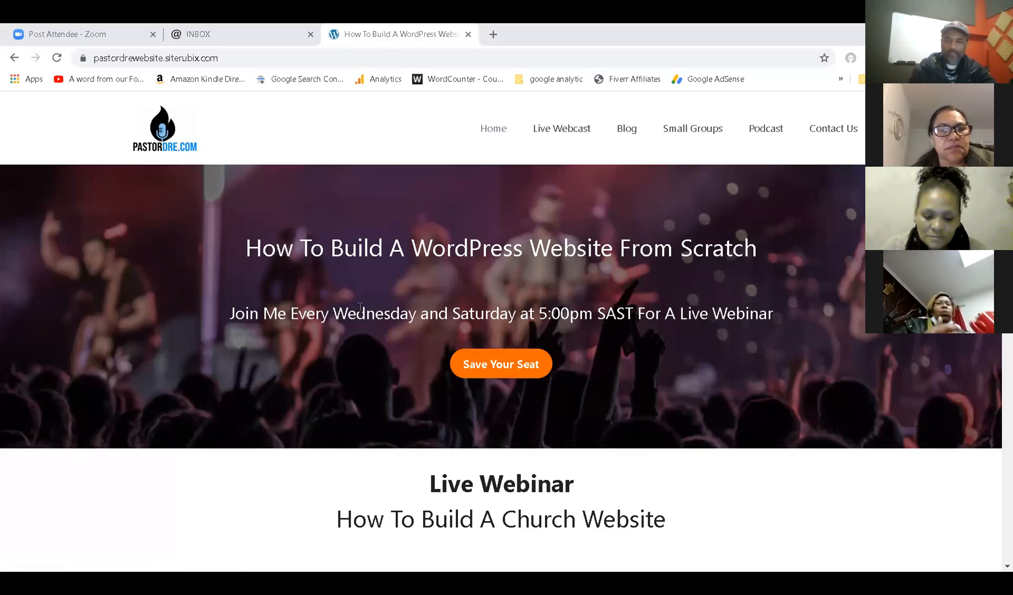
Close the inbox tab and return to the WordPress website tab.
scroll(425, 316, down, 5)
scroll(425, 316, down, 4)
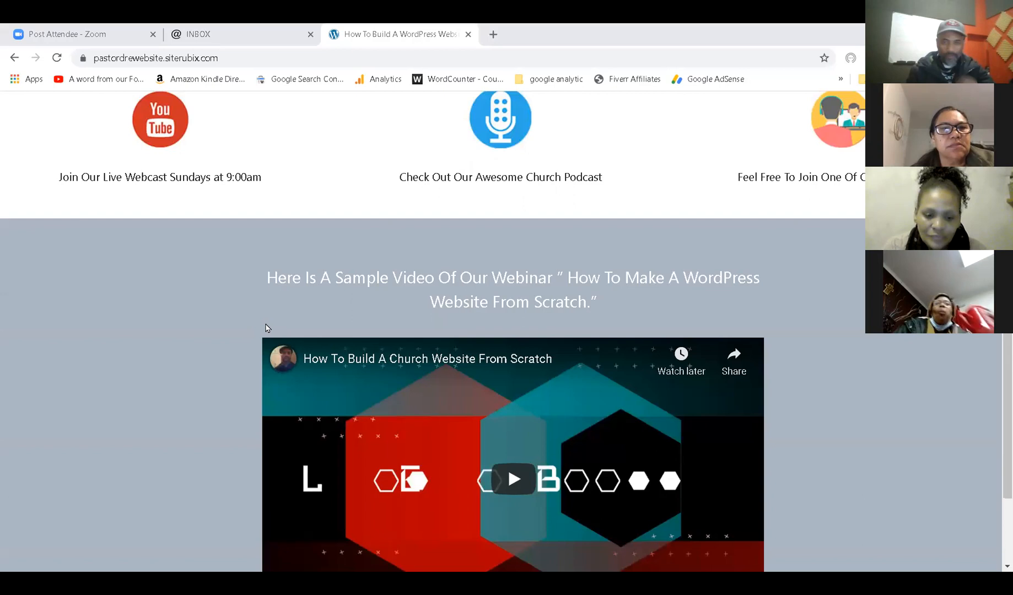
scroll(268, 329, up, 10)
scroll(491, 333, down, 2)
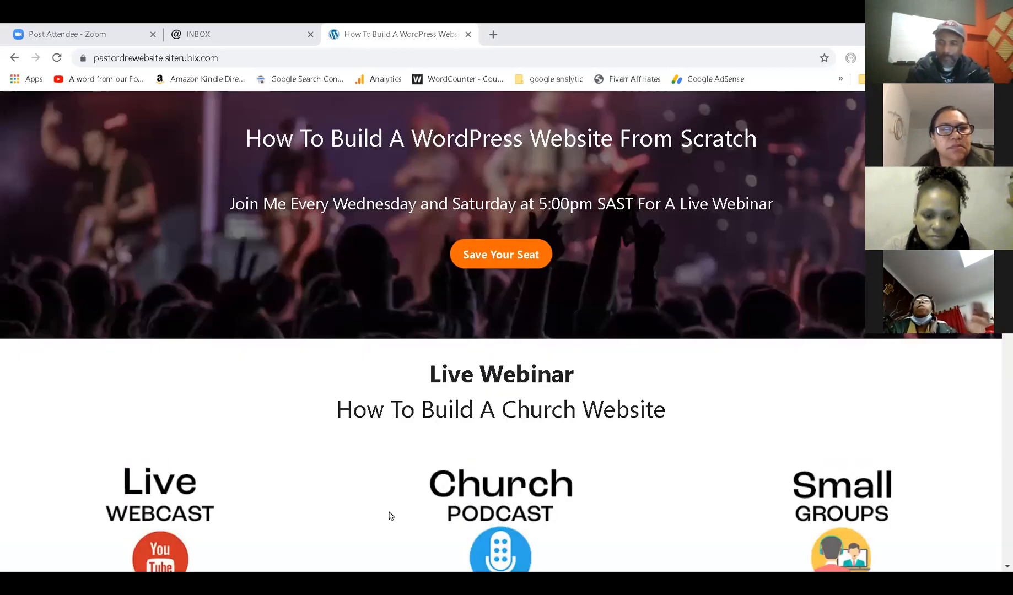
scroll(260, 468, down, 4)
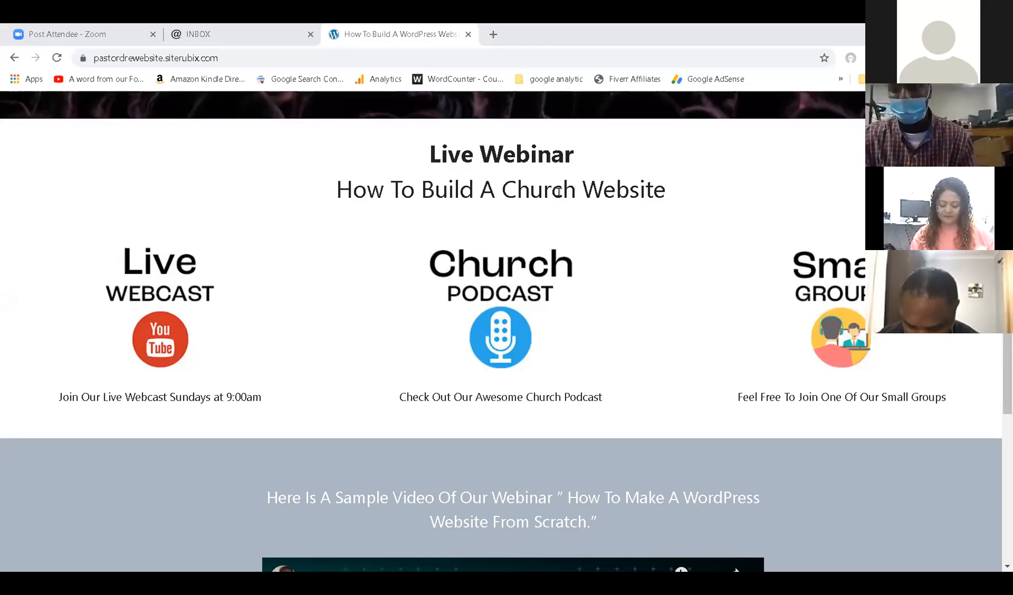
scroll(517, 339, up, 6)
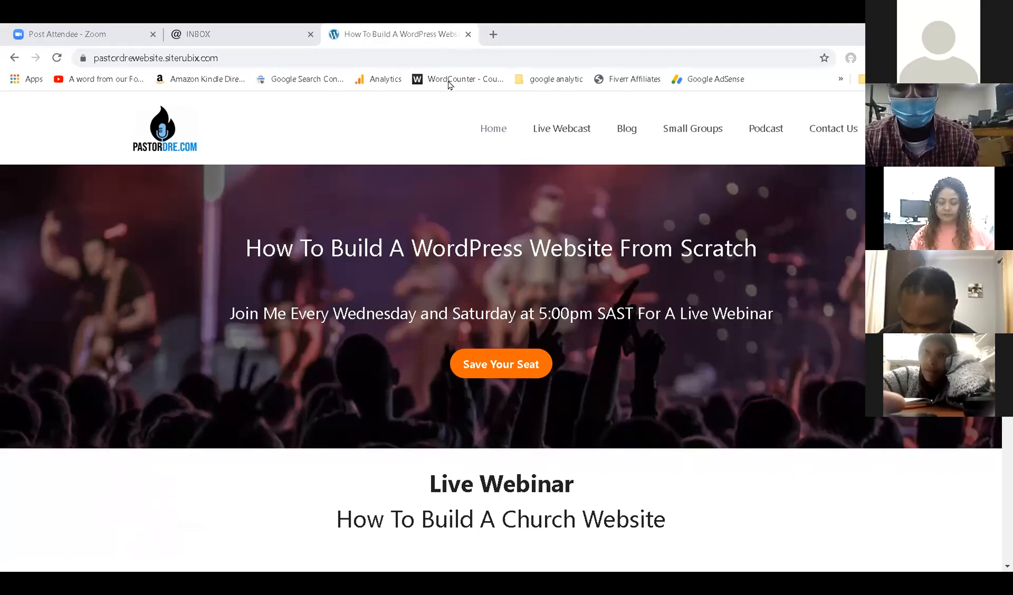
click(311, 34)
click(101, 32)
click(220, 32)
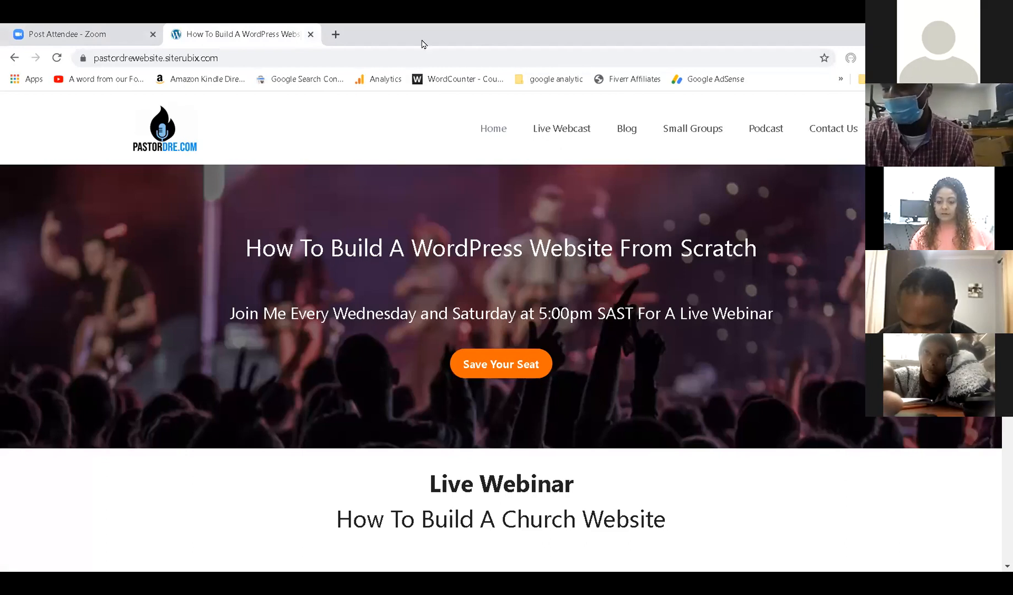
Go to pastordre.com in a new tab and follow its Free Website link.
click(335, 34)
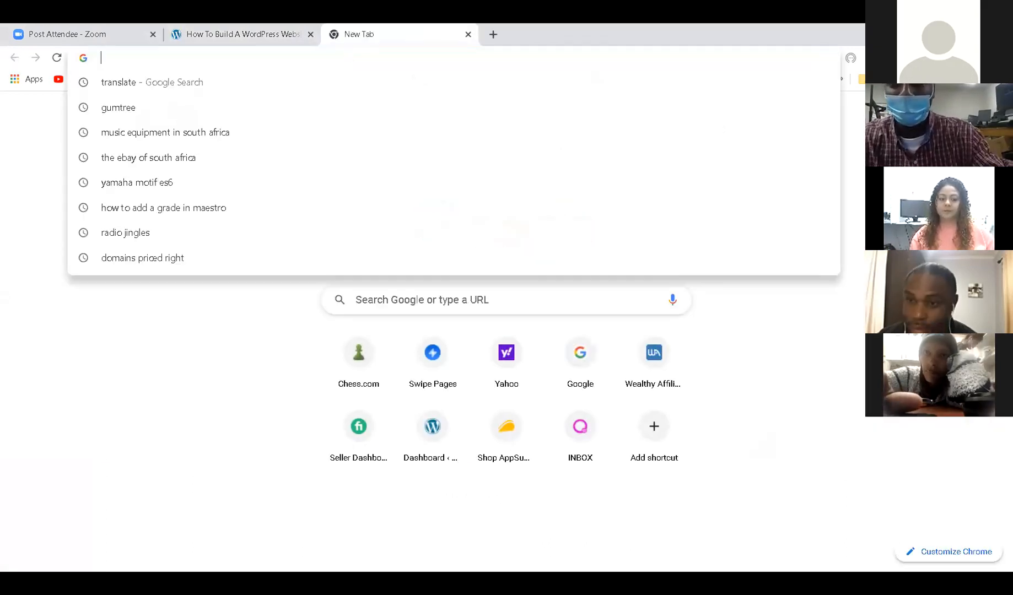
text(oas)
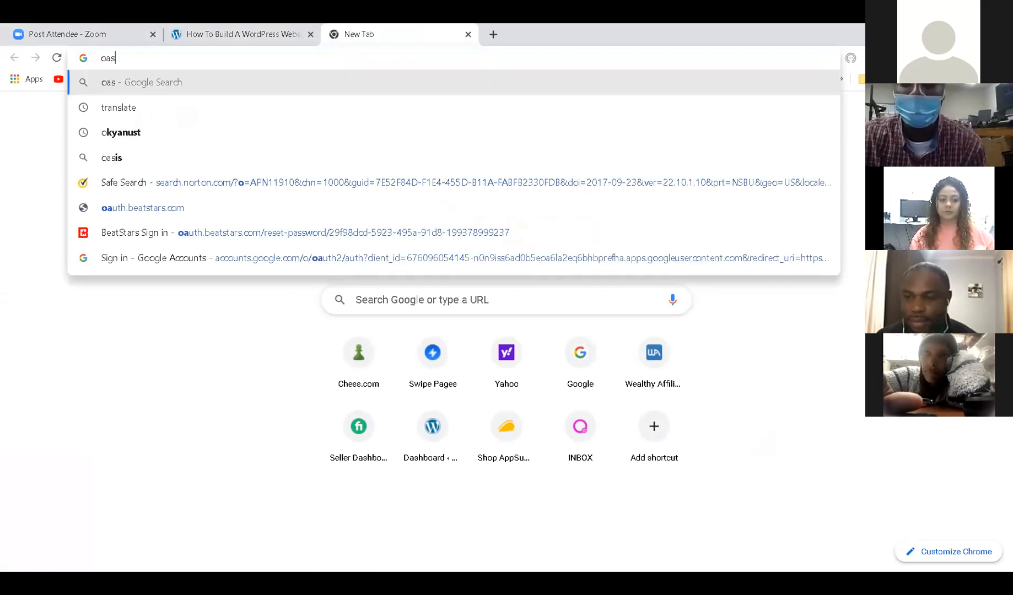
key(BackSpace)
key(BackSpace)
text(pastordre.com)
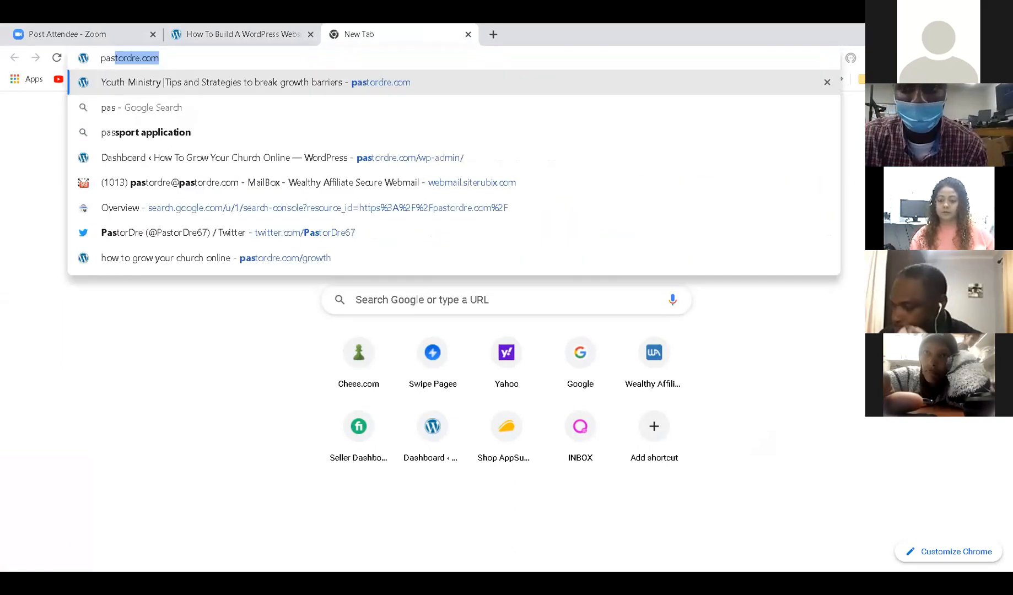
key(Return)
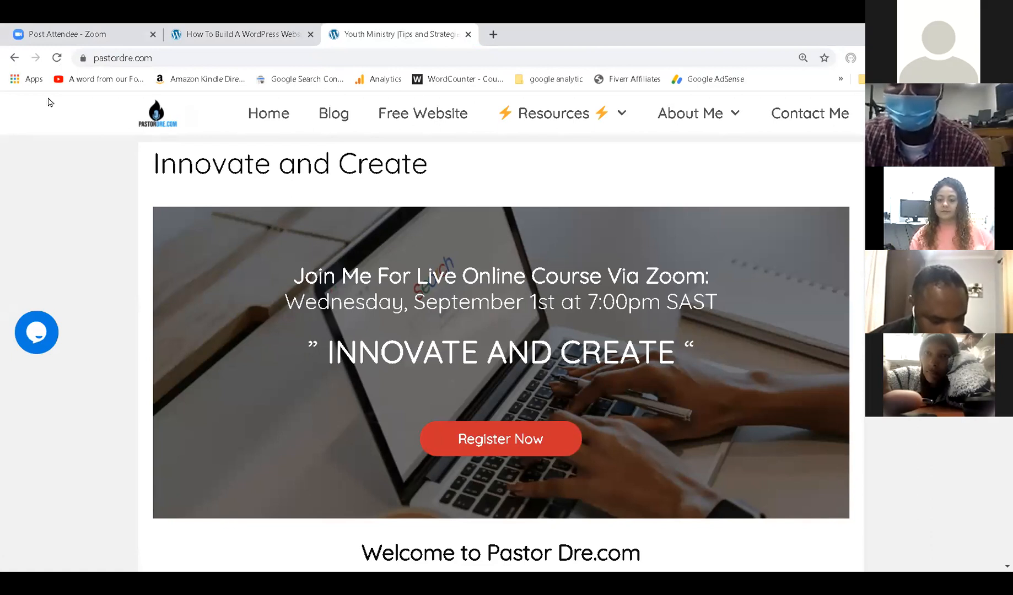
click(423, 122)
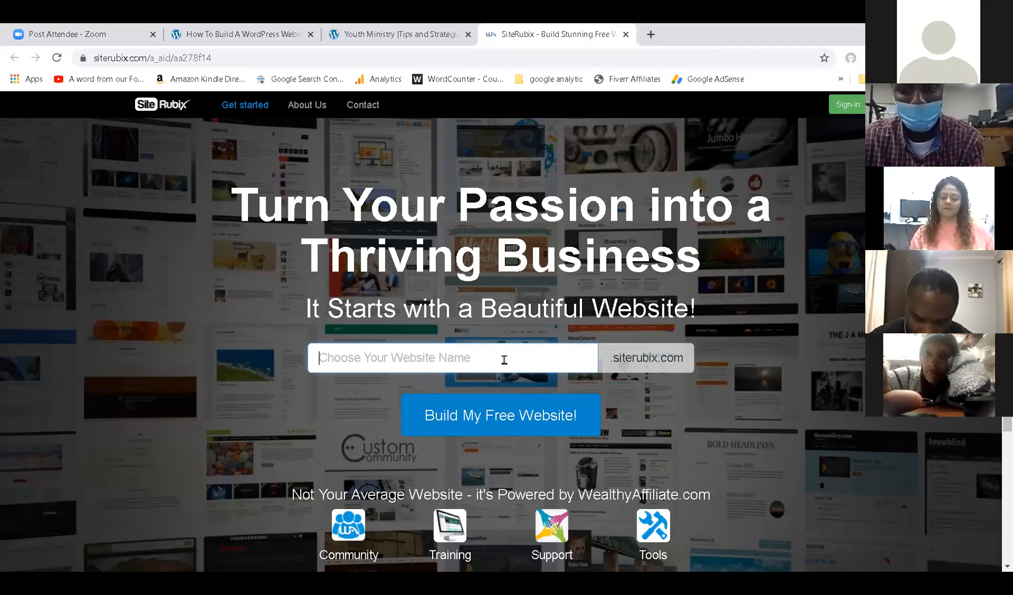
Enter live-zoom-class as the website name in the signup field.
text(live)
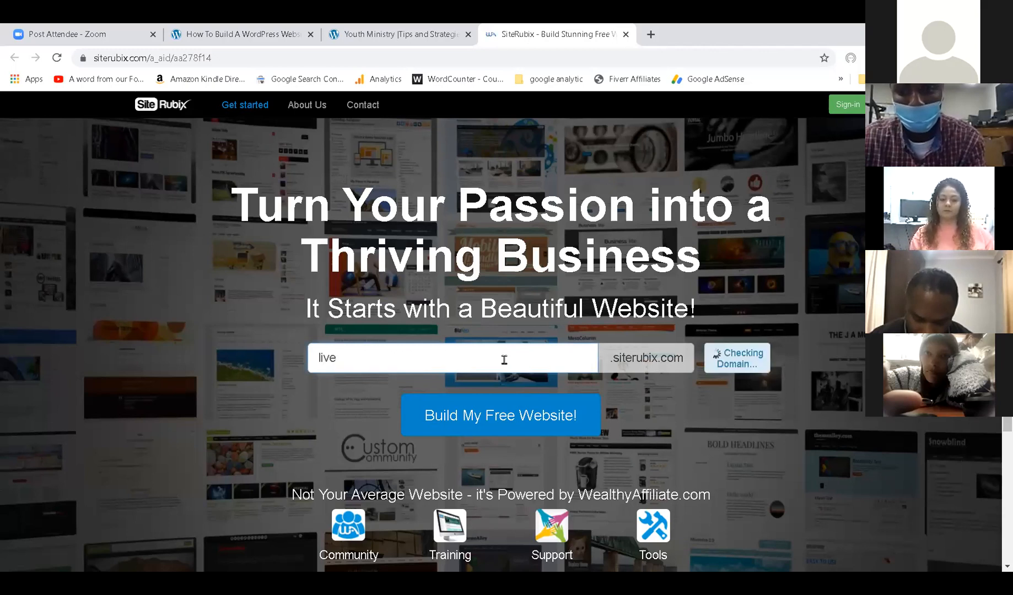
text(-zoom-)
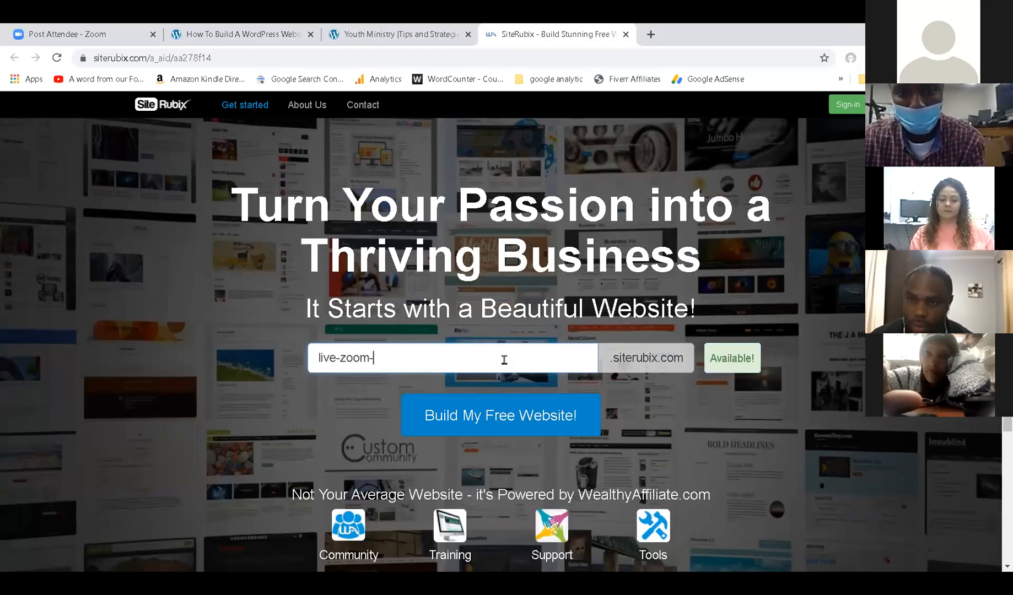
text(class)
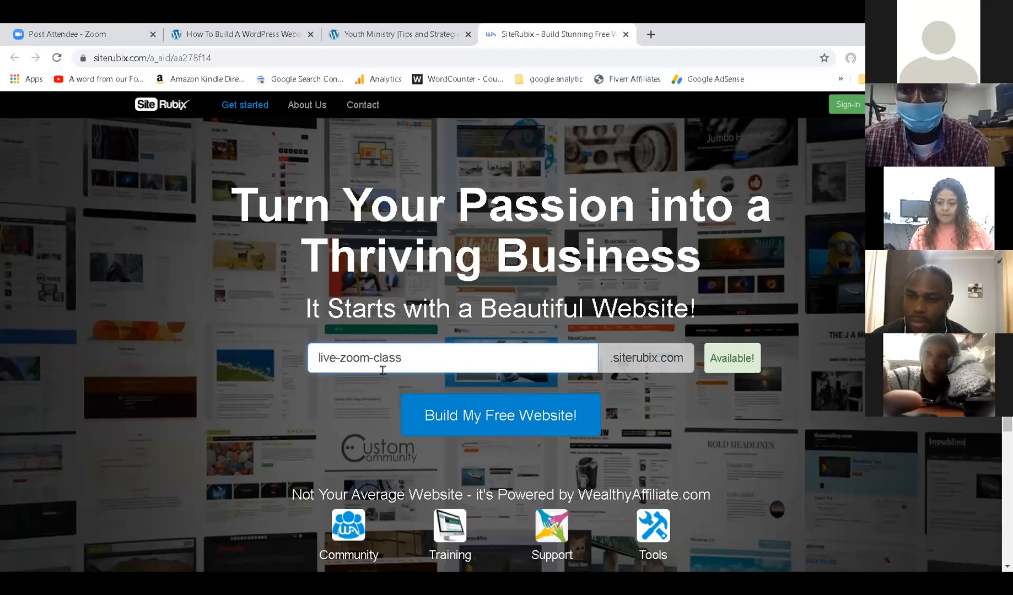
Start the Build My Free Website! process for live-zoom-class.
click(480, 417)
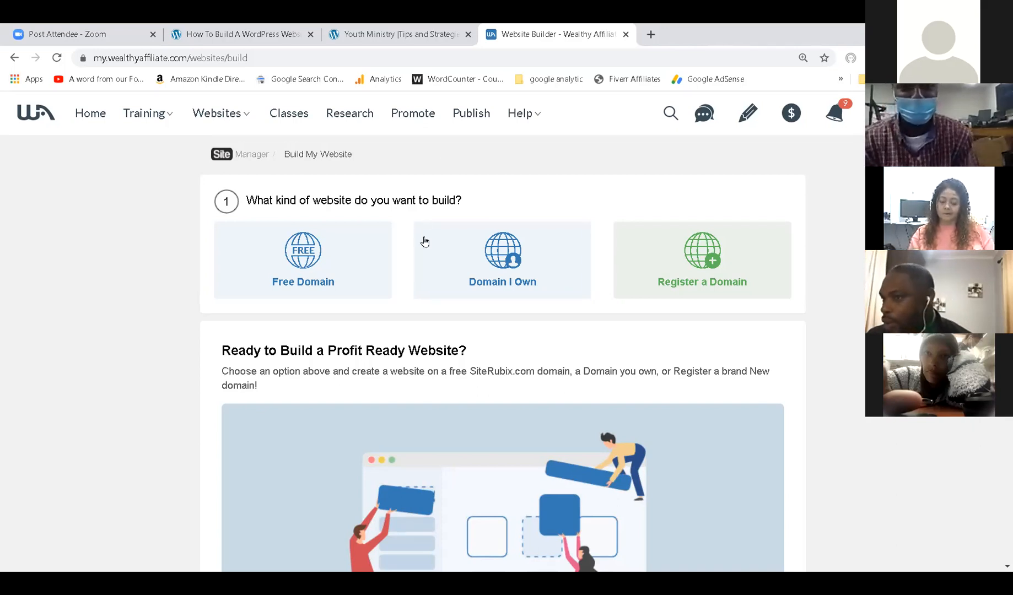
Choose Free Domain and enter live-zoom-class as the siterubix.com domain name.
click(315, 250)
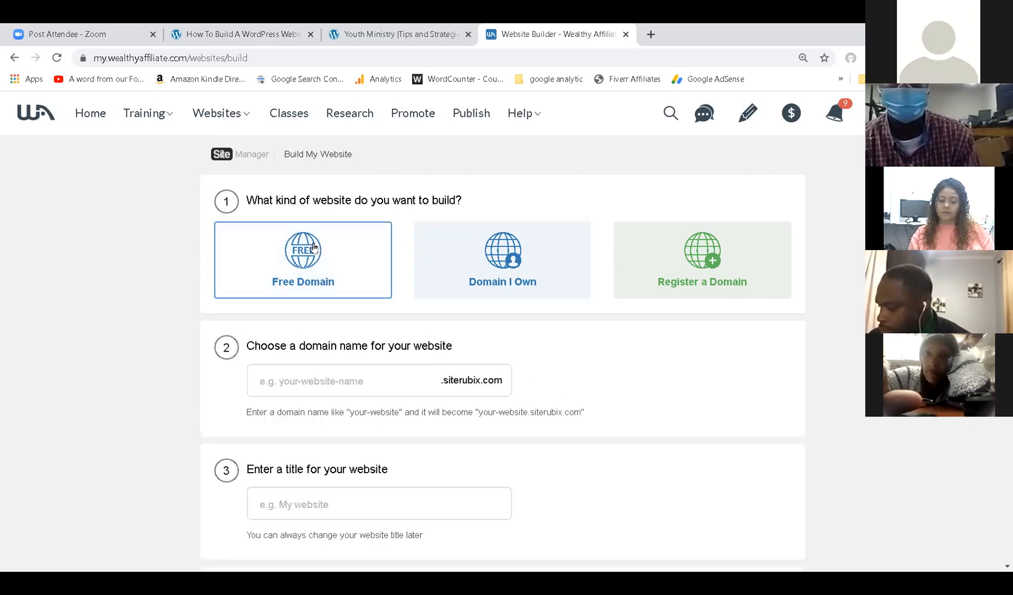
click(347, 385)
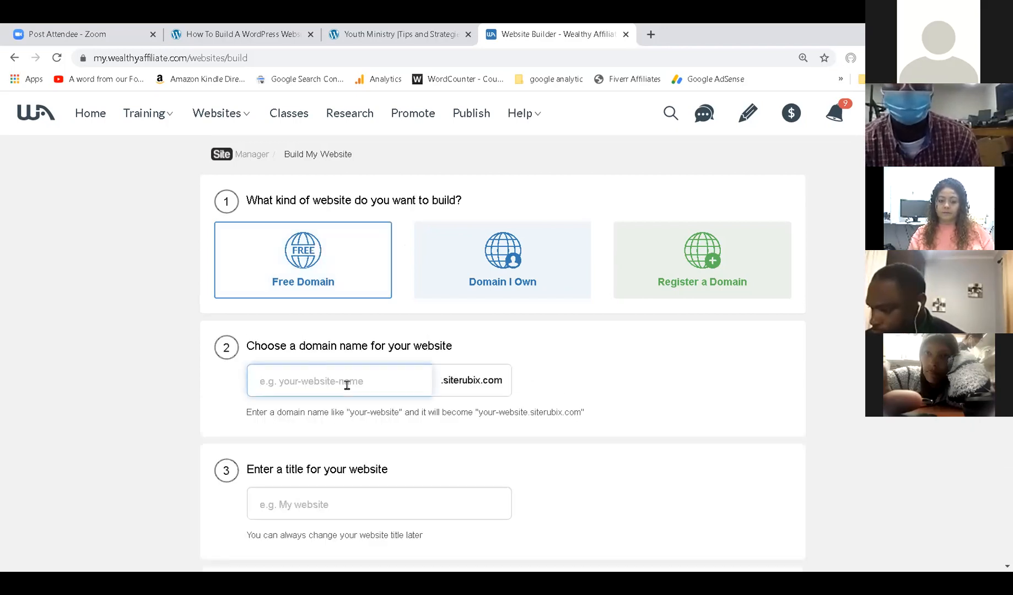
text(live-zoom)
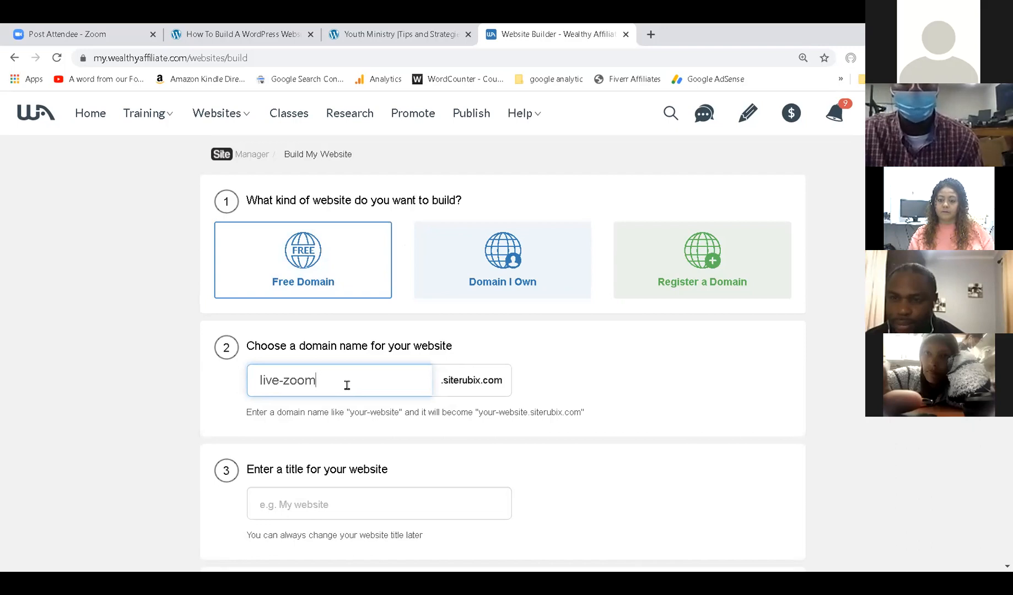
text(-class)
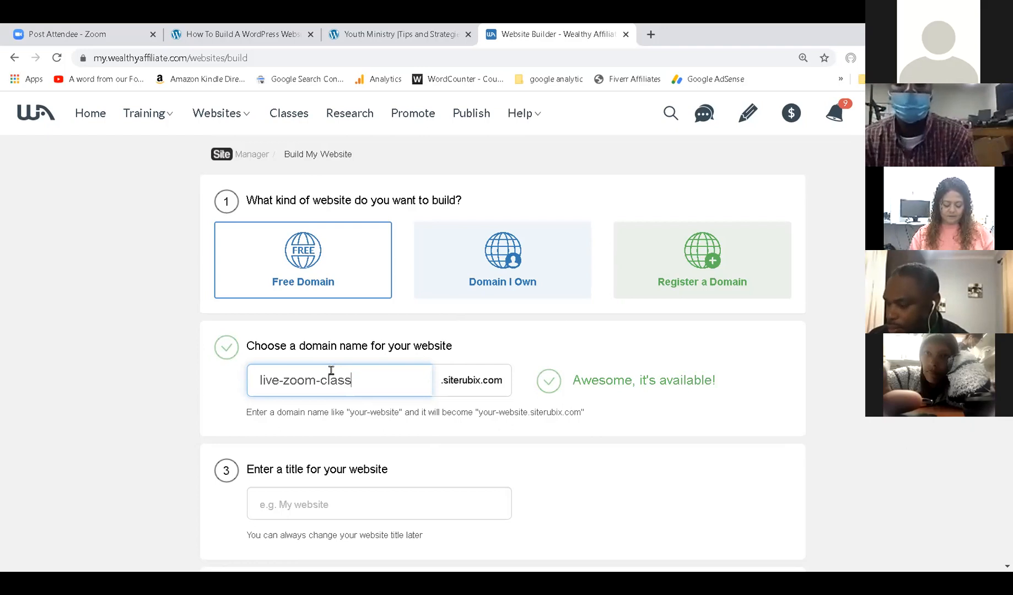
scroll(329, 368, down, 2)
Enter 'Live Zoom Class' as the website title and scroll down to the theme gallery.
click(324, 402)
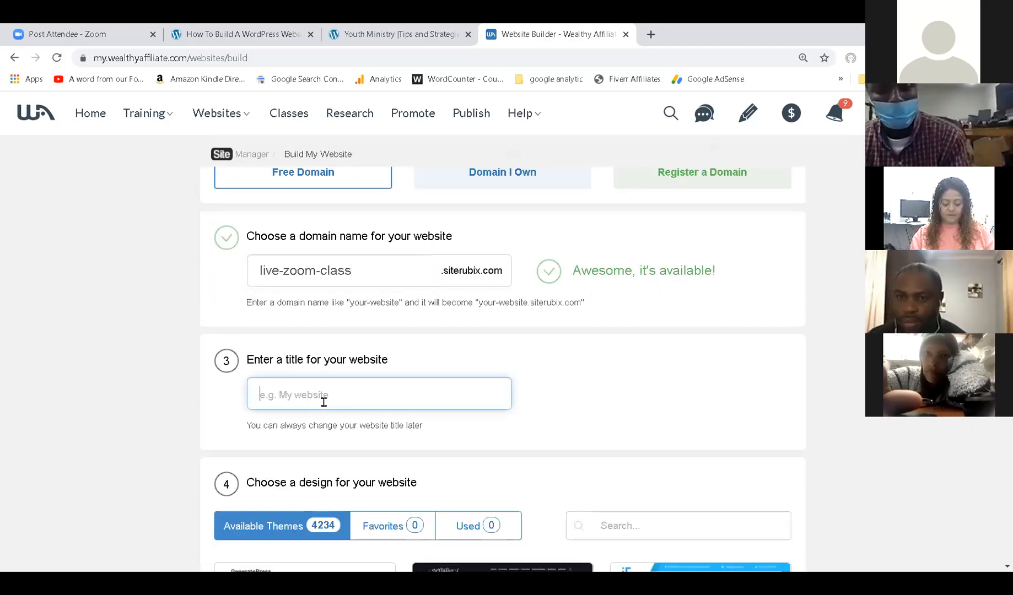
text(Liv)
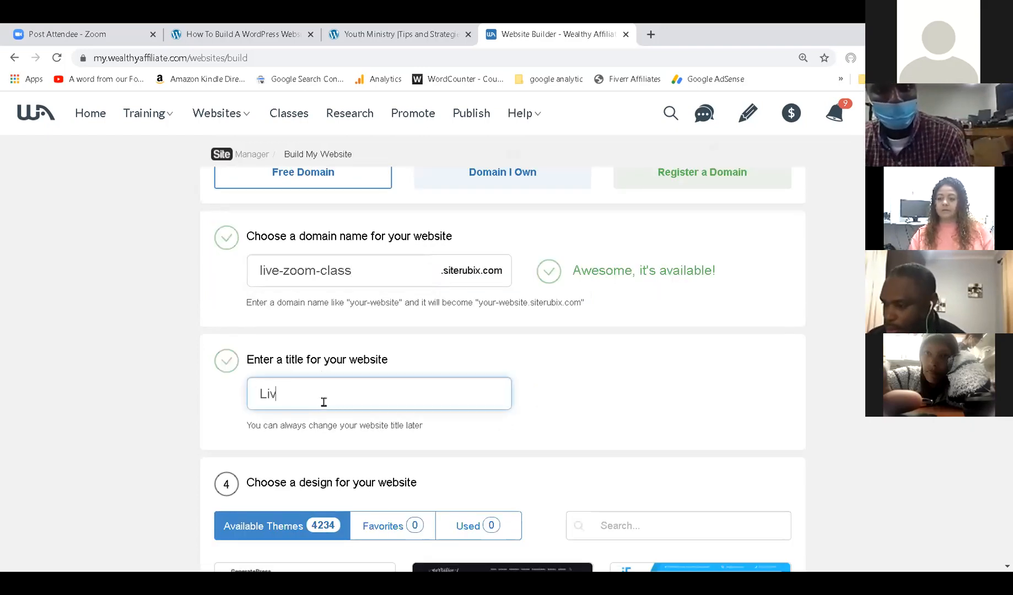
text(e Zoom Class)
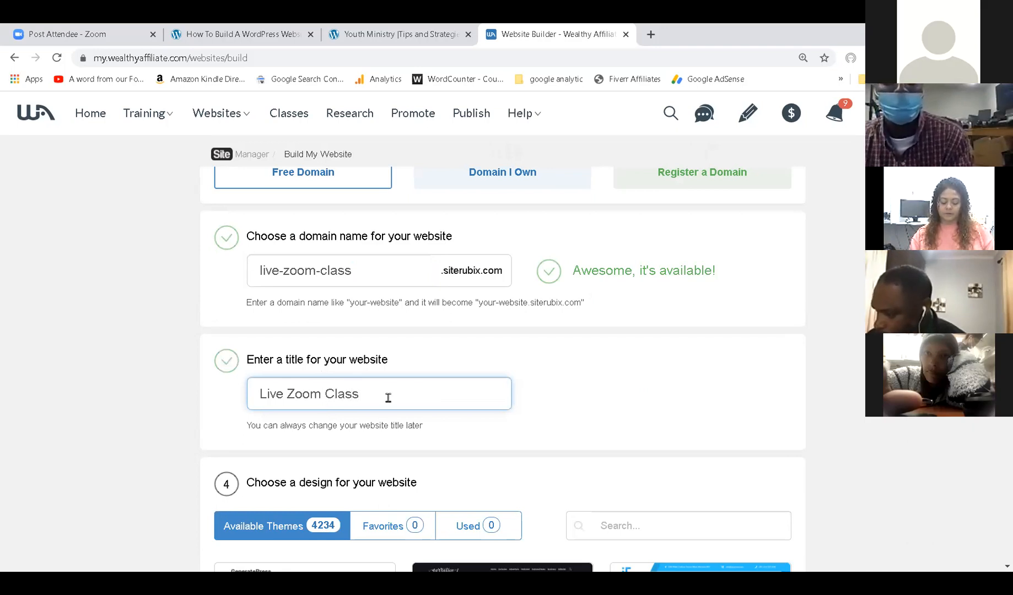
scroll(445, 295, down, 4)
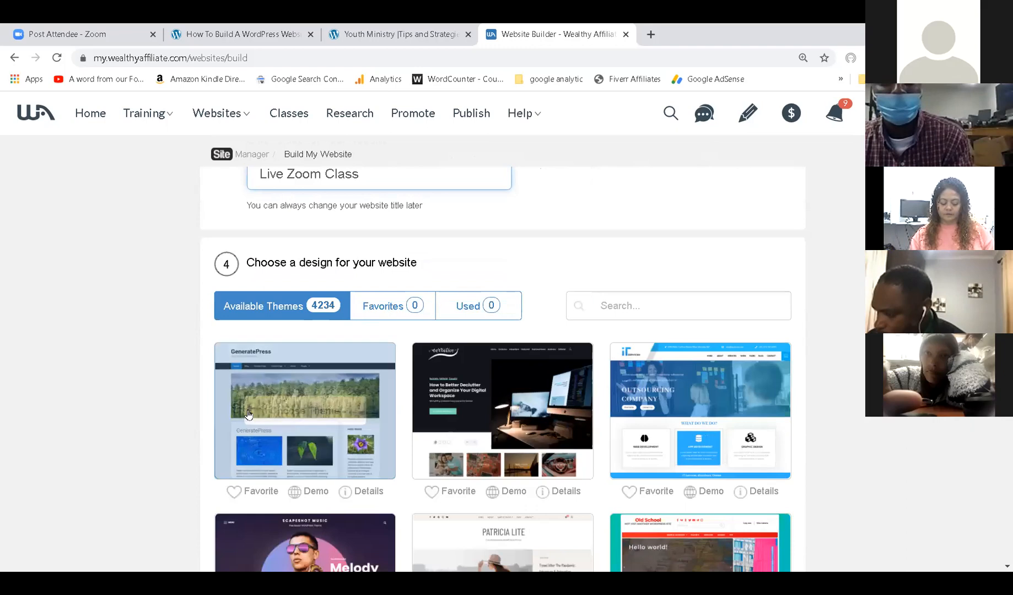
mouse_move(306, 412)
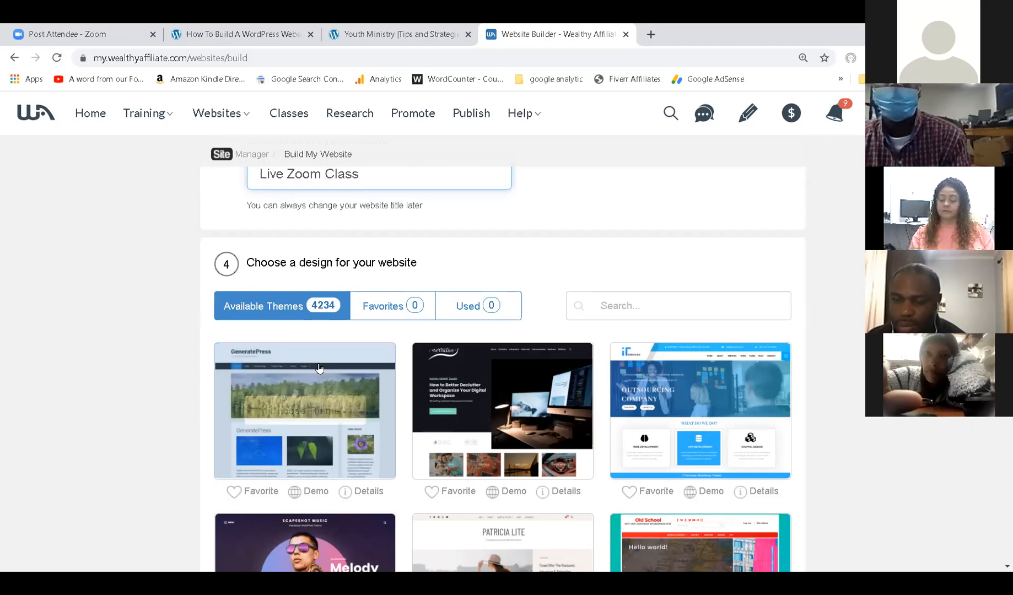
Choose the GeneratePress theme and launch the website build.
click(301, 414)
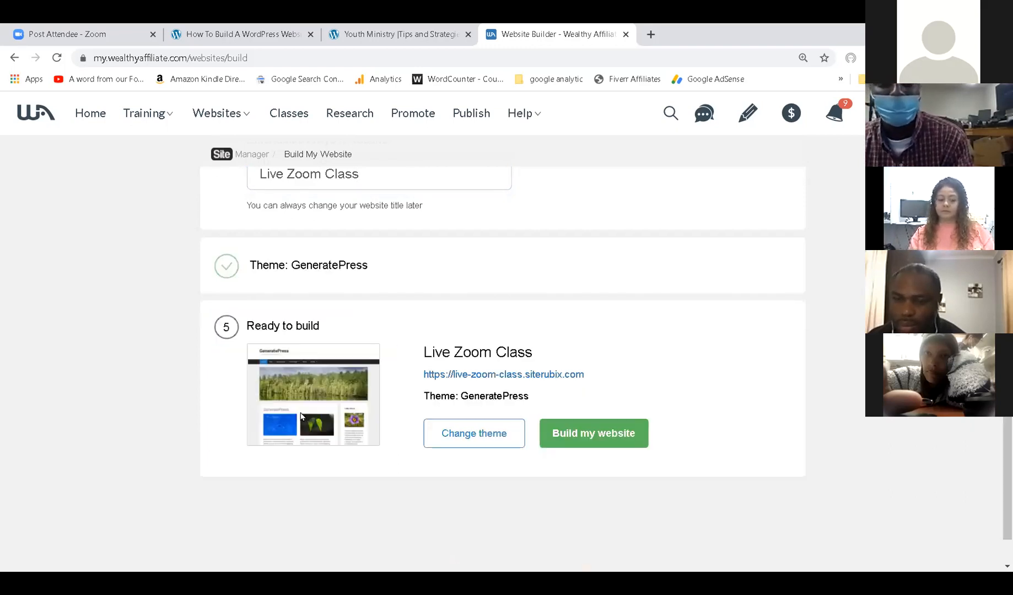
click(604, 435)
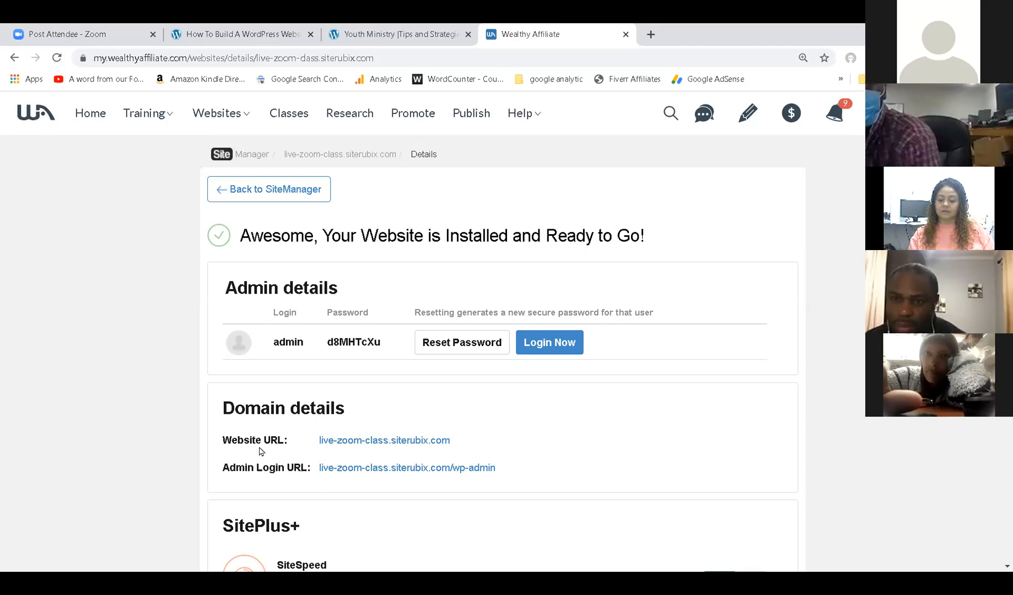
View the live site, close its tab, then go to the Admin Login URL.
click(398, 441)
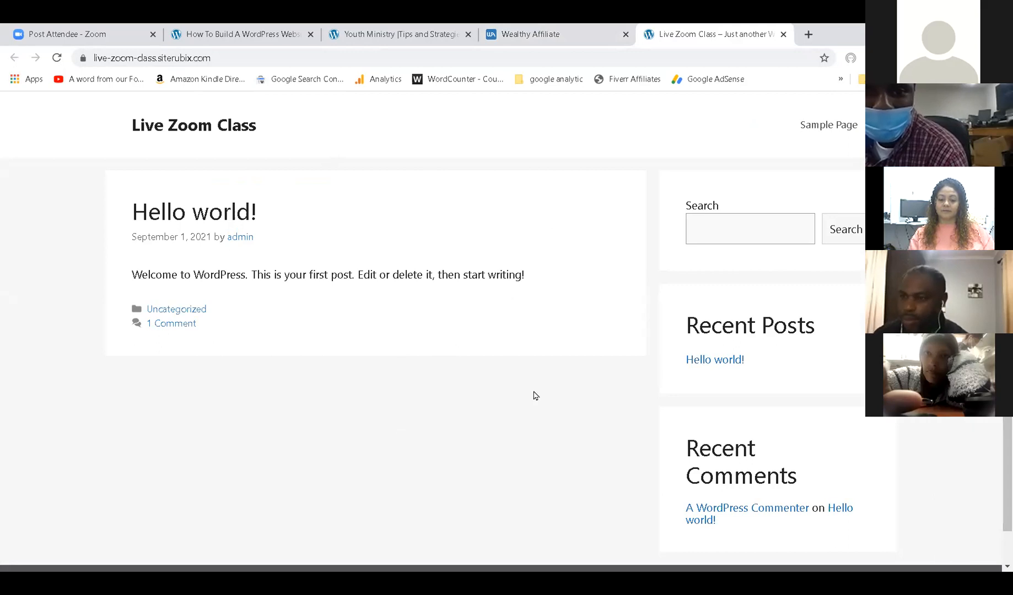
click(783, 34)
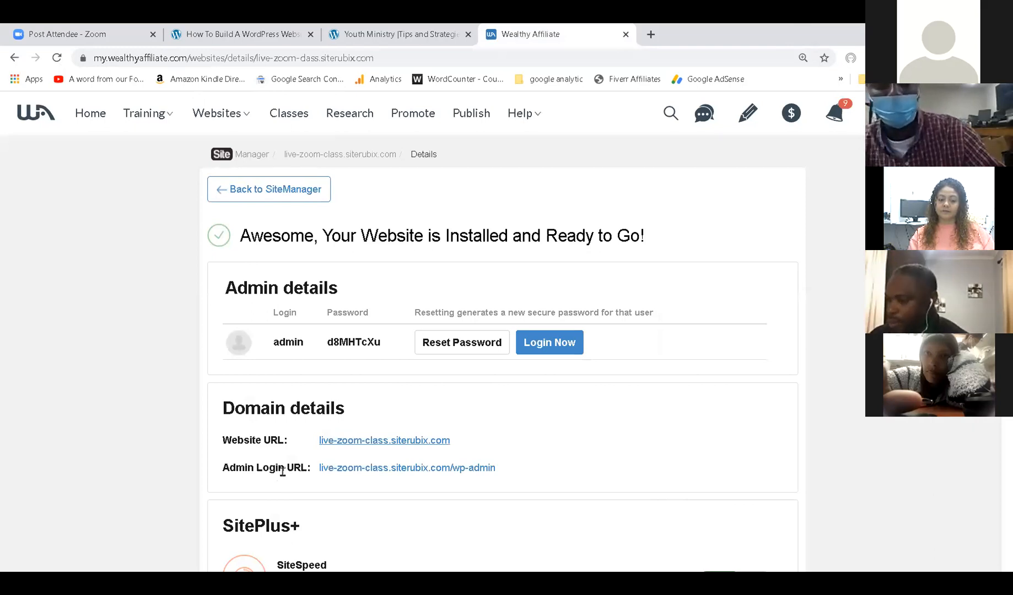
click(383, 473)
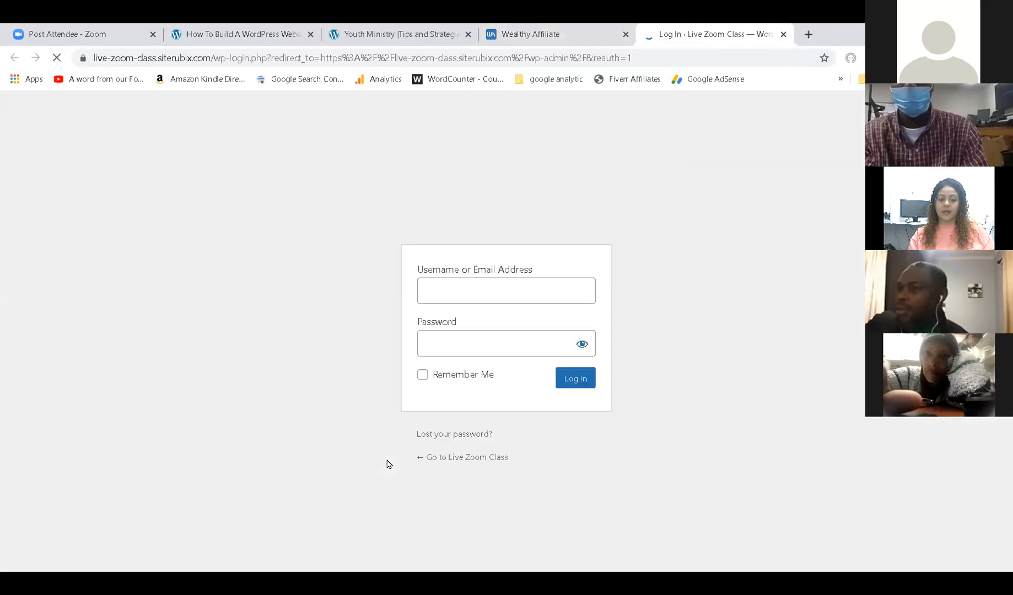
Copy the admin login name from the Wealthy Affiliate details into the WordPress username field.
click(487, 291)
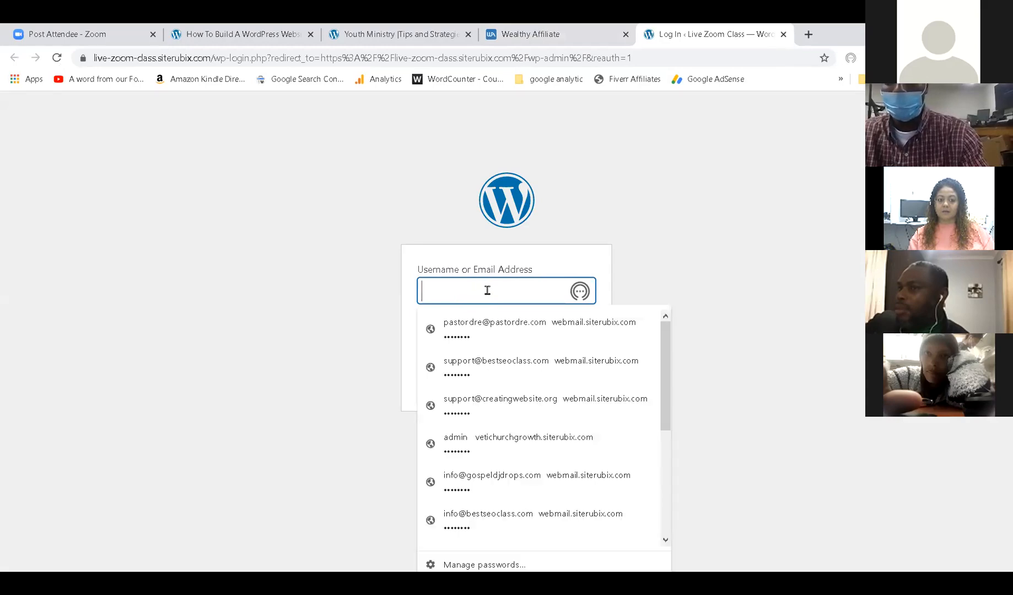
click(628, 284)
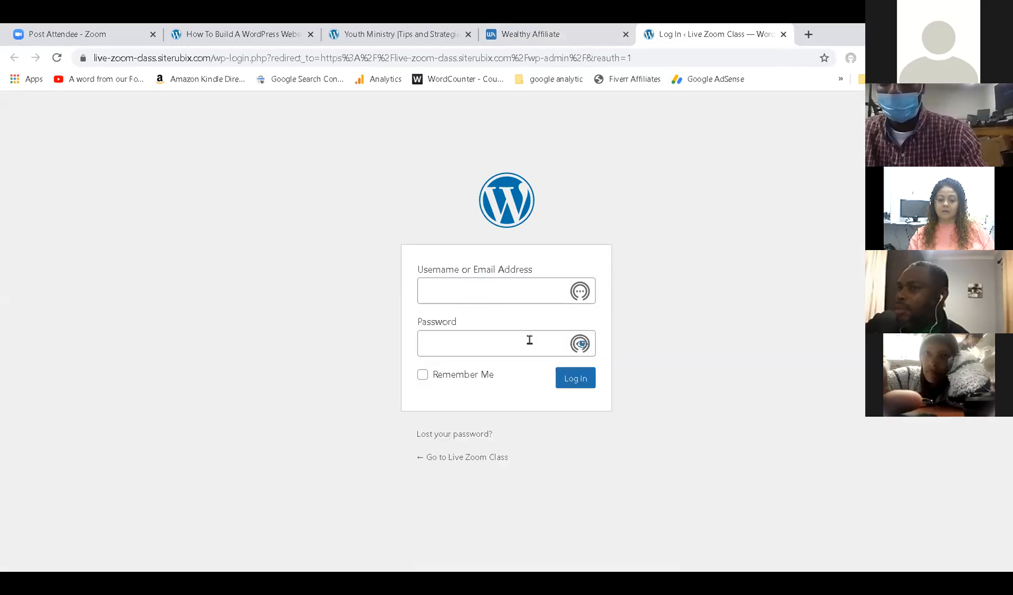
click(557, 29)
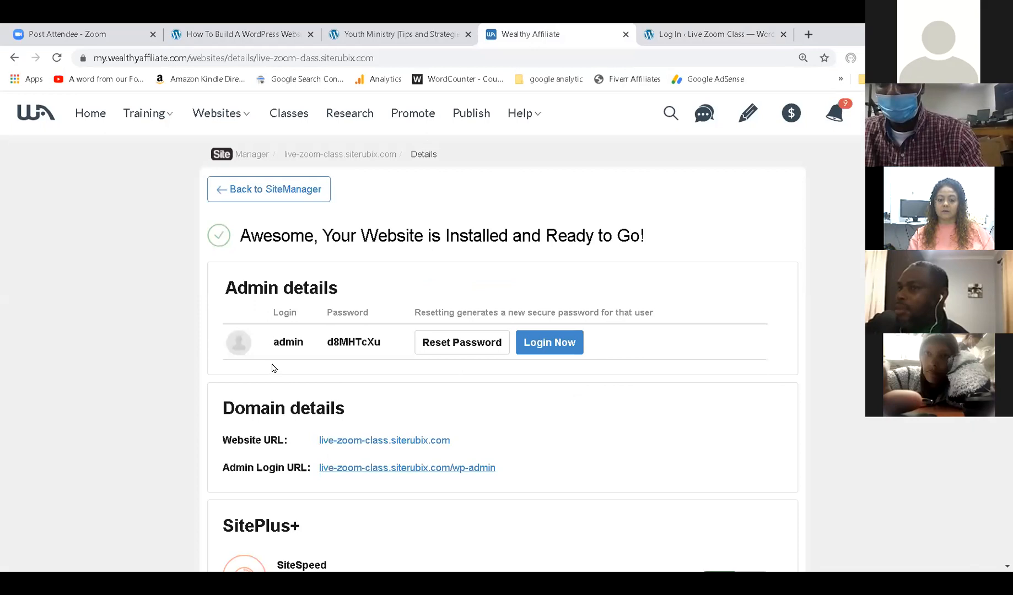
drag(272, 342, 303, 344)
key(ctrl+c)
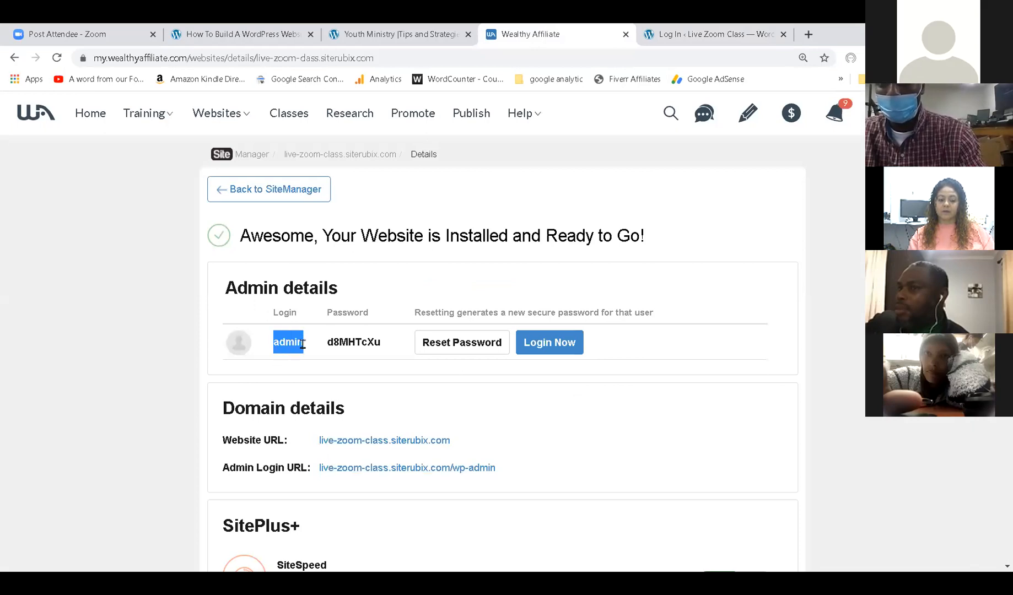
click(683, 28)
click(470, 291)
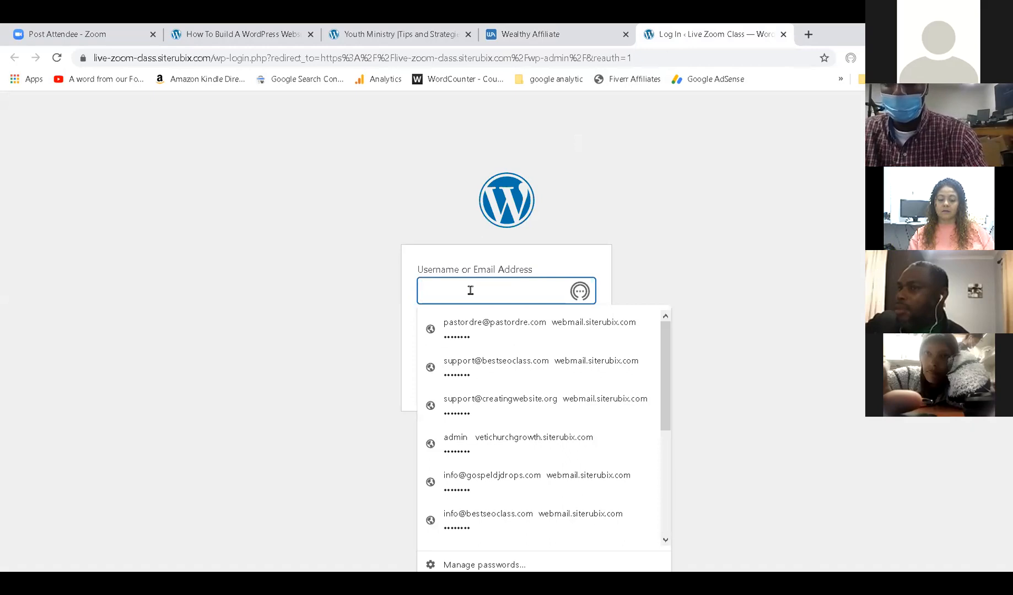
key(ctrl+v)
Paste the copied admin password, log in, and decline saving the password.
click(612, 31)
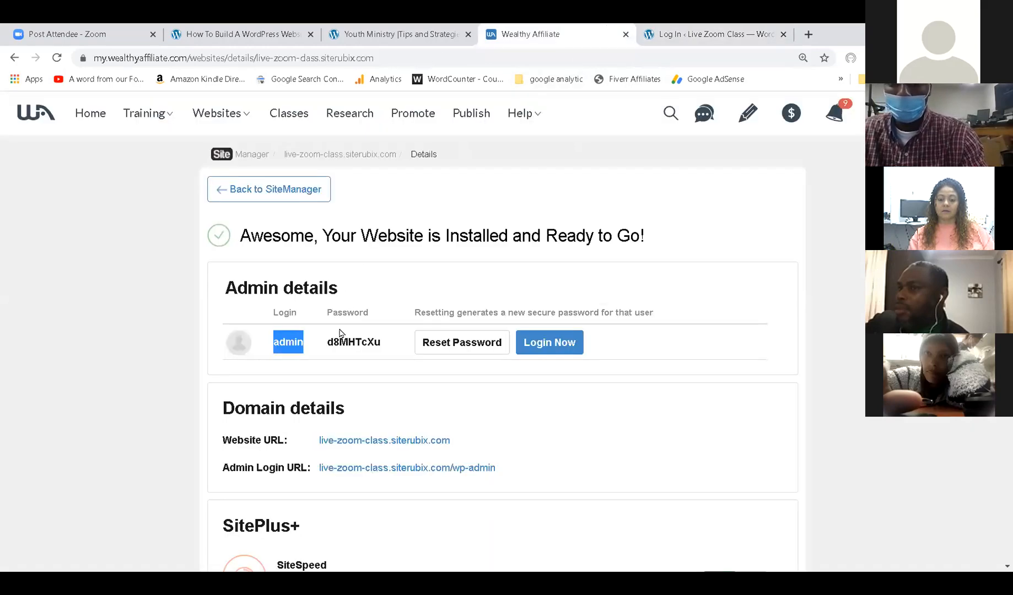
drag(327, 342, 392, 353)
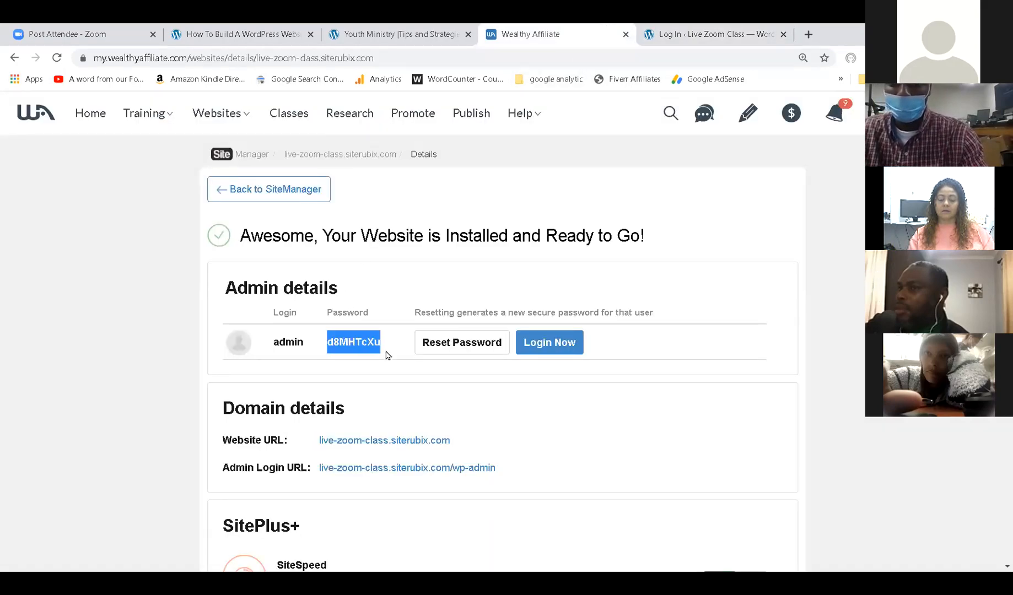
click(683, 31)
click(445, 343)
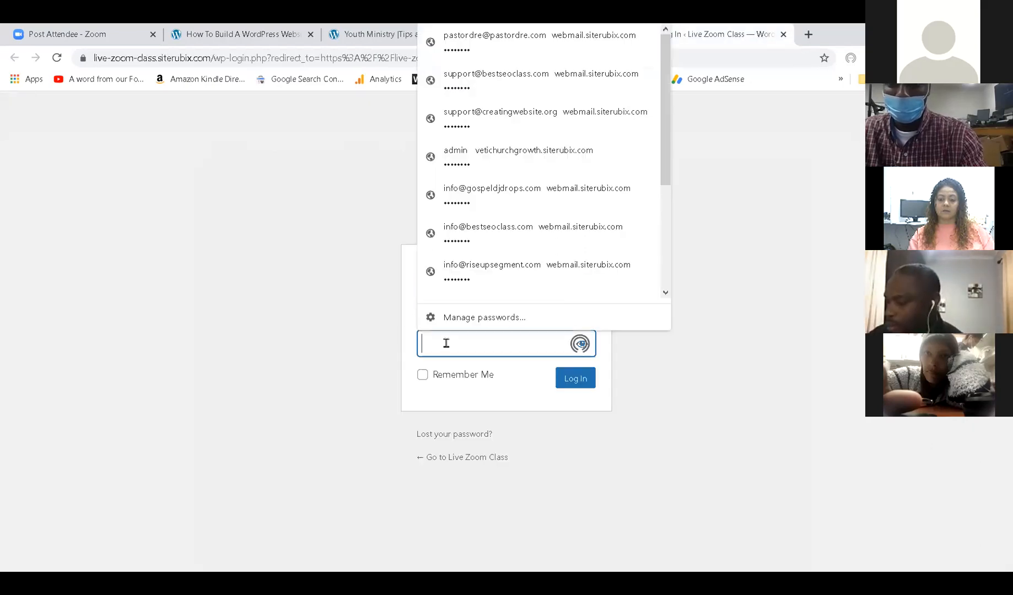
key(ctrl+v)
click(576, 380)
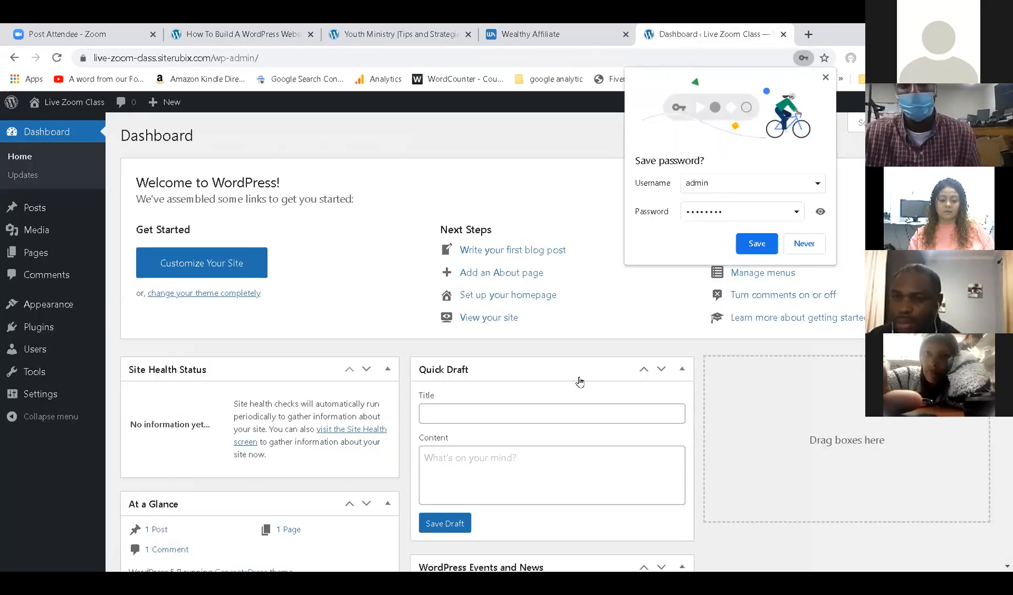
click(805, 245)
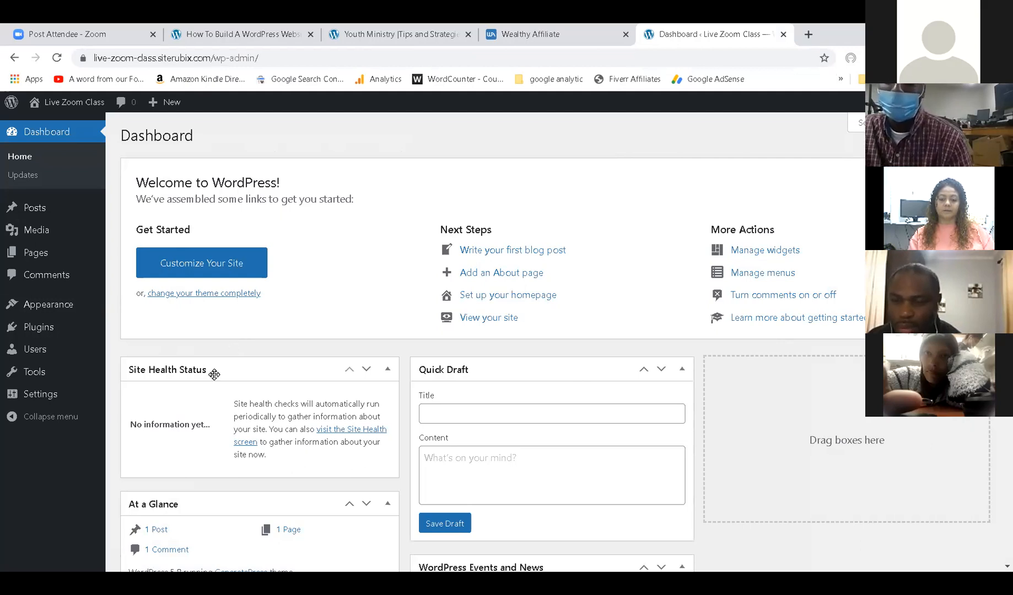
Close the Youth Ministry tab, look over the How To Build page, and go back to the Dashboard tab.
click(405, 30)
click(467, 35)
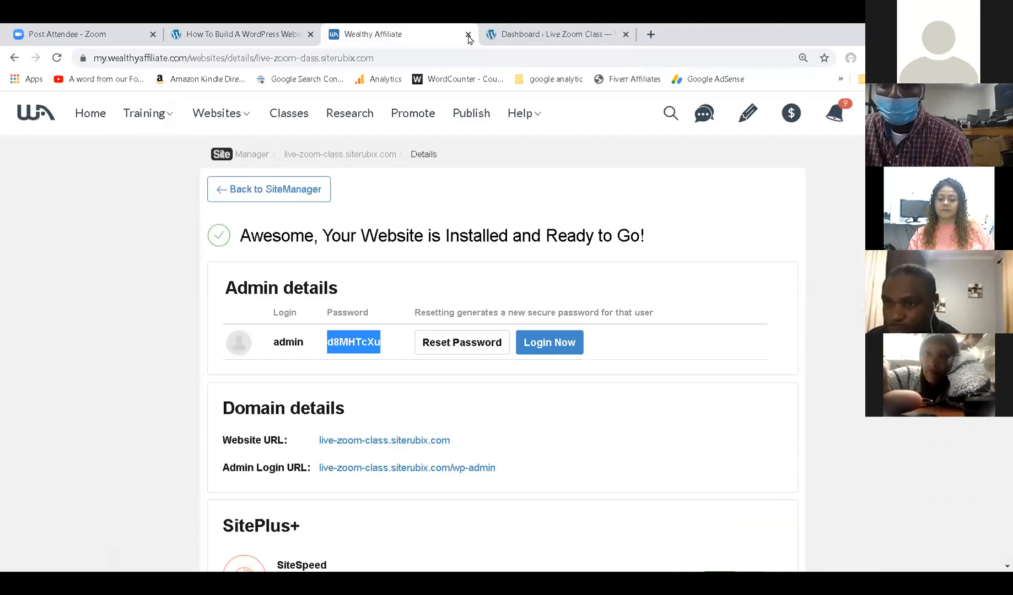
click(281, 34)
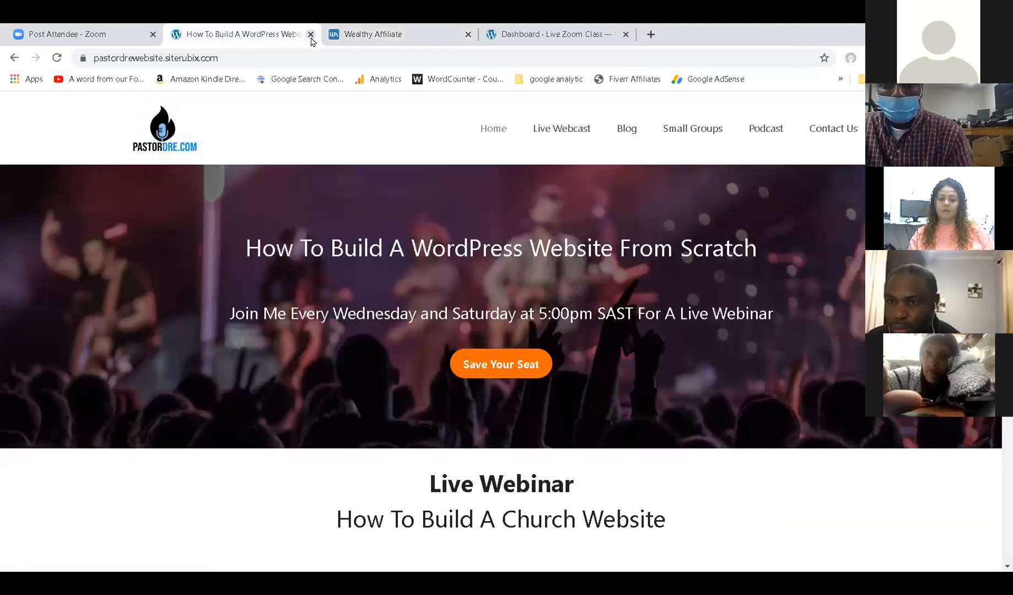
click(358, 28)
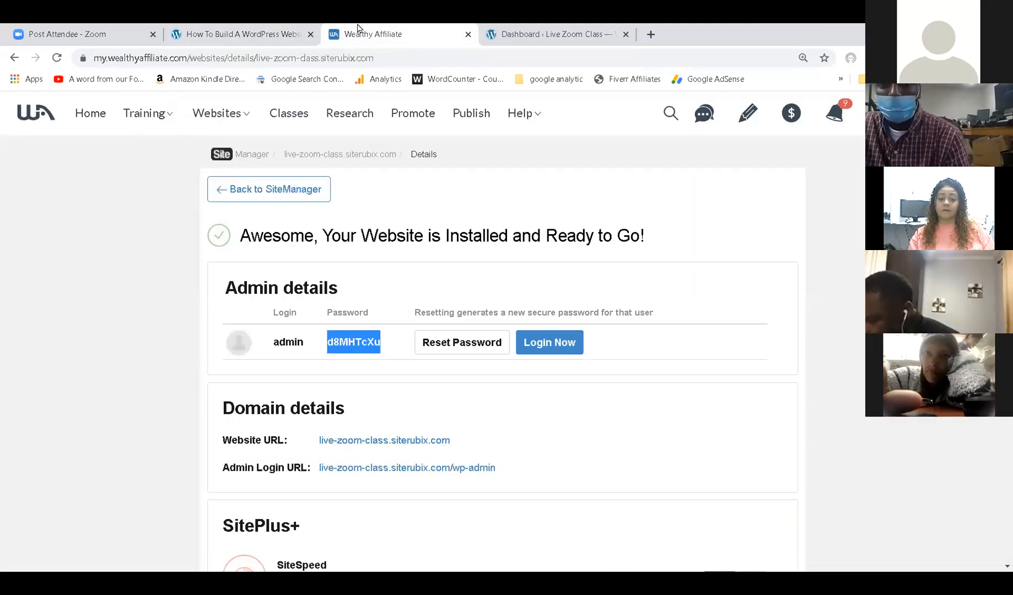
click(244, 29)
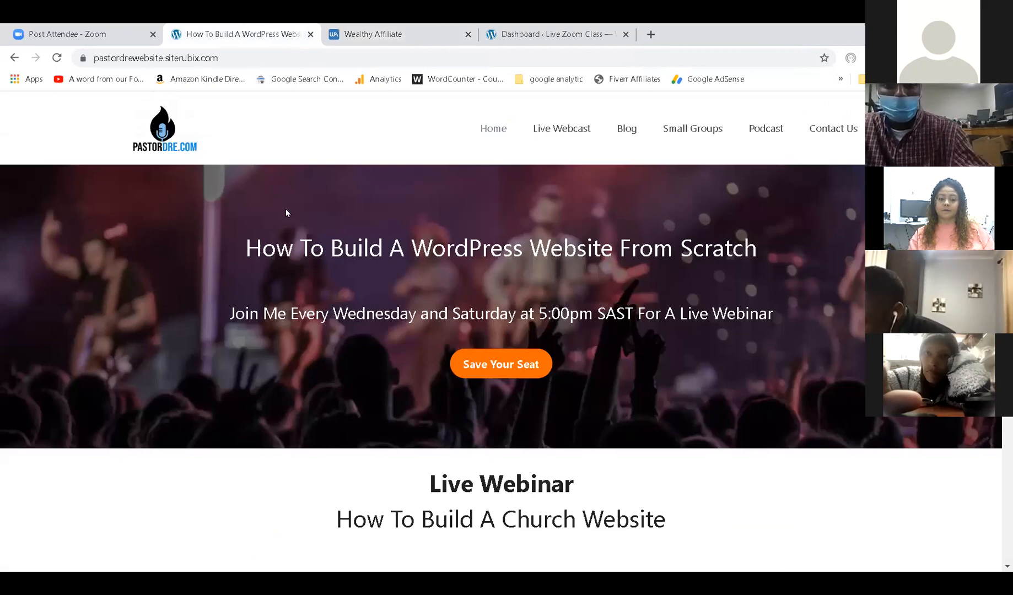
scroll(419, 346, down, 13)
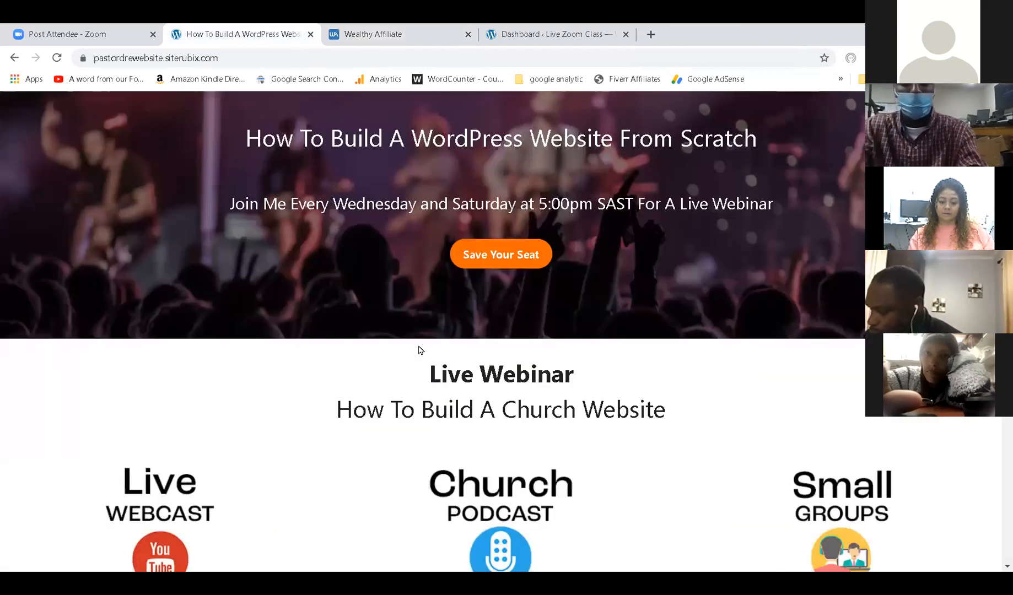
scroll(419, 346, up, 13)
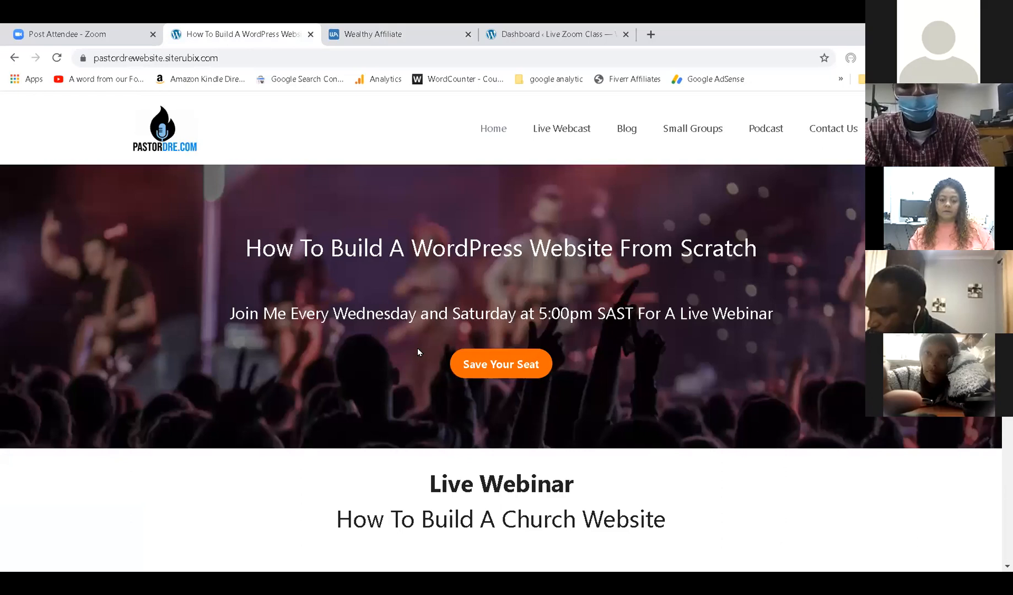
click(536, 30)
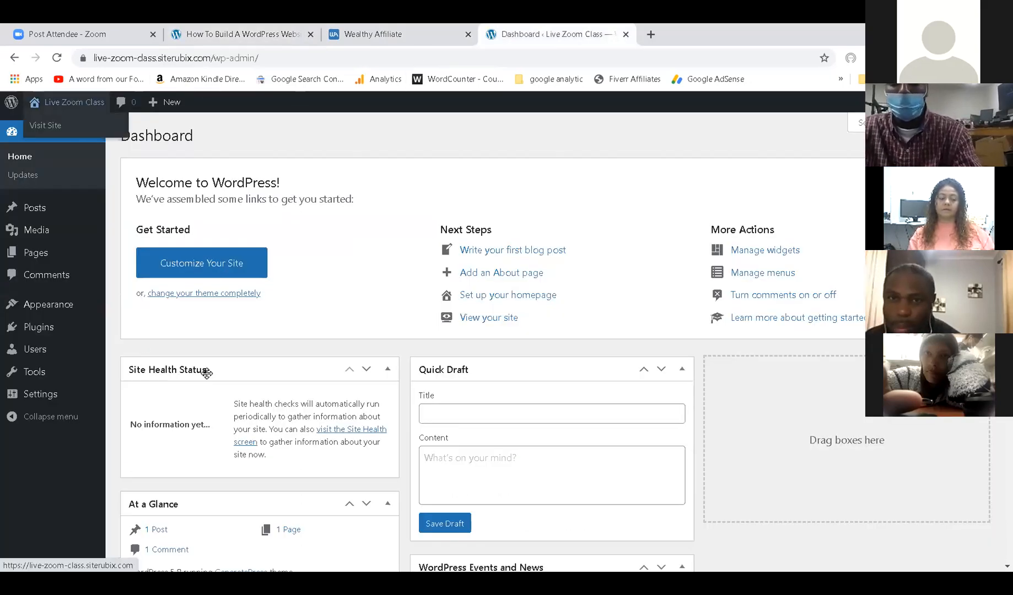
mouse_move(61, 112)
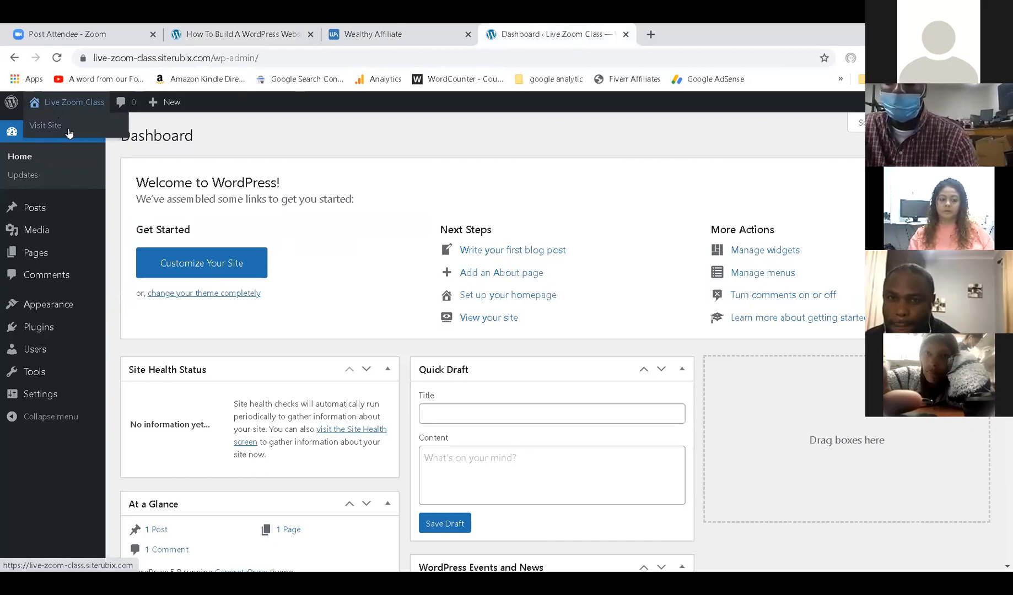
Open Visit Site in a new tab and view the Live Zoom Class front page.
right_click(68, 130)
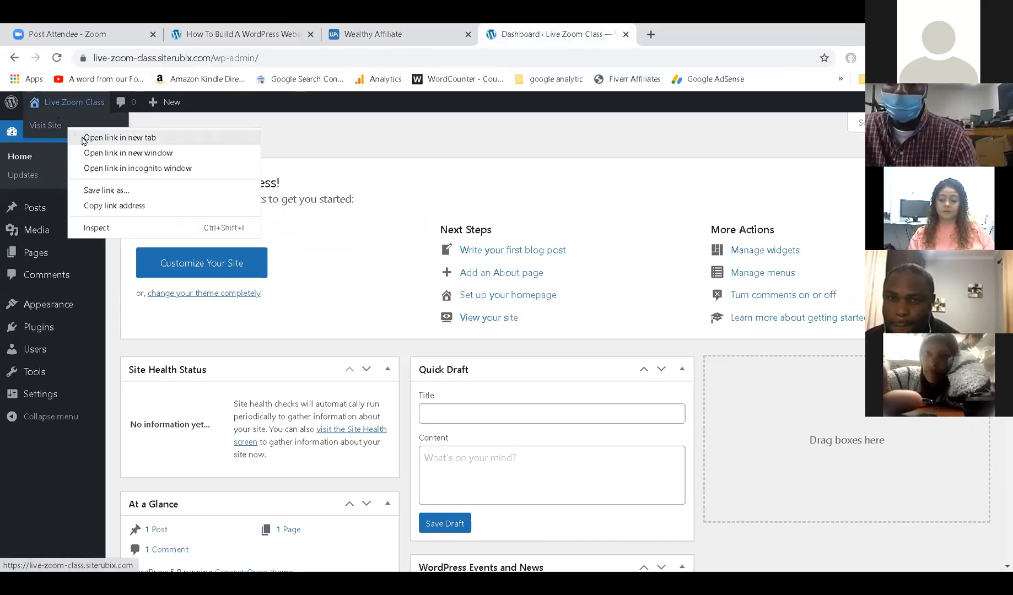
click(81, 138)
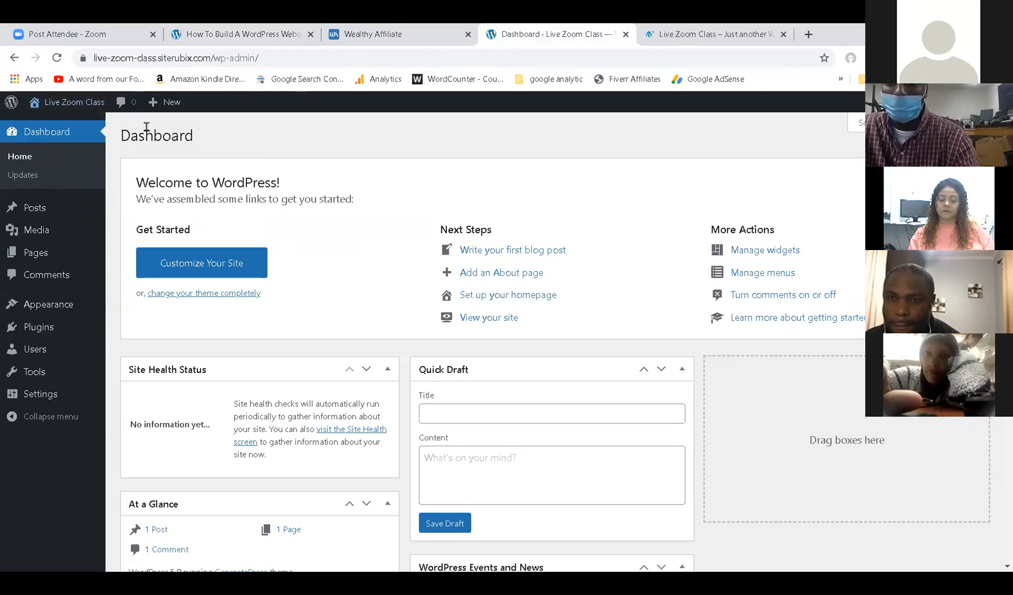
click(689, 28)
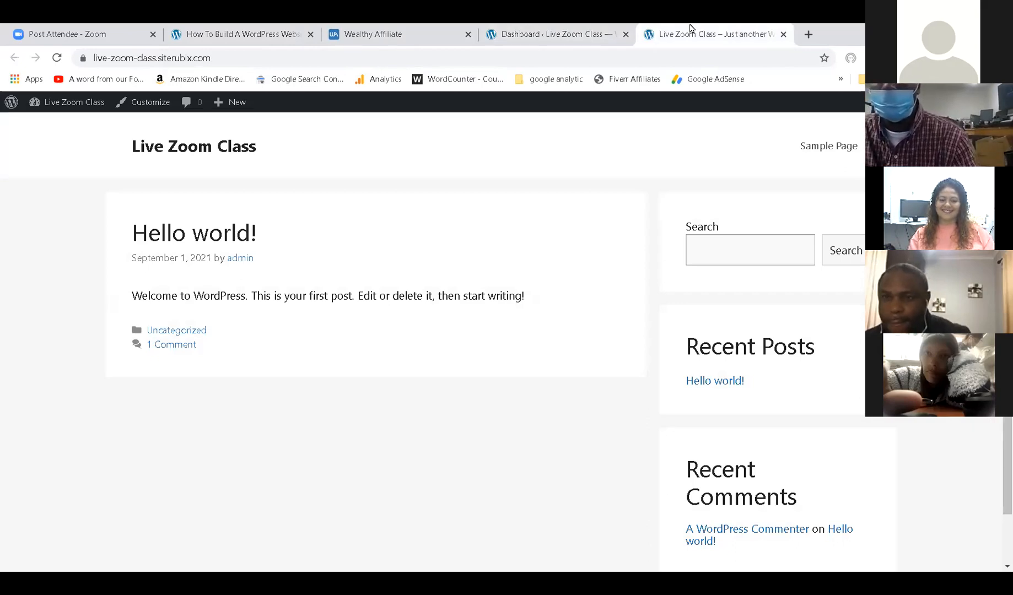
Move the How To Build A WordPress Website tab to the end, then return to the admin dashboard.
click(292, 31)
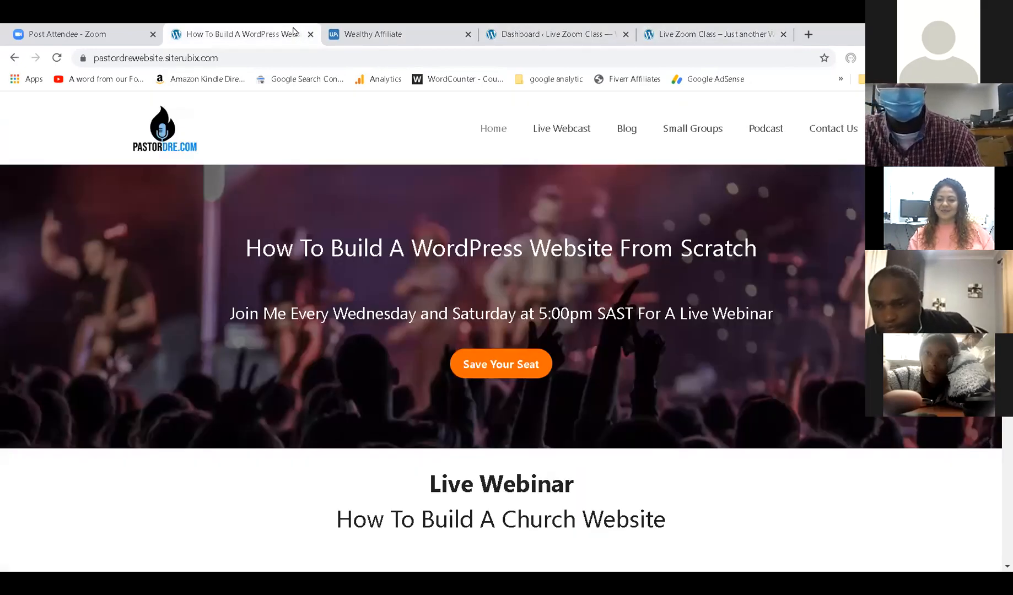
scroll(246, 459, down, 10)
scroll(301, 398, up, 10)
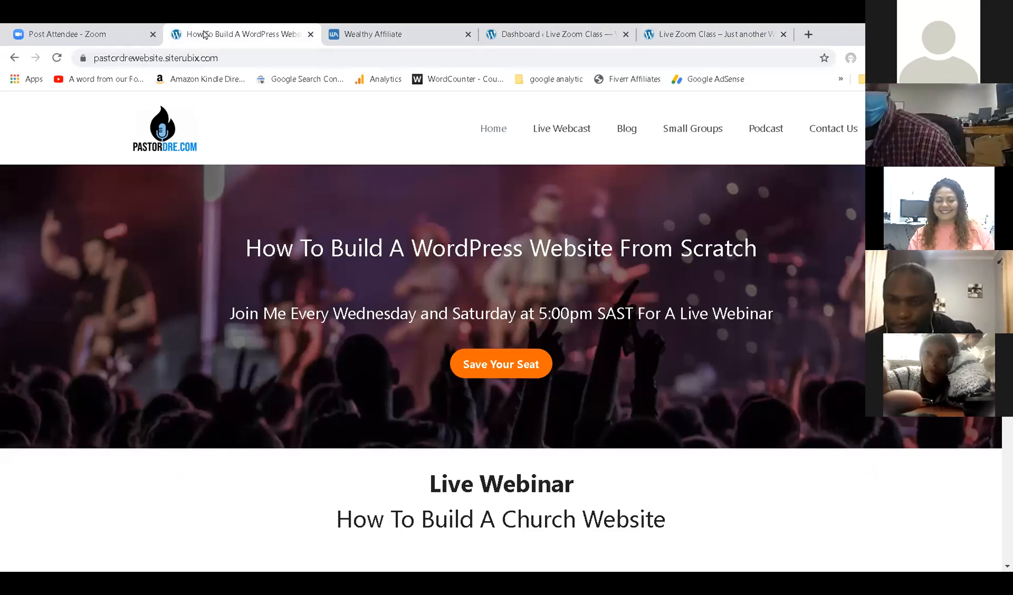
drag(204, 34, 284, 35)
drag(694, 36, 692, 37)
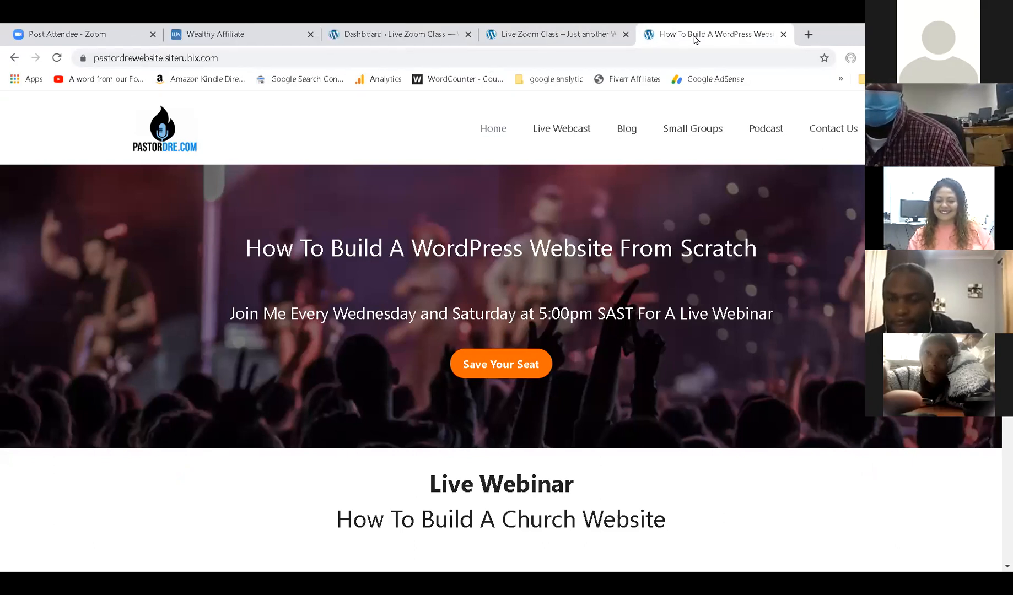
click(588, 34)
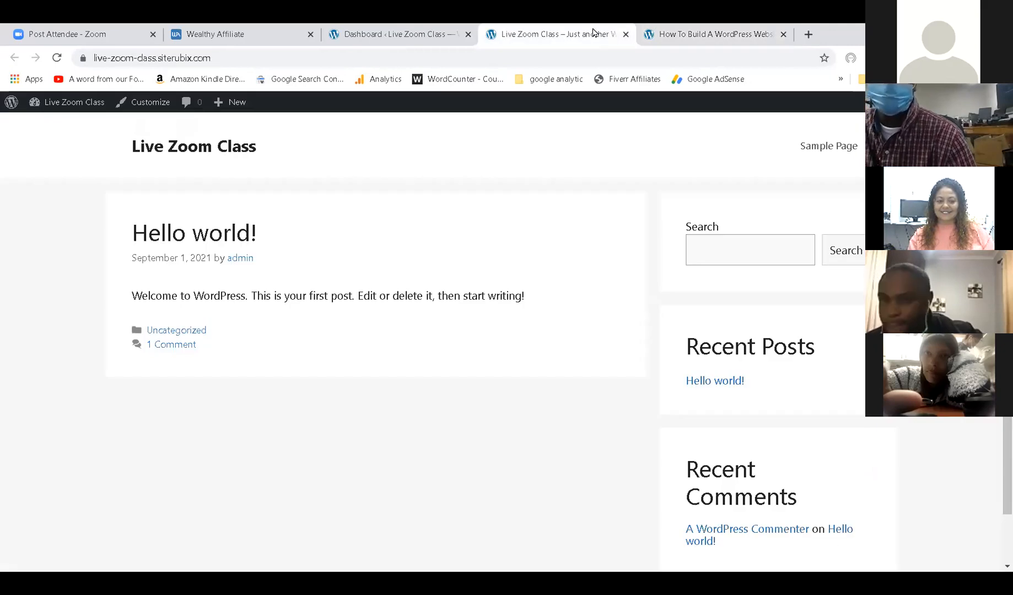
click(661, 37)
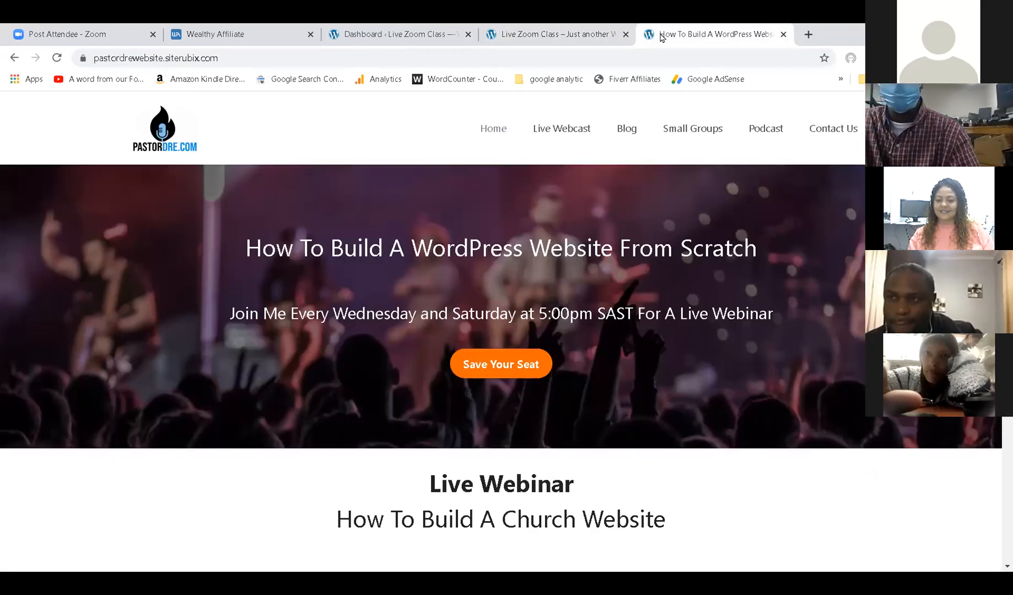
click(421, 35)
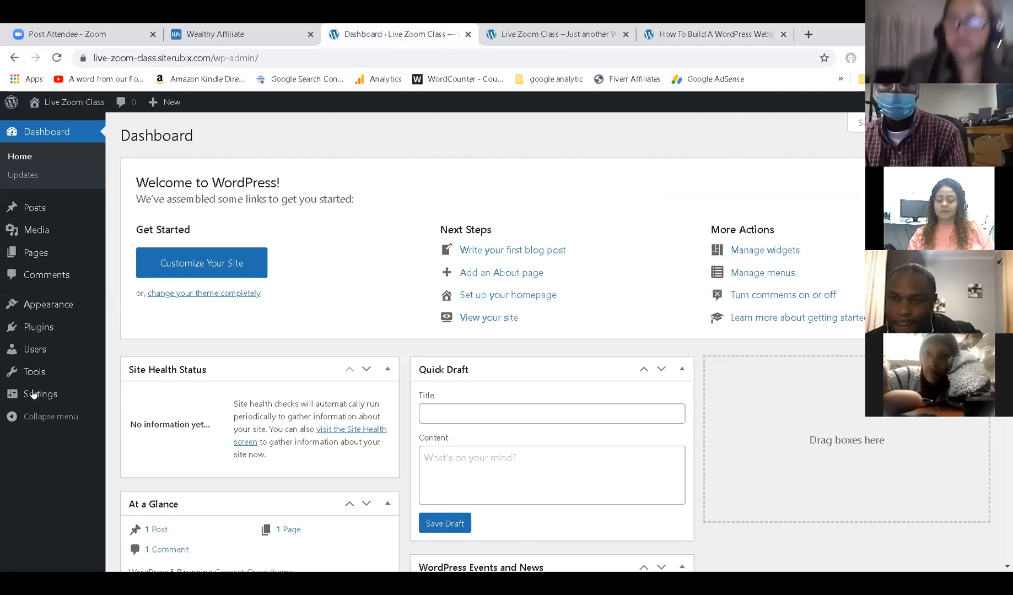
Replace the General Settings tagline with 'What A Cool Class' and save the changes.
mouse_move(36, 394)
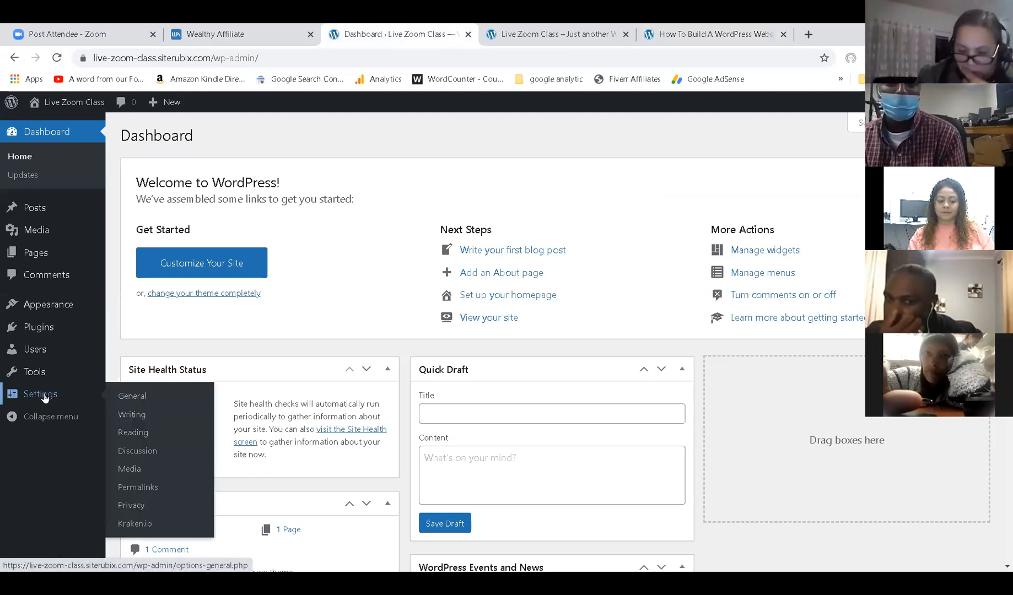
click(44, 396)
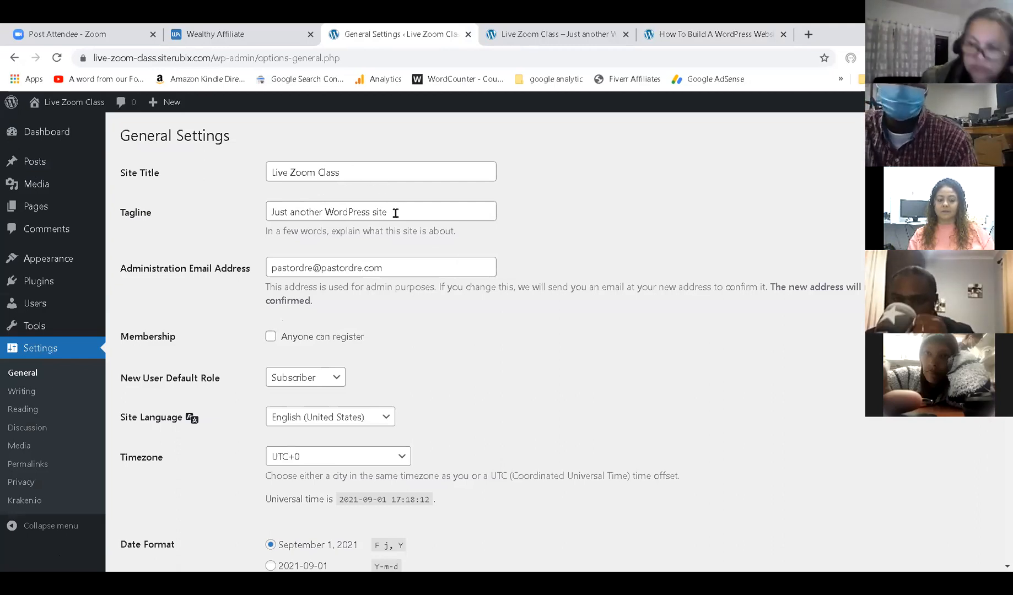
drag(396, 213, 253, 221)
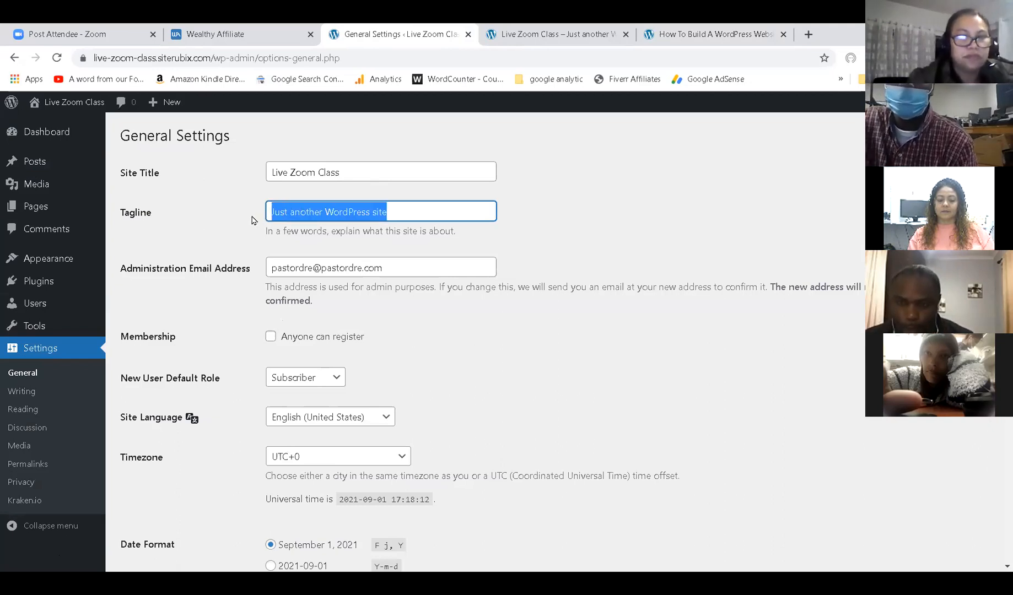
text(What A Cool Claas)
key(BackSpace)
key(BackSpace)
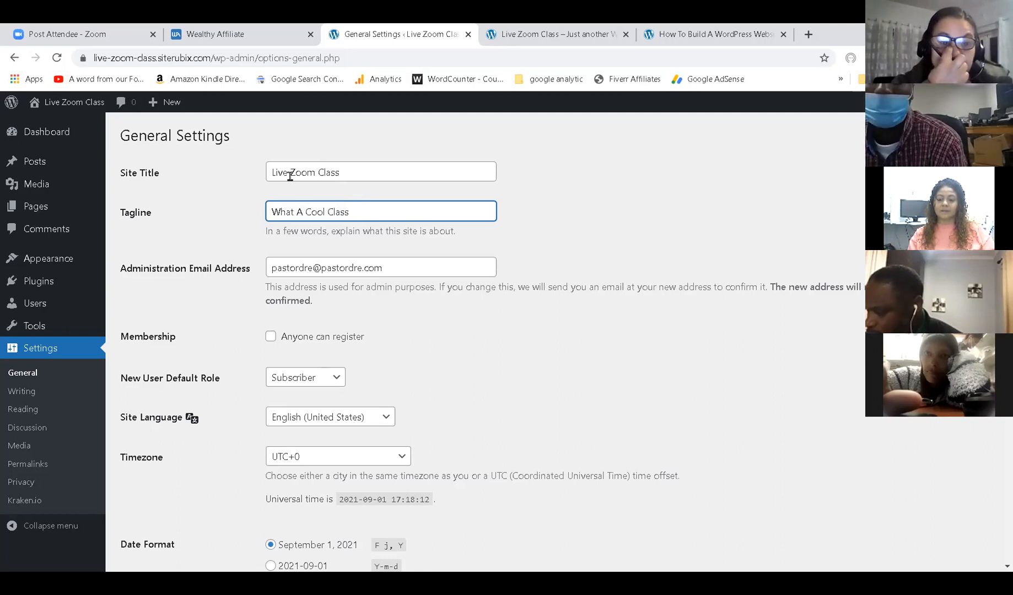
scroll(461, 300, down, 7)
click(159, 504)
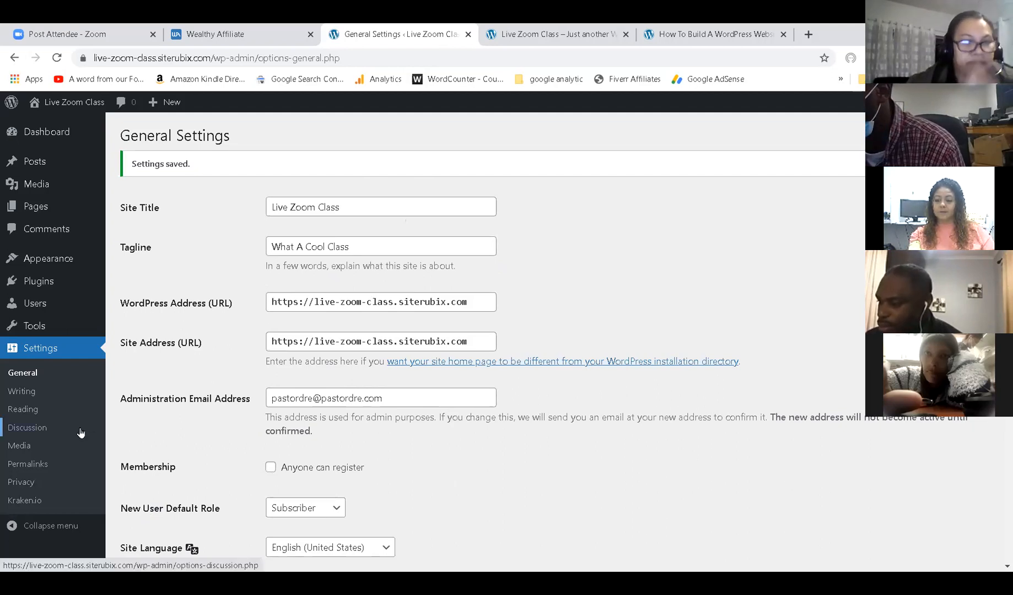
mouse_move(52, 261)
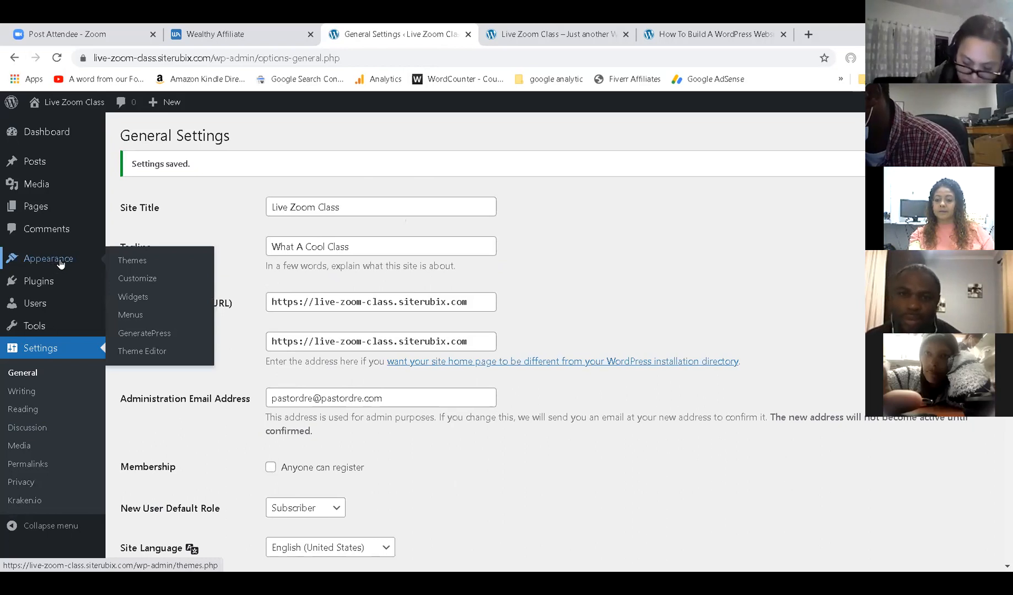
Open the Customizer for the active GeneratePress theme from Appearance > Themes.
click(55, 261)
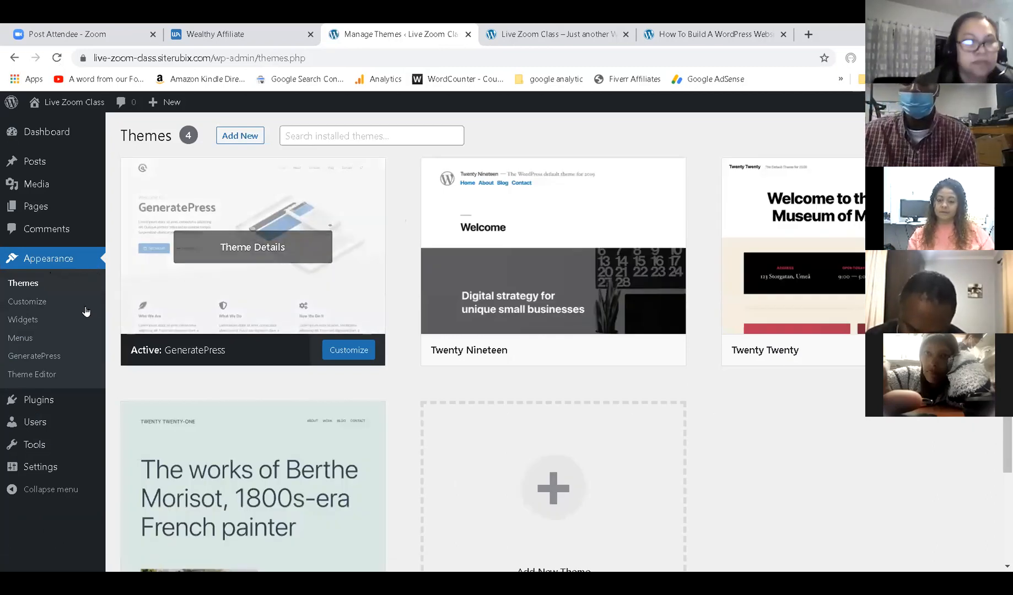
click(32, 303)
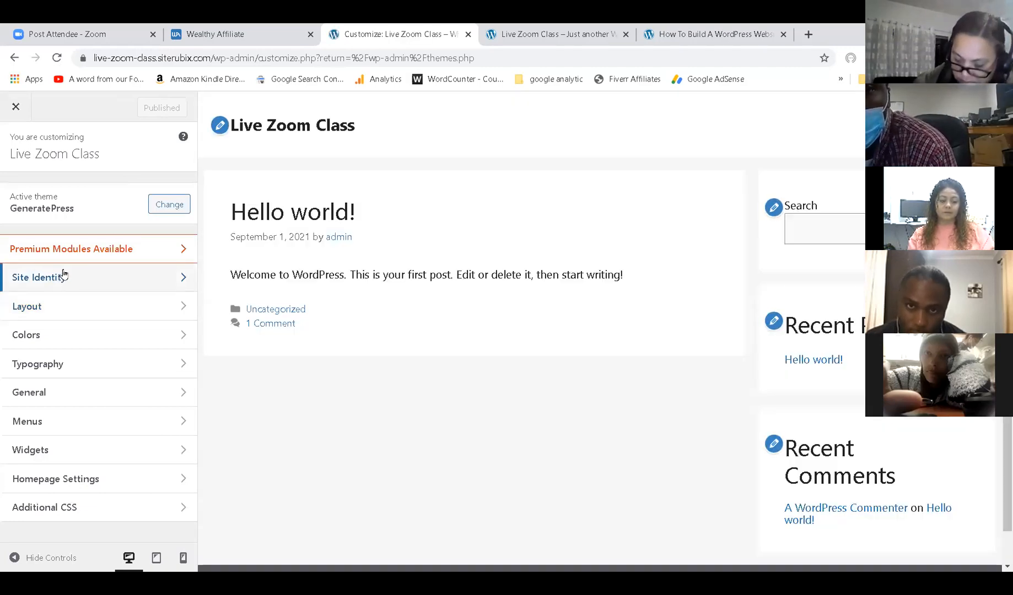
In Site Identity, replace the tagline with 'Gospel Jam Station' and publish it.
click(62, 278)
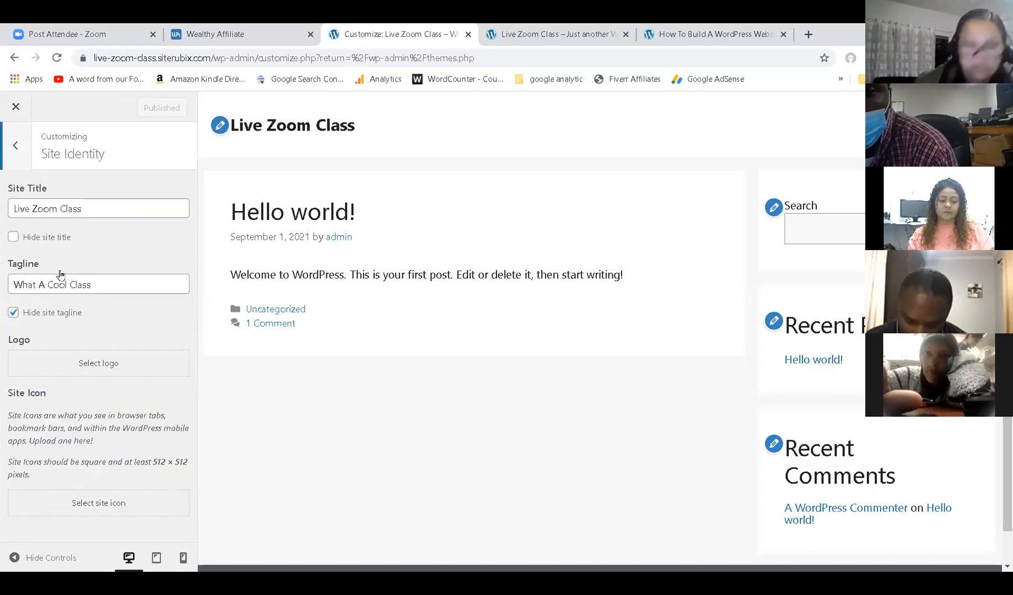
click(81, 209)
click(96, 286)
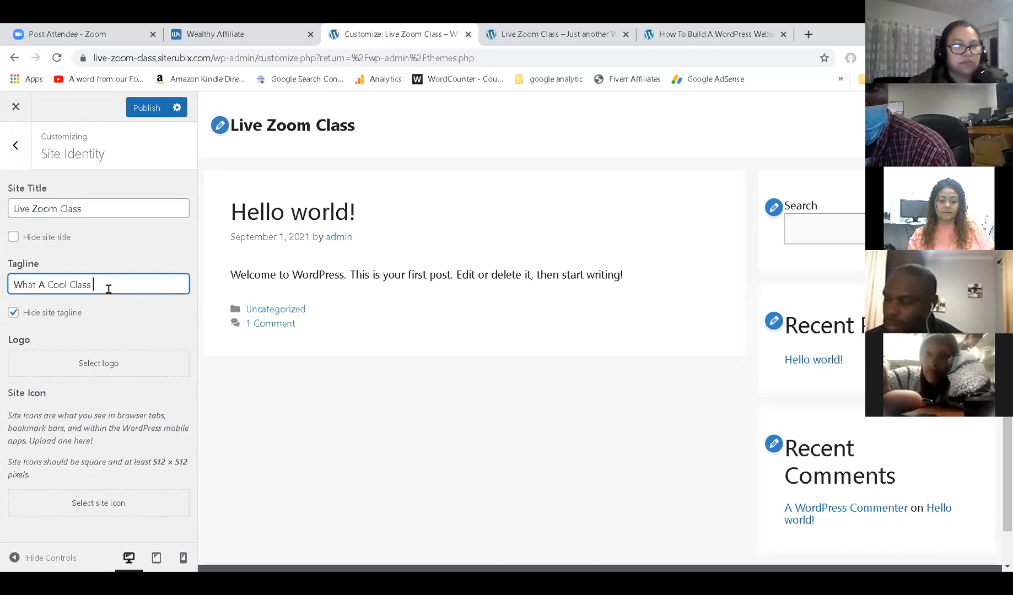
text(It Is)
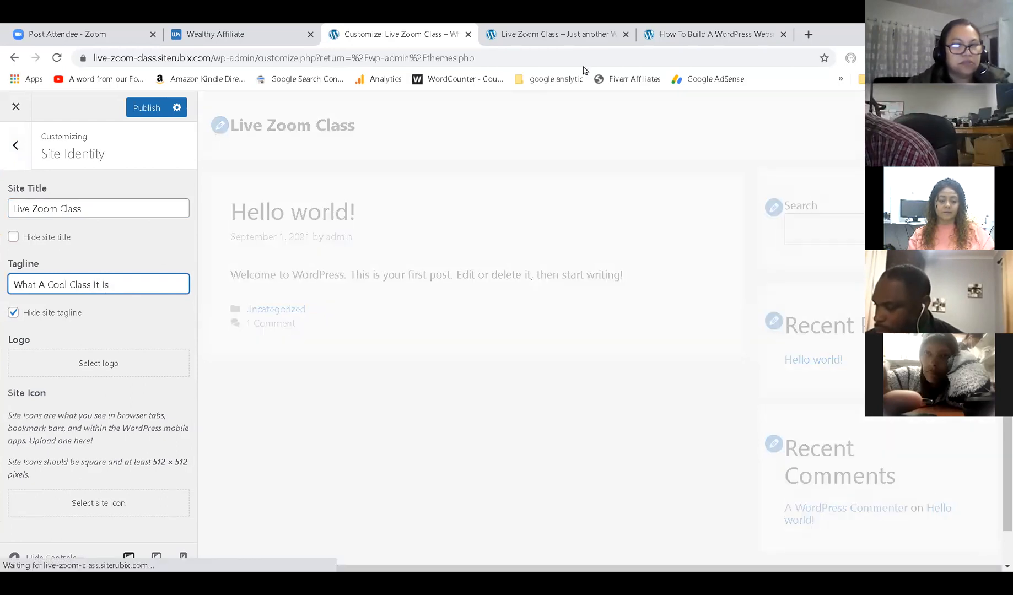
triple_click(72, 285)
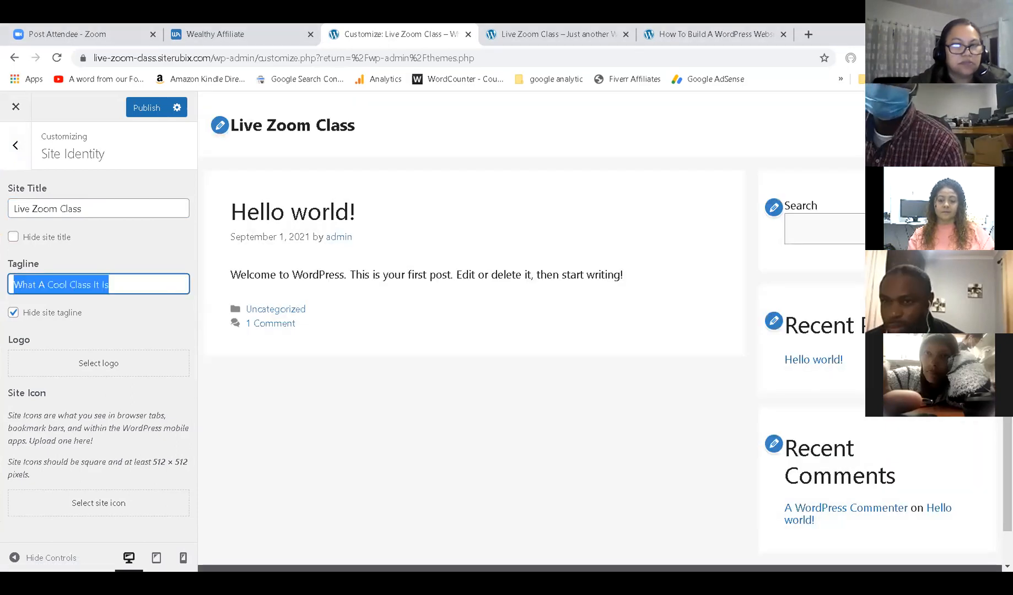
text(Gosp)
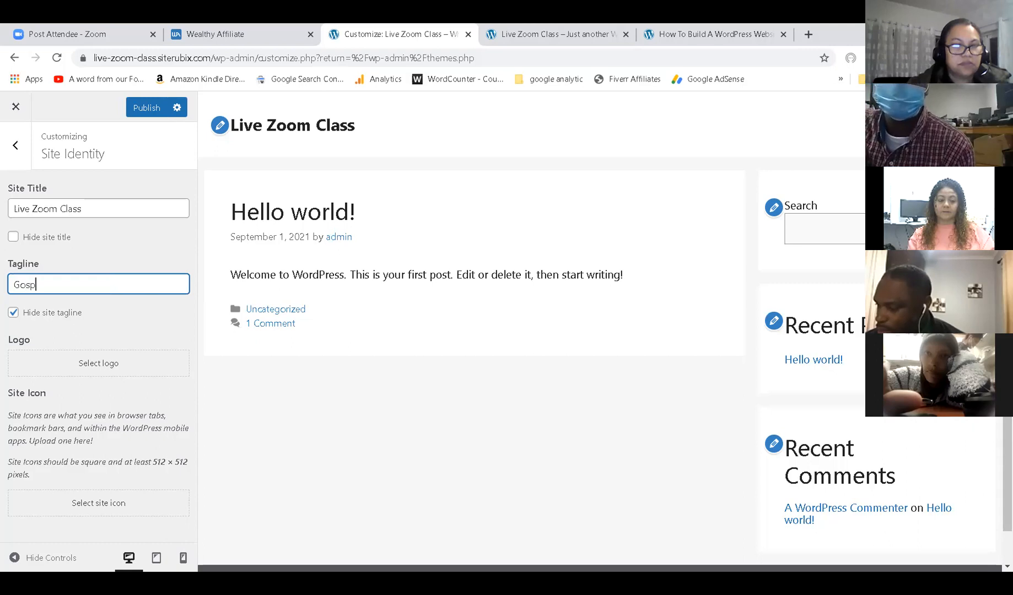
text(el J)
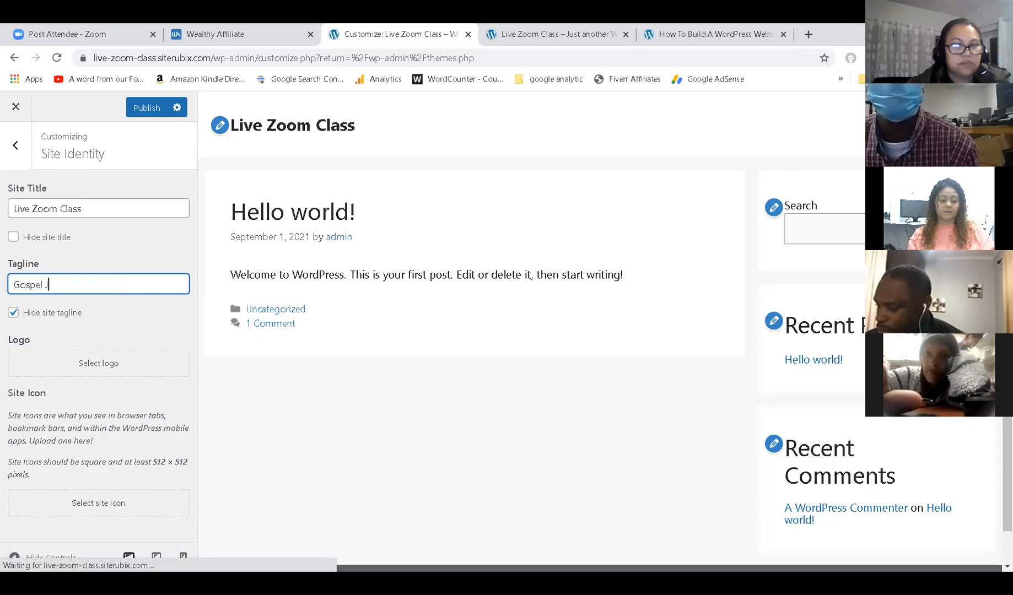
text(am Station)
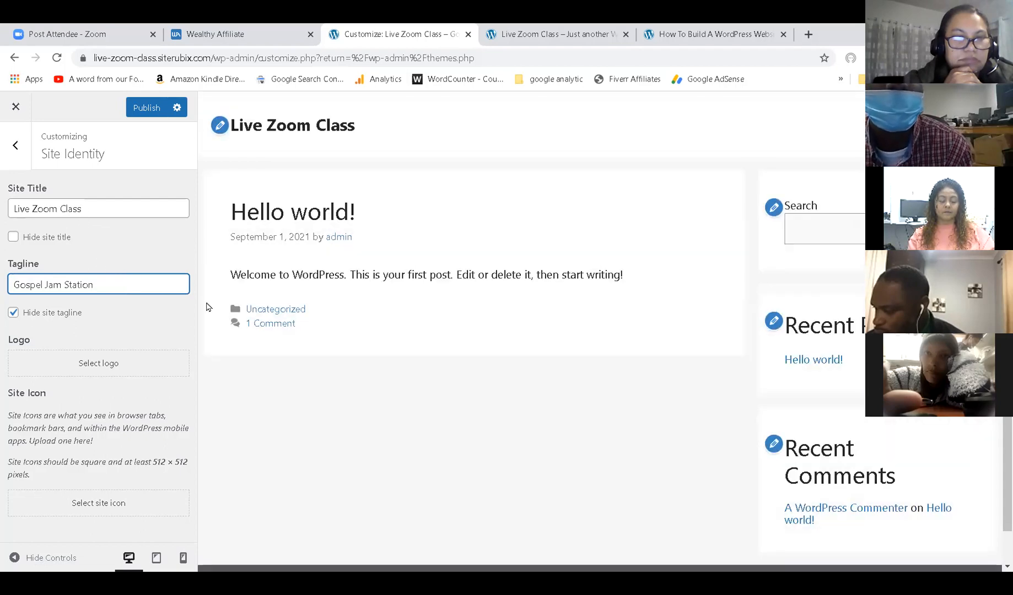
click(148, 110)
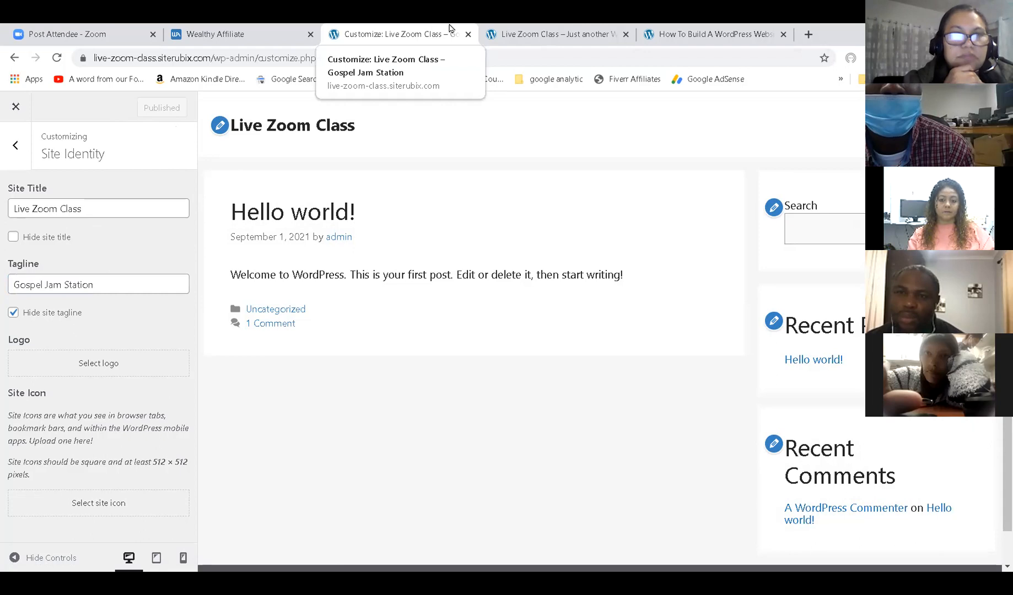
Close the Customizer and go to the Settings > Writing page.
click(16, 108)
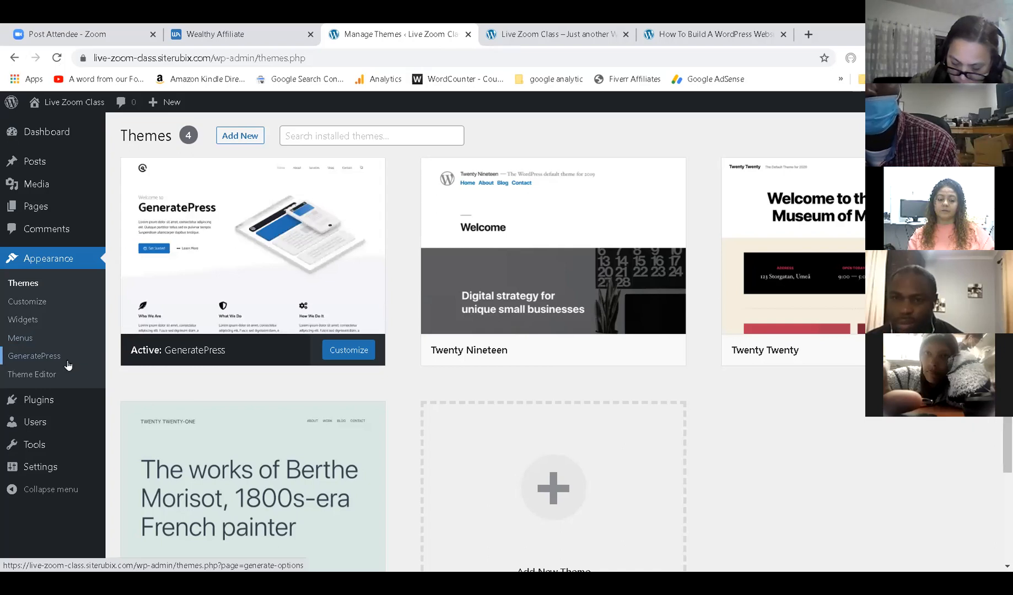
mouse_move(56, 467)
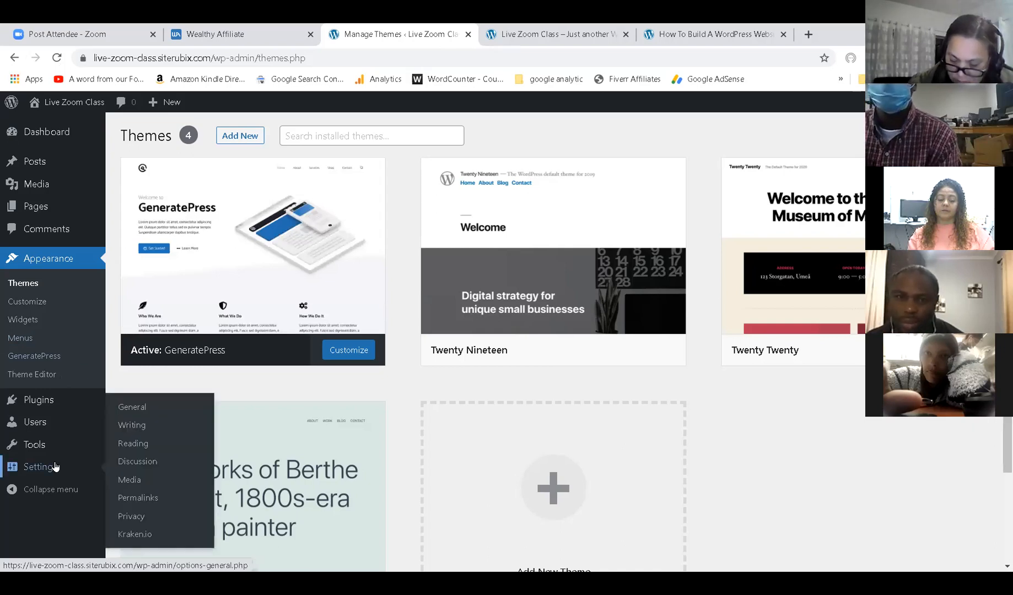
click(54, 463)
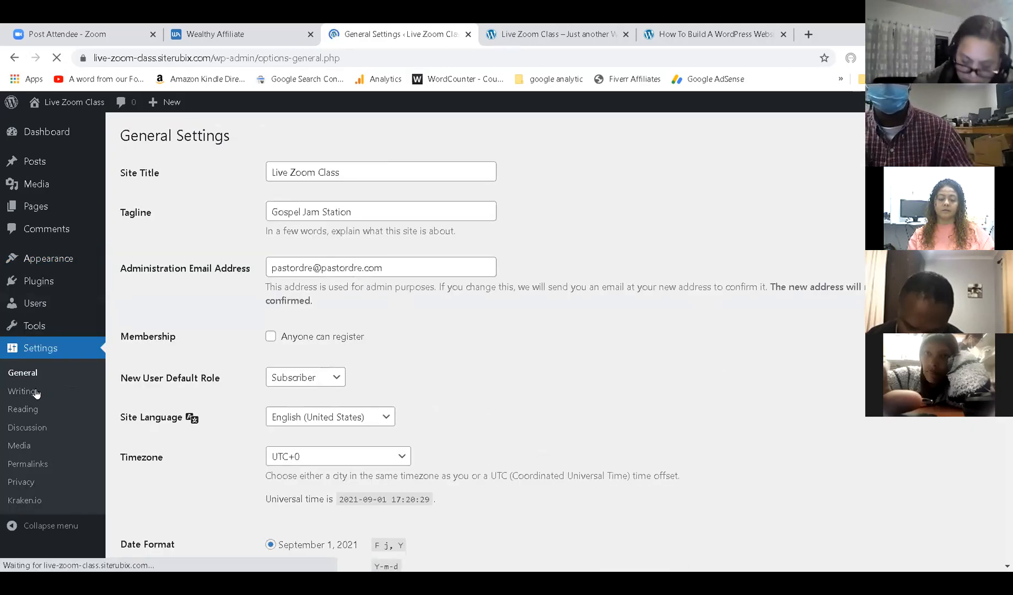
click(34, 389)
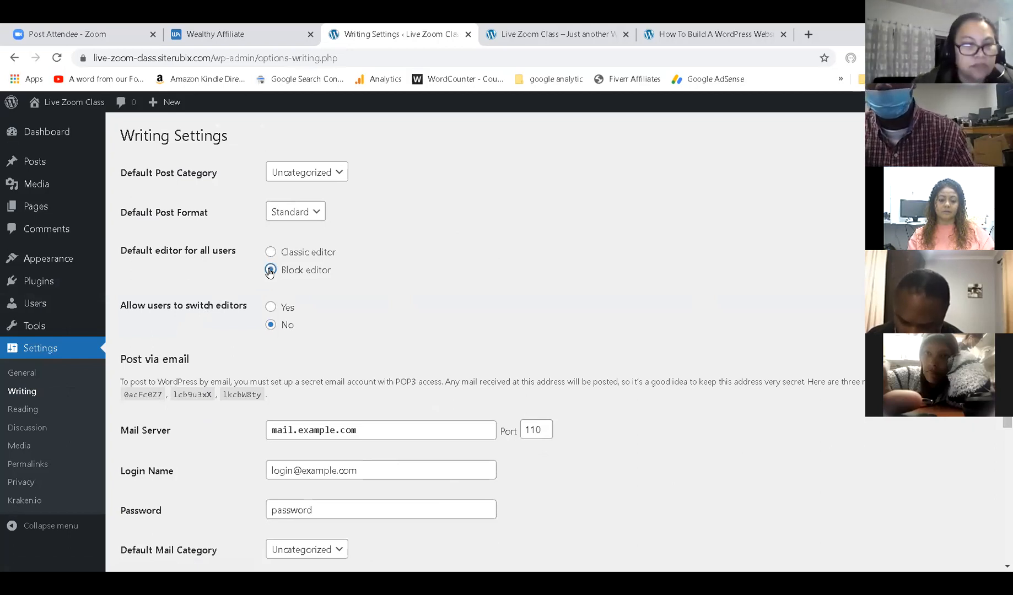
Set 'Allow users to switch editors' to Yes, save Writing Settings, and view the live site.
click(270, 307)
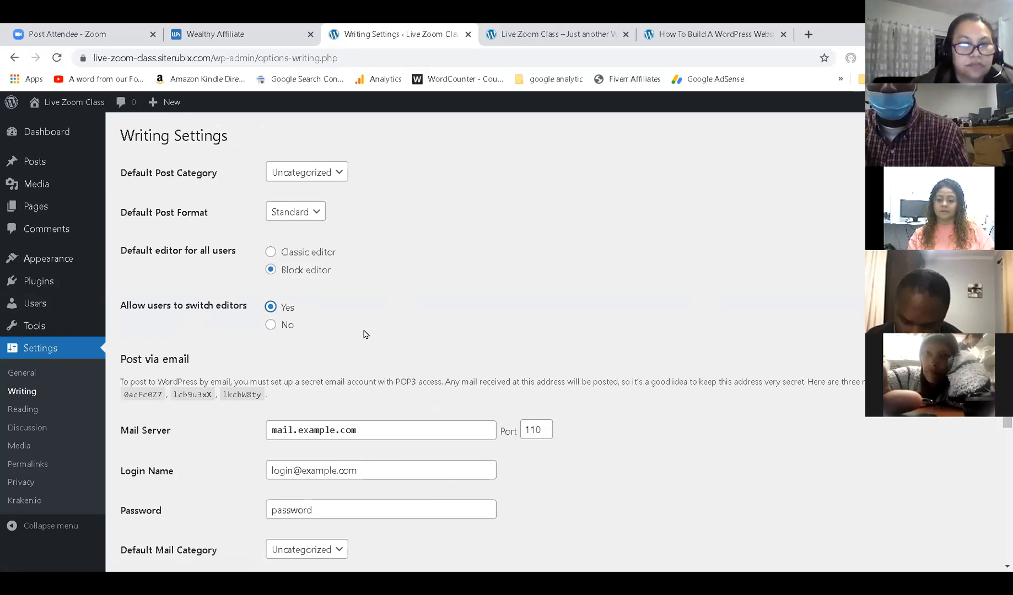
scroll(364, 334, down, 4)
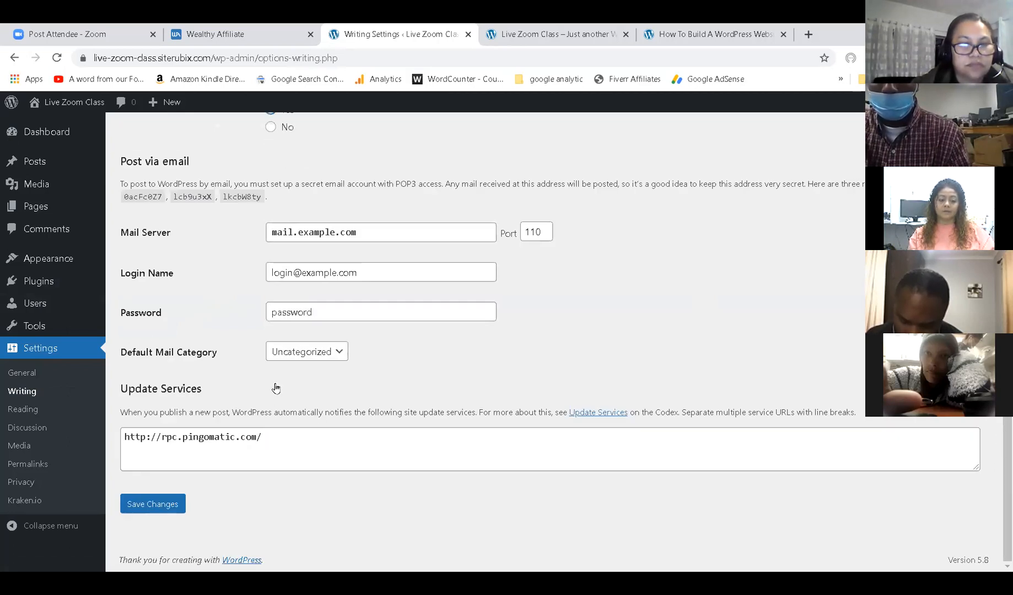
click(159, 505)
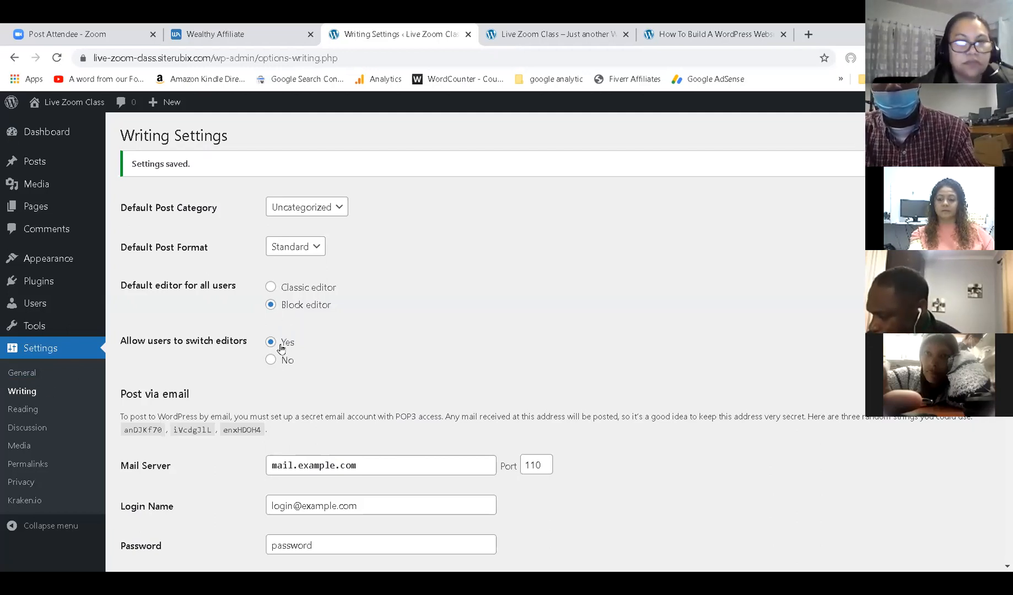
scroll(286, 357, down, 5)
click(175, 503)
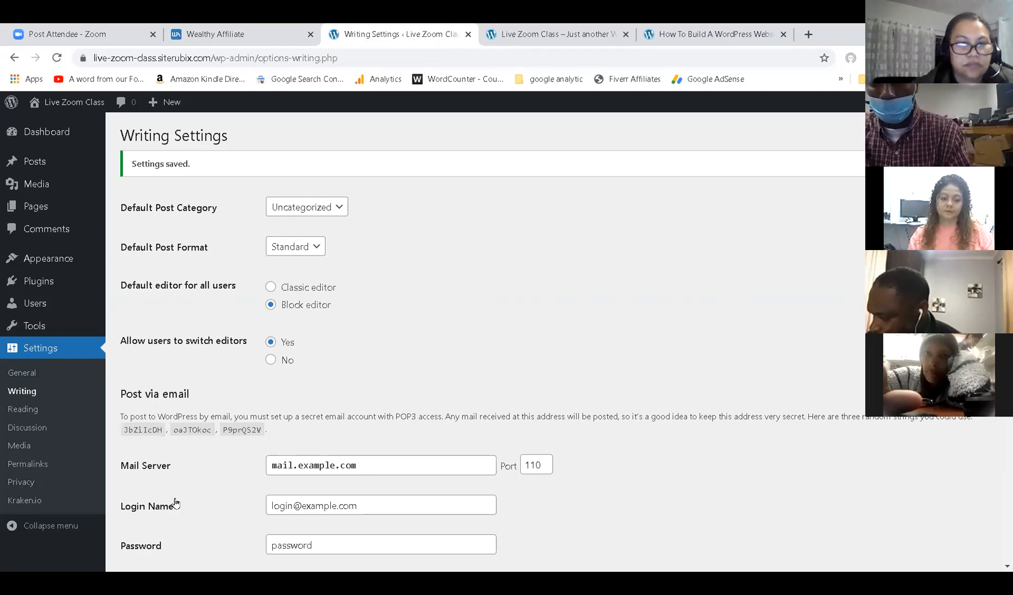
click(586, 35)
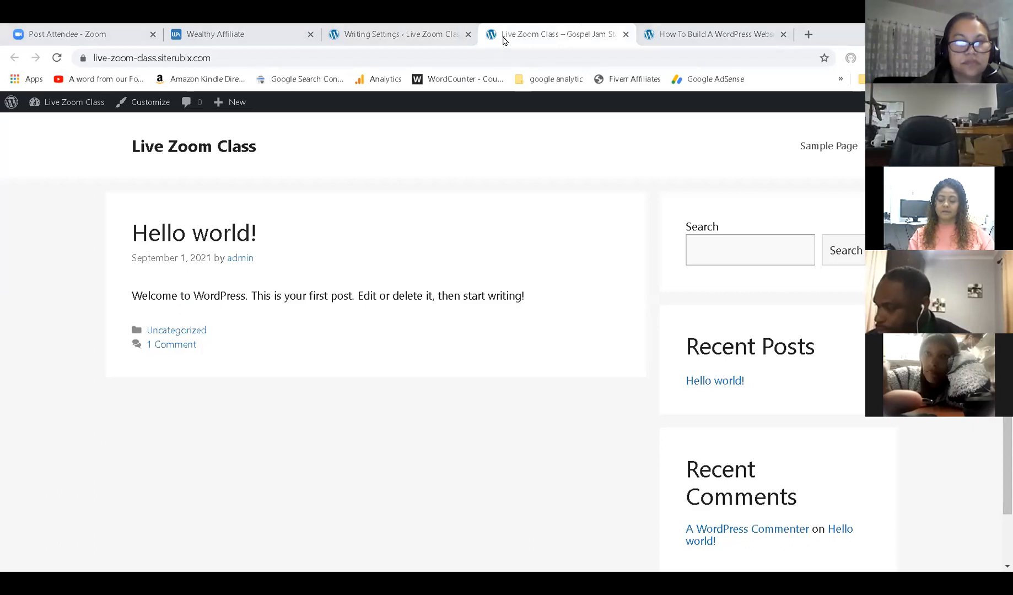
Return to the admin tab and open the All Pages list.
click(413, 30)
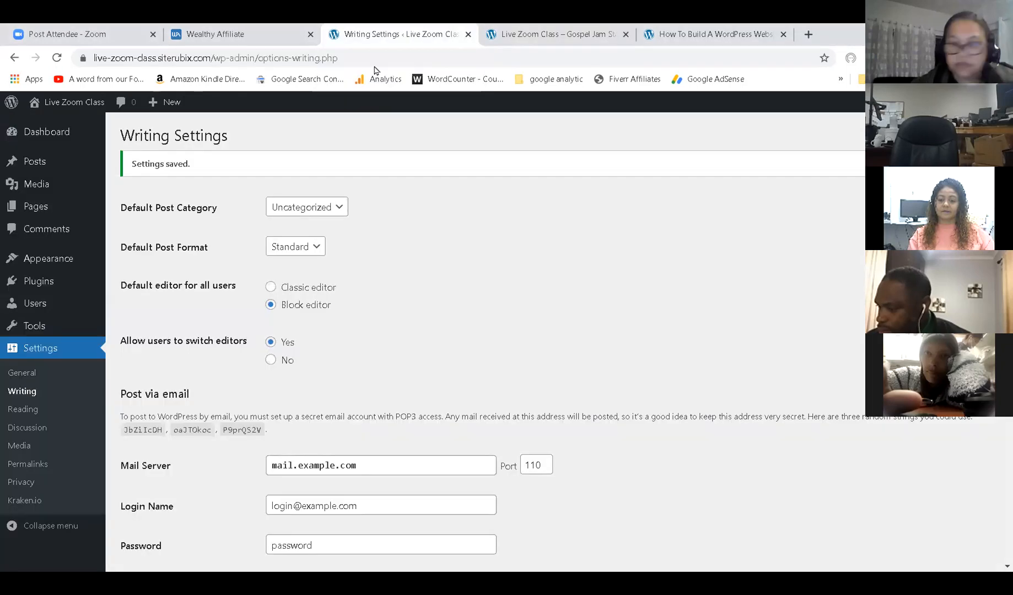
mouse_move(62, 276)
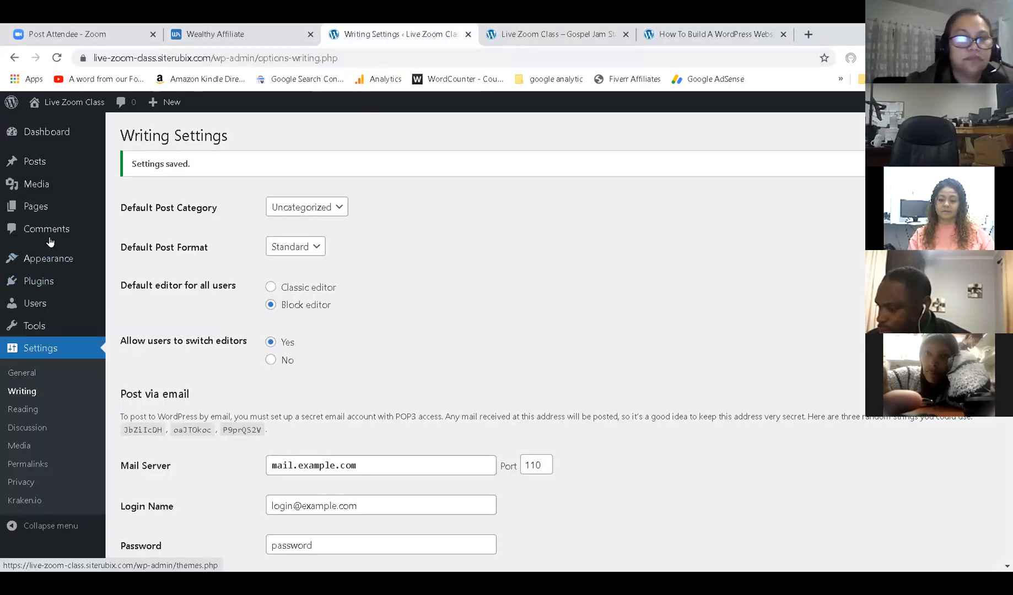
click(43, 208)
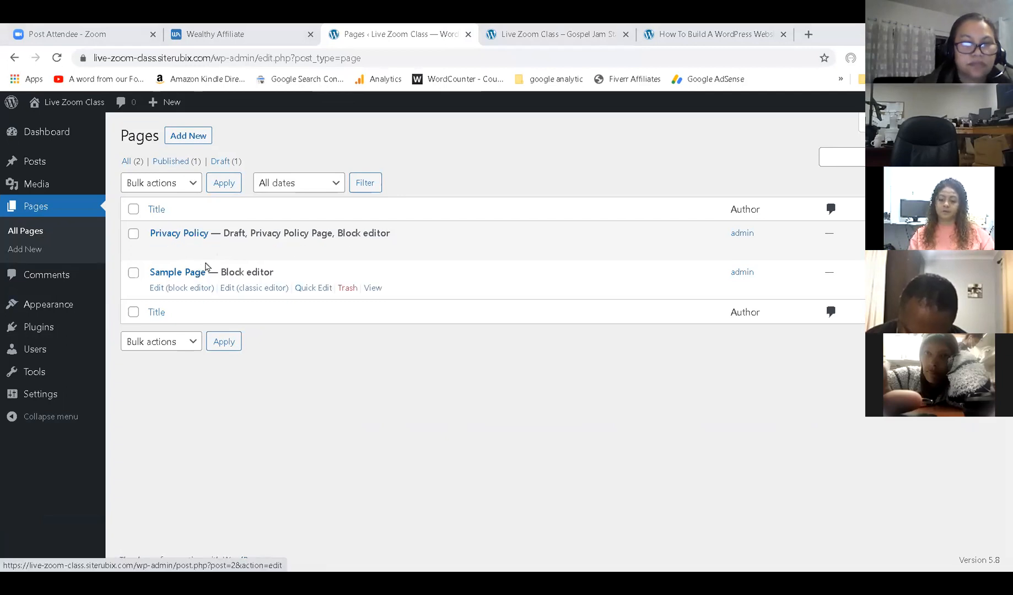
Trash the Sample Page, then reload the live site to confirm its menu link is gone.
key(ctrl+Tab)
scroll(430, 290, down, 1)
scroll(429, 292, up, 1)
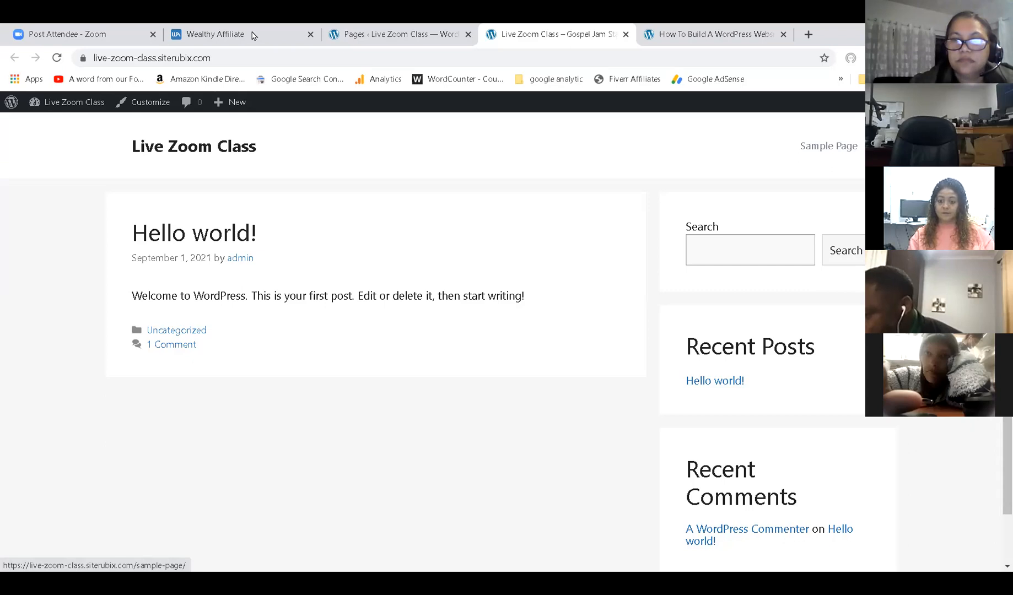
click(375, 36)
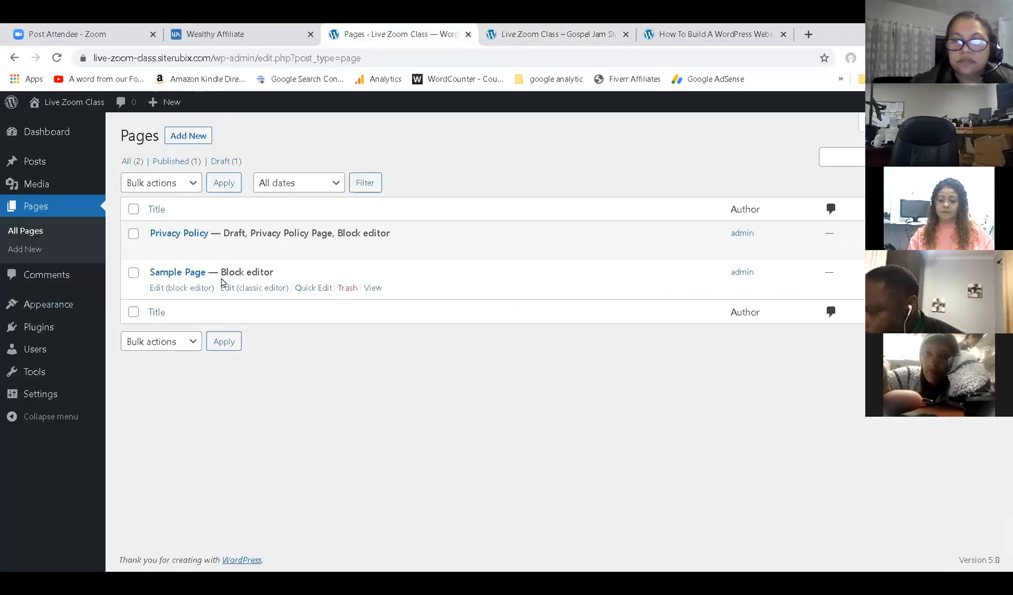
click(346, 288)
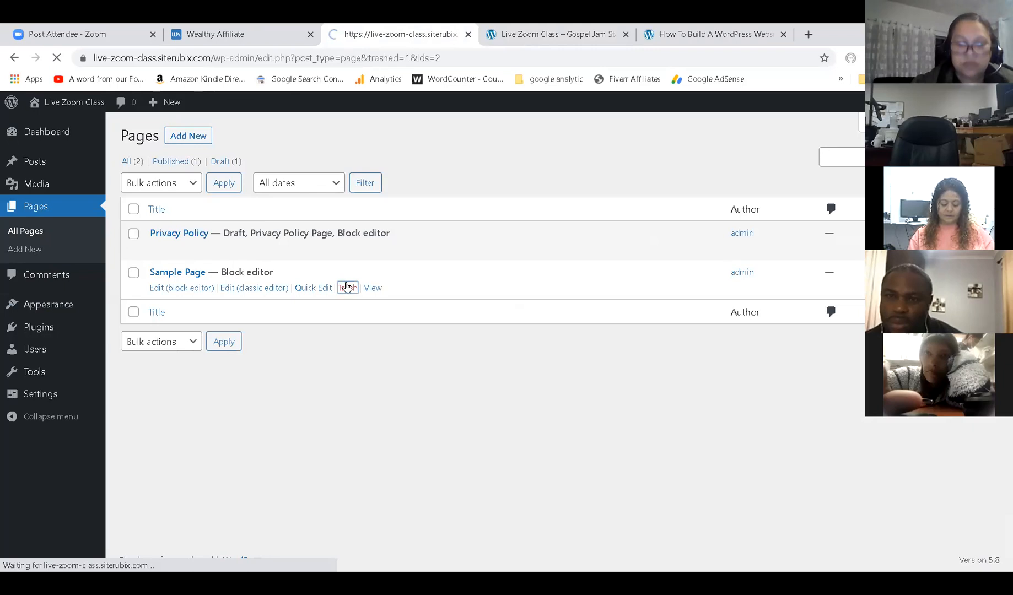
click(508, 33)
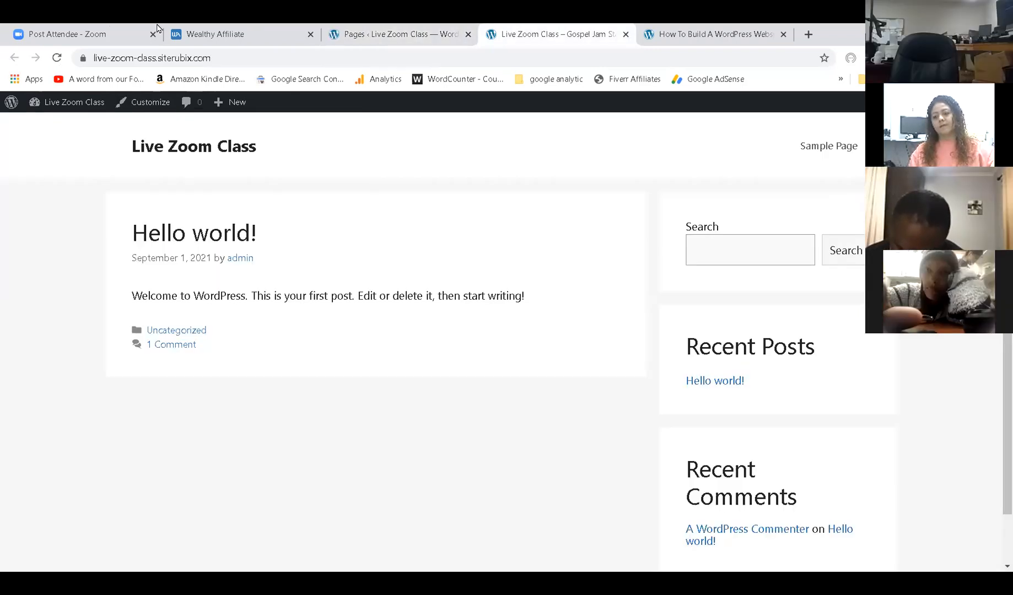
click(57, 60)
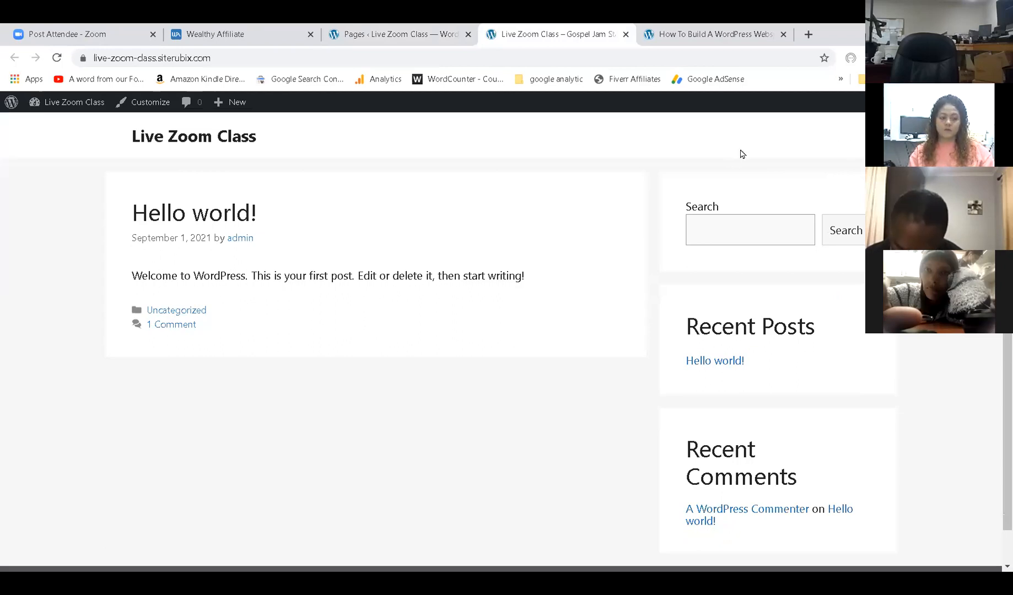
click(430, 32)
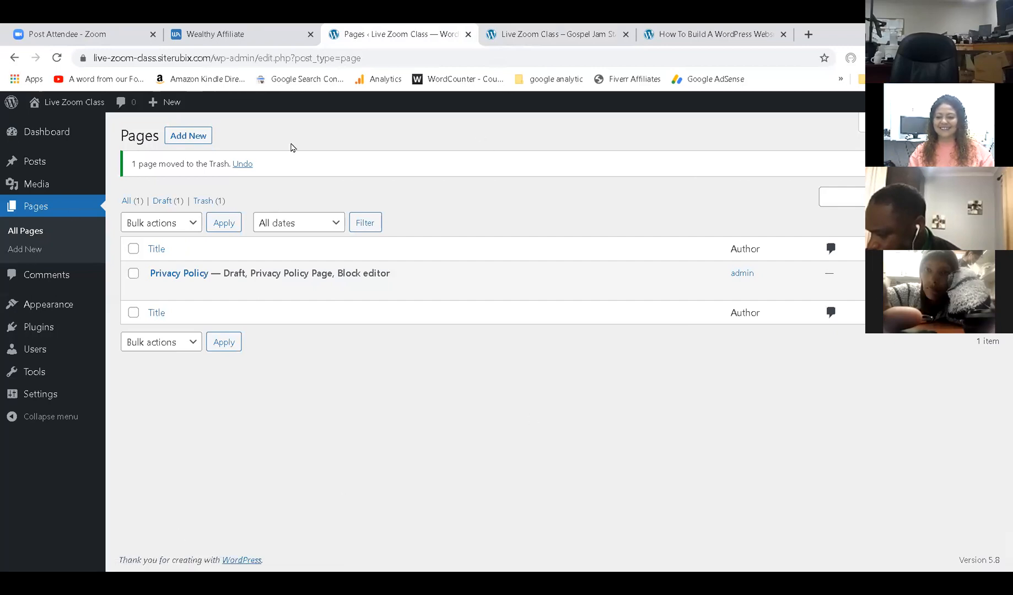
Start a new blank page from Pages, glancing at the reference church site and live site tabs.
click(32, 207)
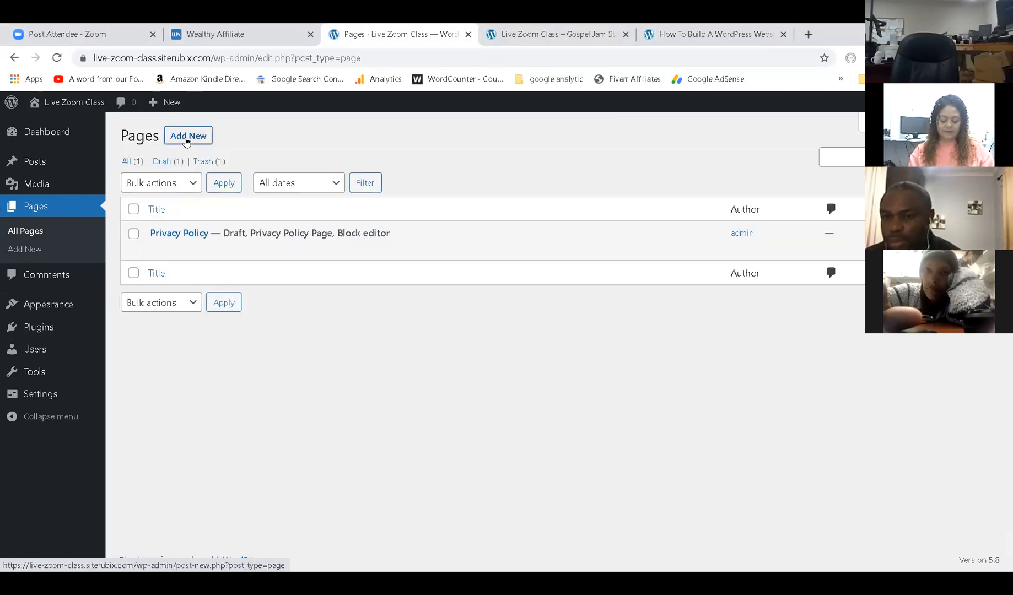
click(187, 139)
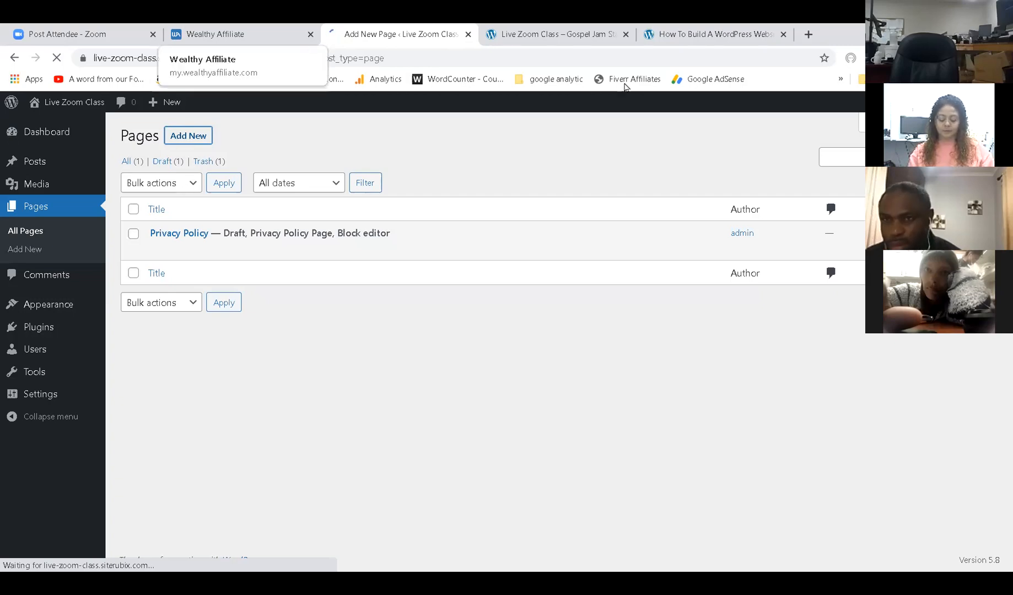
click(695, 34)
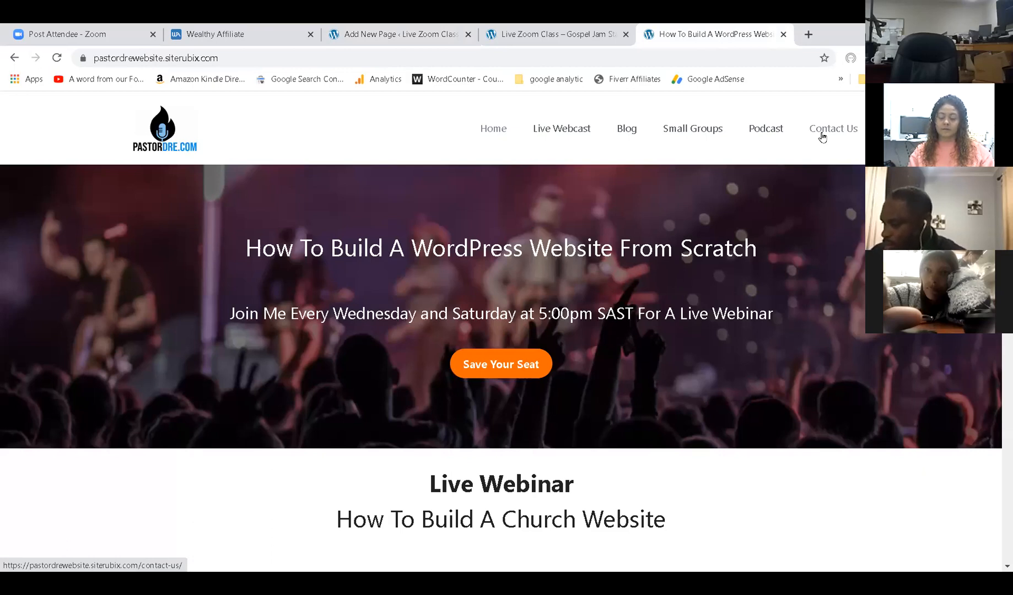
click(513, 34)
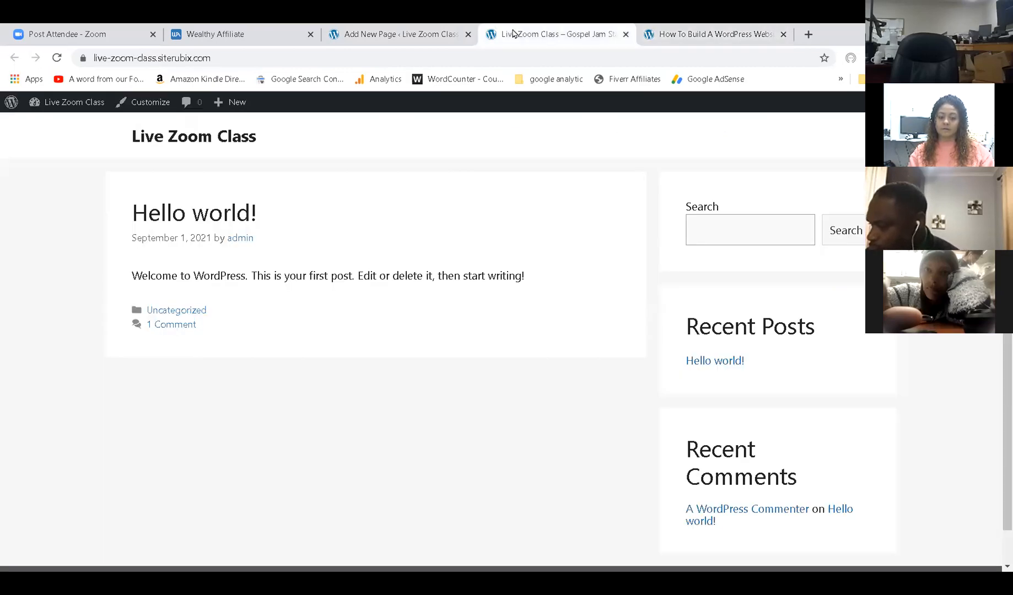
click(428, 29)
Dismiss the welcome tips, title the new page 'Home', publish it, and return to Pages.
click(592, 159)
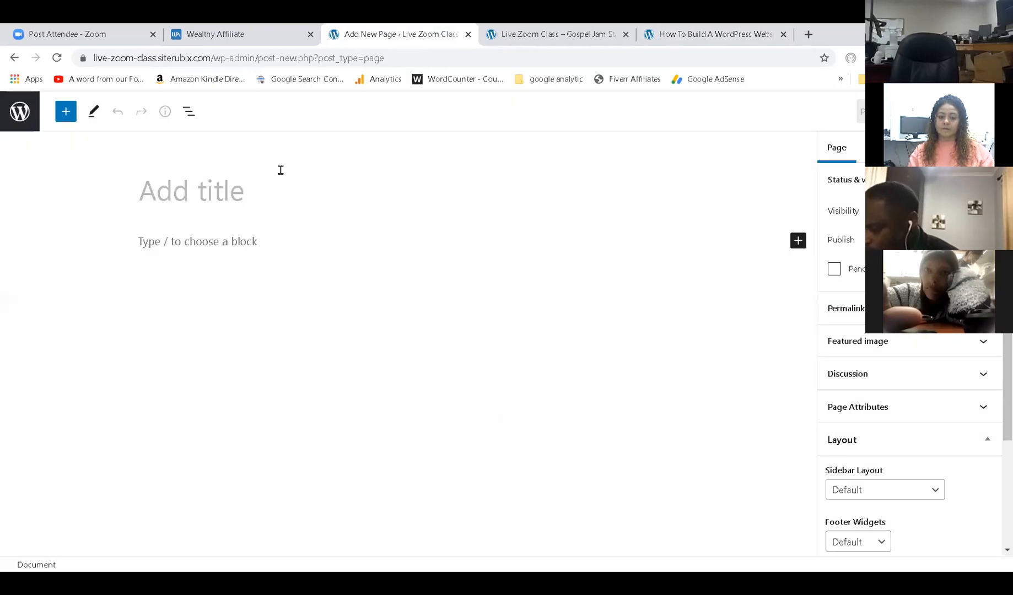
click(9, 119)
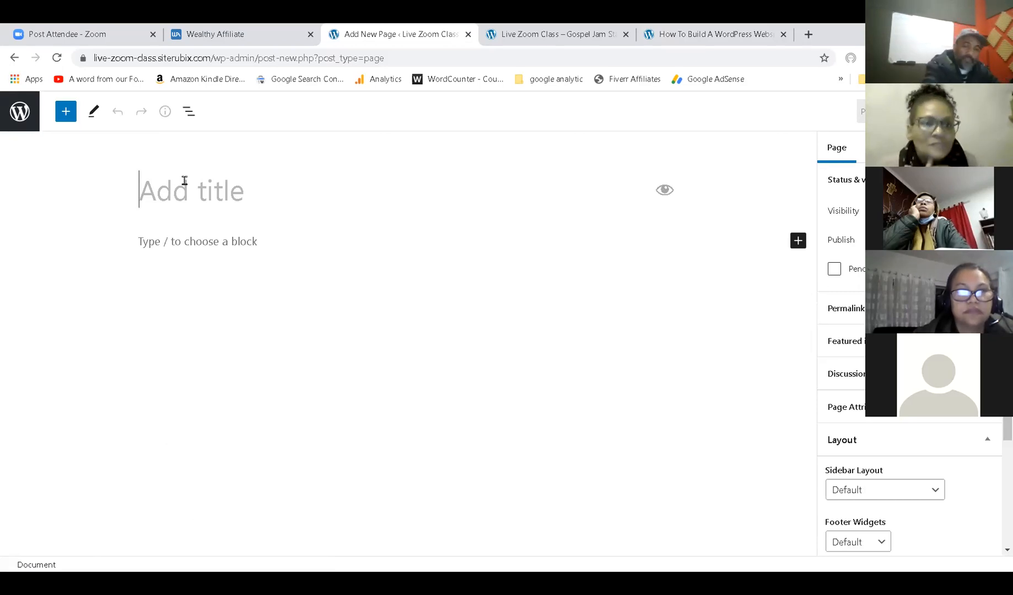
text(Home)
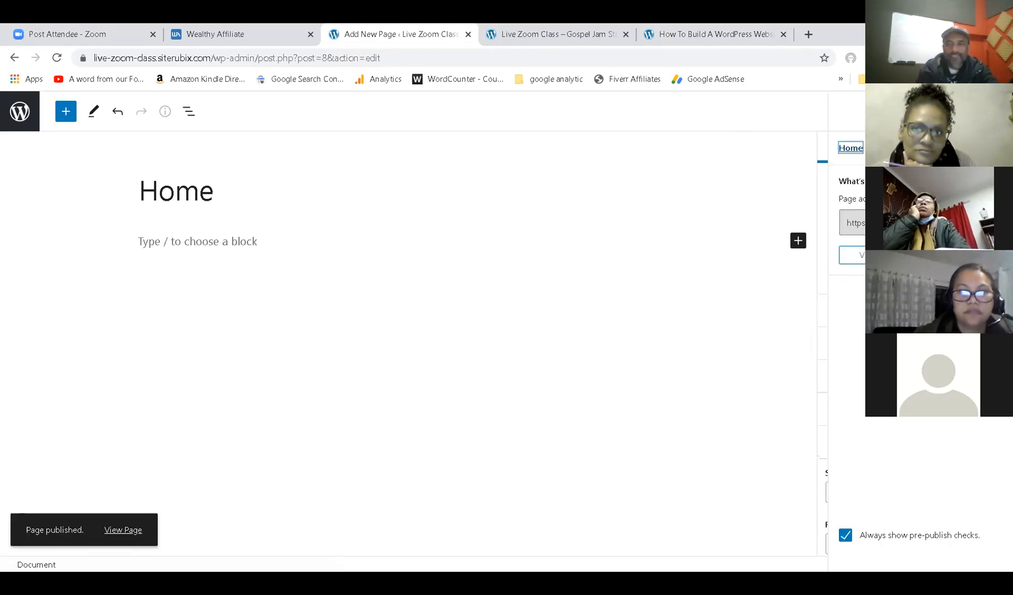
click(22, 112)
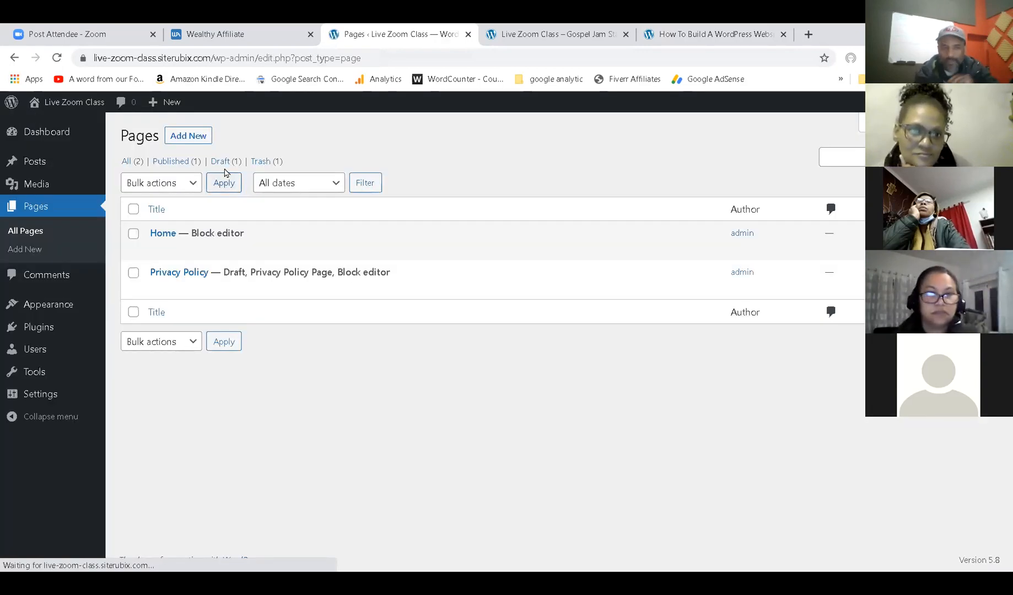
Create and publish a new page titled 'Blog', then return to the pages list.
click(188, 136)
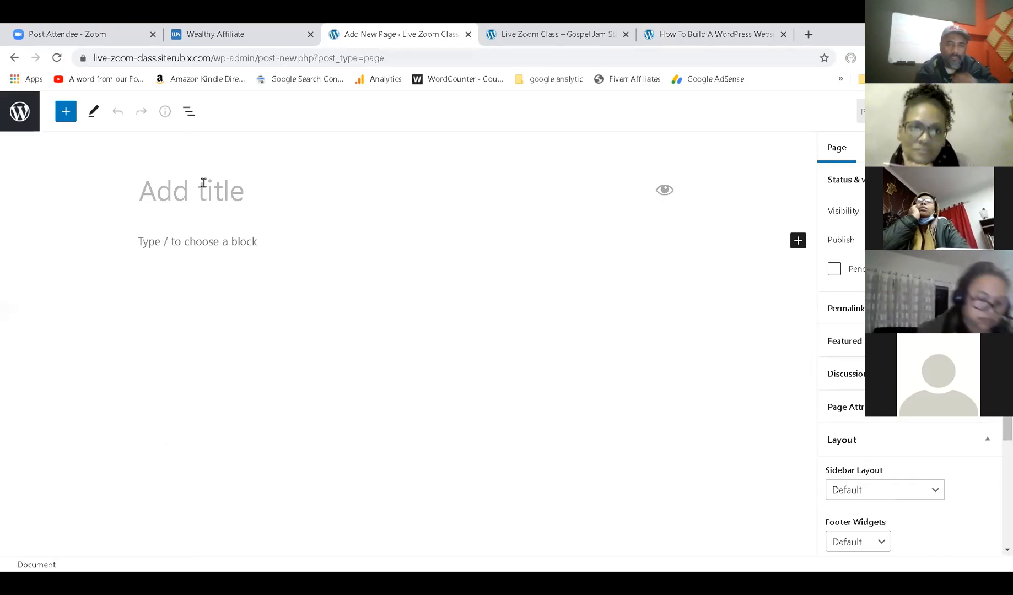
text(Blog)
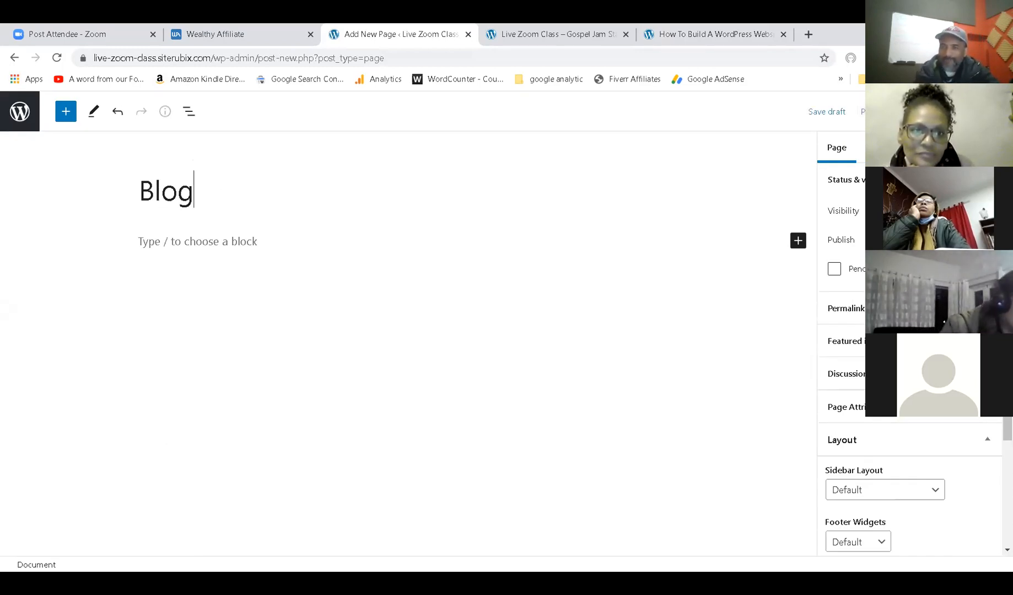
click(919, 111)
click(887, 111)
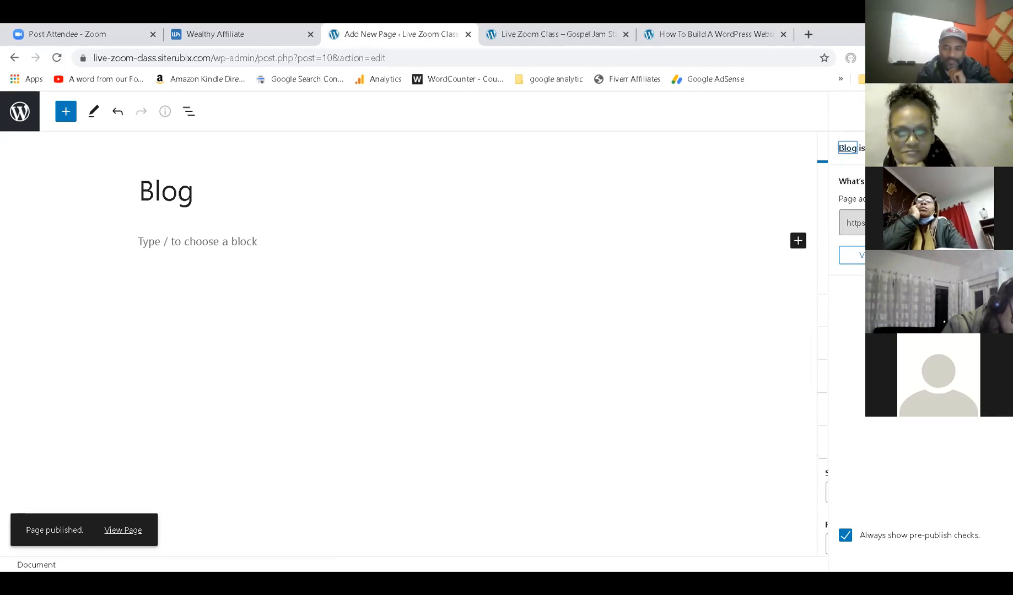
click(21, 115)
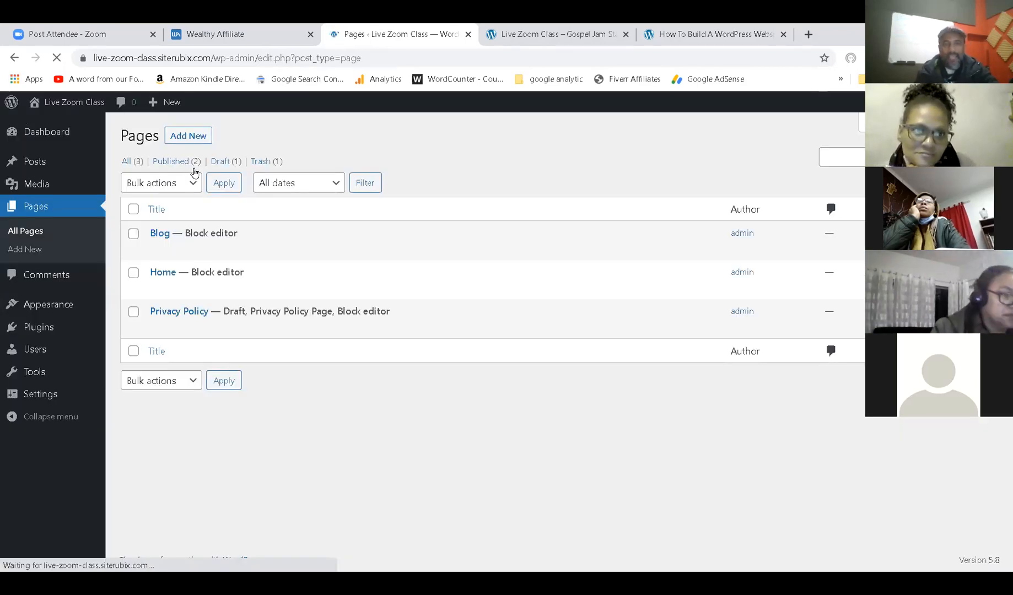
Create and publish a page titled 'Live Webcast', then return to the pages list.
click(200, 137)
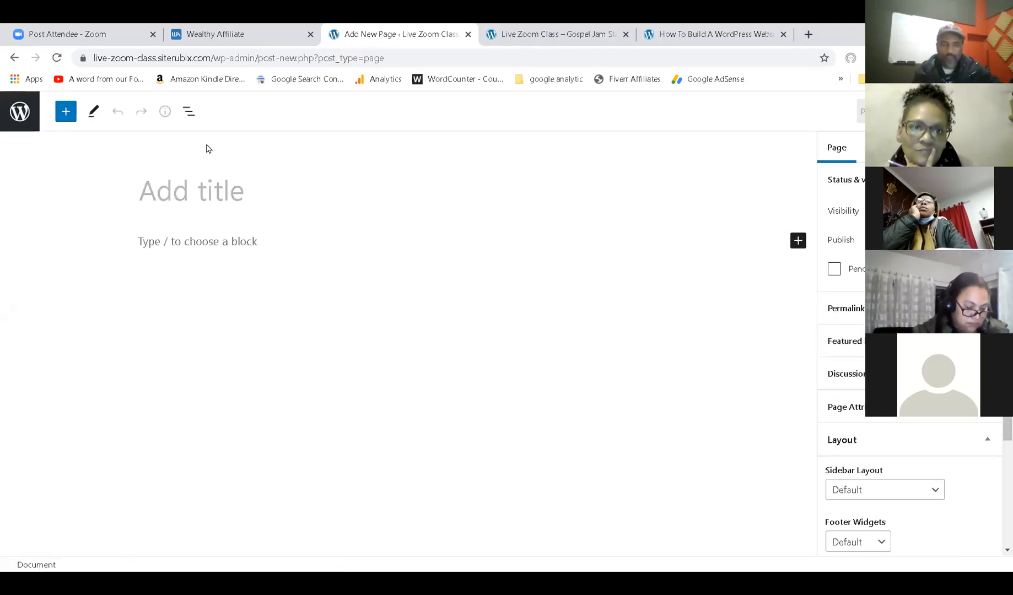
click(207, 197)
text(Li)
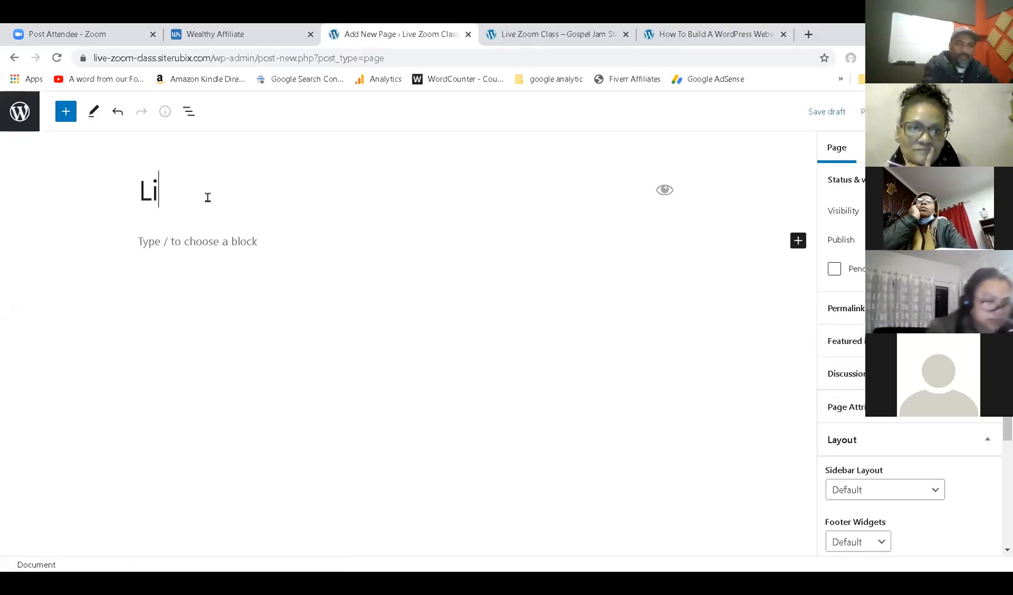
text(ve  Webcast)
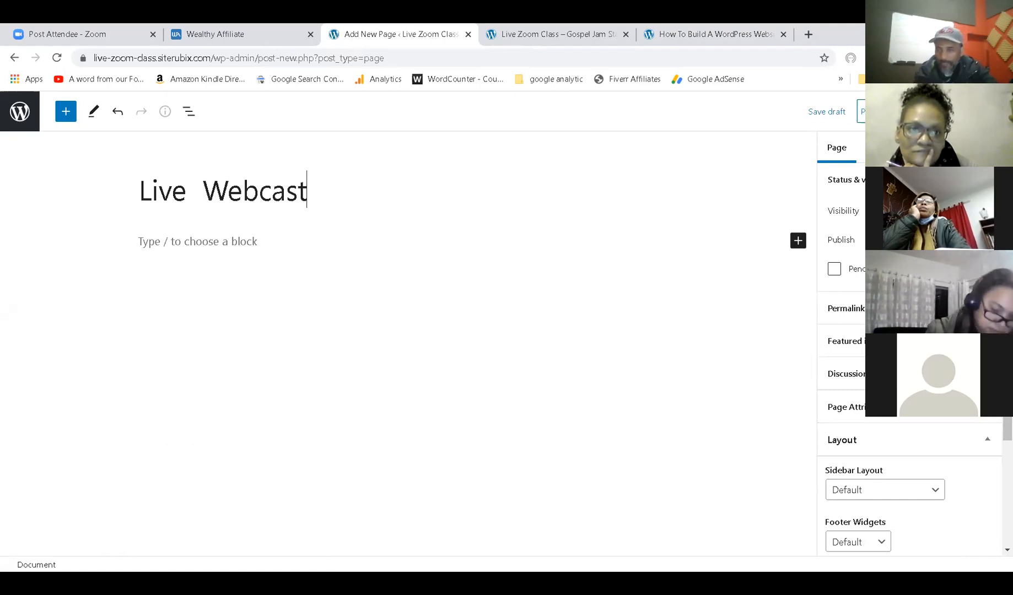
click(916, 112)
click(876, 111)
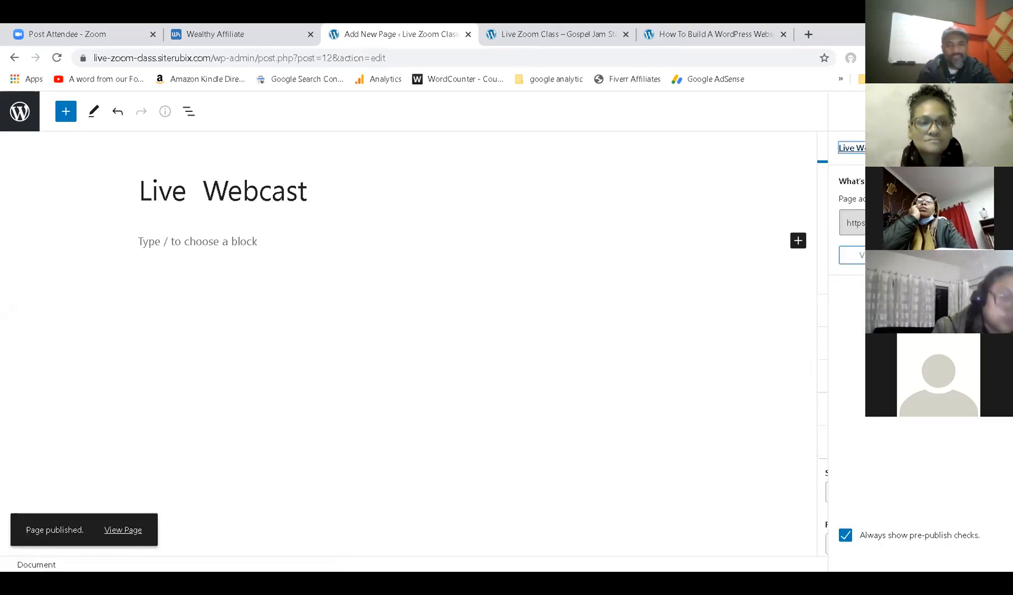
click(26, 117)
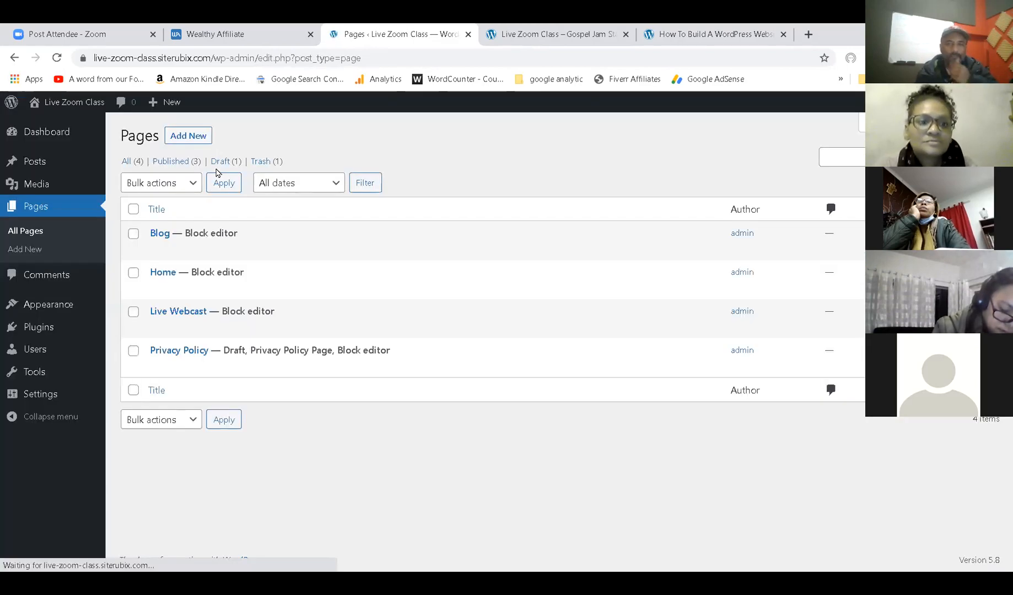
Start a new page and check the reference site's menu for the page names.
click(189, 136)
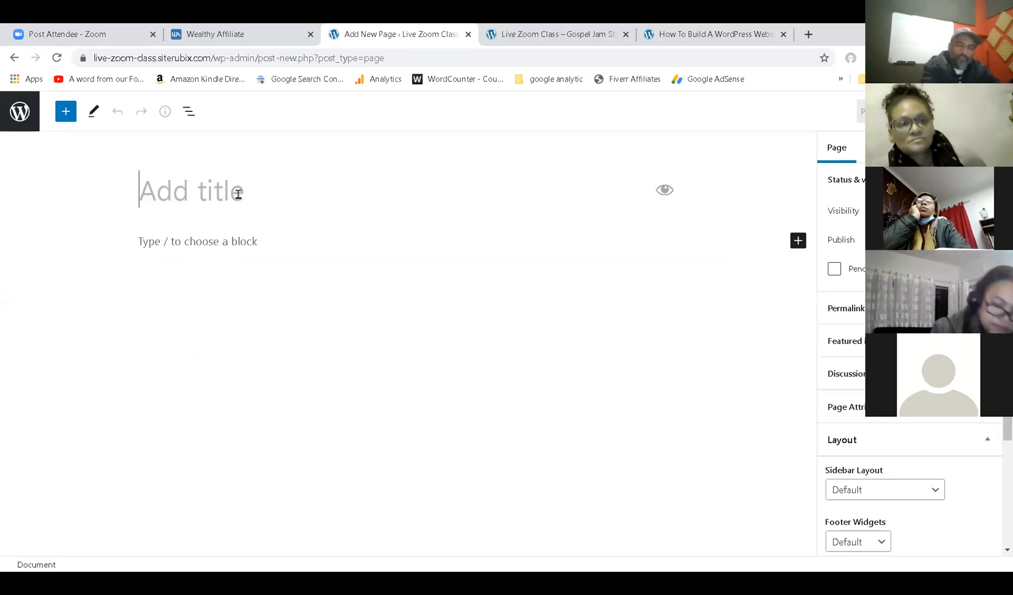
text(Contac)
key(BackSpace)
key(BackSpace)
key(BackSpace)
key(BackSpace)
key(BackSpace)
key(BackSpace)
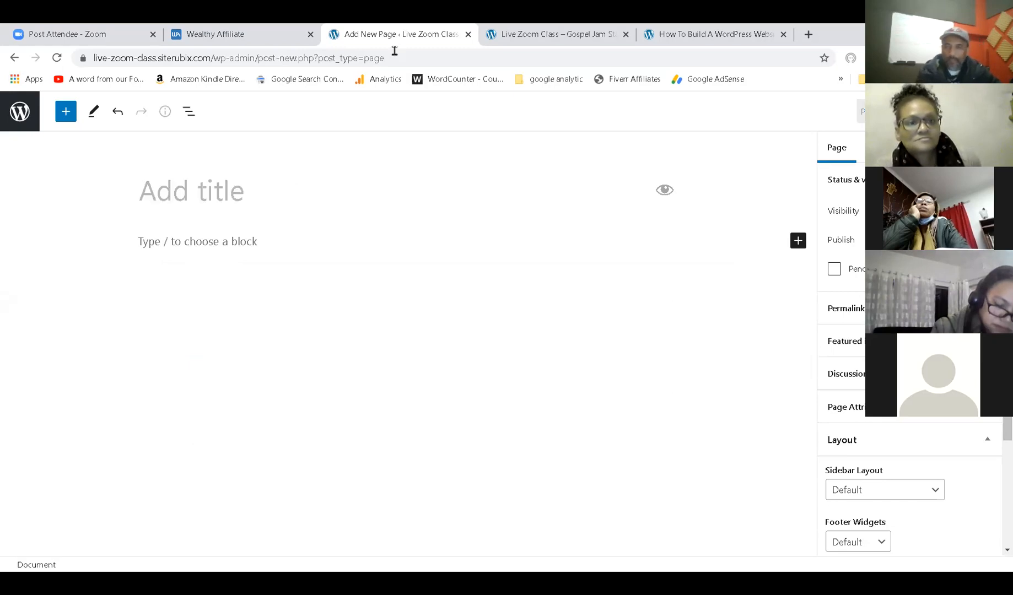
click(766, 32)
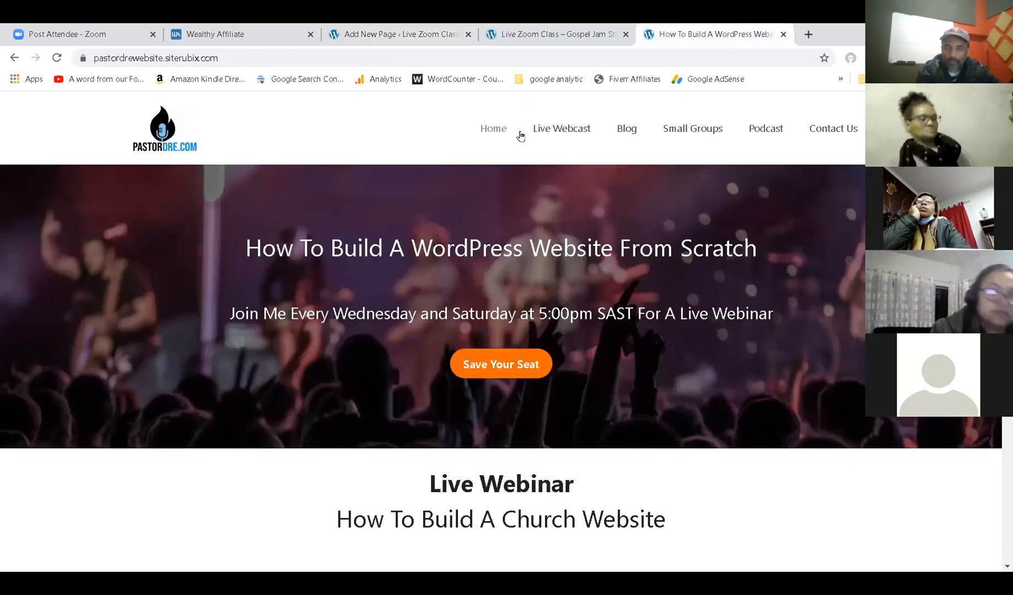
click(575, 30)
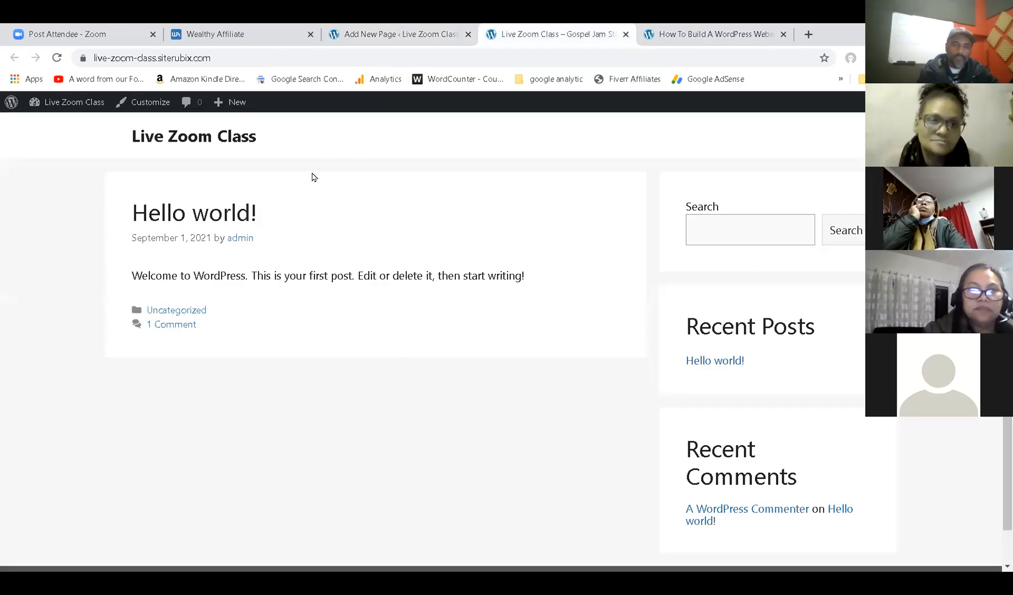
click(331, 35)
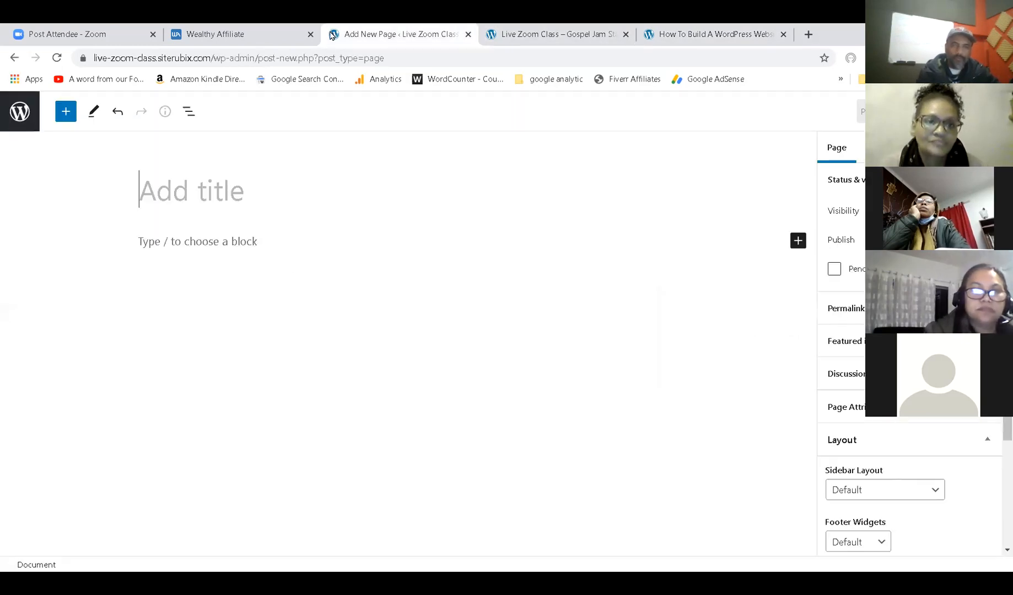
Title the new page 'Small Groups', publish it, and return to the pages list.
click(237, 190)
text(Small G)
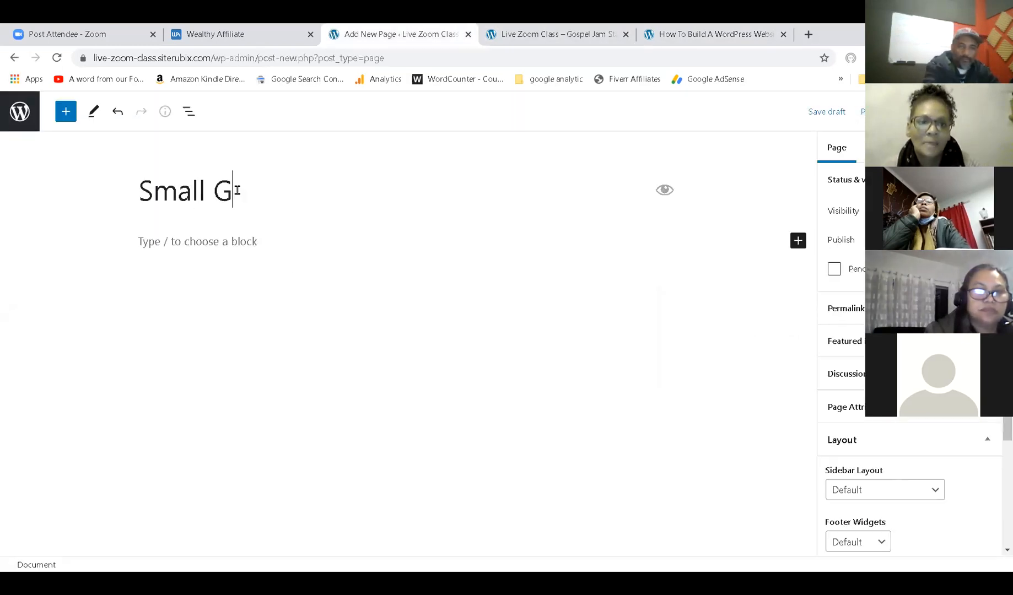
text(roups)
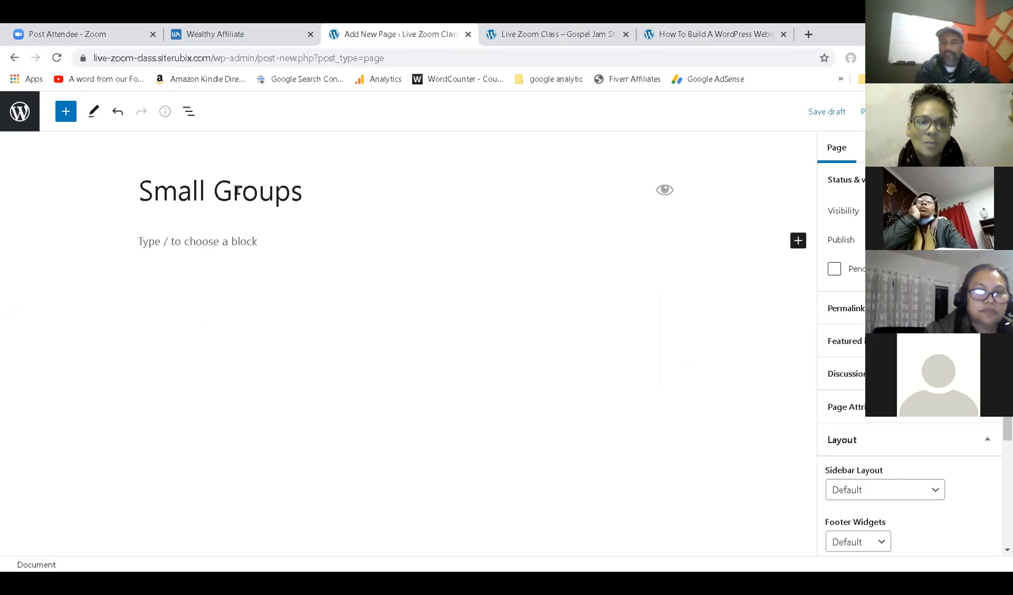
click(861, 111)
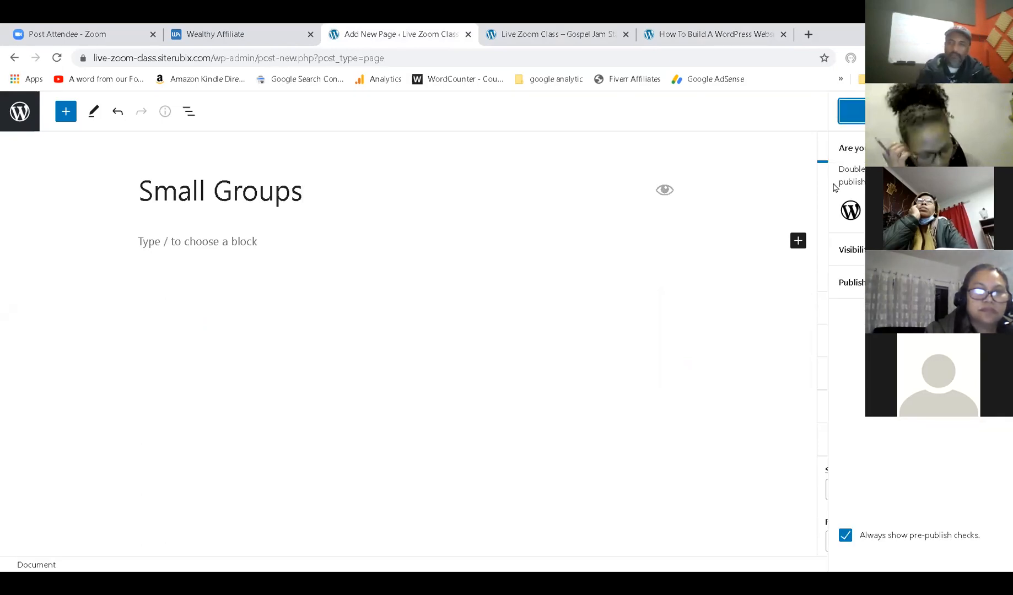
click(851, 111)
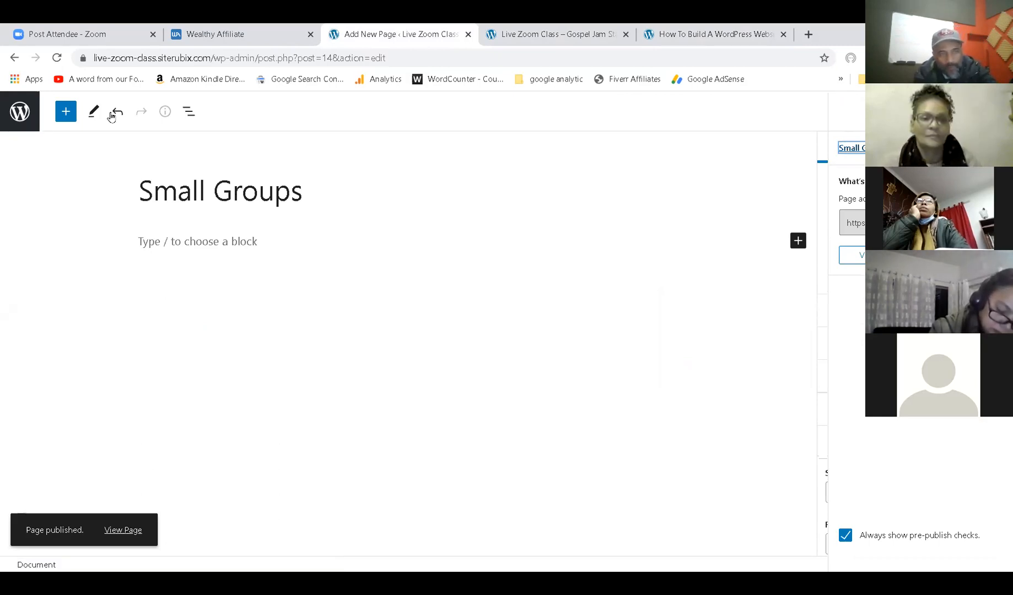
click(28, 110)
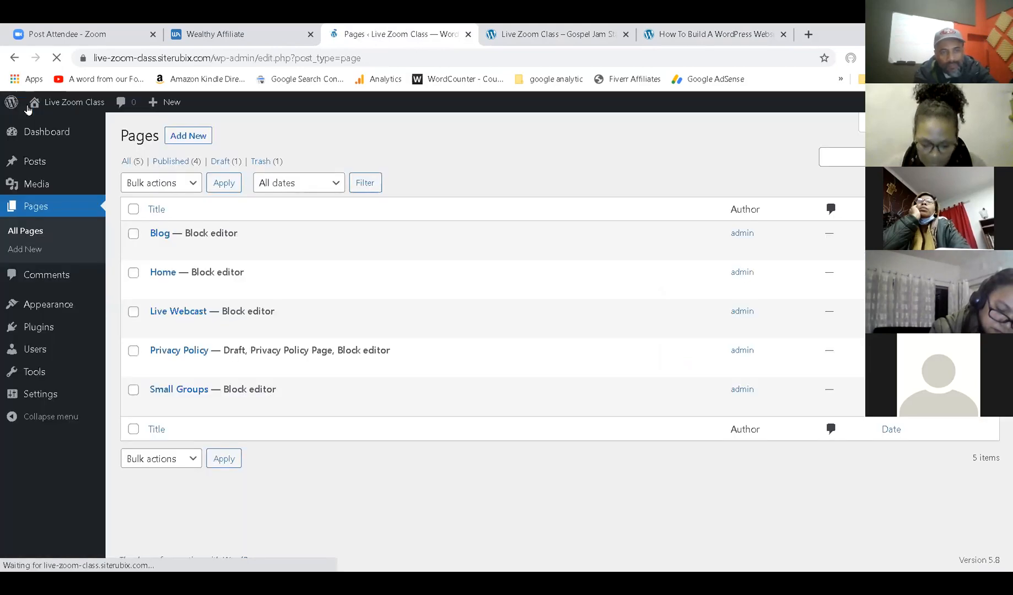
Start another new page titled 'Contact Us', then view the live Live Zoom Class site.
click(196, 138)
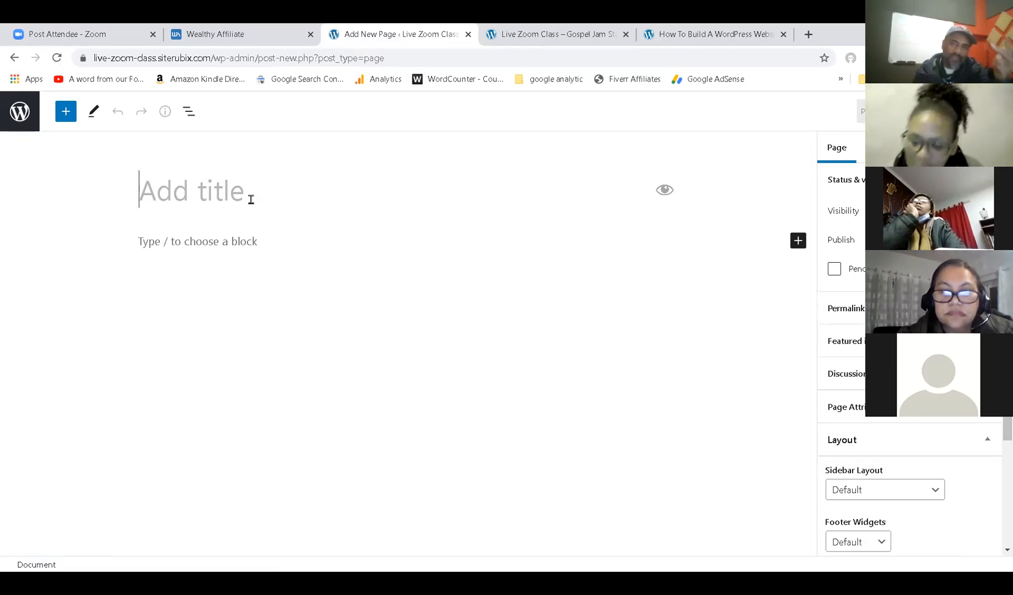
text(C)
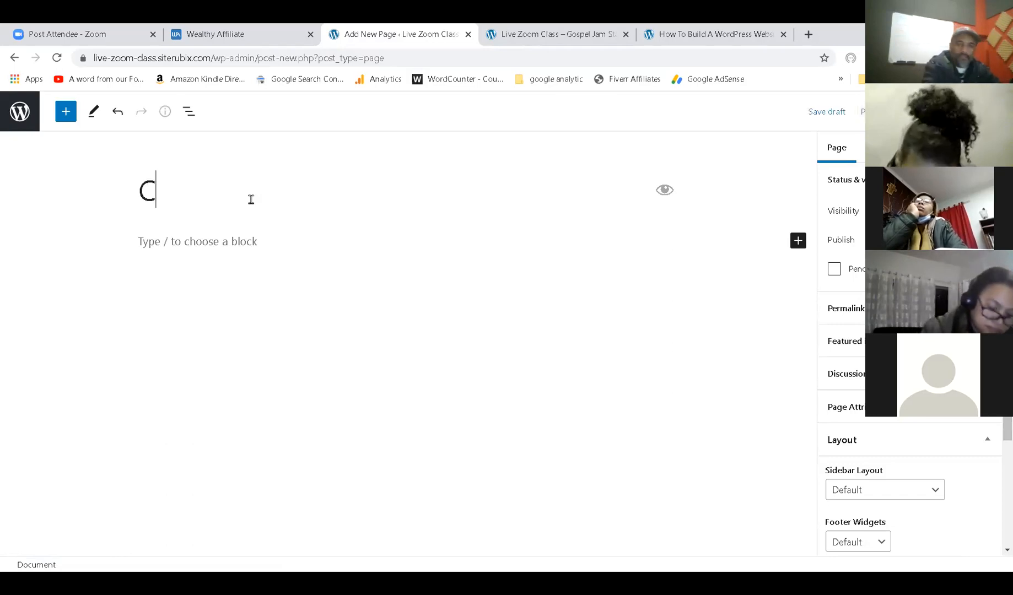
text(ontact Usw)
key(BackSpace)
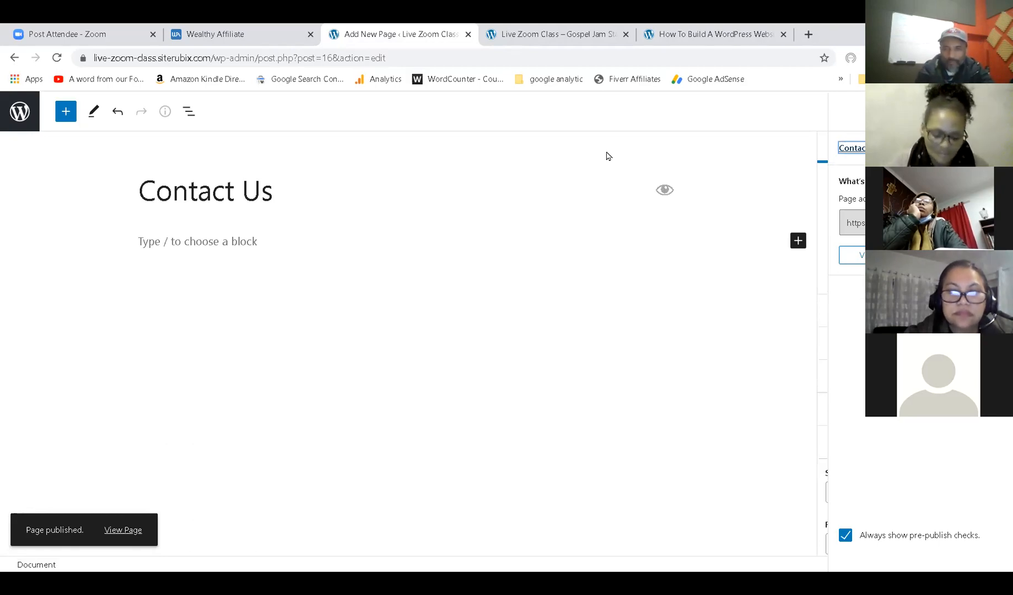
click(600, 29)
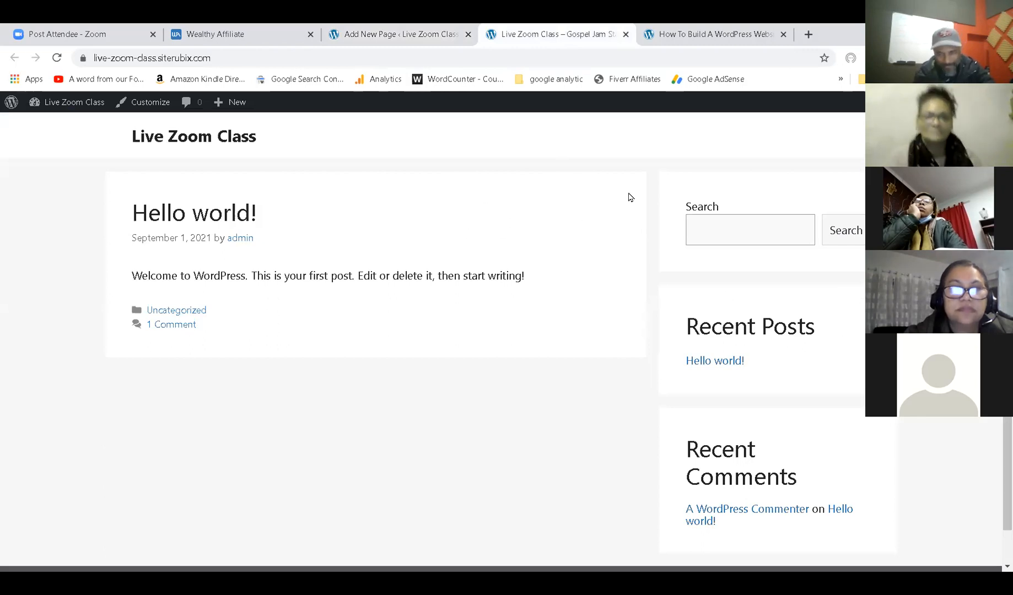
Reload the live site and visit Blog, Live Webcast, Small Groups, Contact Us, then Home.
click(58, 58)
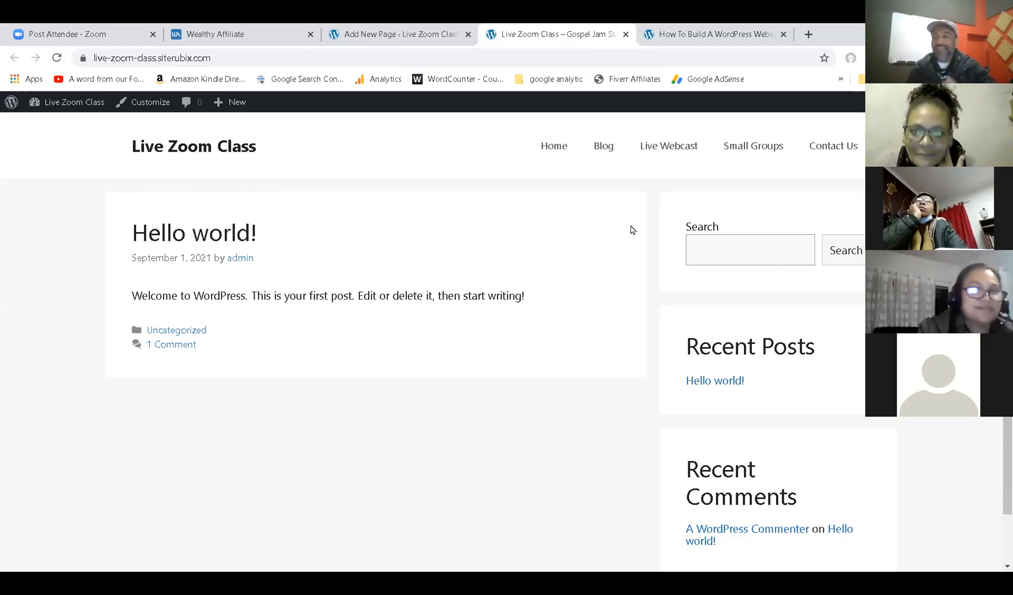
click(604, 148)
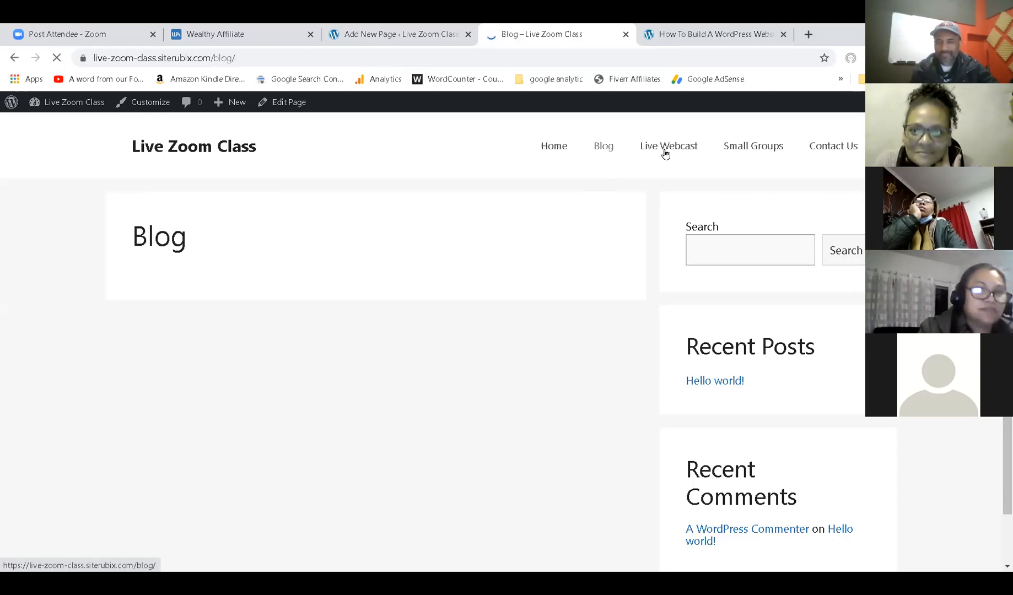
click(665, 154)
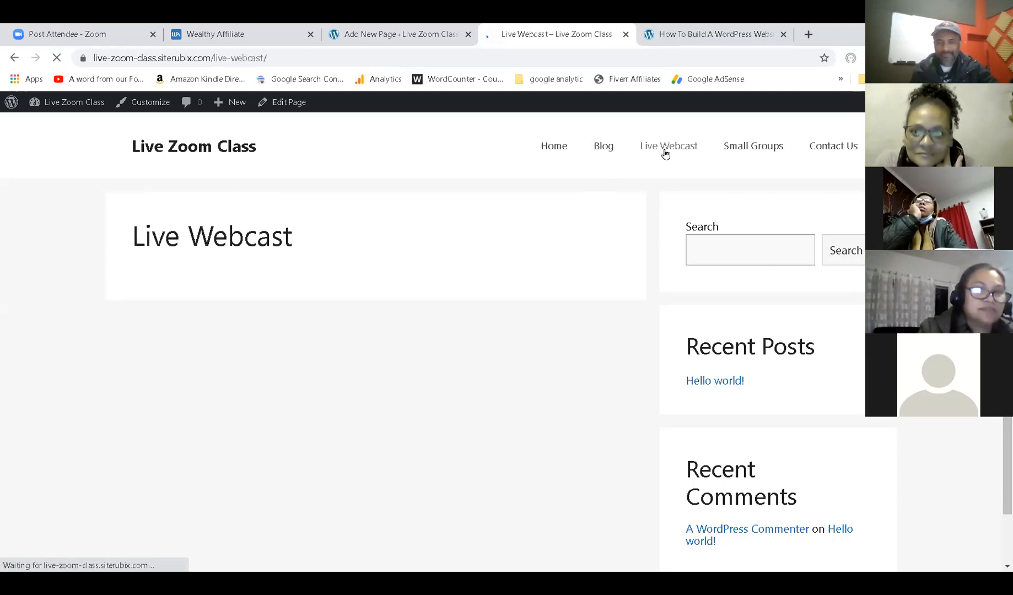
click(739, 152)
click(818, 149)
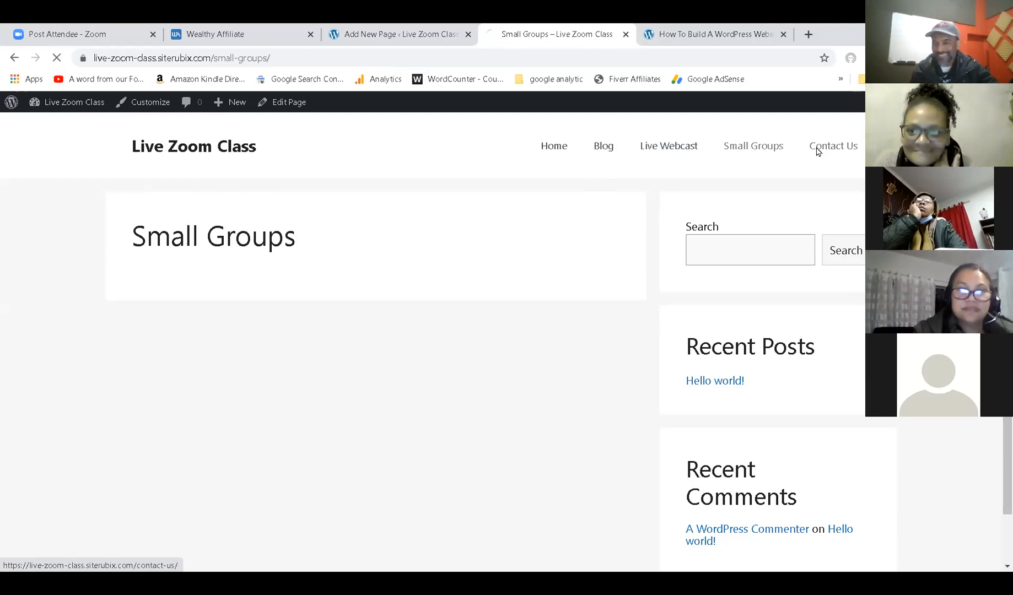
click(564, 158)
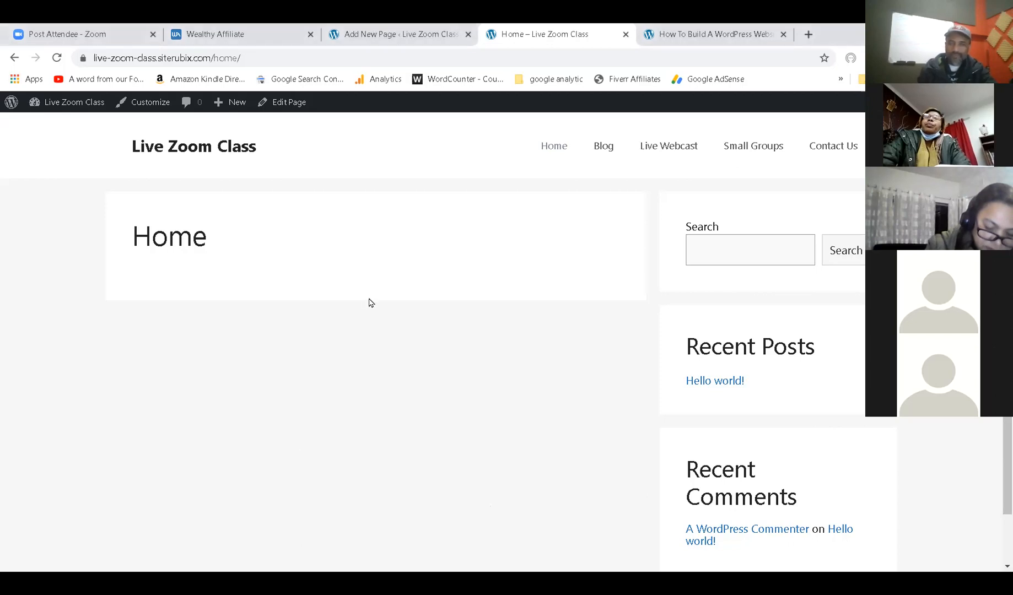
Leave the Contact Us editor for the pages list, then go to General Settings.
click(376, 33)
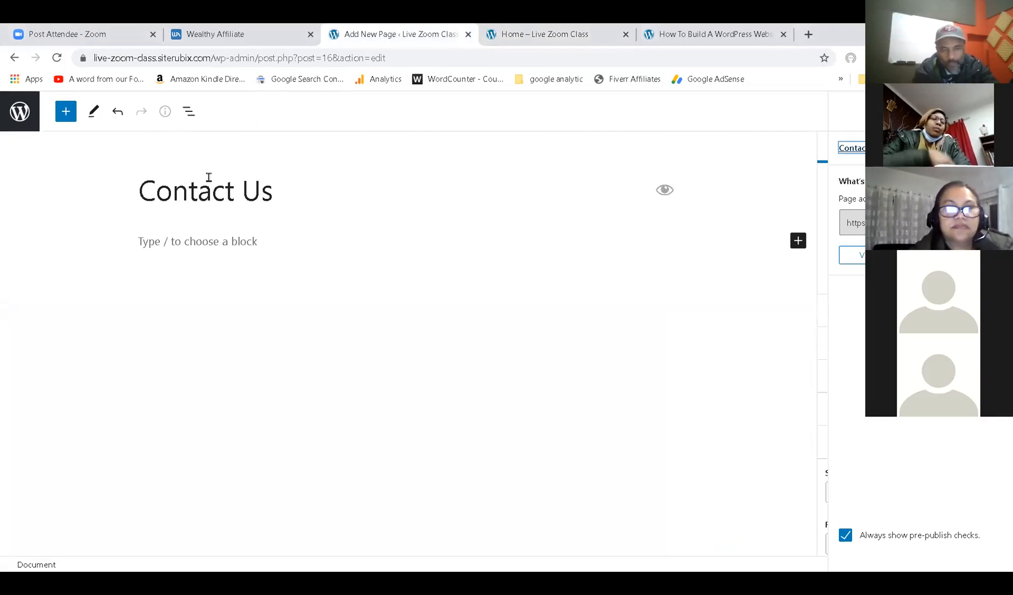
click(16, 131)
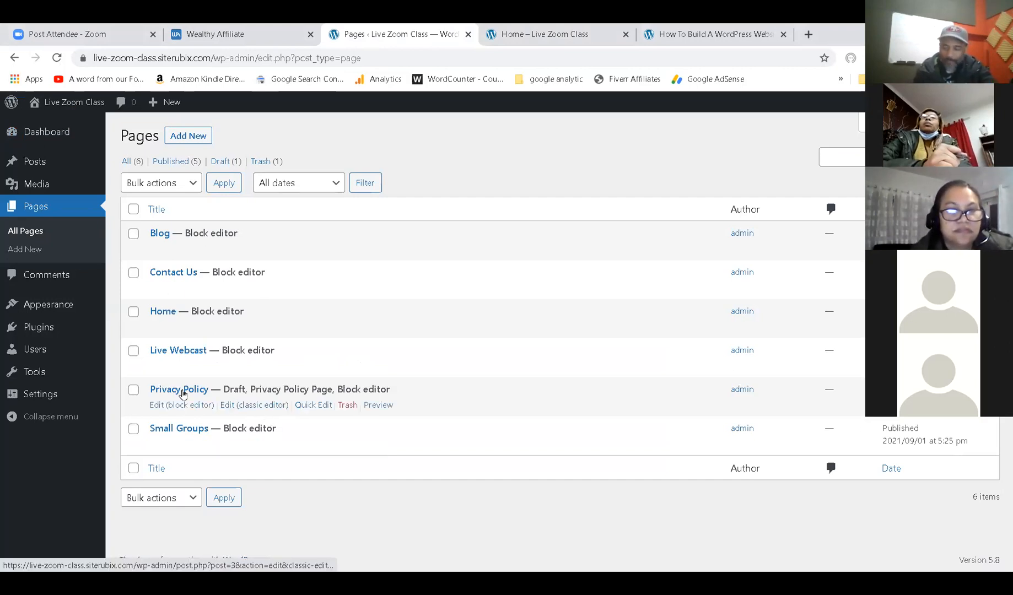
click(39, 395)
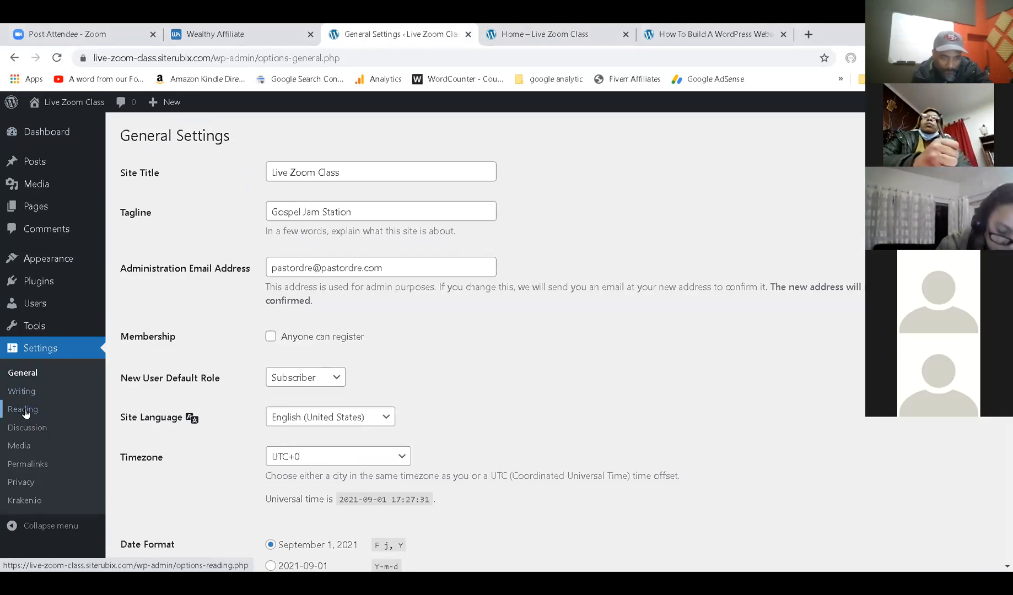
In Reading Settings, make Home the static homepage and Blog the posts page, save, and view Home.
click(25, 411)
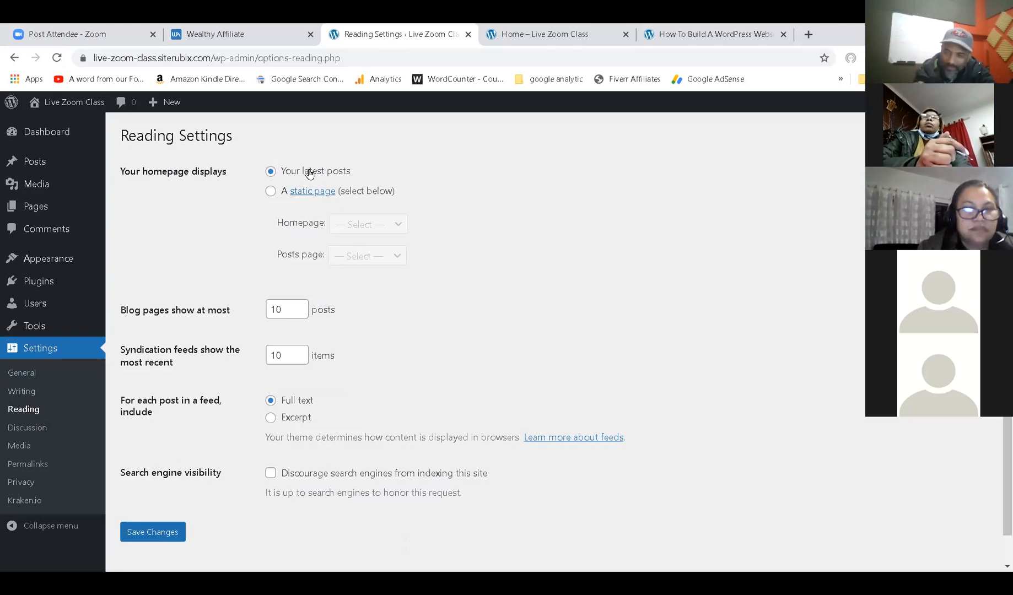
click(270, 192)
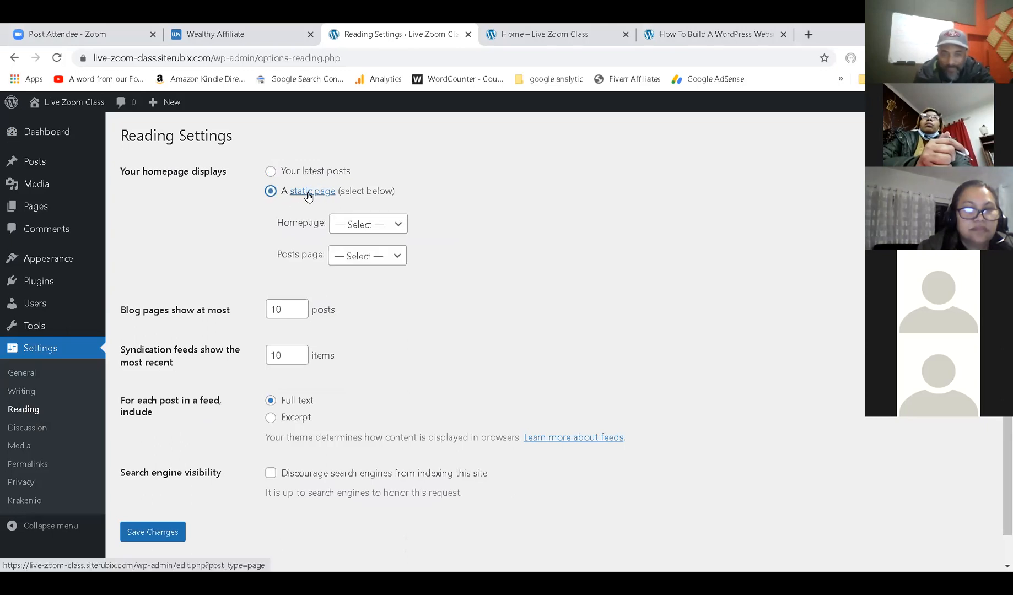
click(373, 234)
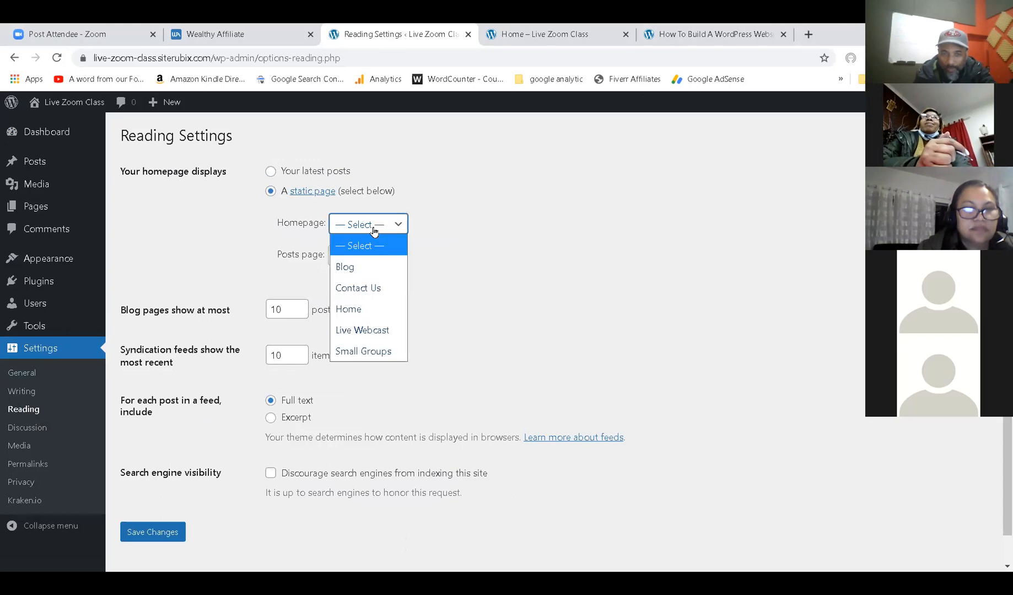
click(356, 313)
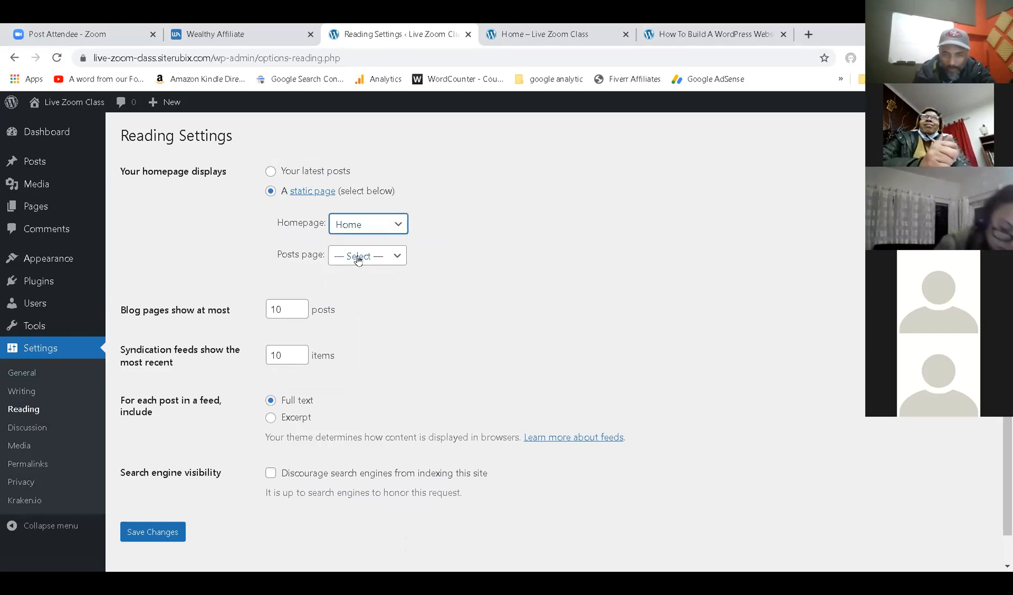
click(386, 256)
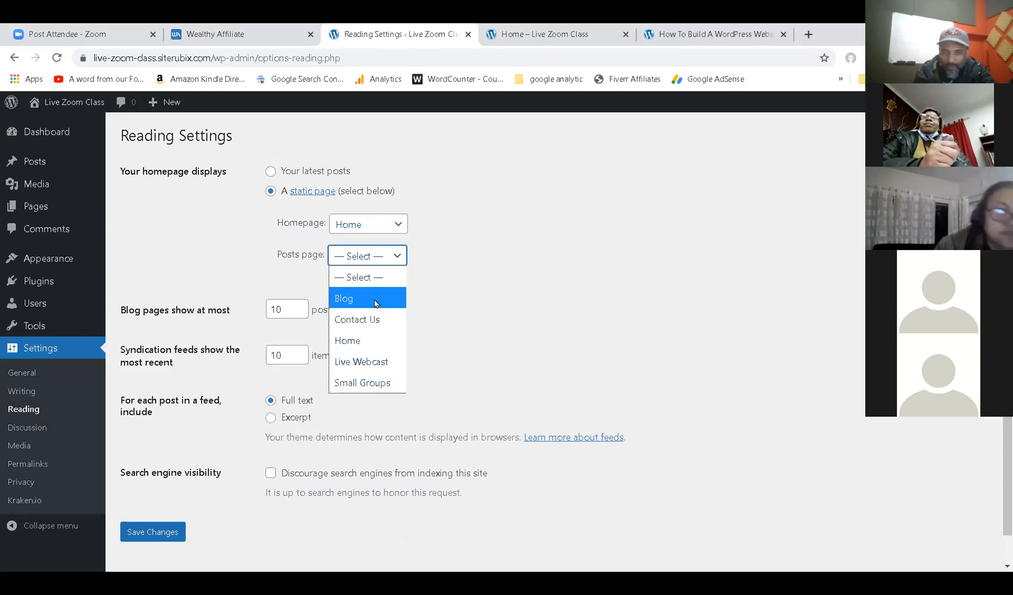
click(376, 301)
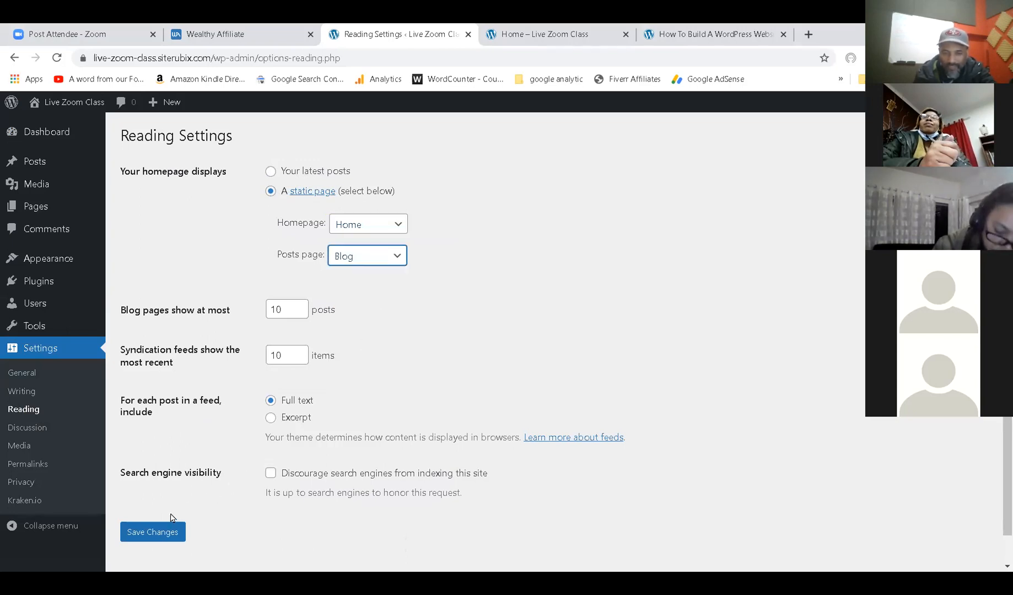
click(147, 534)
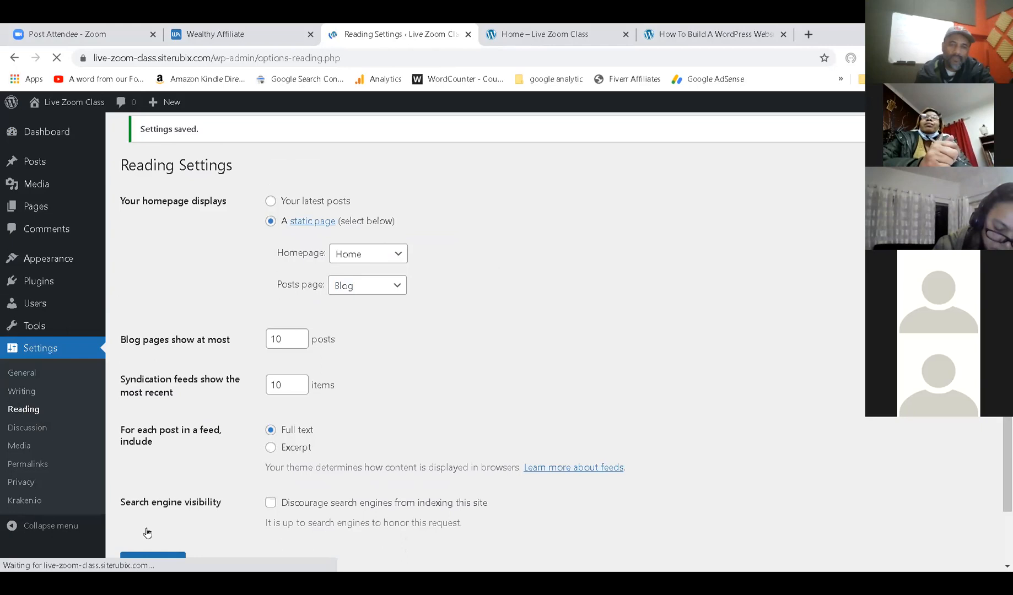
click(535, 37)
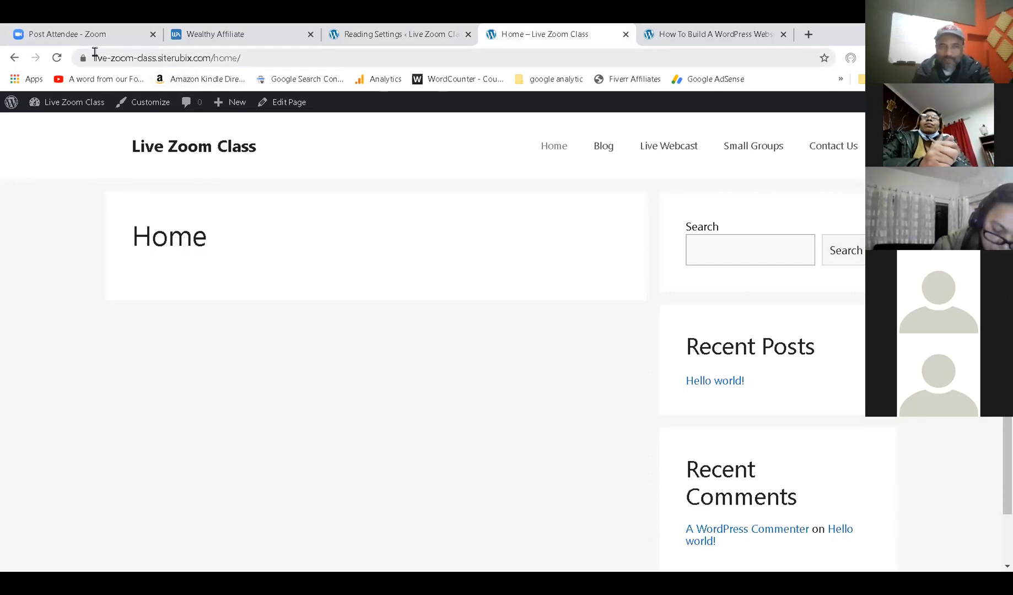
Reload the site root, then check Reading settings and All Pages for the Home/Blog tags.
click(58, 59)
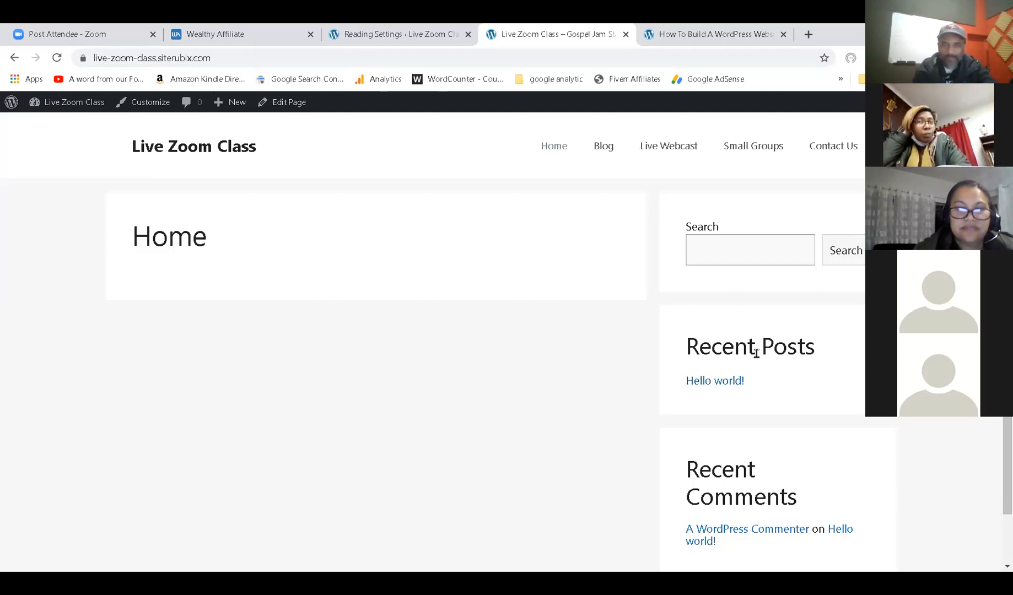
click(393, 32)
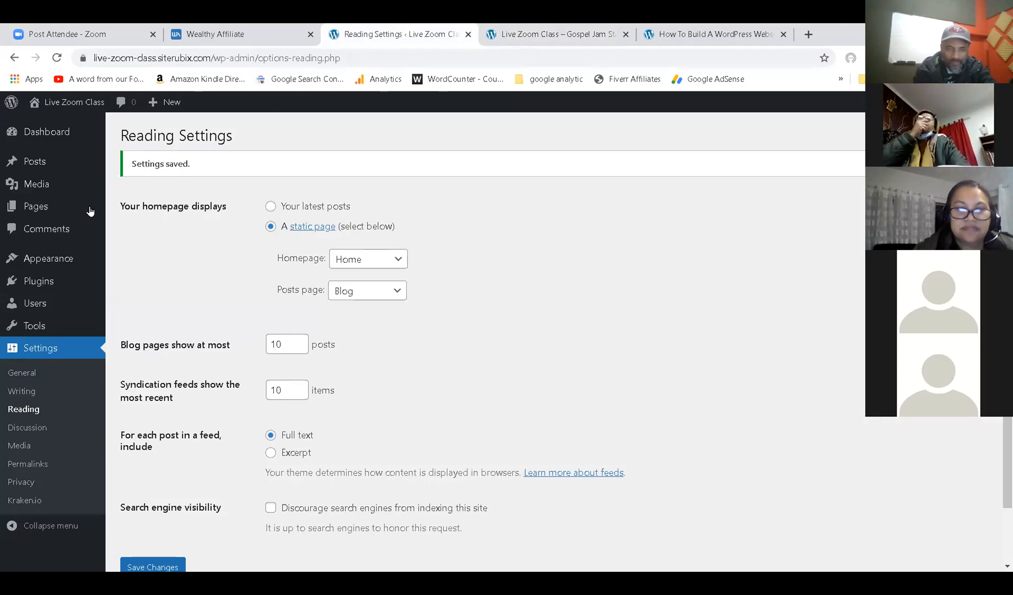
click(35, 210)
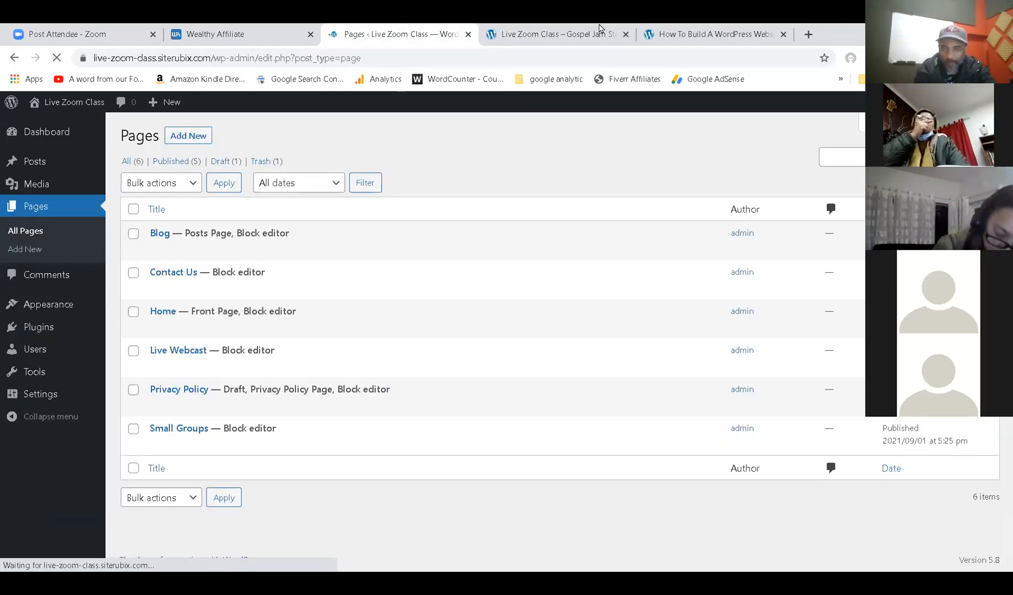
click(567, 34)
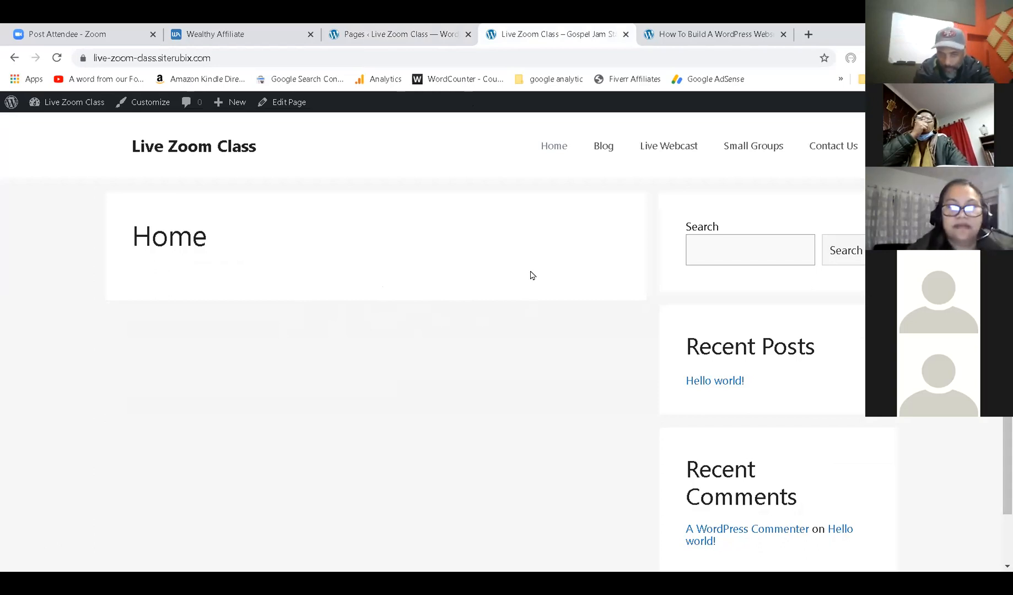
Refresh the admin pages list and open the Home page in the block editor.
click(394, 30)
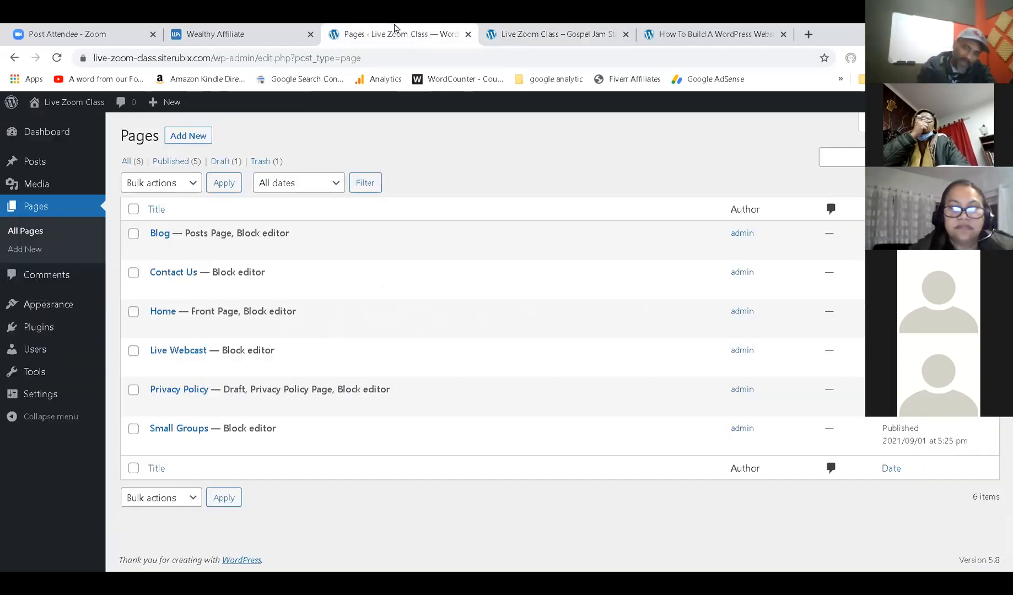
click(26, 208)
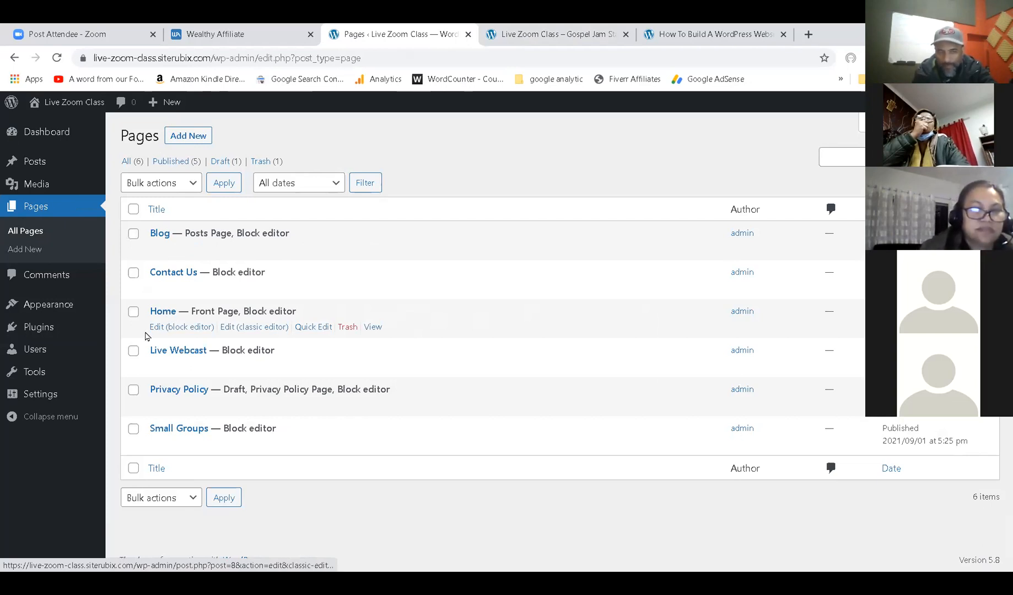
click(178, 332)
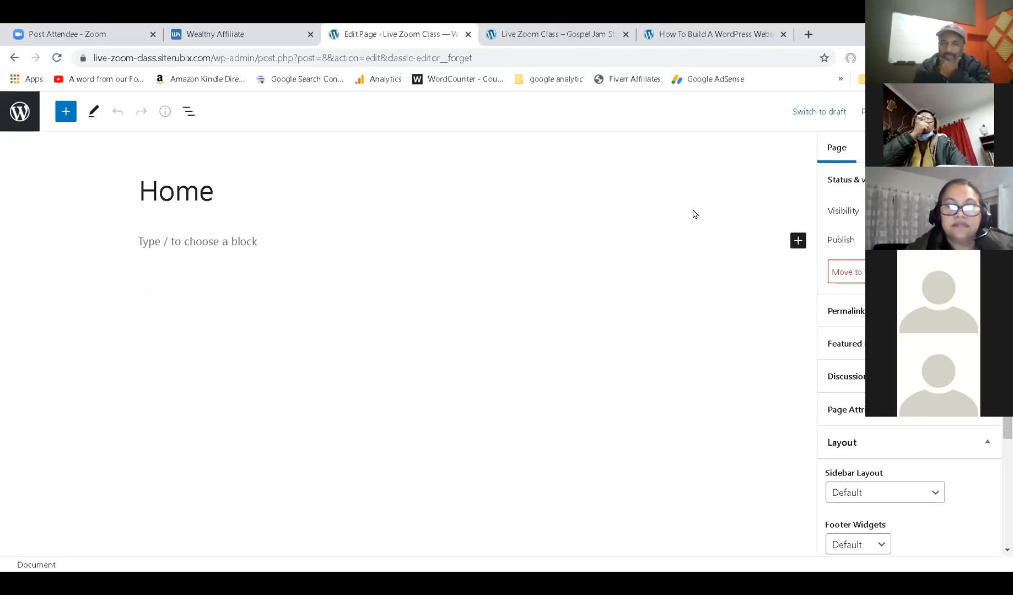
Check the live Home page, then show Home's Page settings and scroll to the Layout panel.
click(563, 283)
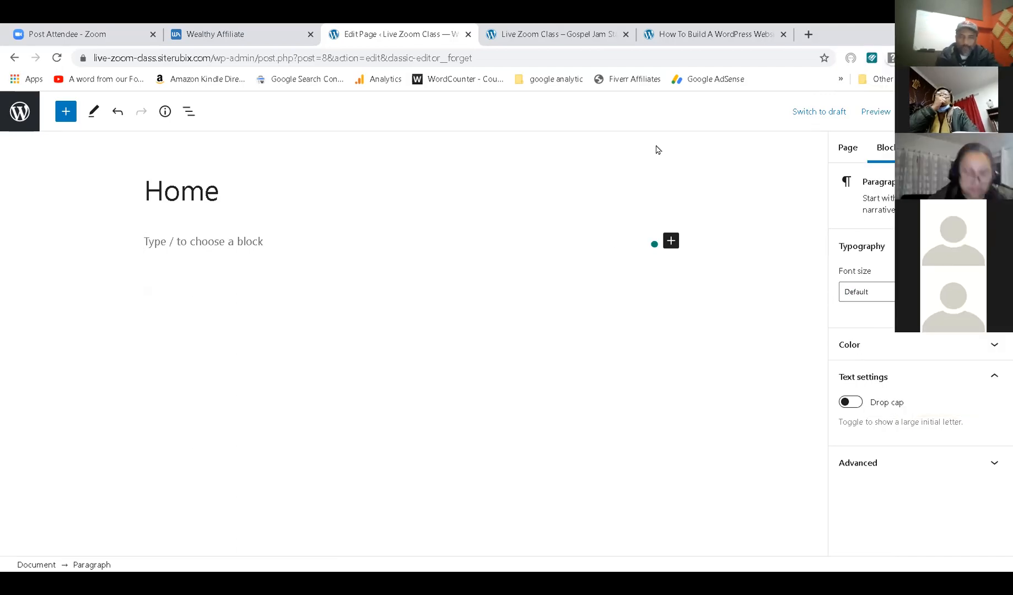
click(565, 34)
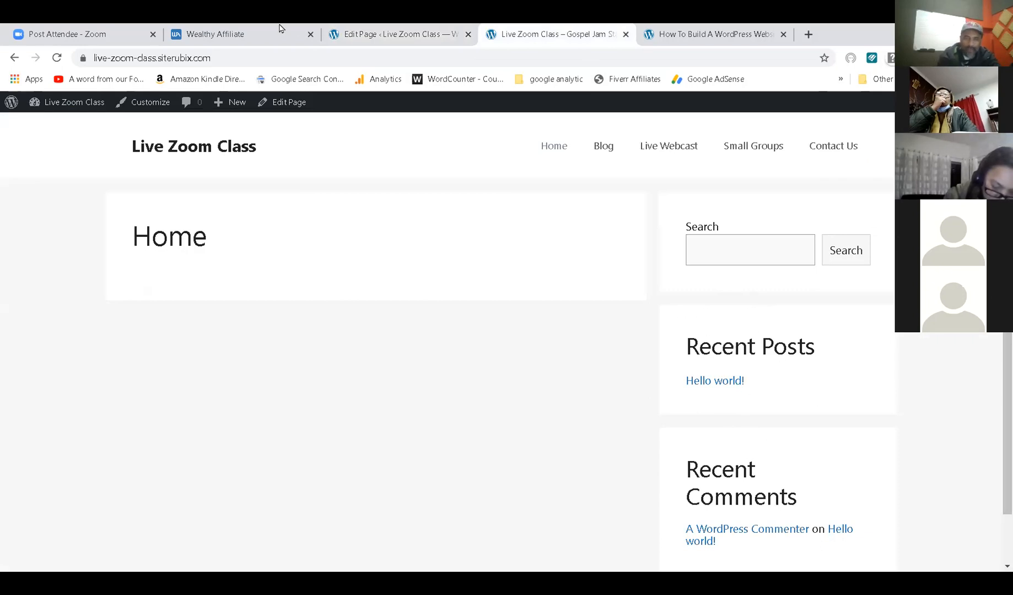
click(351, 28)
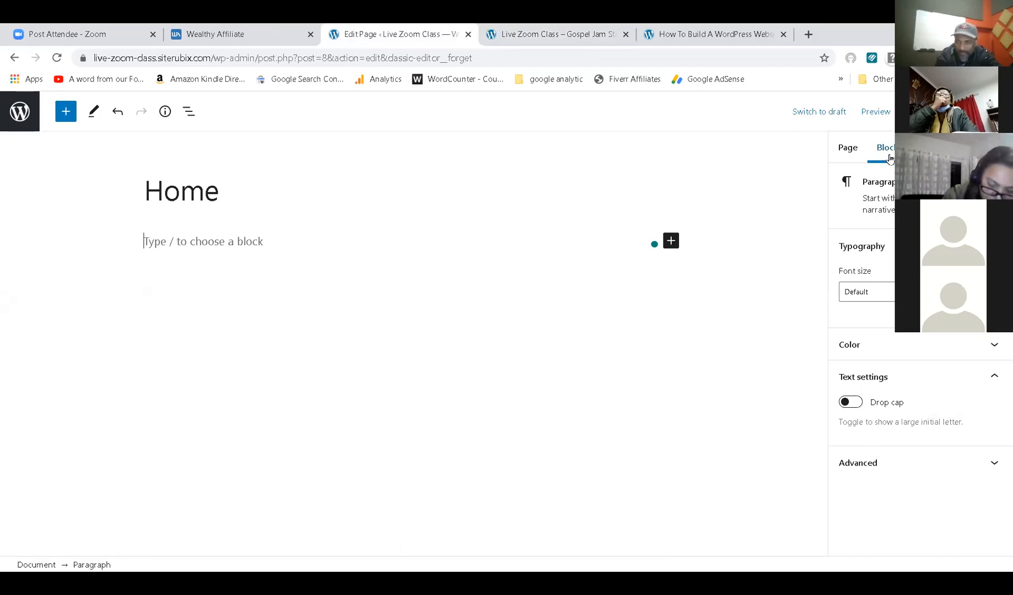
click(848, 149)
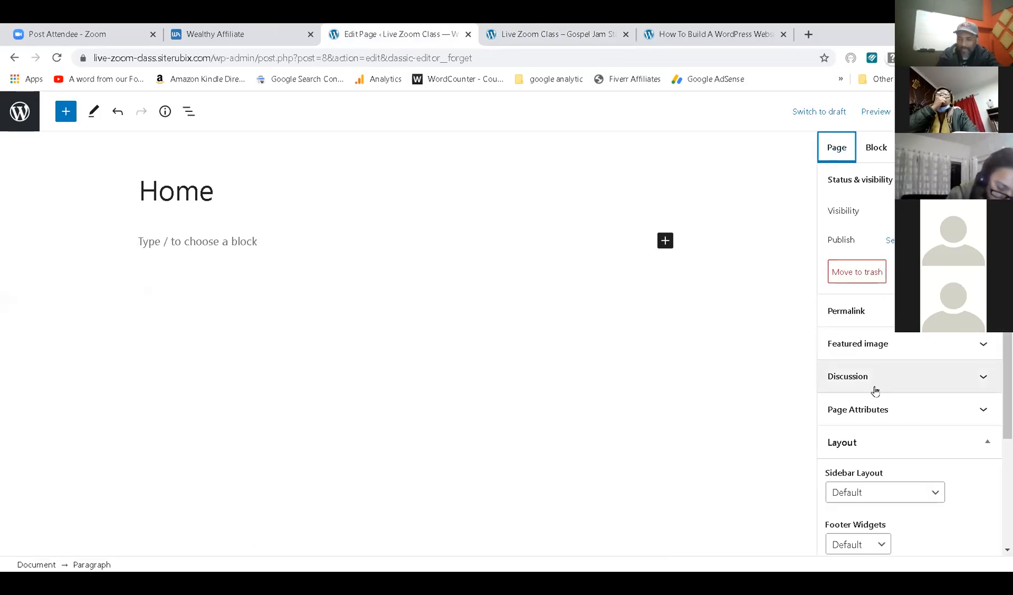
scroll(875, 389, down, 3)
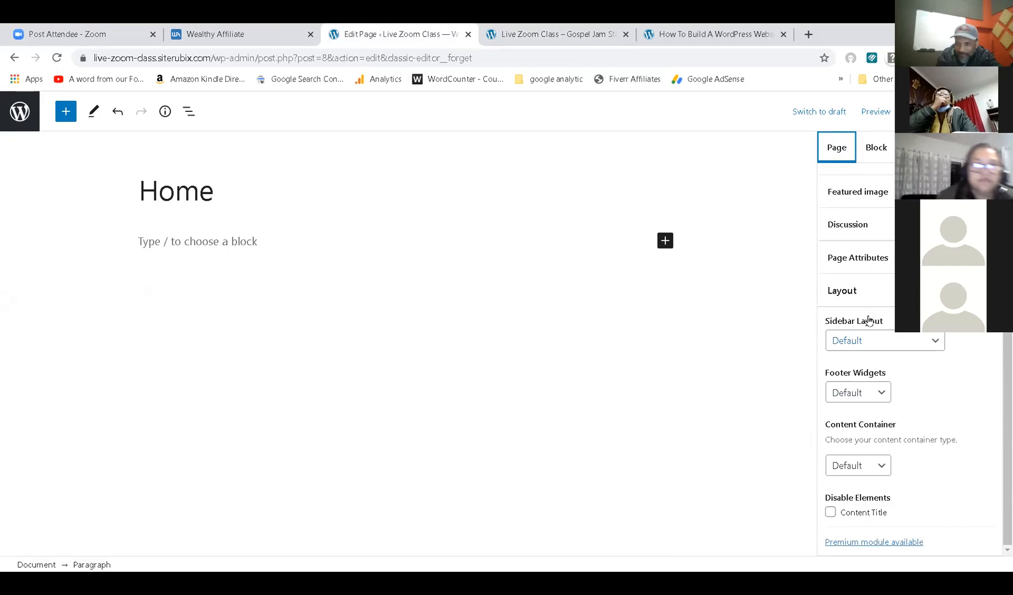
Set Home's Sidebar Layout to No Sidebars, update the page, and reload the live Home page.
click(875, 342)
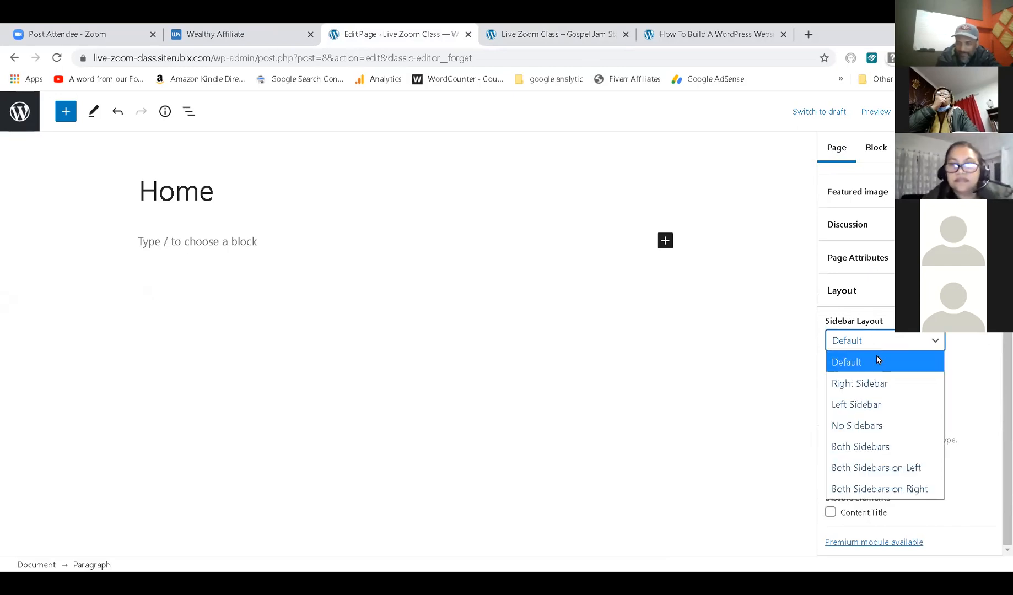
click(867, 424)
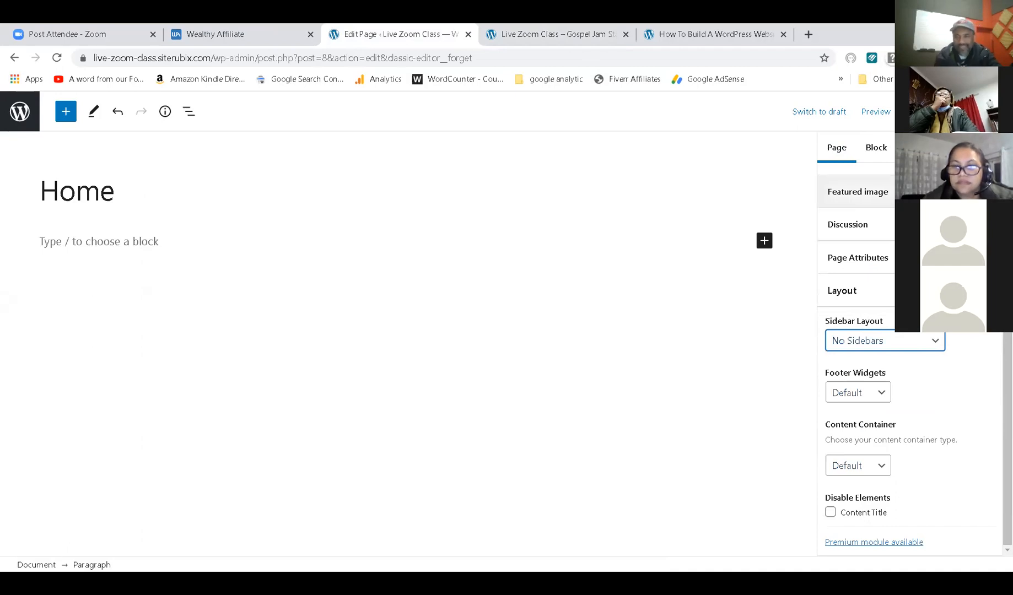
click(891, 111)
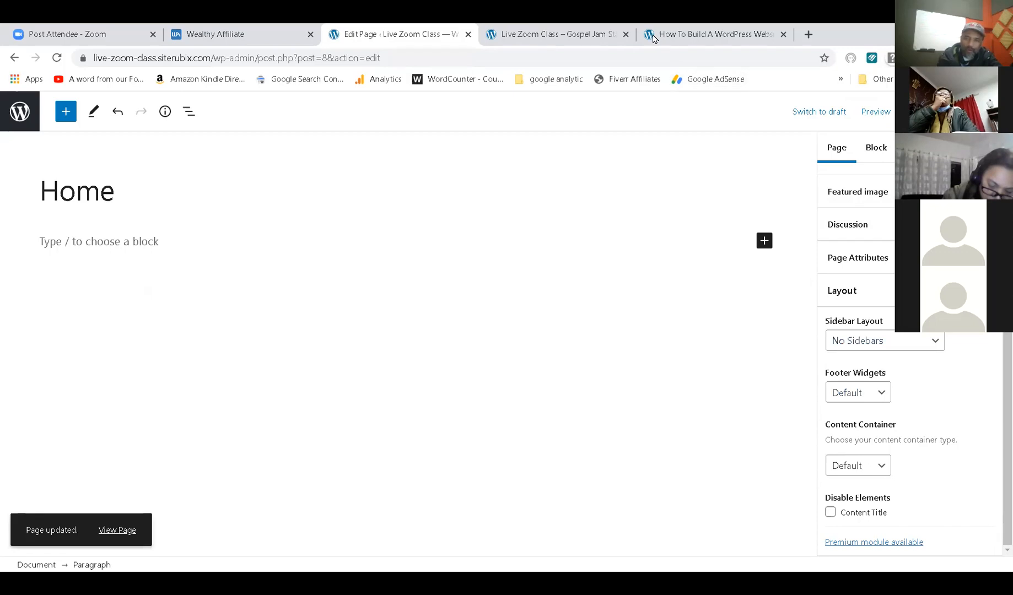
click(560, 31)
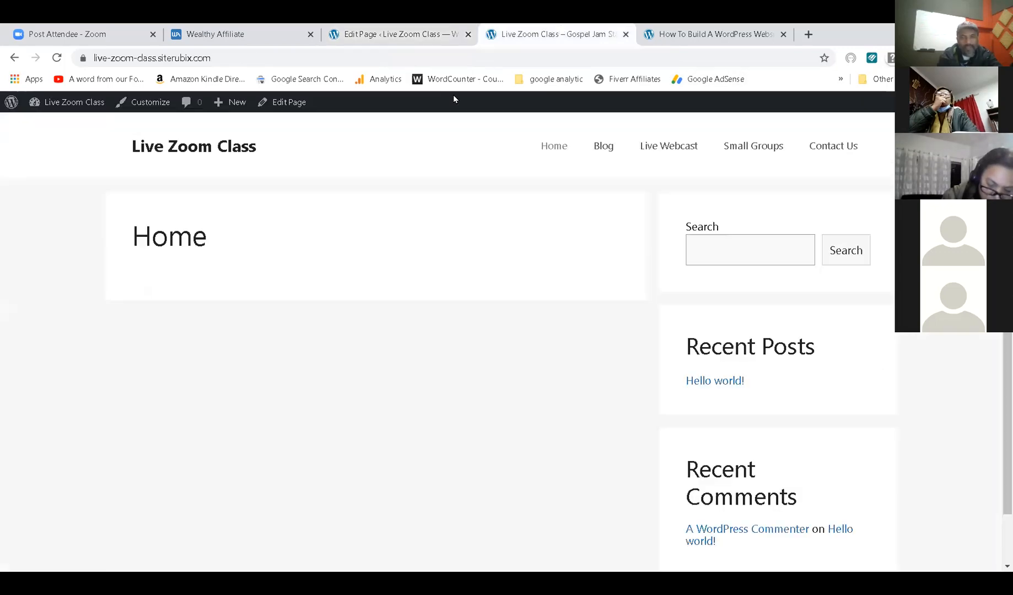
click(57, 58)
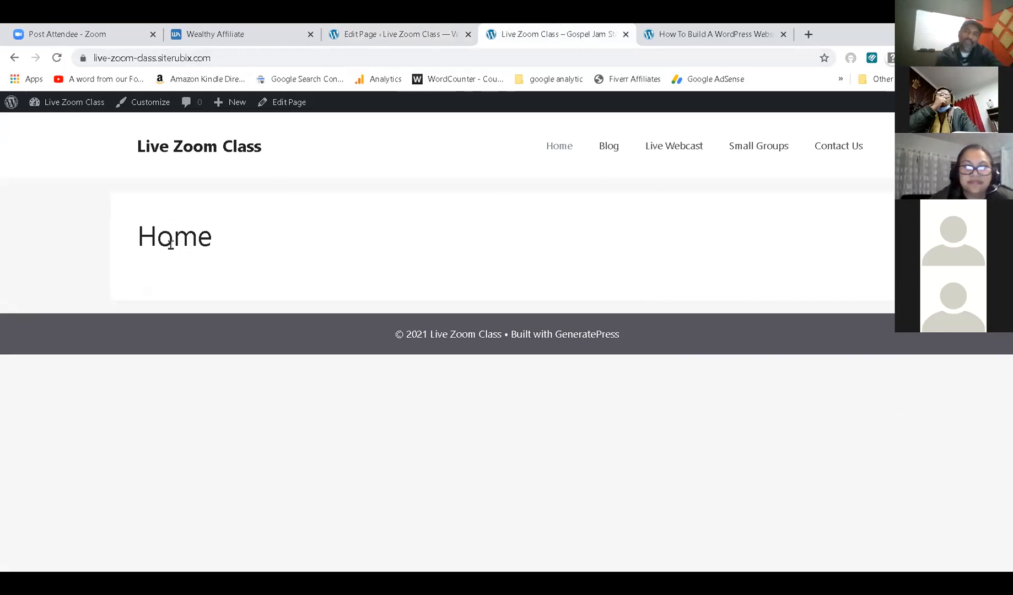
Disable the Home page's content title, save with Ctrl+S, and return to the live site.
click(358, 29)
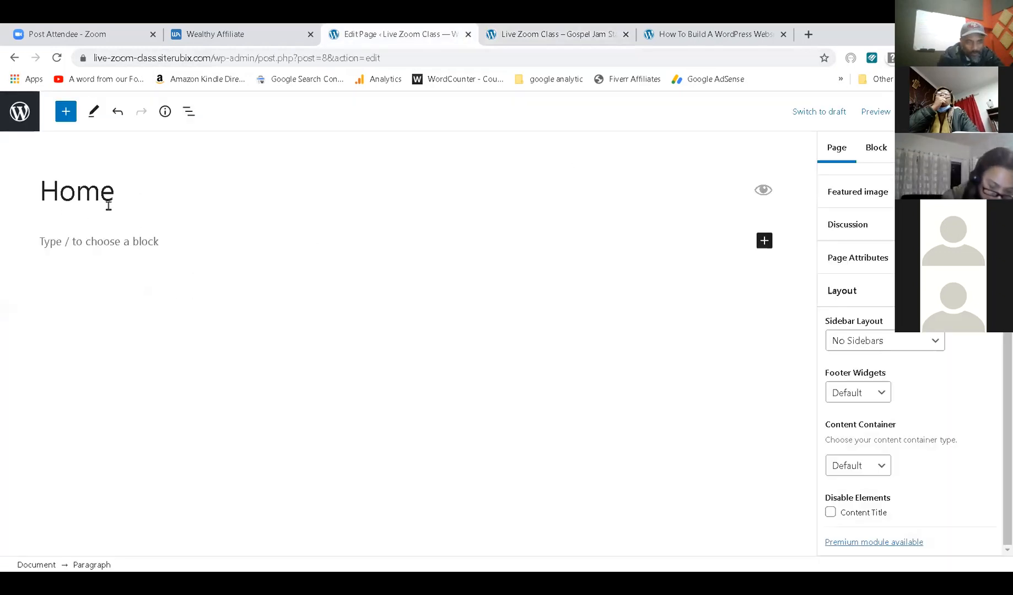
click(762, 200)
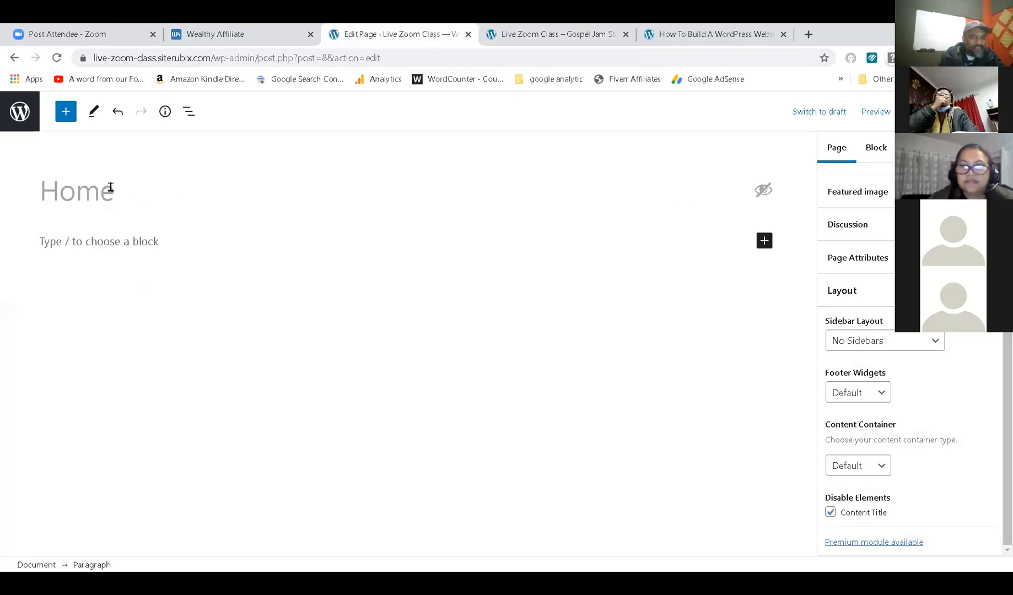
click(766, 197)
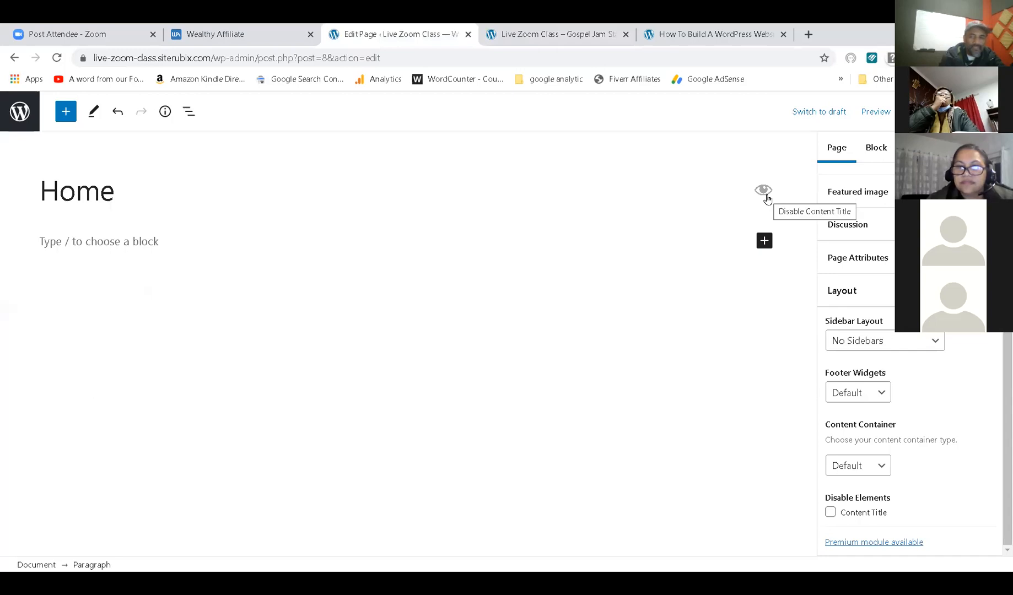
click(766, 200)
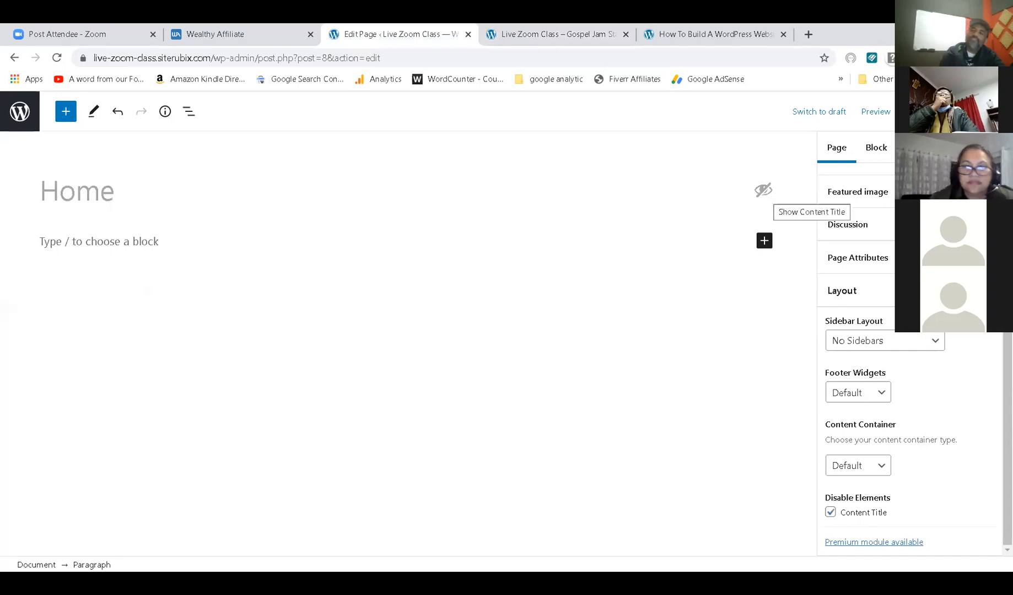
key(ctrl+s)
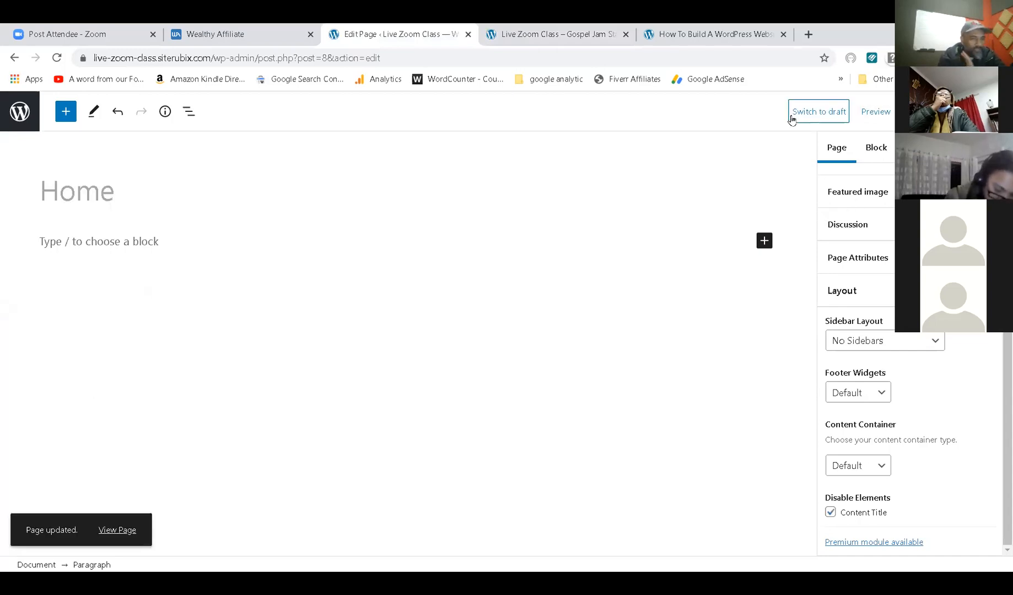
click(530, 32)
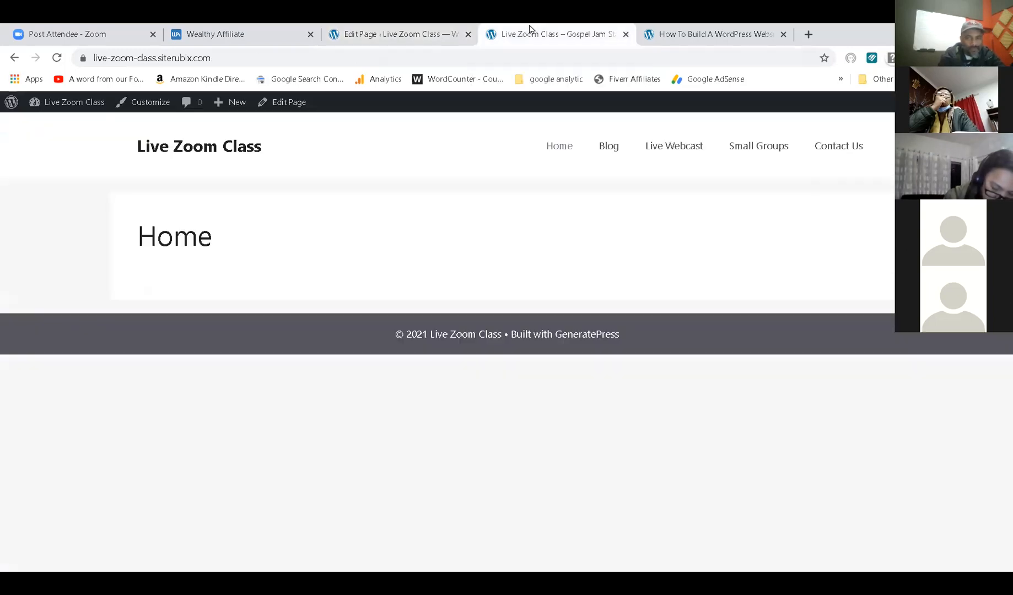
Reload the live Home page to confirm the 'Home' title is gone.
click(57, 59)
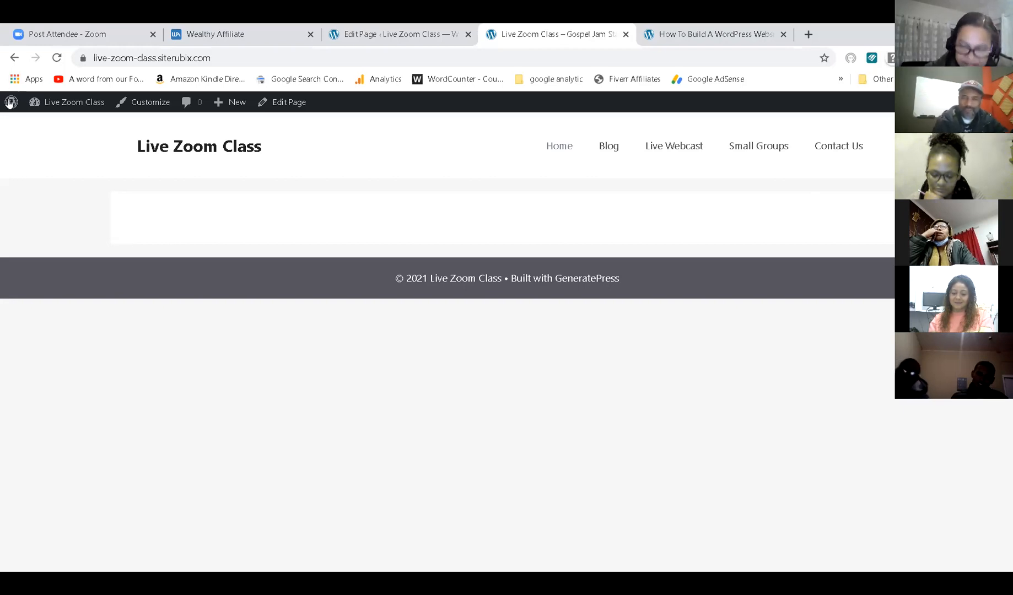
Compare the live Home page against the How To Build A WordPress Website example, then return to the Home page editor.
click(566, 148)
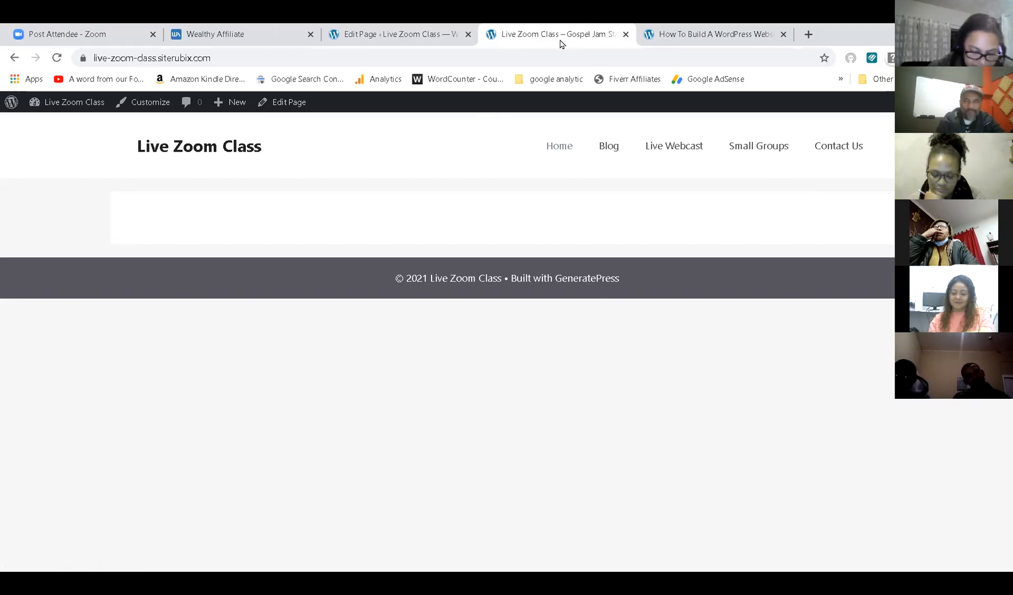
click(675, 32)
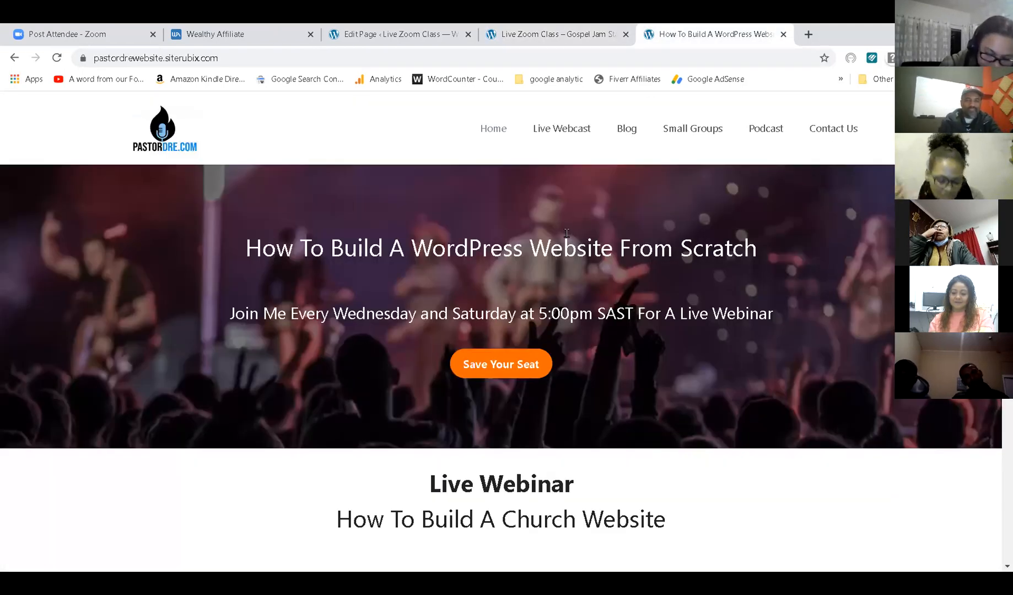
scroll(567, 233, down, 15)
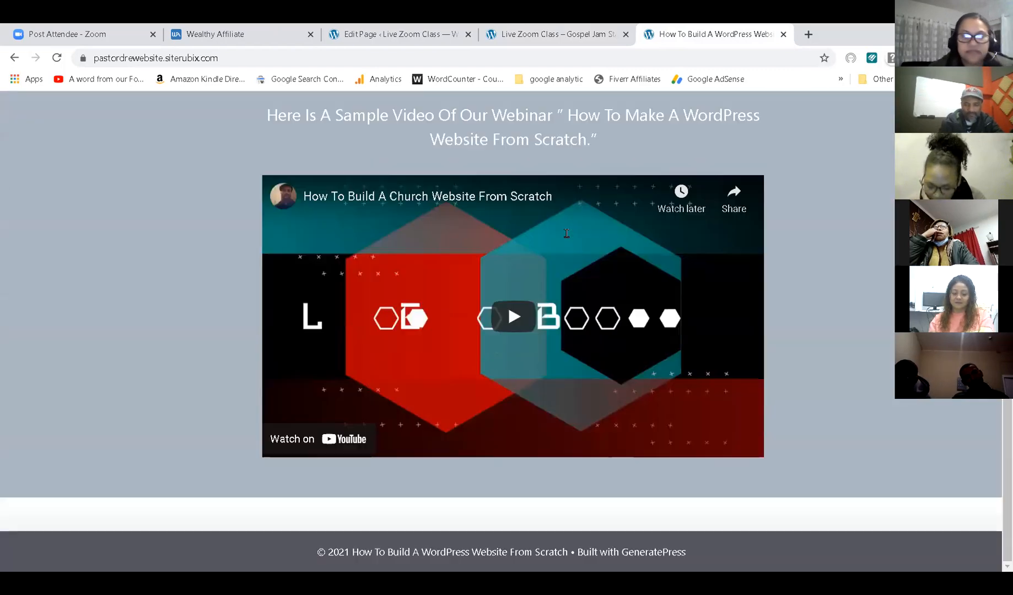
scroll(567, 233, up, 15)
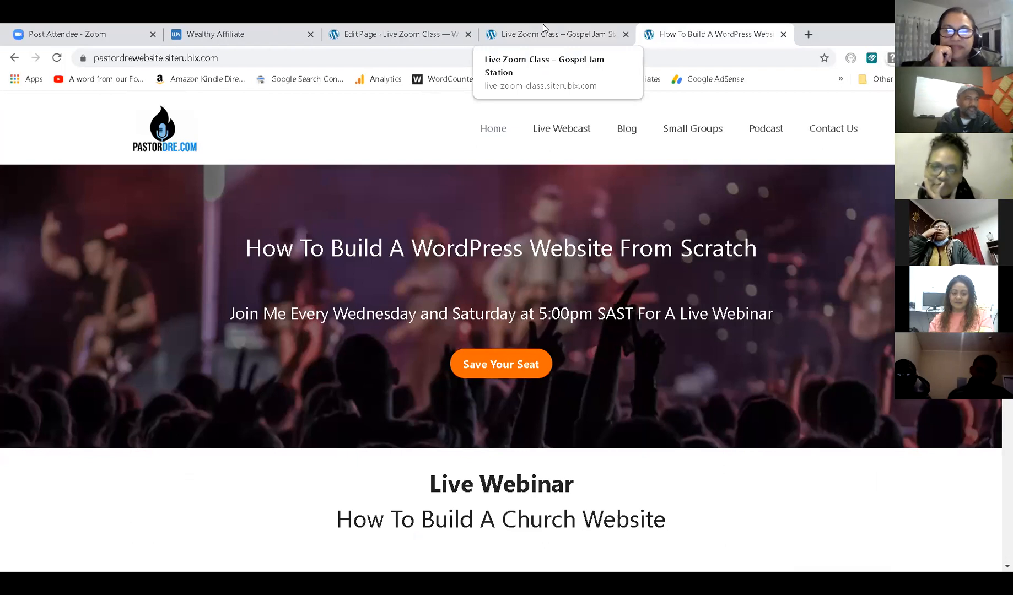
click(543, 27)
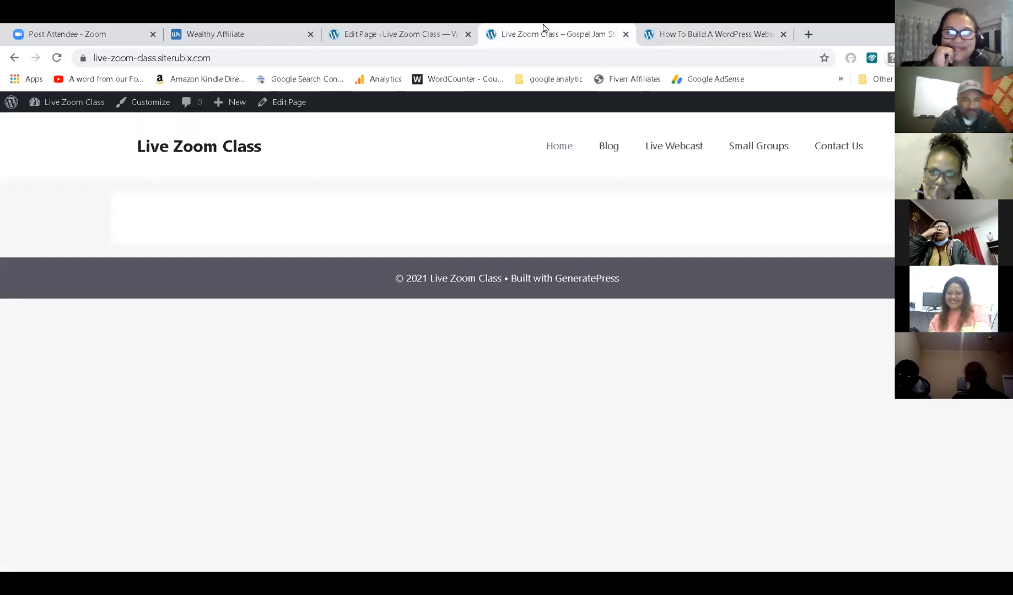
click(367, 31)
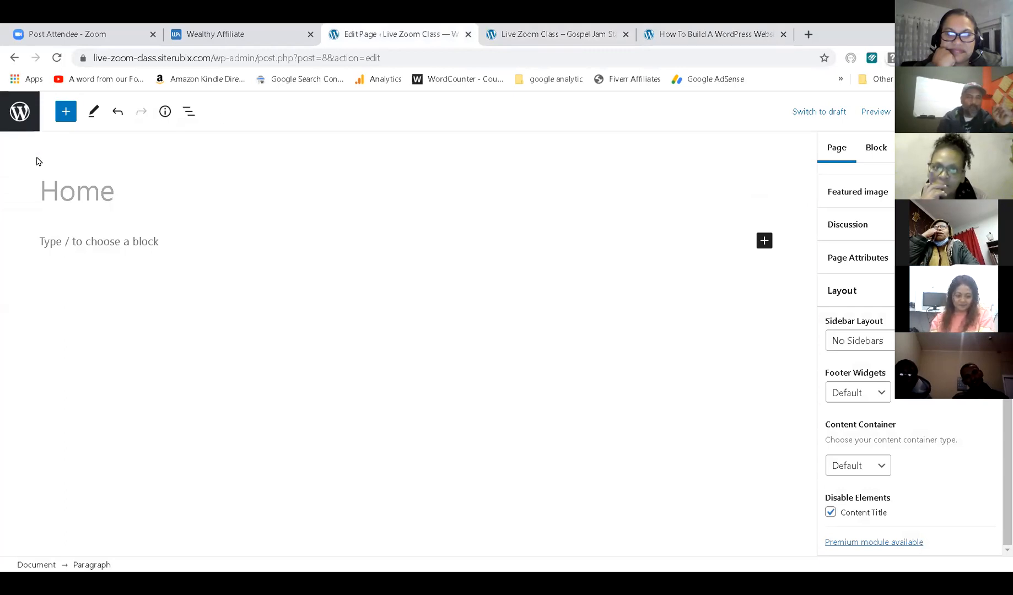
click(733, 35)
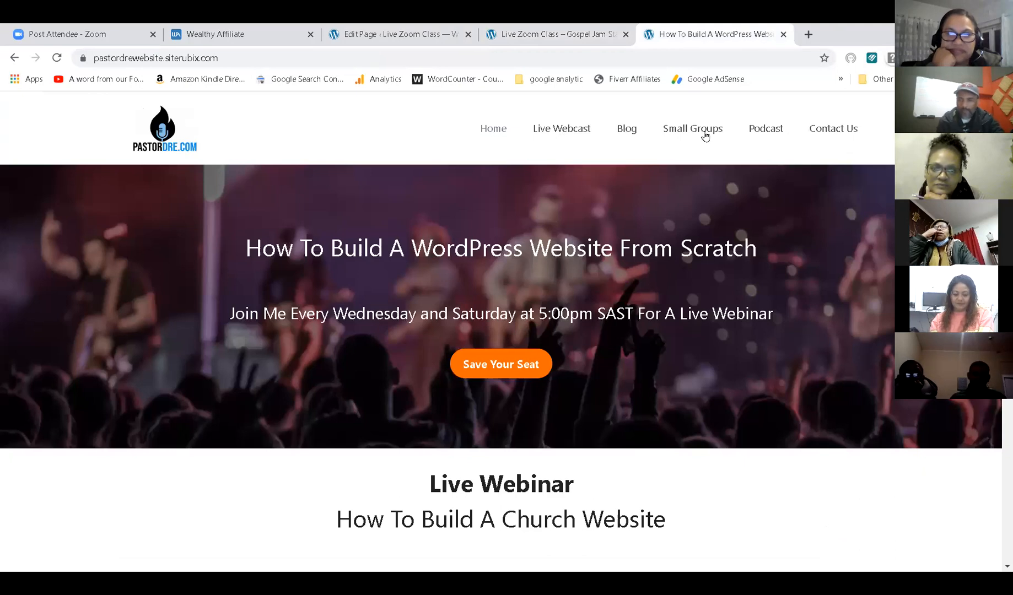
click(537, 32)
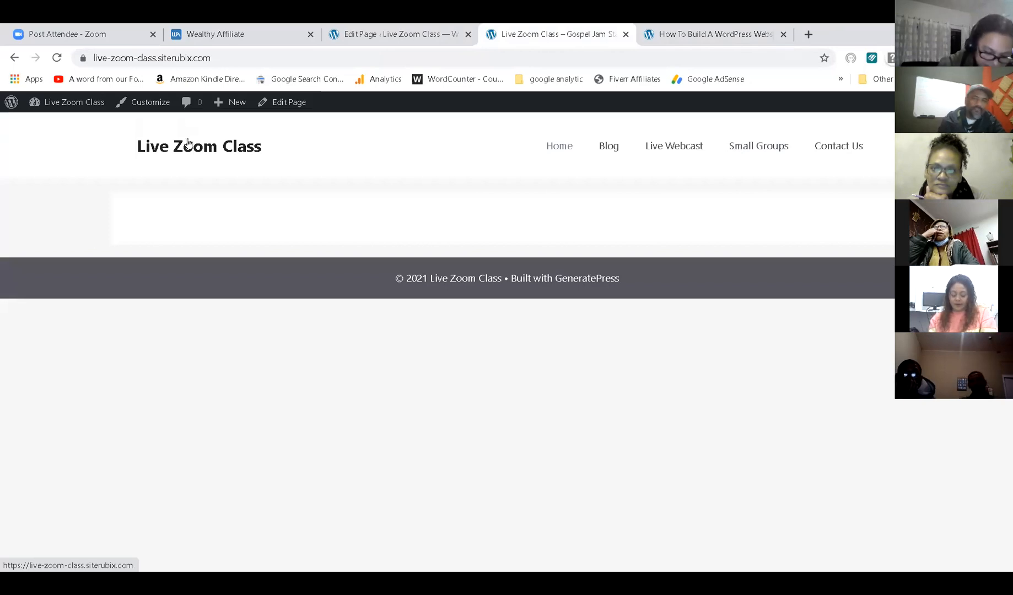
click(708, 34)
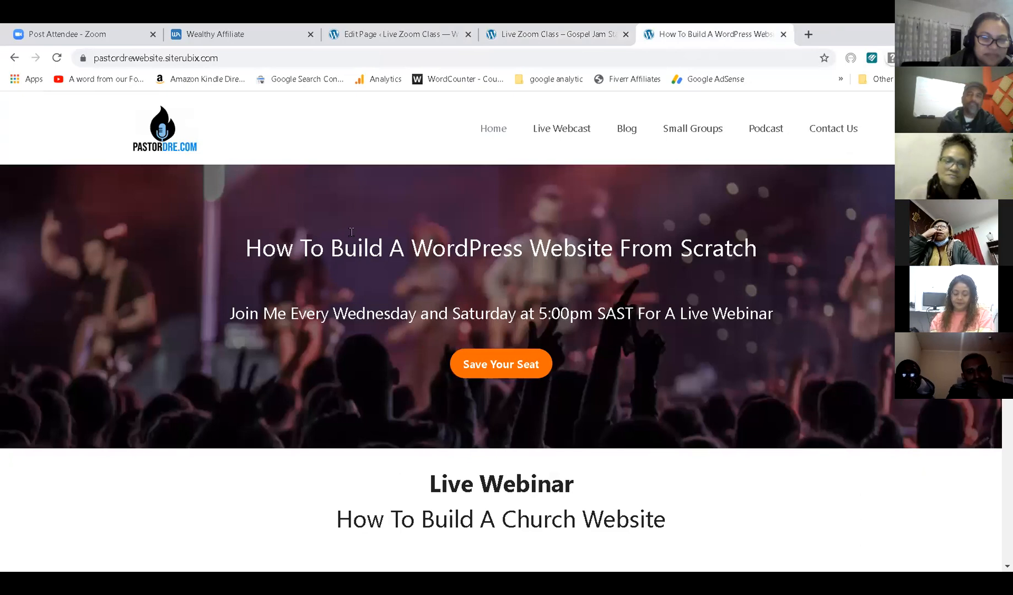
click(502, 34)
click(397, 30)
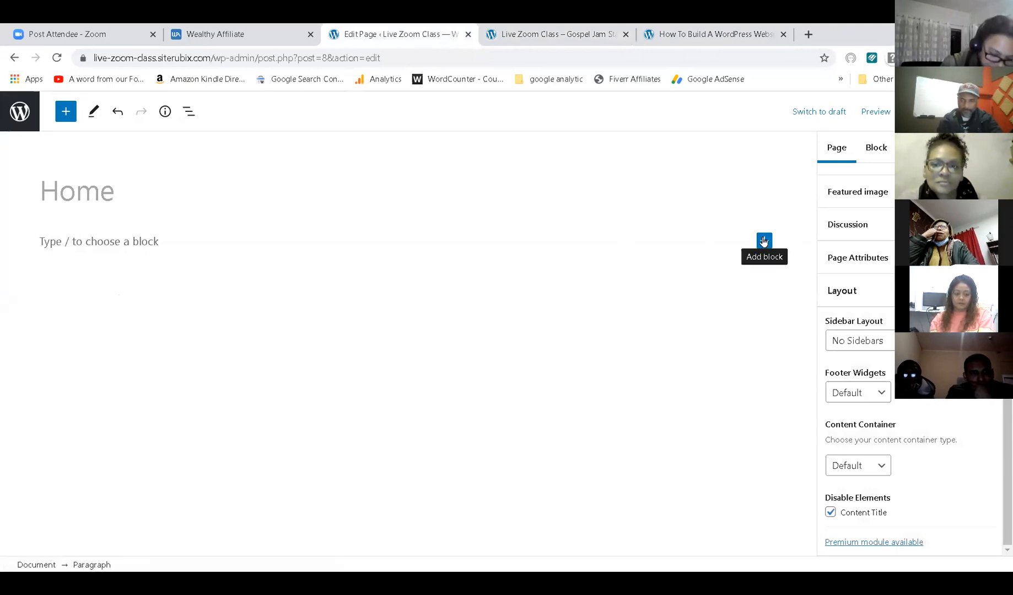
Insert an empty Cover block into the Home page body by searching 'cover'.
click(766, 241)
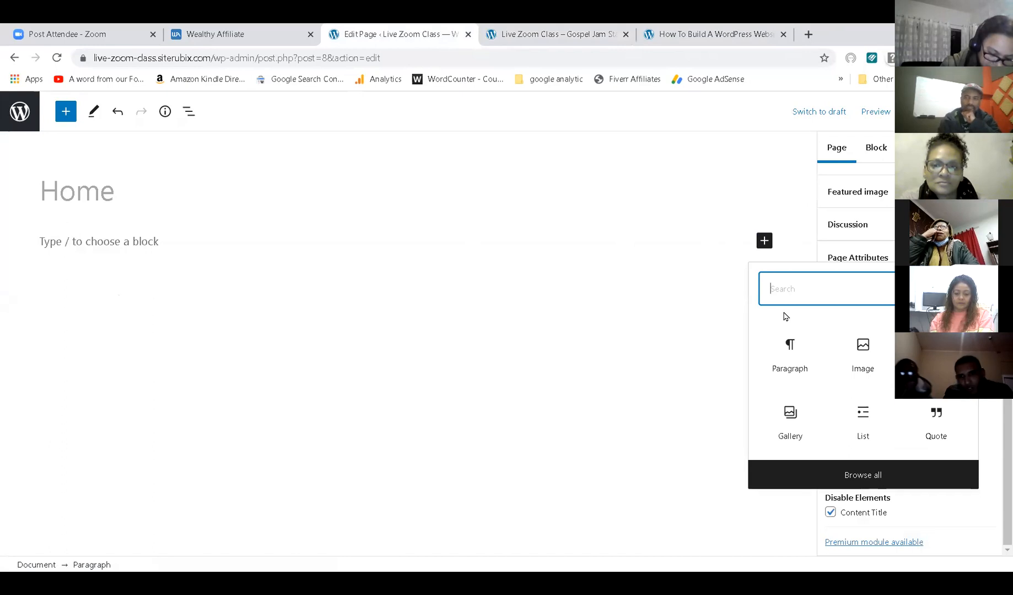
text(co)
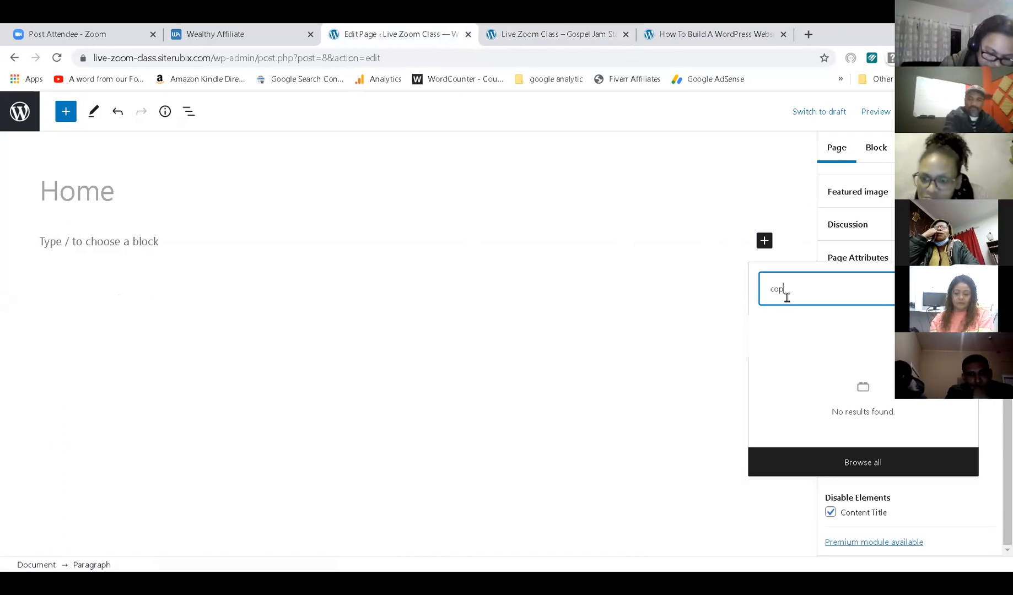
text(ver)
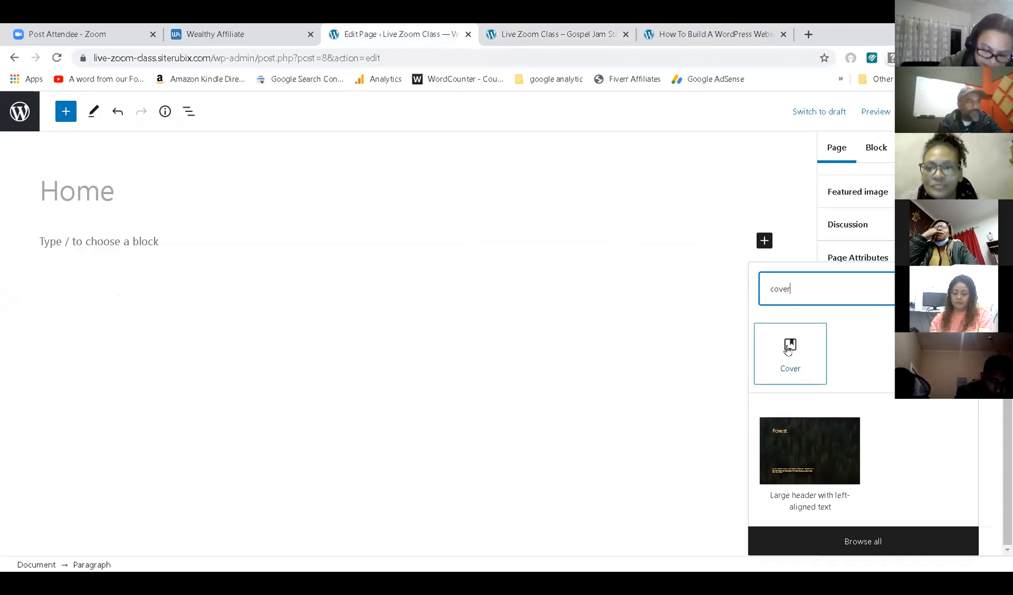
click(789, 350)
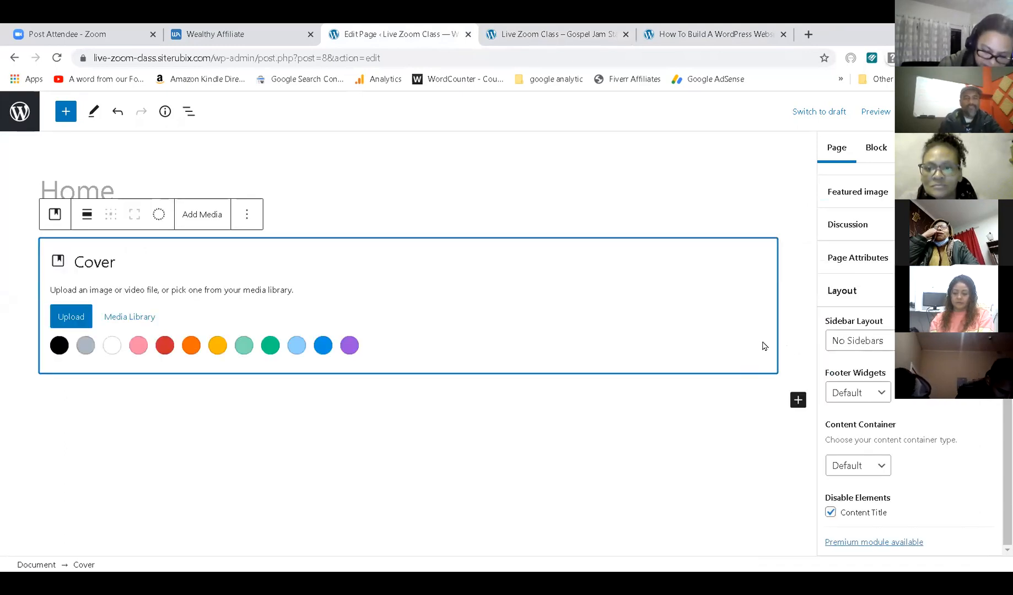
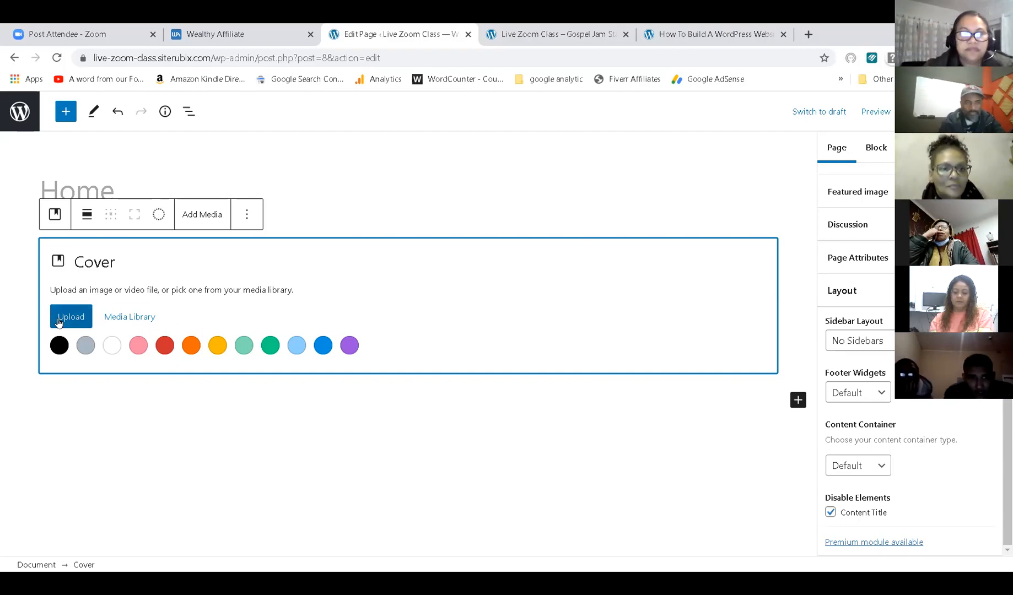
Upload header-image-for-website as the Cover block's concert-crowd background image.
click(57, 324)
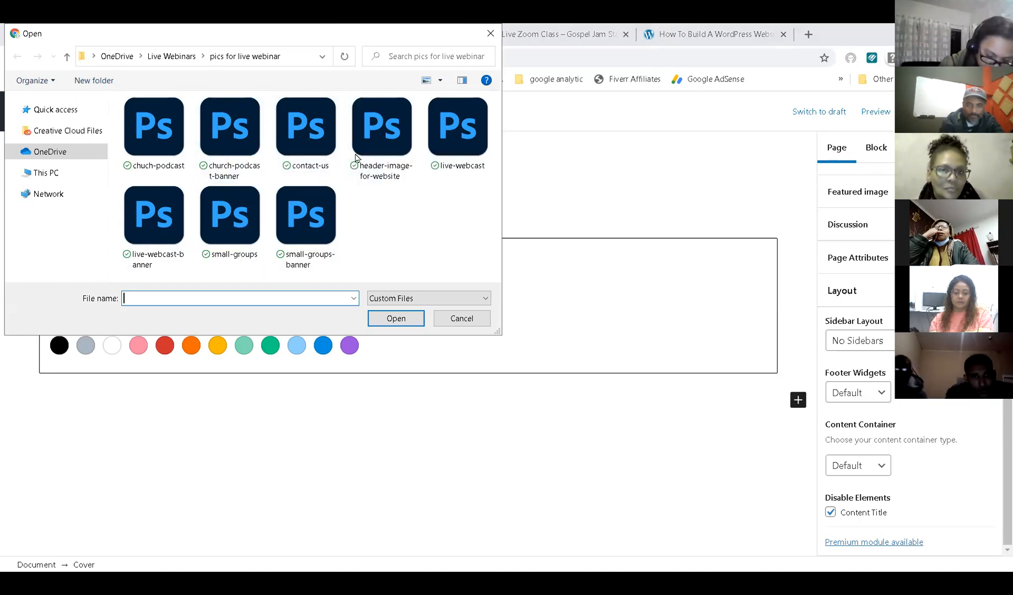
click(373, 133)
double_click(372, 133)
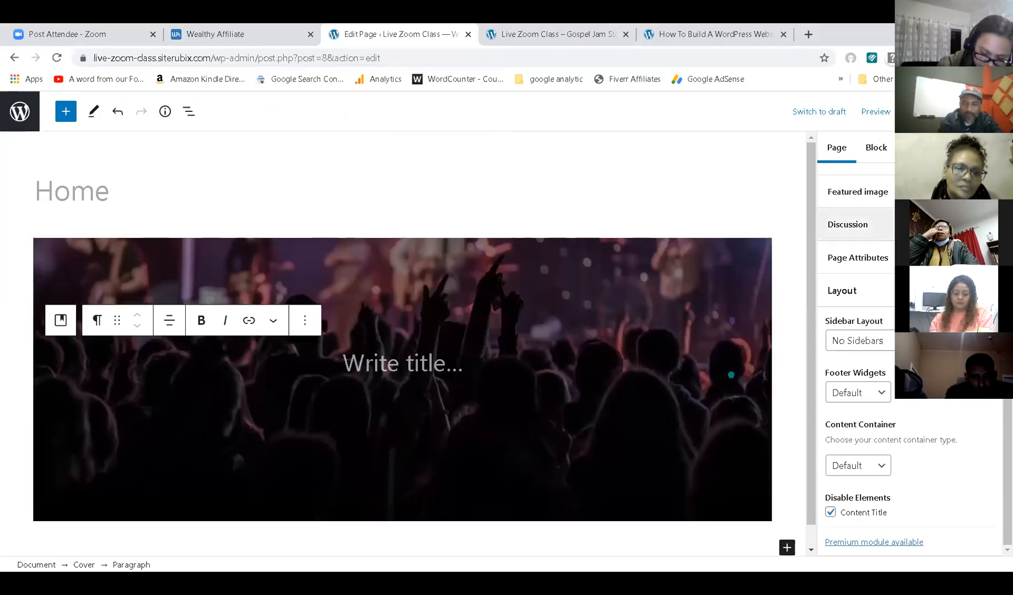
Update the page, reload the live site and compare it with the reference example.
click(919, 111)
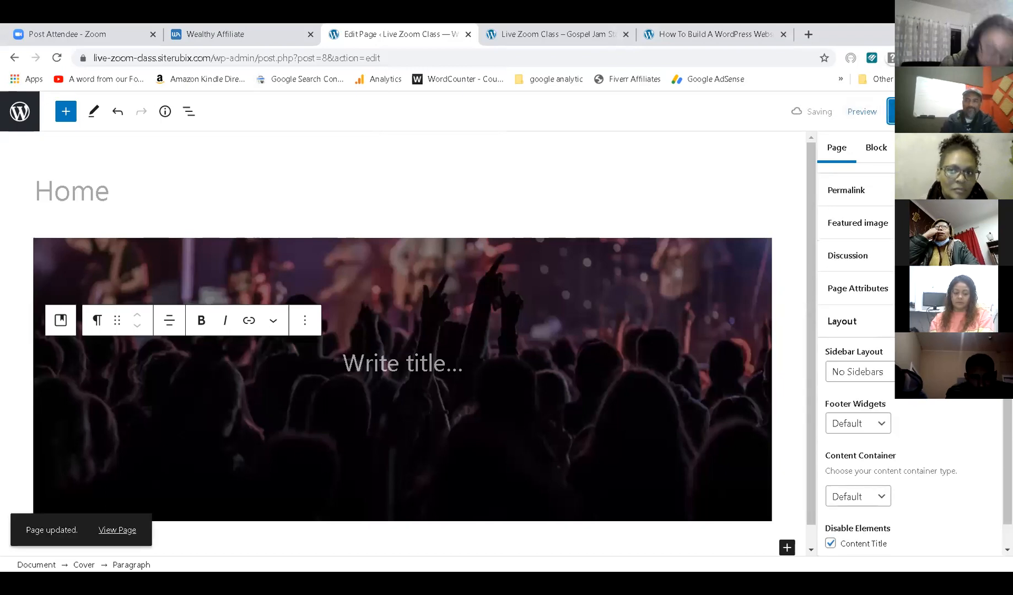
click(561, 28)
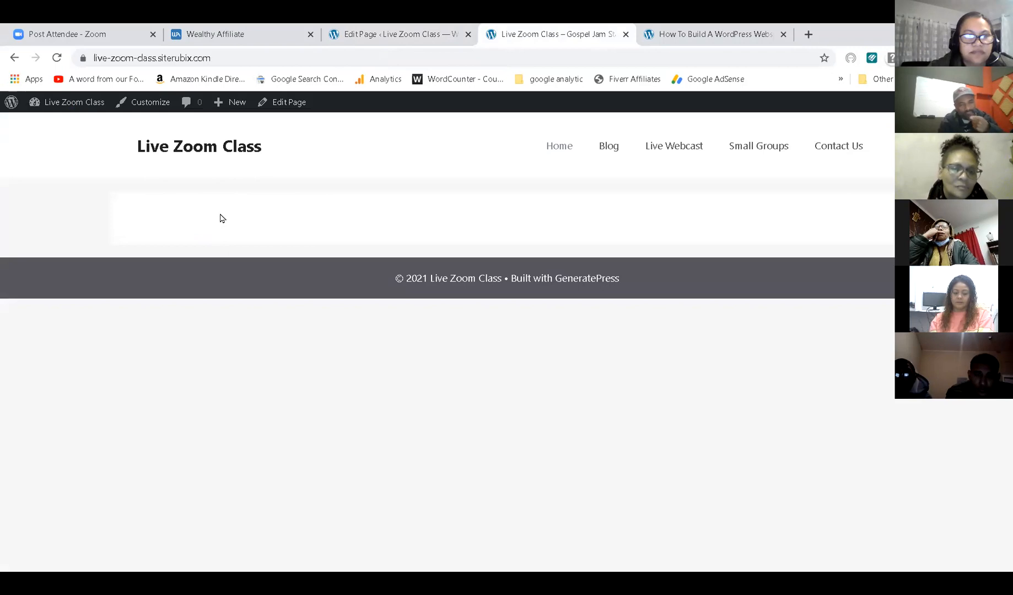
key(F5)
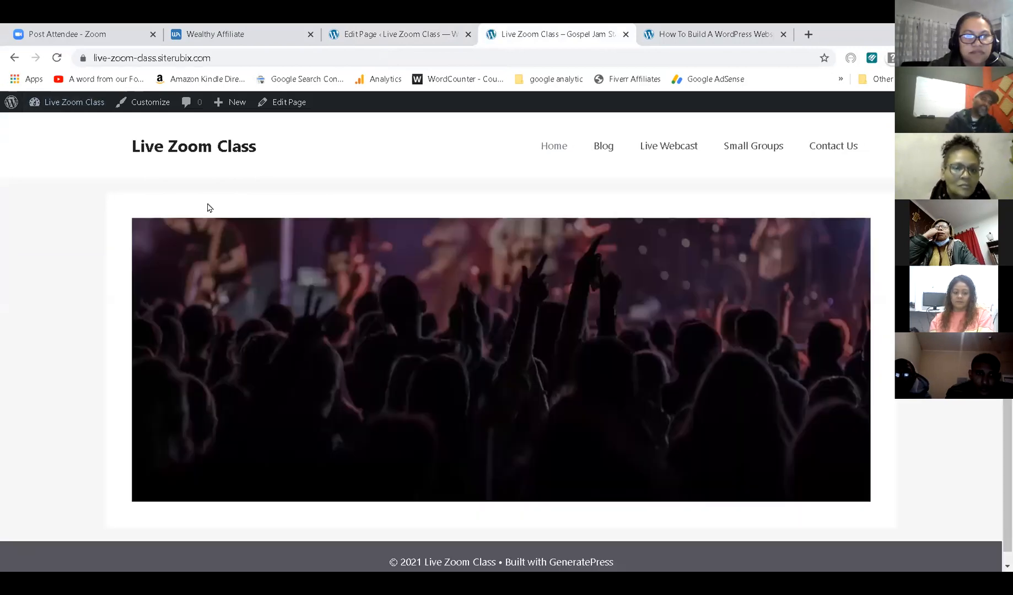
click(667, 34)
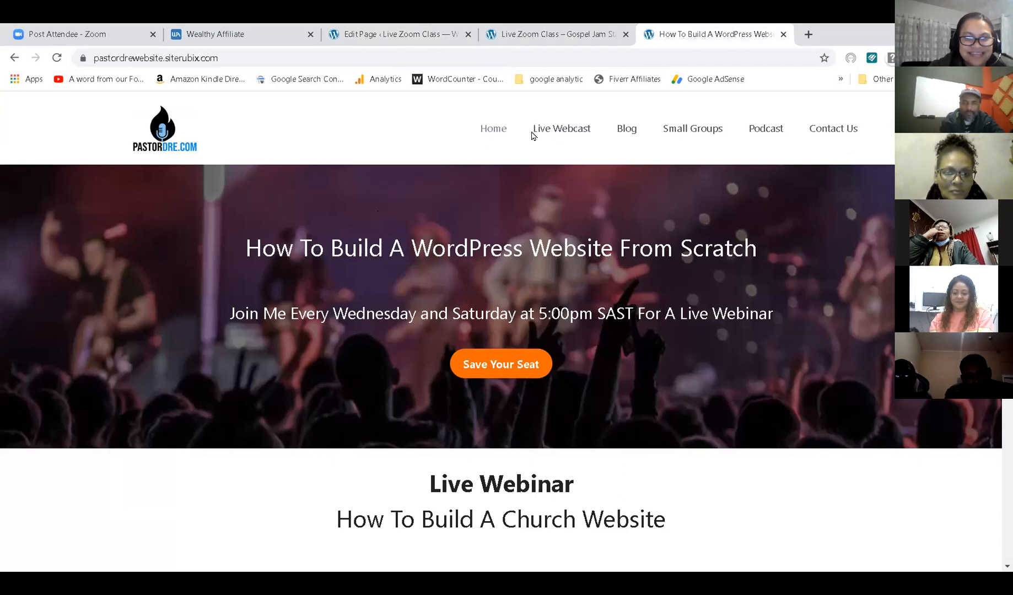
key(ctrl+shift+Tab)
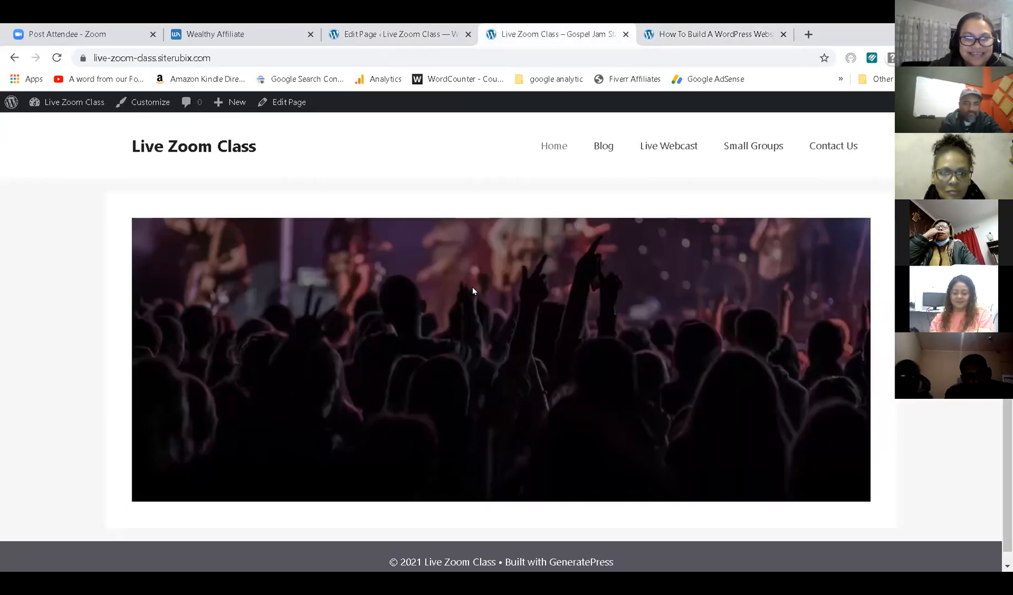
click(384, 35)
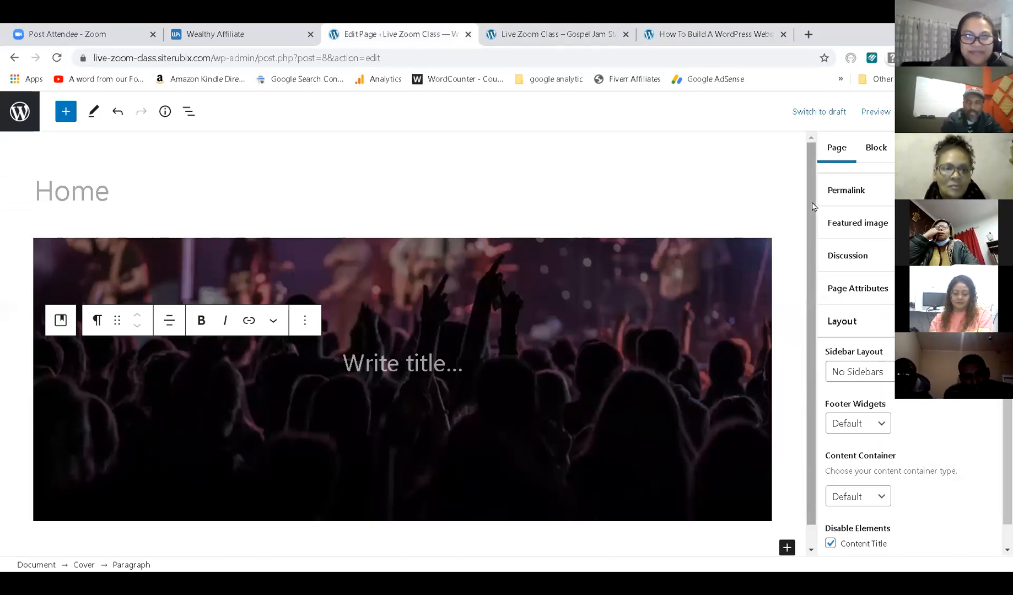
Set the page's Content Container to Full Width and update the page.
click(565, 282)
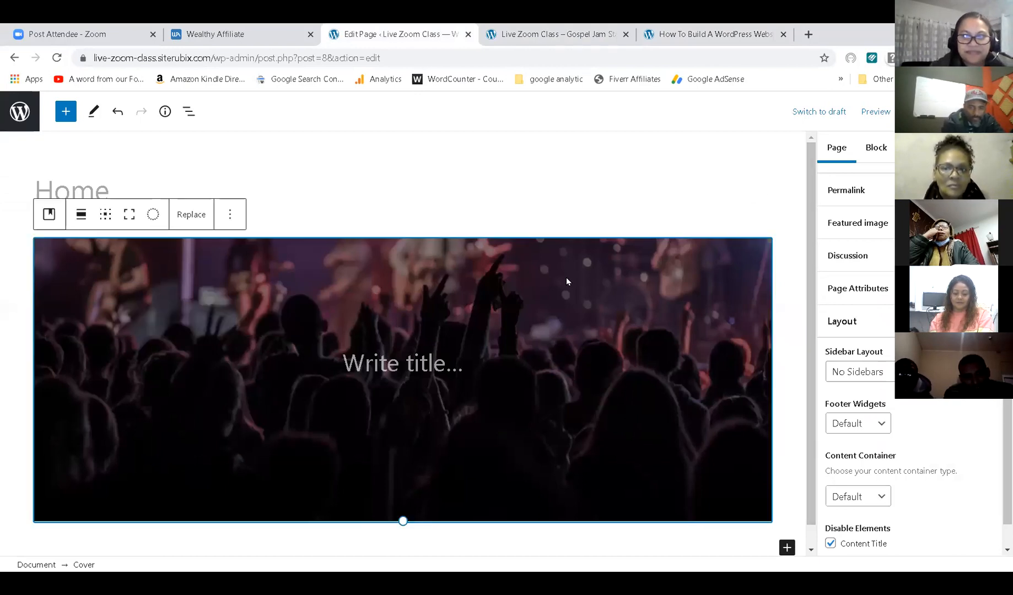
click(518, 234)
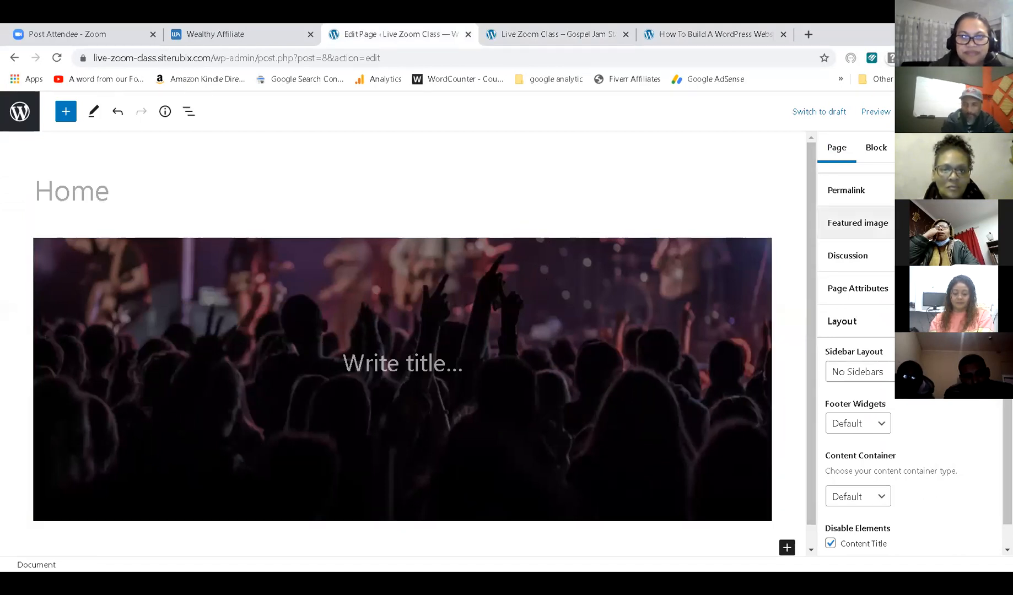
scroll(857, 243, down, 1)
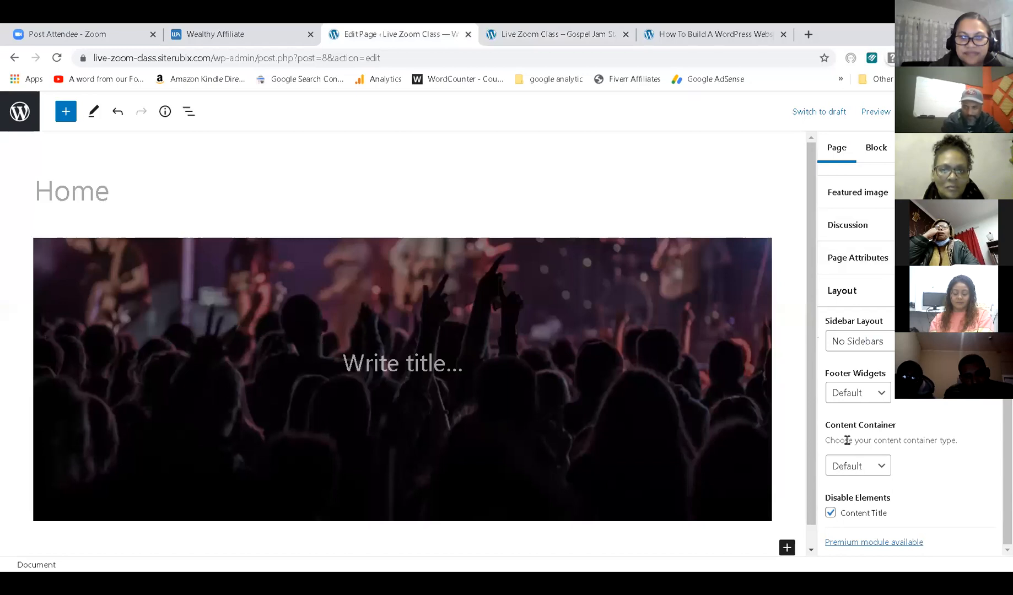
click(865, 474)
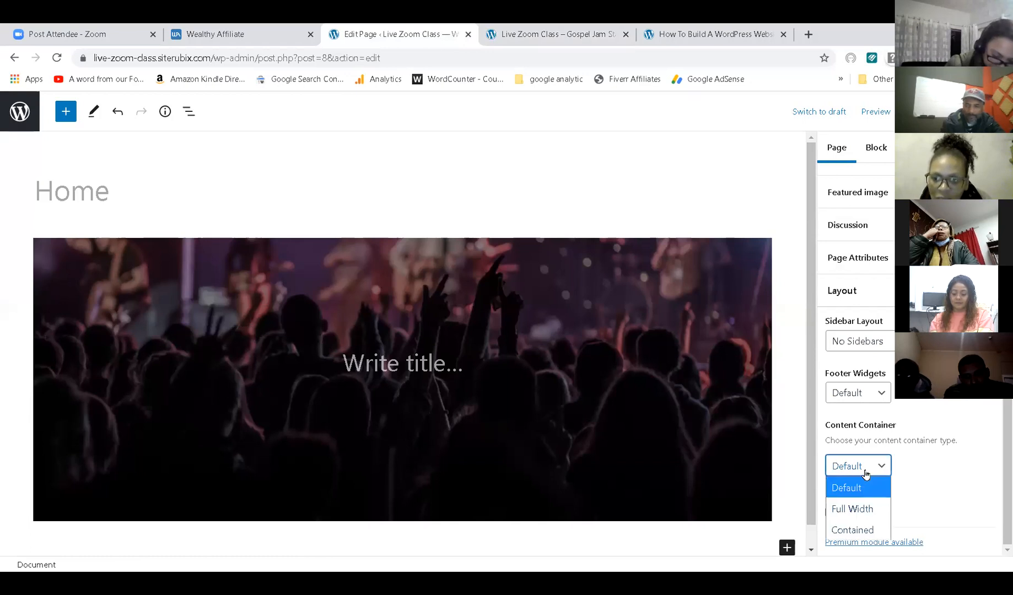
click(855, 509)
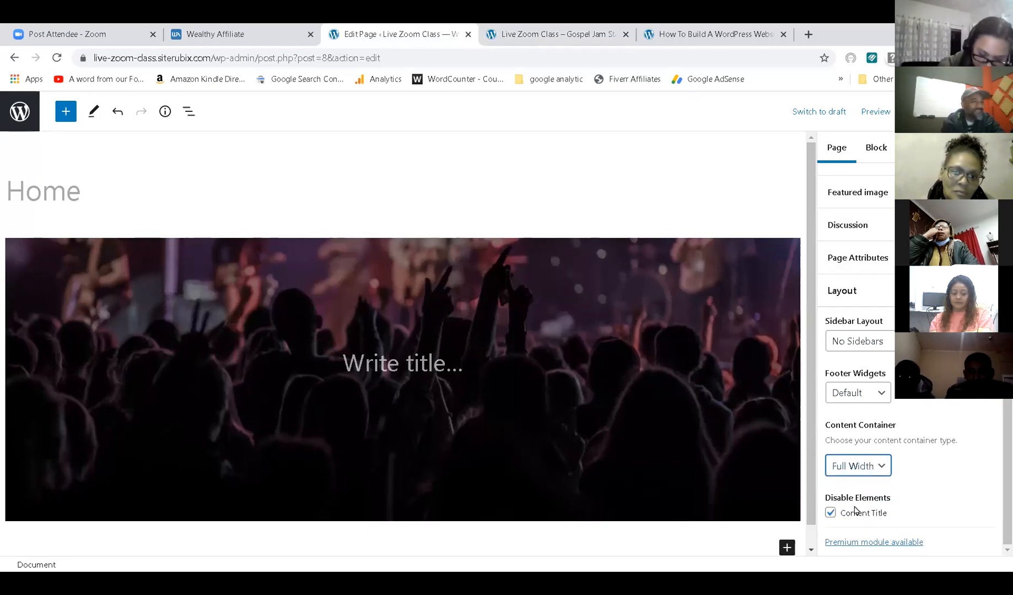
click(915, 111)
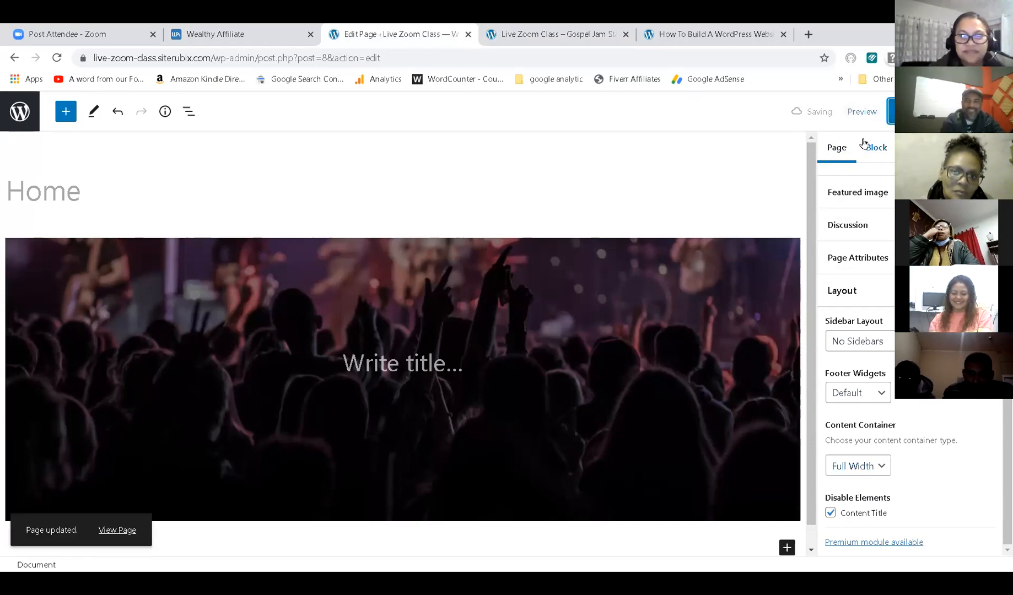
Reload the live site to see the full-width cover photo and compare it with the reference site.
click(560, 29)
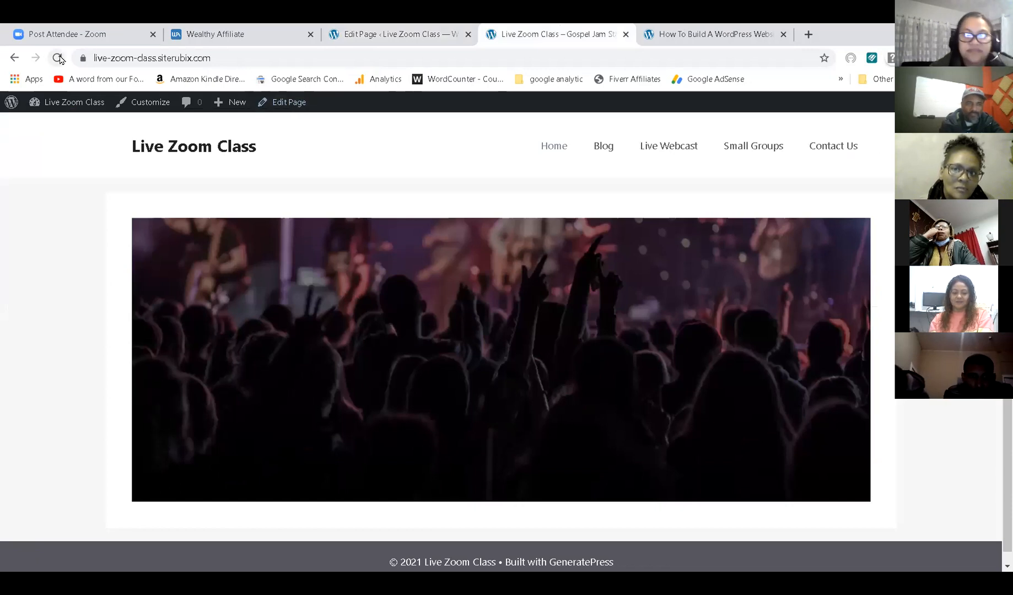
click(59, 58)
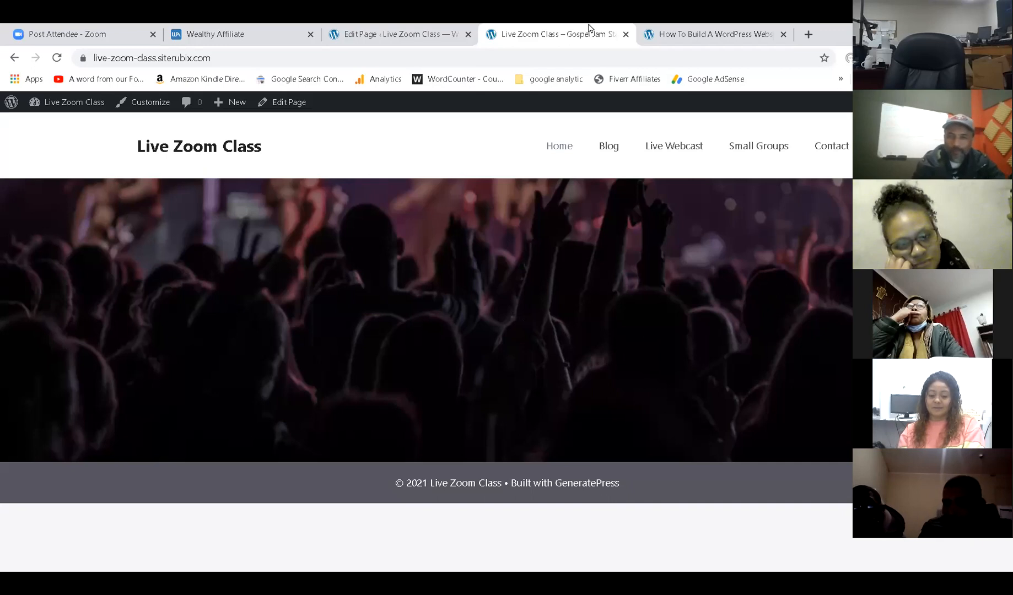
click(680, 32)
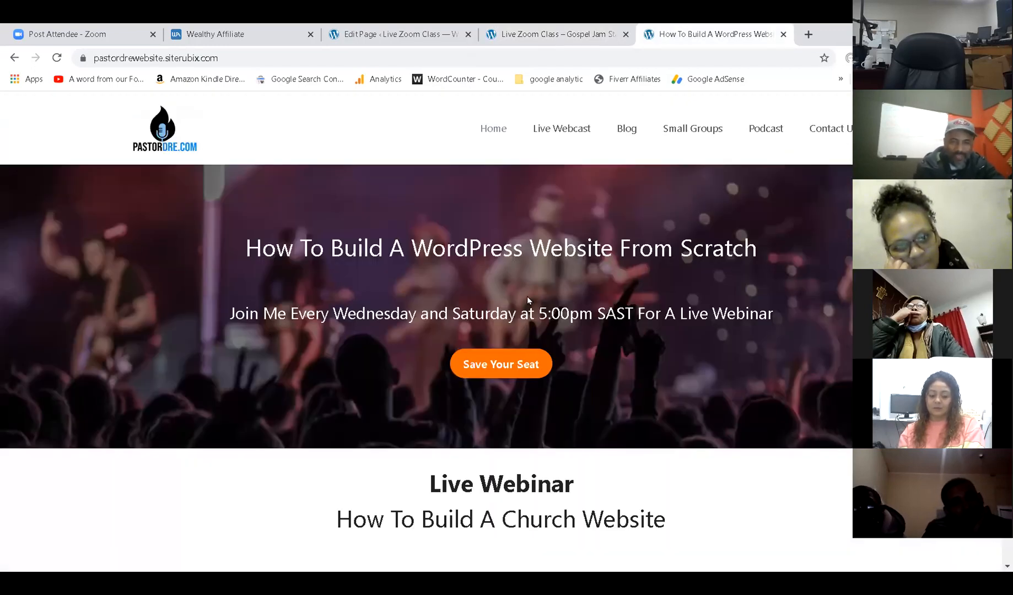
click(574, 32)
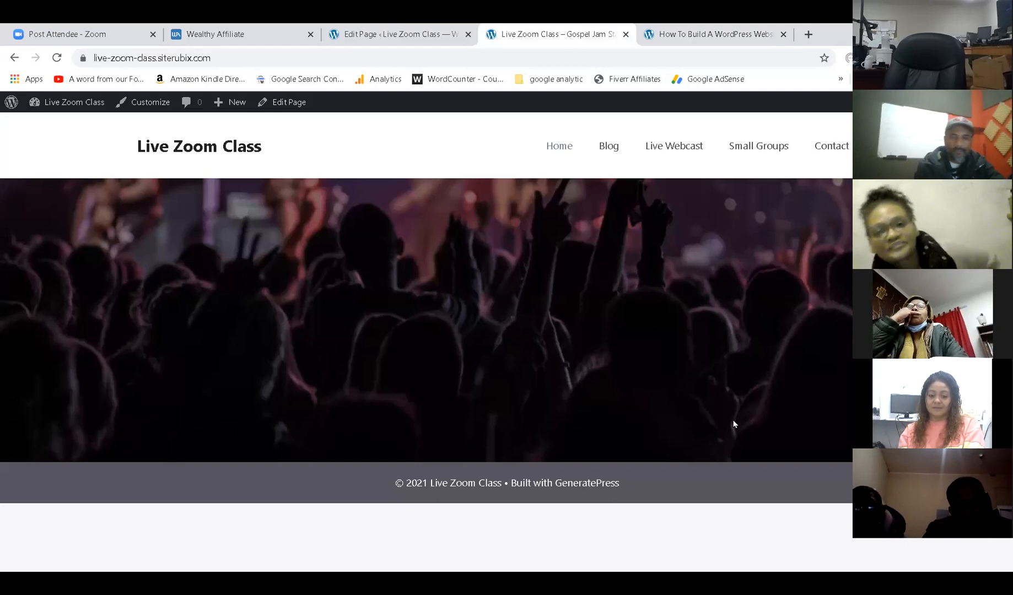
click(427, 29)
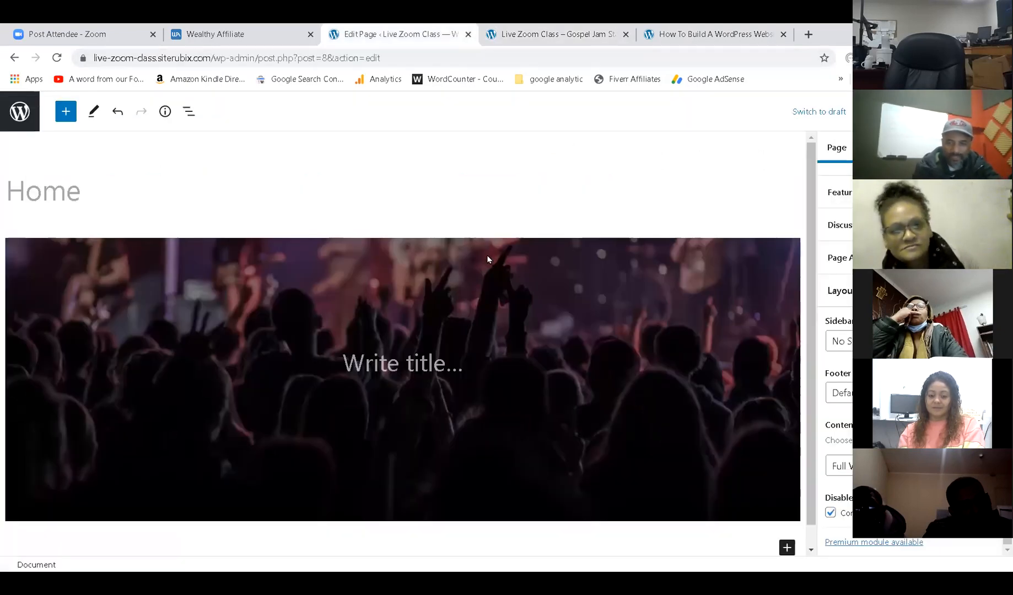
Drag the Cover block's focal point down to reveal the band on stage, then update.
click(548, 297)
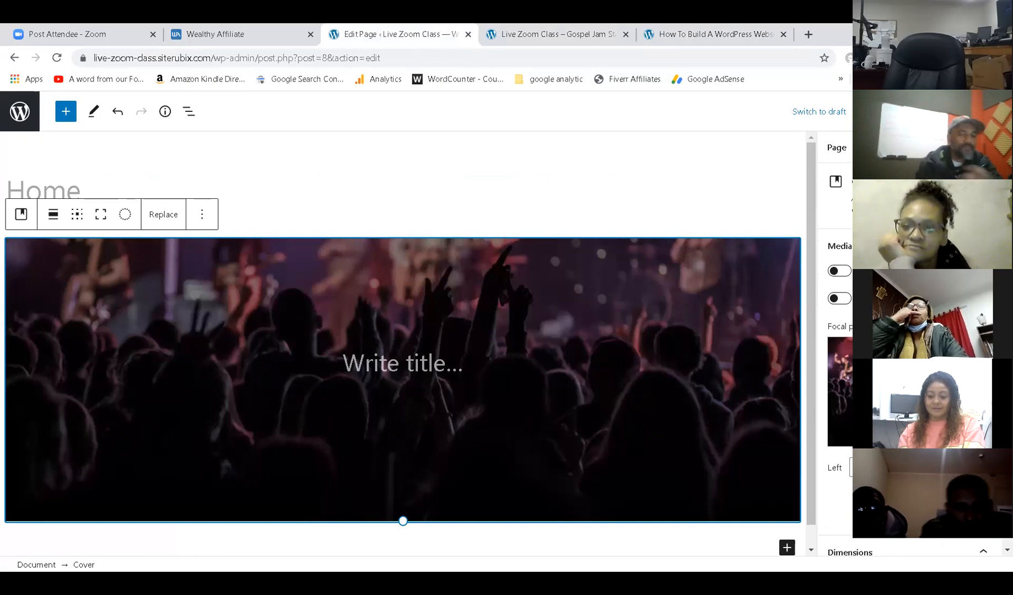
drag(913, 399, 913, 345)
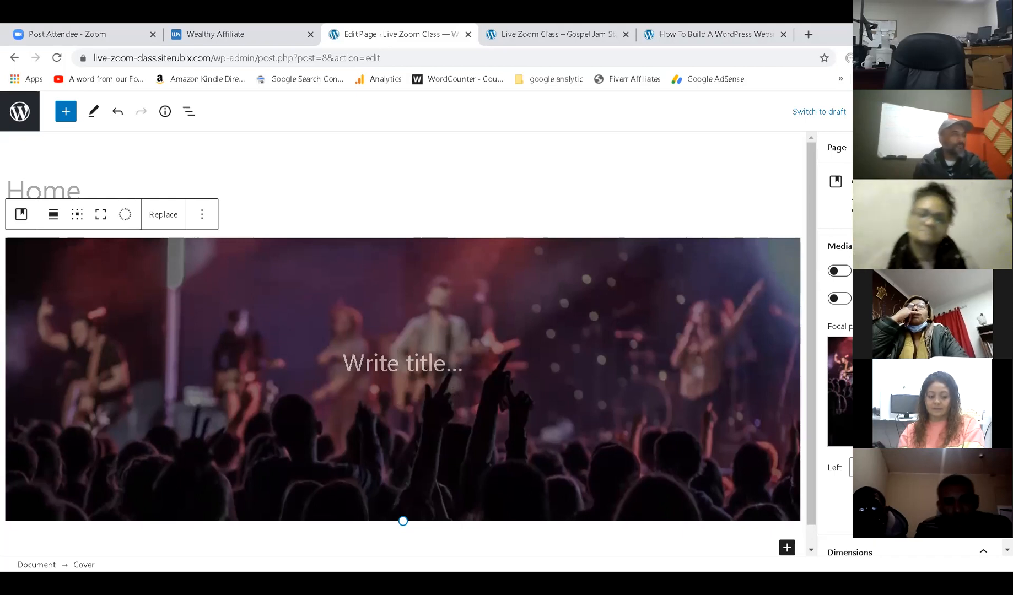
click(924, 112)
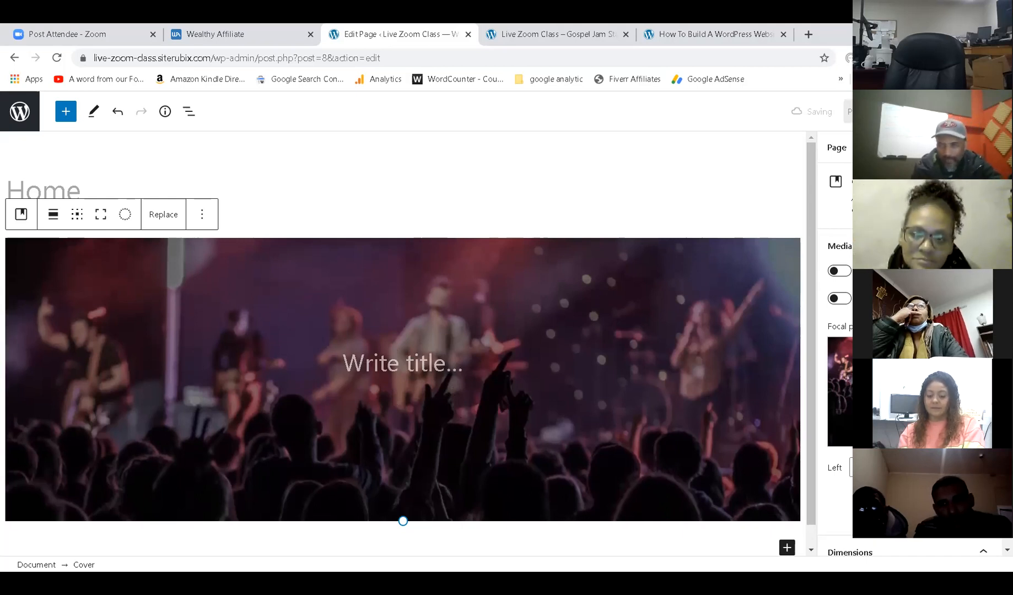
Reload the live site to check the new framing against the reference website.
click(588, 32)
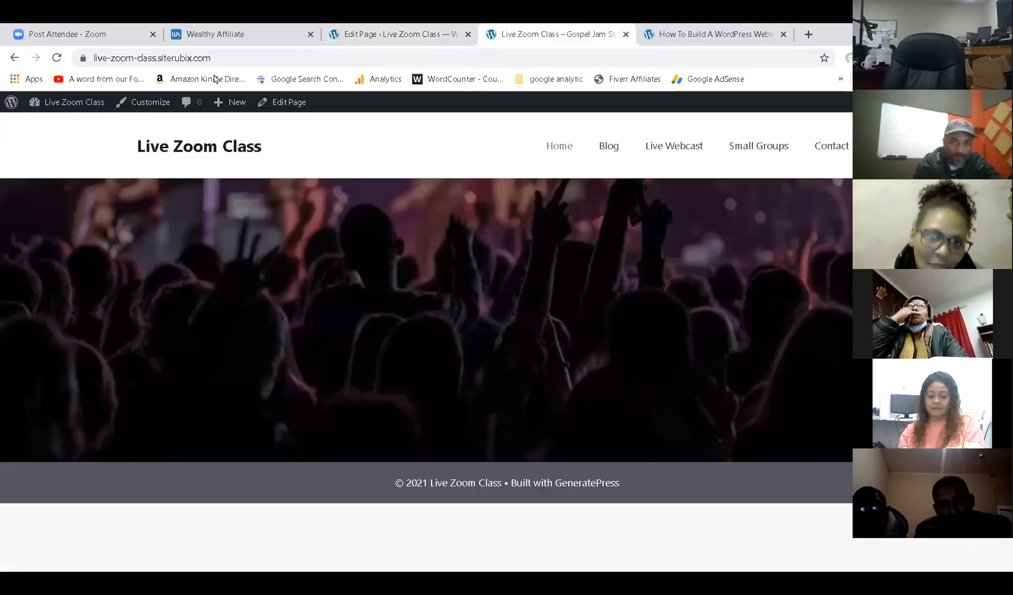
click(58, 57)
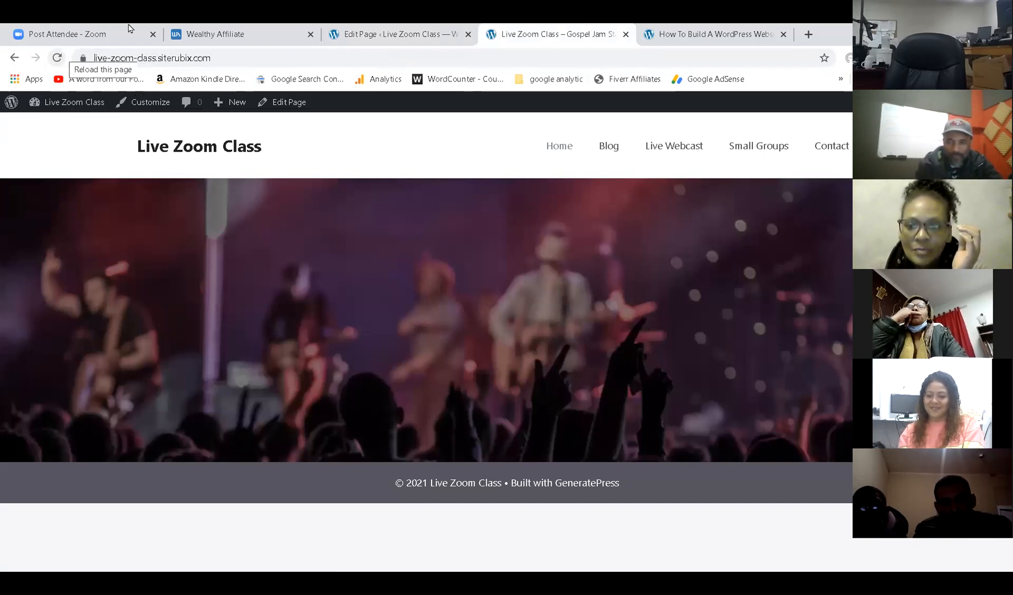
click(664, 31)
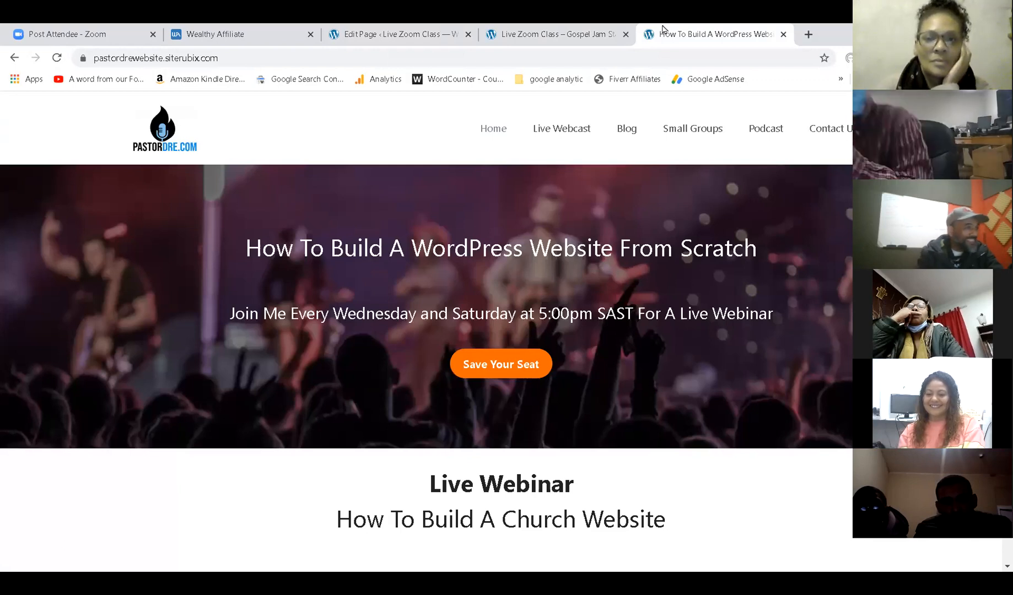
click(496, 33)
click(676, 43)
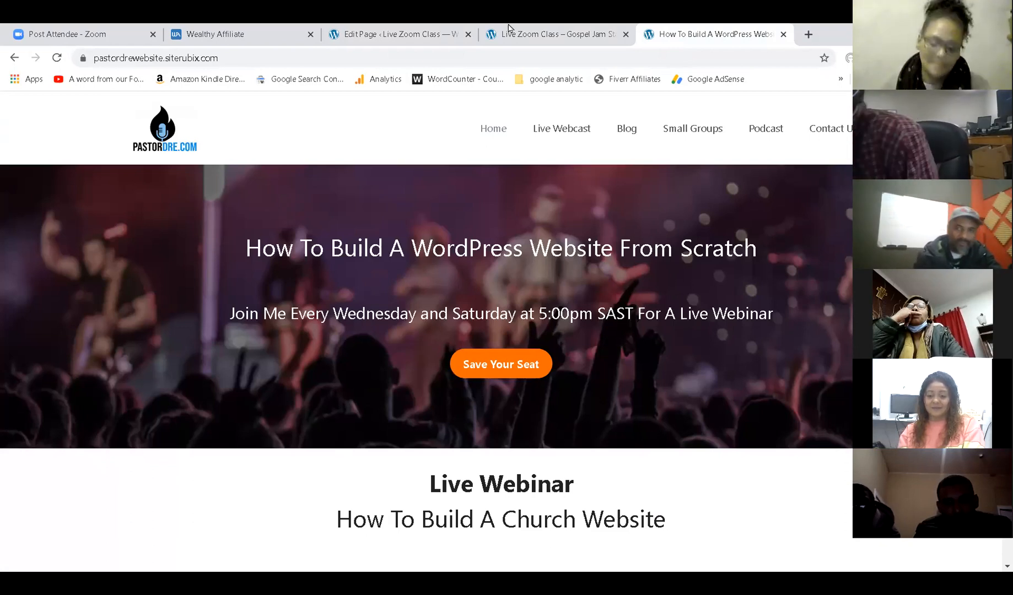
click(455, 28)
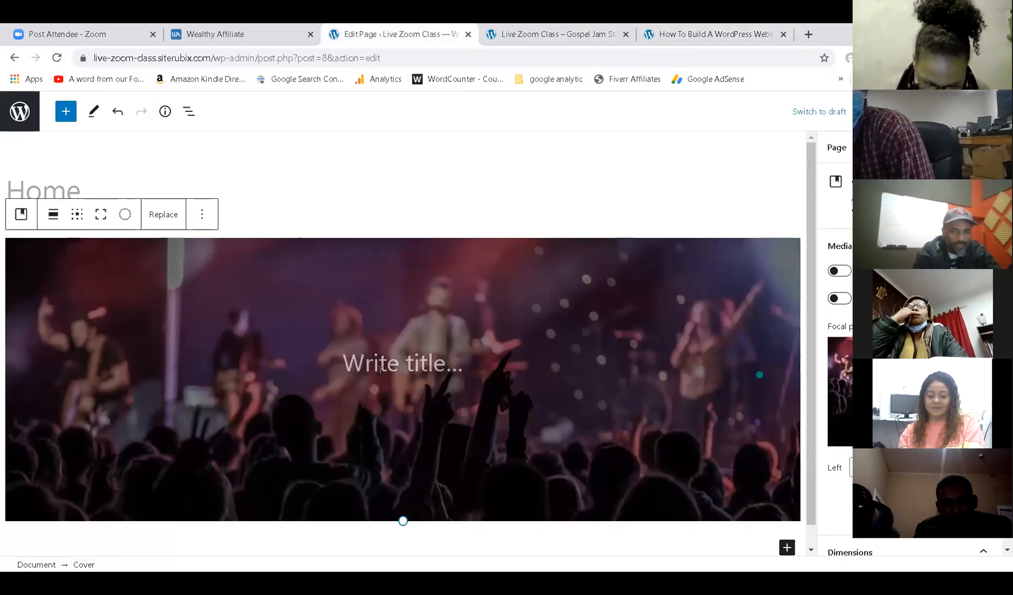
click(402, 362)
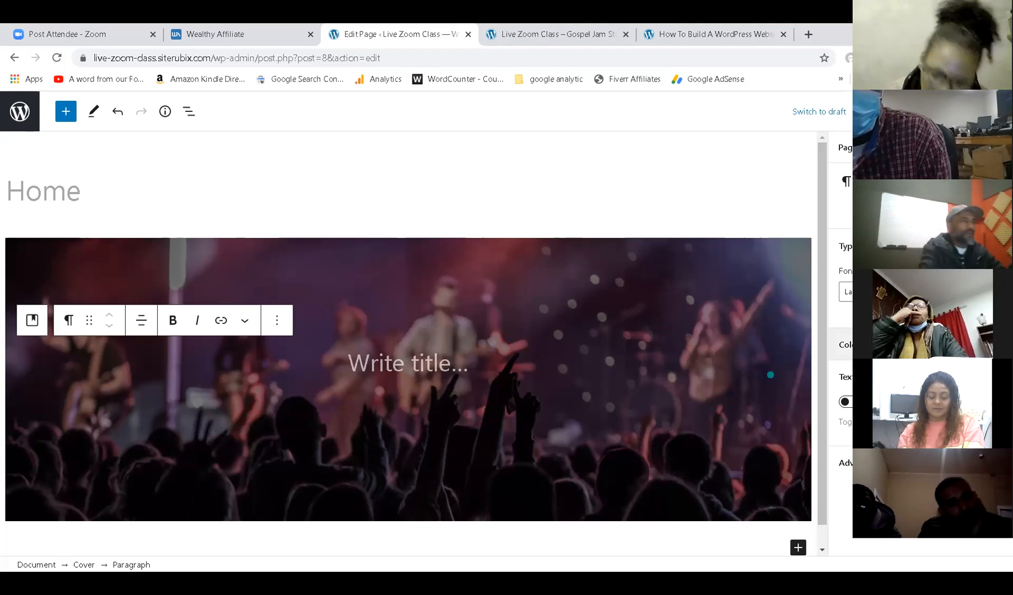
text(Live Zoom Class)
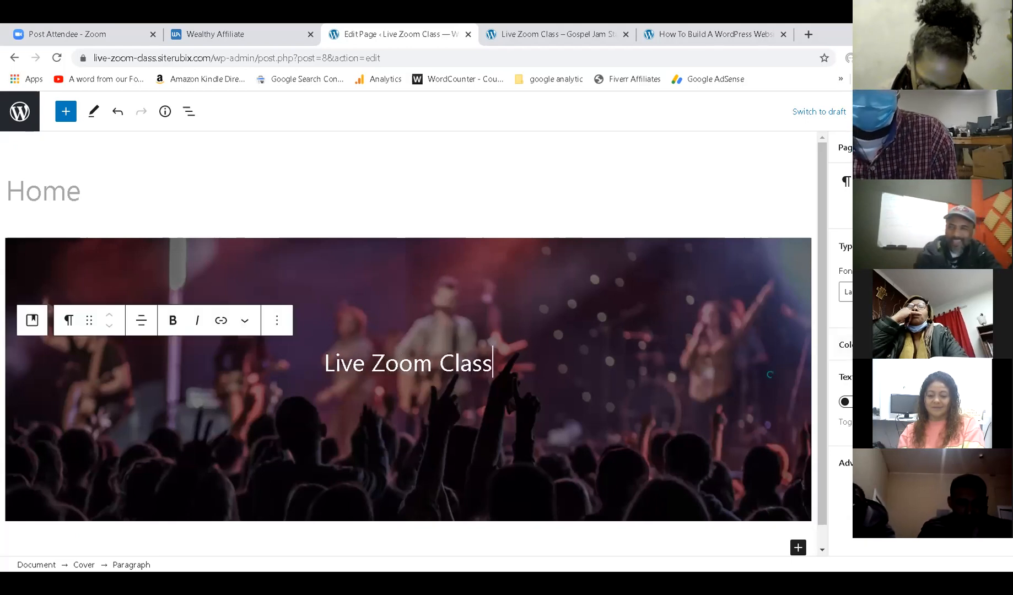
key(ctrl+s)
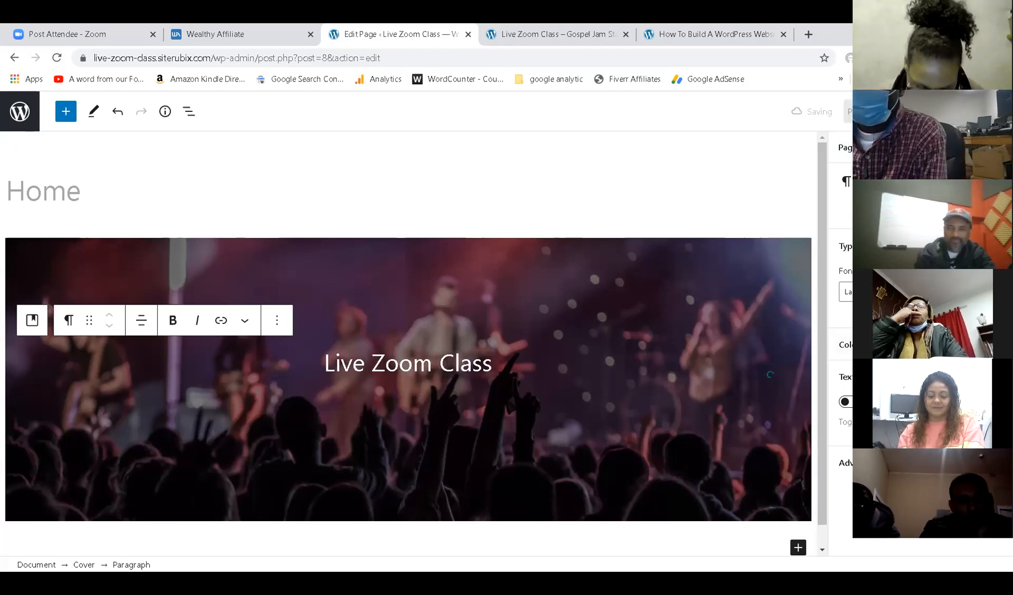
click(565, 32)
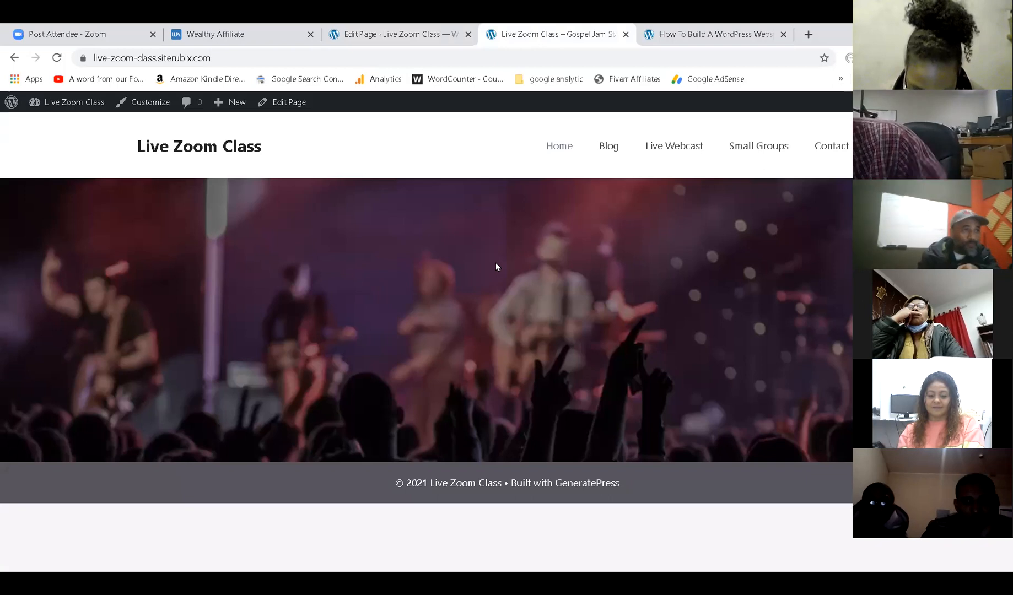
click(56, 58)
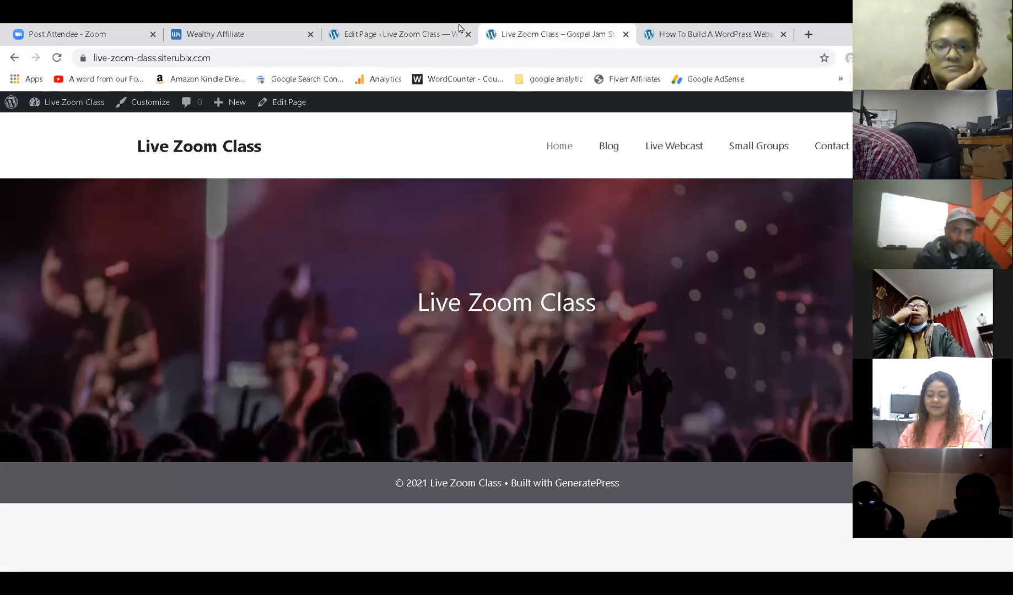
click(423, 34)
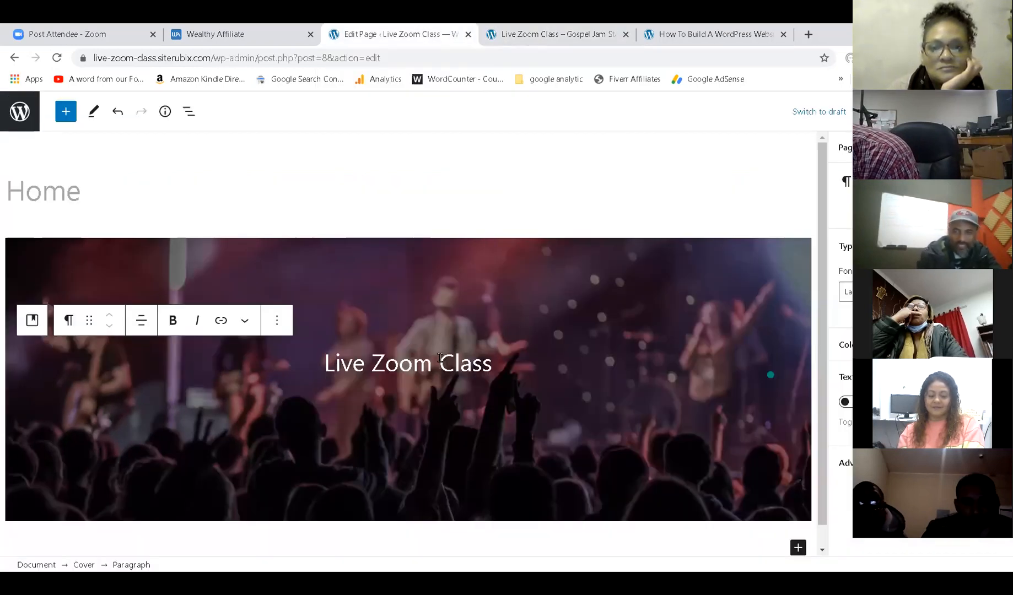
Try Normal, Medium, Large and Huge on the Live Zoom Class title, then set custom size 55.
click(435, 375)
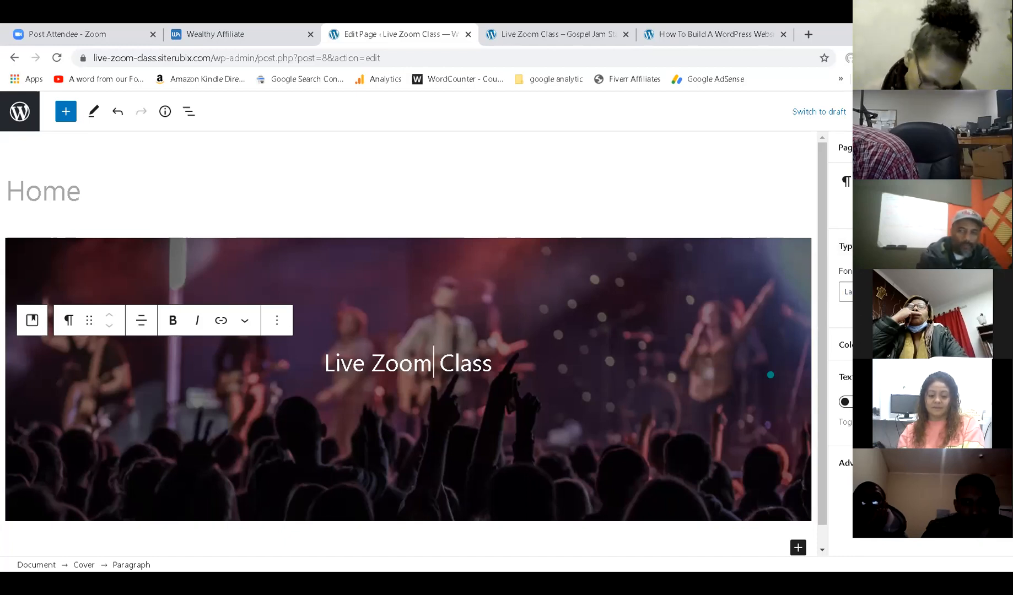
key(Down)
key(Down)
key(Down)
key(Down)
key(Down)
key(Down)
key(Down)
key(Down)
key(Down)
key(Down)
key(Down)
key(Down)
key(Down)
key(Down)
key(Down)
key(Down)
key(Down)
key(Down)
key(Down)
key(Down)
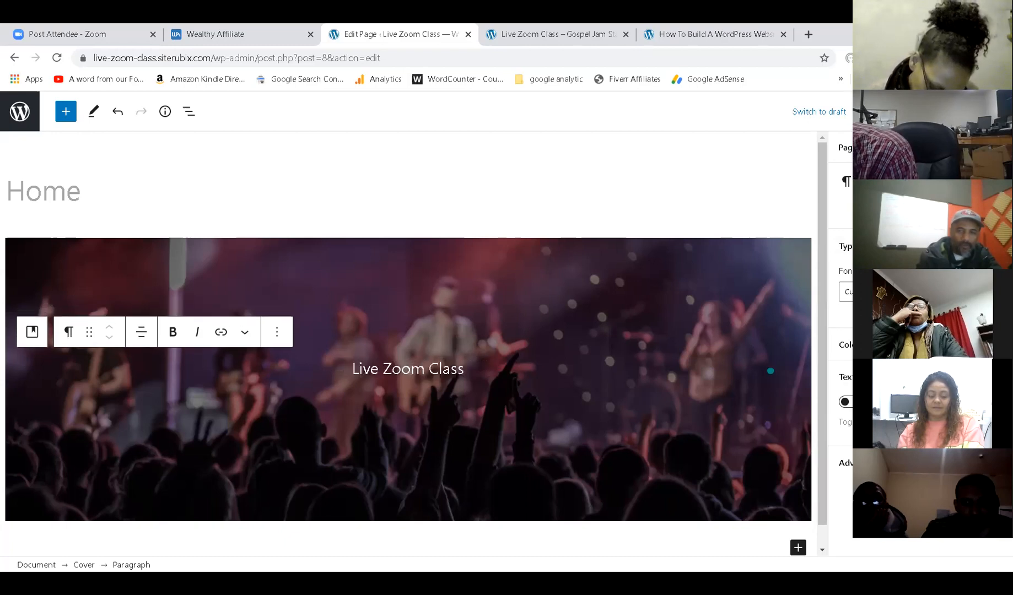
key(Up)
key(Up)
key(Up)
key(Up)
key(Up)
key(Up)
key(Up)
key(Up)
key(Up)
key(Up)
key(Up)
key(Up)
key(Up)
key(Up)
key(Up)
key(Up)
key(Up)
key(Up)
key(Up)
key(Up)
key(Up)
key(Up)
key(Up)
key(Up)
key(Up)
key(Up)
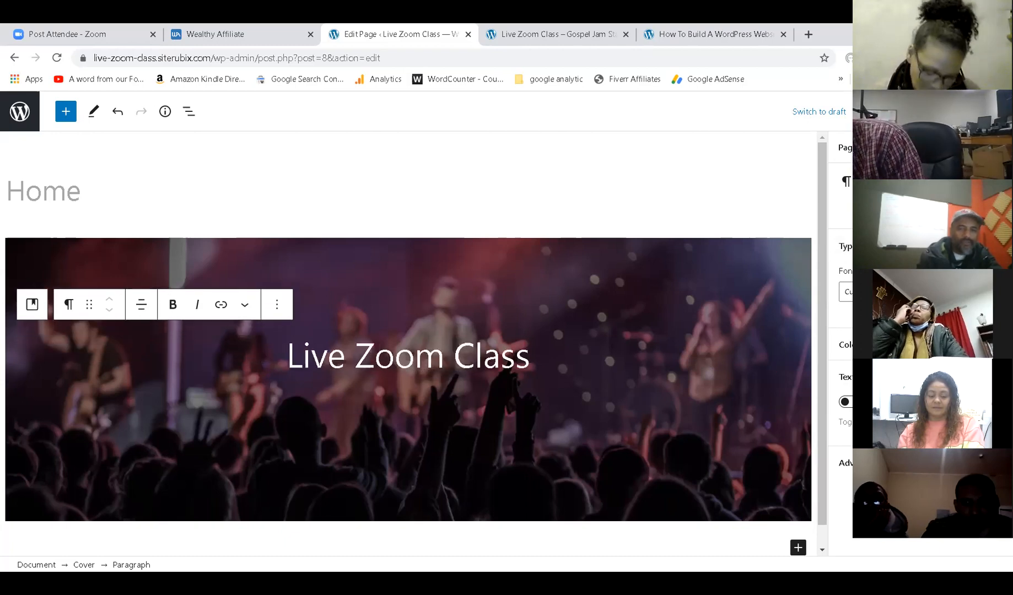
key(Down)
key(Down)
key(Down)
key(Down)
key(Down)
key(Down)
key(Down)
key(Down)
key(Down)
key(Down)
key(Down)
key(Down)
key(Down)
key(Down)
key(Down)
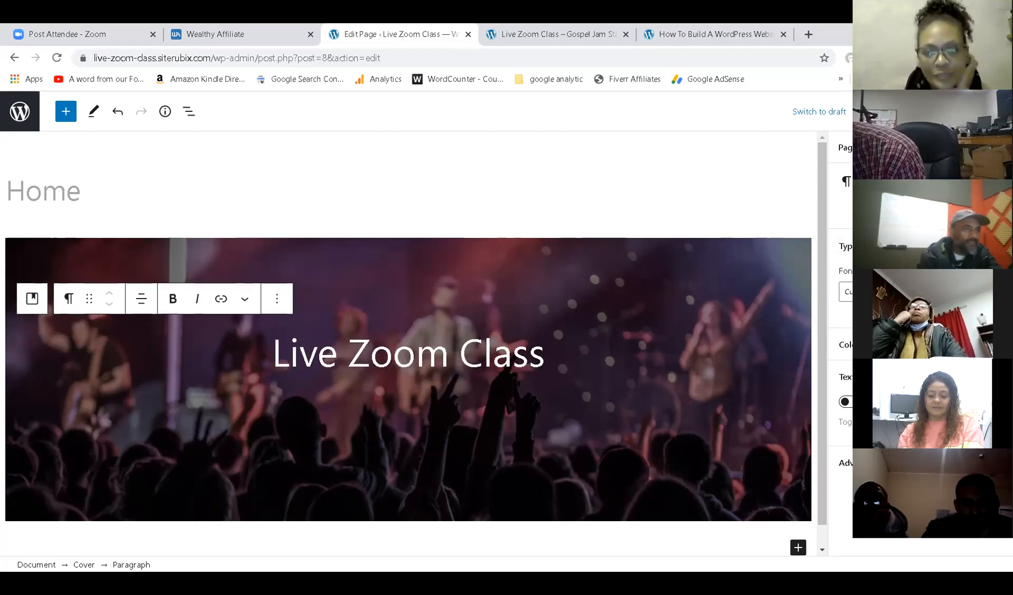
click(846, 292)
key(Return)
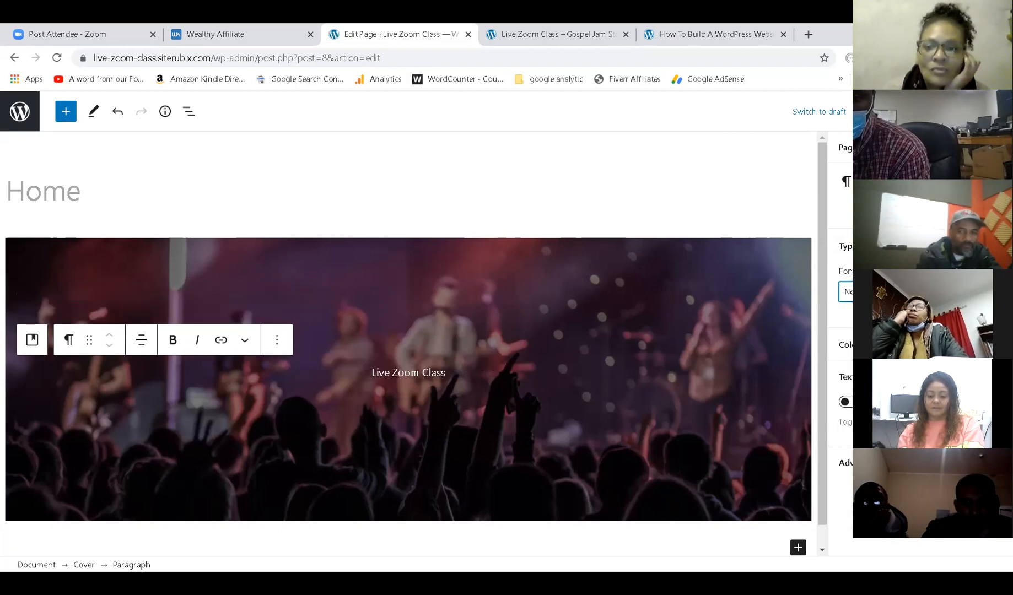
click(846, 292)
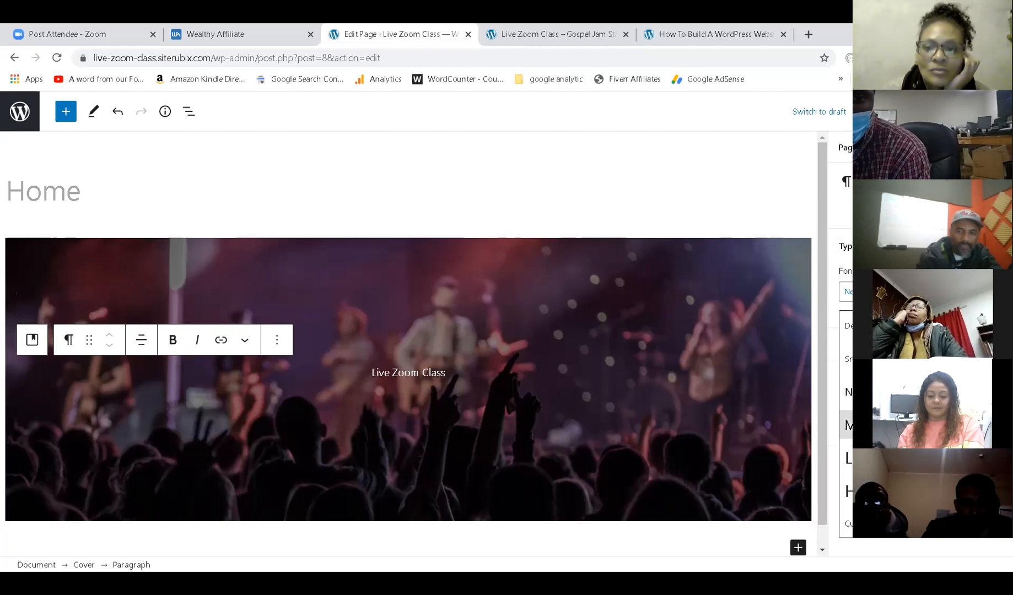
key(Return)
click(846, 292)
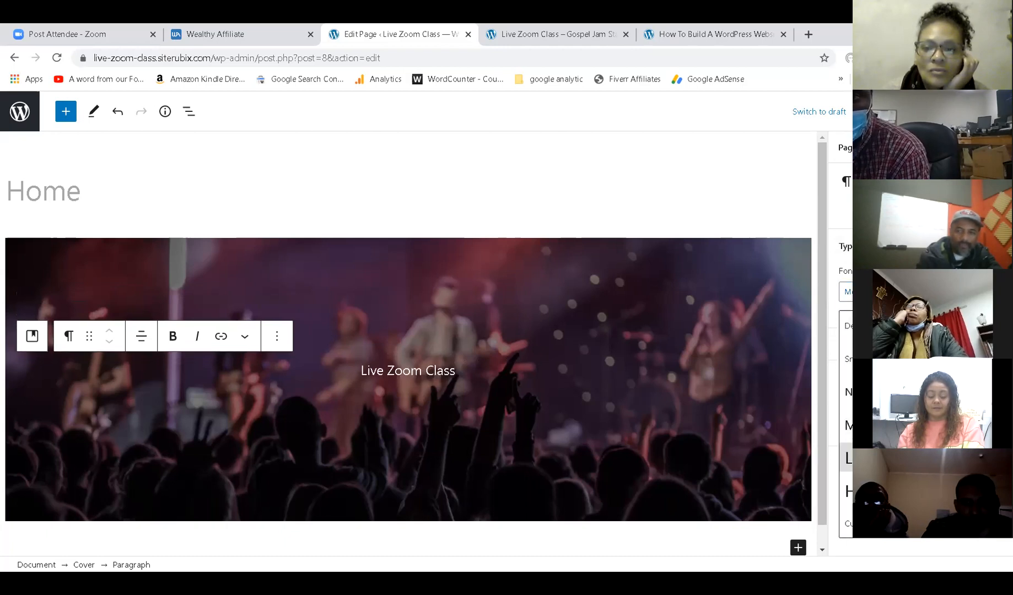
click(846, 458)
click(845, 291)
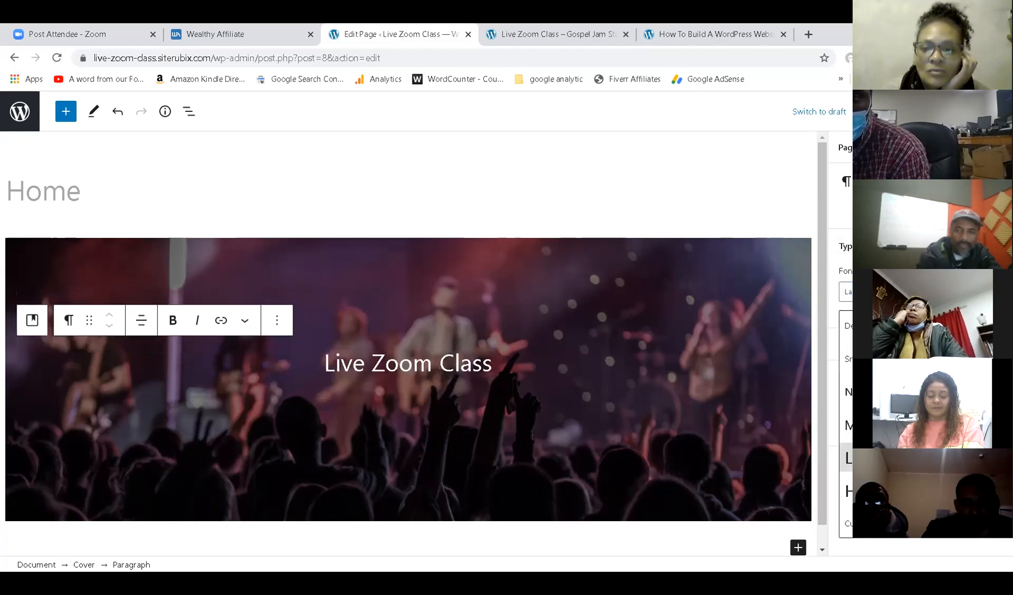
click(846, 489)
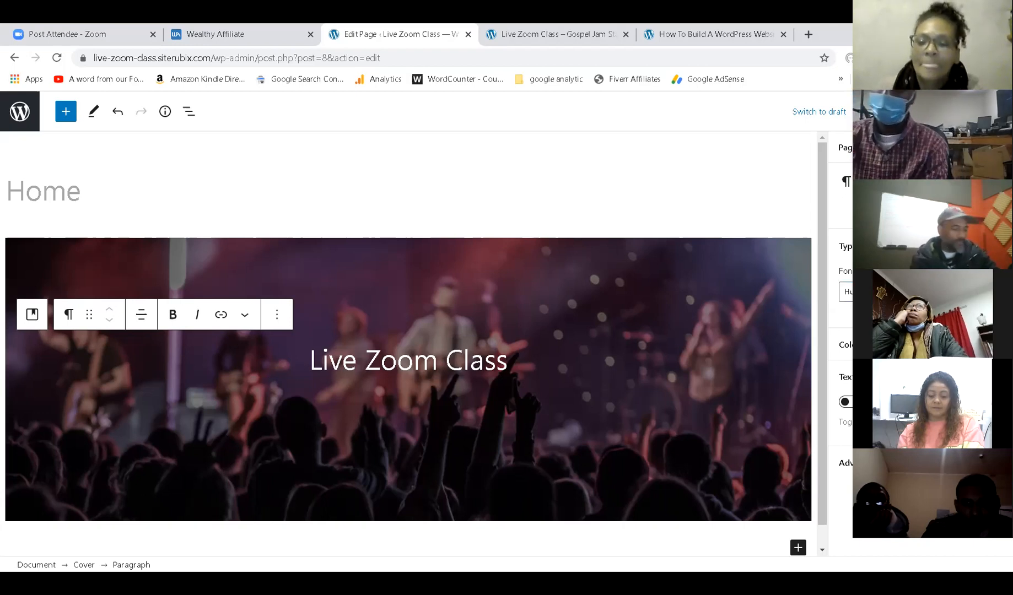
text(55)
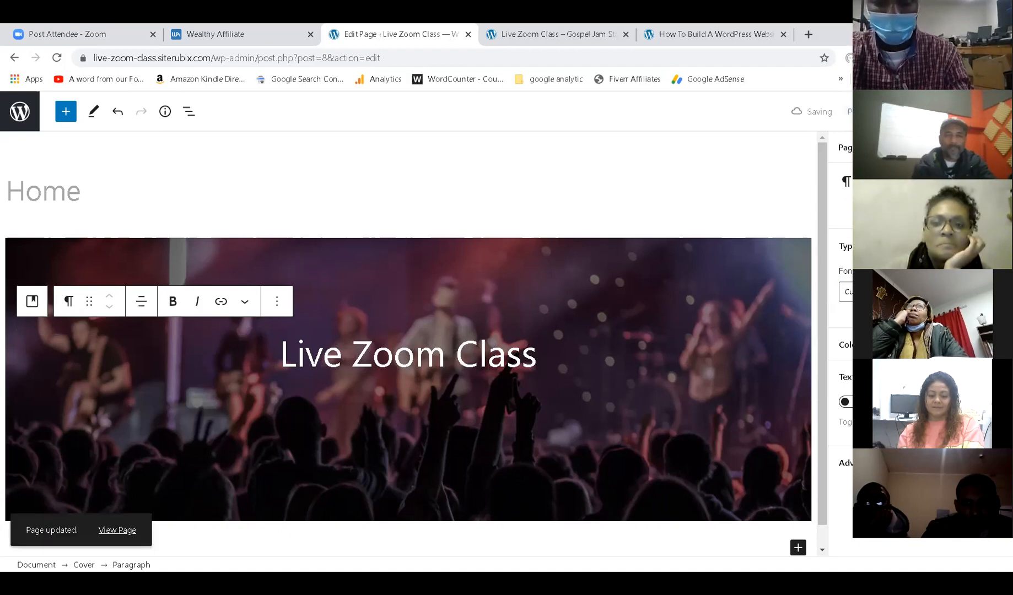
click(580, 34)
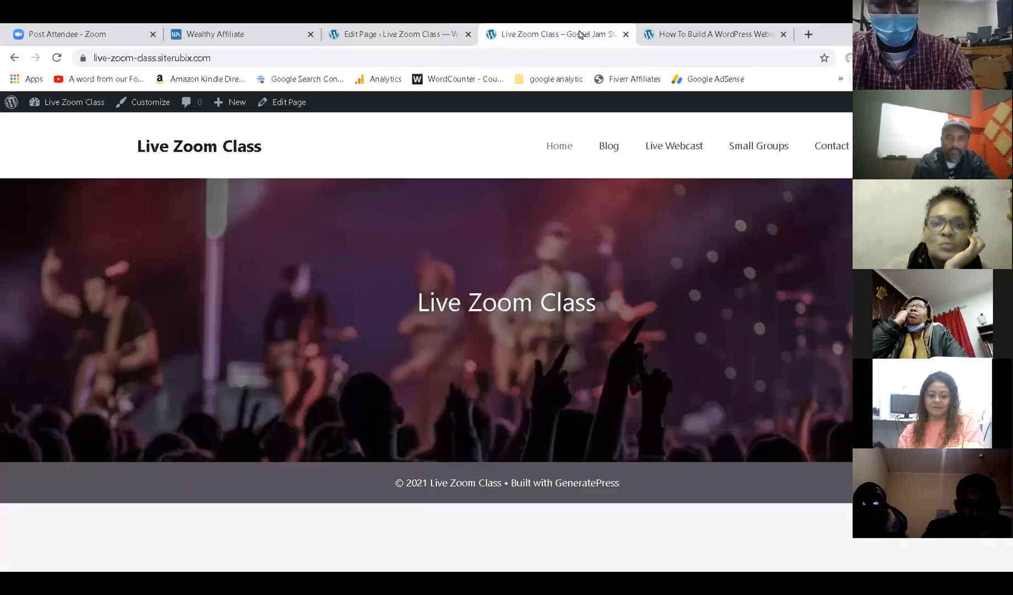
click(57, 58)
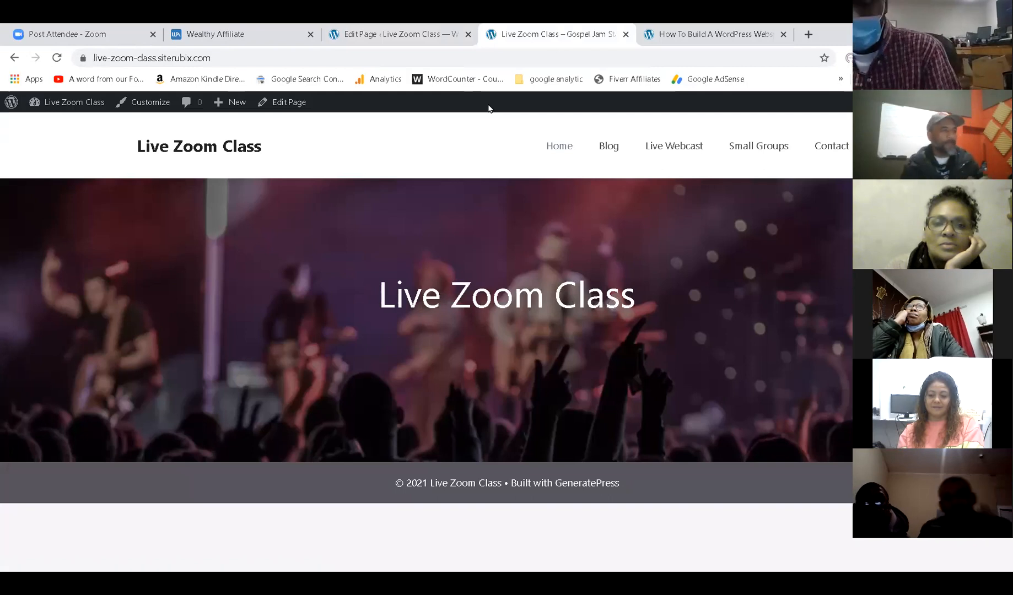
click(728, 33)
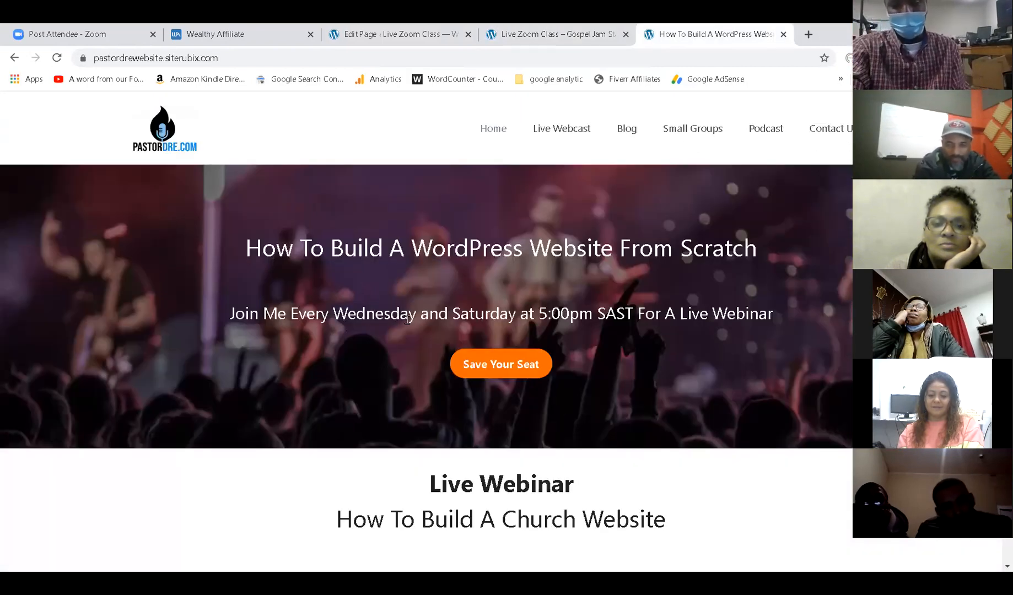
click(514, 36)
click(395, 32)
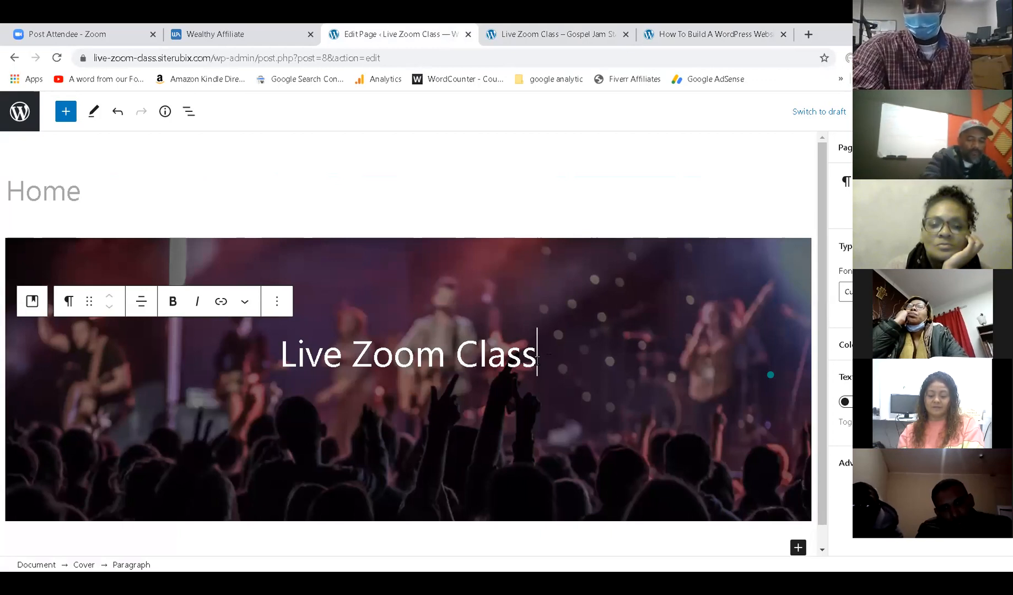
Add the subtitle 'The Coolest Class On The Internet' below the cover title and center it.
key(Return)
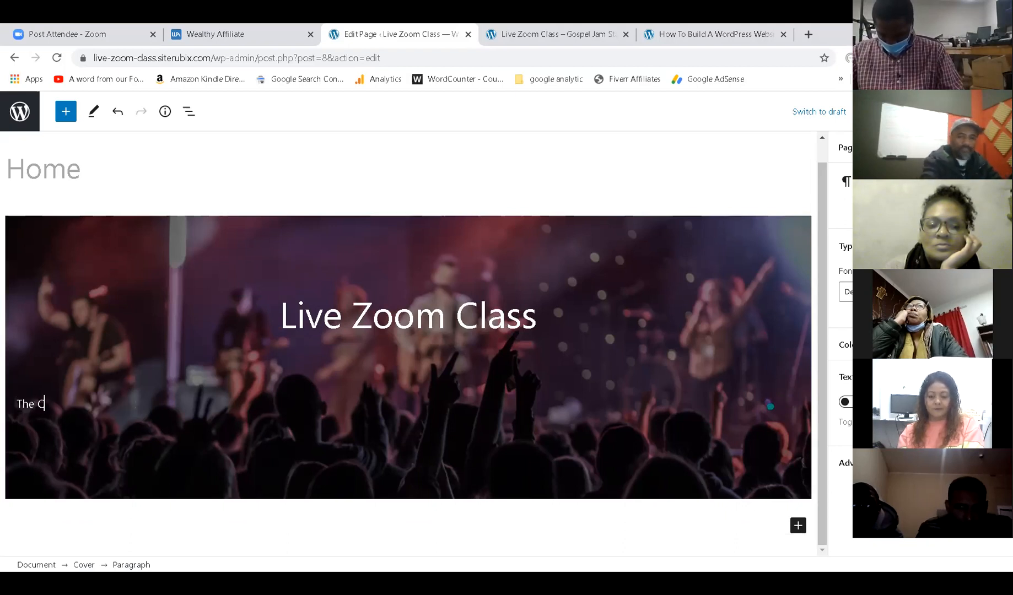
text(est Class)
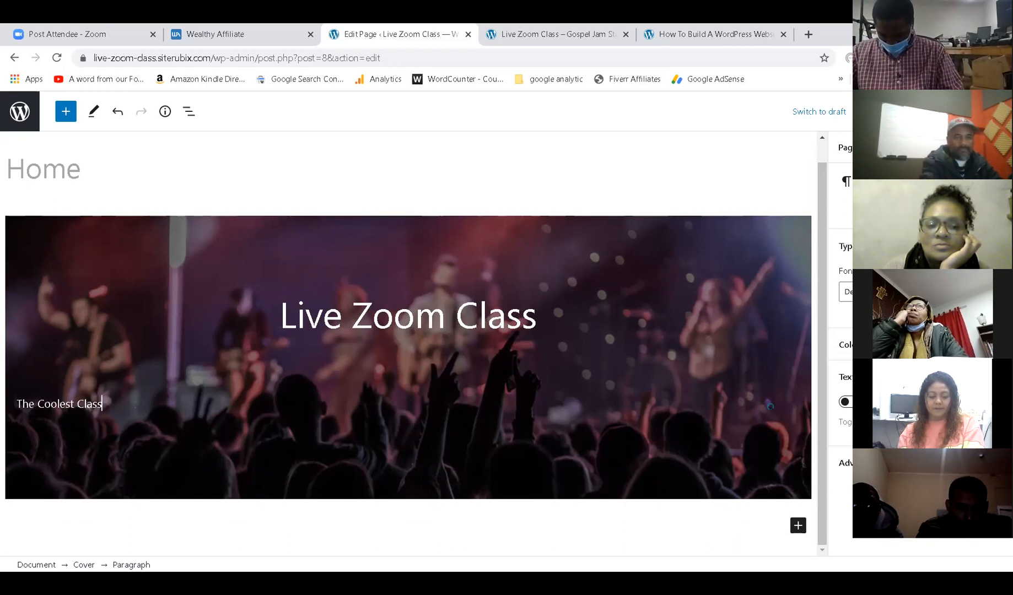
text(he Internet)
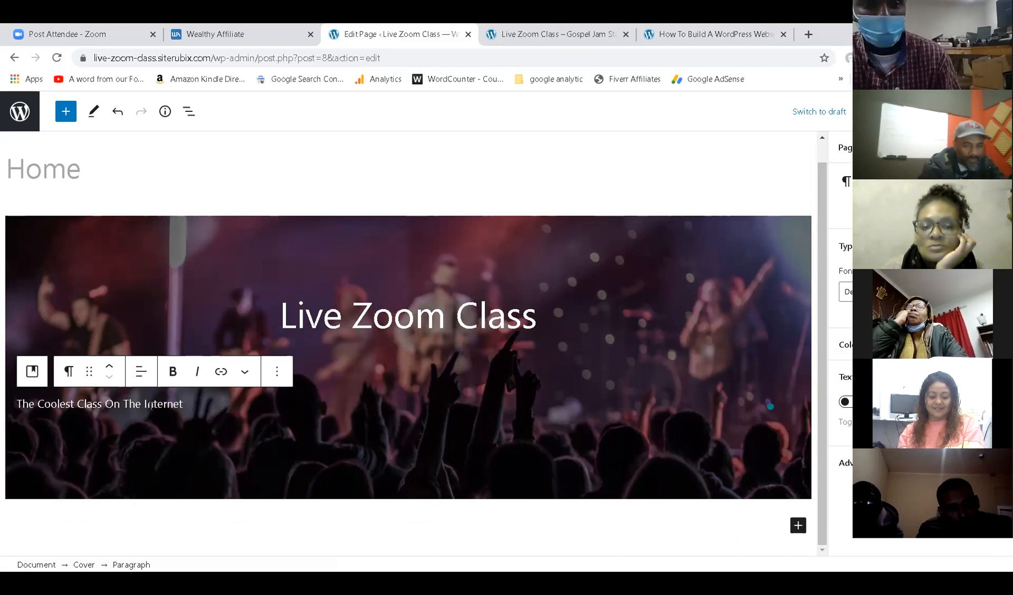
click(139, 374)
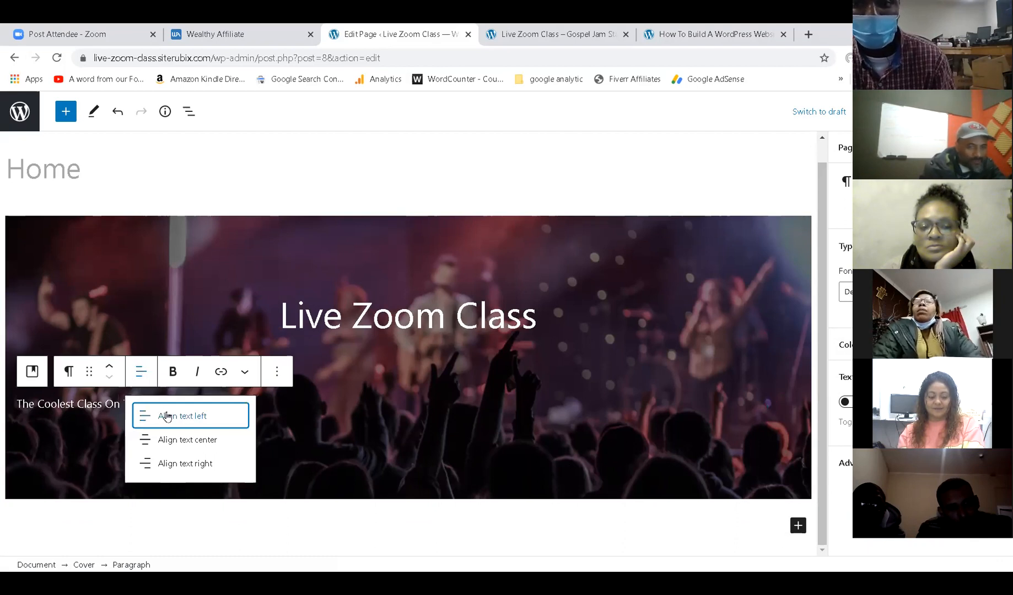
click(172, 440)
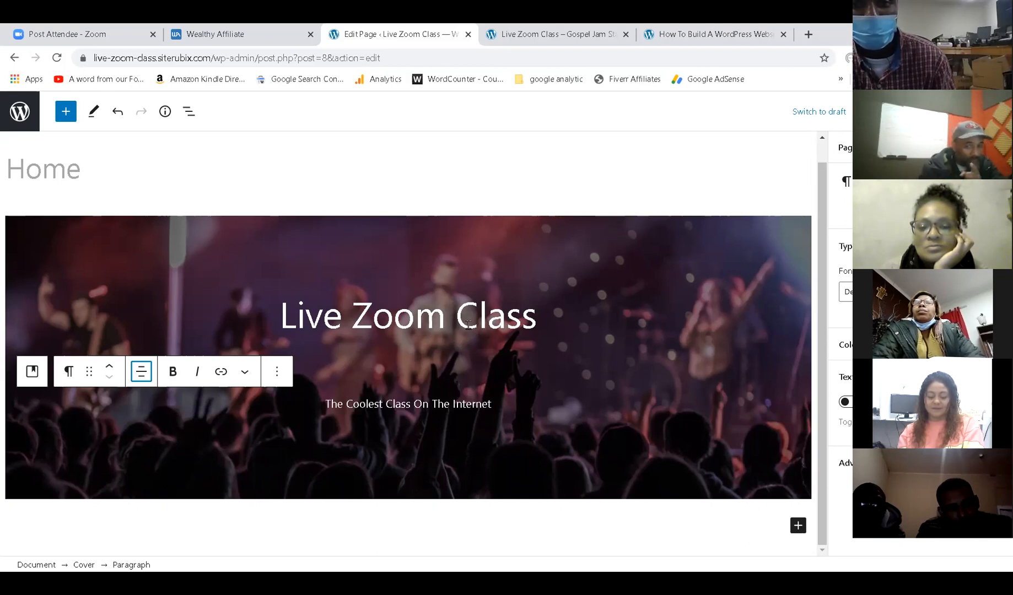
Make the subtitle's font size Large, then replace it with a custom value.
click(449, 404)
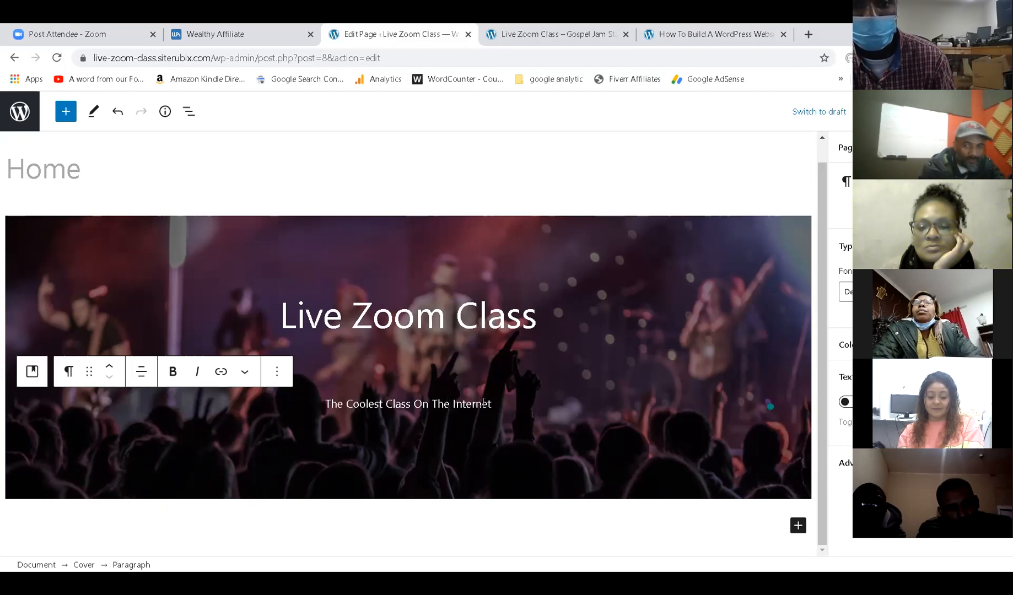
click(846, 292)
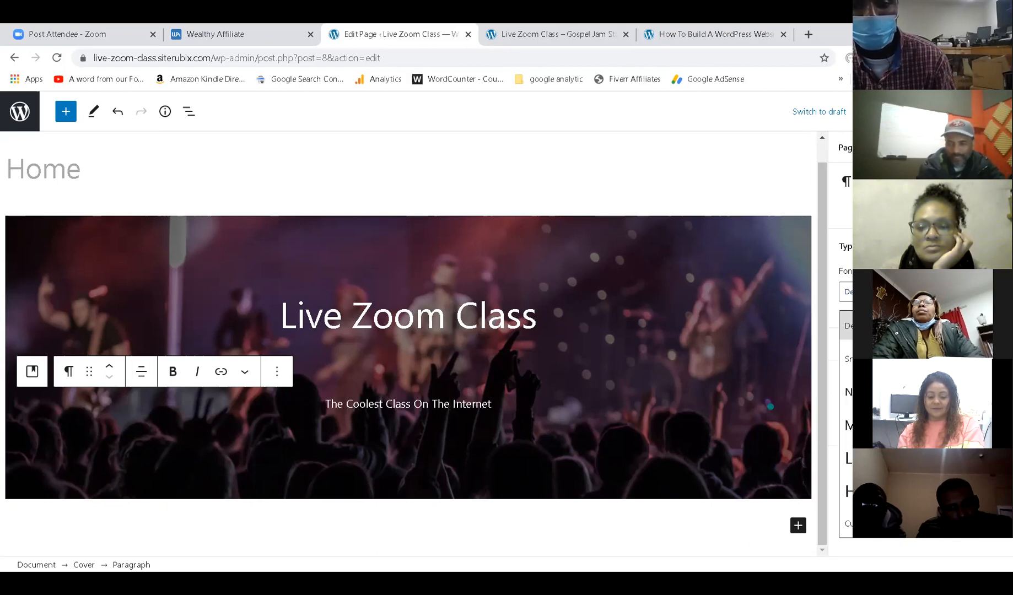
click(847, 458)
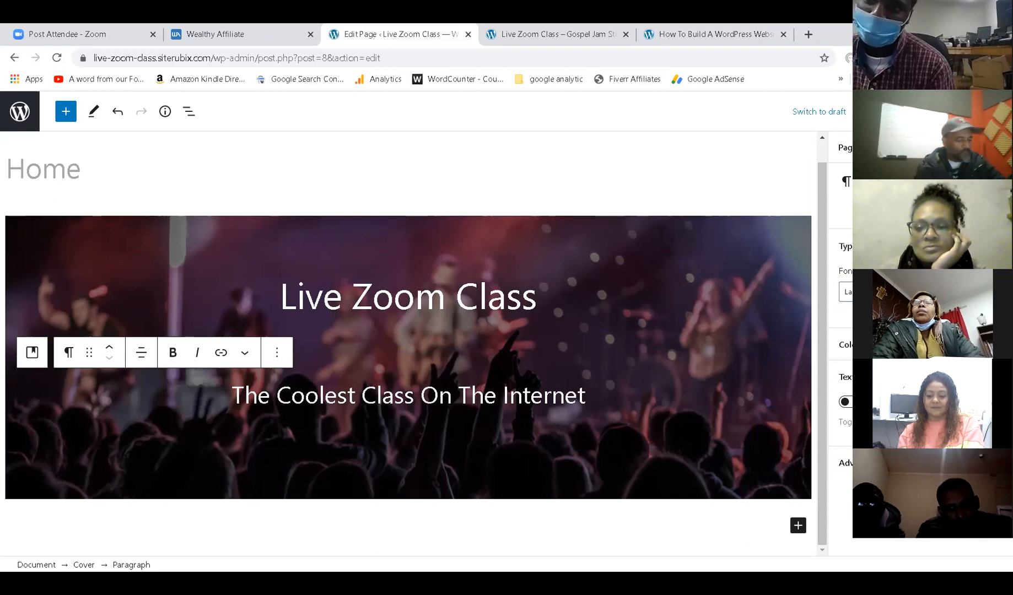
key(BackSpace)
text(5)
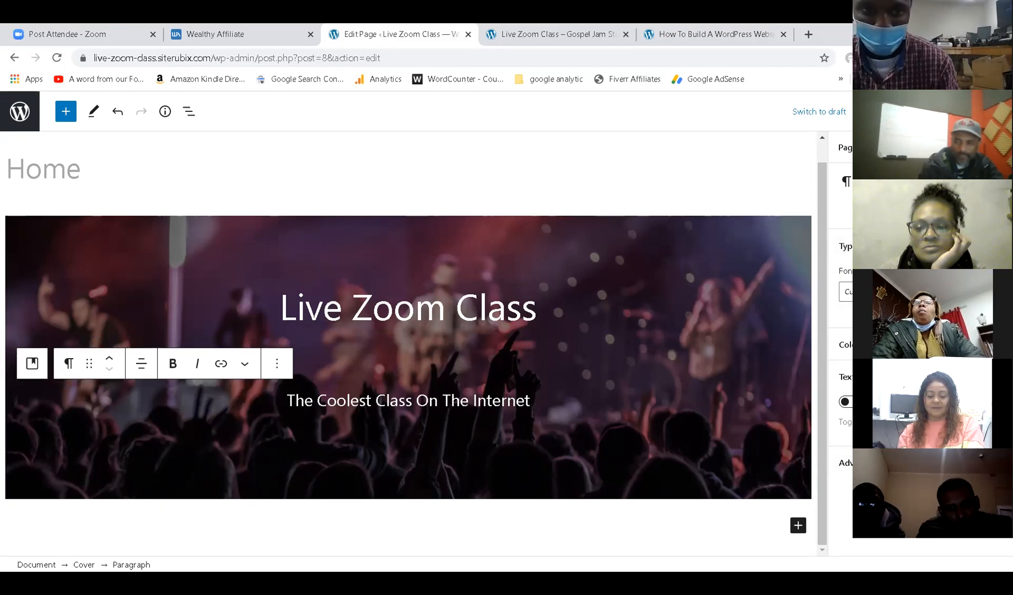
Reload the live site to see the subtitle and compare it with the reference site's cover.
click(551, 34)
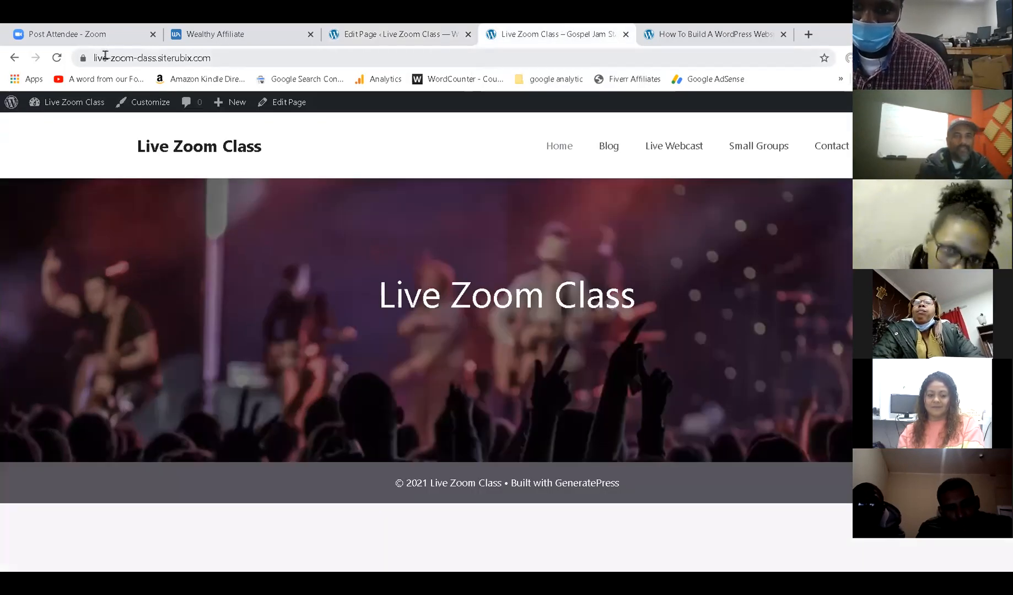
click(57, 55)
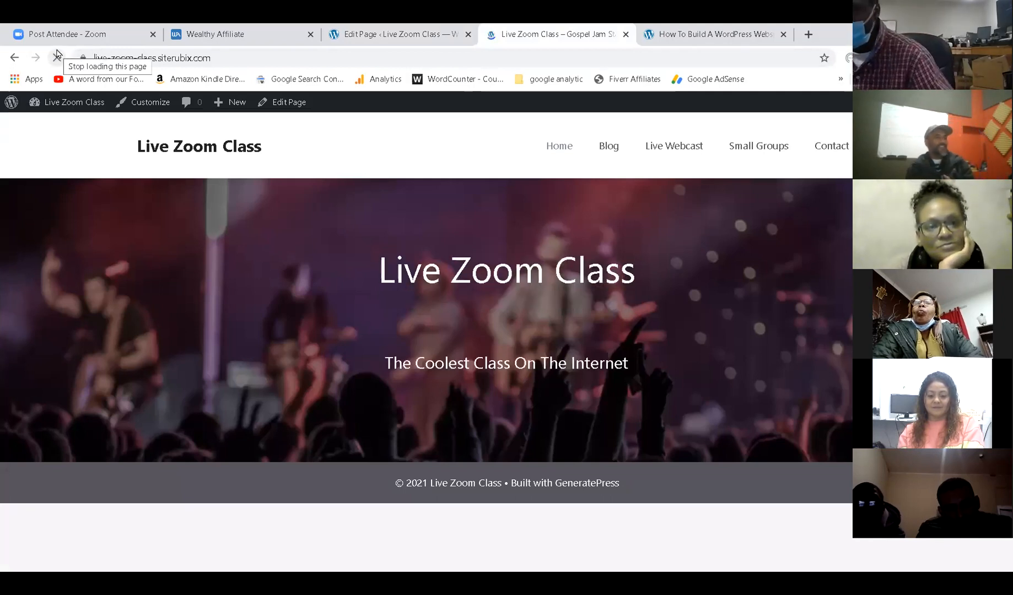
click(733, 28)
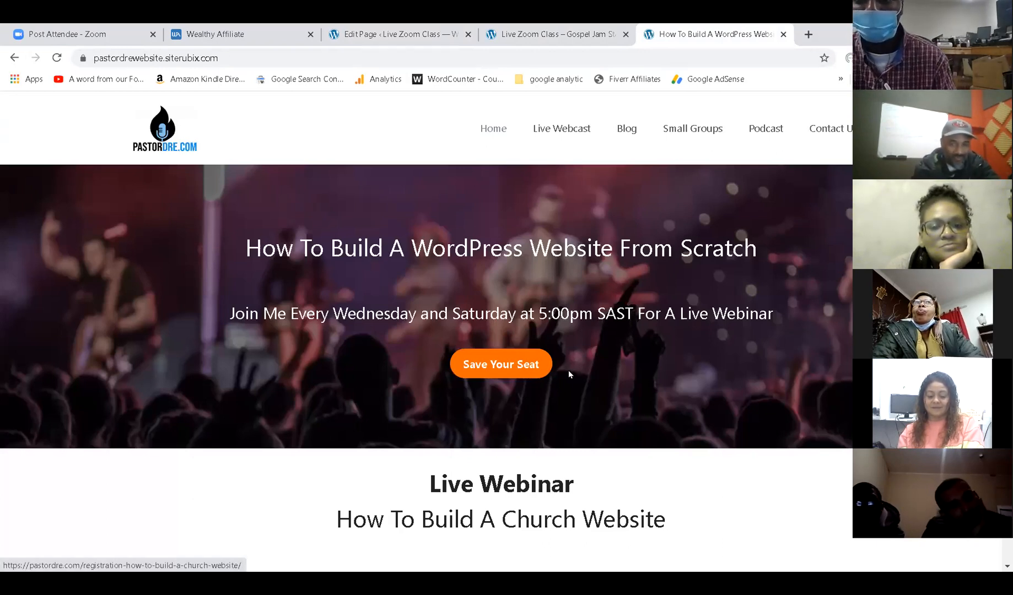
click(551, 34)
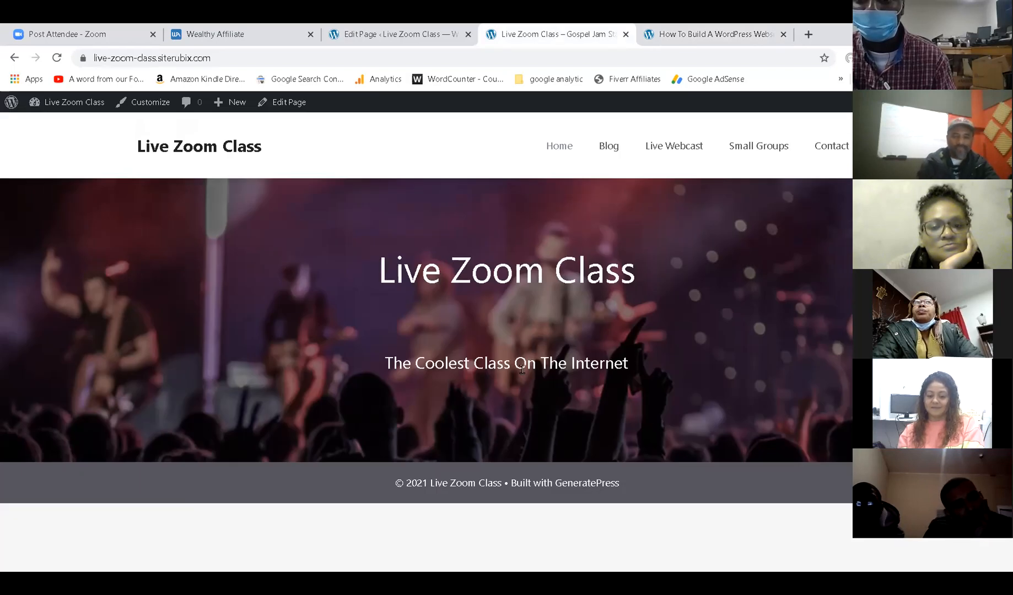
click(362, 35)
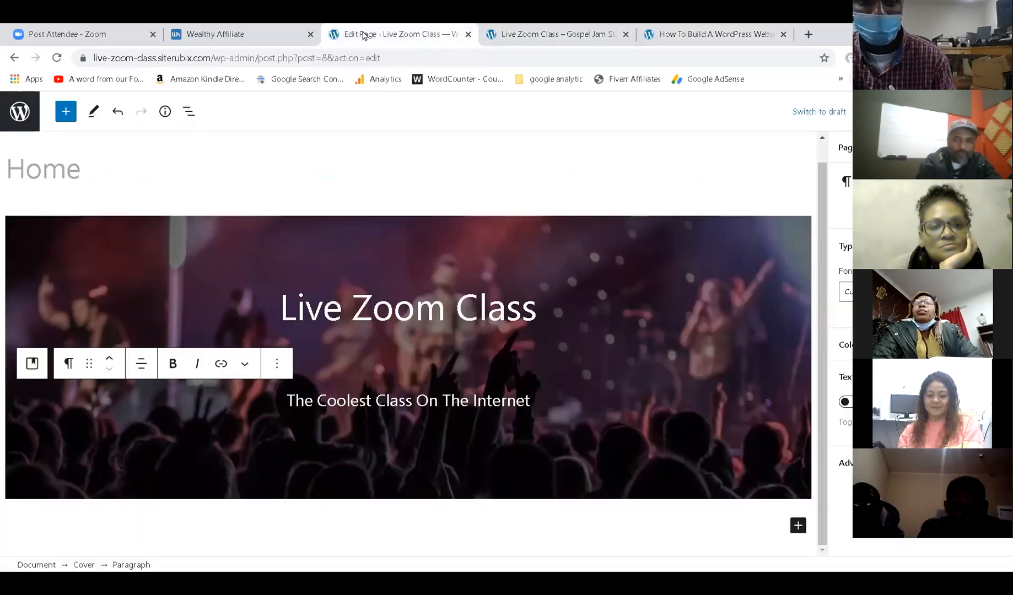
Insert a Buttons block into the cover below the subtitle, found by searching 'button'.
click(549, 399)
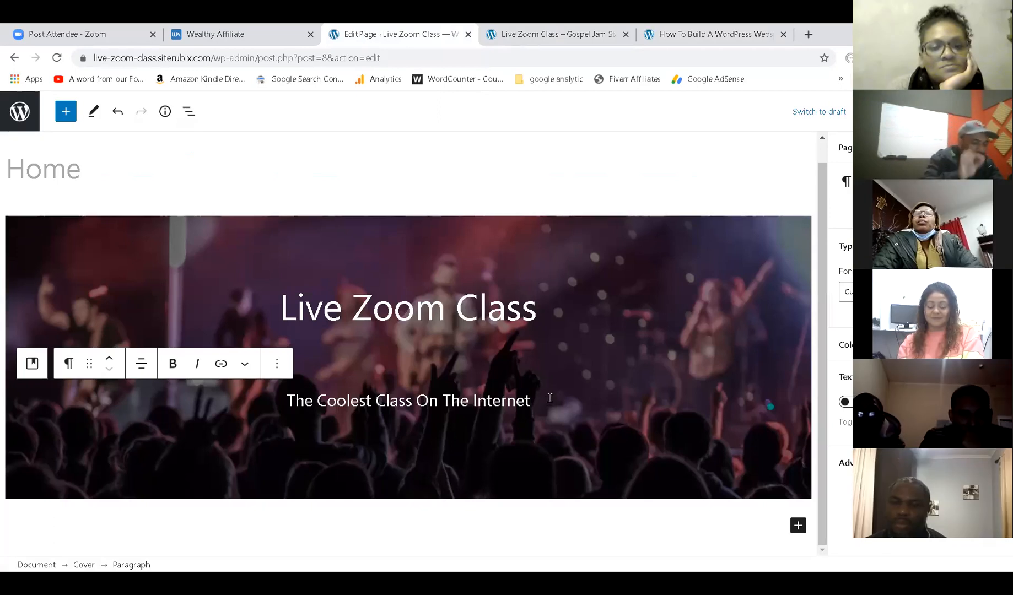
key(Return)
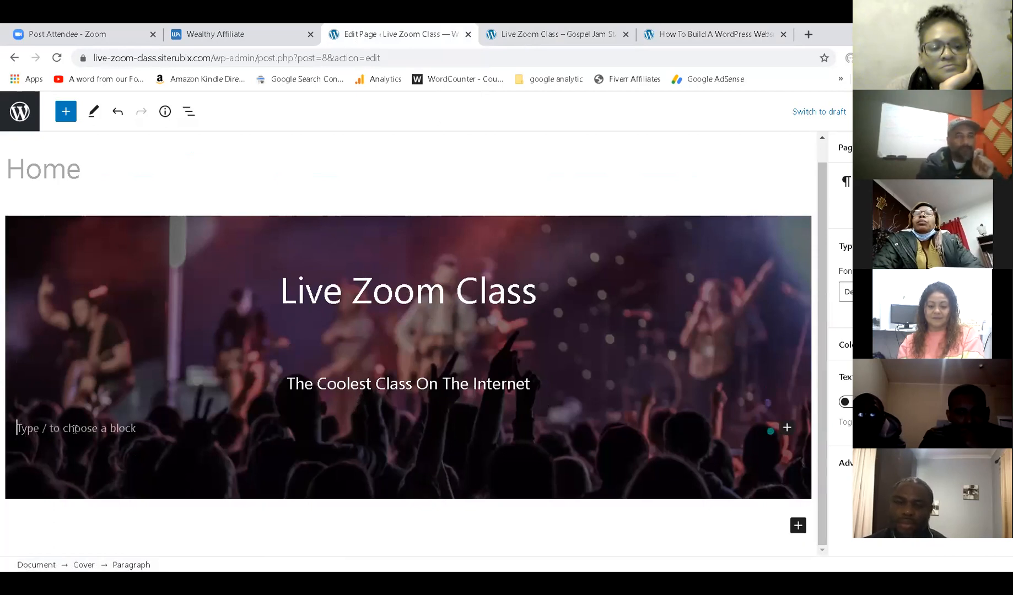
click(786, 428)
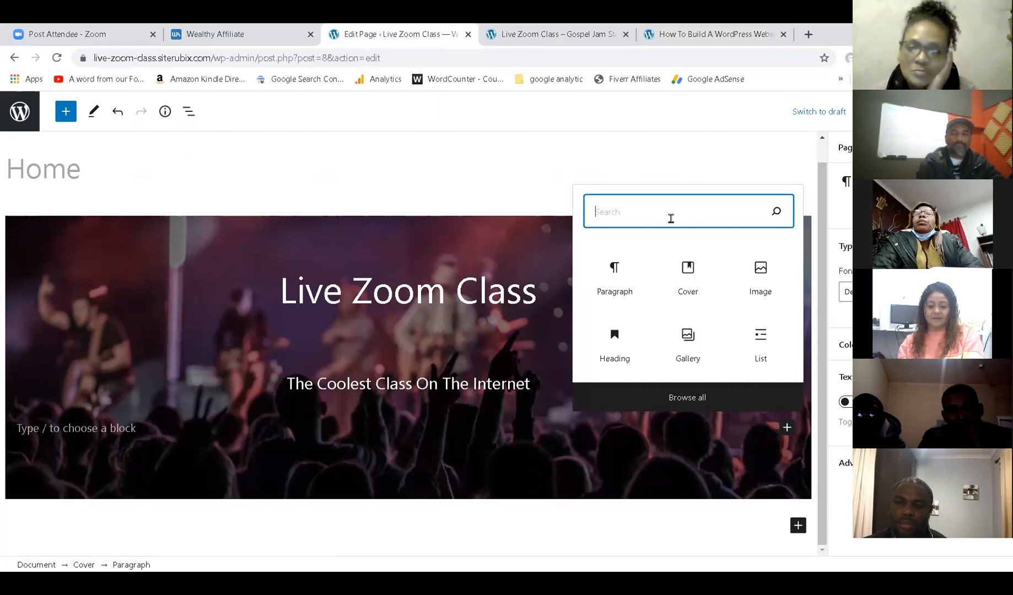
text(button)
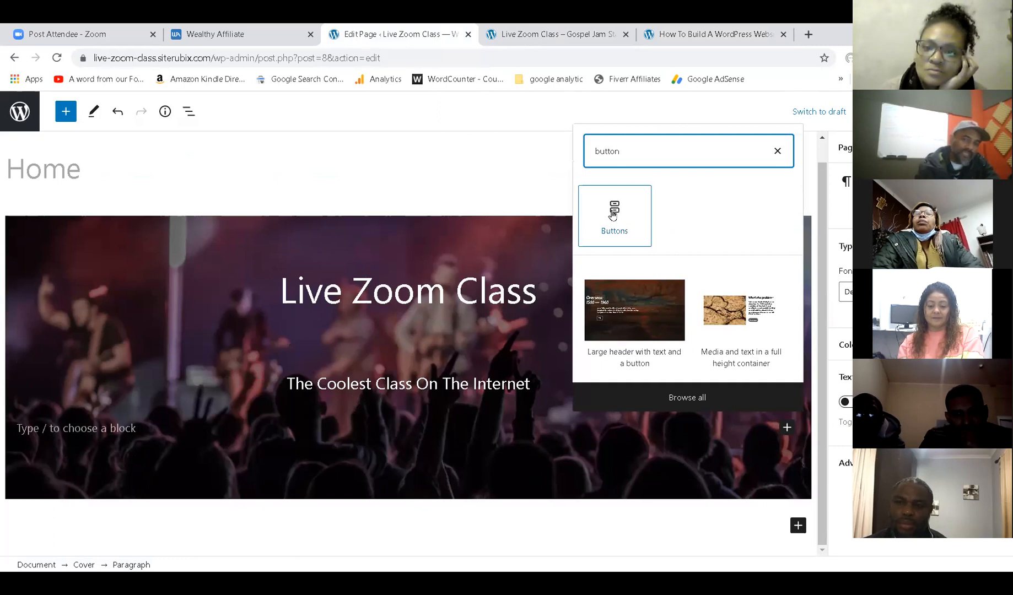
click(612, 216)
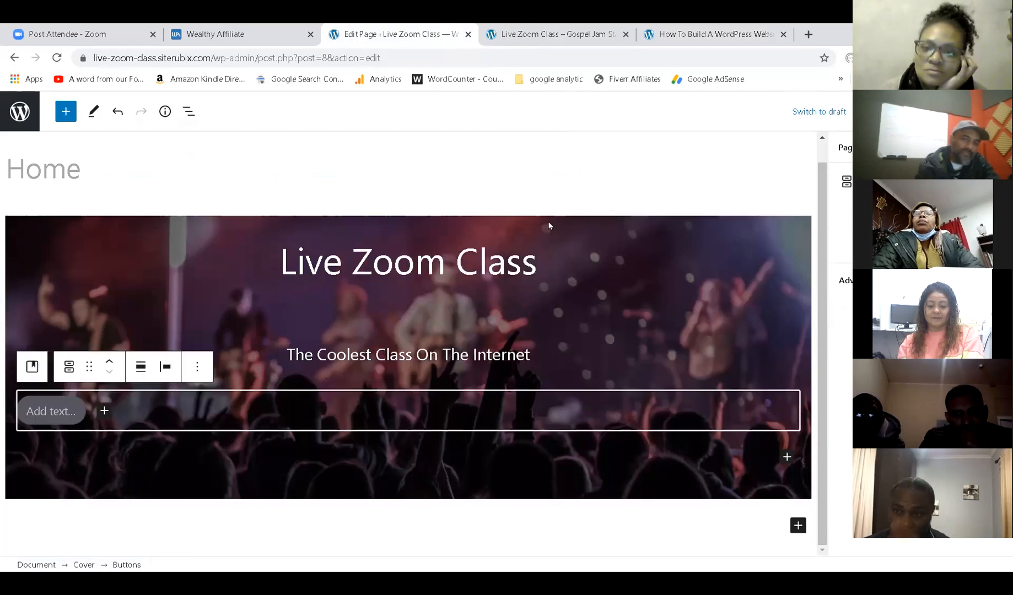
Label the button 'View Live Class' and save the page with Ctrl+S.
click(60, 423)
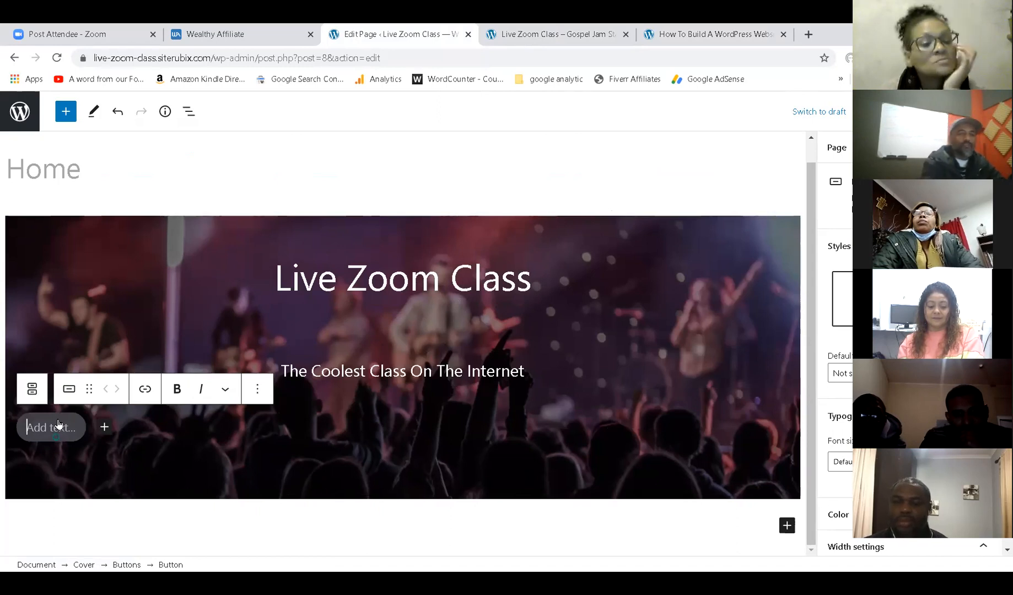
text(View Liv)
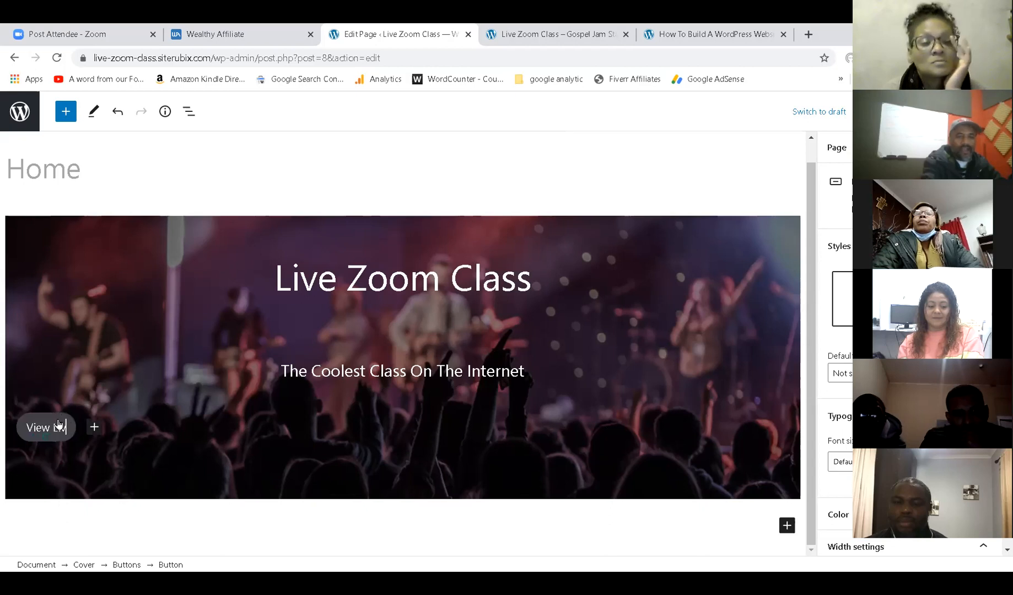
text(e Class)
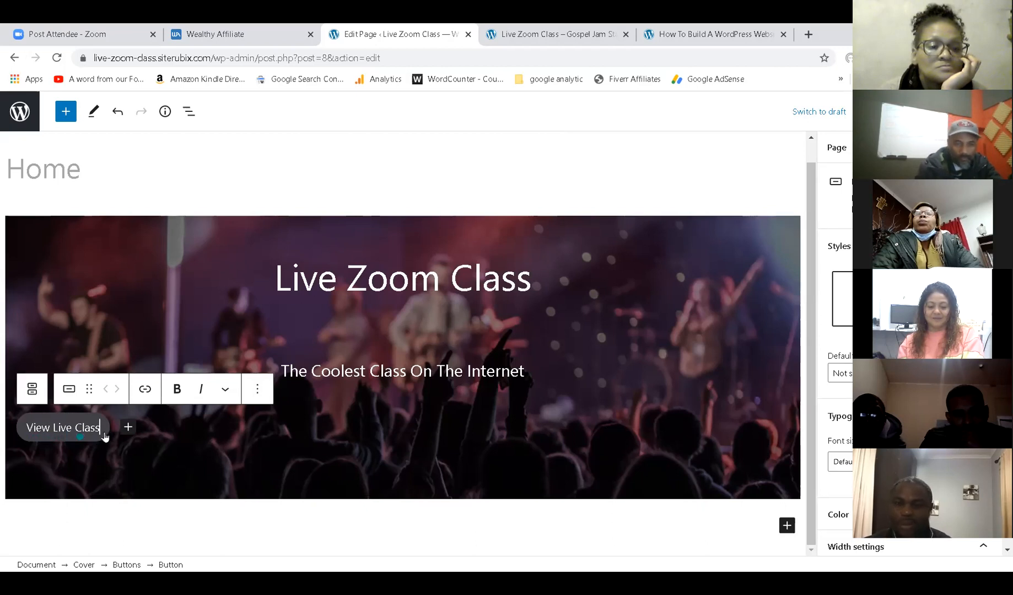
key(ctrl+s)
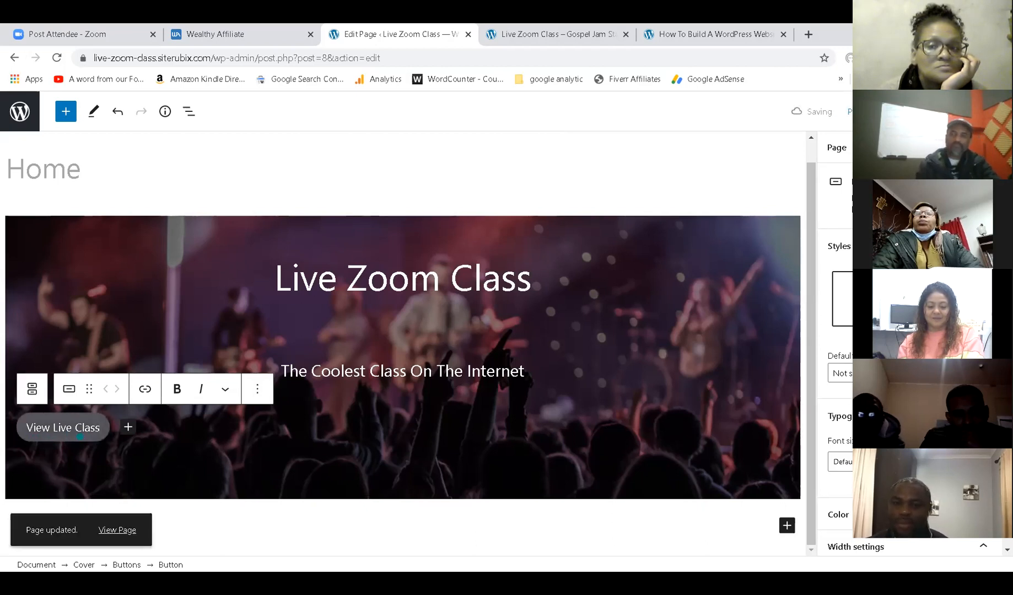
click(543, 33)
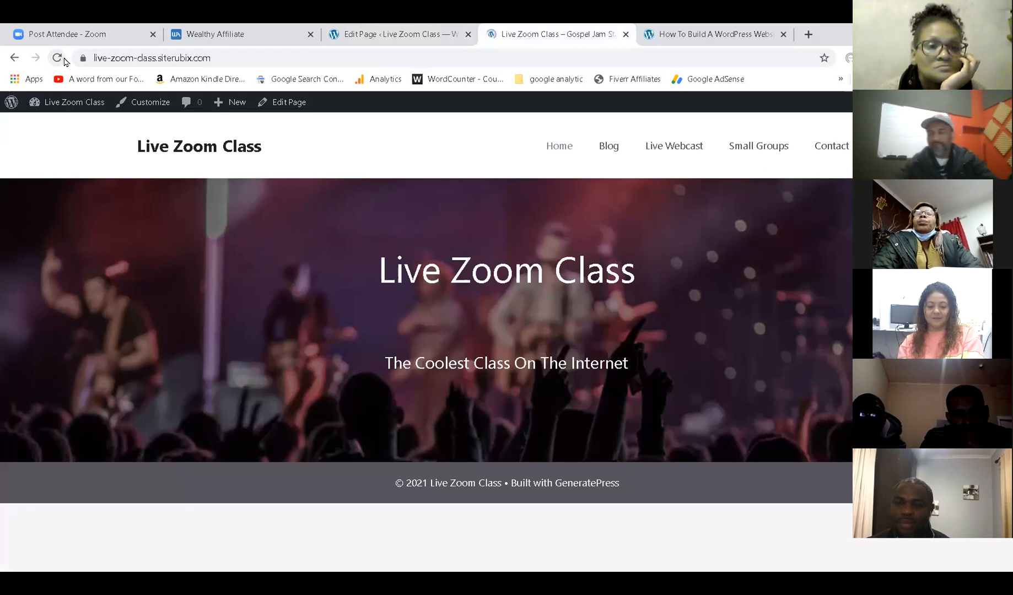
Reload the live home page to see the new button, then select the parent Buttons block in the editor.
click(64, 58)
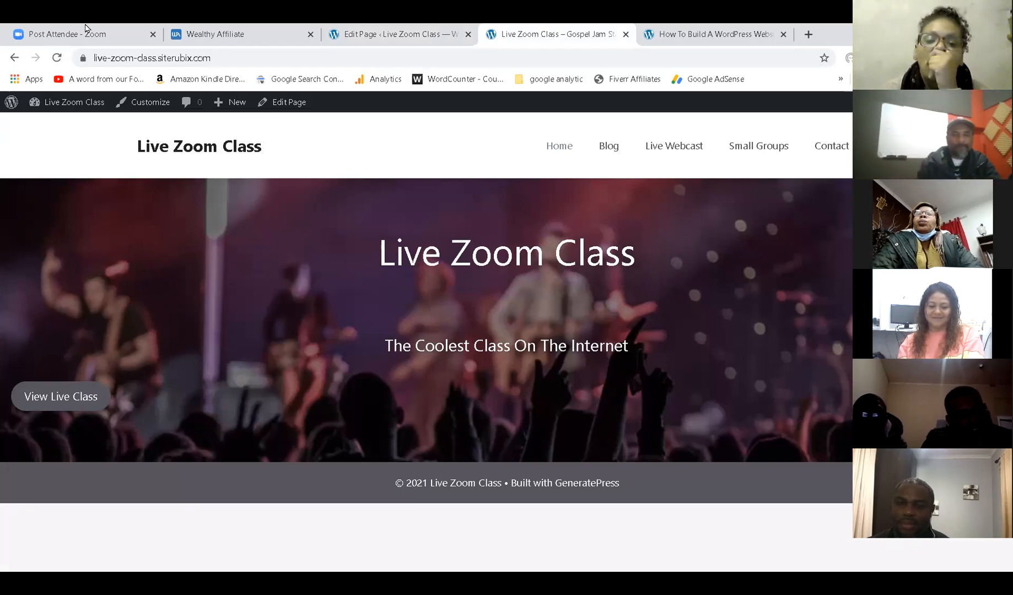
click(394, 33)
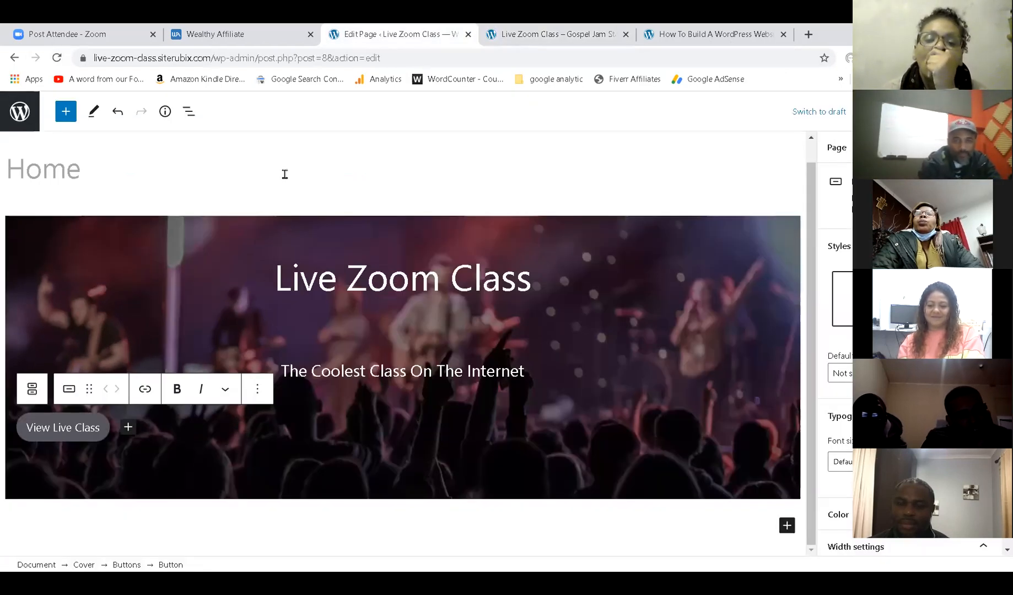
click(110, 442)
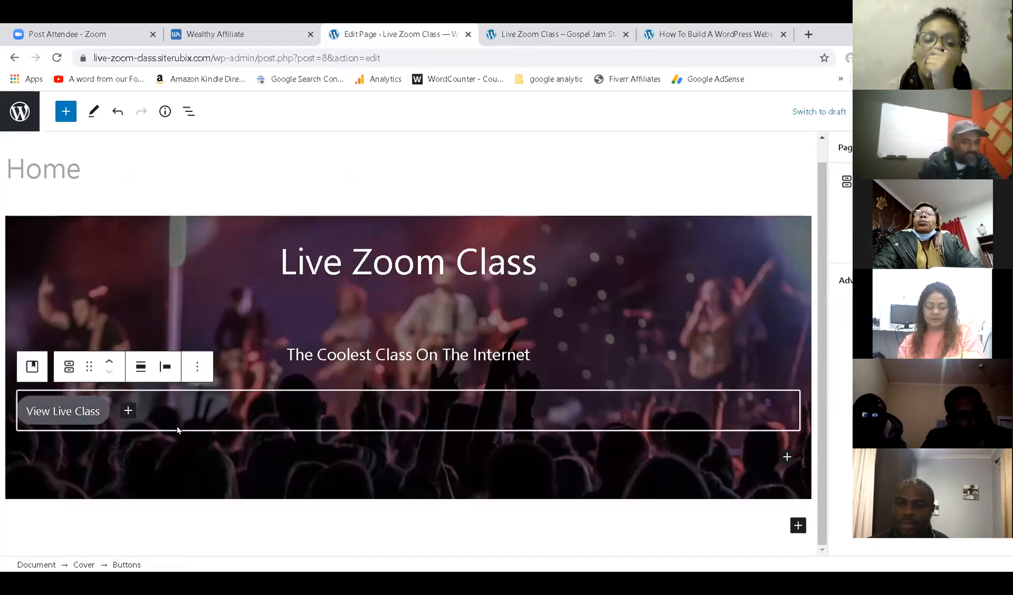
Justify the View Live Class button to the center, update, and reload the live site.
click(160, 369)
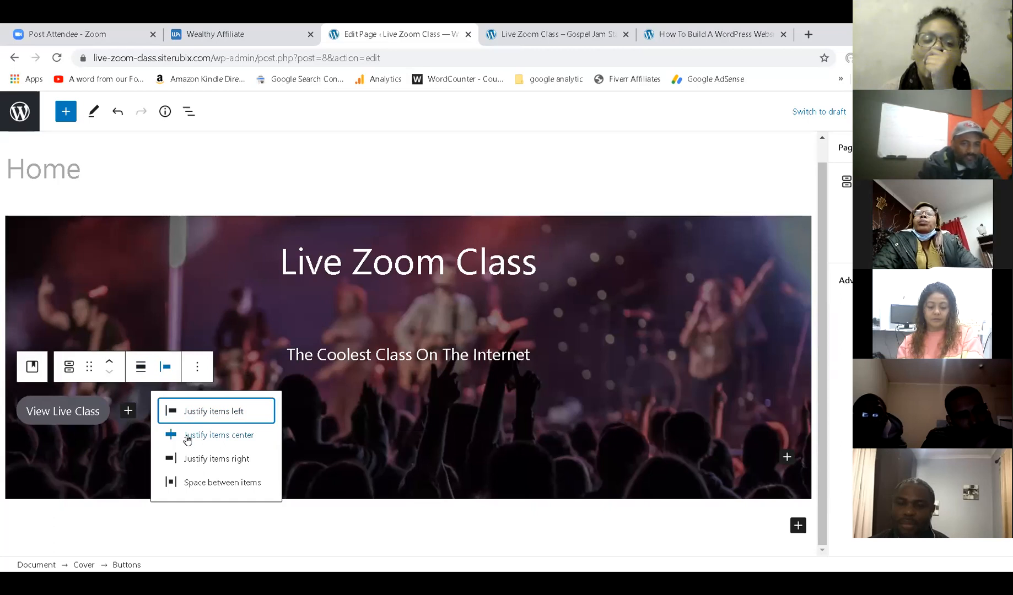
click(187, 435)
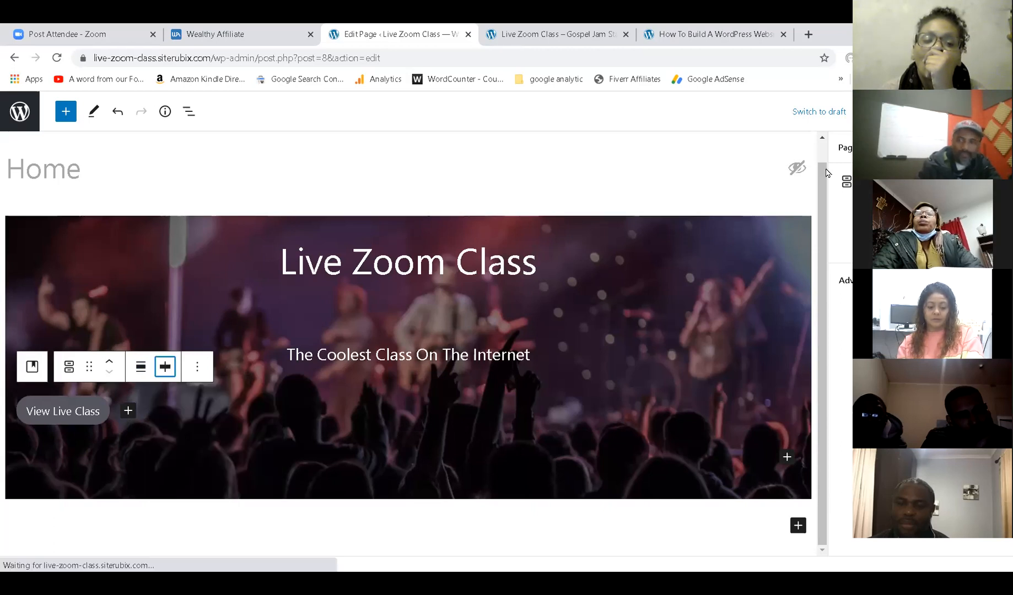
click(930, 112)
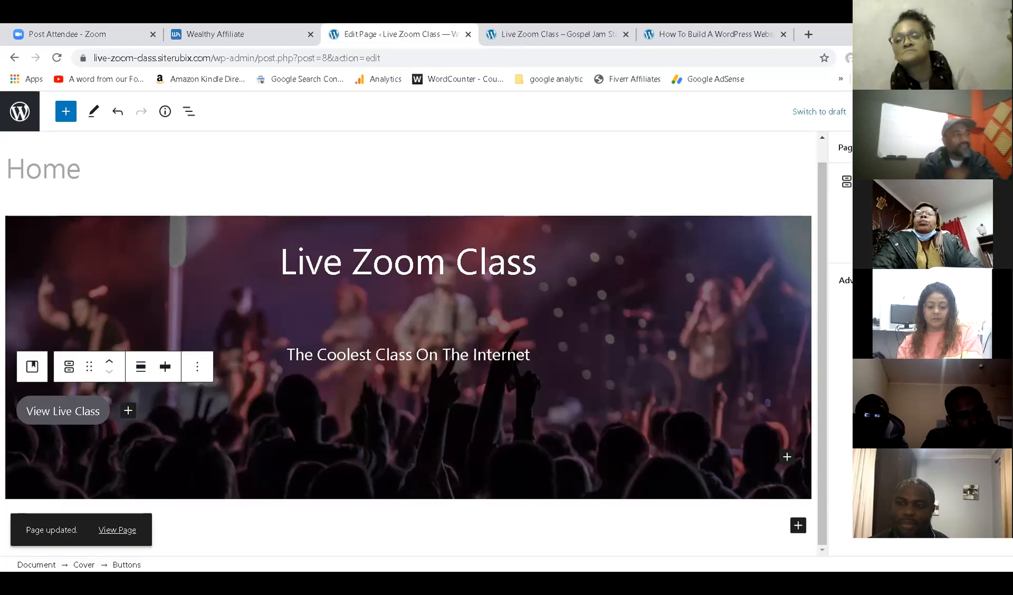
click(562, 33)
click(58, 59)
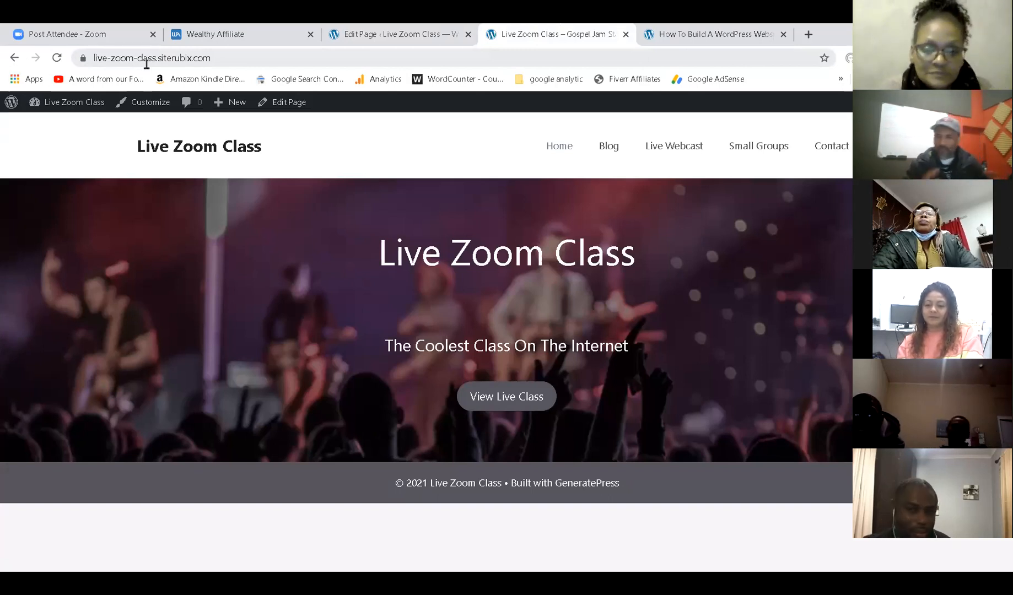
Glance at the How To Build A WordPress Website example before returning to the editor.
click(737, 31)
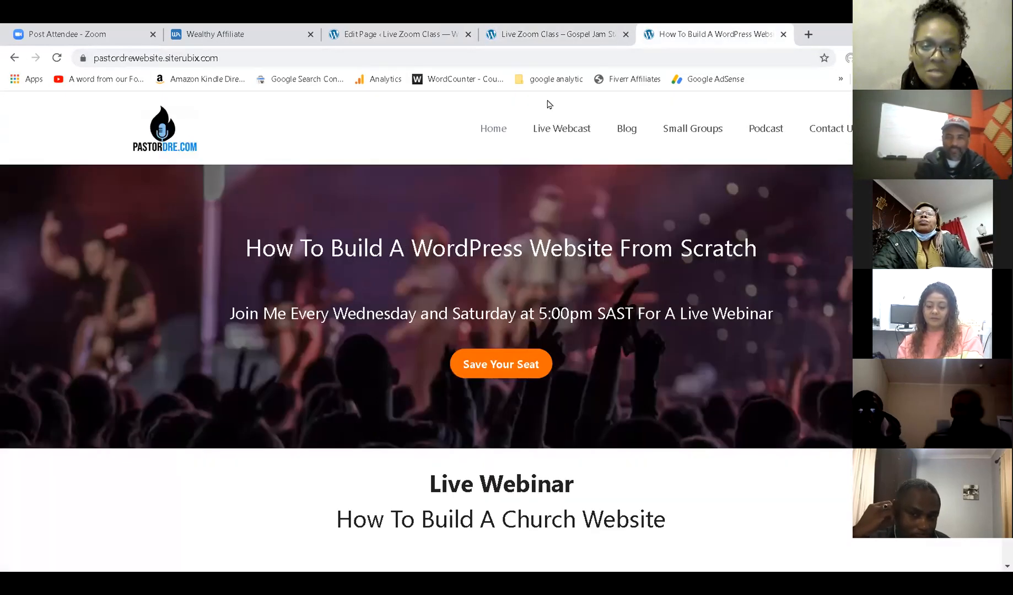
click(517, 32)
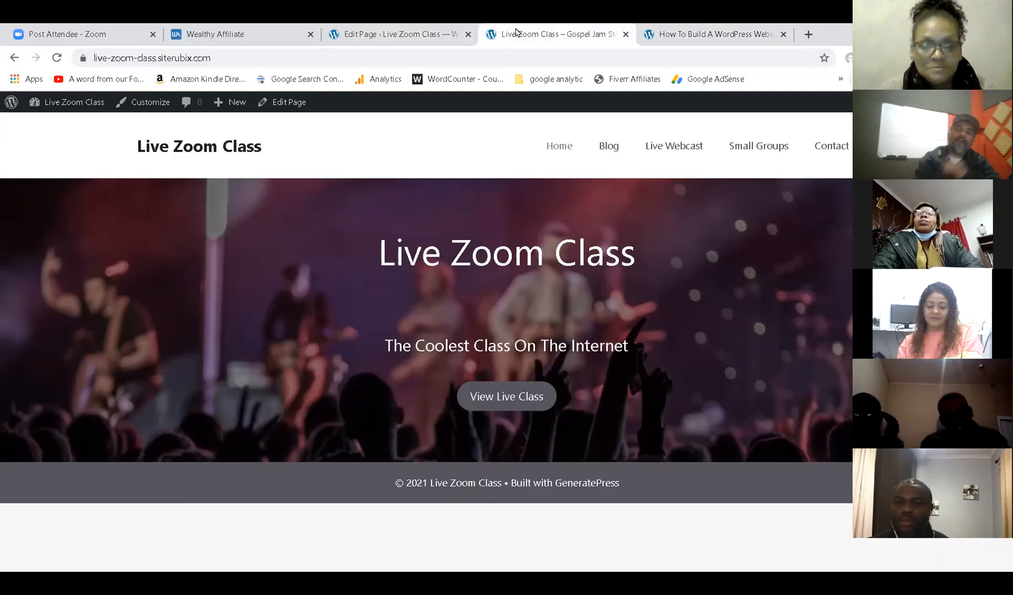
click(412, 33)
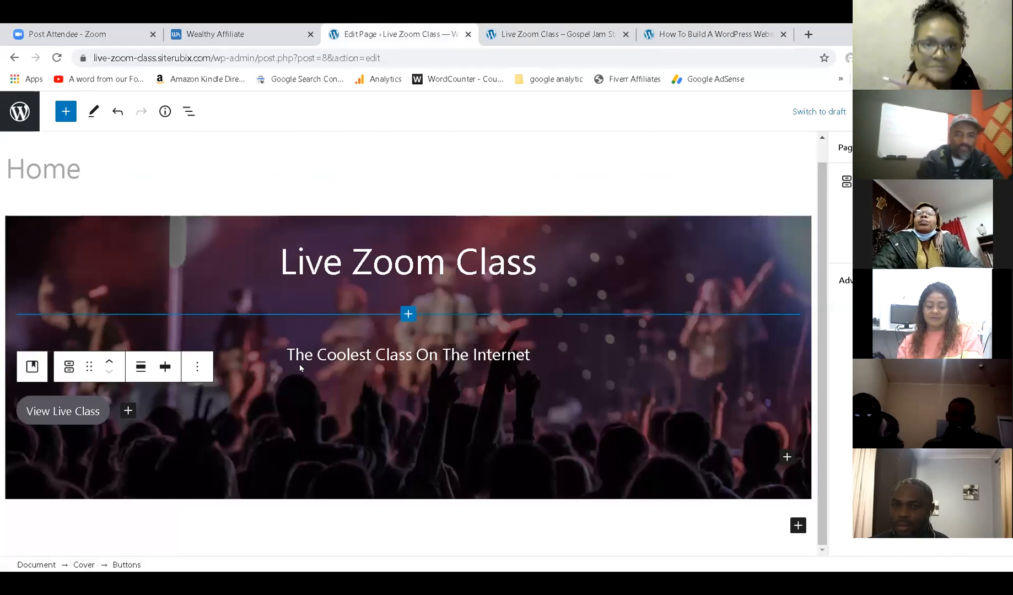
Give the View Live Class button a red background color and save the page.
click(100, 423)
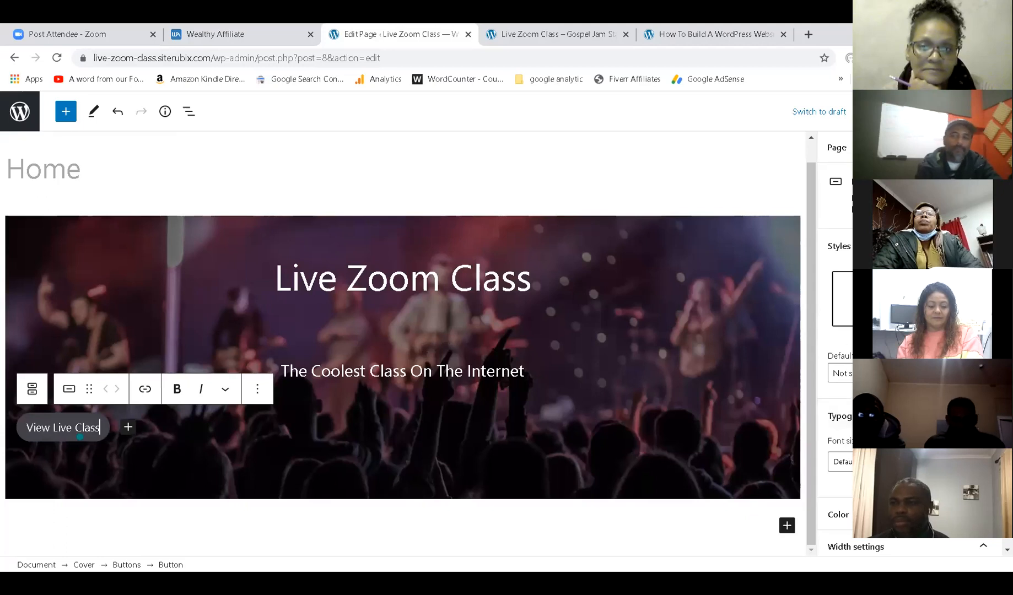
scroll(834, 352, down, 2)
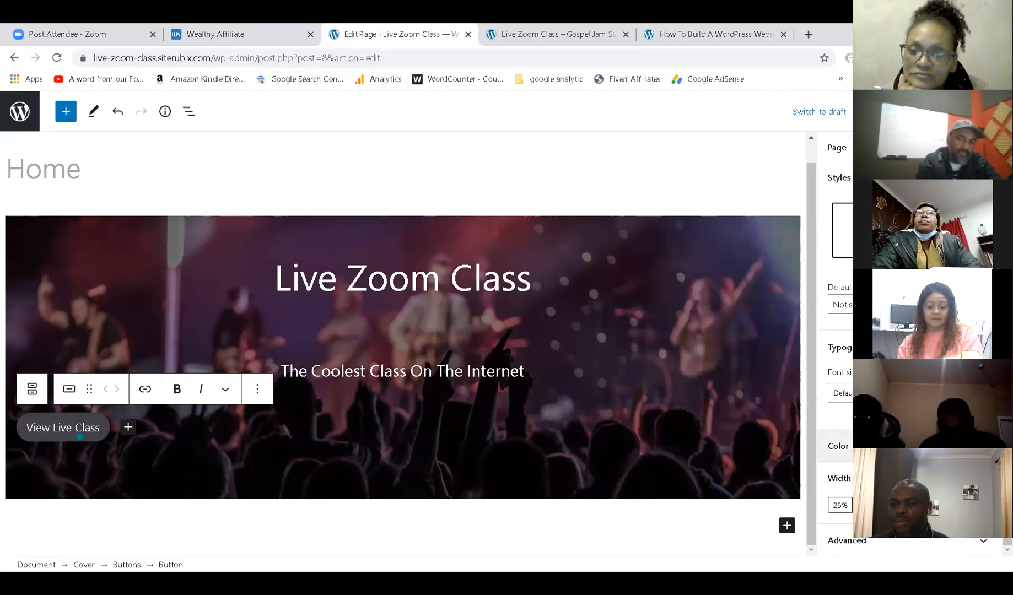
click(836, 445)
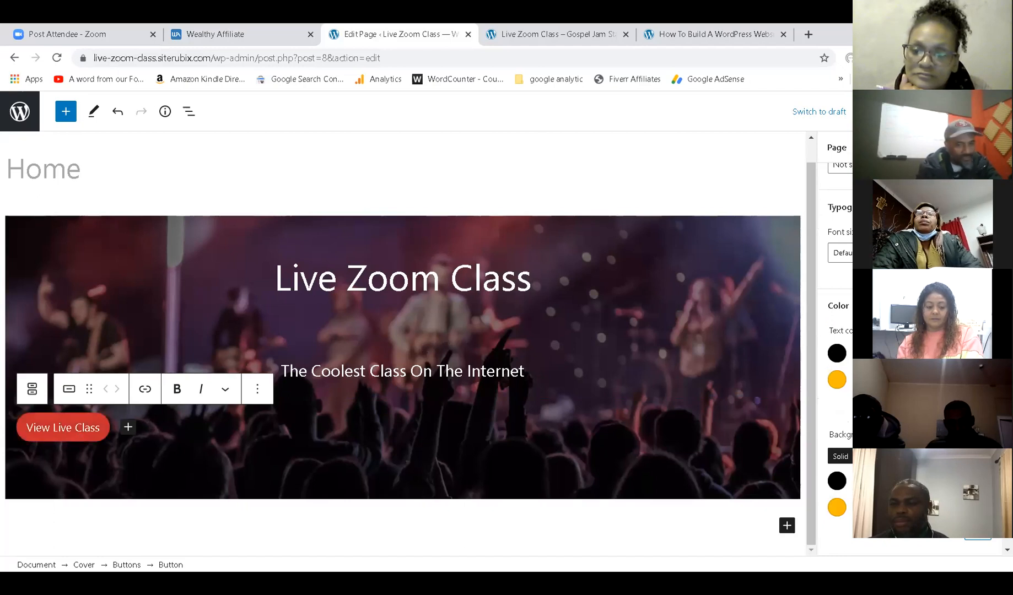
key(ctrl+s)
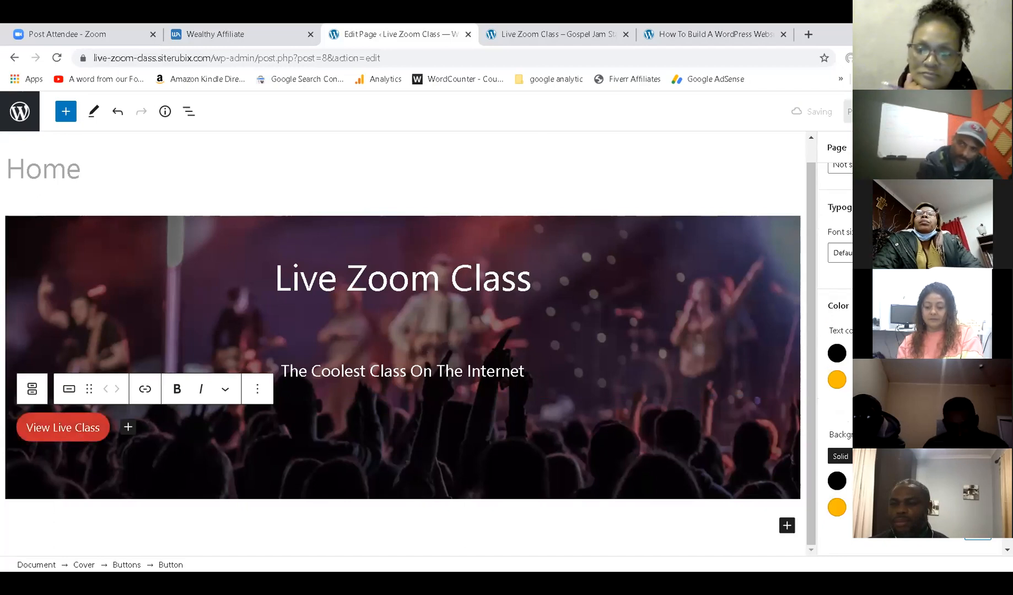
Reload the live site to check the red View Live Class button, then view the How To Build A WordPress Website page.
click(591, 29)
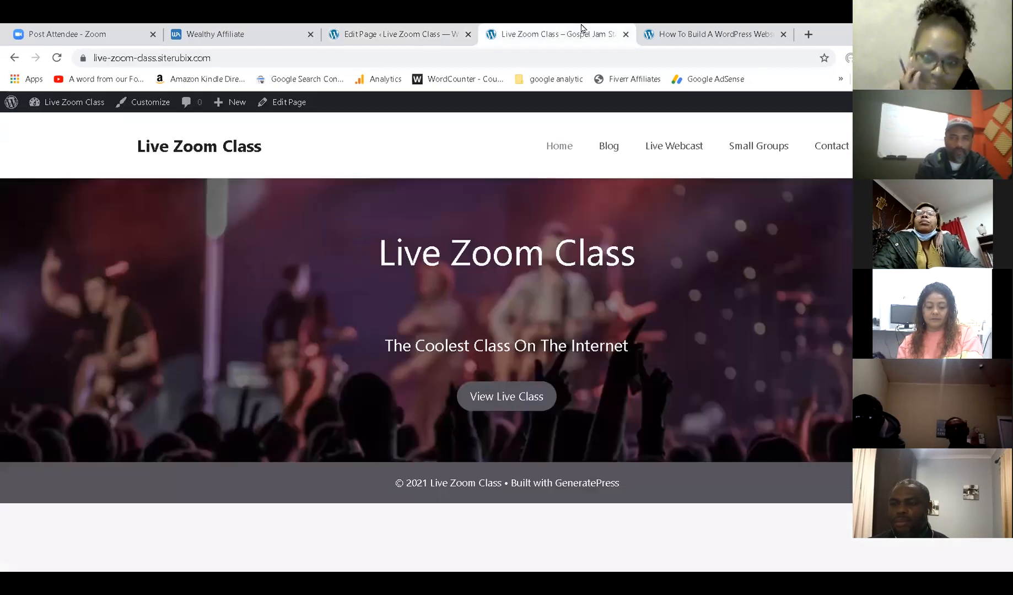
click(57, 59)
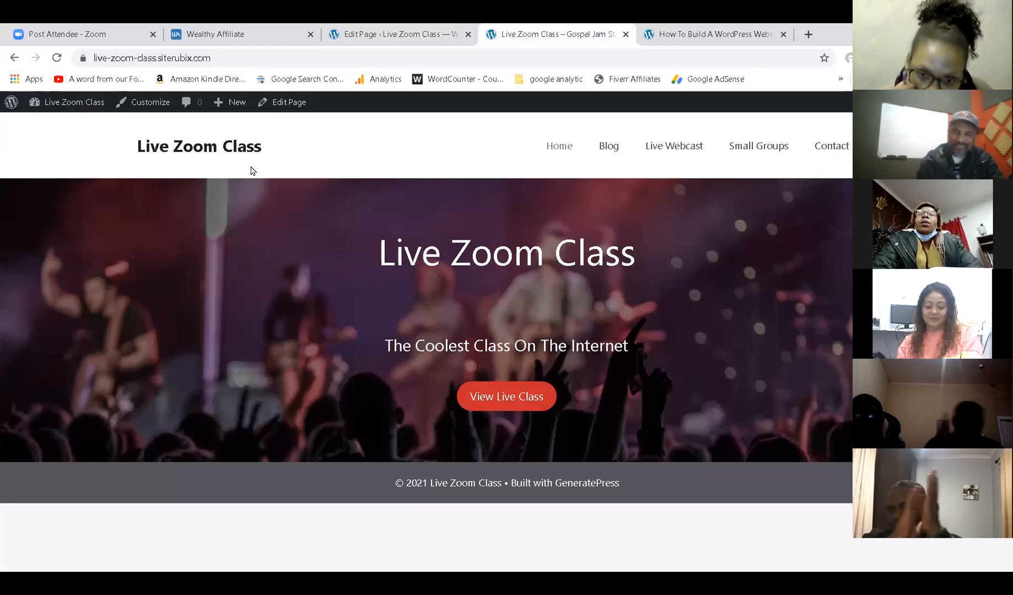
click(690, 33)
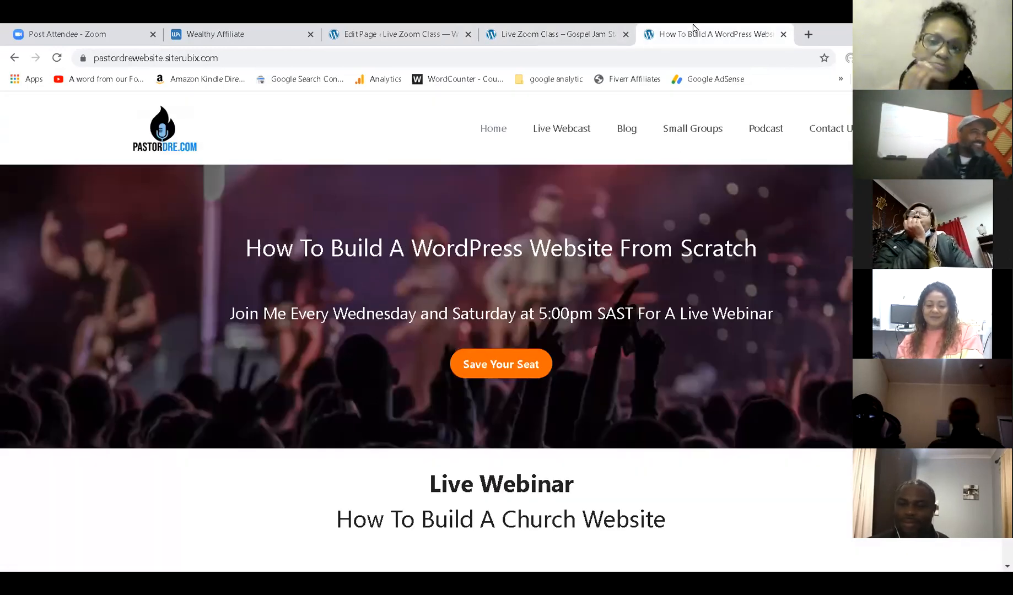
Compare the Live Zoom Class live site against the reference website, then return to the Home page editor.
click(517, 31)
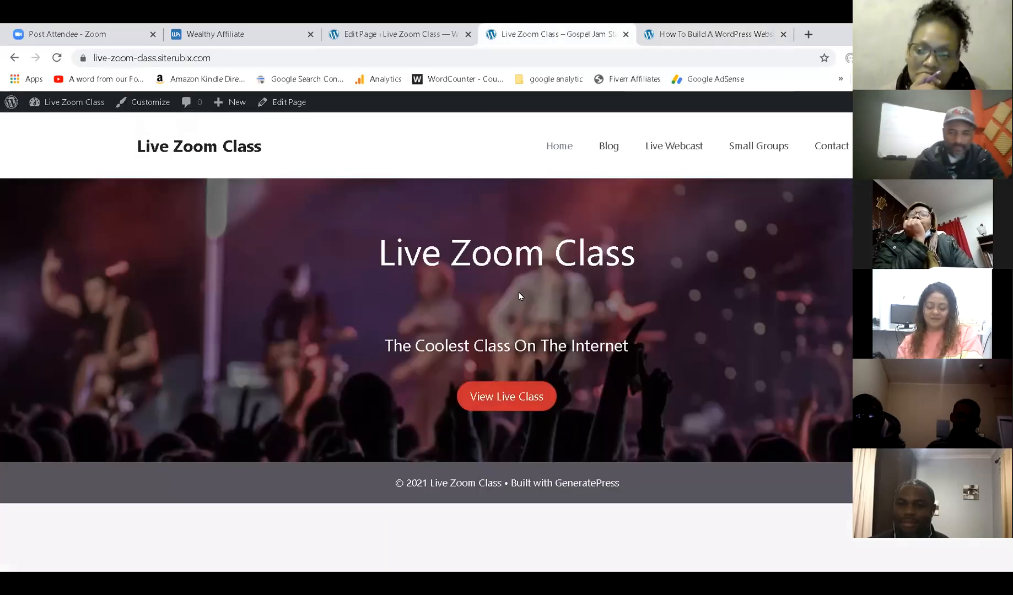
click(684, 35)
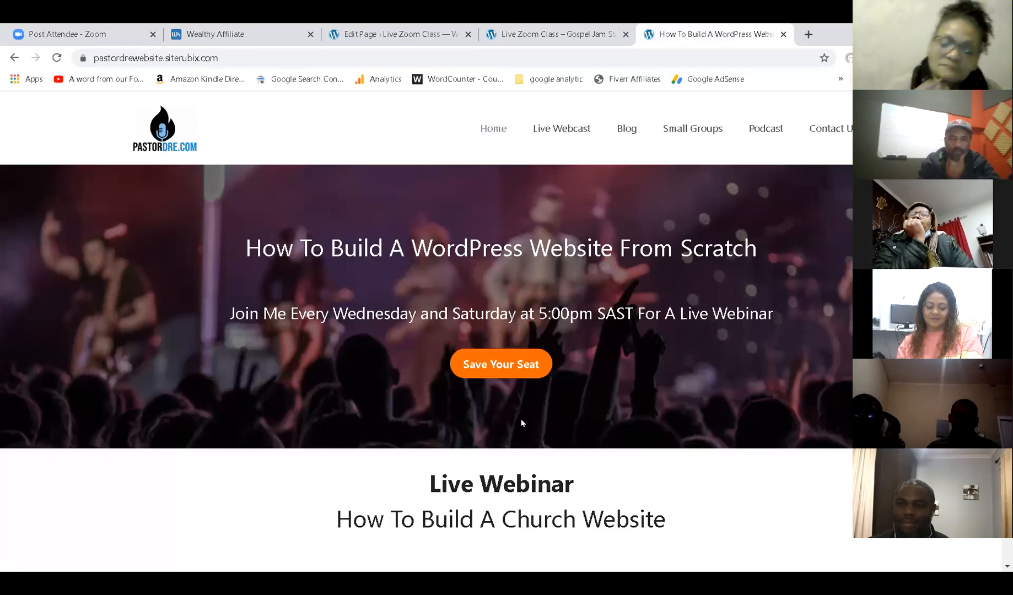
scroll(522, 423, down, 2)
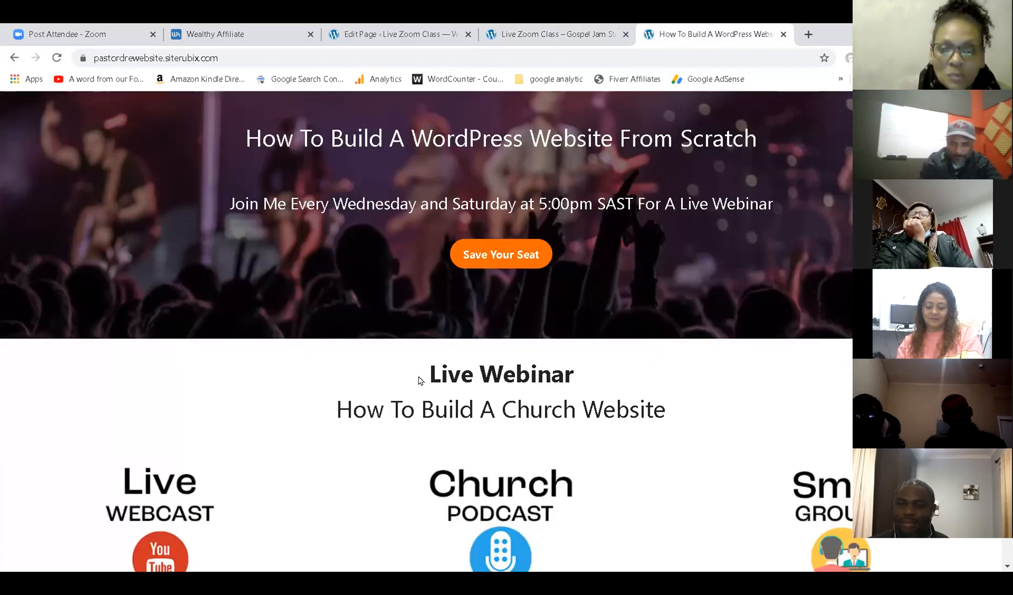
click(502, 35)
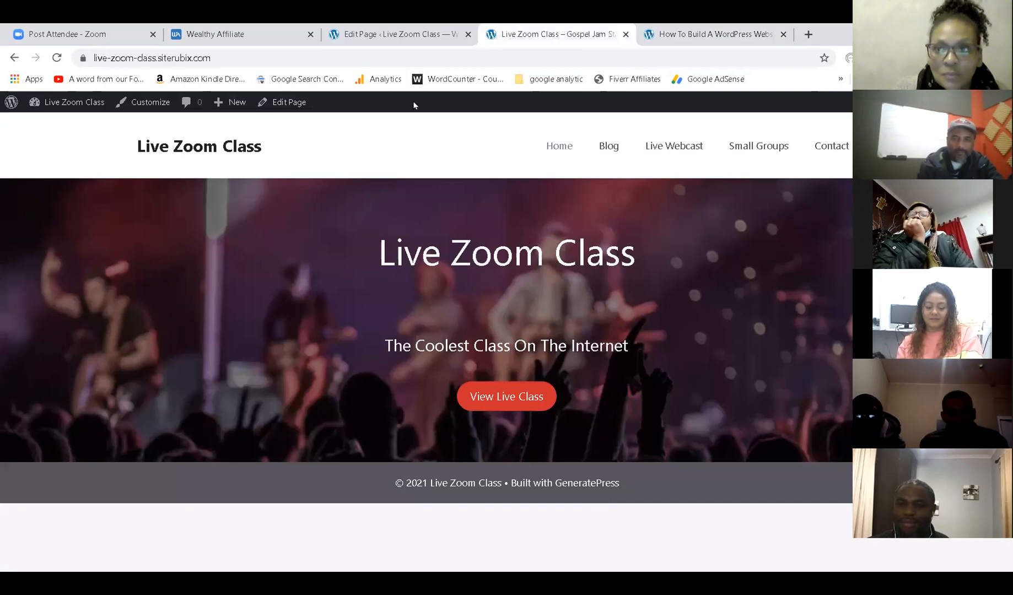
click(402, 33)
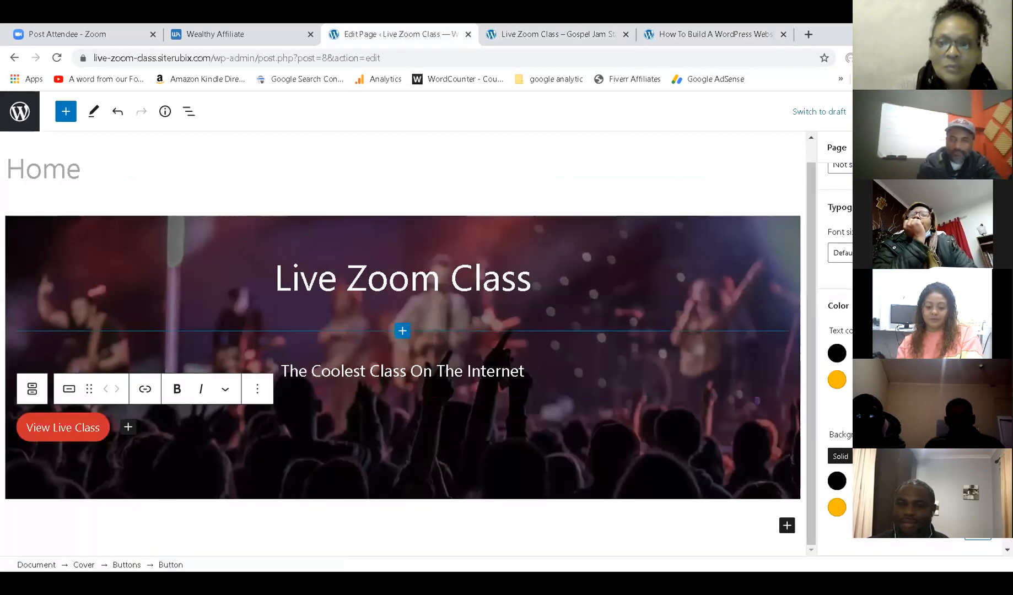
Add a Heading block below the cover reading 'Live Zoom Classes Every Wednesday'.
key(ctrl+shift+comma)
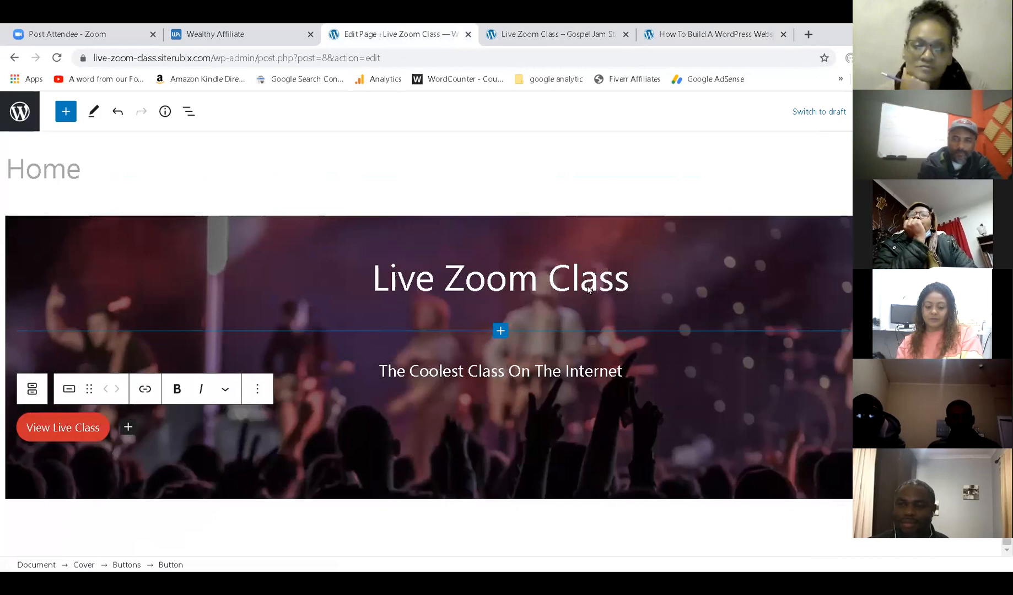
key(ctrl+shift+comma)
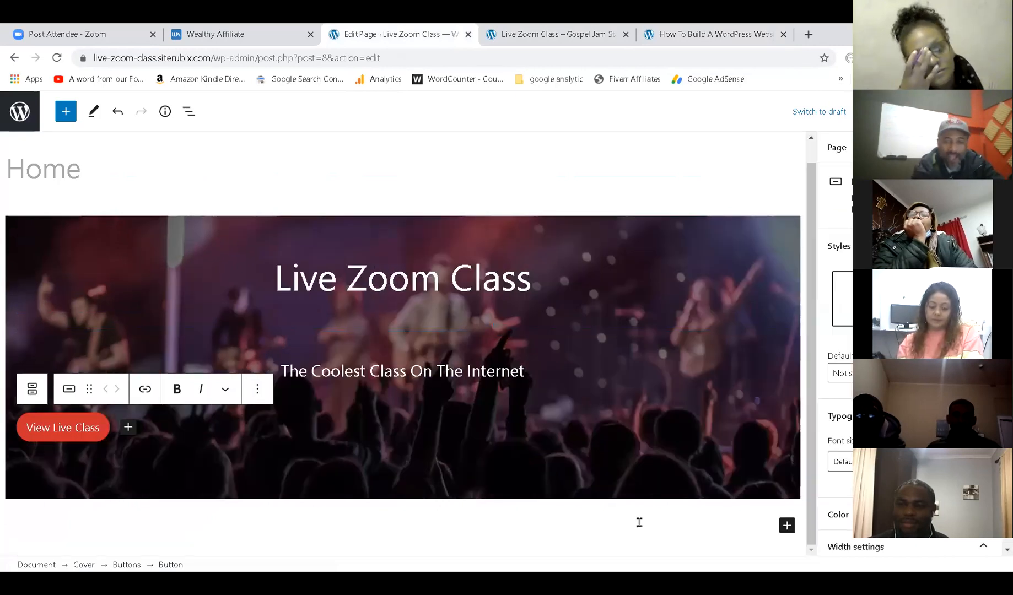
click(787, 526)
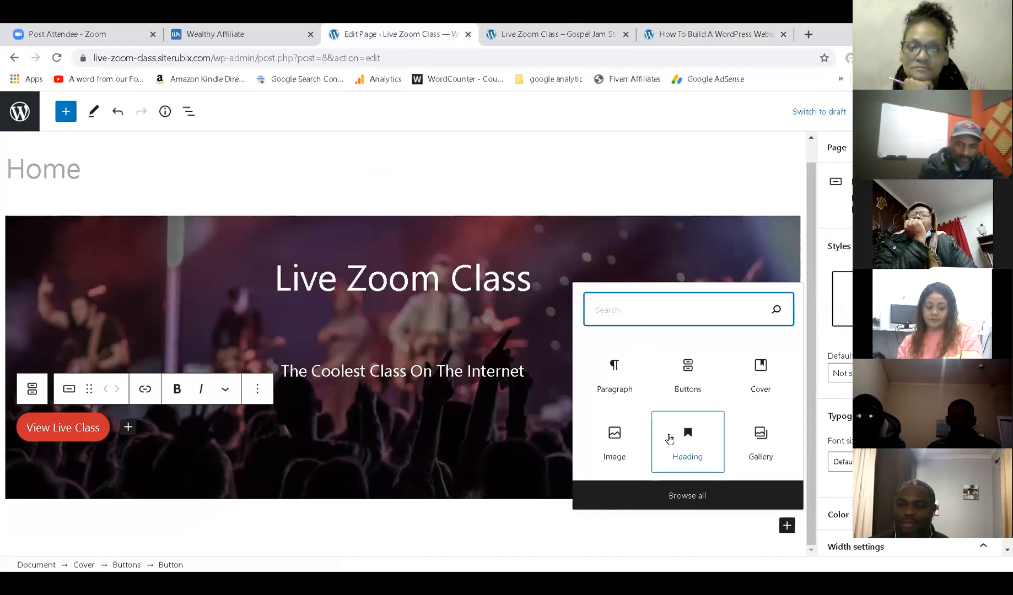
click(689, 442)
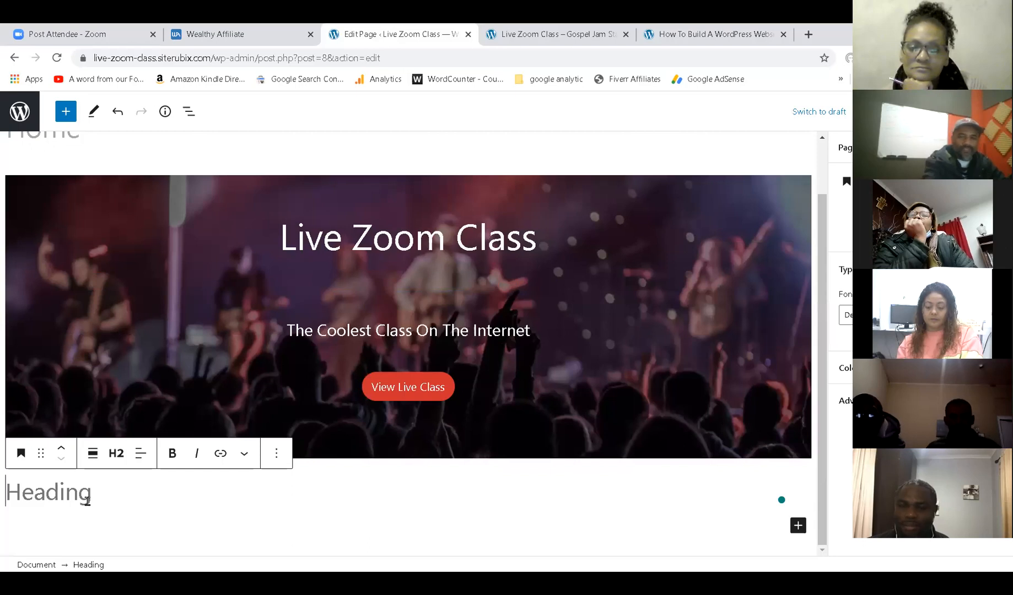
text(liv)
key(BackSpace)
key(BackSpace)
key(BackSpace)
text(Live  Zoom )
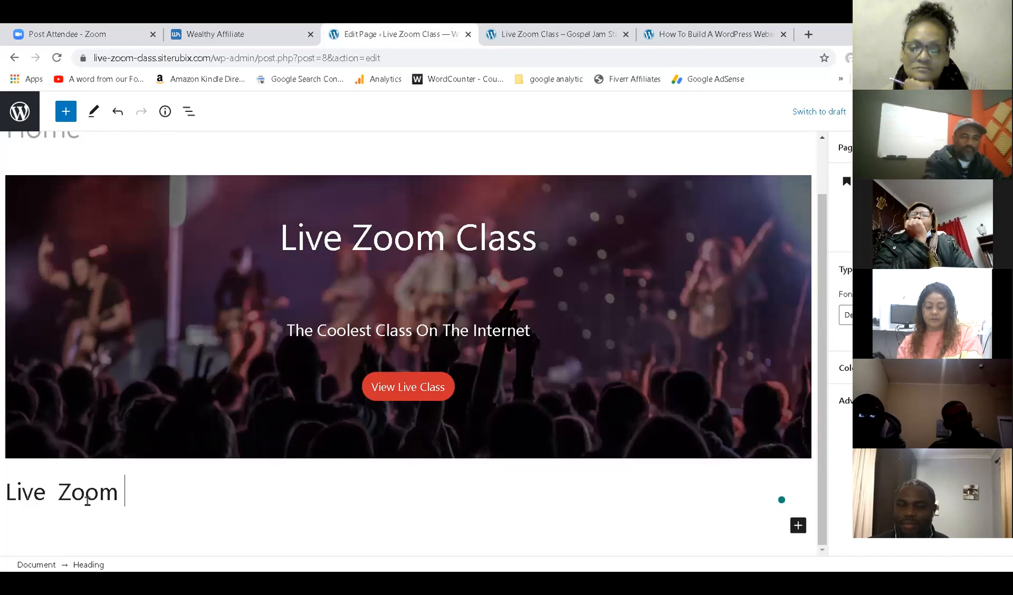
text(Classes Ev)
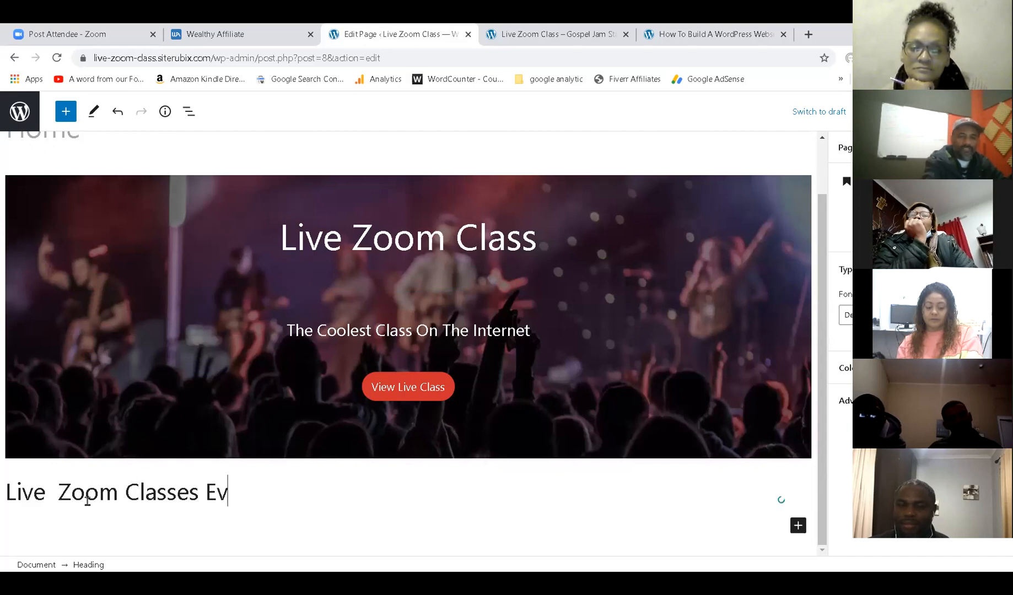
text(ery Wednesday)
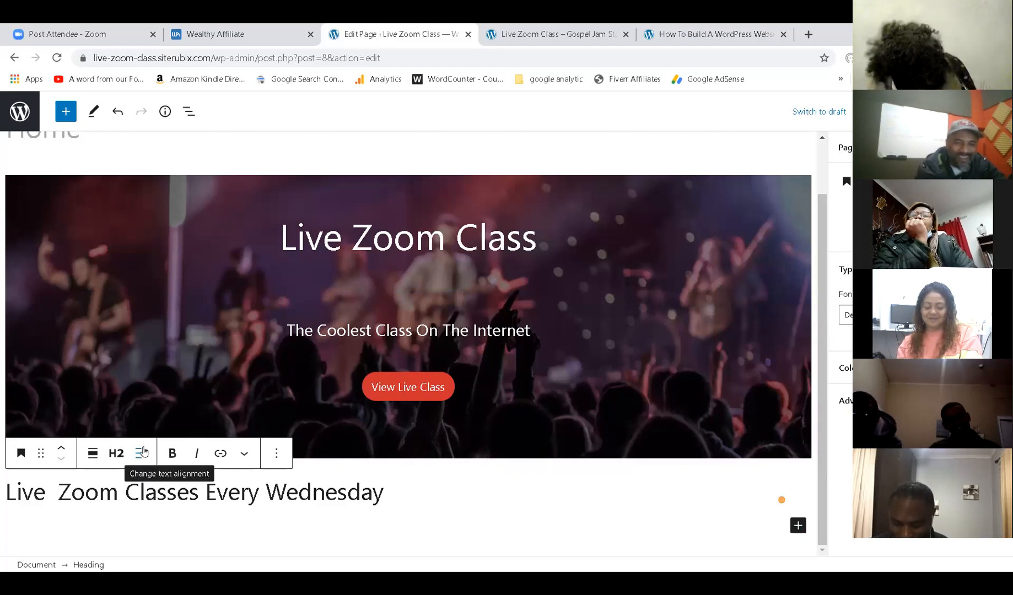
Center-align the heading, make it bold, and save the Home page.
click(139, 454)
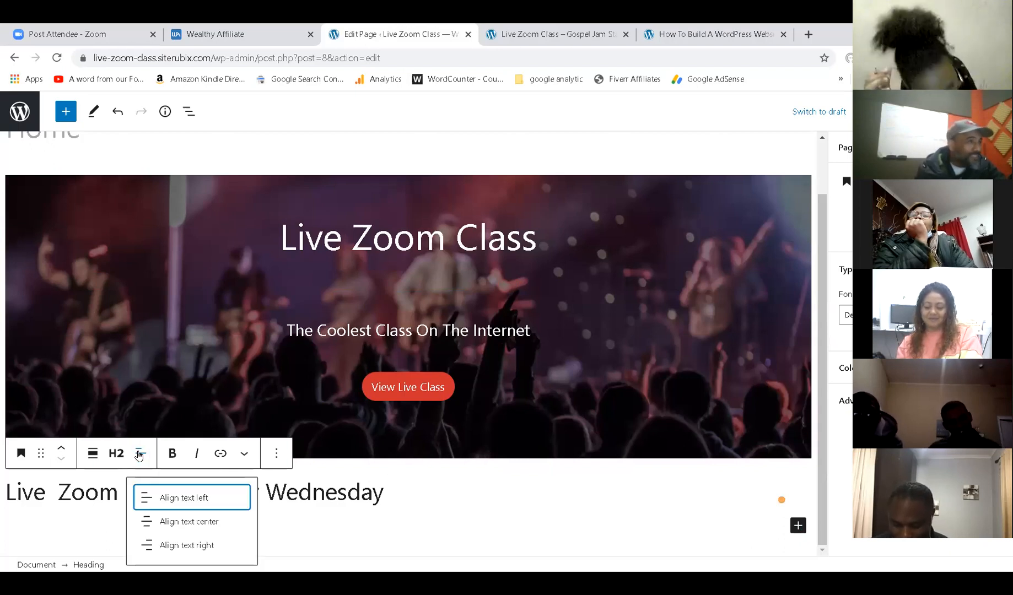
click(185, 524)
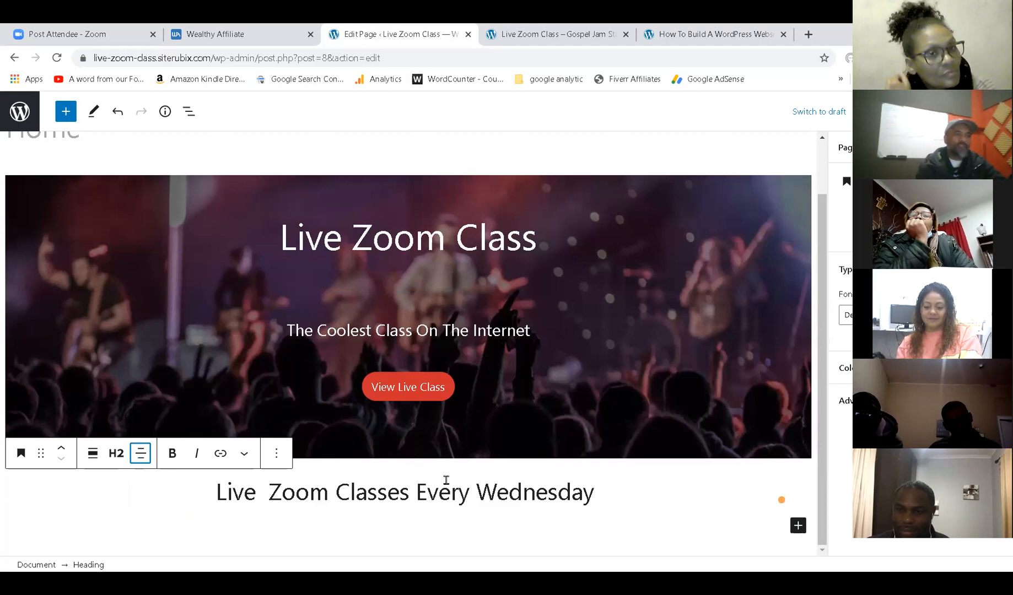
click(440, 499)
double_click(451, 500)
click(572, 493)
drag(595, 494, 216, 489)
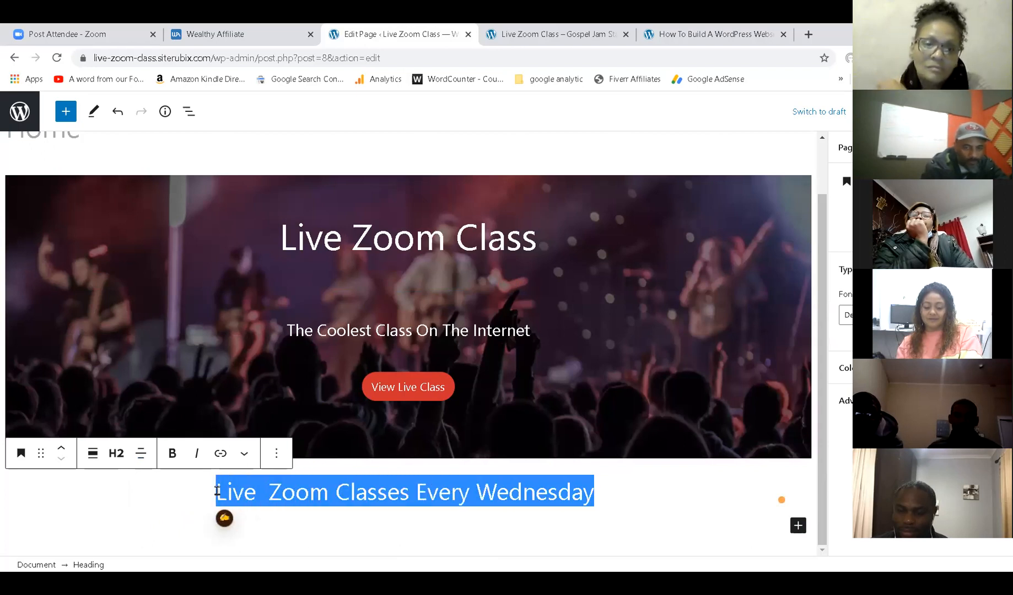
click(172, 453)
click(628, 490)
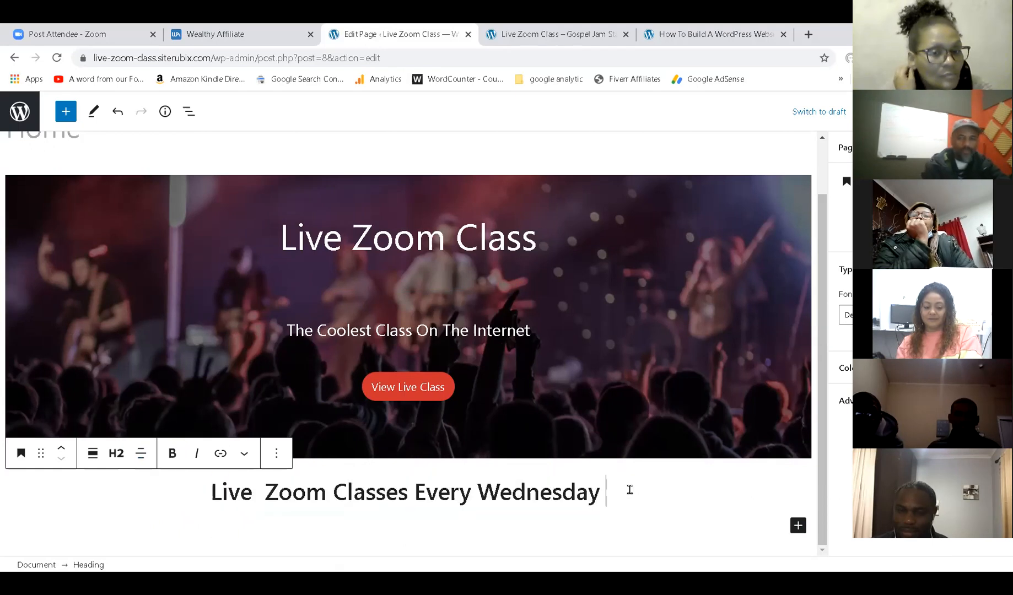
triple_click(563, 494)
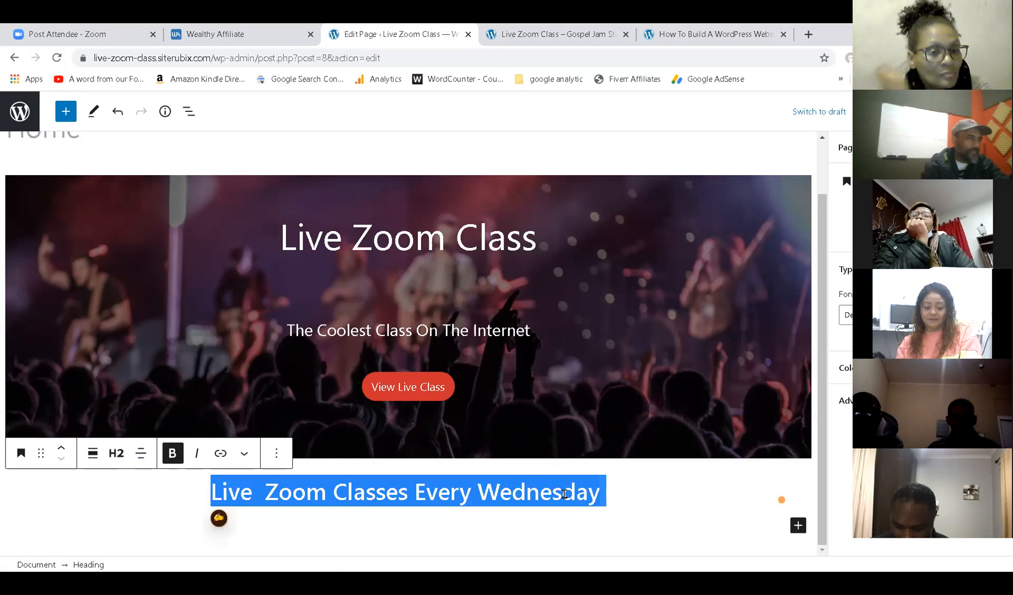
click(632, 489)
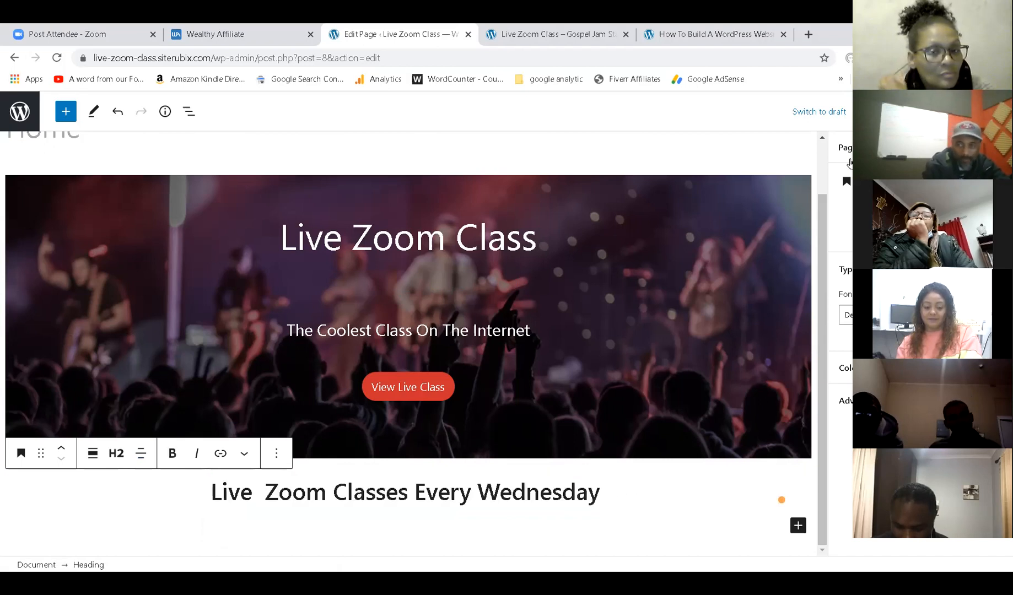
key(ctrl+s)
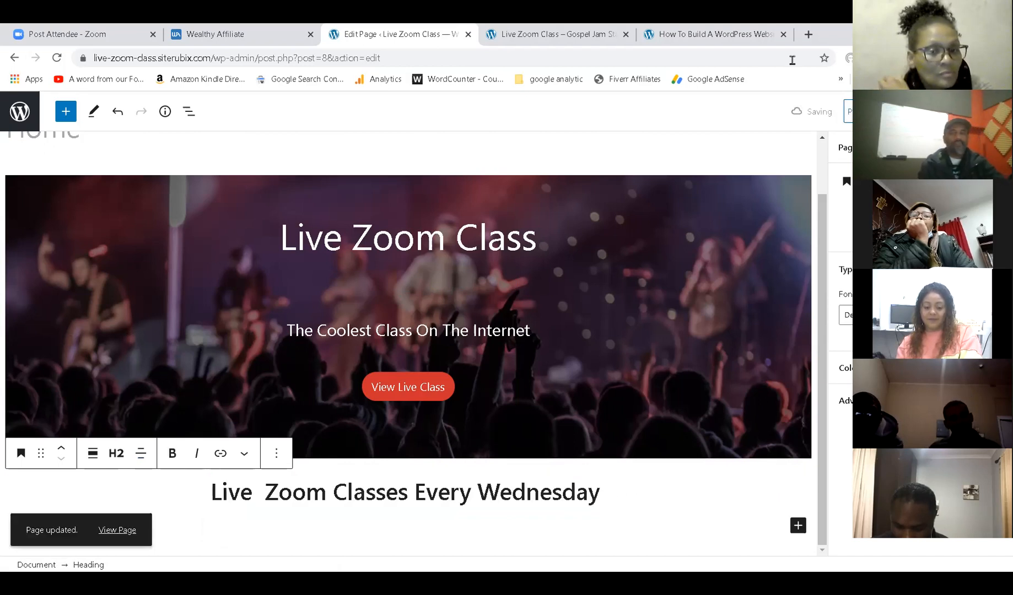
click(578, 31)
click(58, 57)
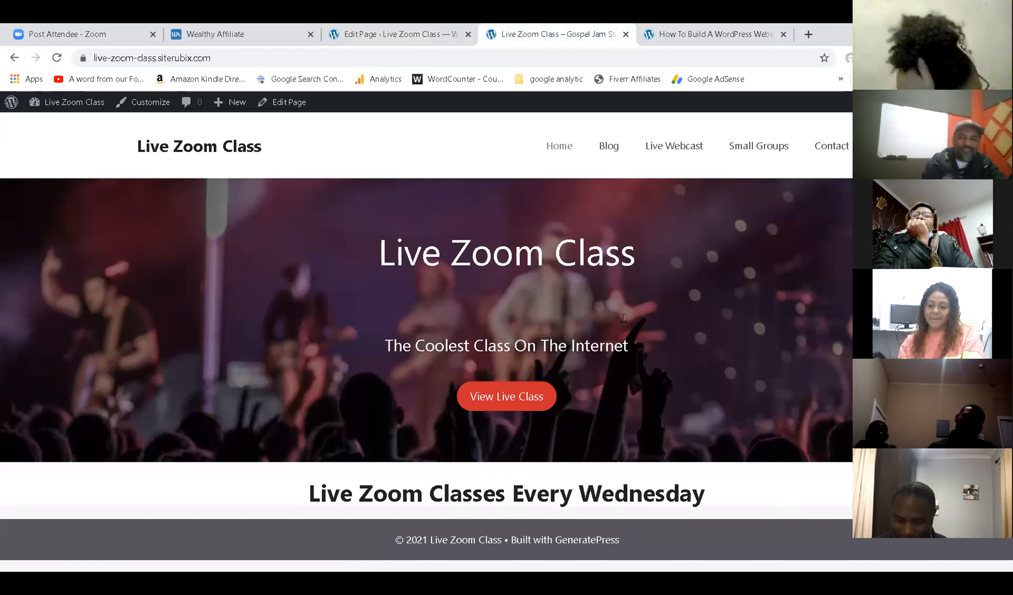
key(ctrl+Tab)
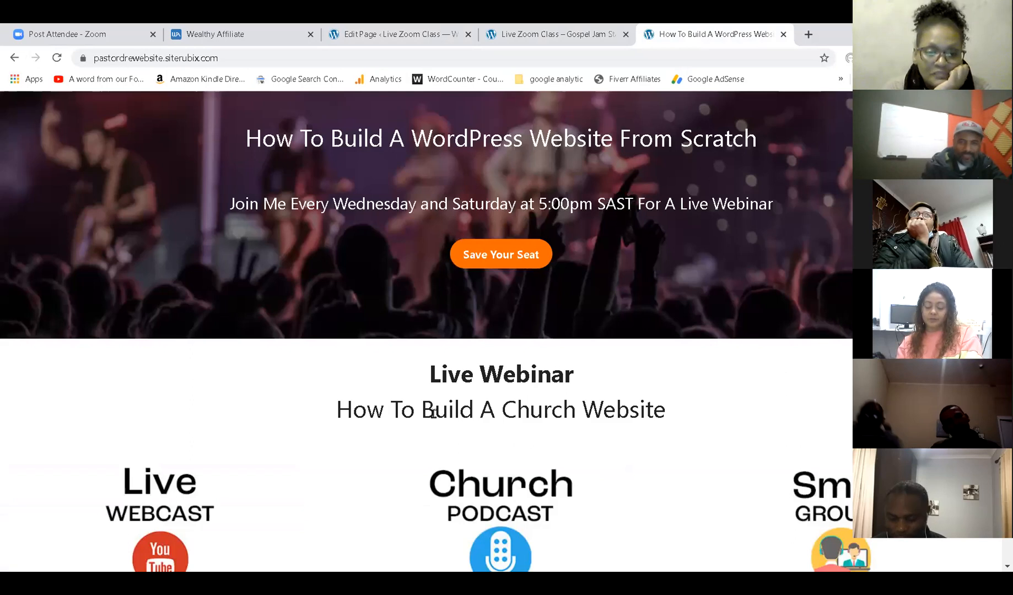
right_click(401, 410)
click(422, 421)
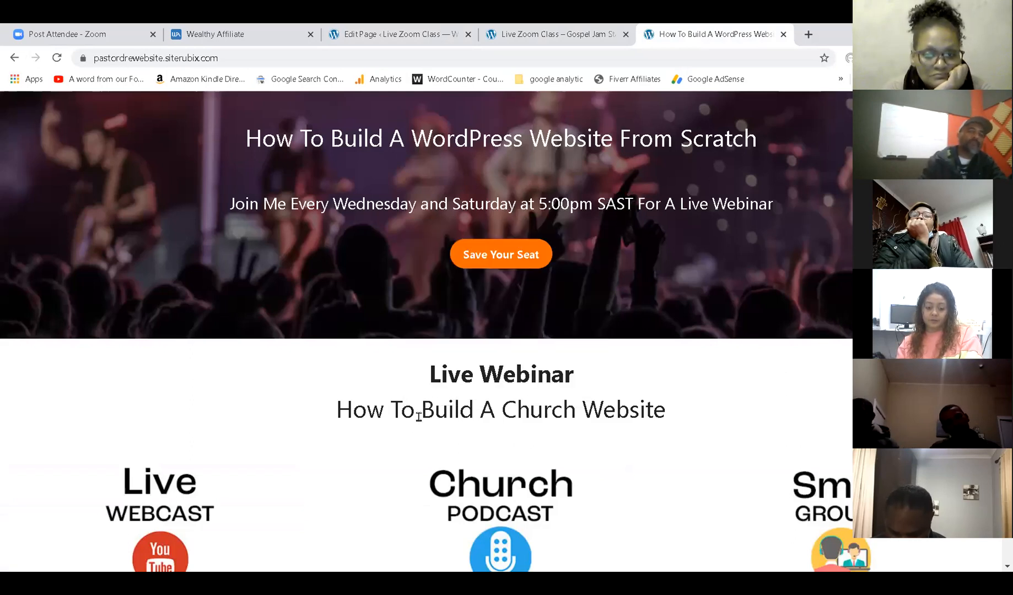
click(427, 35)
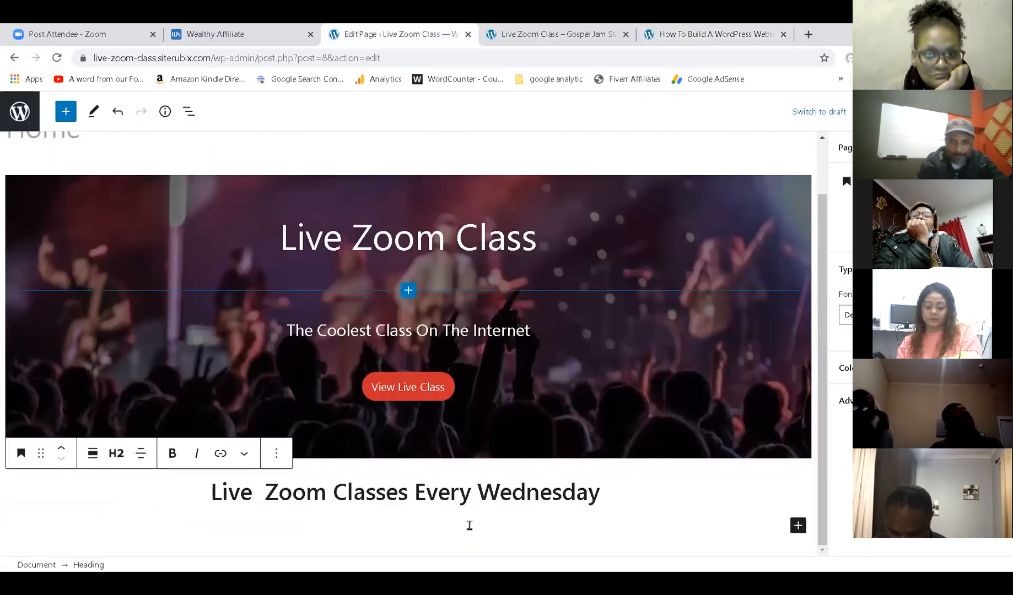
Add a centered paragraph 'How To Build A WordPress Website From Scratch' below the heading and save.
click(797, 526)
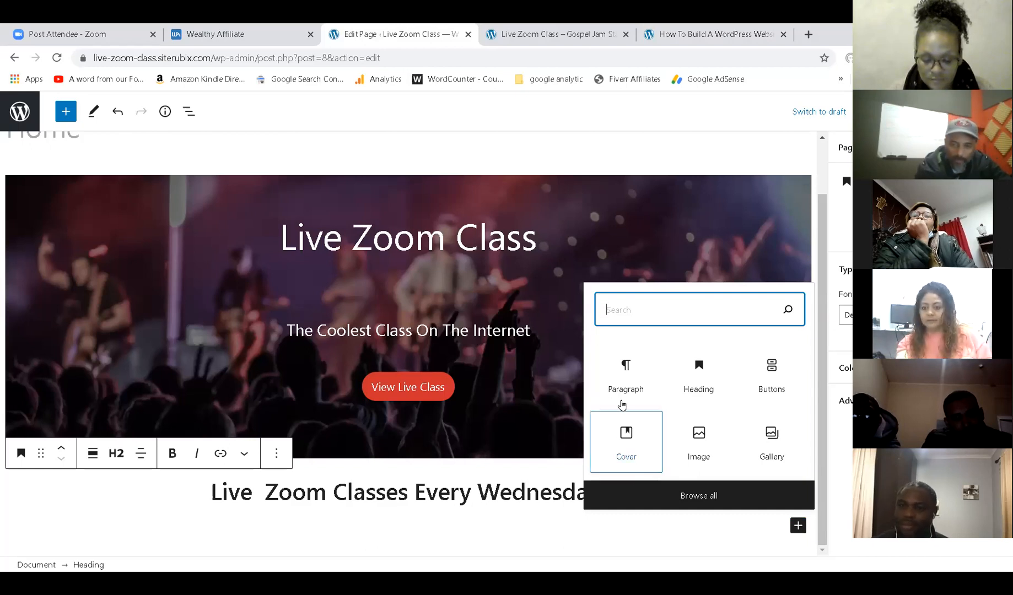
click(626, 375)
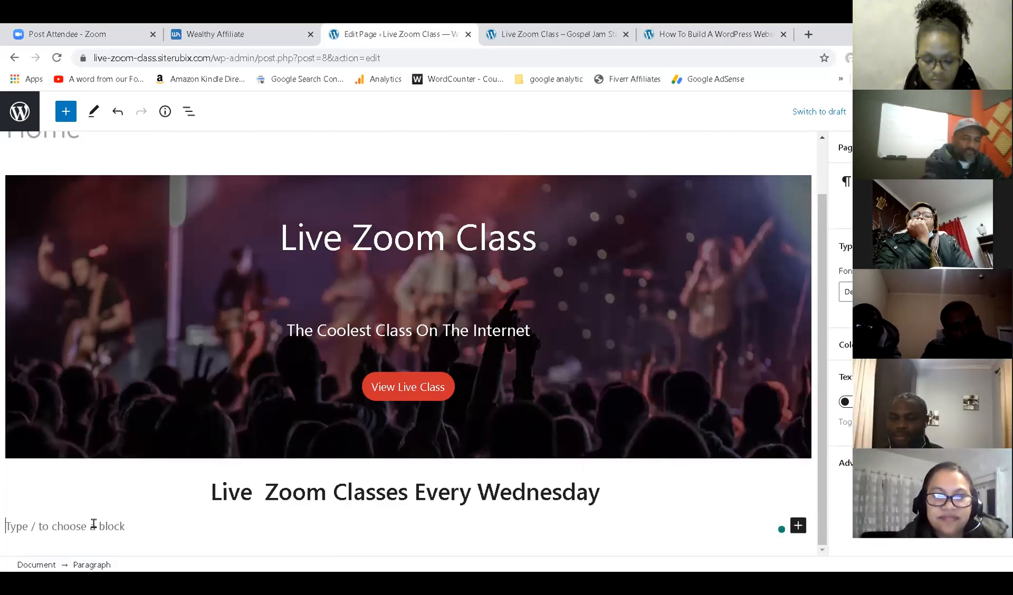
text(How To Build)
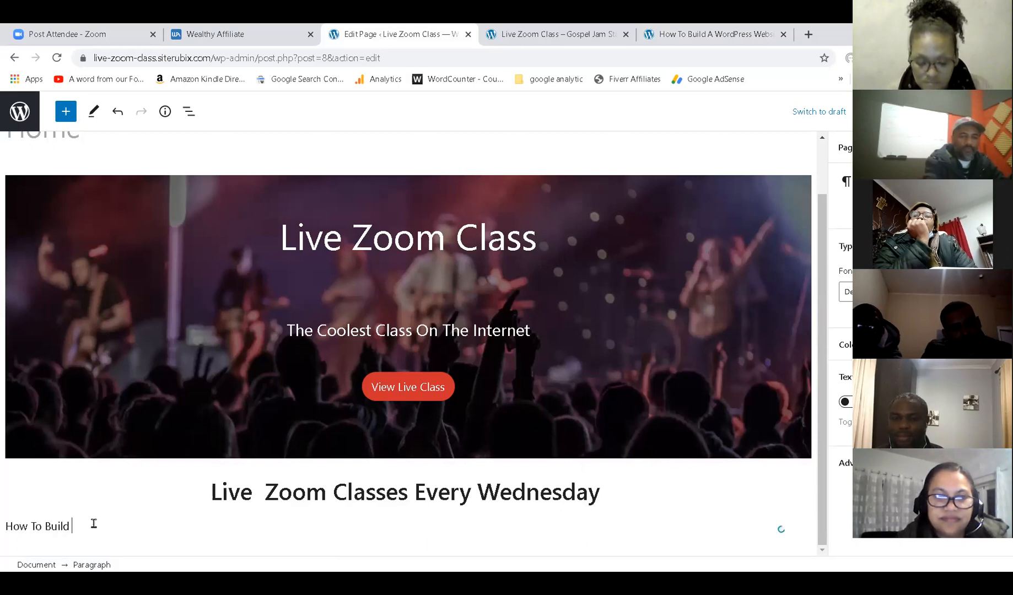
text( A WordPress Websie)
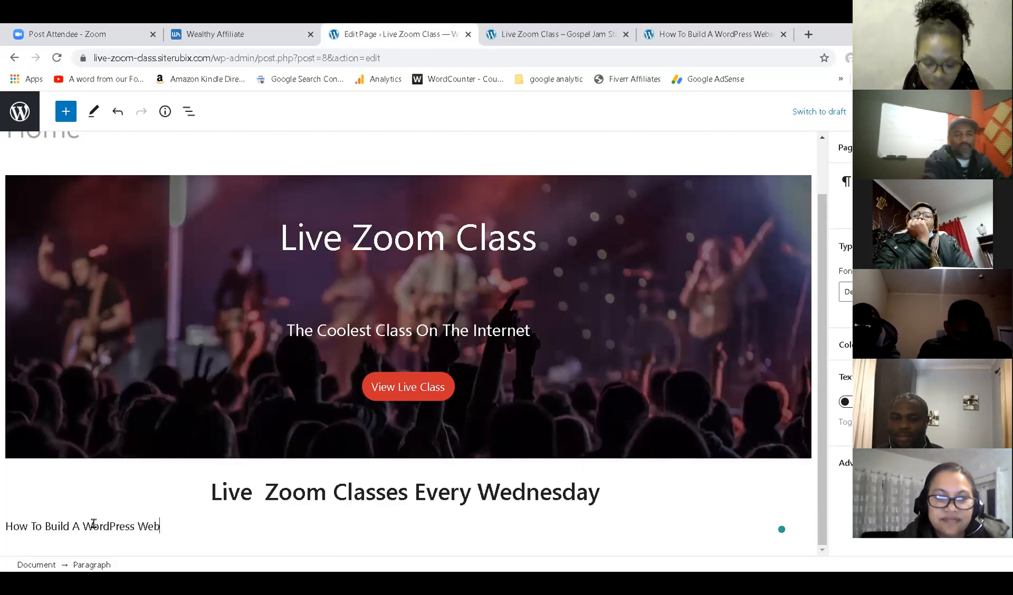
key(BackSpace)
text(te From Scratch)
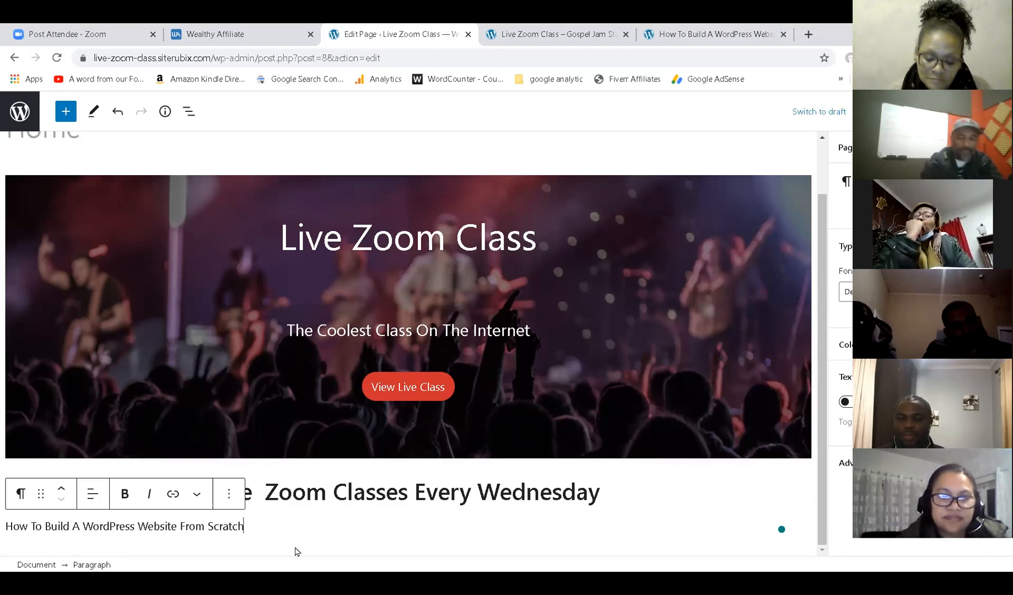
click(91, 496)
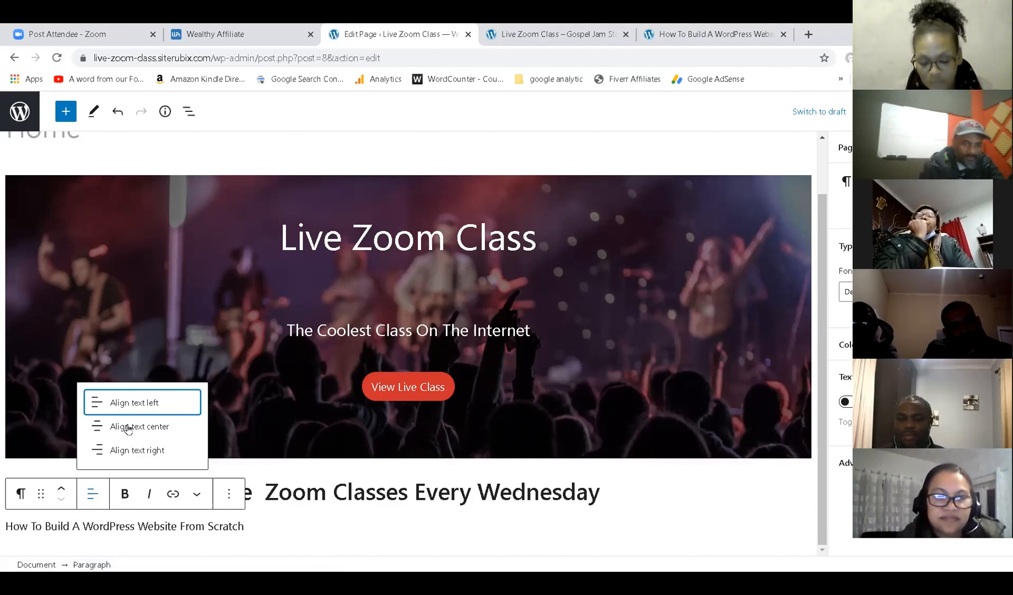
click(126, 427)
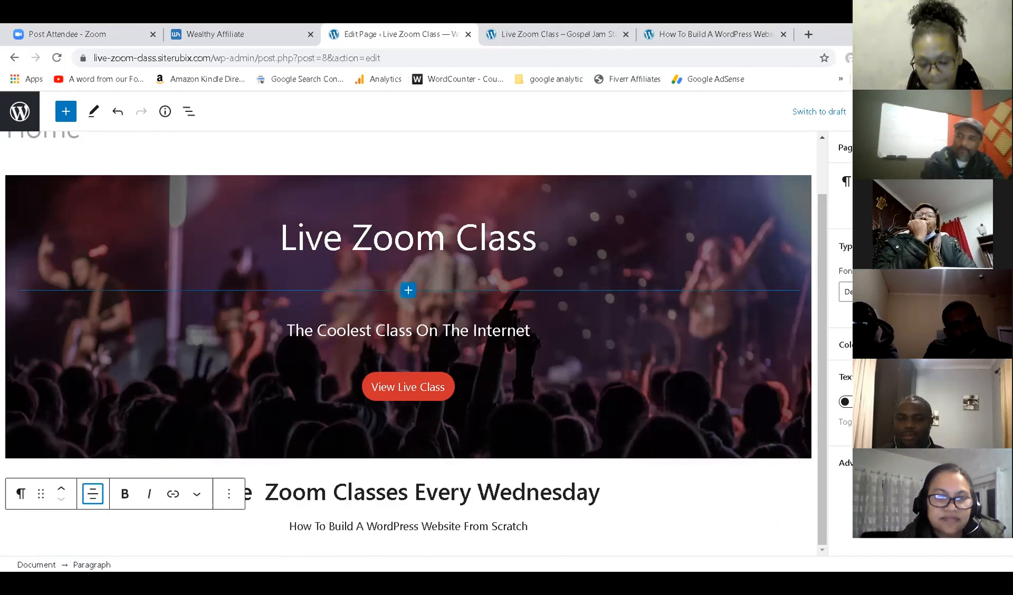
key(ctrl+s)
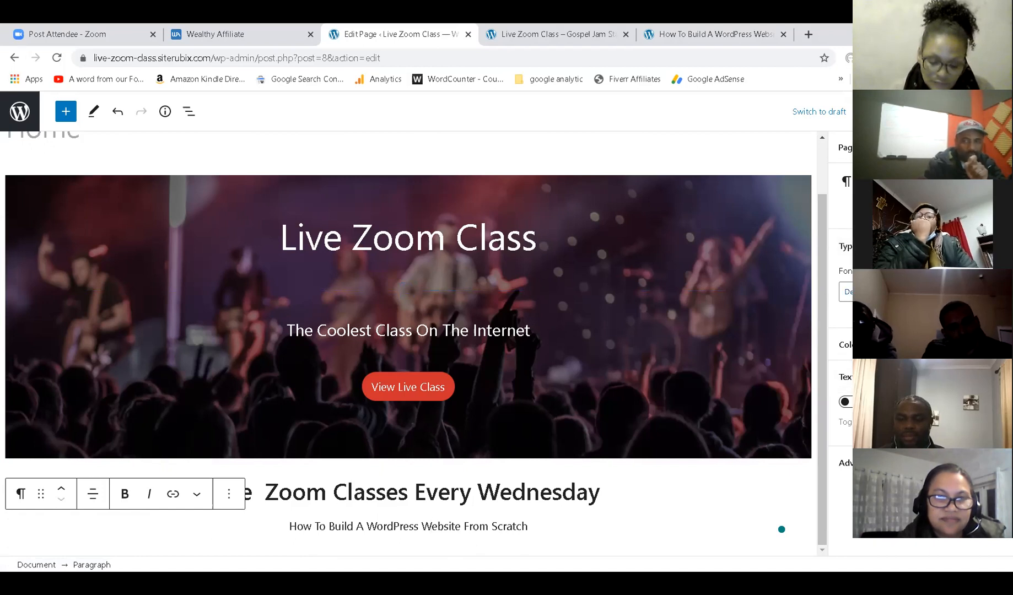
Set the subtitle font size to Medium, then a larger custom value, and save the page.
click(845, 292)
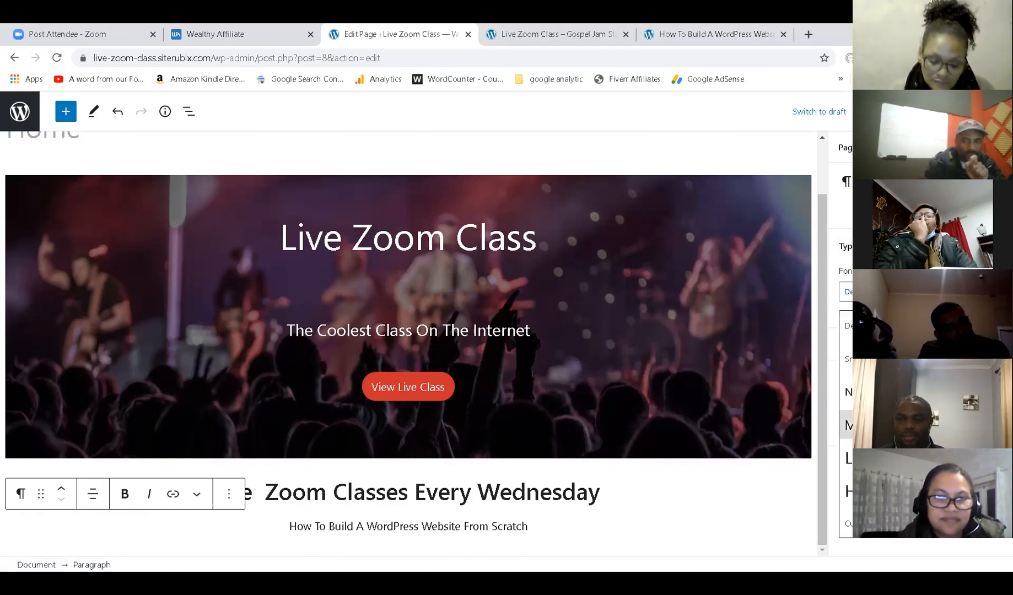
click(849, 425)
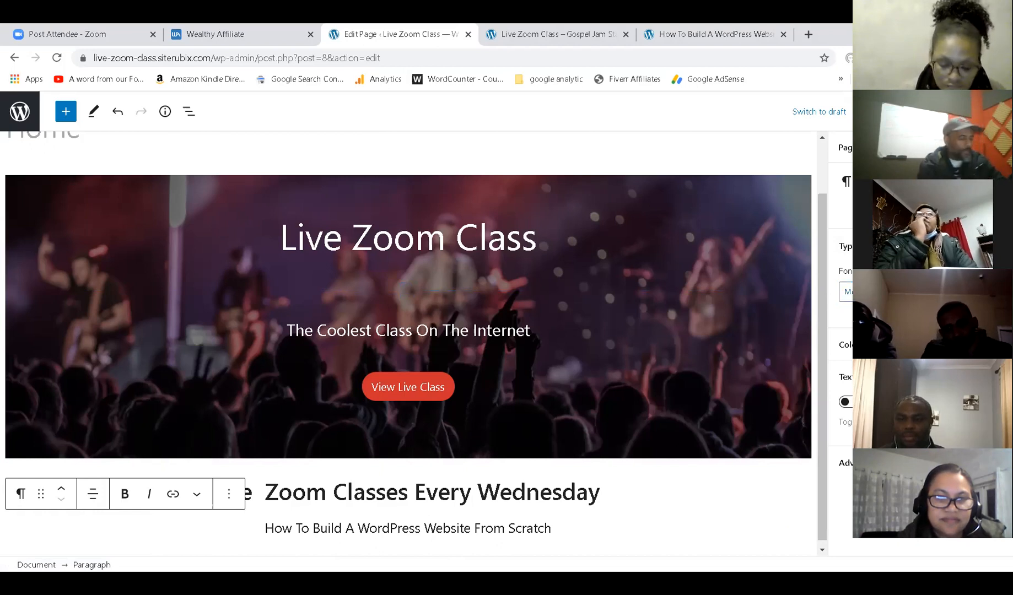
key(BackSpace)
text(4)
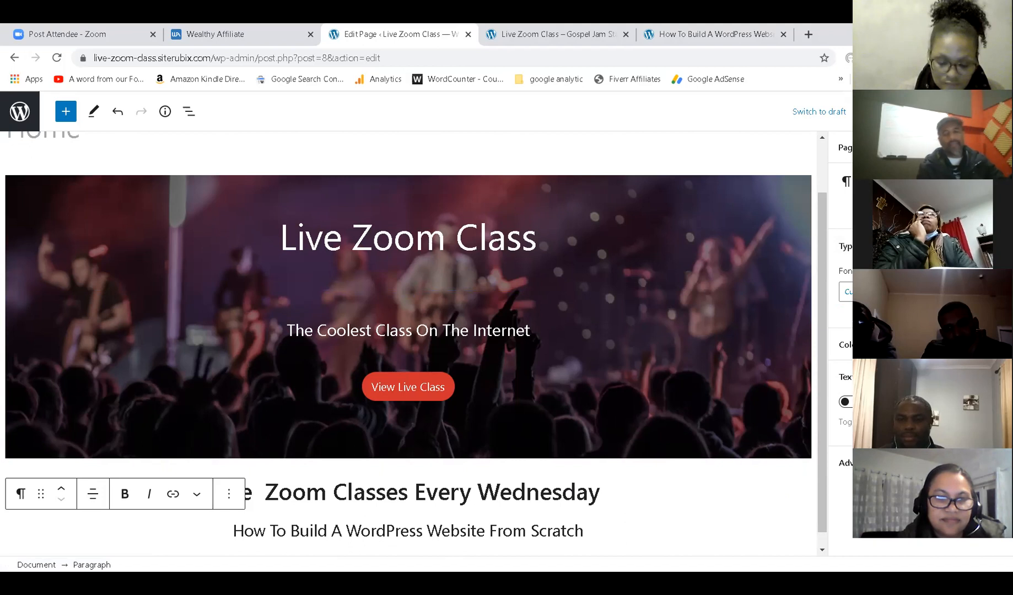
key(ctrl+s)
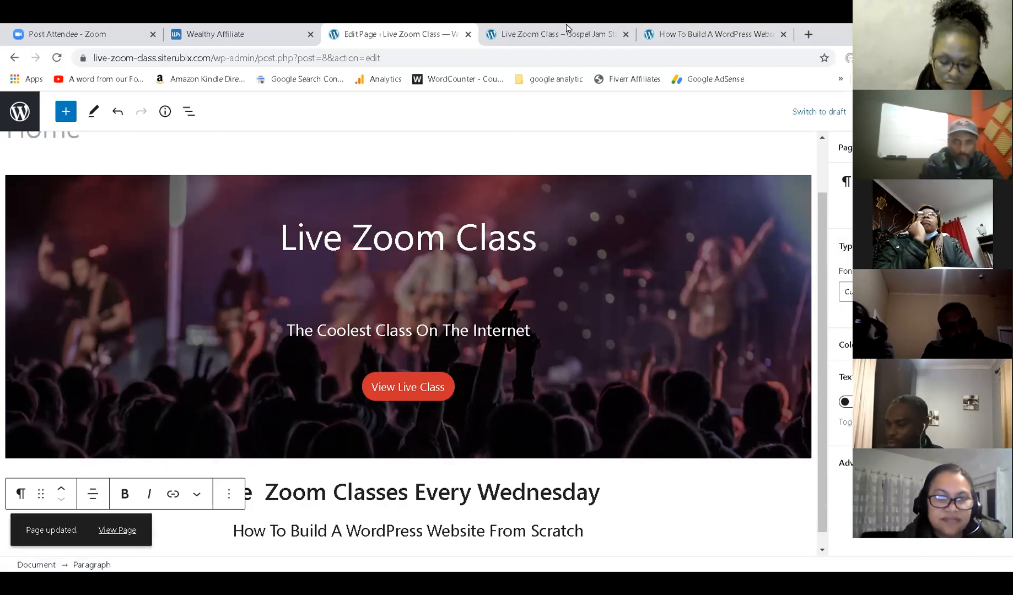
click(557, 33)
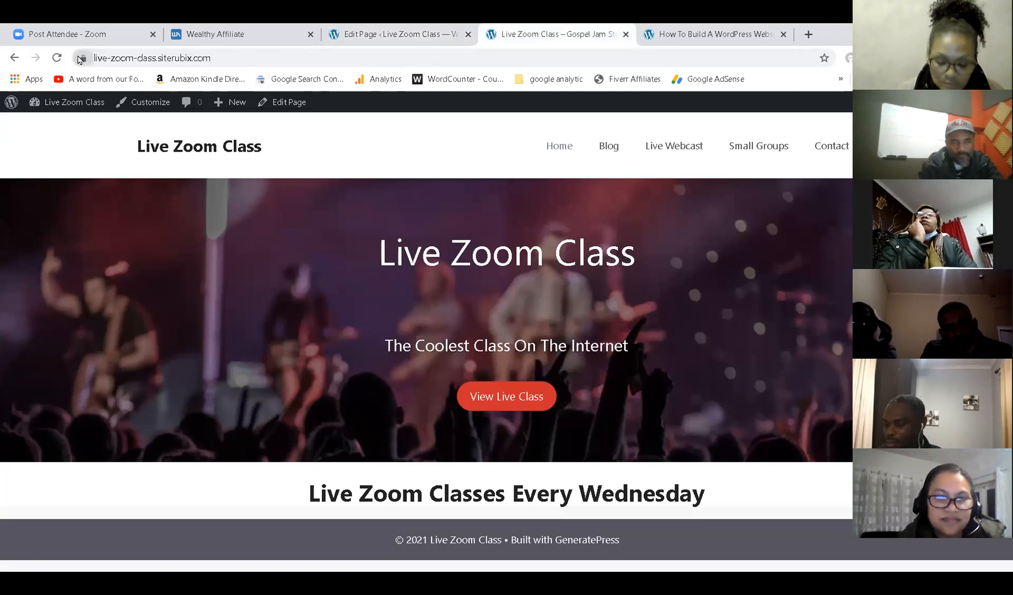
click(57, 58)
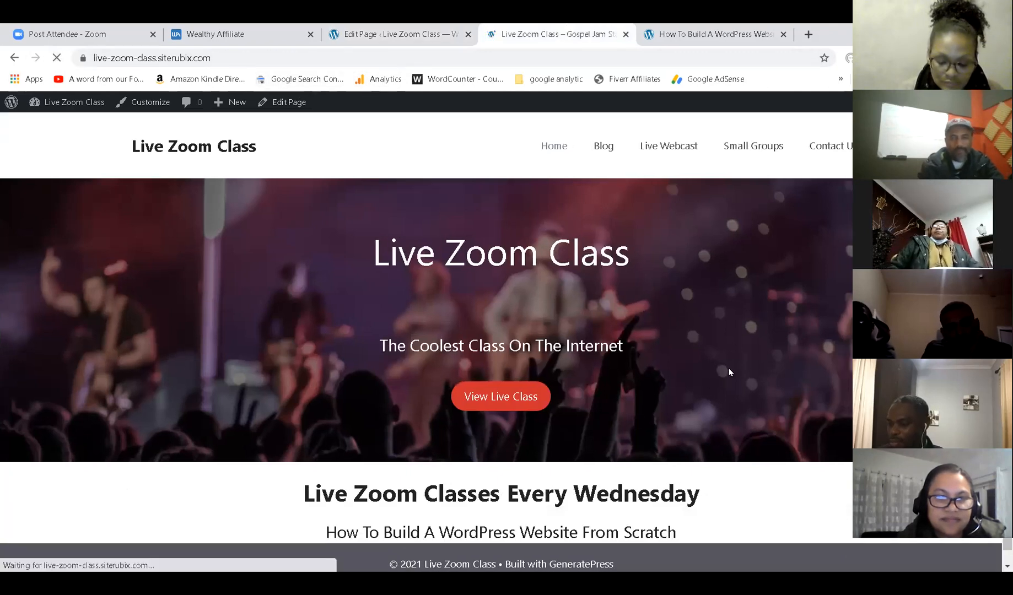
scroll(739, 378, down, 1)
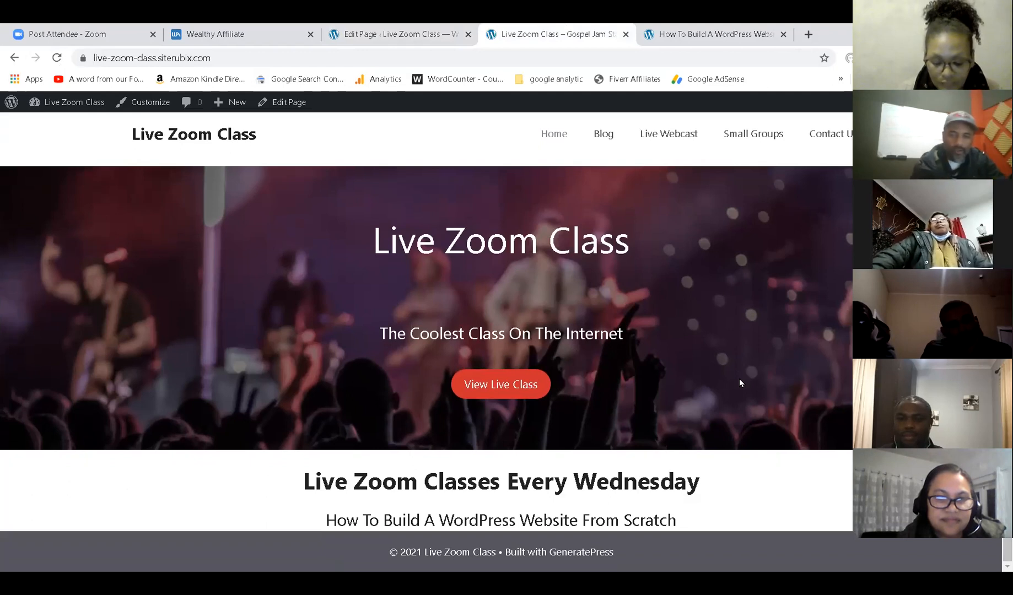
click(745, 28)
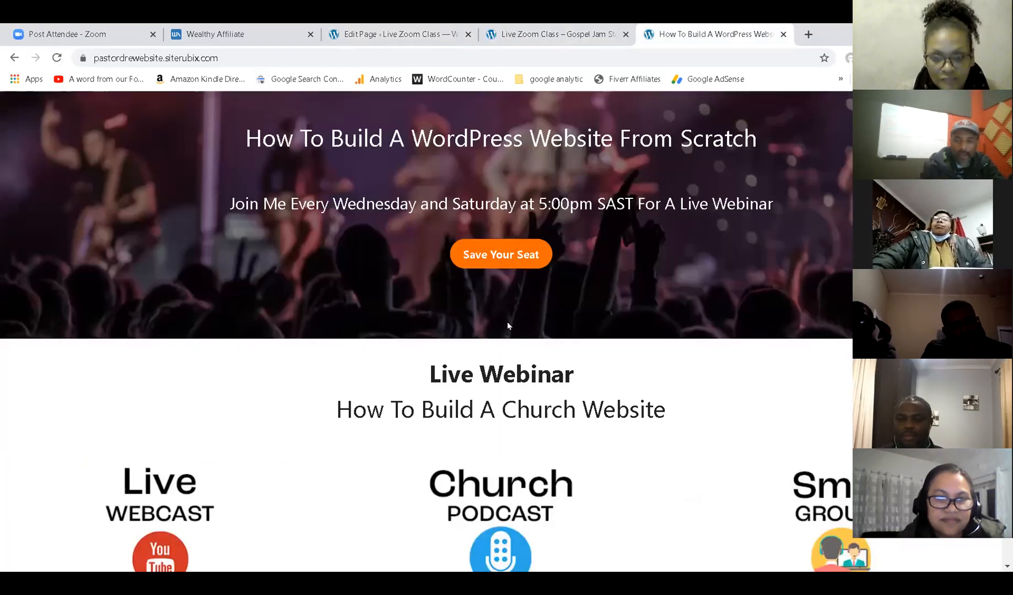
scroll(467, 421, down, 3)
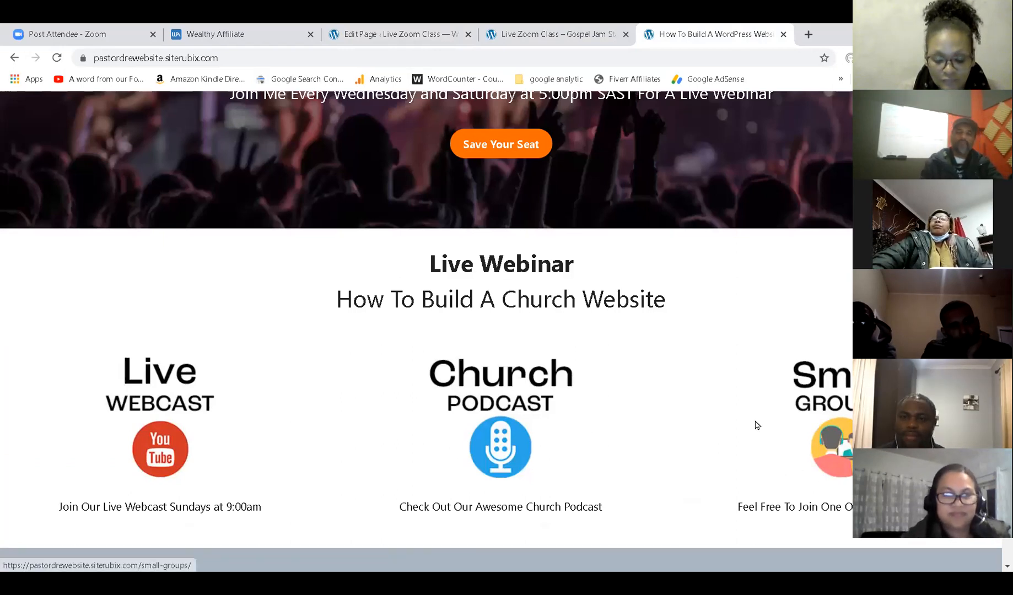
click(448, 30)
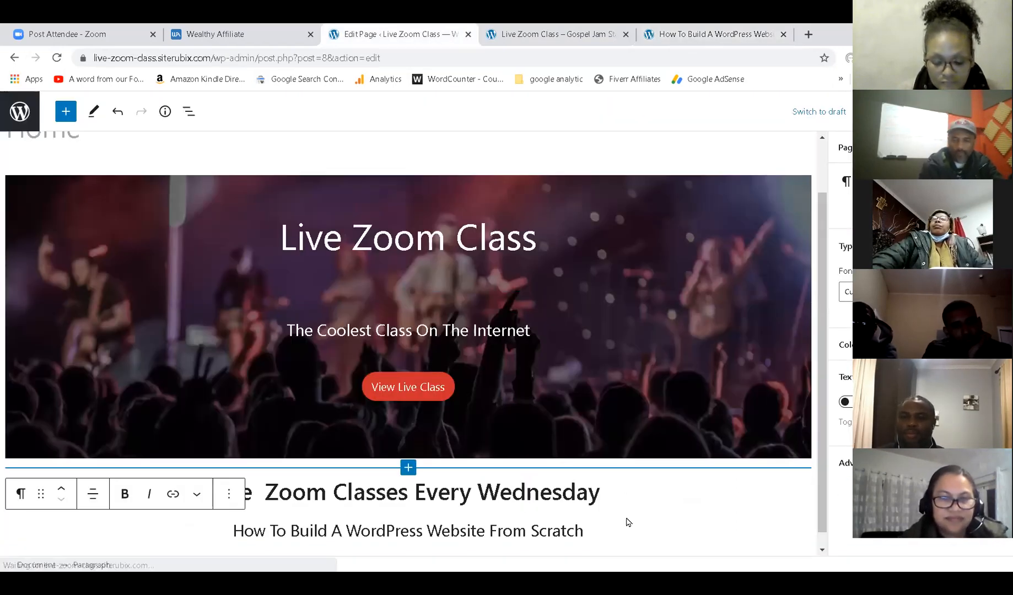
Insert a Columns block with the 33/33/33 layout below the subtitle.
scroll(626, 507, down, 1)
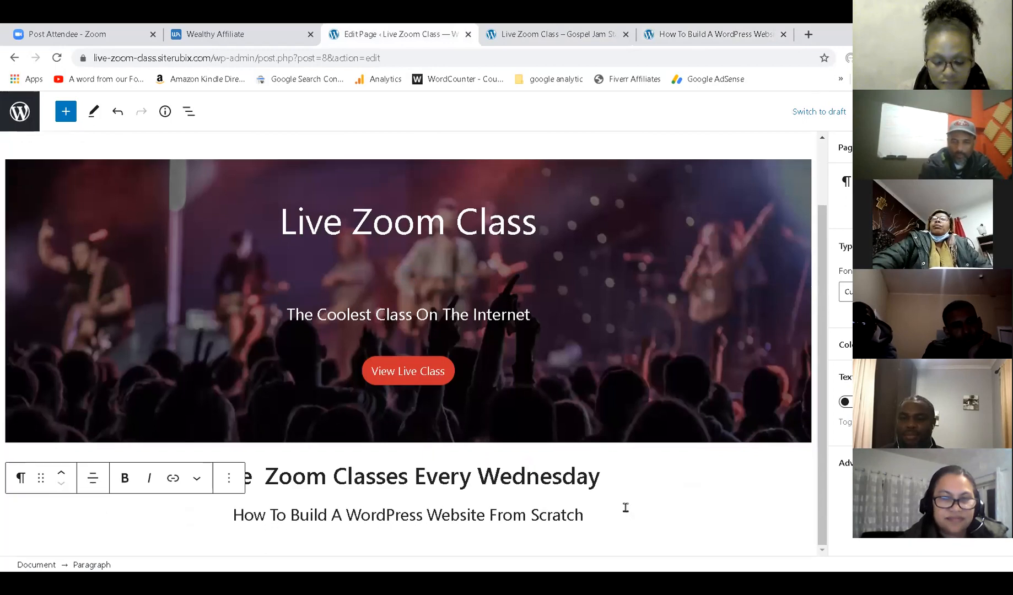
click(595, 514)
key(Return)
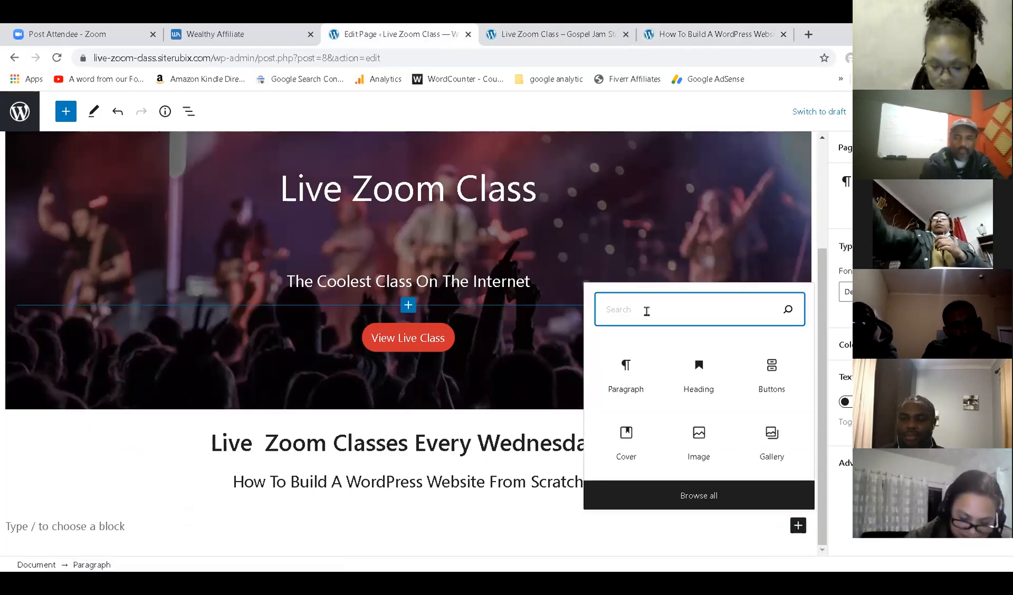
text(columns)
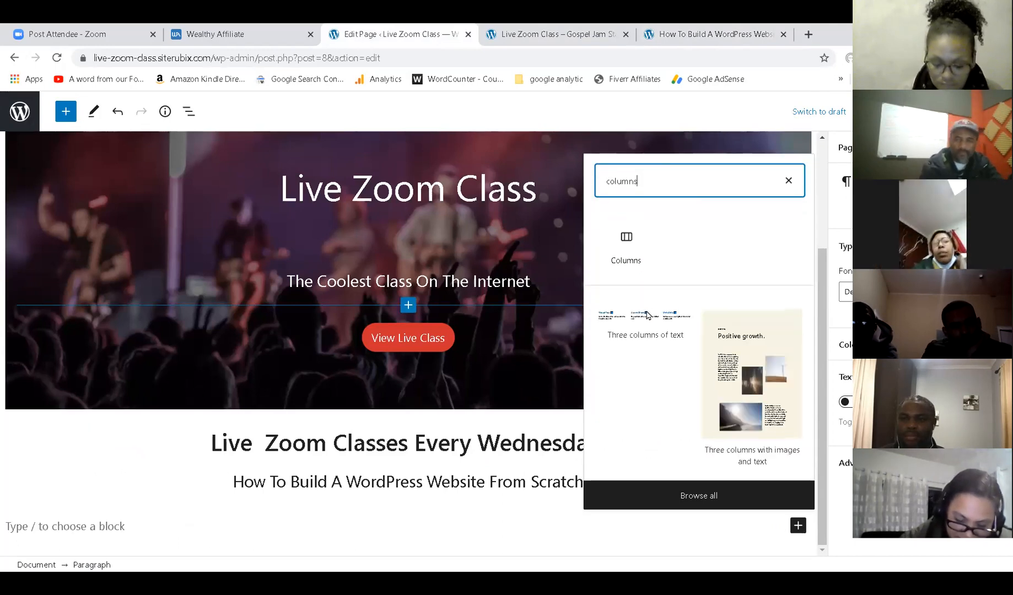
click(626, 242)
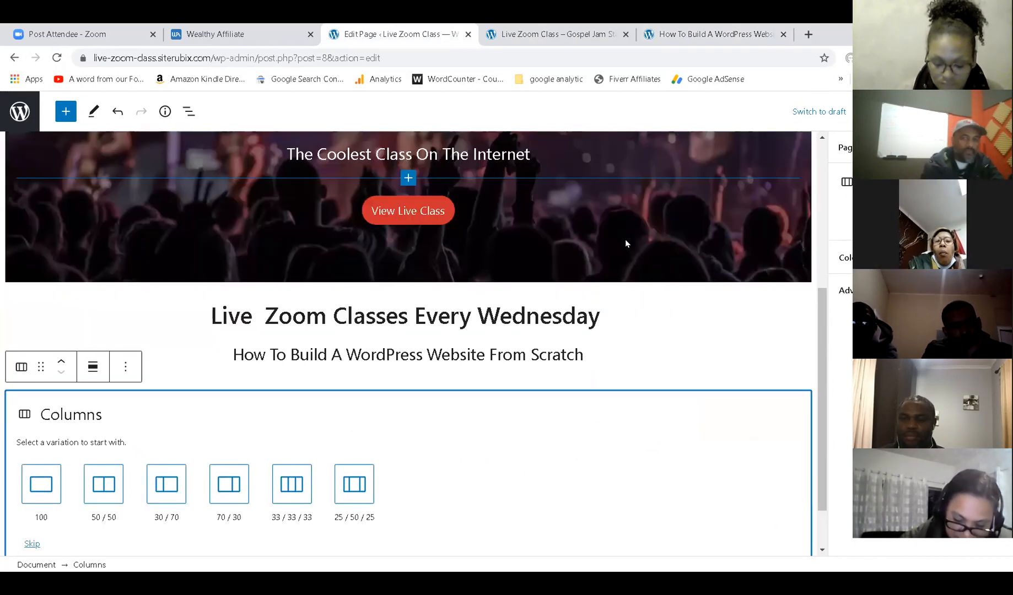
click(285, 481)
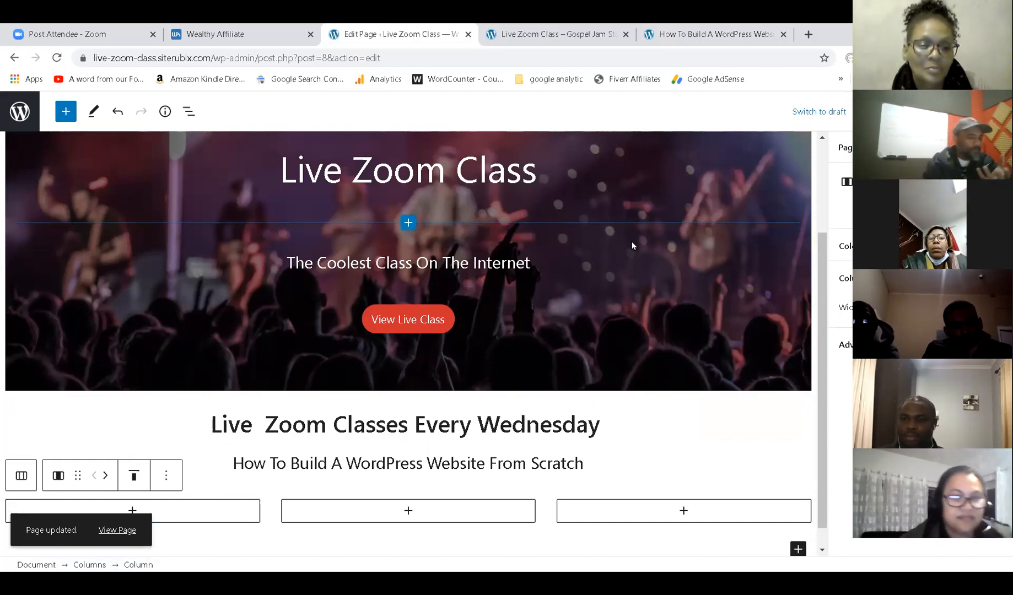
scroll(265, 296, down, 1)
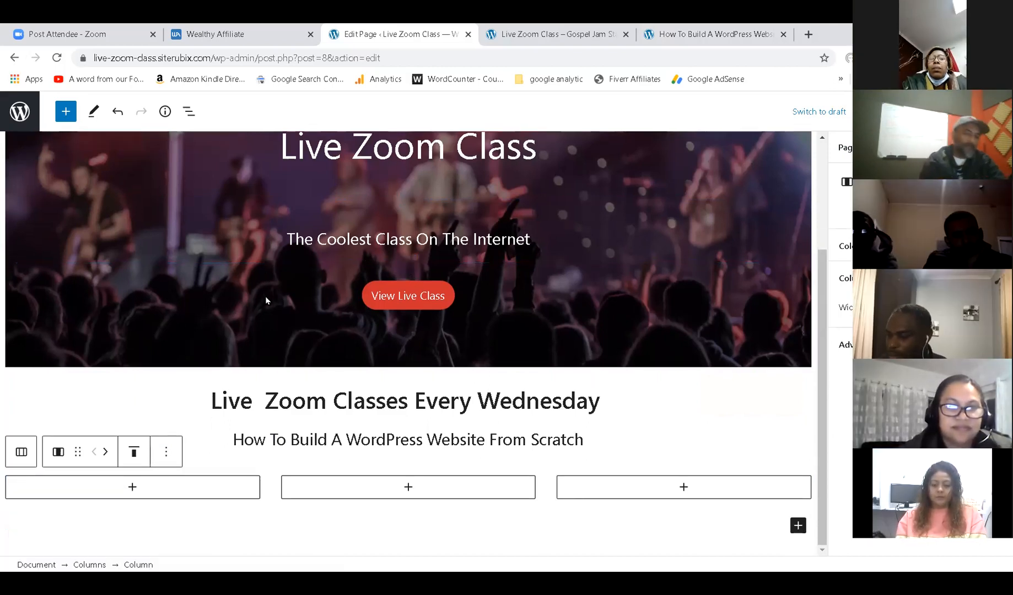
Add an Image block to the first column and upload the live-webcast image into it.
click(133, 487)
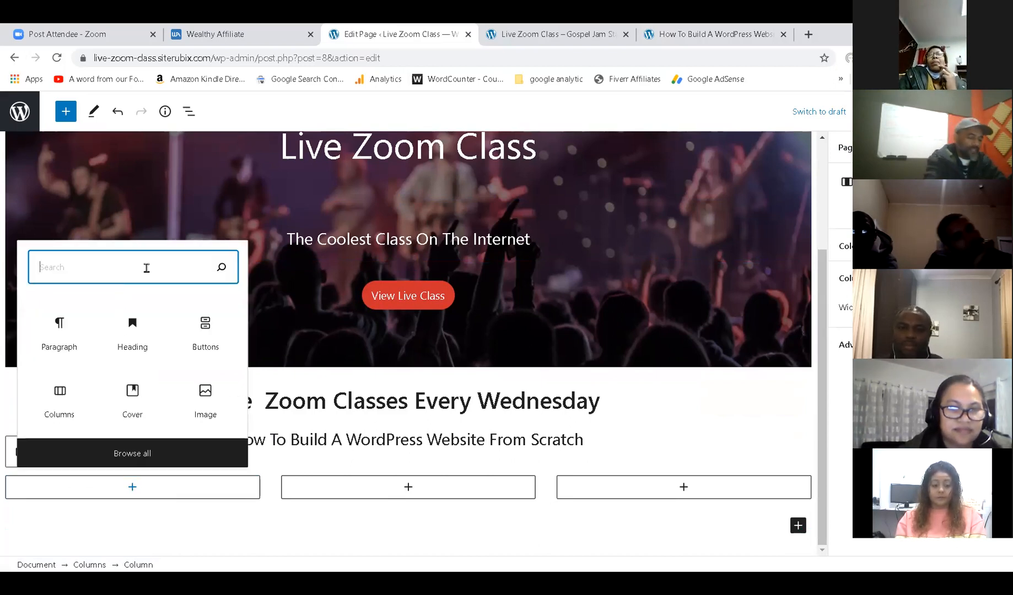
text(image)
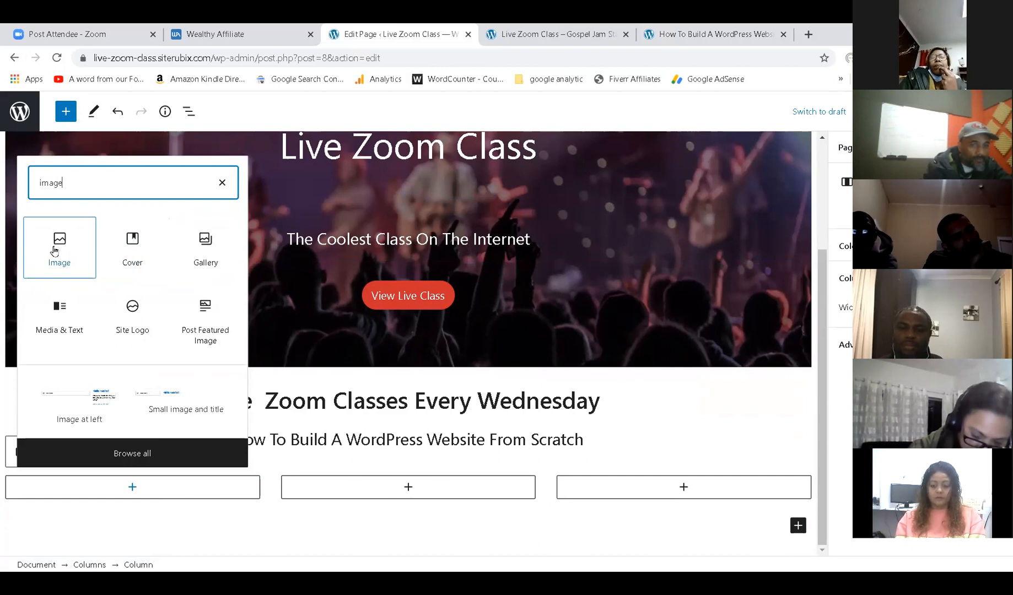
click(54, 250)
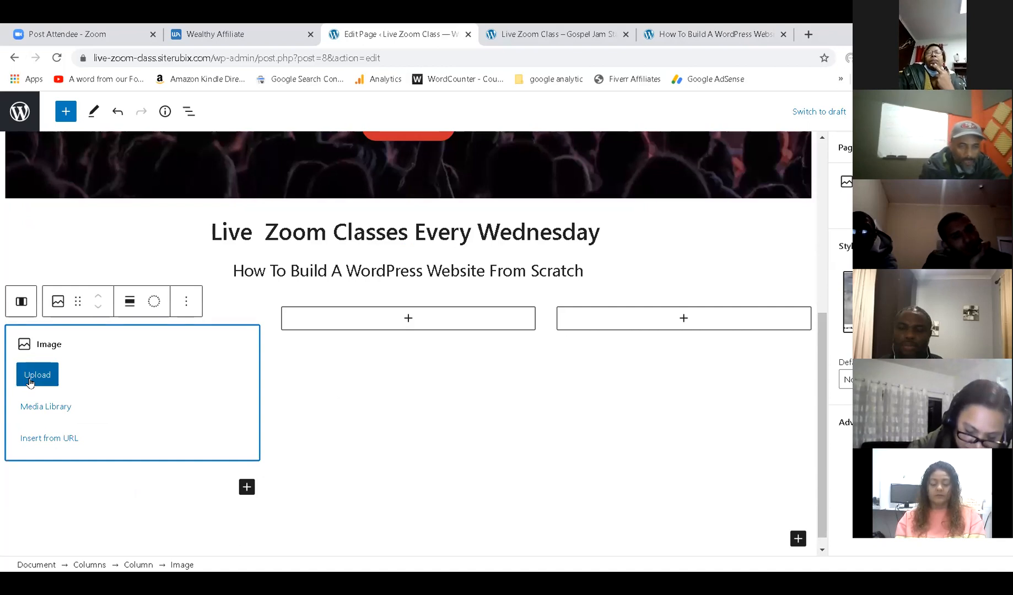
click(30, 382)
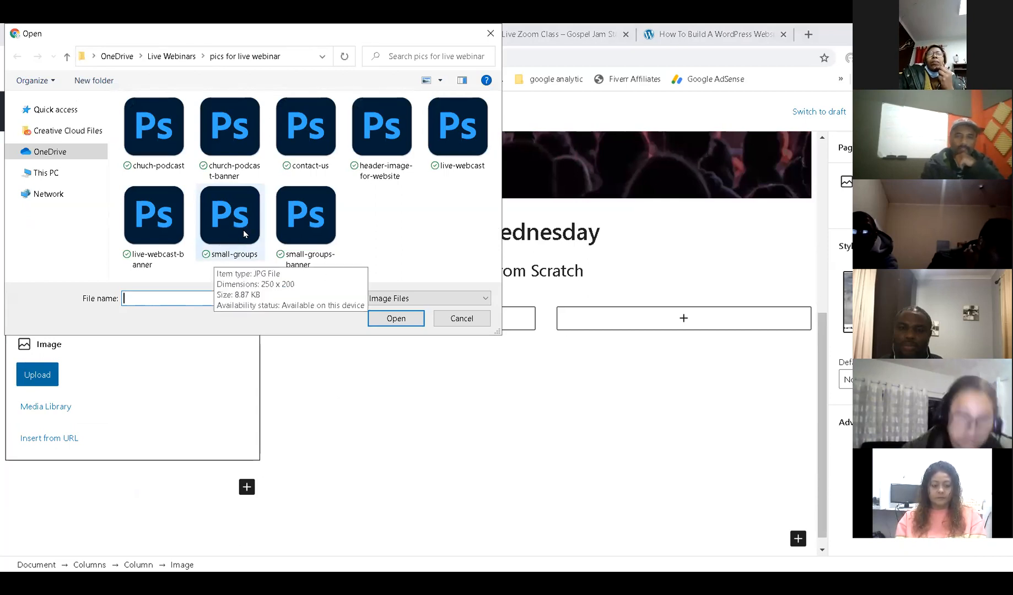
click(451, 139)
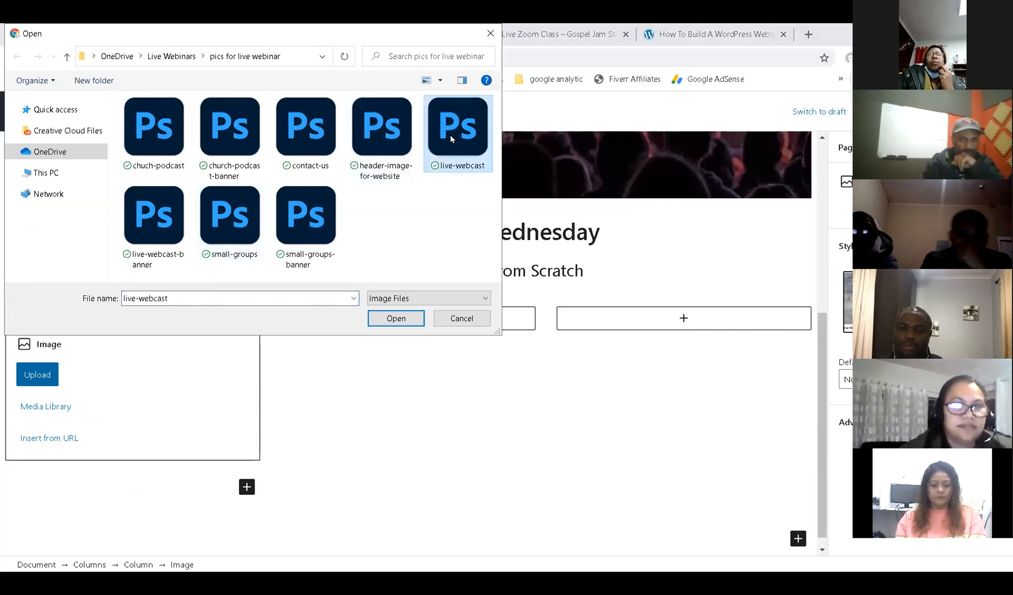
double_click(450, 139)
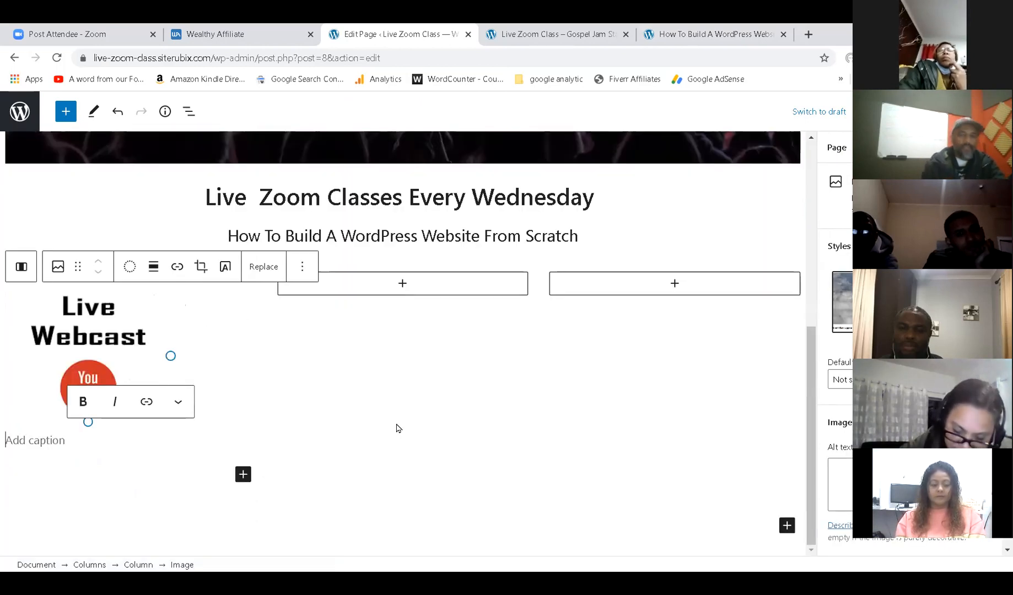
click(403, 282)
scroll(404, 281, up, 1)
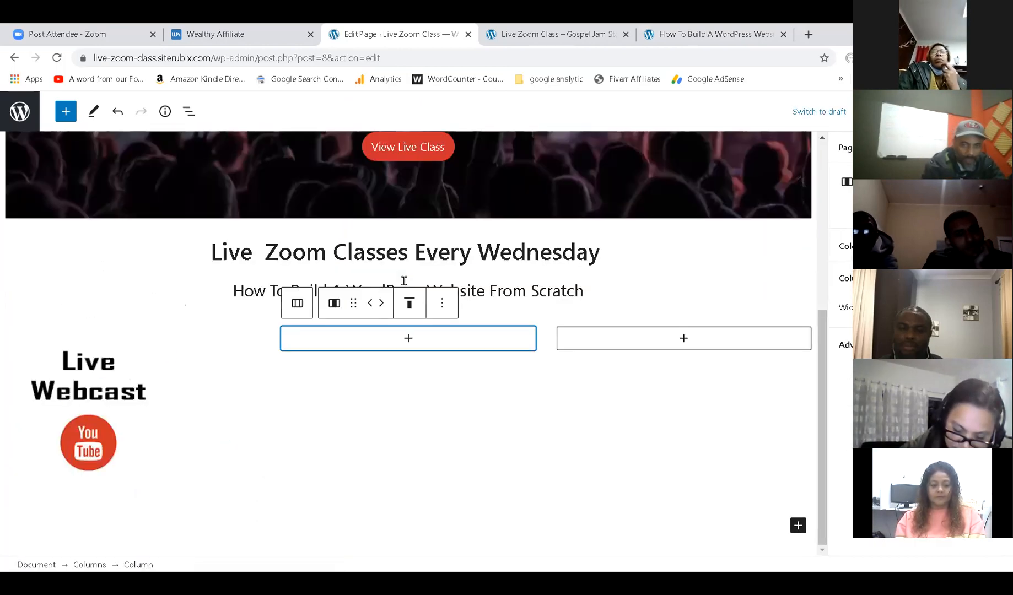
Add an Image block to the second column and upload the small-groups image.
click(408, 338)
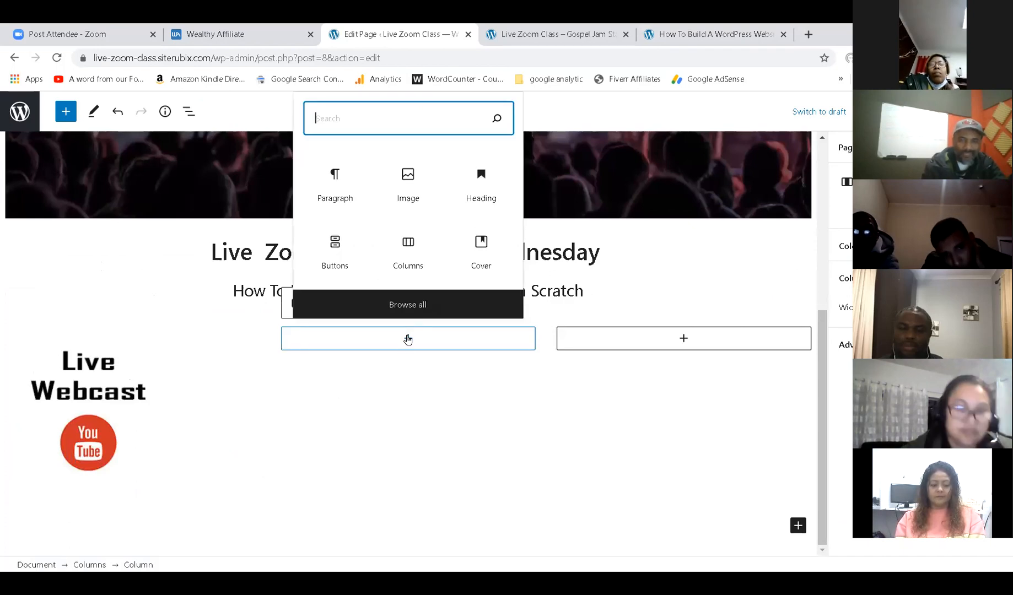
click(409, 179)
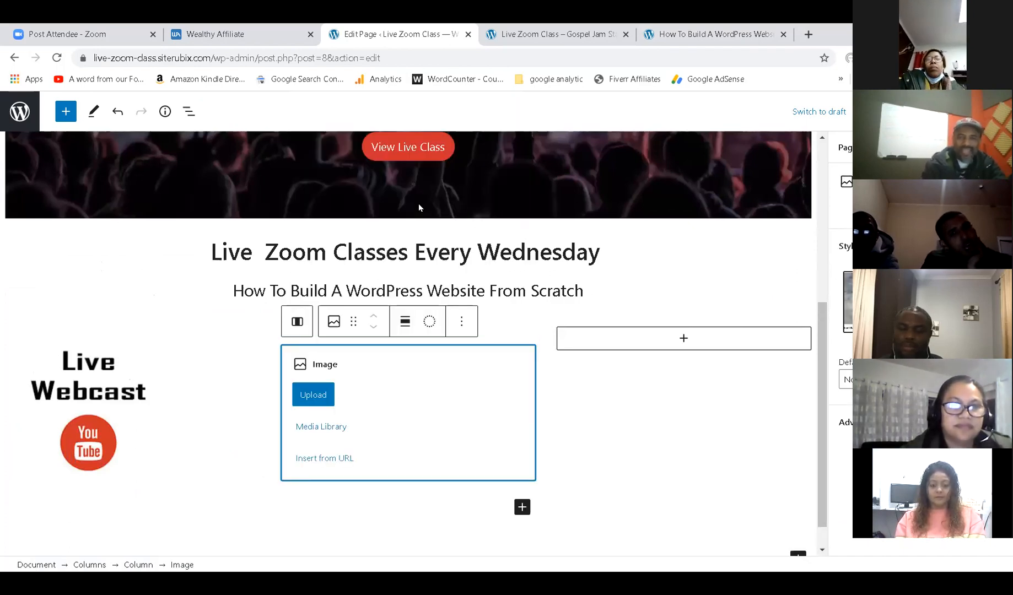
click(323, 388)
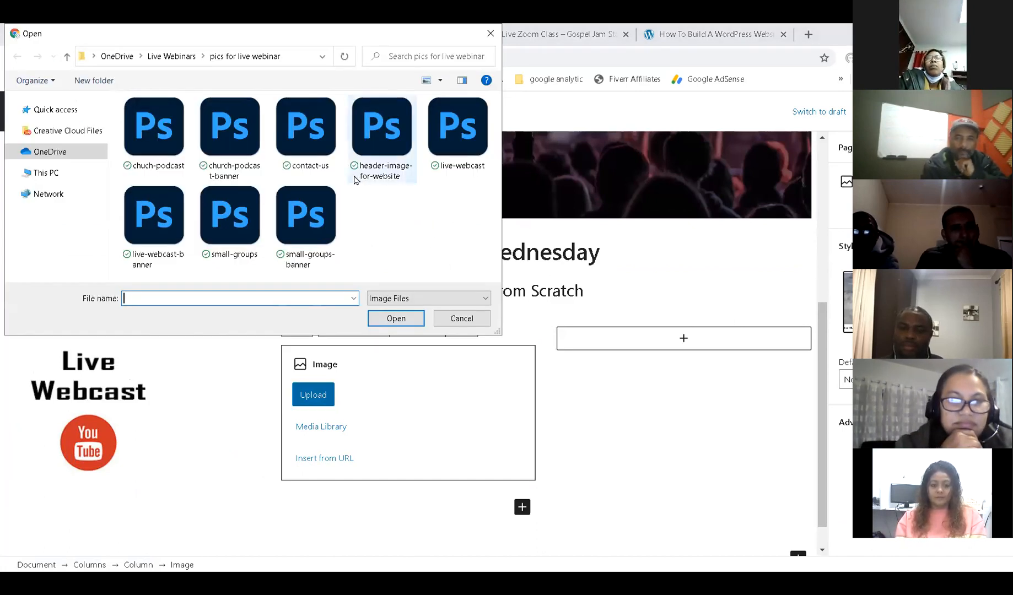
click(238, 241)
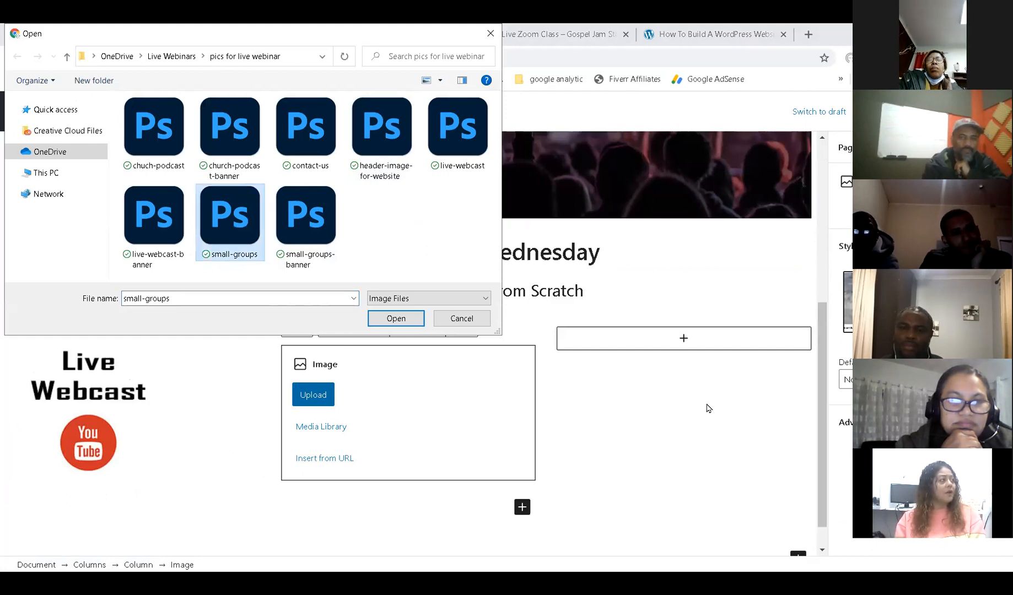
double_click(229, 219)
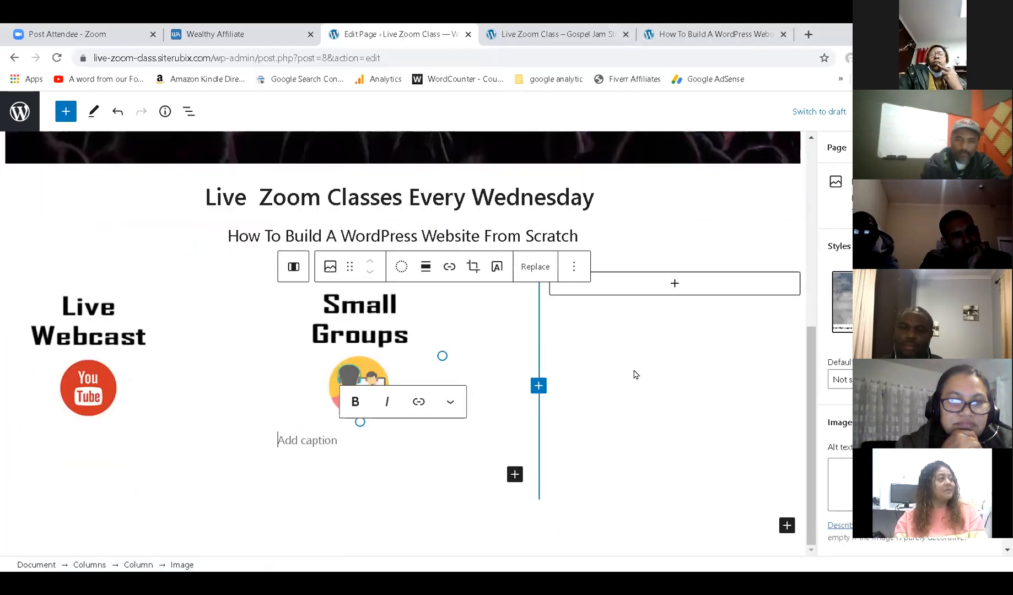
Upload the contact-us image into an Image block in the third column and save the page.
click(675, 287)
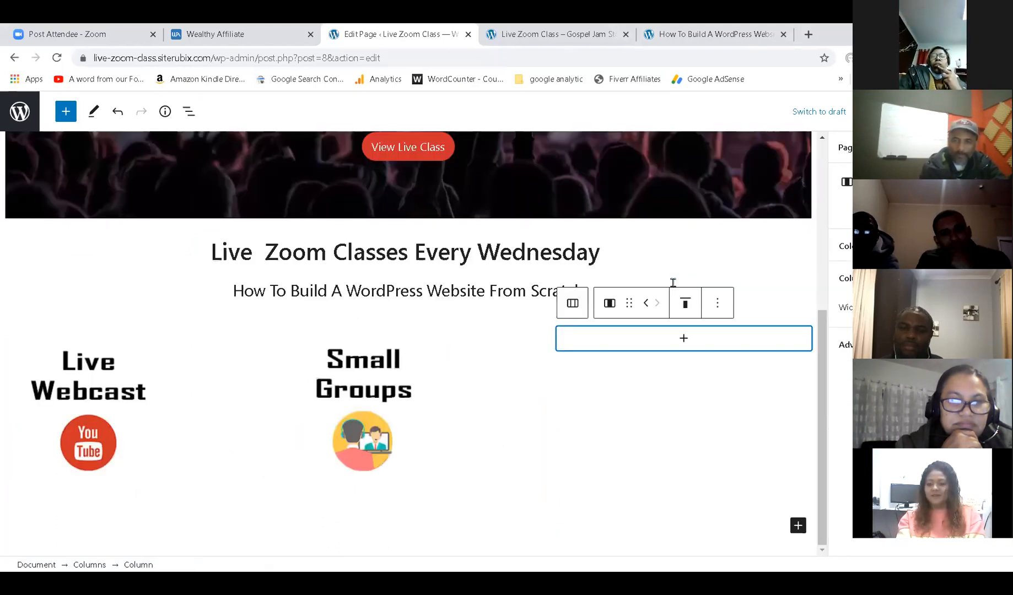
click(682, 339)
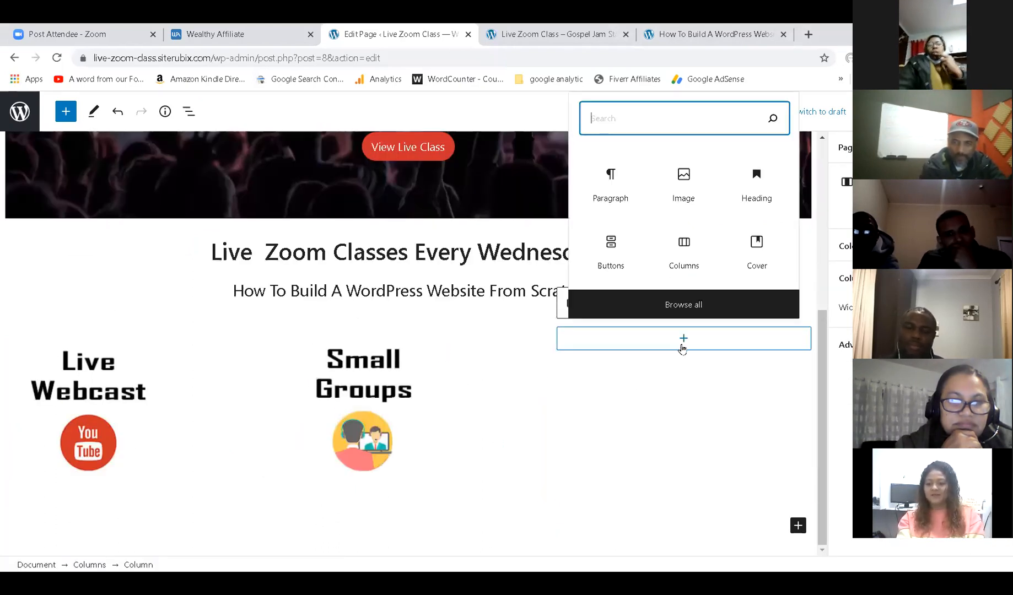
click(679, 189)
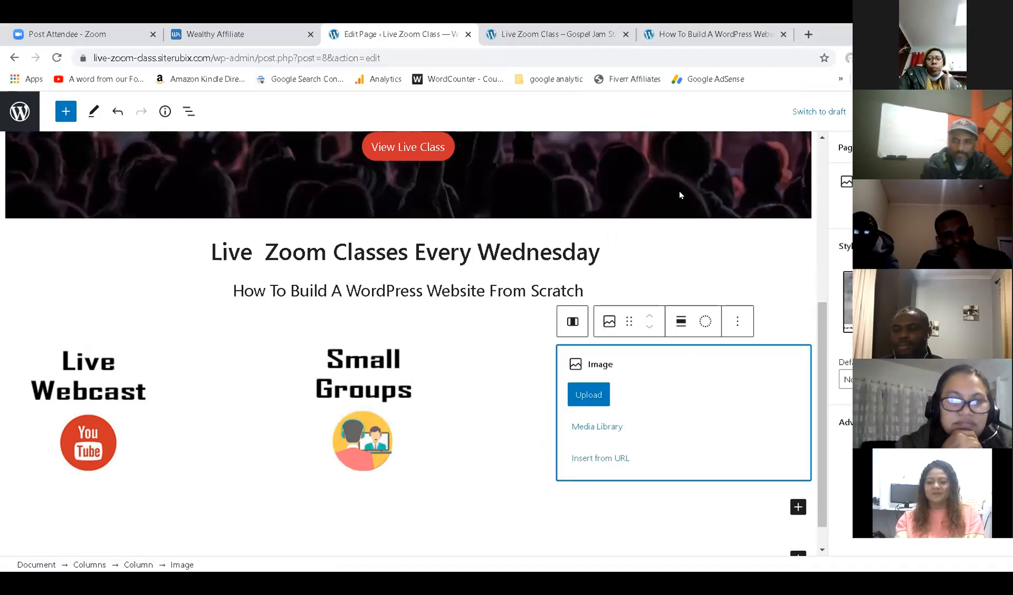
click(595, 398)
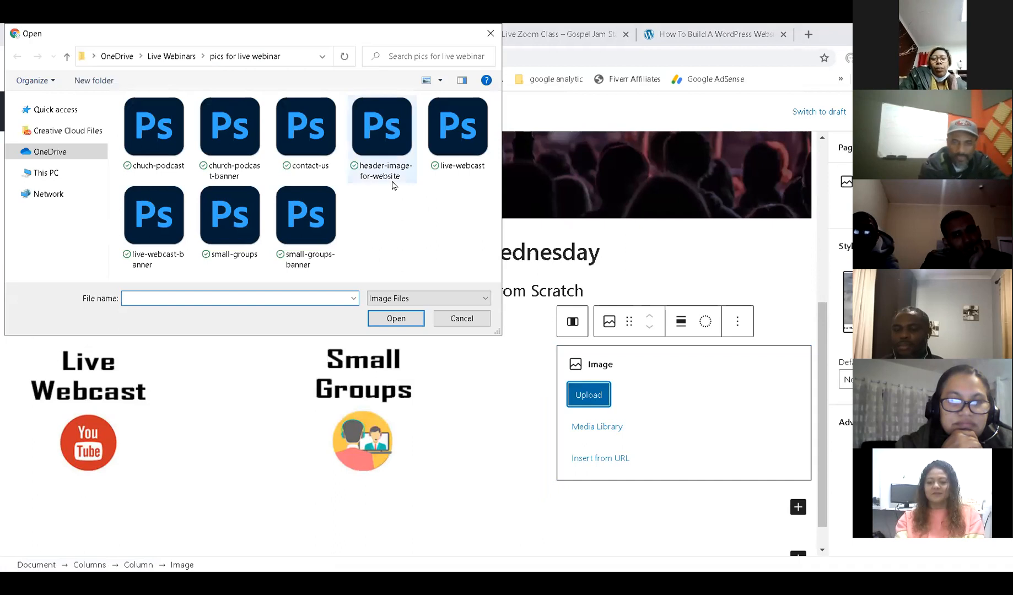
click(299, 139)
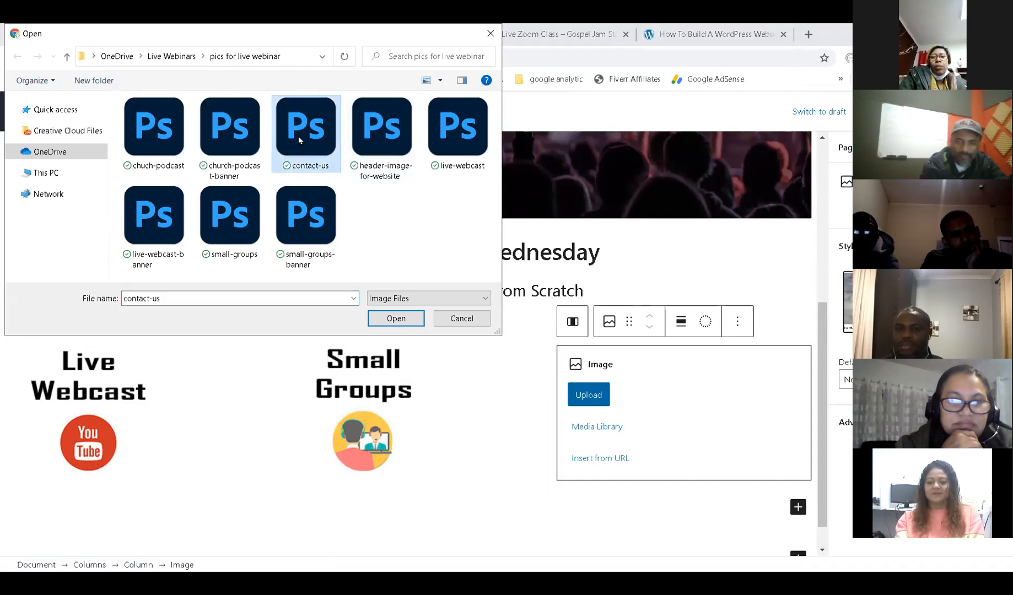
double_click(300, 140)
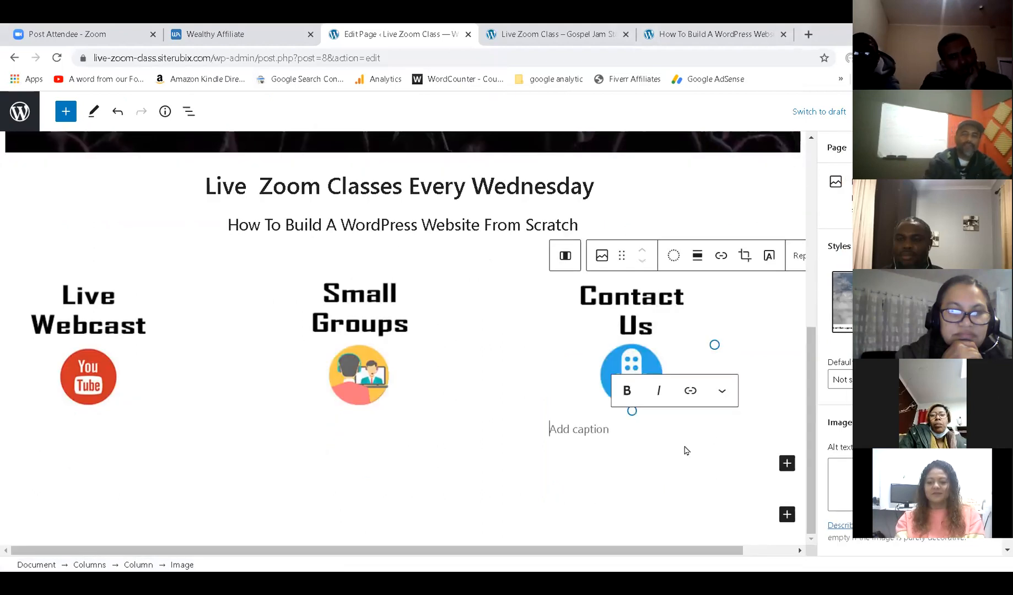
key(ctrl+s)
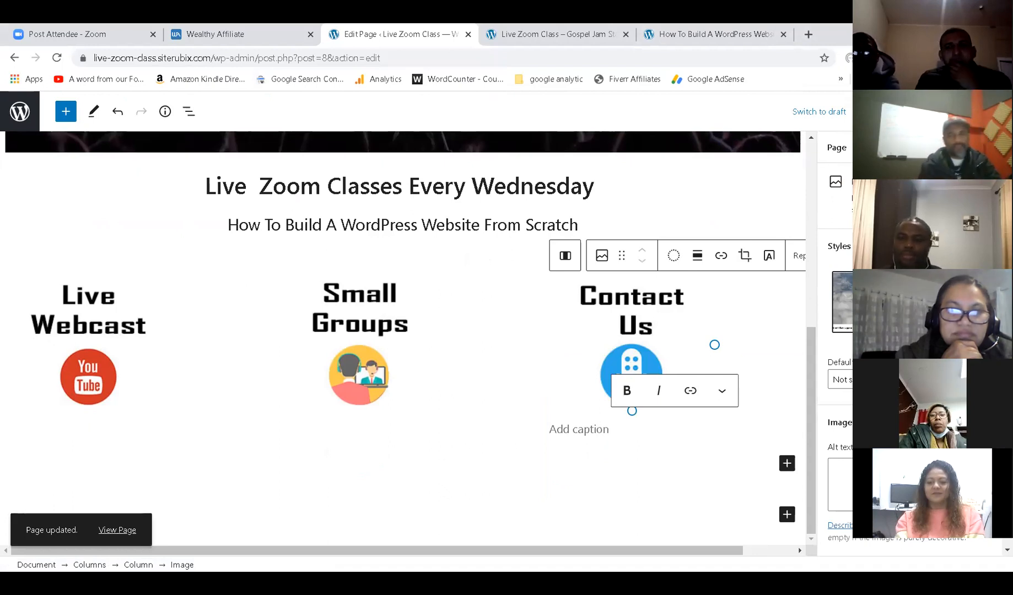
click(543, 32)
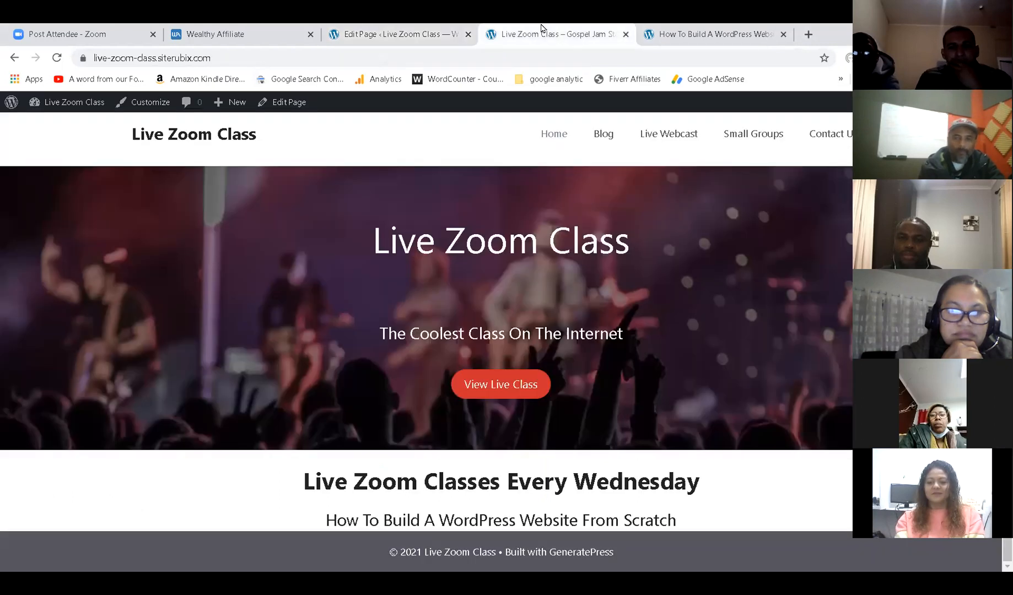
click(55, 59)
scroll(585, 213, down, 3)
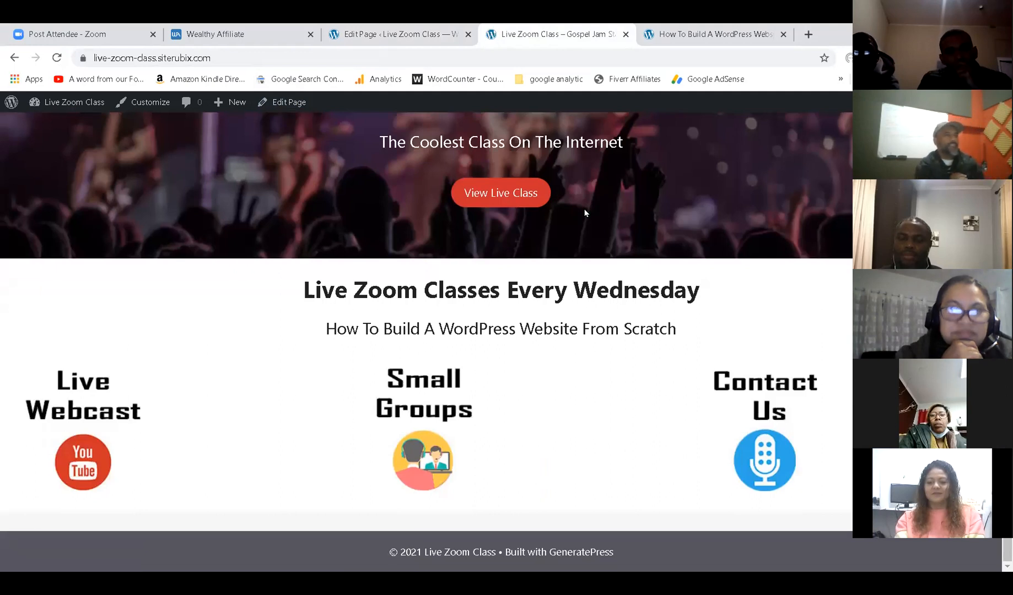
click(673, 33)
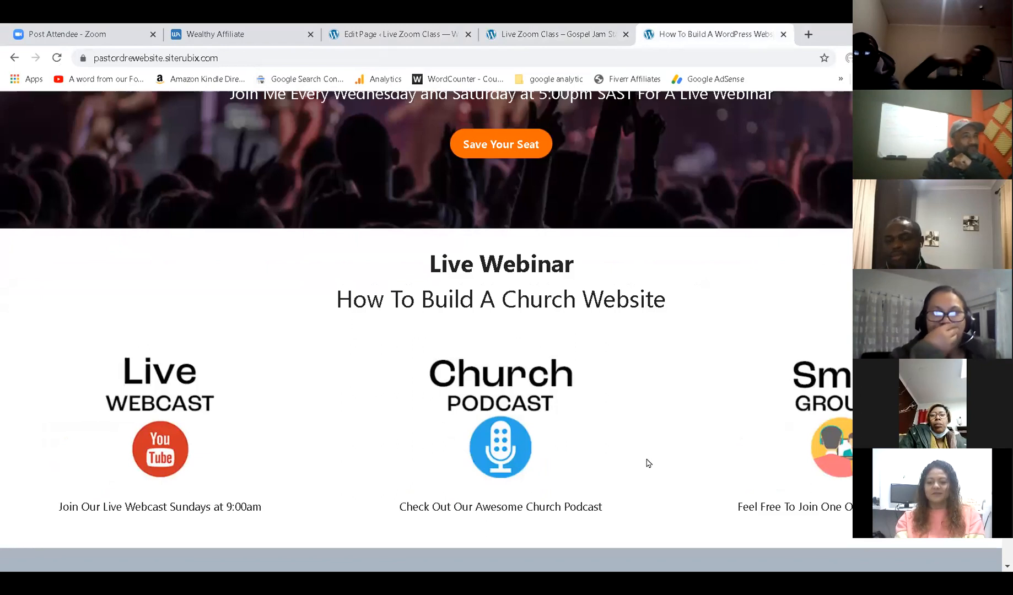
key(ctrl+shift+Tab)
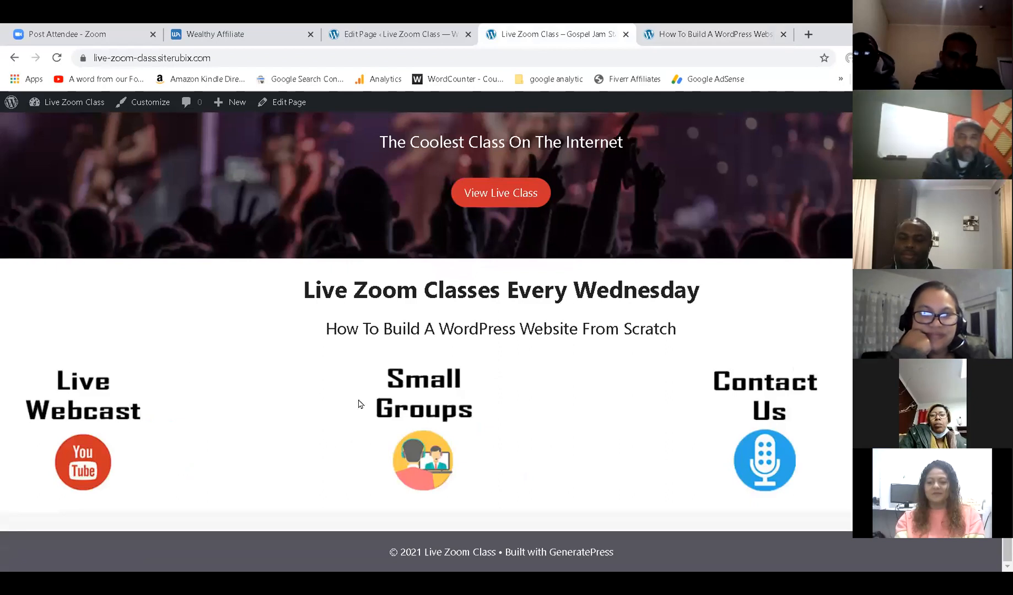
click(443, 31)
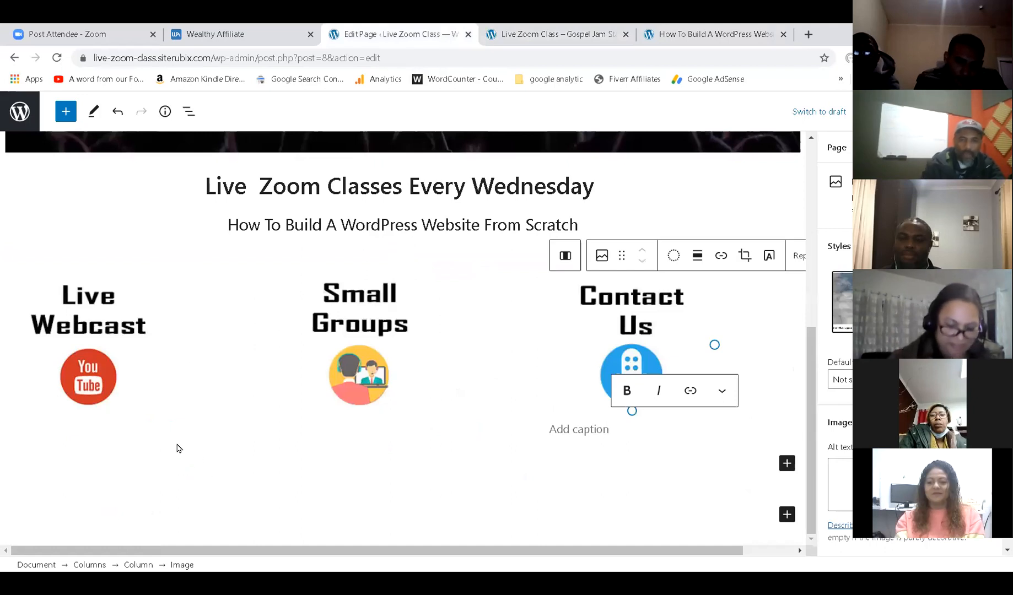
Align center each of the Live Webcast, Small Groups and Contact Us images, then save.
click(95, 339)
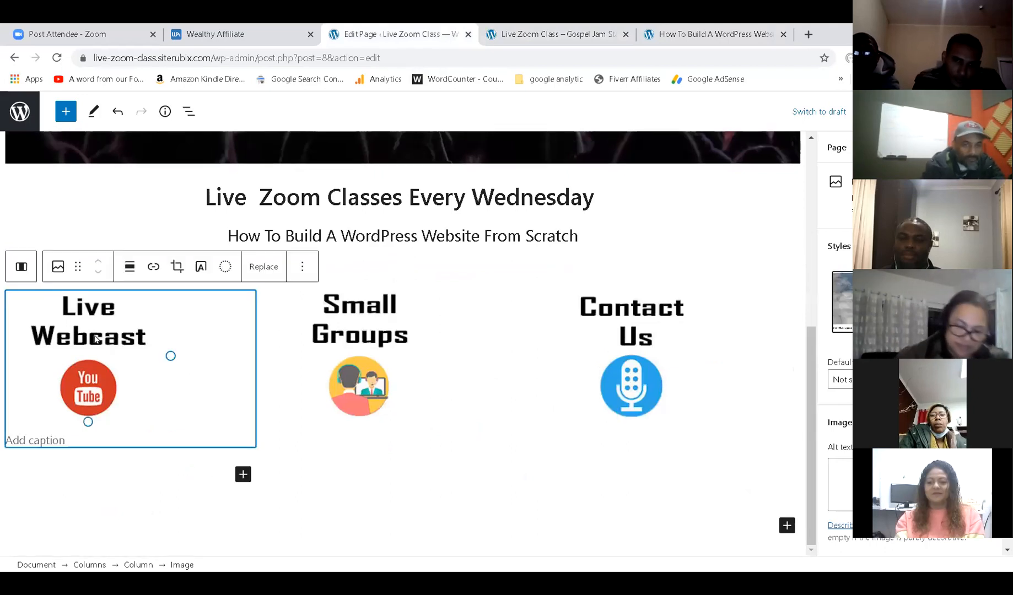
click(129, 268)
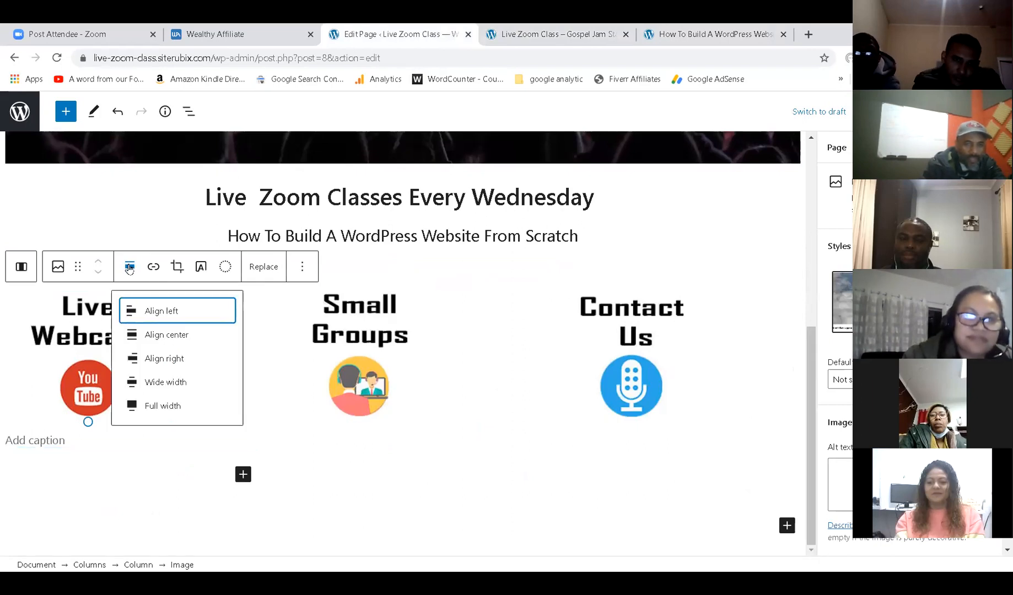
click(158, 337)
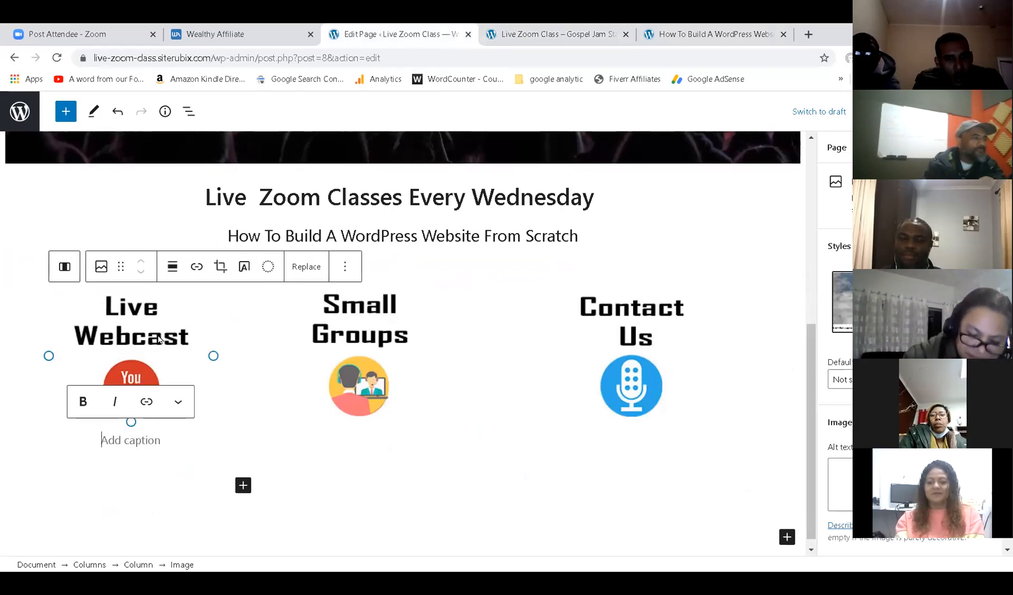
click(373, 383)
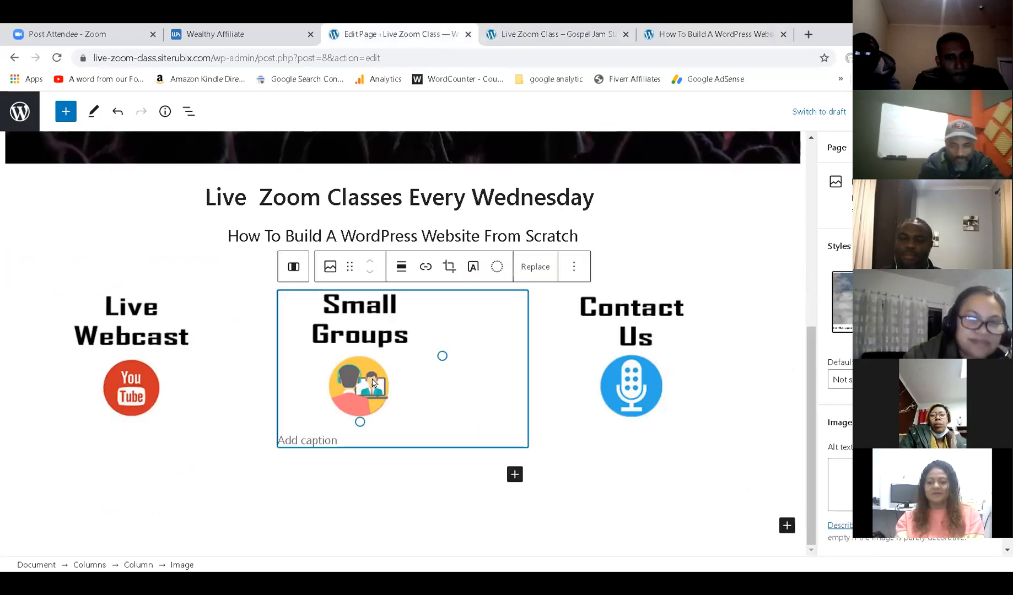
click(401, 269)
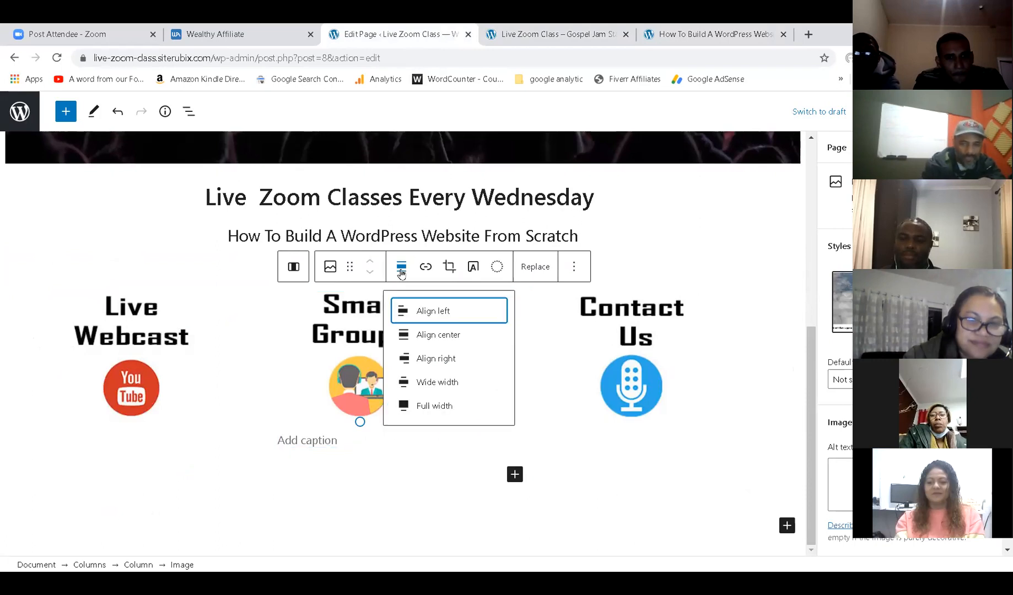
click(420, 335)
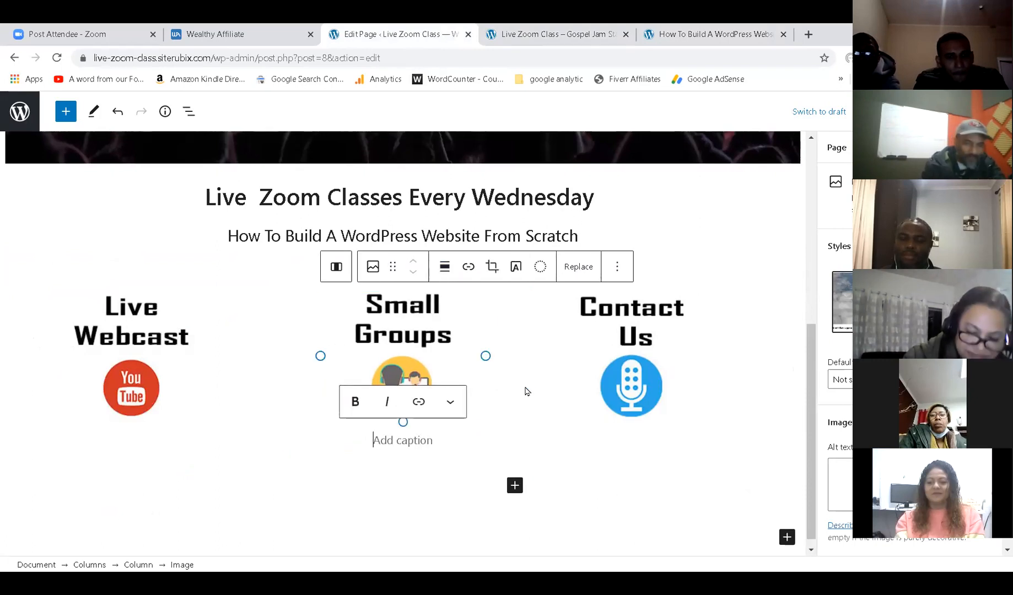
click(637, 337)
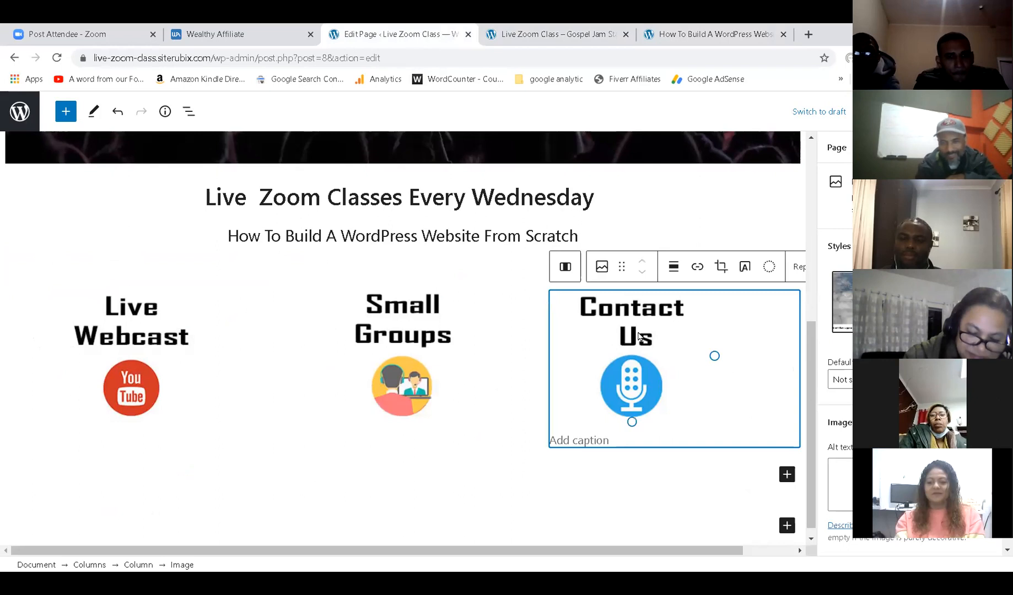
click(673, 269)
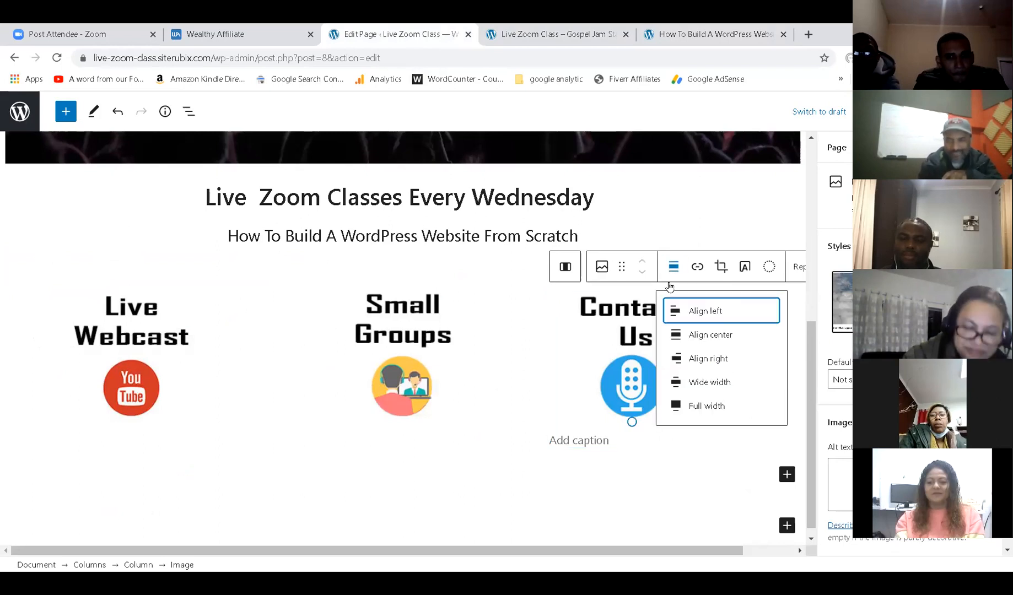
click(688, 336)
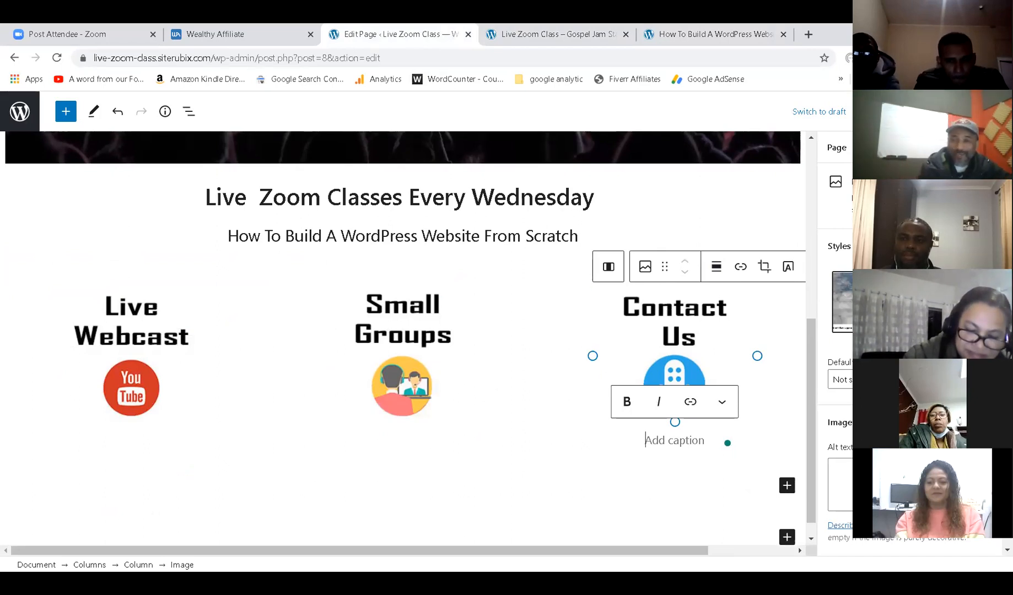
key(ctrl+s)
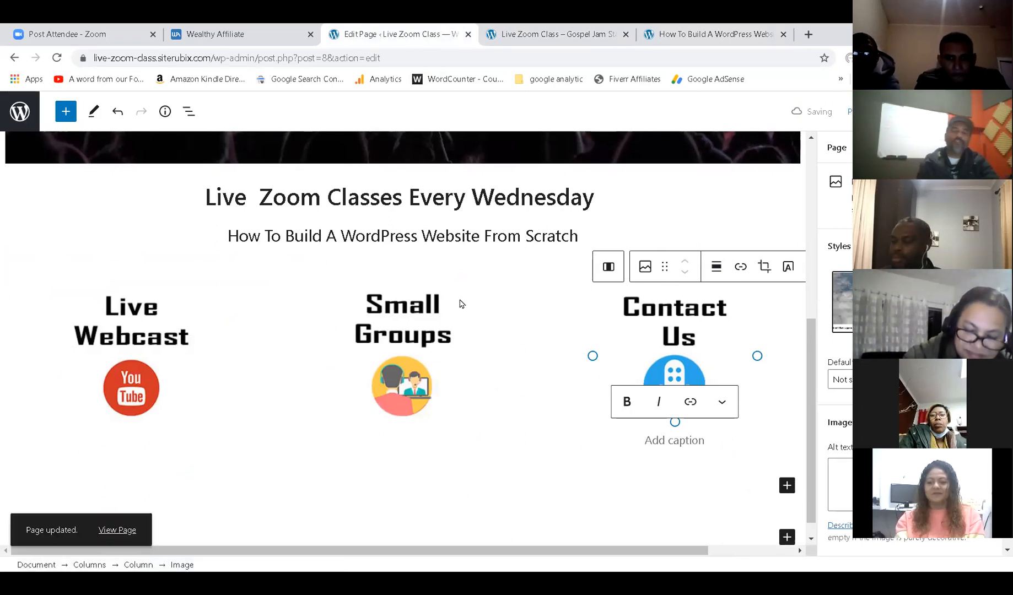
Reload the live home page and scroll through it to check the centered icons.
click(558, 33)
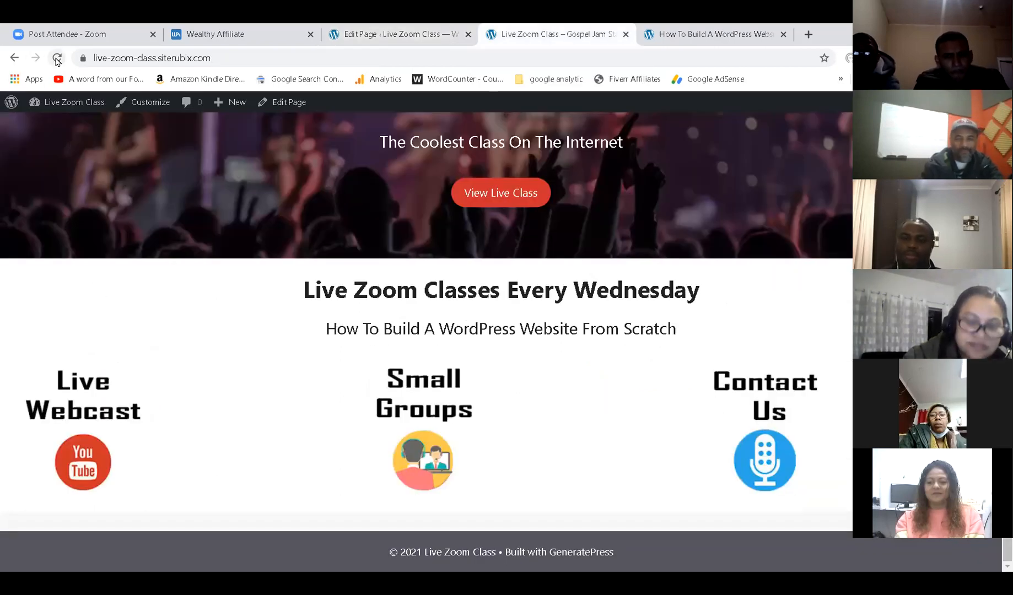
key(F5)
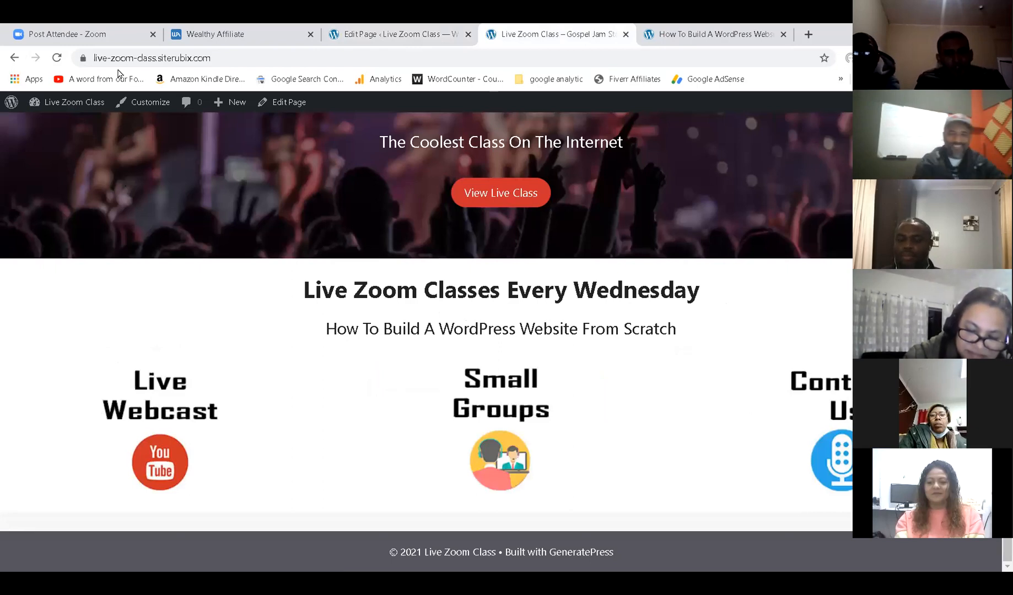
scroll(443, 330, up, 4)
scroll(446, 324, down, 2)
scroll(446, 327, up, 2)
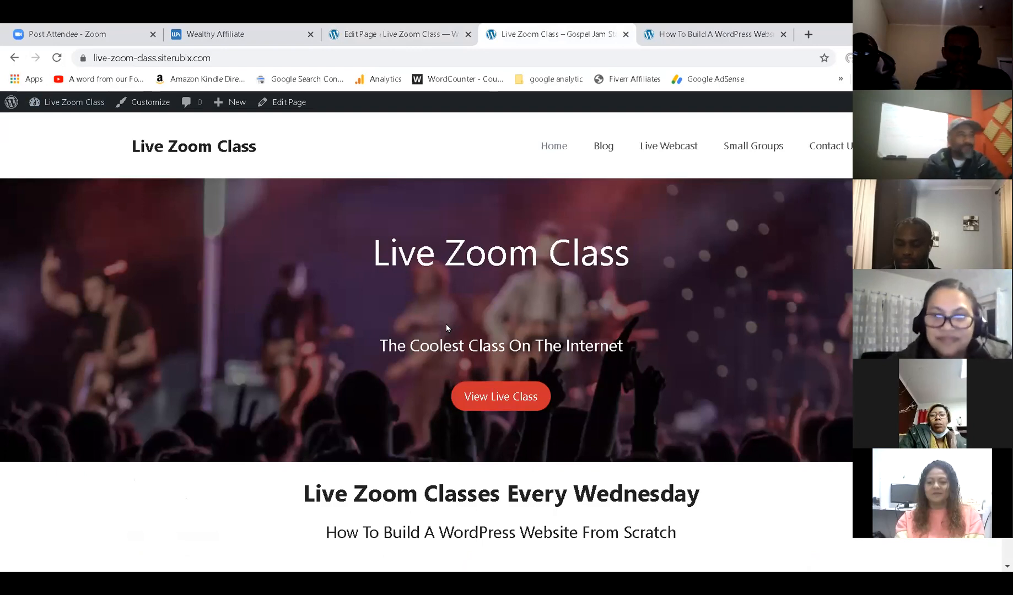
scroll(612, 177, down, 4)
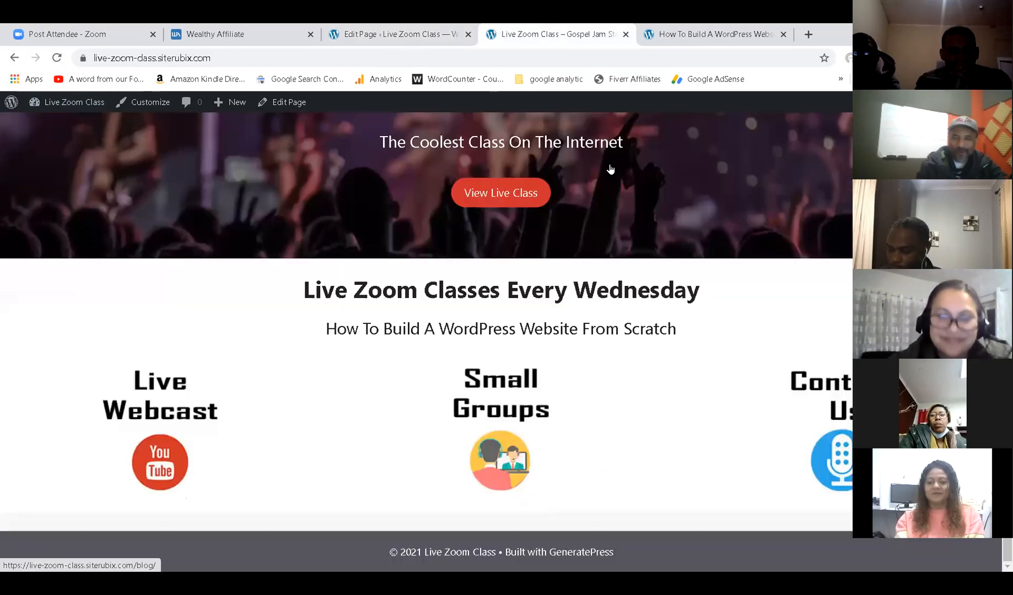
scroll(611, 170, up, 5)
Bring up the reference church website and scroll down its page.
click(711, 35)
scroll(520, 439, down, 4)
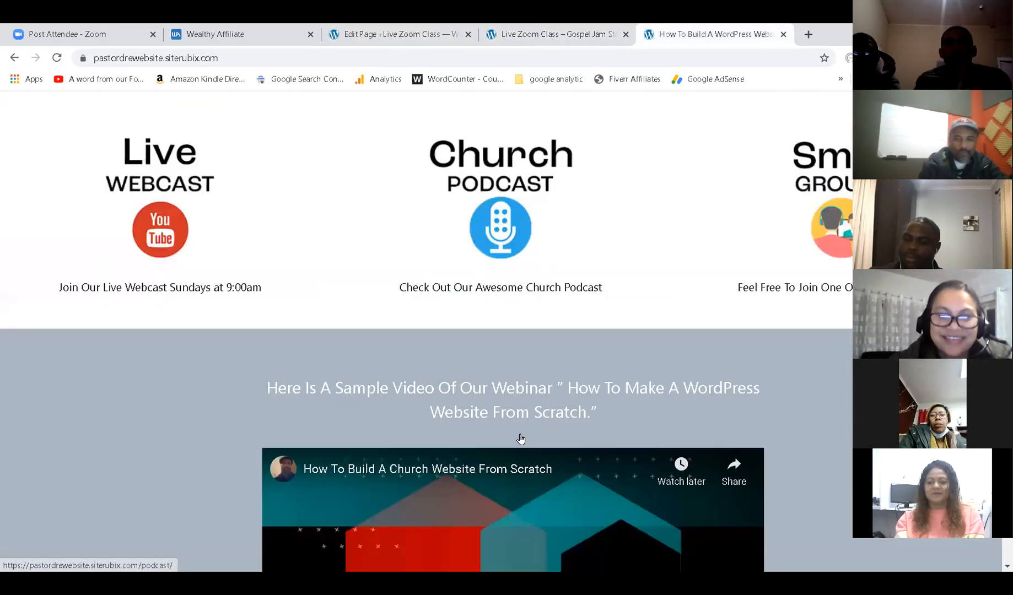
scroll(520, 439, down, 4)
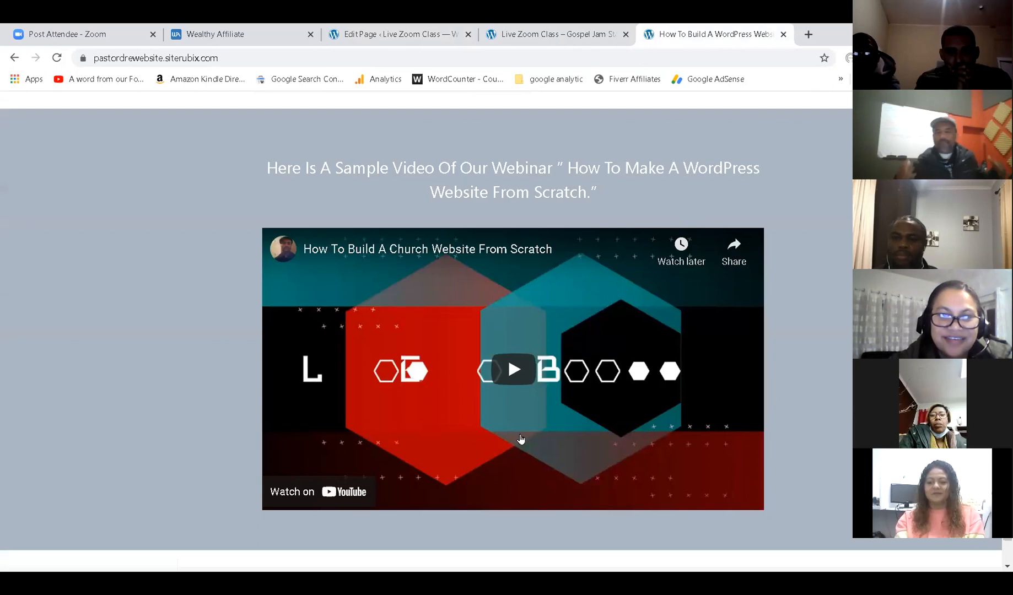
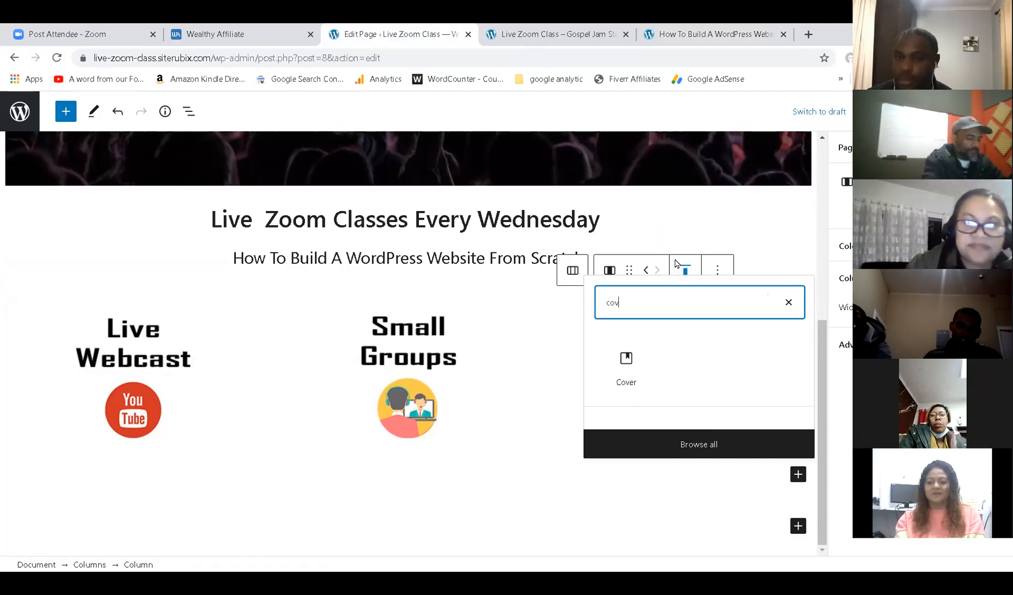
Insert a grey Cover block into a column, then remove it again.
click(626, 248)
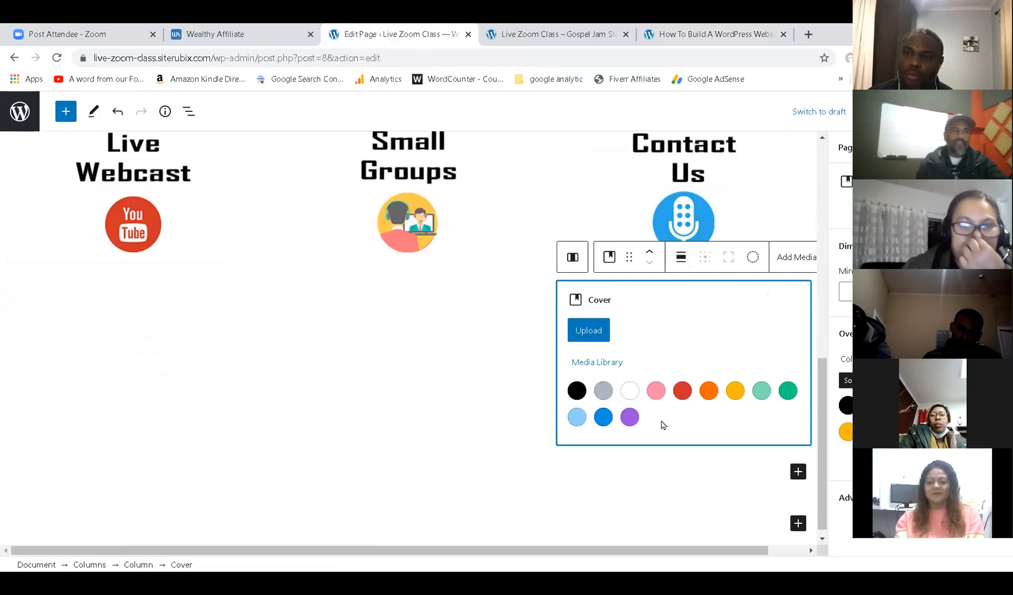
click(603, 390)
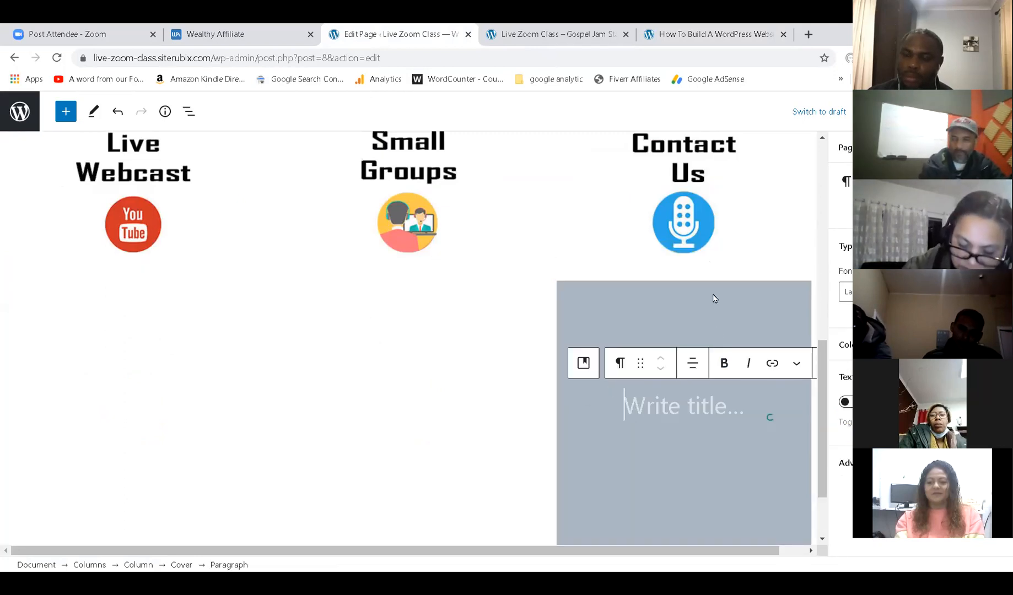
click(758, 285)
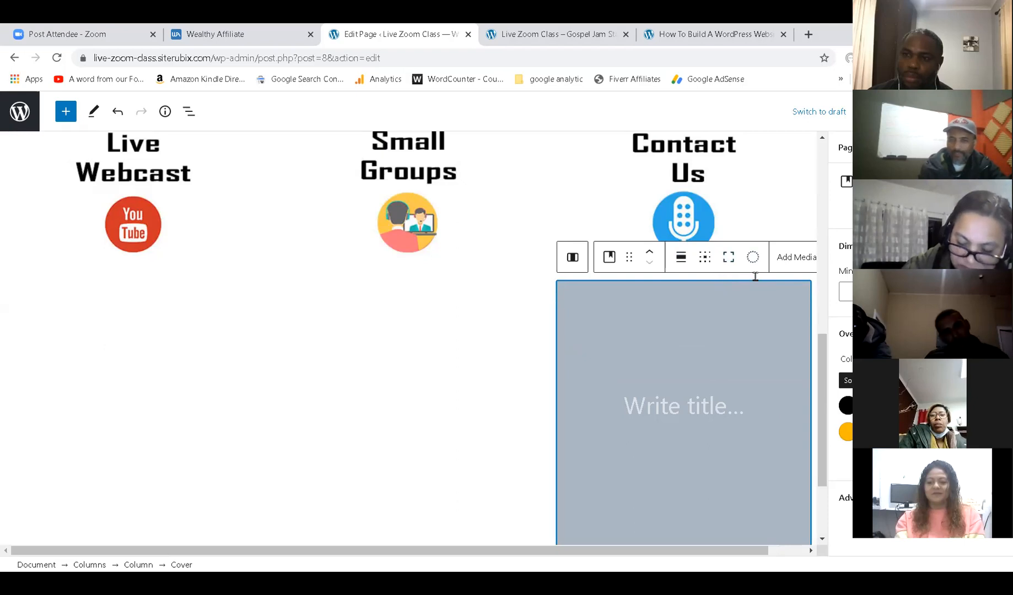
scroll(752, 273, down, 2)
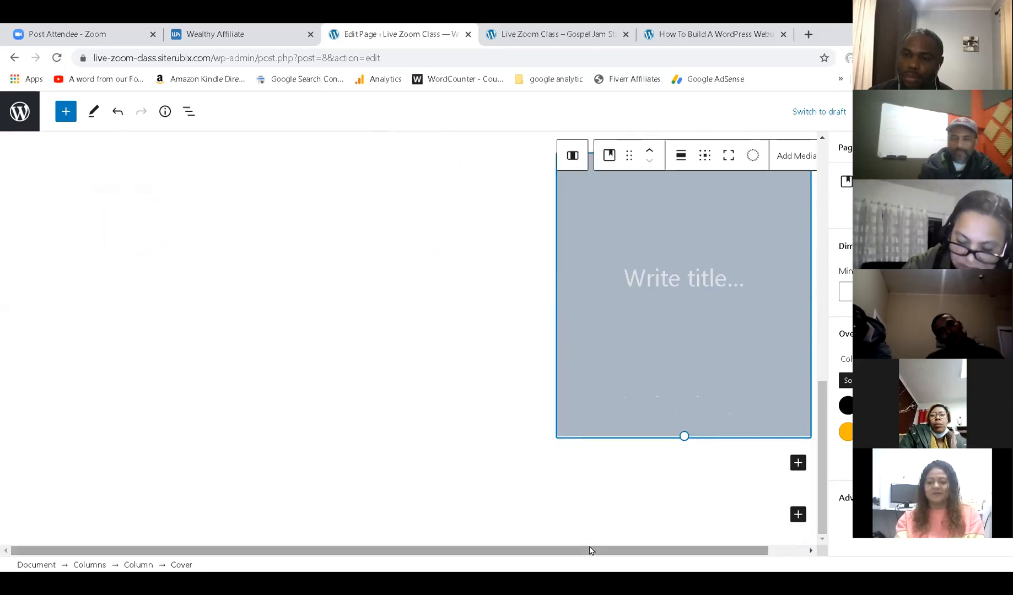
drag(589, 548, 699, 535)
scroll(673, 386, up, 5)
scroll(606, 409, down, 2)
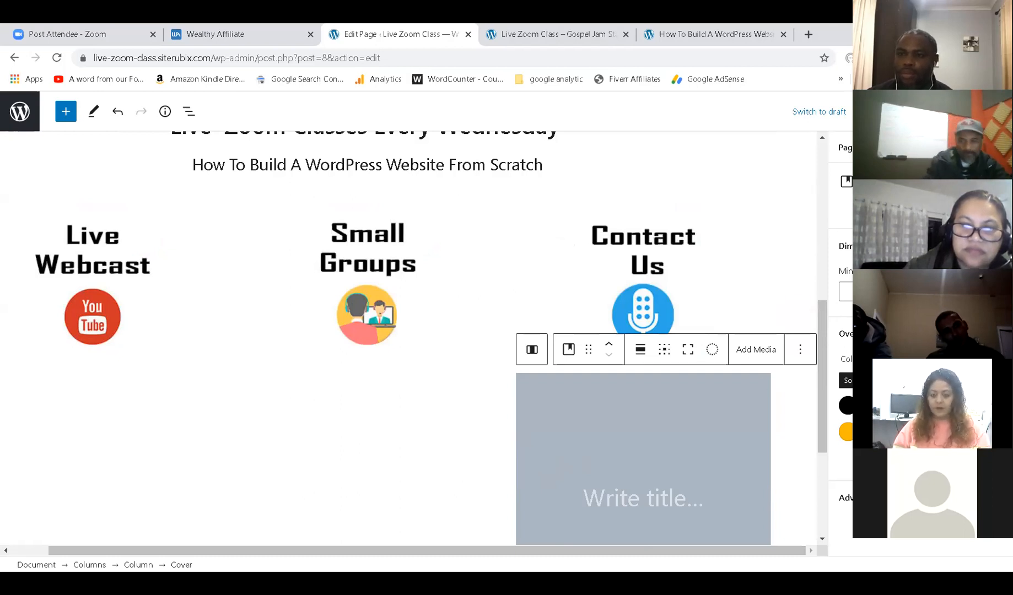
click(798, 351)
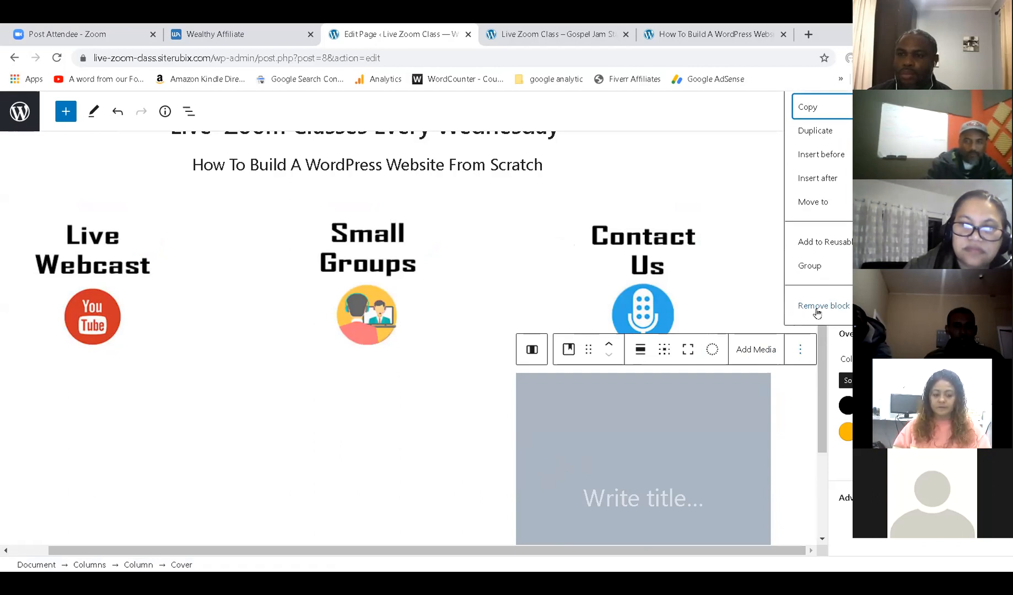
click(817, 307)
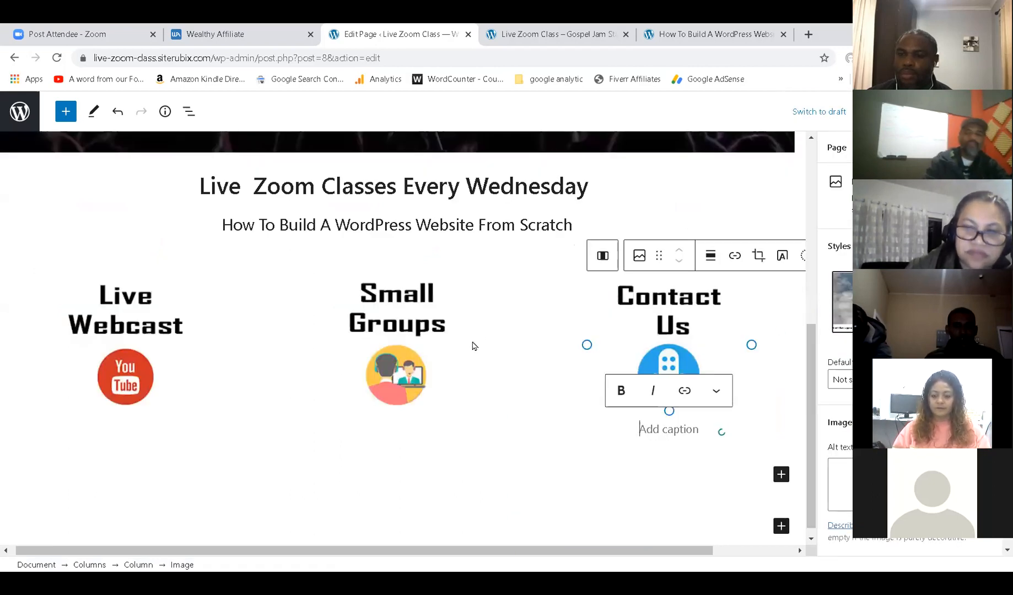
Add a grey Cover block below the three columns and save the page.
scroll(496, 333, down, 1)
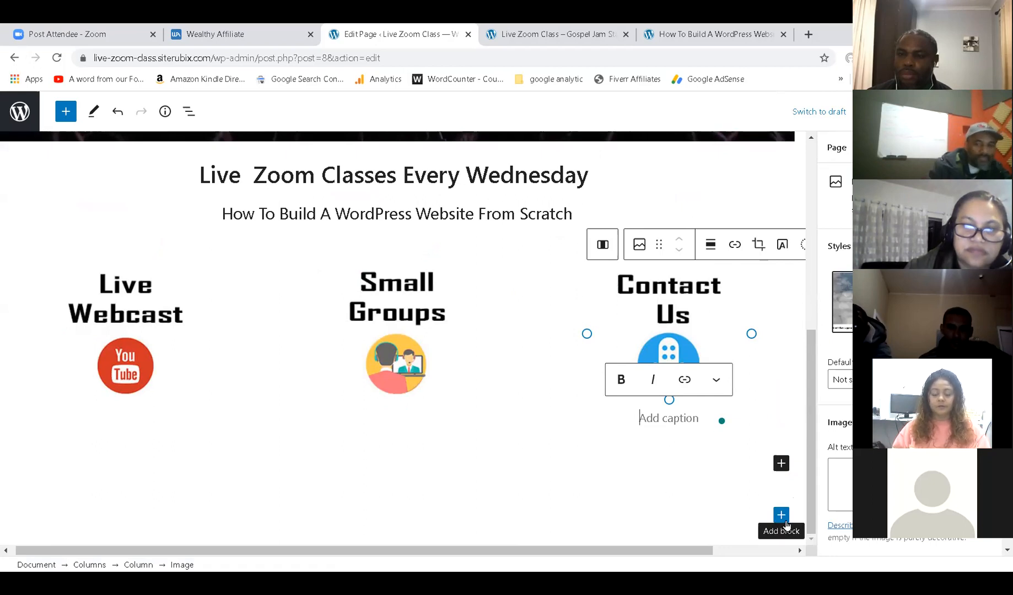
click(781, 515)
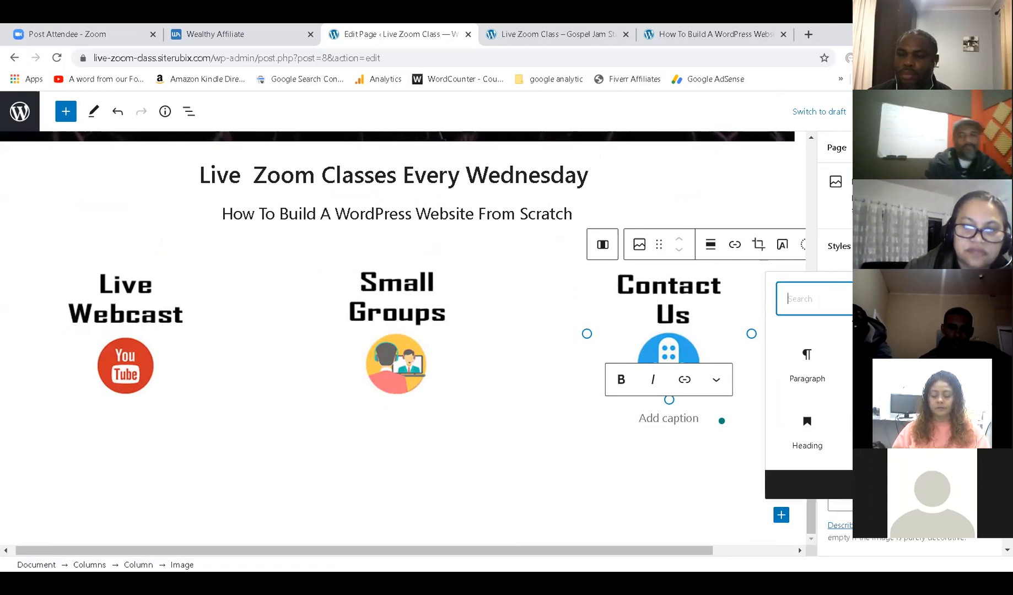
text(cover)
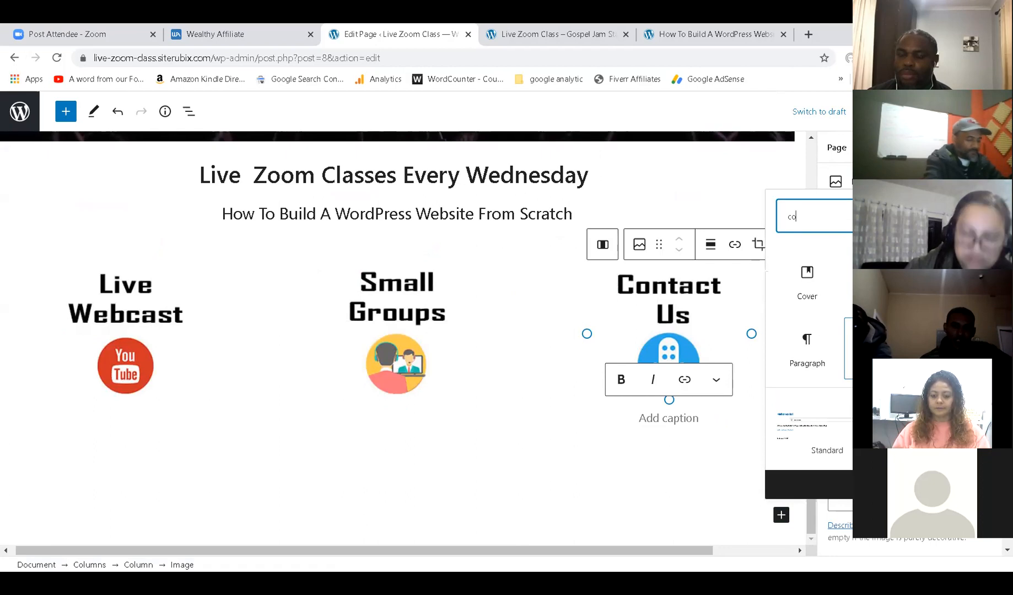
click(812, 291)
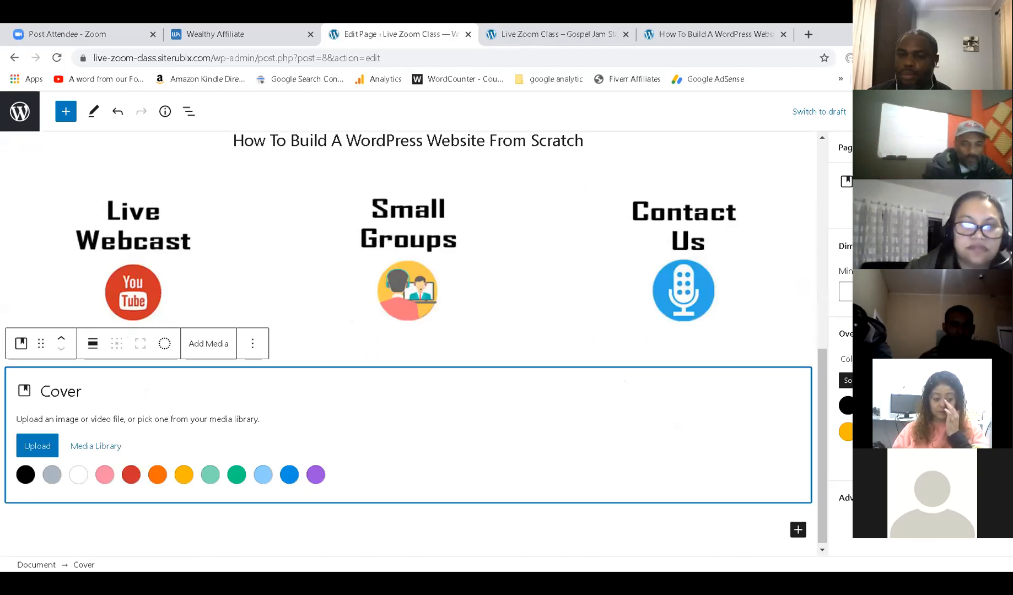
click(52, 474)
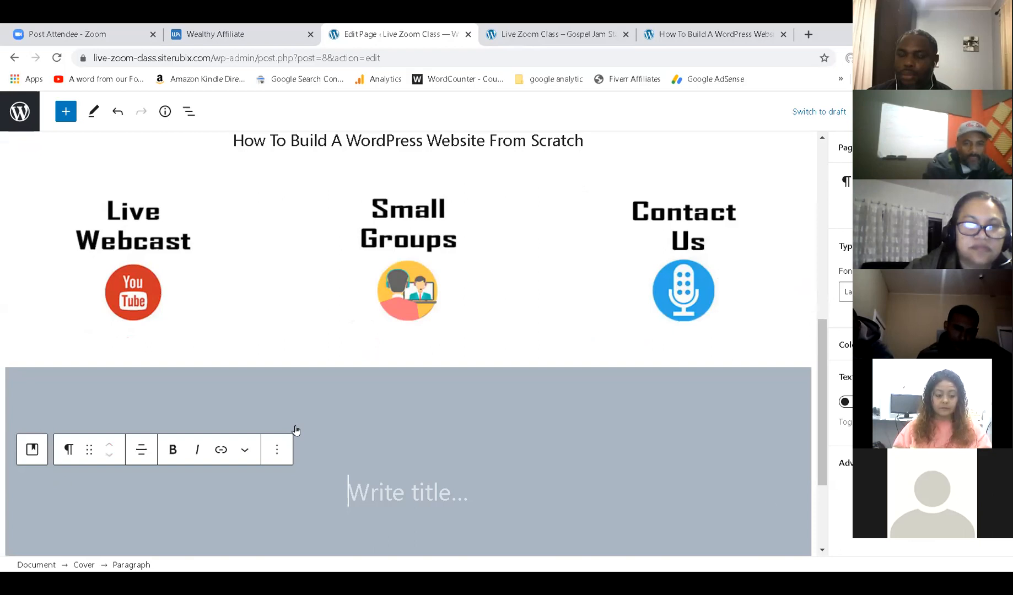
key(ctrl+s)
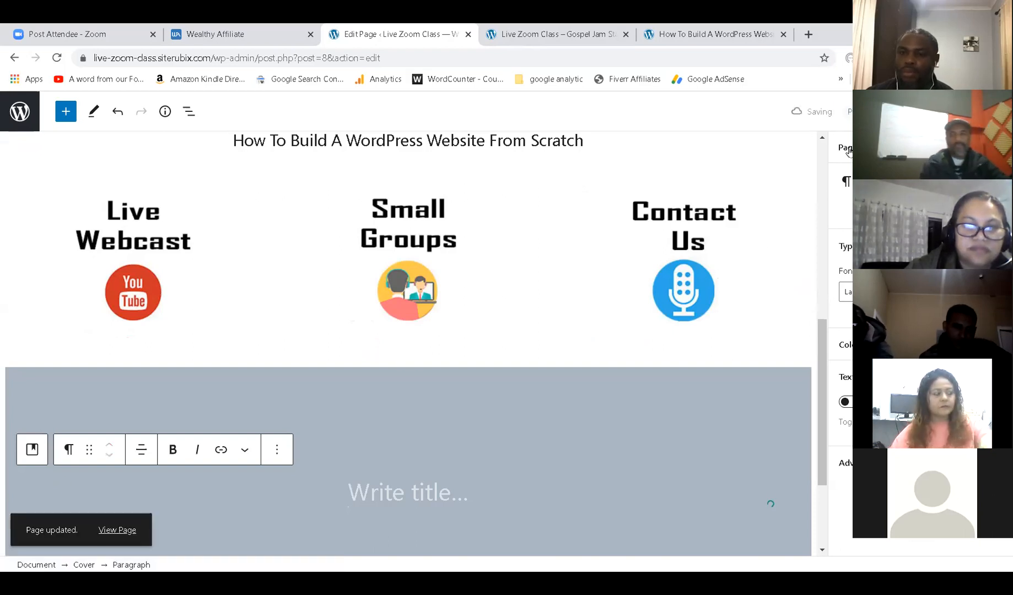
click(586, 27)
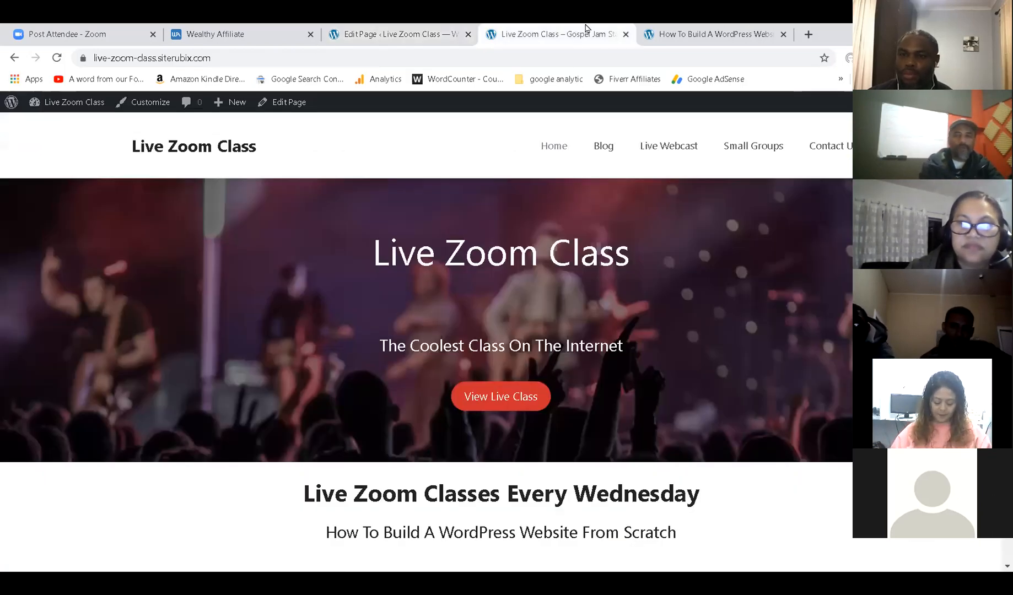
Reload the live site to check the grey band under the three icon columns.
click(56, 57)
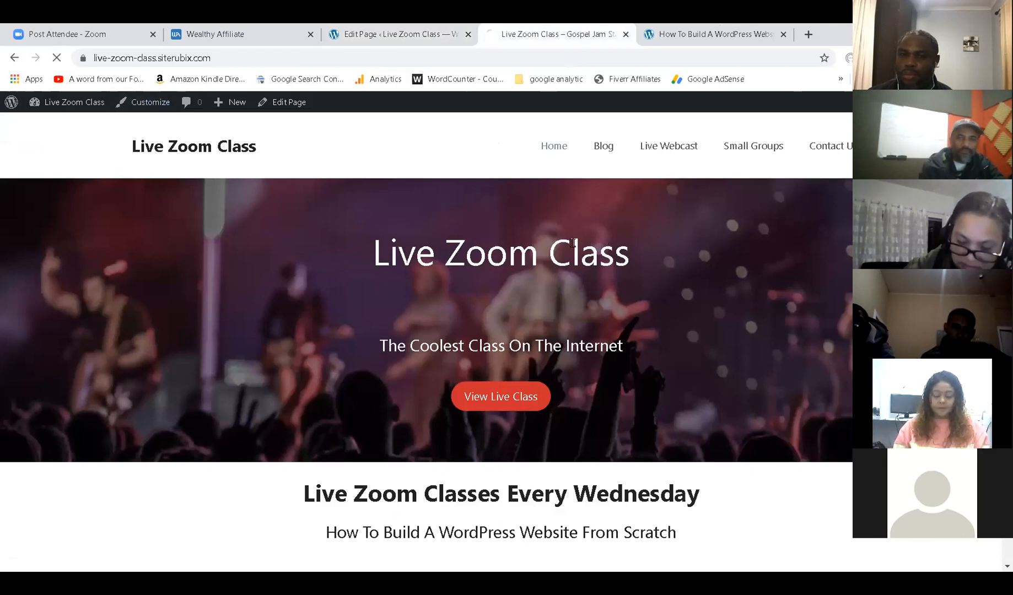
scroll(616, 258, down, 8)
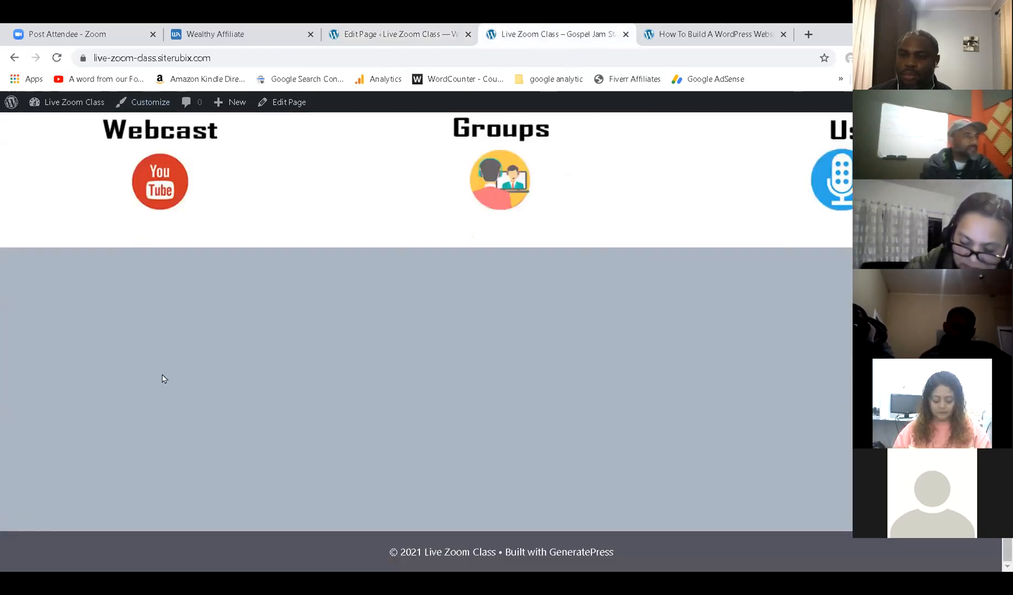
scroll(504, 326, up, 8)
scroll(504, 326, down, 8)
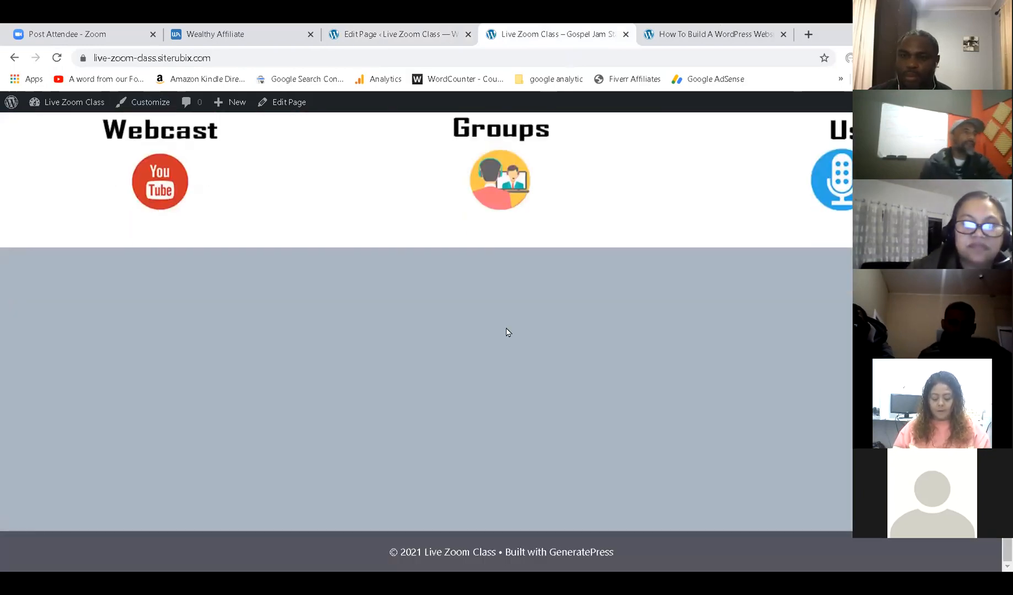
click(415, 33)
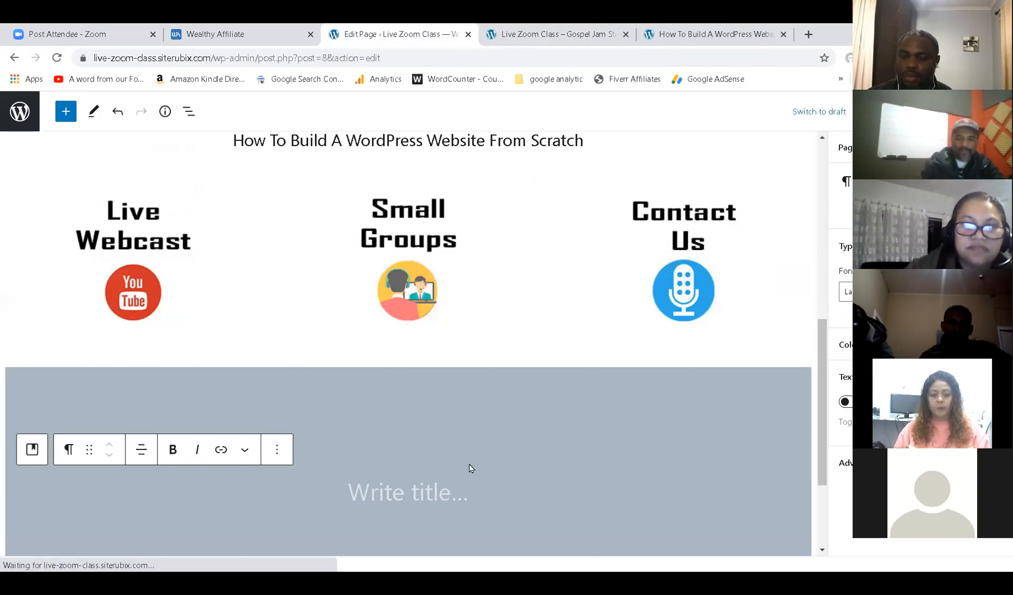
Insert a YouTube embed block inside the grey cover section.
click(407, 500)
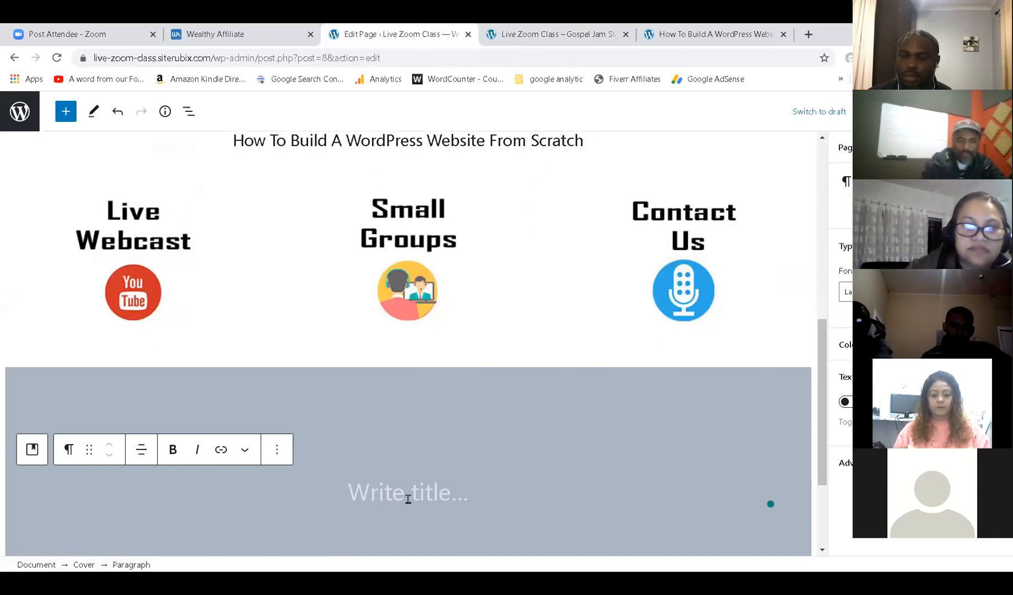
scroll(419, 487, down, 2)
click(215, 411)
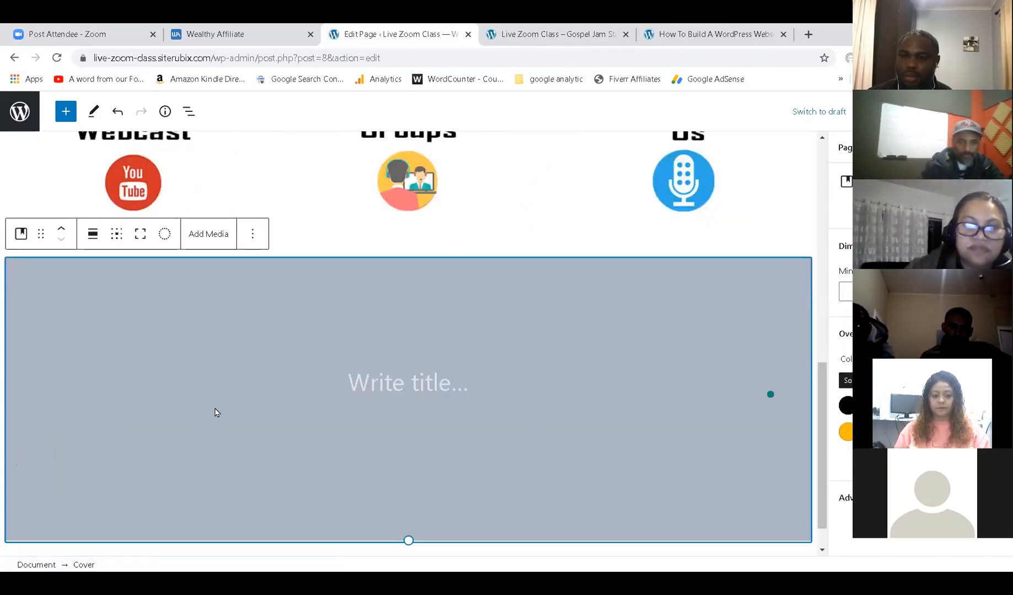
click(301, 378)
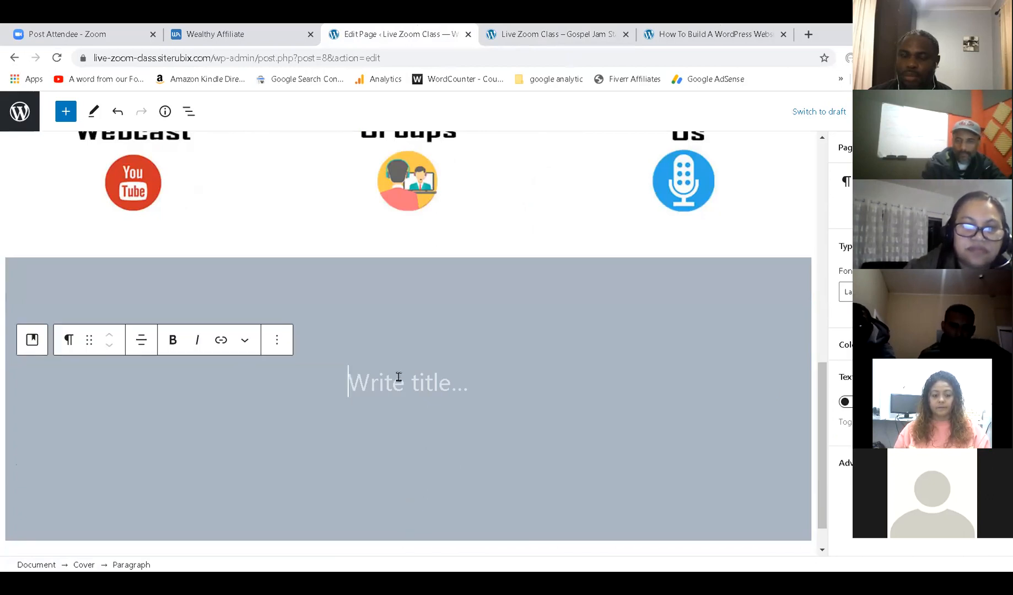
click(66, 116)
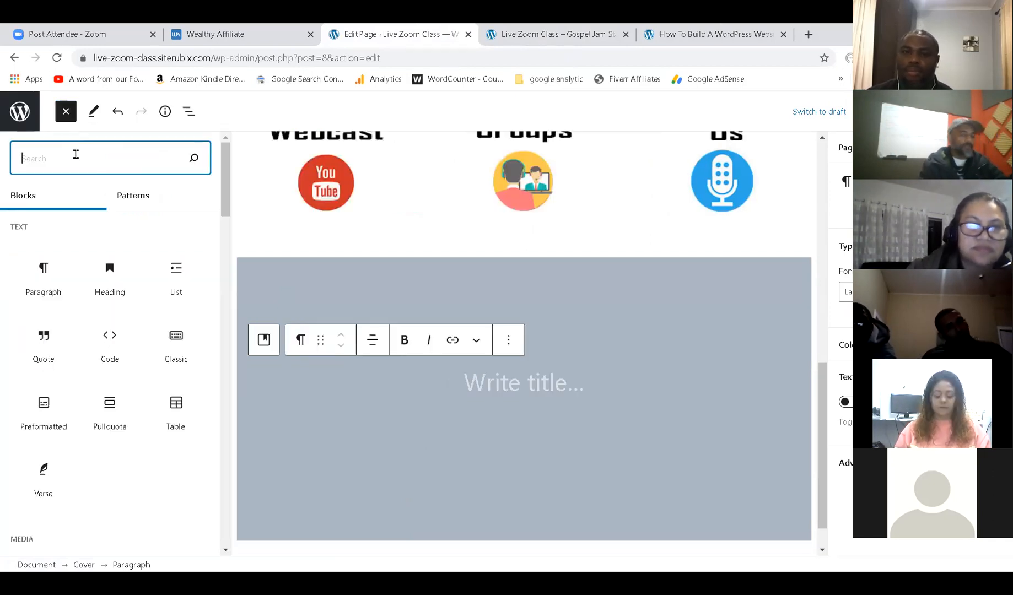
text(y)
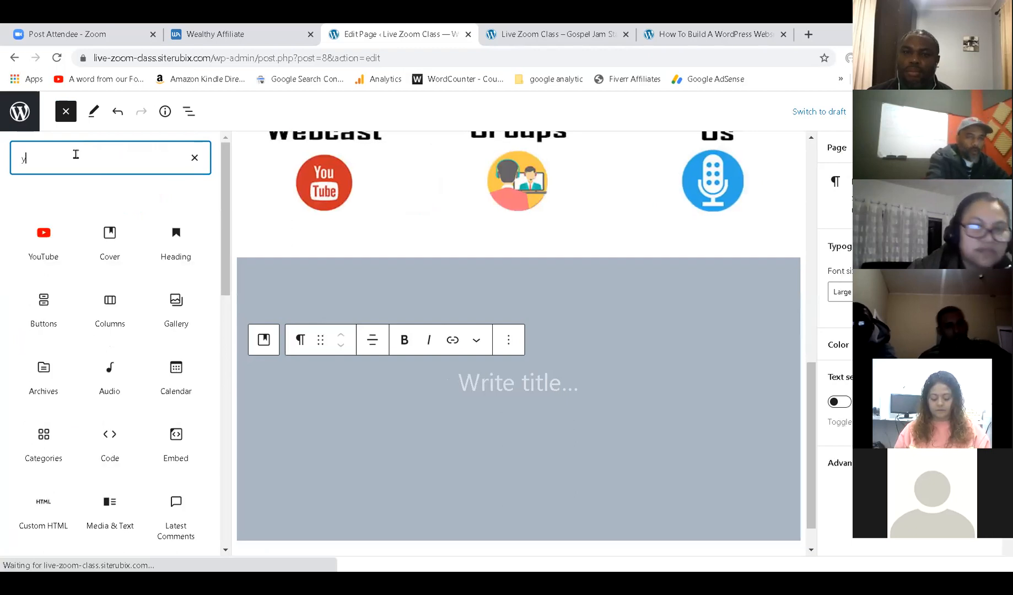
text(outube)
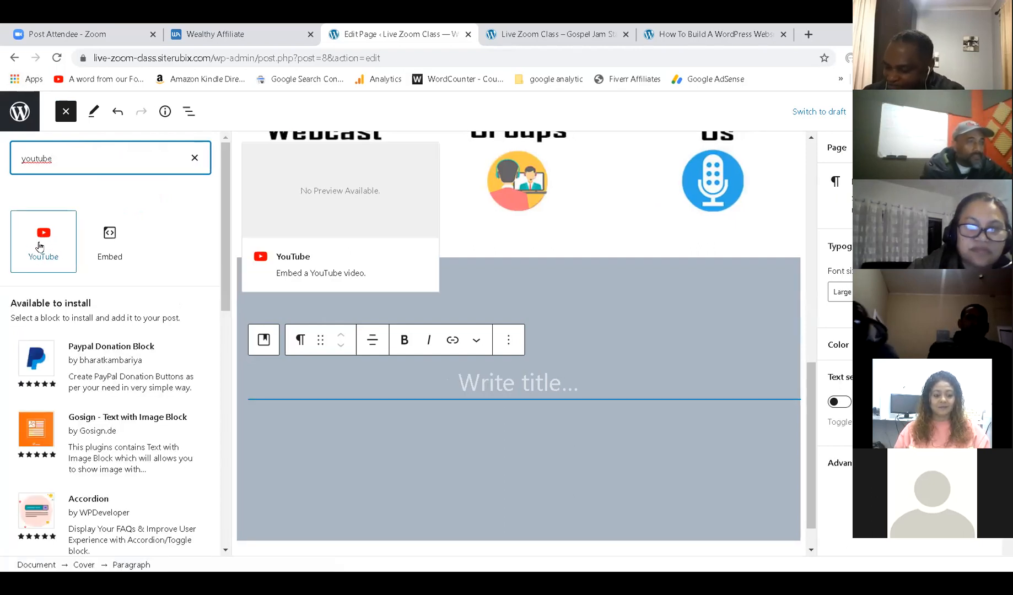
click(38, 238)
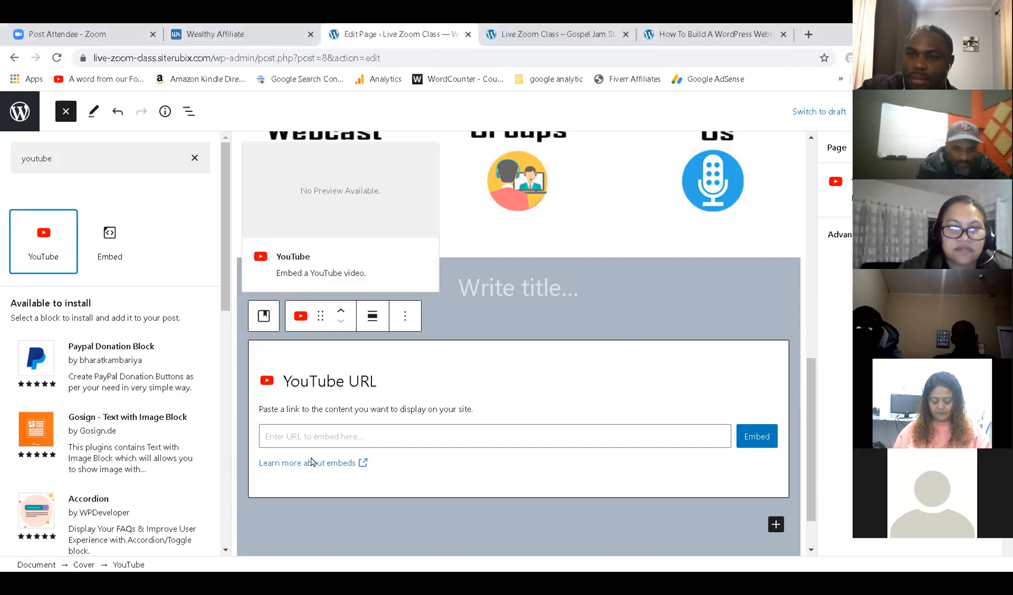
Embed the iTestify Victory Outreach service video from its pasted link and save.
click(309, 434)
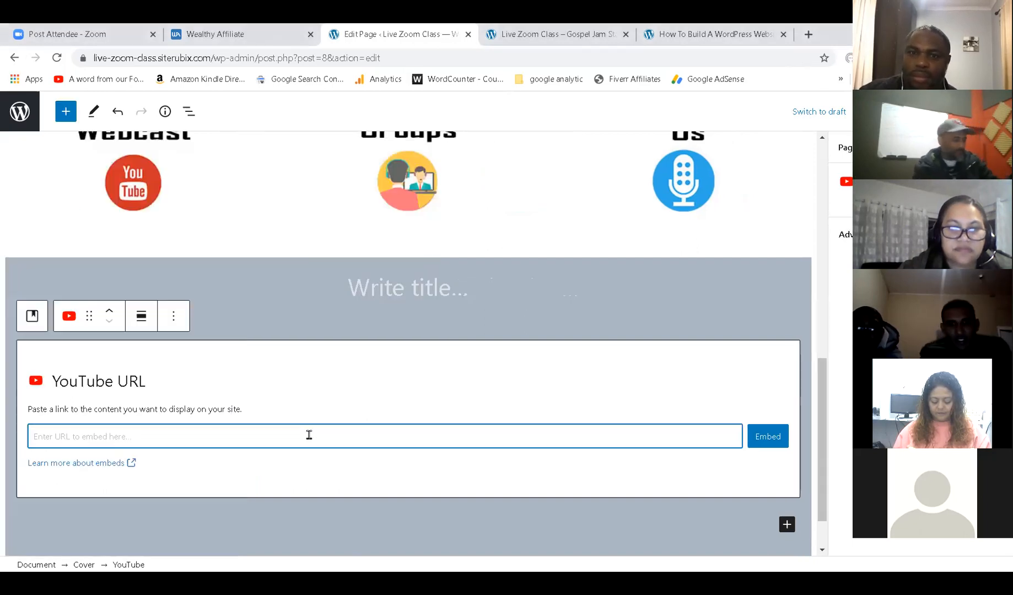
text(https://youtu.be/HrGi01Rn8DE)
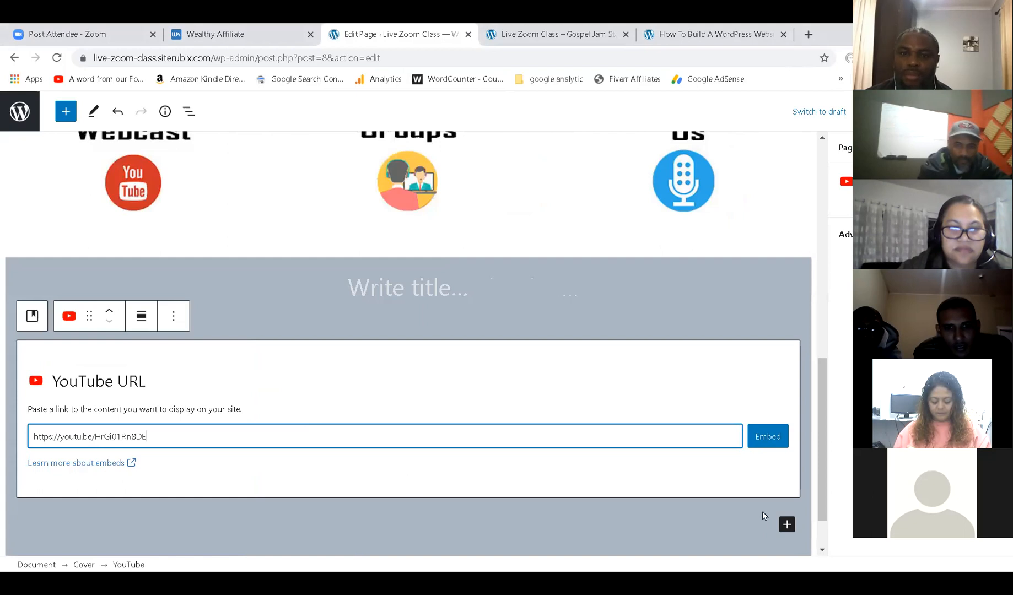
click(772, 450)
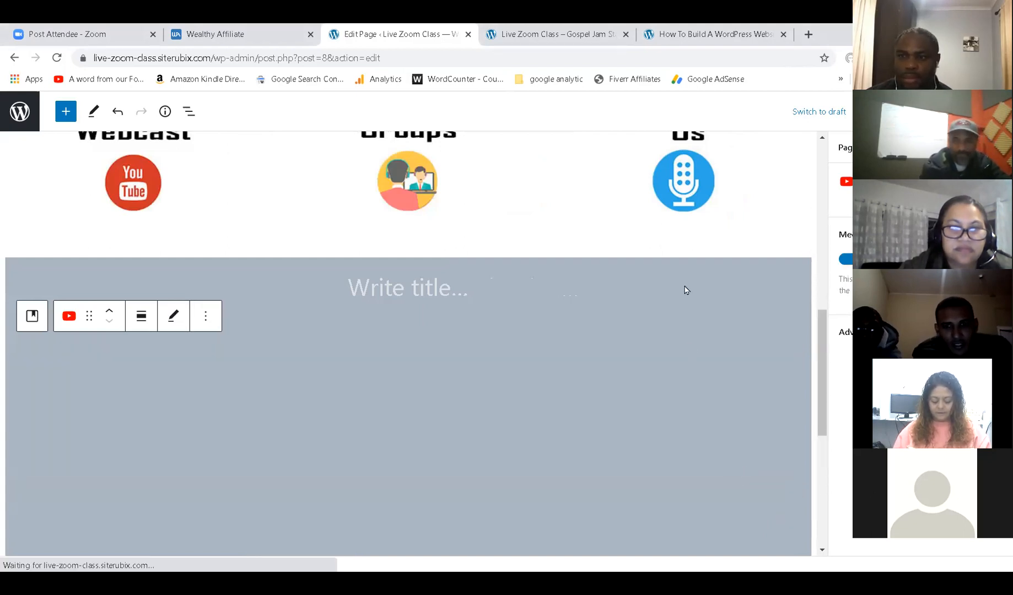
key(ctrl+s)
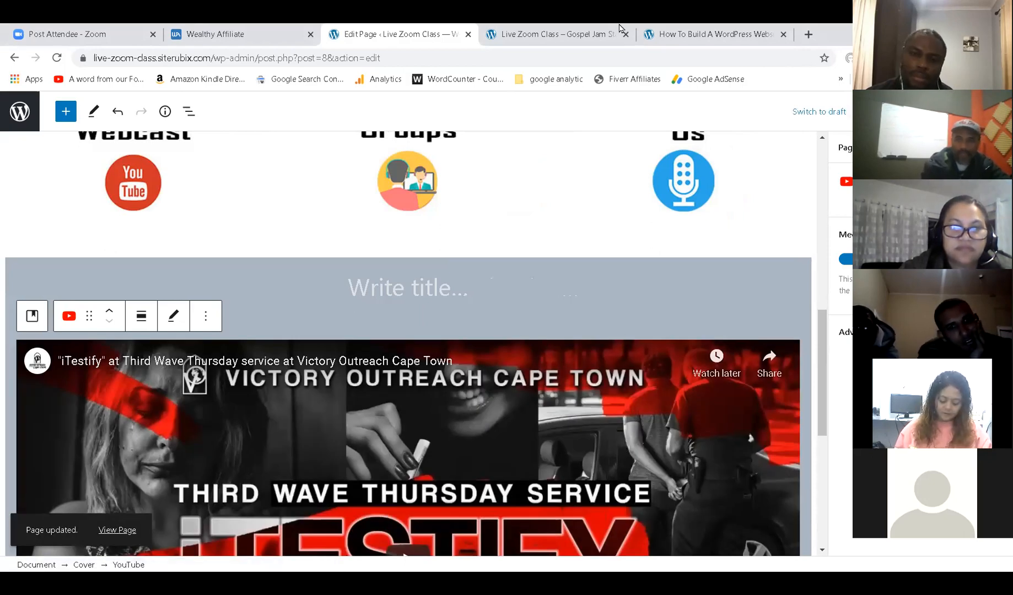
click(597, 37)
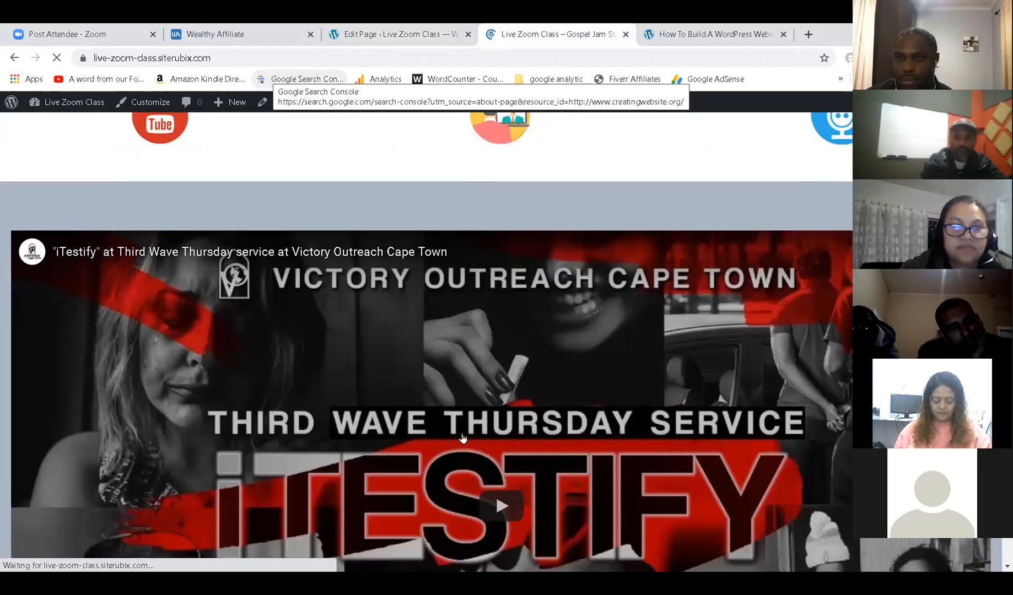
Play and pause the embedded worship video on the live site.
scroll(462, 438, down, 5)
scroll(462, 438, up, 14)
scroll(462, 439, down, 10)
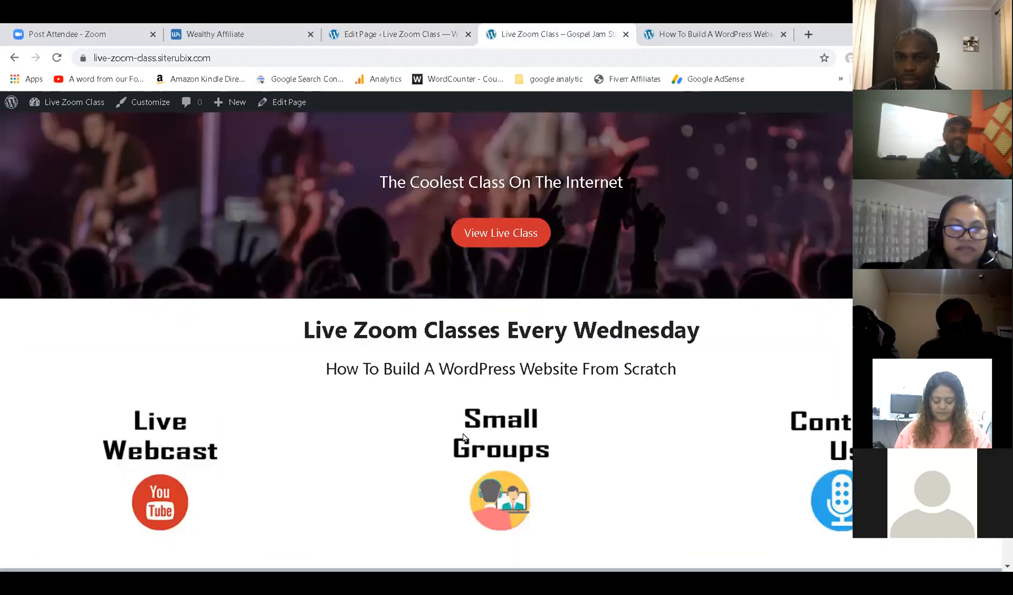
scroll(462, 439, down, 5)
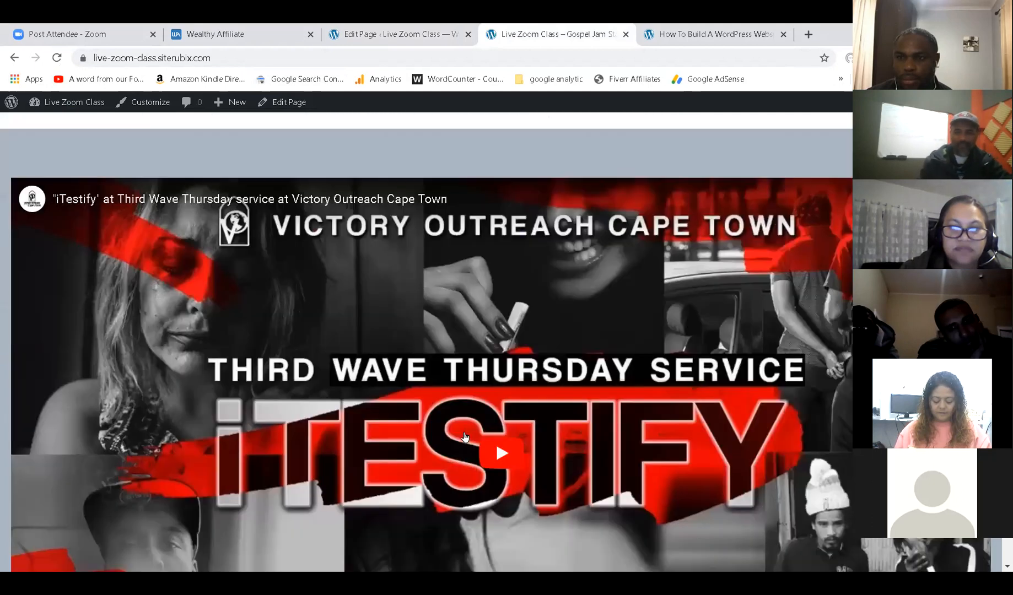
click(502, 346)
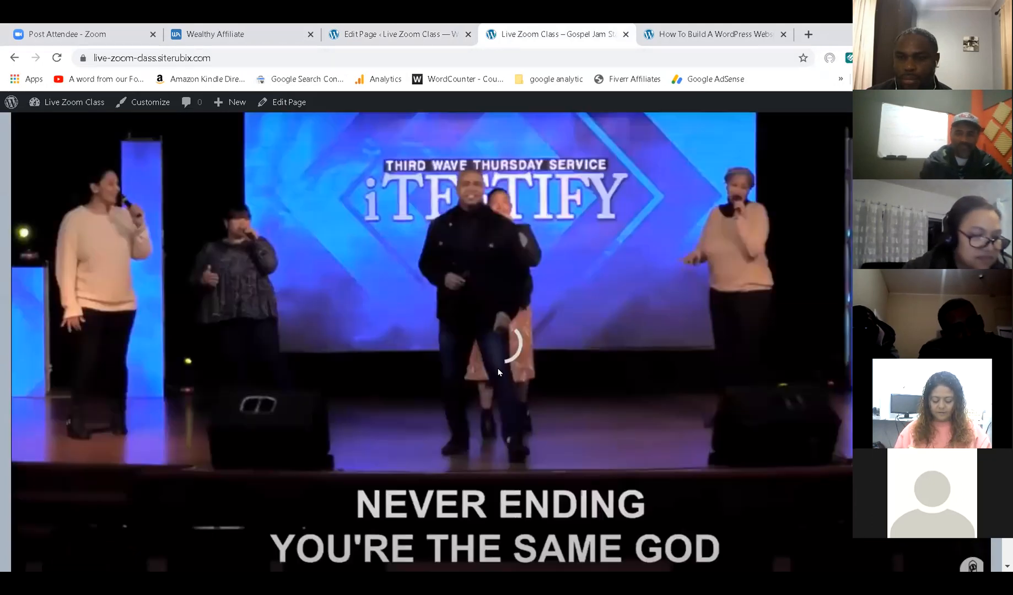
click(498, 370)
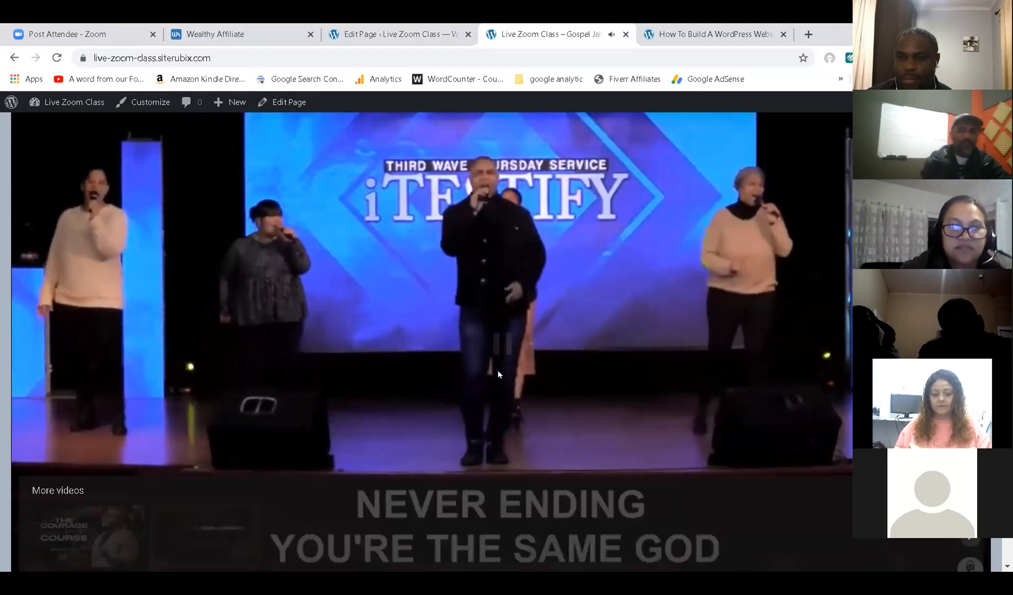
Compare with the other demo website, then go back to the page editor.
click(655, 32)
scroll(516, 327, up, 2)
scroll(517, 327, down, 2)
scroll(516, 327, up, 5)
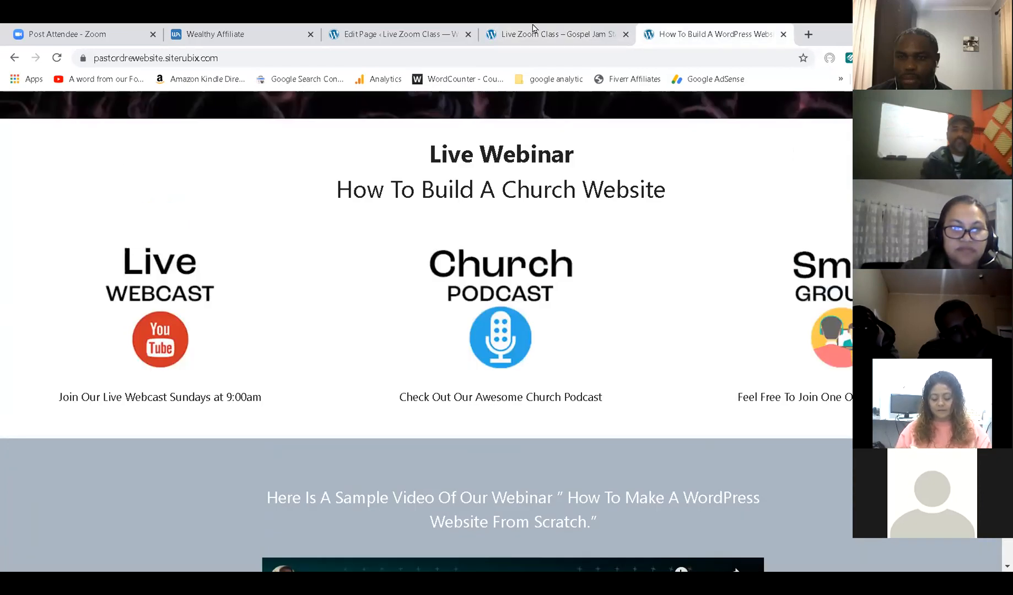
click(554, 34)
click(384, 31)
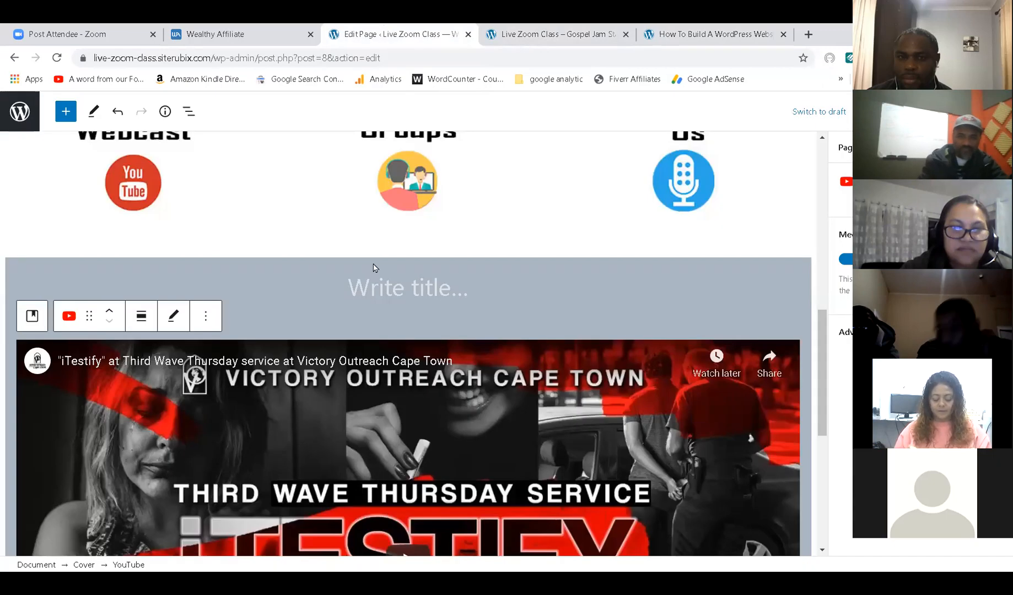
Delete the YouTube block from the grey cover and search the block library for 'columns'.
click(208, 319)
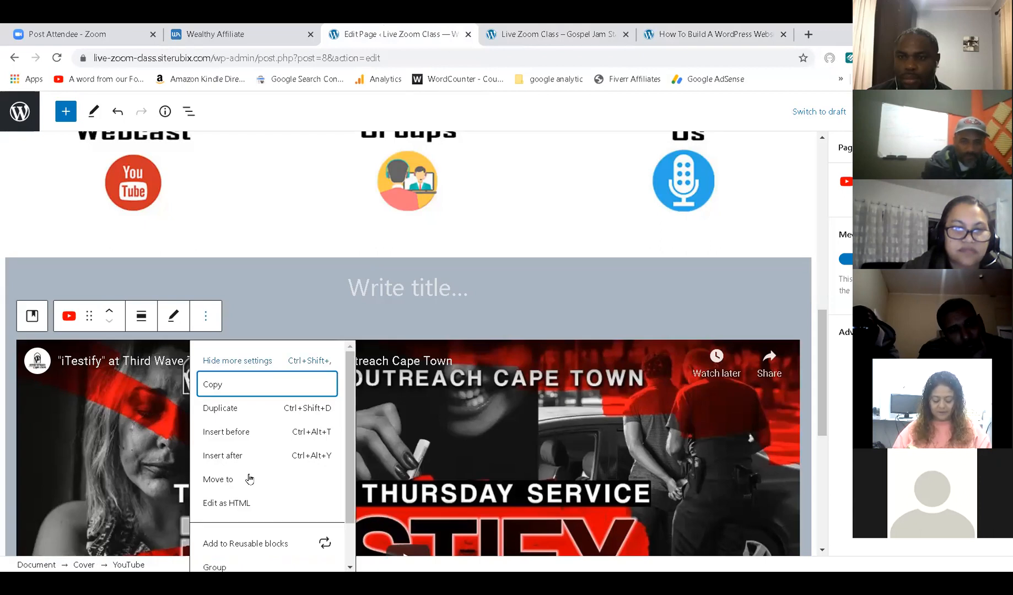
scroll(245, 485, down, 2)
click(219, 554)
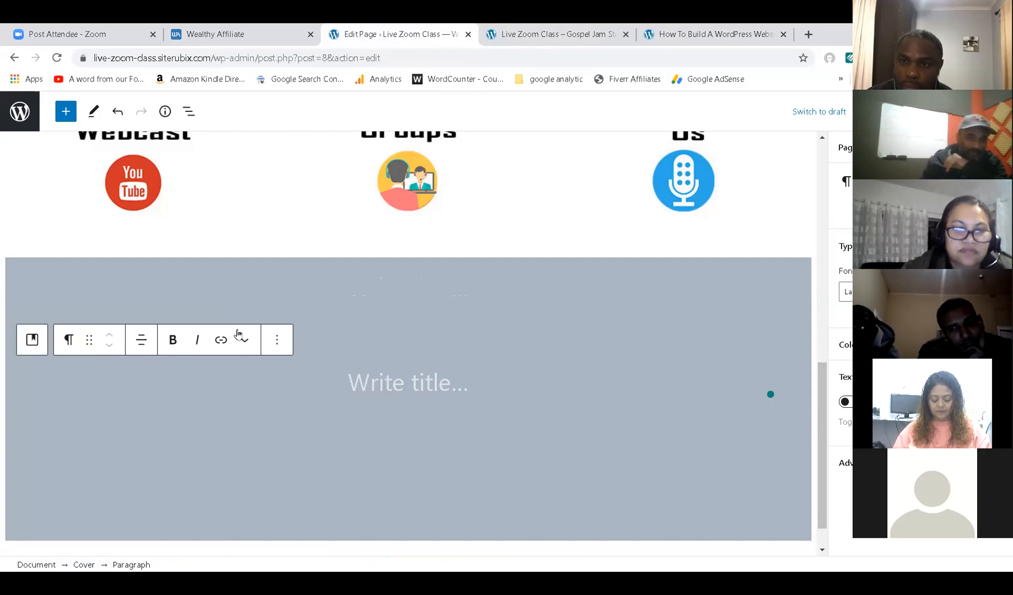
click(72, 116)
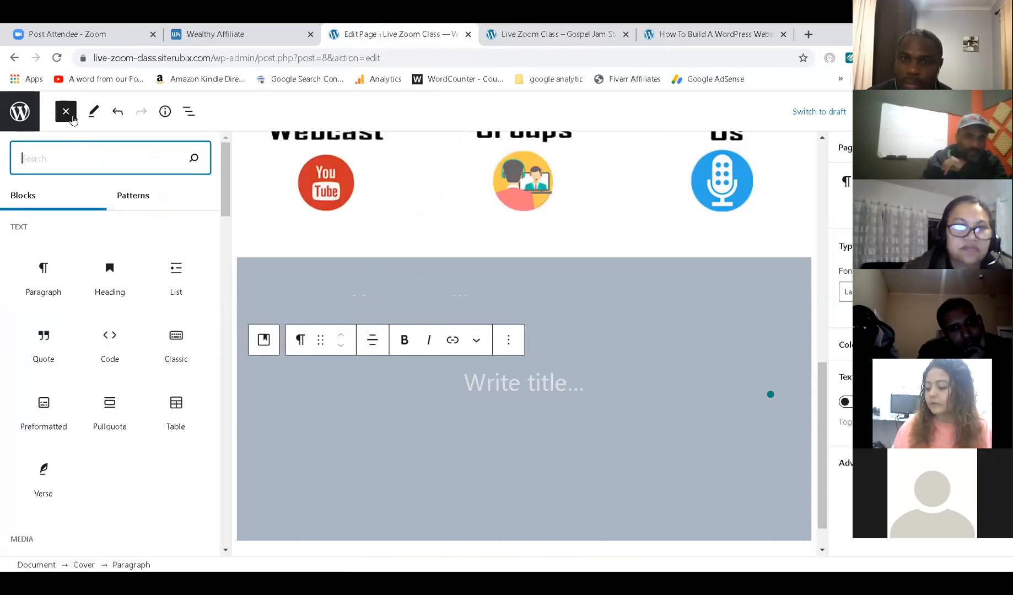
text(c)
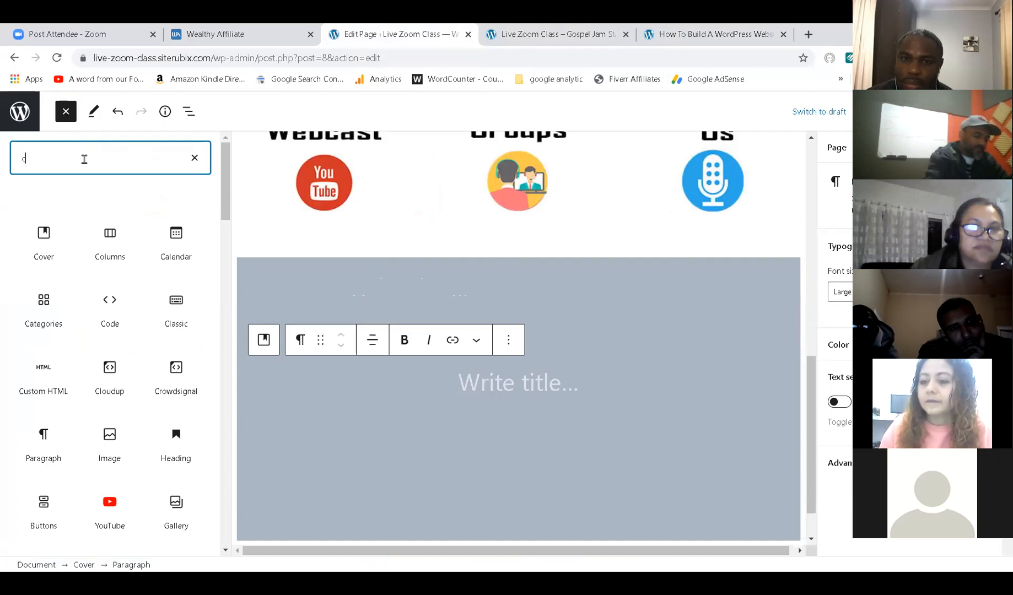
text(olumns)
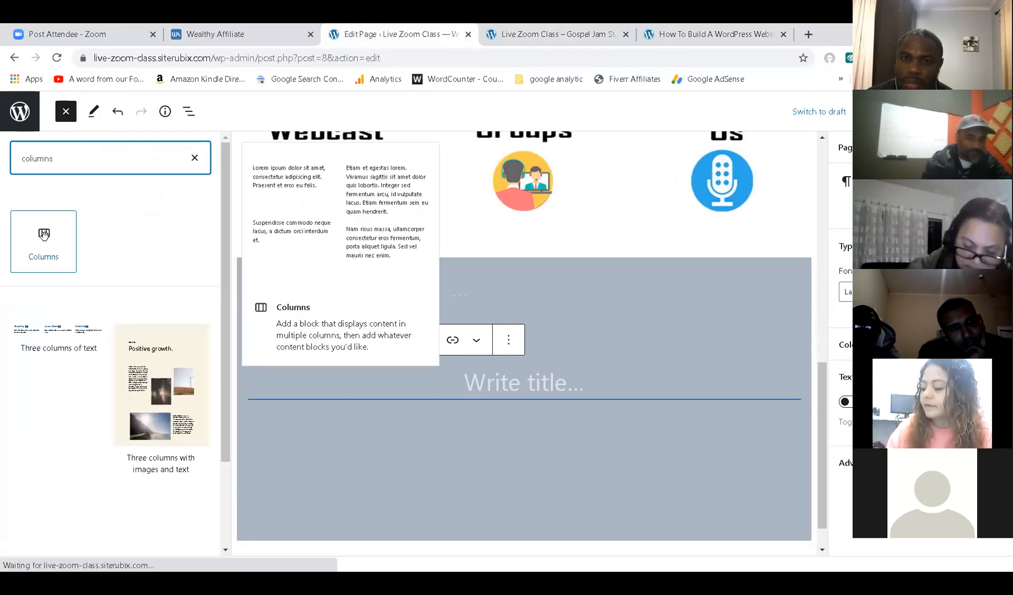
Insert a 33/33/33 three-column block inside the grey cover and save.
click(44, 234)
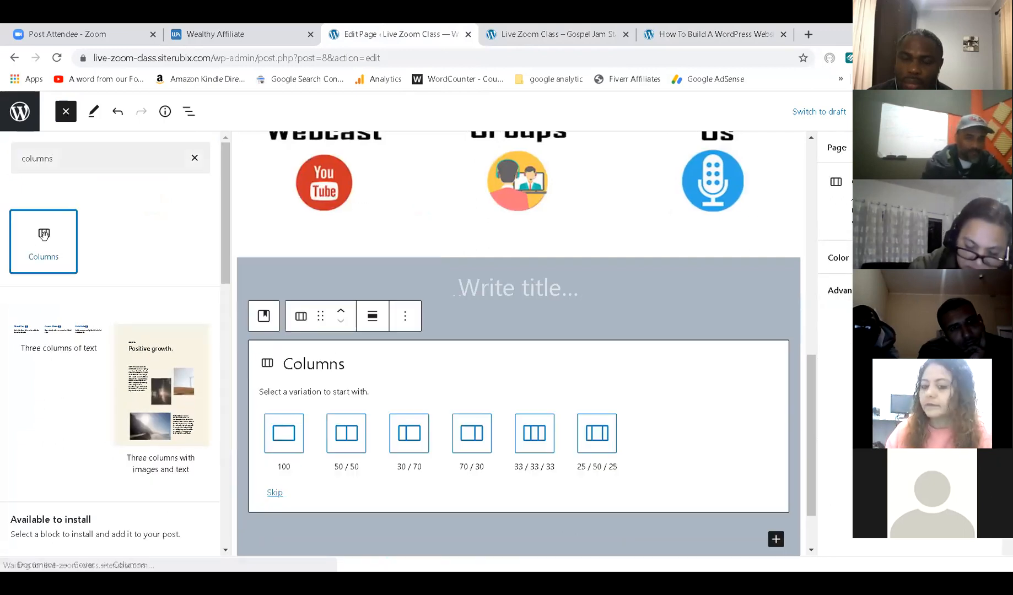
click(531, 443)
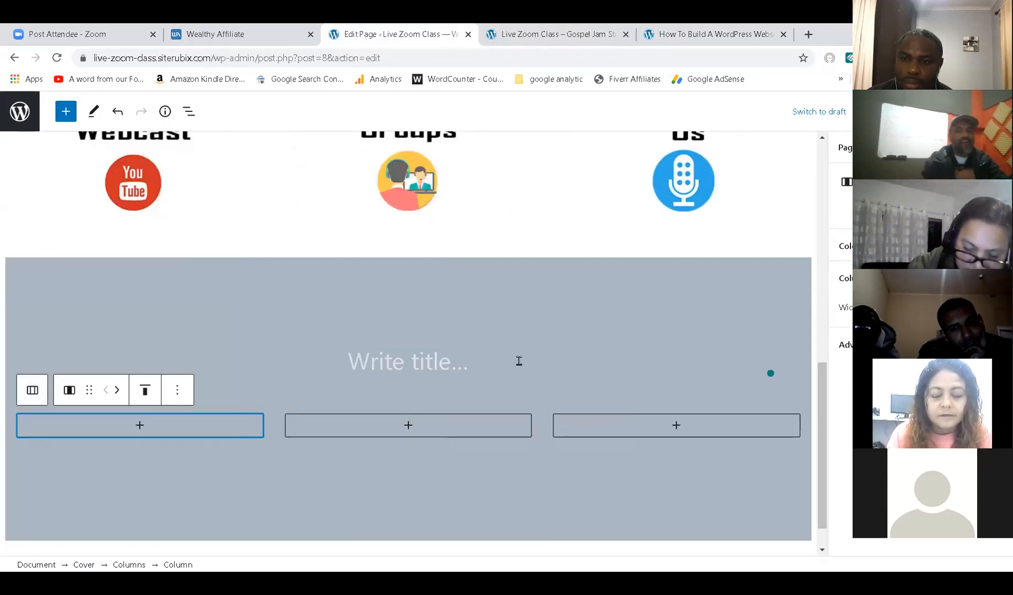
key(ctrl+s)
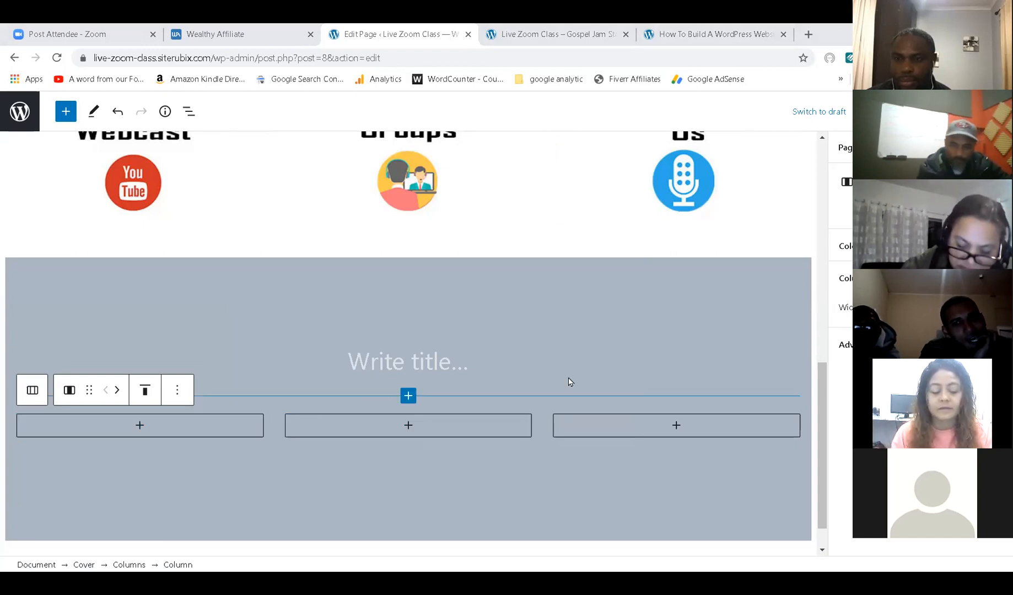
Add a YouTube embed to the middle column, clearing the rejected channel address.
click(409, 426)
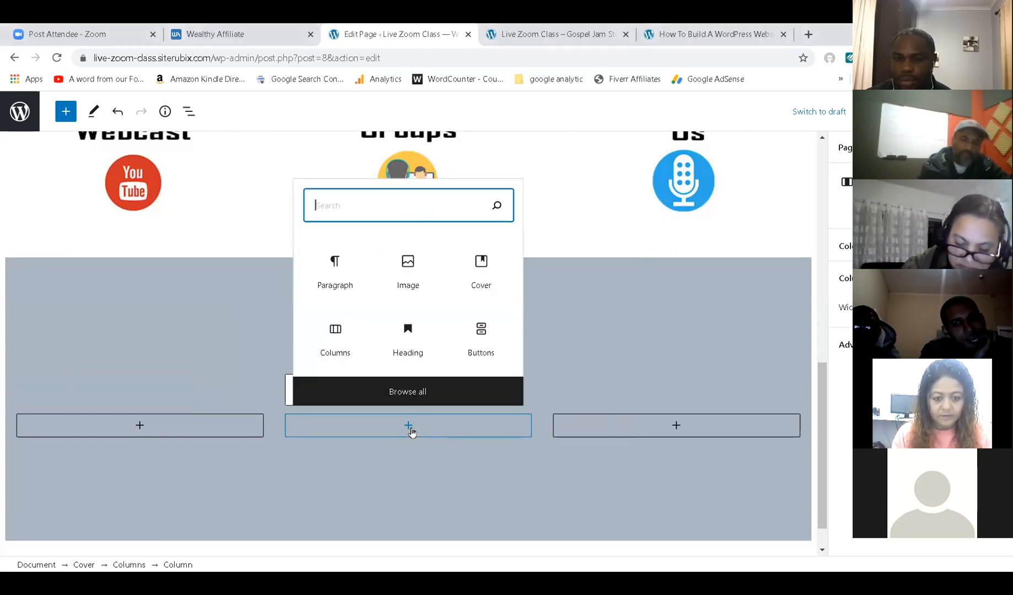
text(youtube)
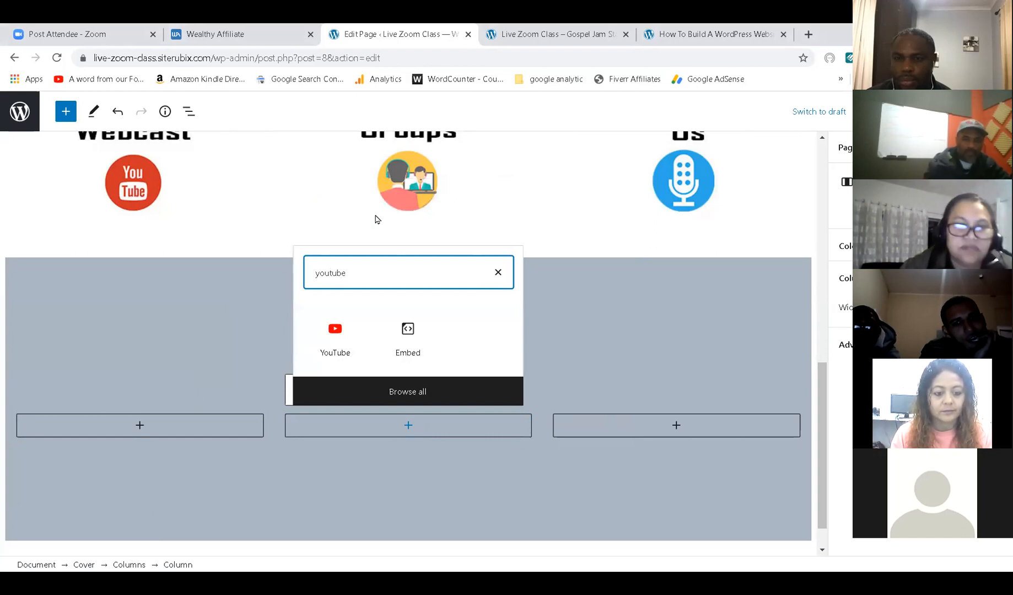
click(333, 325)
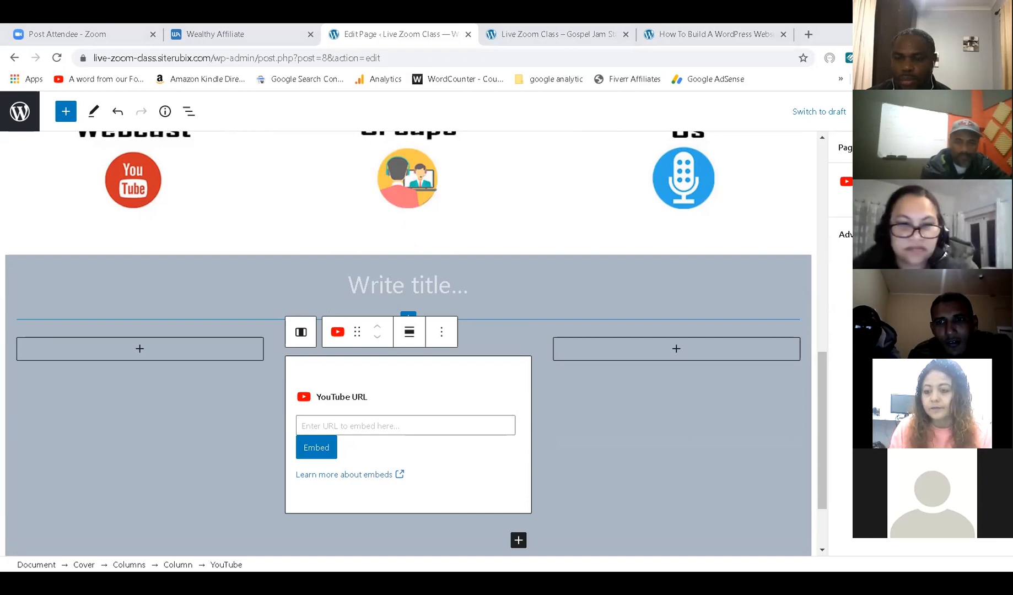
click(459, 285)
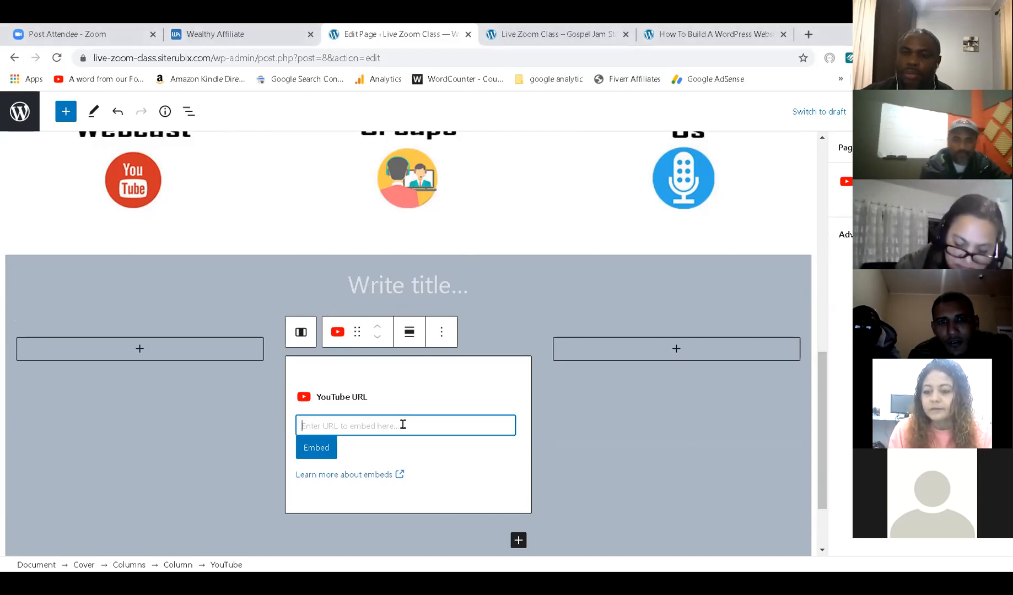
text(https://www.youtube.com/c/VictoryOutreachCapeTown/videos)
click(319, 448)
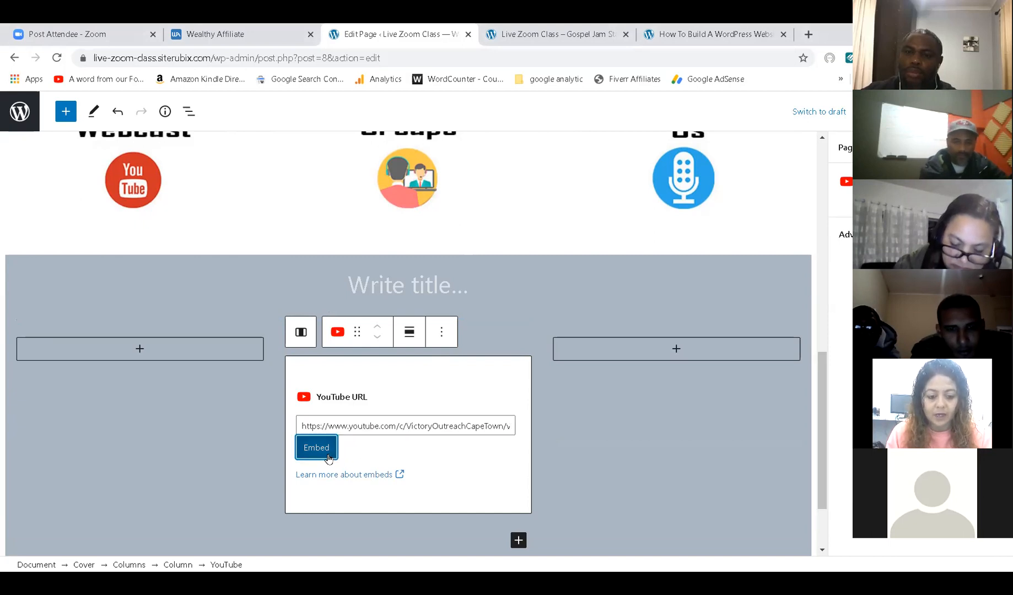
triple_click(474, 406)
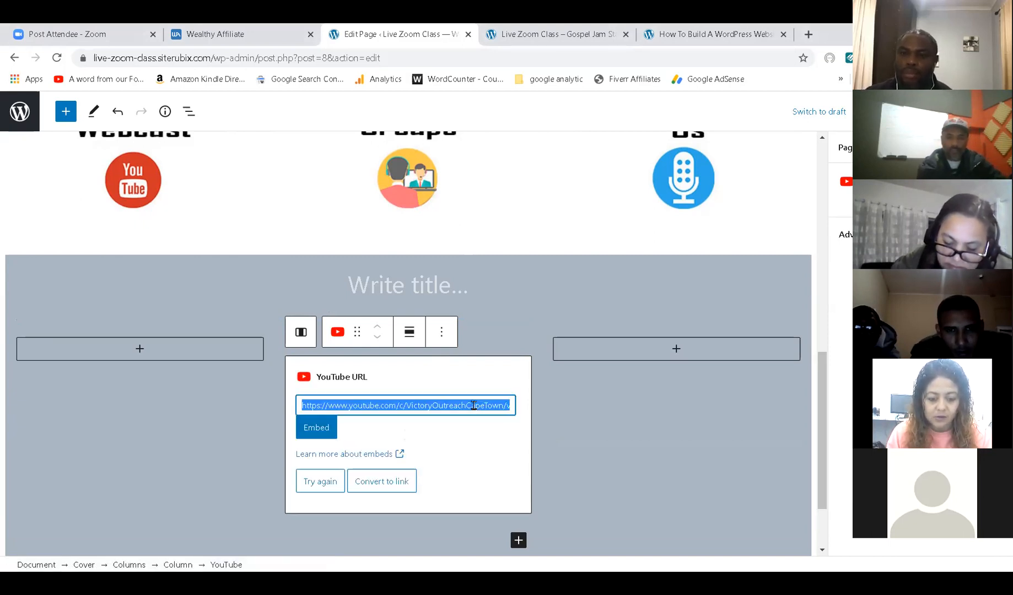
key(BackSpace)
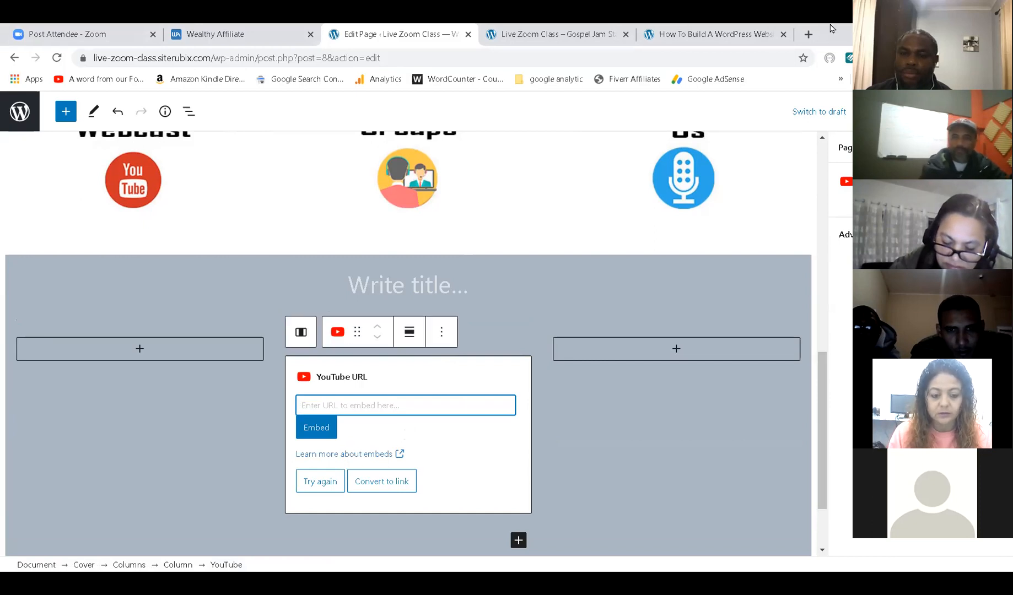
click(808, 34)
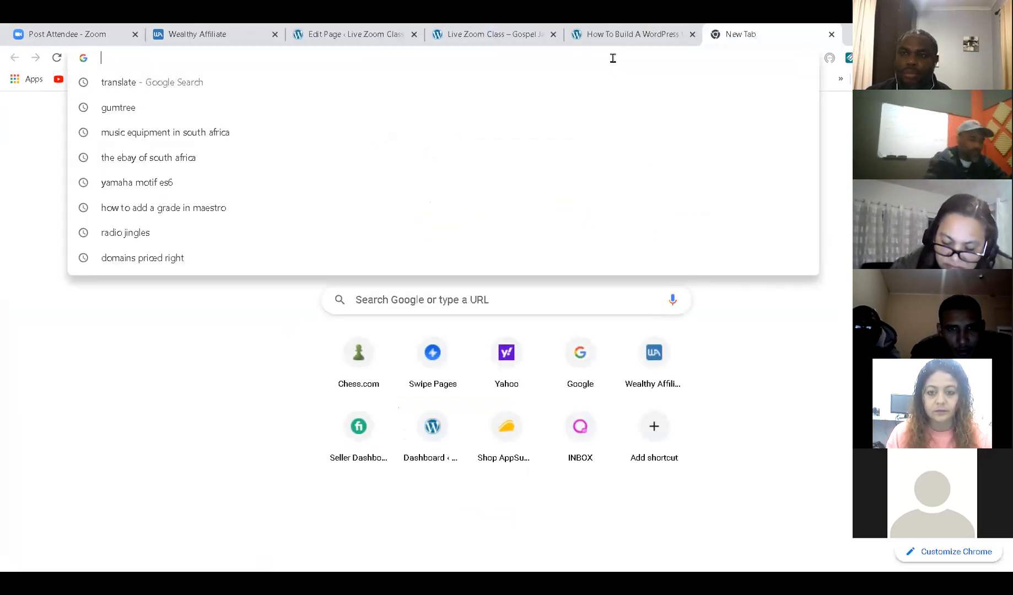
Load youtube.com in the new tab, then close that tab.
text(you)
key(Return)
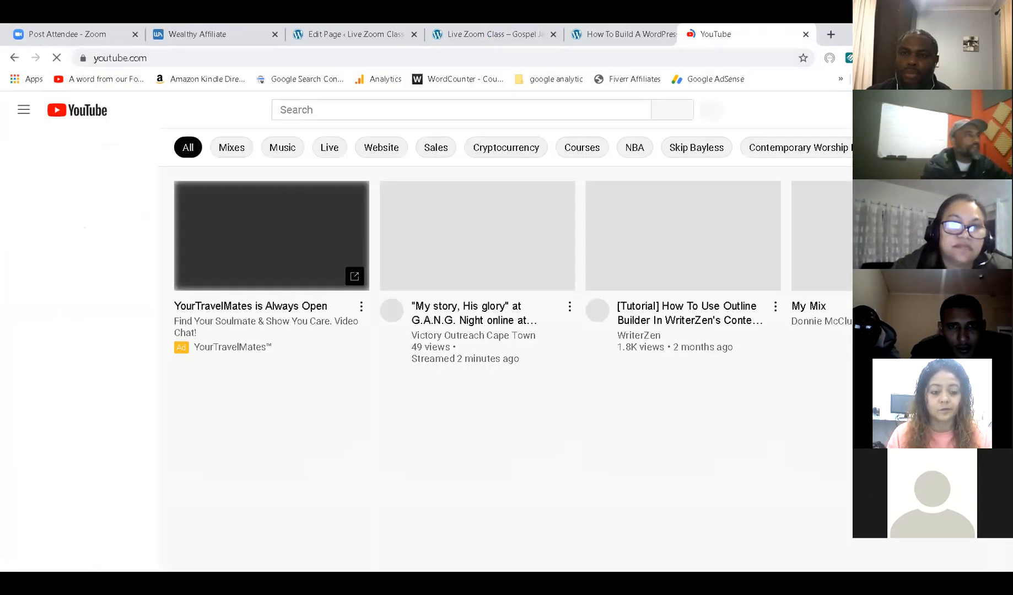
key(ctrl+w)
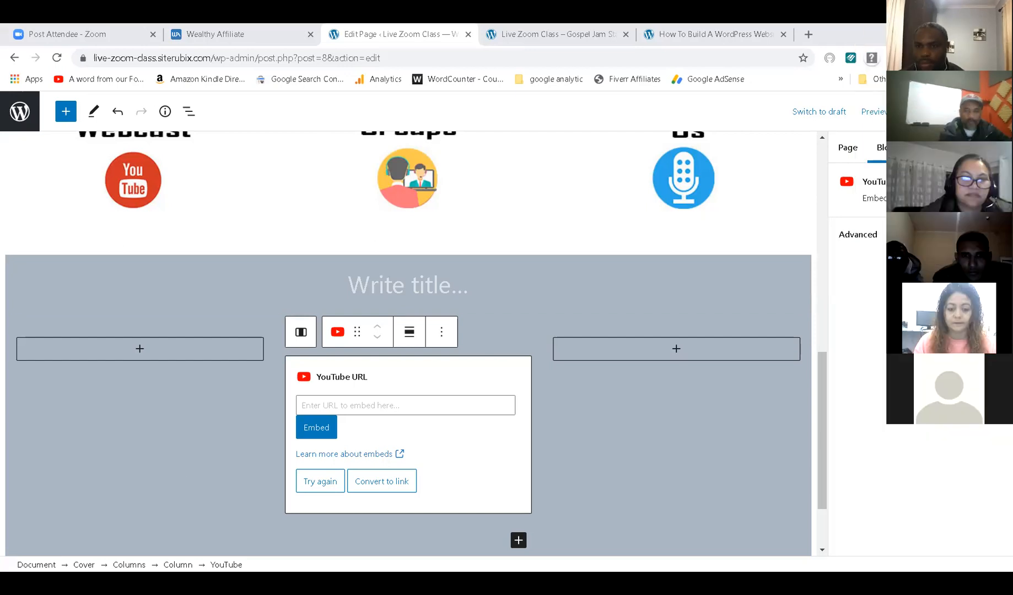
Embed the Sunday Night Live Service video's youtu.be link in the middle column and save.
click(388, 405)
text(https://youtu.be/uxodG9nnp2c)
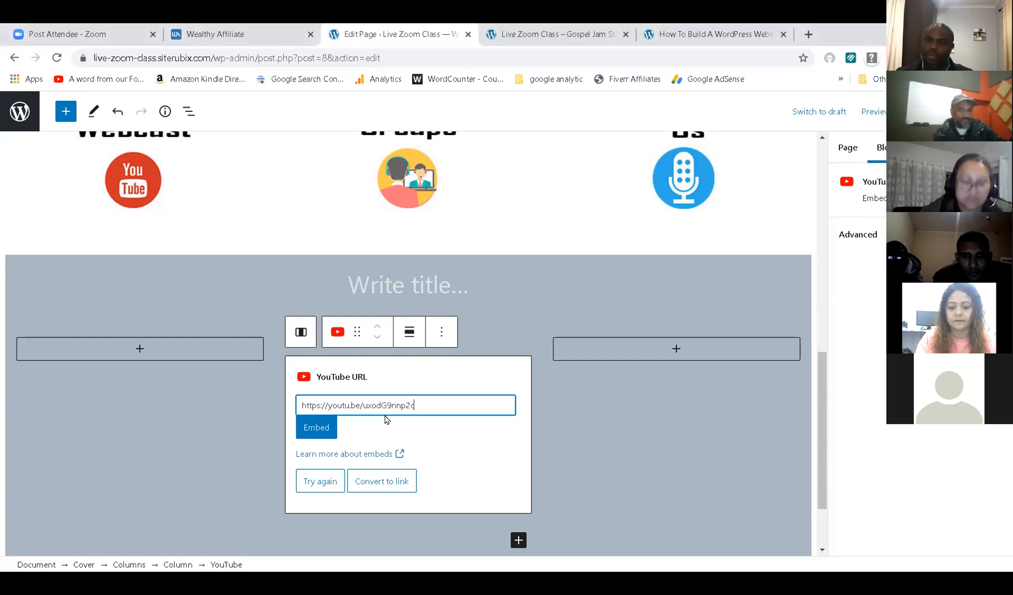
click(324, 435)
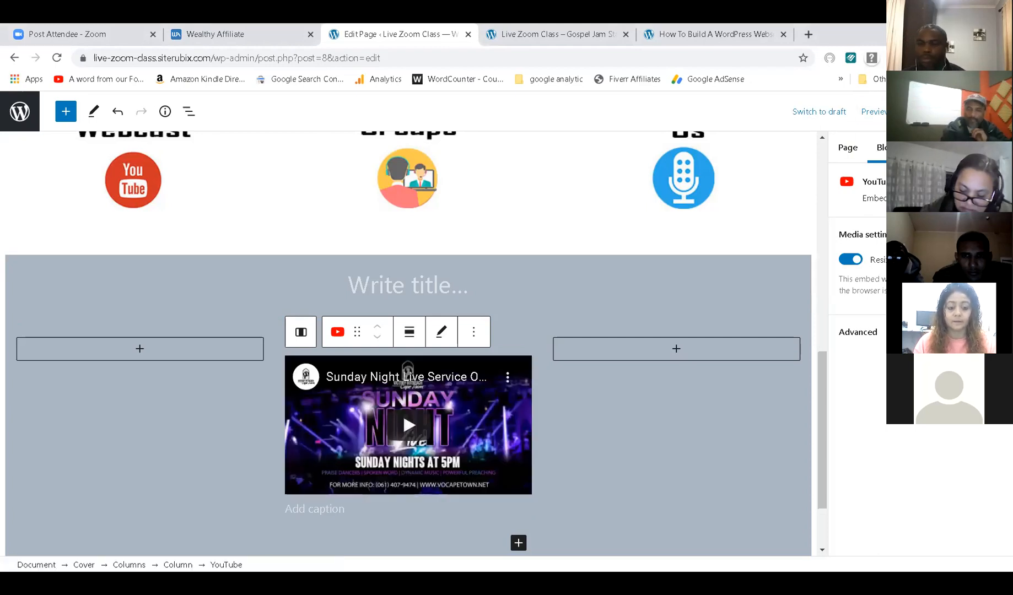
key(ctrl+s)
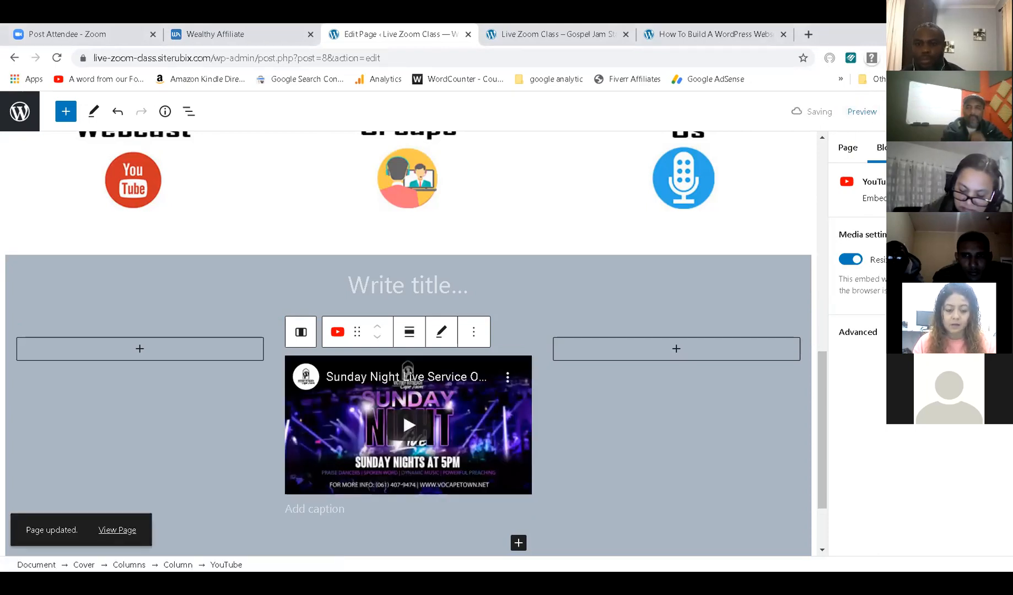
click(535, 34)
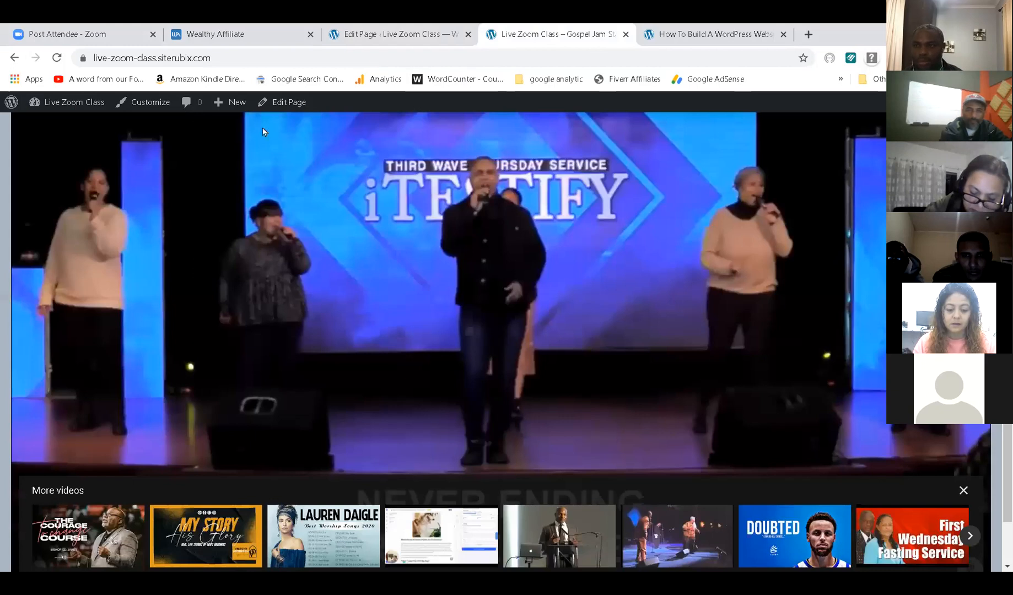
Reload the live site to view the Sunday Night Live video centred in the grey section.
click(57, 57)
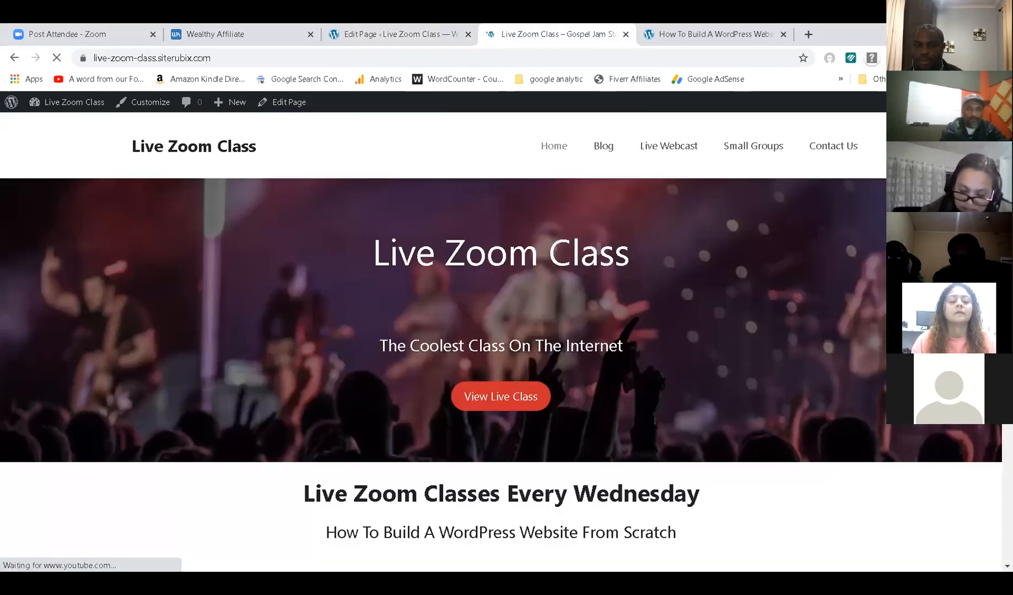
scroll(618, 365, down, 9)
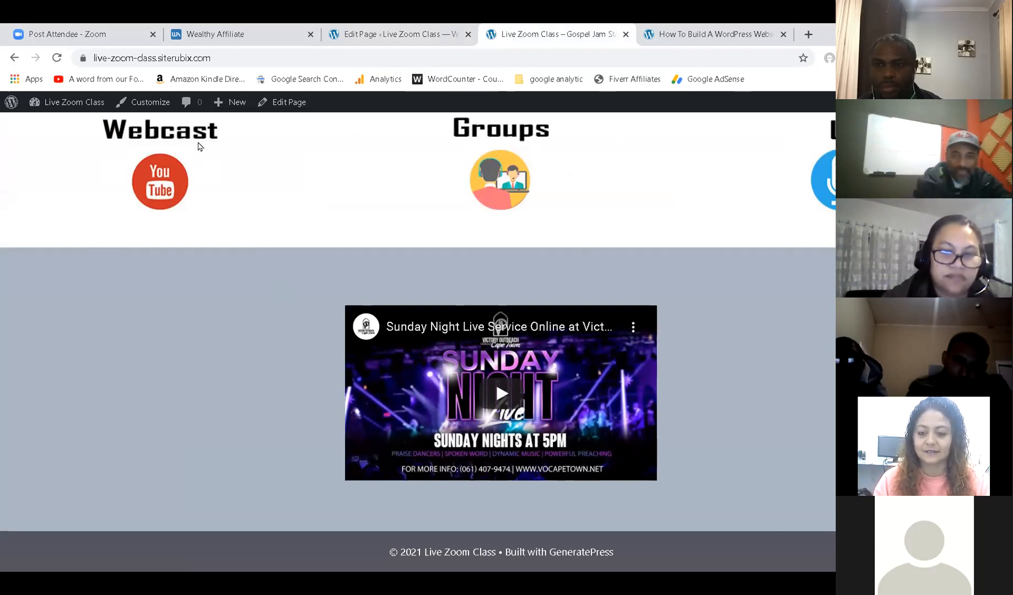
key(ctrl+shift+Tab)
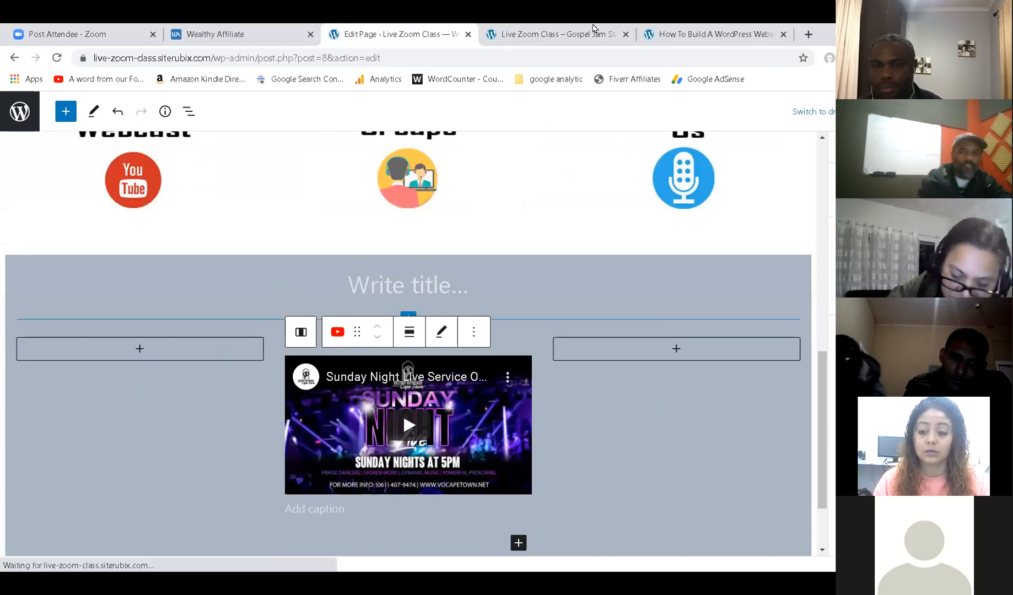
click(543, 28)
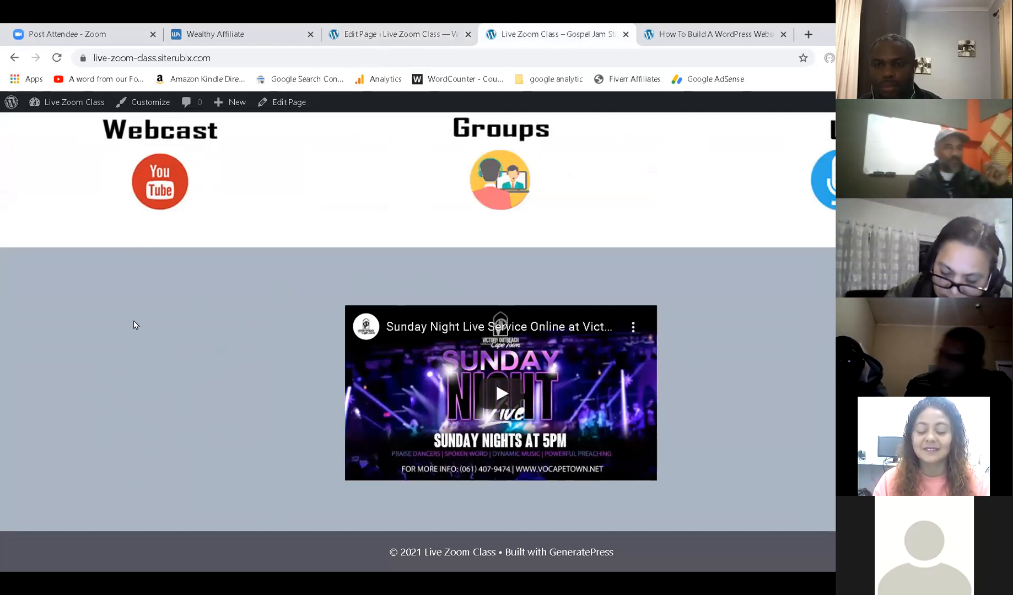
click(353, 34)
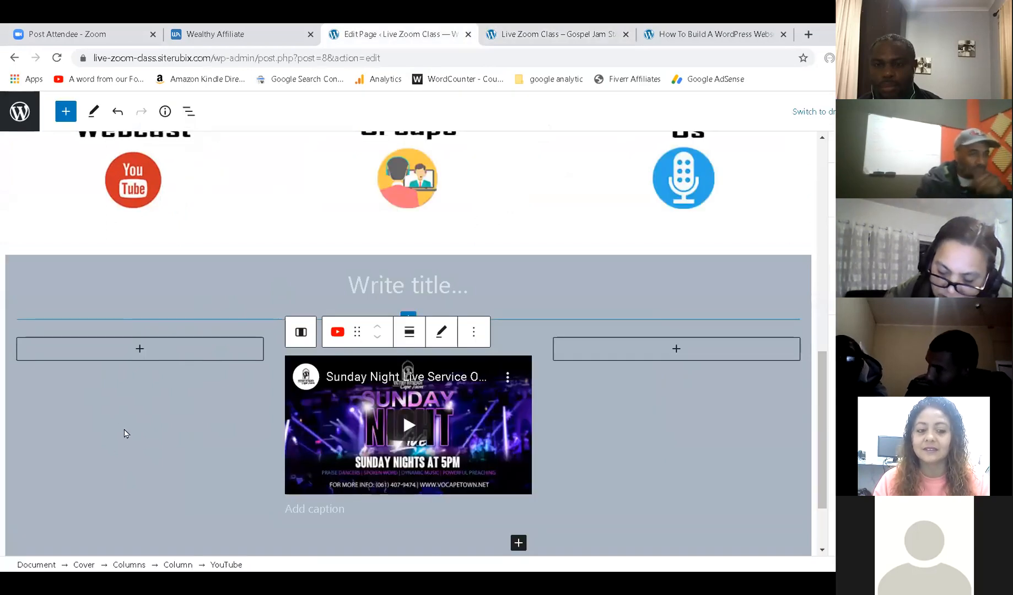
Set the empty left column's width to 30 and save the page.
click(148, 393)
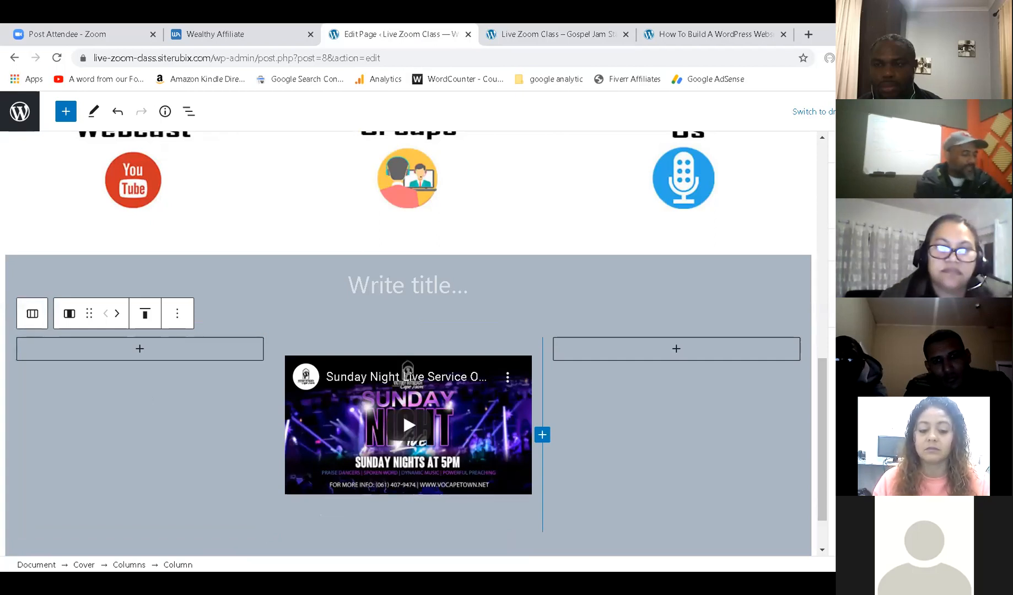
text(30)
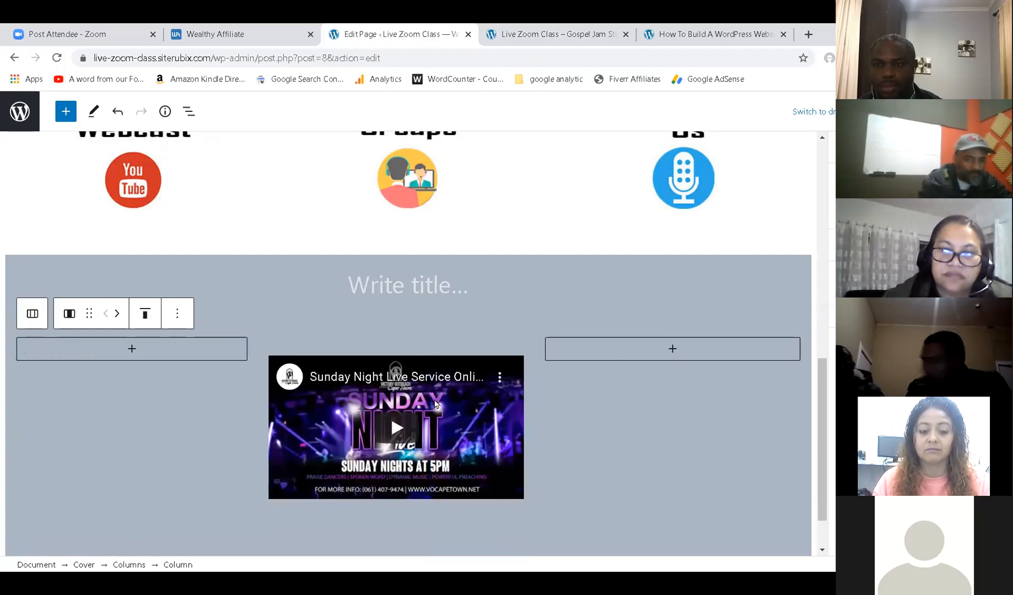
click(689, 400)
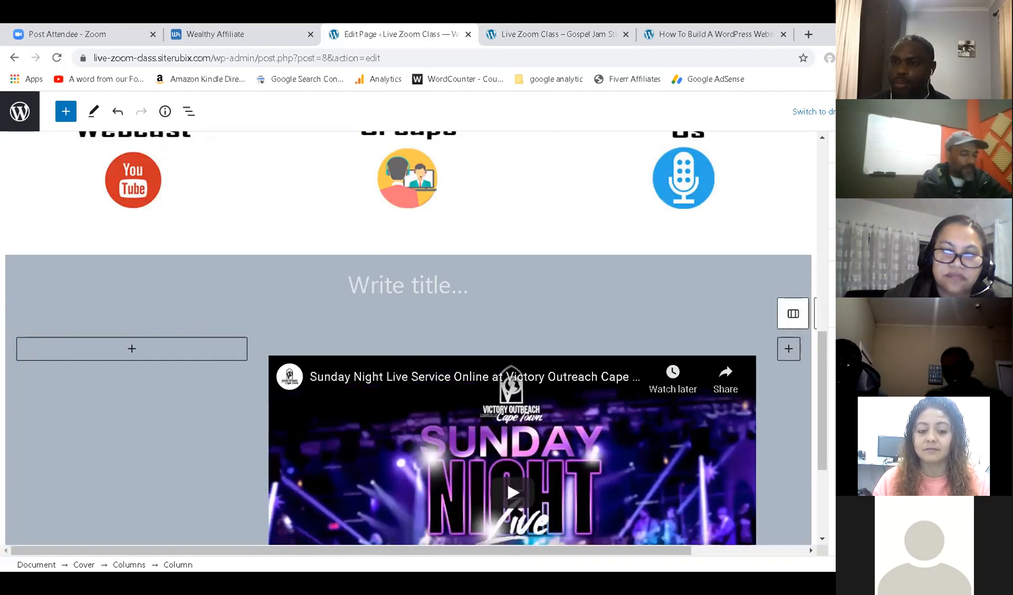
key(ctrl+s)
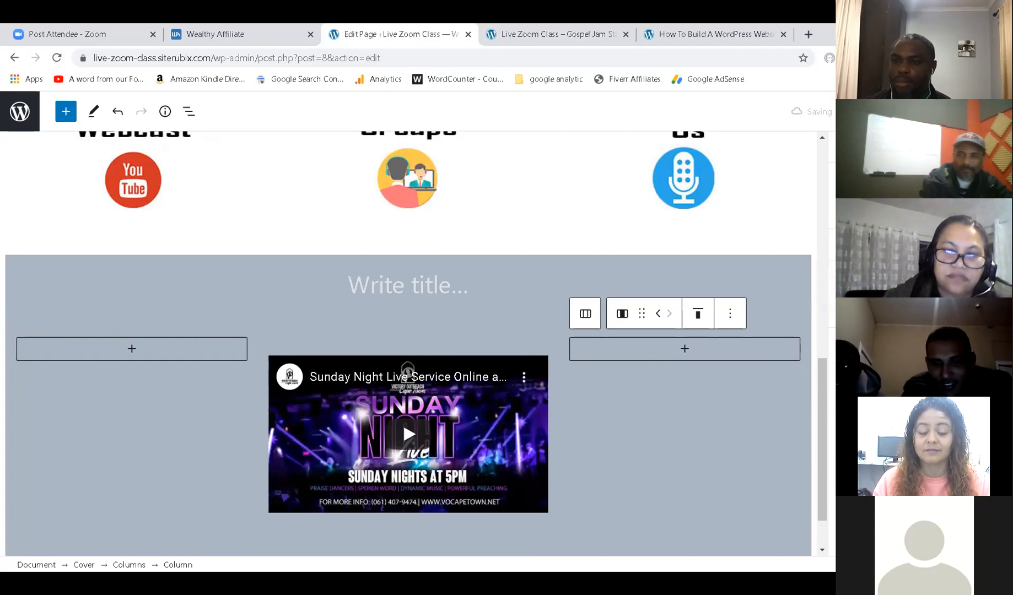
click(554, 34)
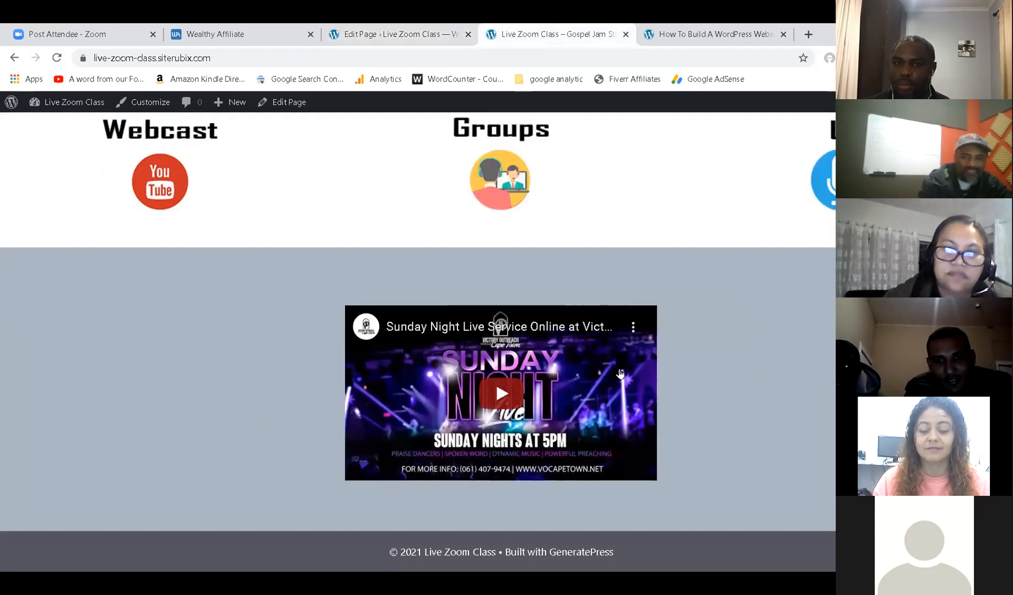
Reload the live homepage to view the widened Sunday Night Live video.
click(56, 57)
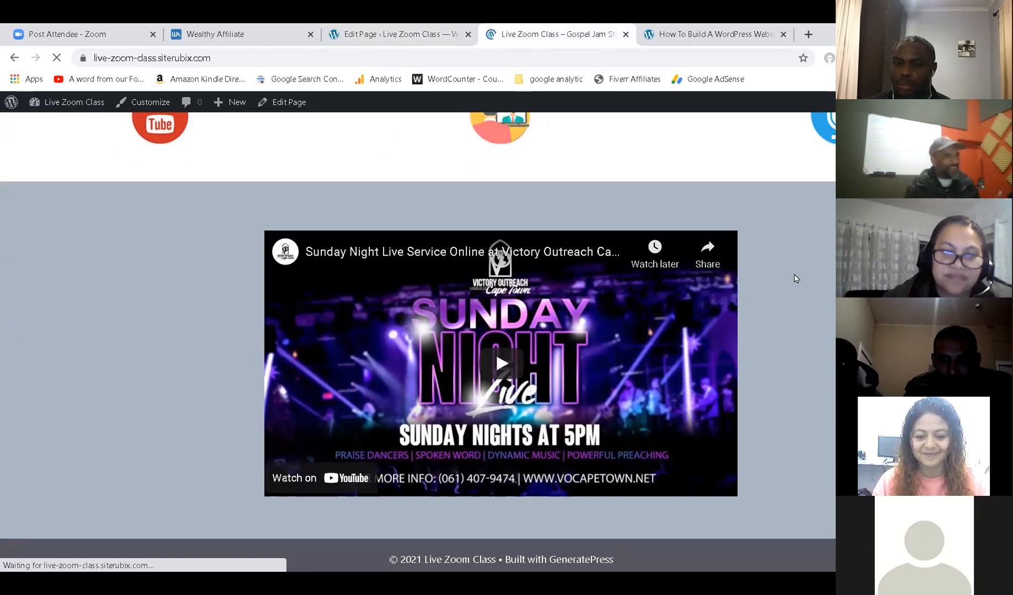
scroll(787, 276, up, 8)
scroll(788, 277, down, 10)
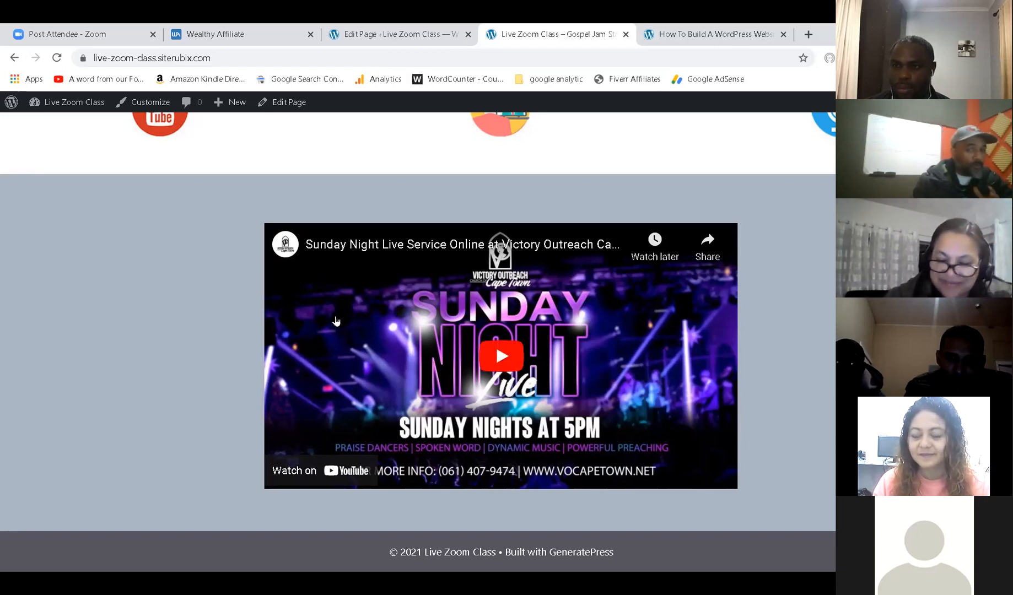
click(401, 34)
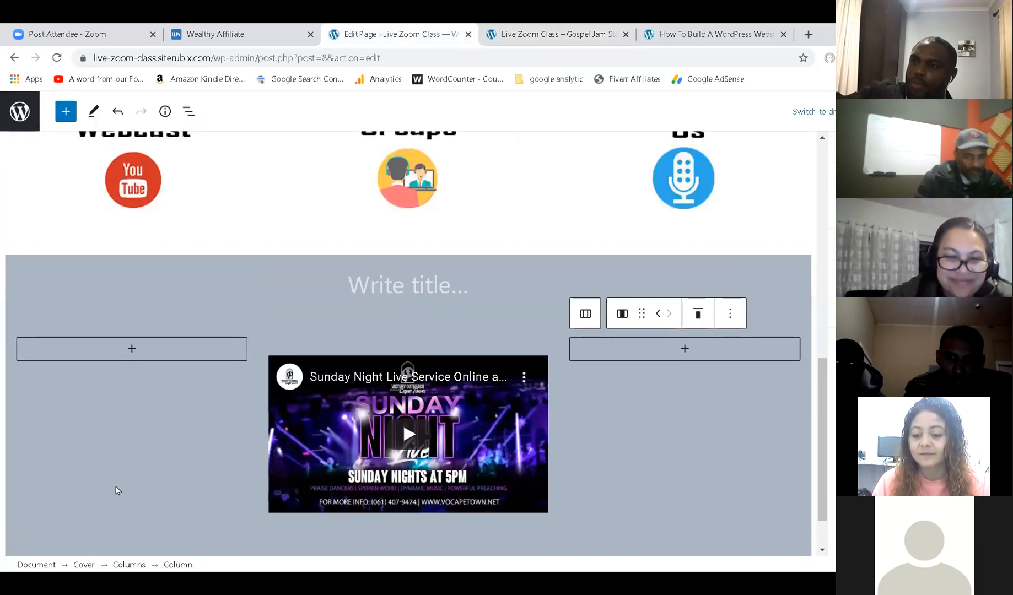
Set the left and right empty columns each to 25 width and save the page.
click(144, 417)
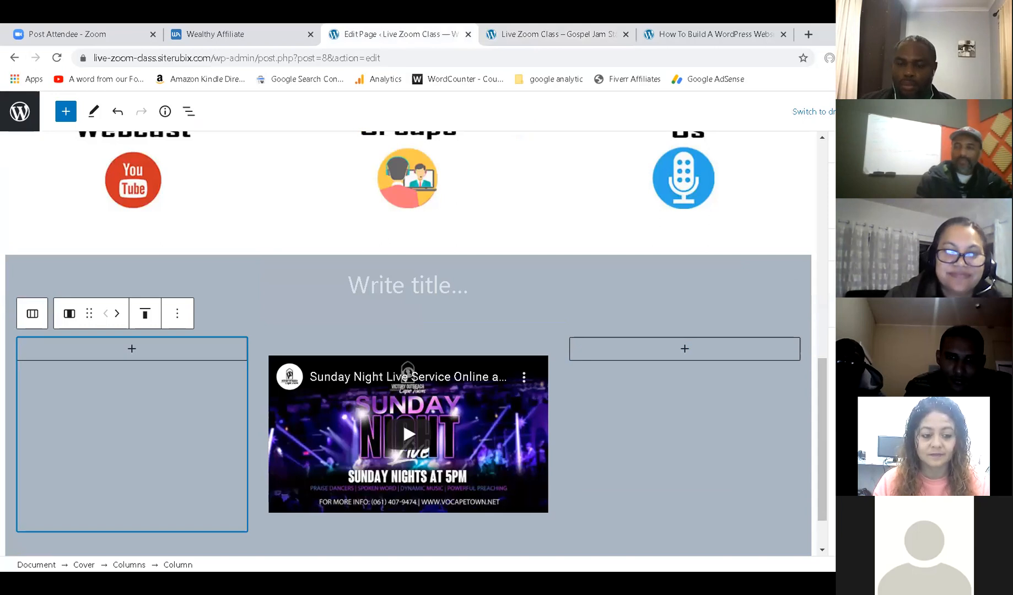
text(2)
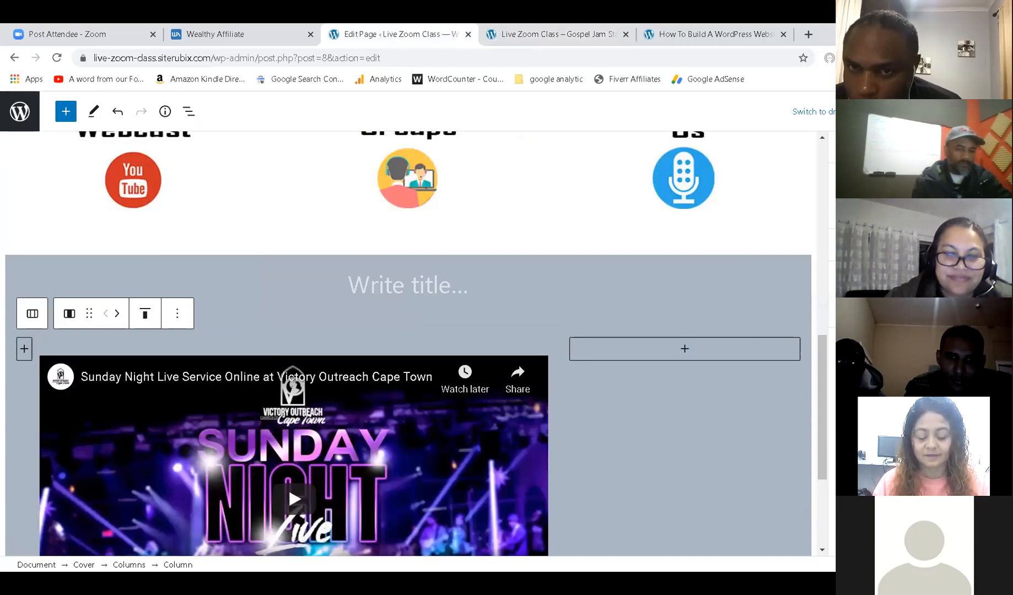
text(5)
click(663, 410)
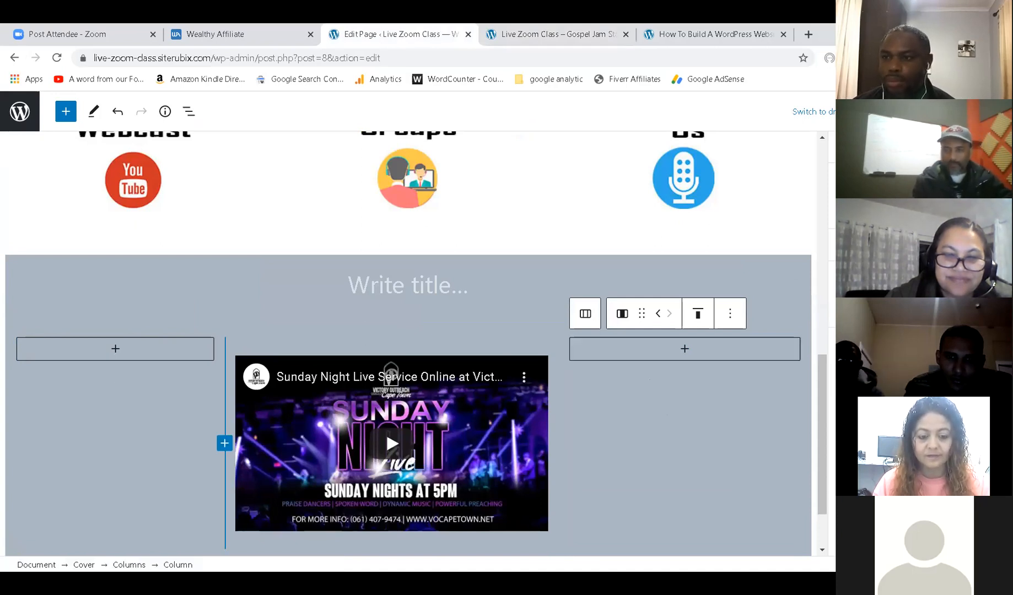
key(BackSpace)
text(2)
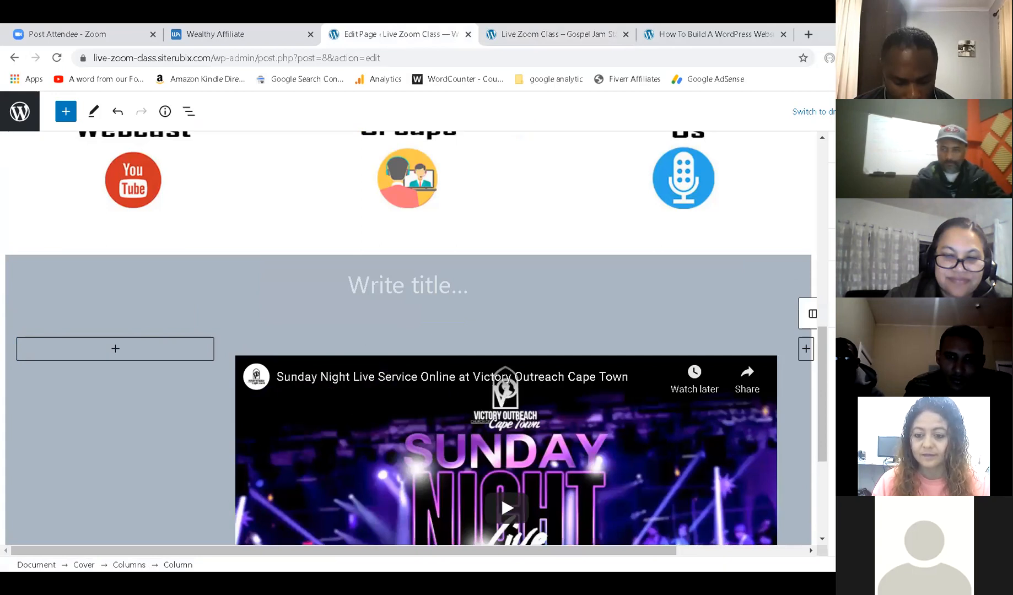
key(BackSpace)
text(25)
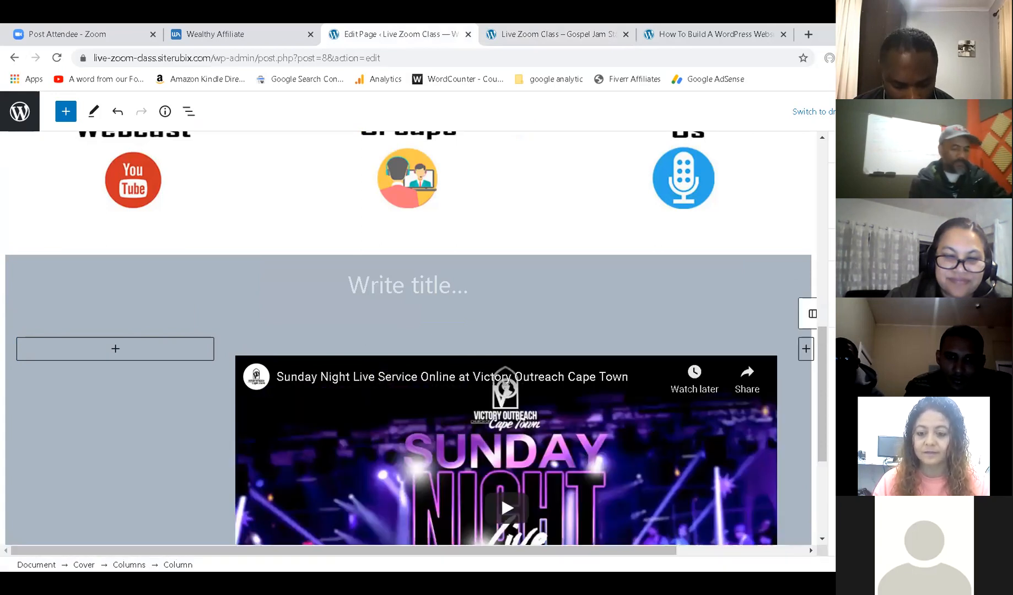
key(ctrl+s)
click(558, 30)
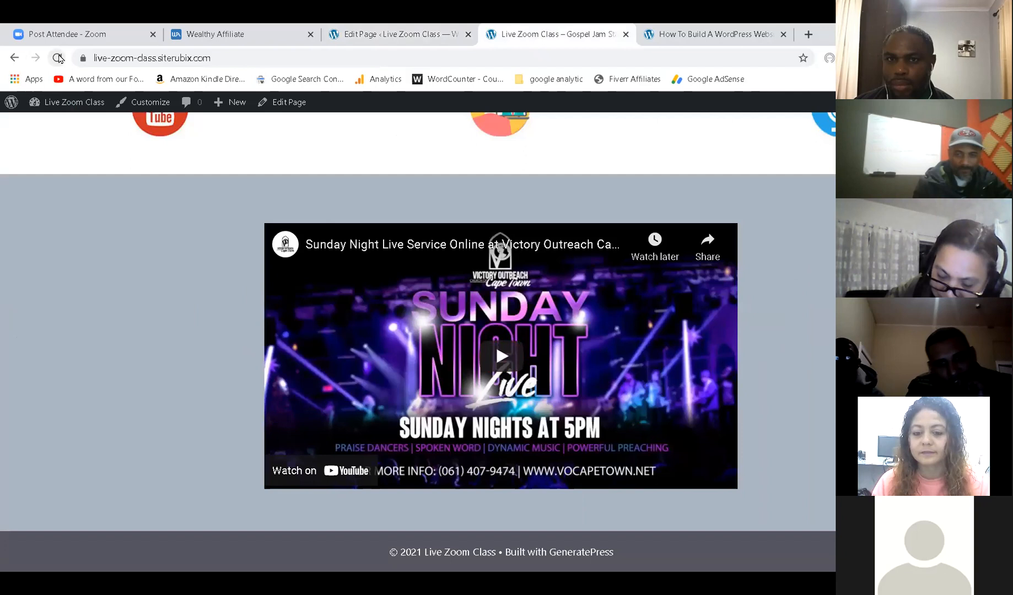
Reload the live homepage and check the video now sits wider and centred.
click(58, 57)
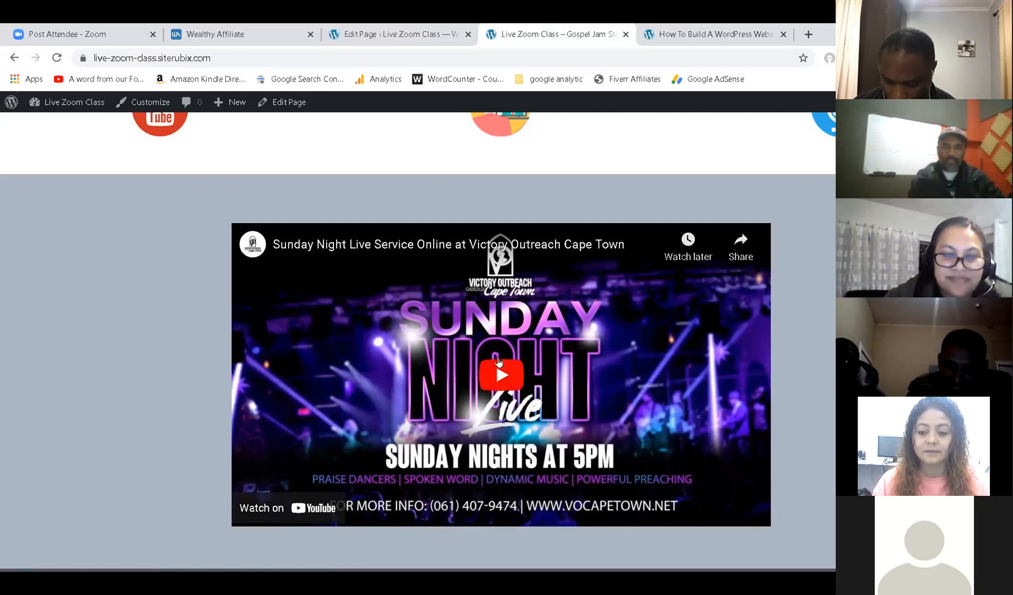
scroll(497, 361, up, 10)
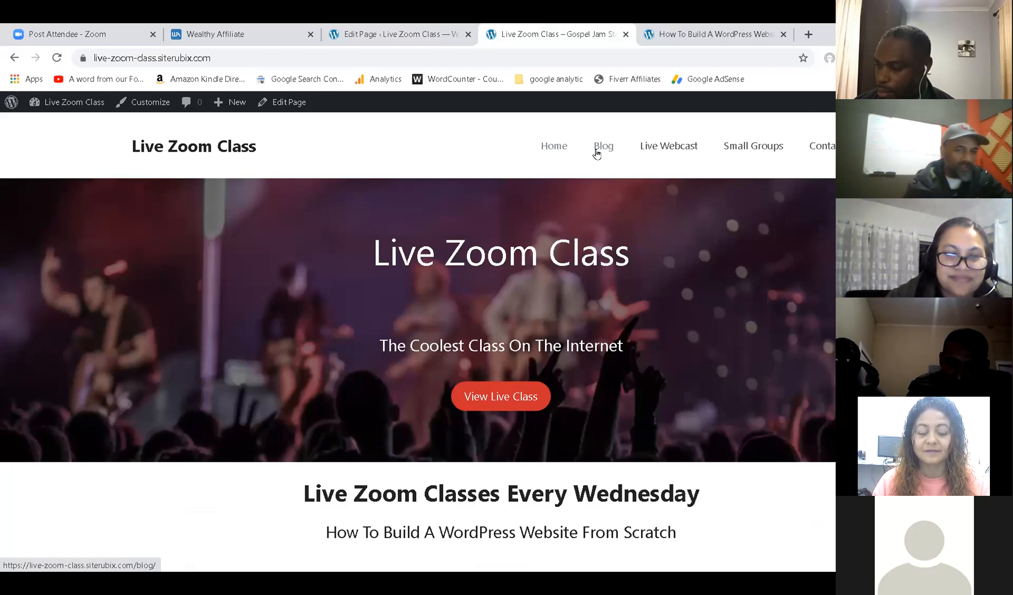
scroll(630, 293, down, 10)
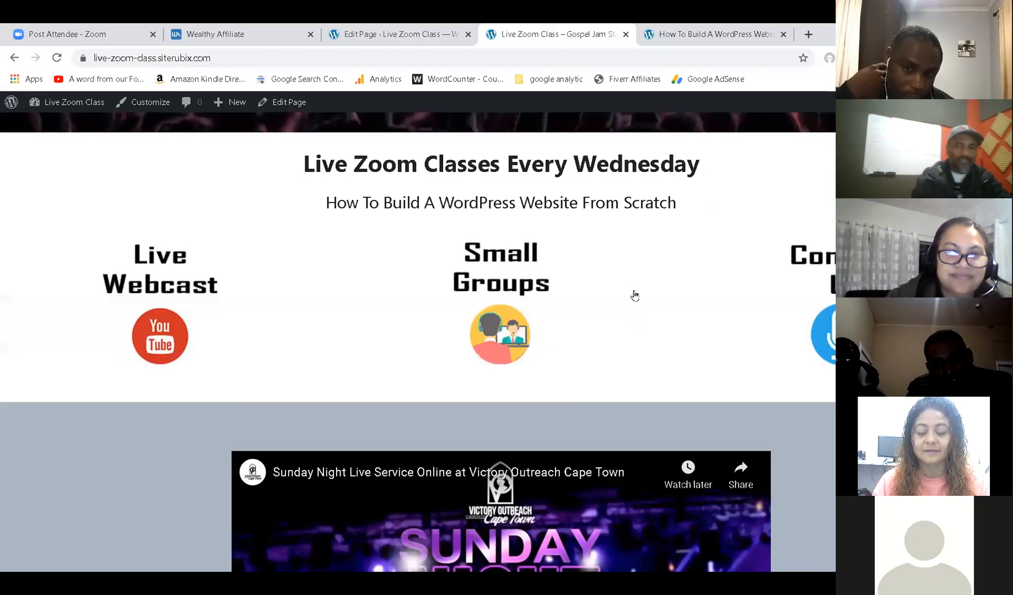
scroll(635, 298, up, 9)
scroll(636, 298, up, 1)
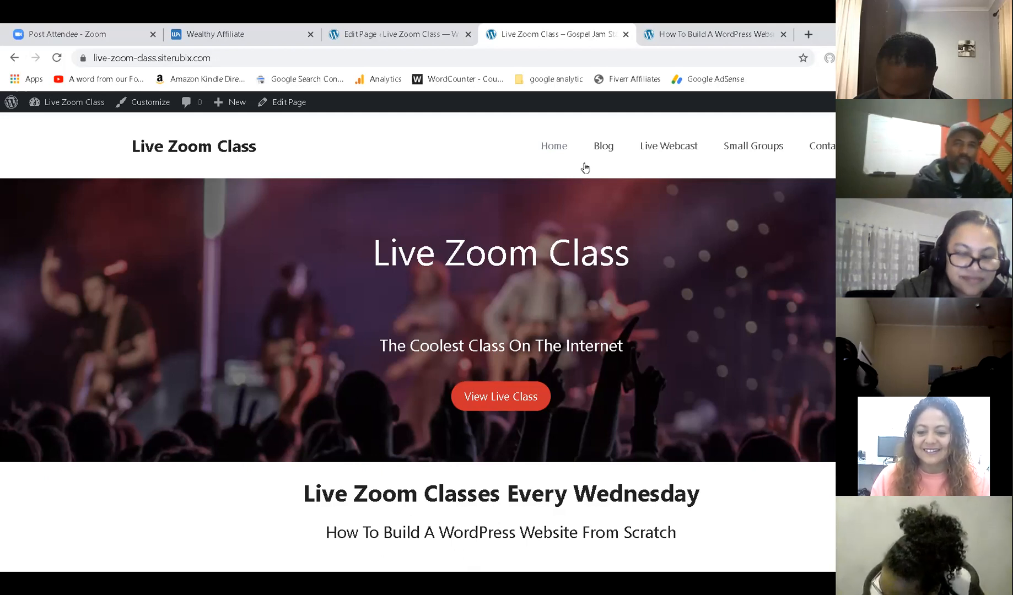
click(410, 31)
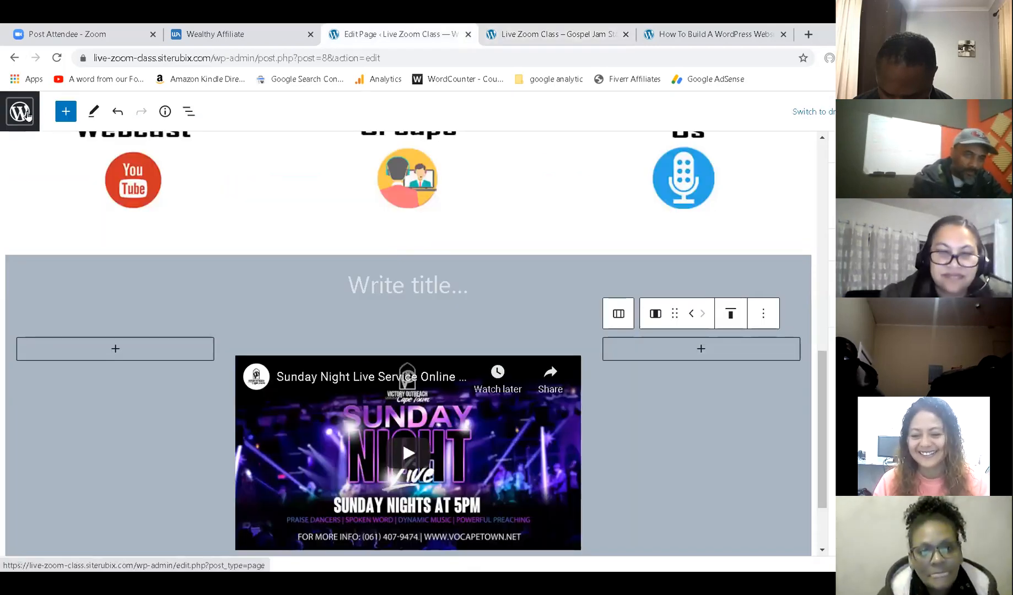
Exit the page editor to the Pages list, then show the Posts list.
click(35, 123)
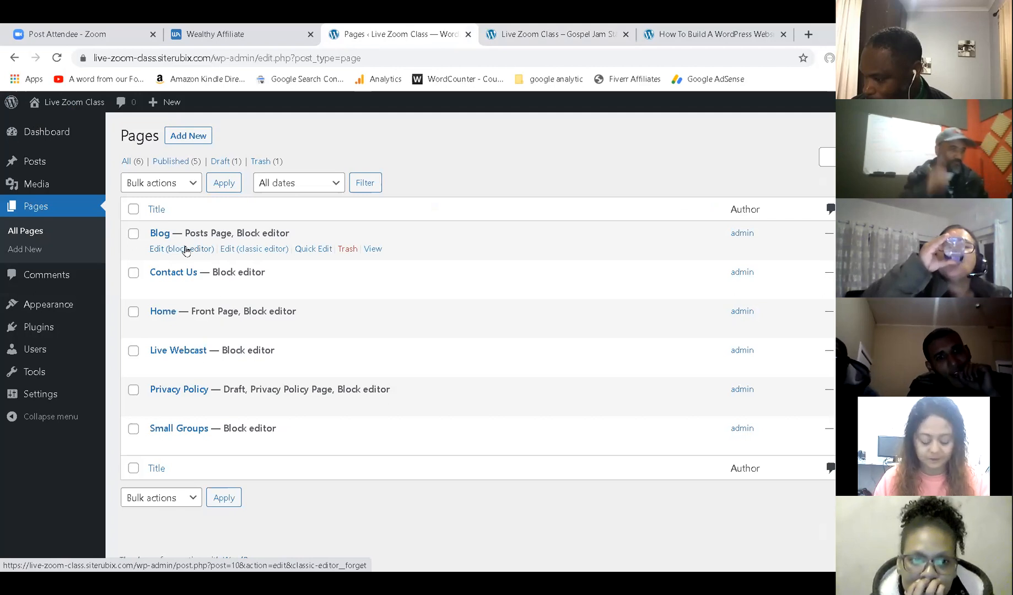
click(38, 161)
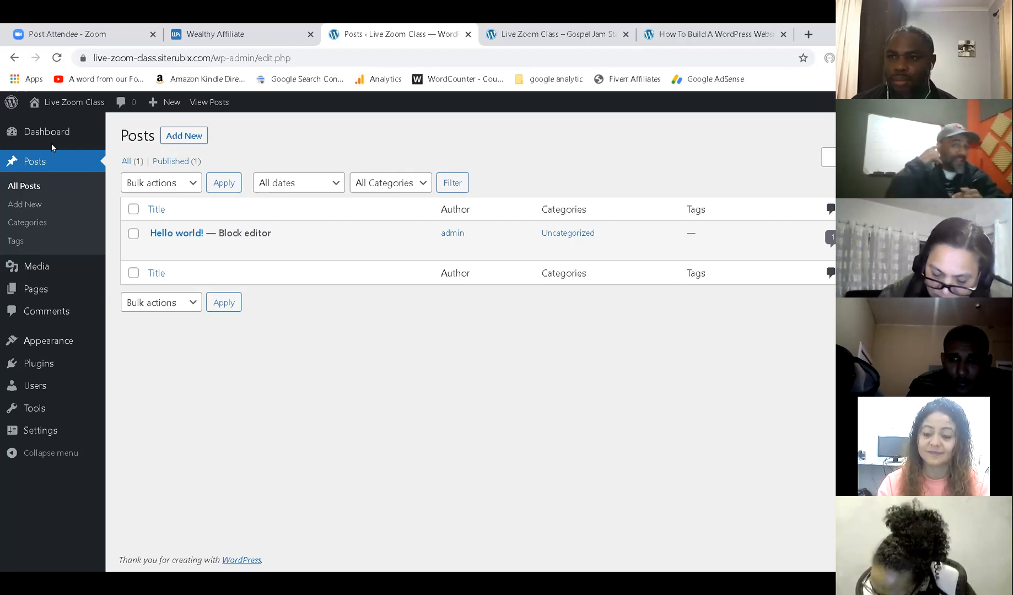
click(588, 32)
scroll(584, 253, down, 8)
scroll(604, 278, up, 8)
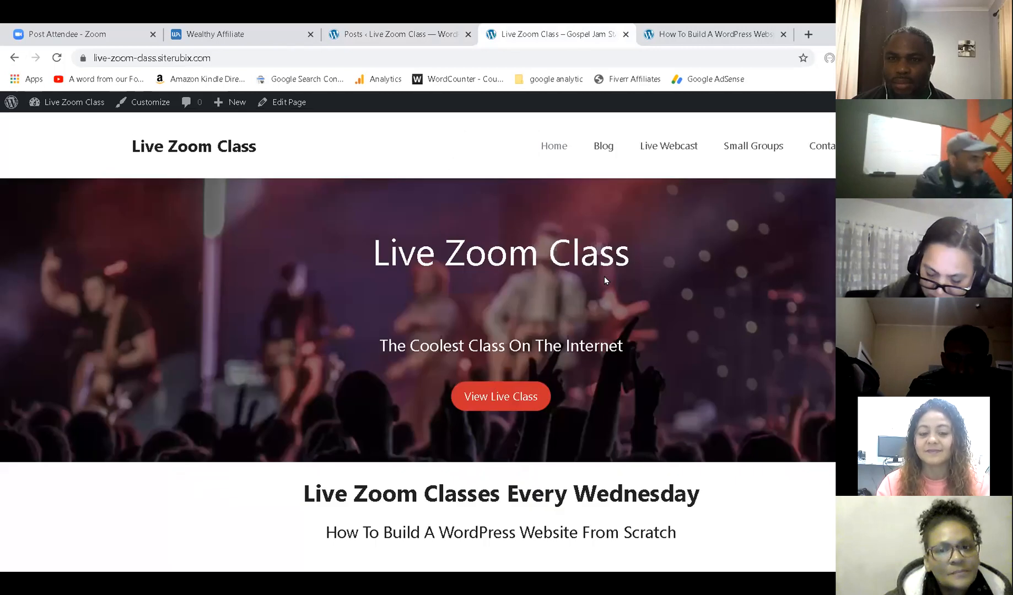
scroll(604, 279, down, 6)
scroll(606, 280, up, 6)
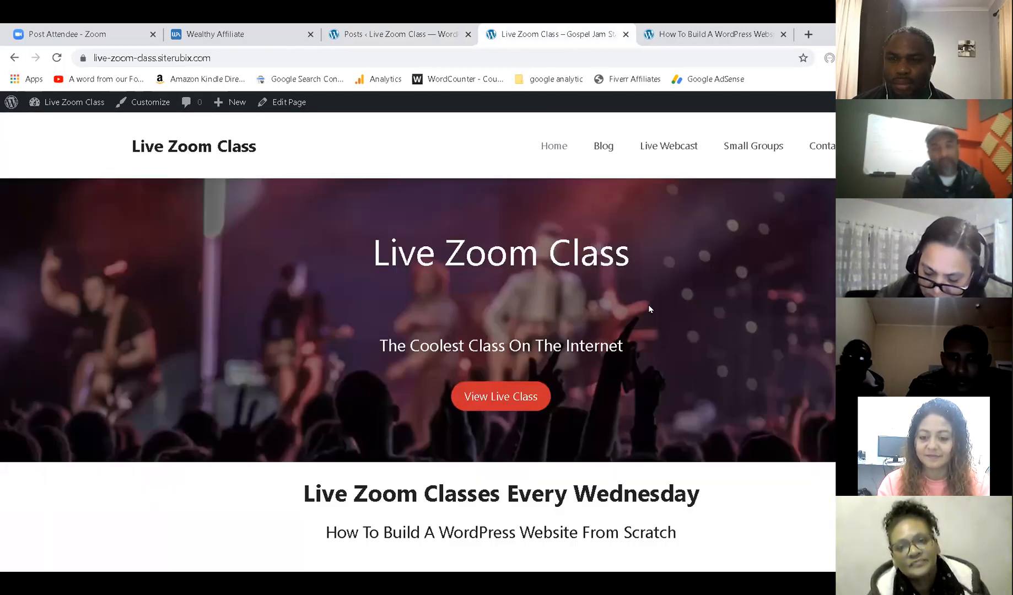
scroll(649, 308, down, 2)
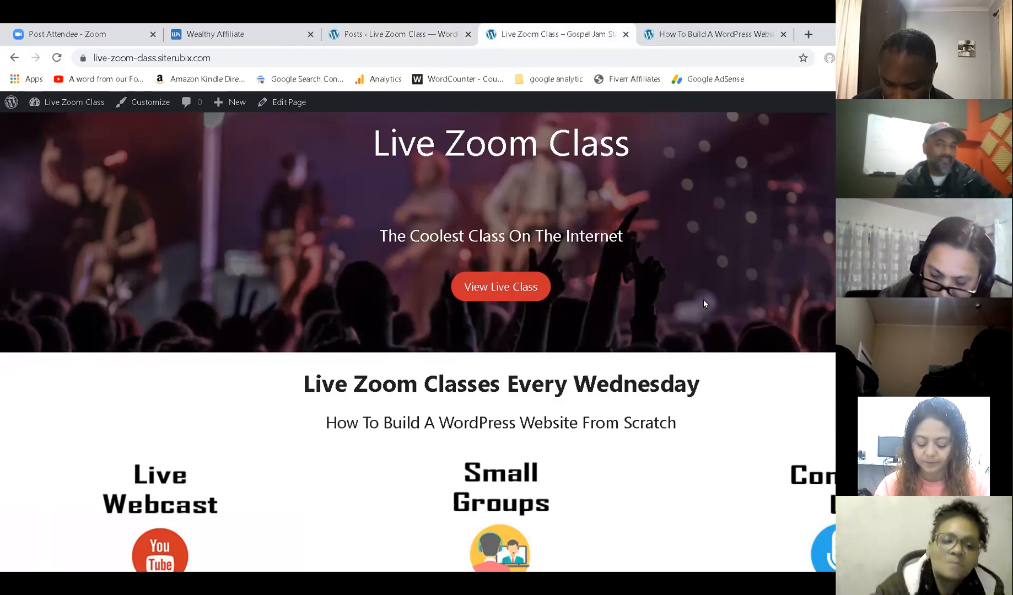
scroll(734, 381, down, 2)
scroll(686, 339, down, 6)
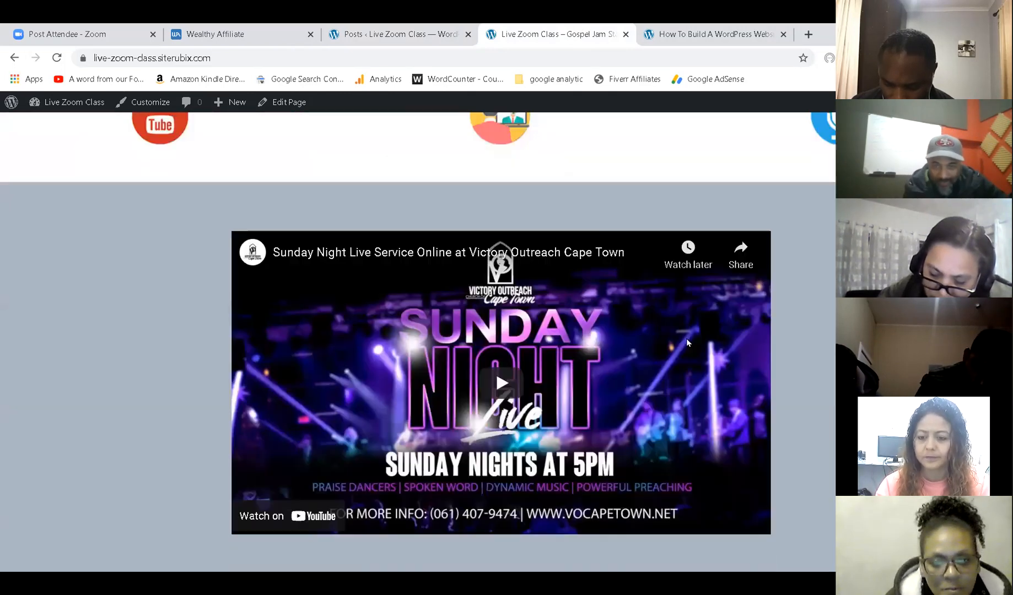
scroll(686, 338, up, 10)
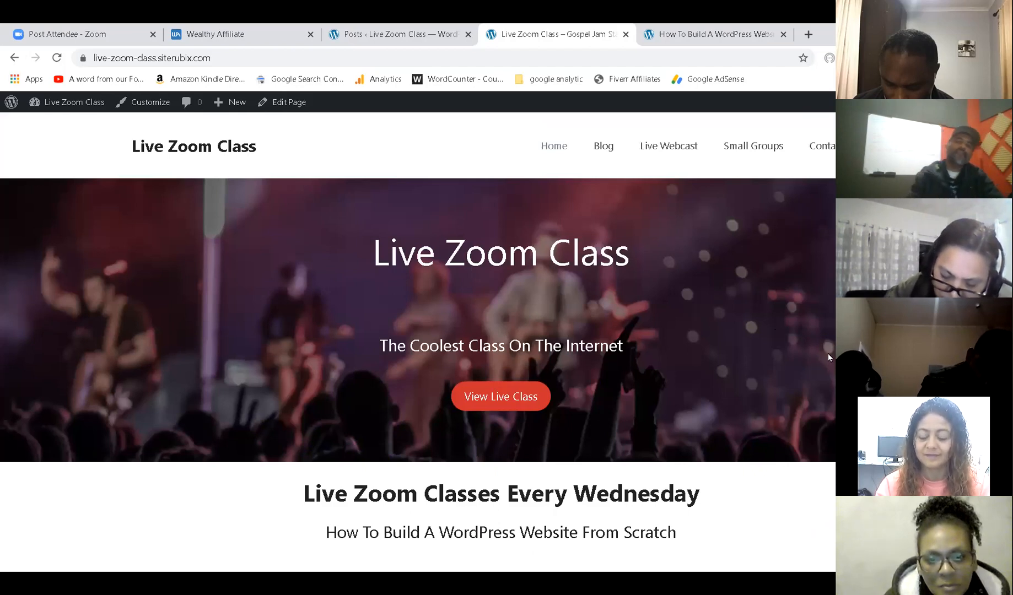
click(411, 32)
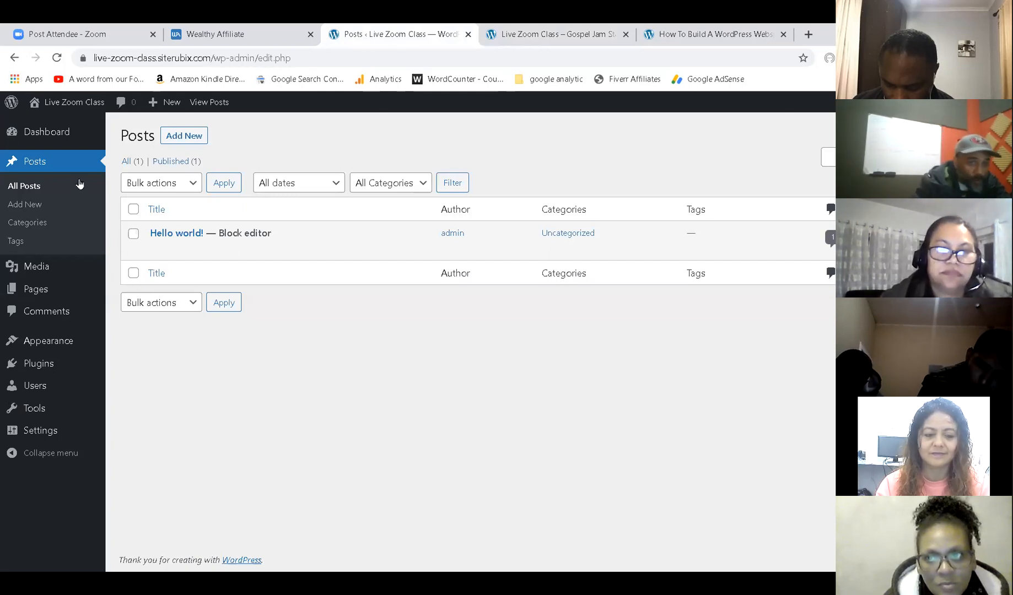
Refresh the Posts list and view the live site's Blog page.
click(44, 166)
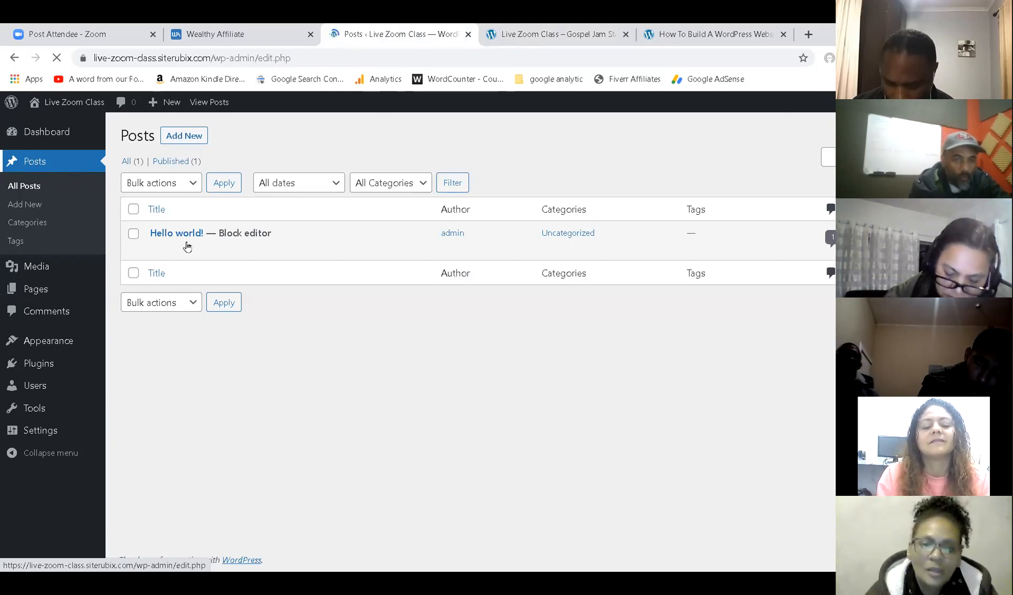
mouse_move(187, 246)
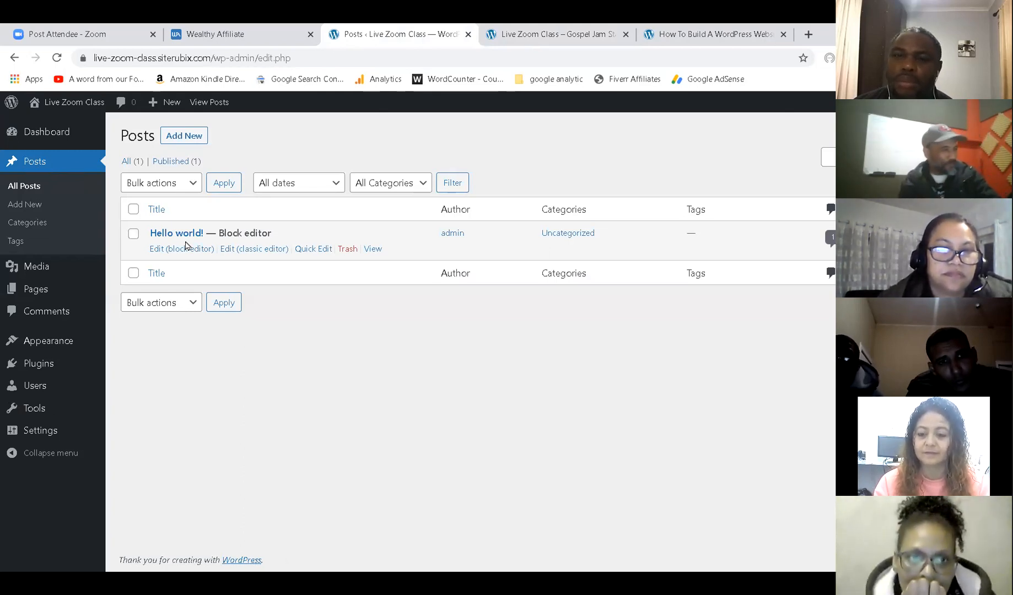
click(583, 32)
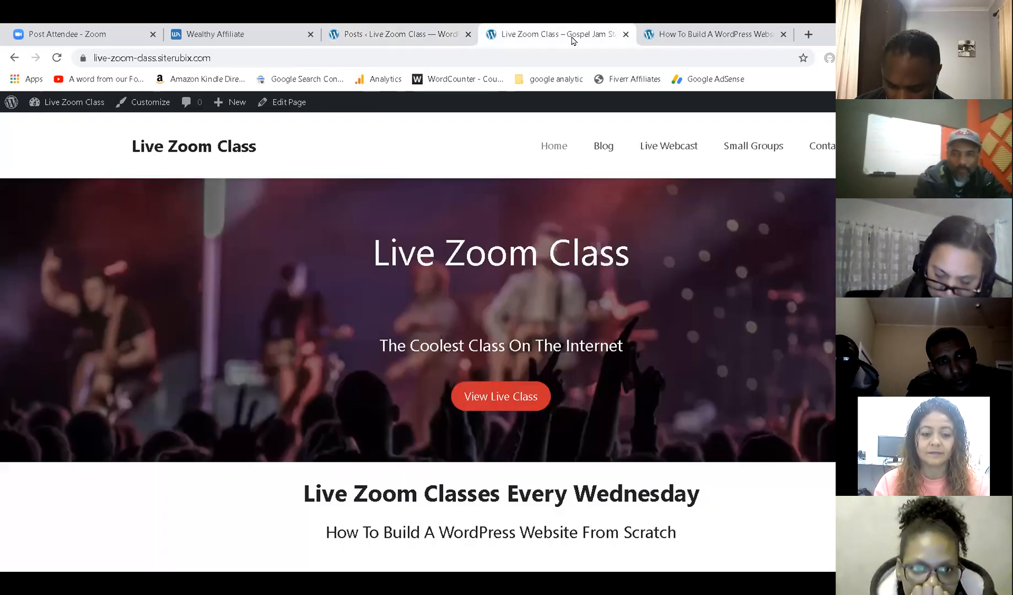
click(606, 147)
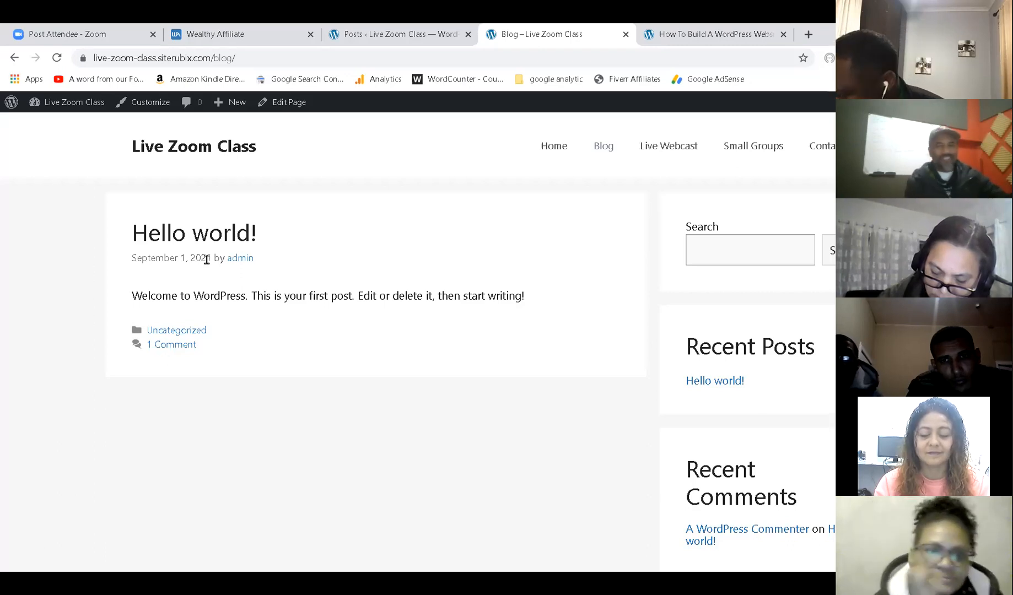
Move the Hello world! post to the Trash.
click(389, 30)
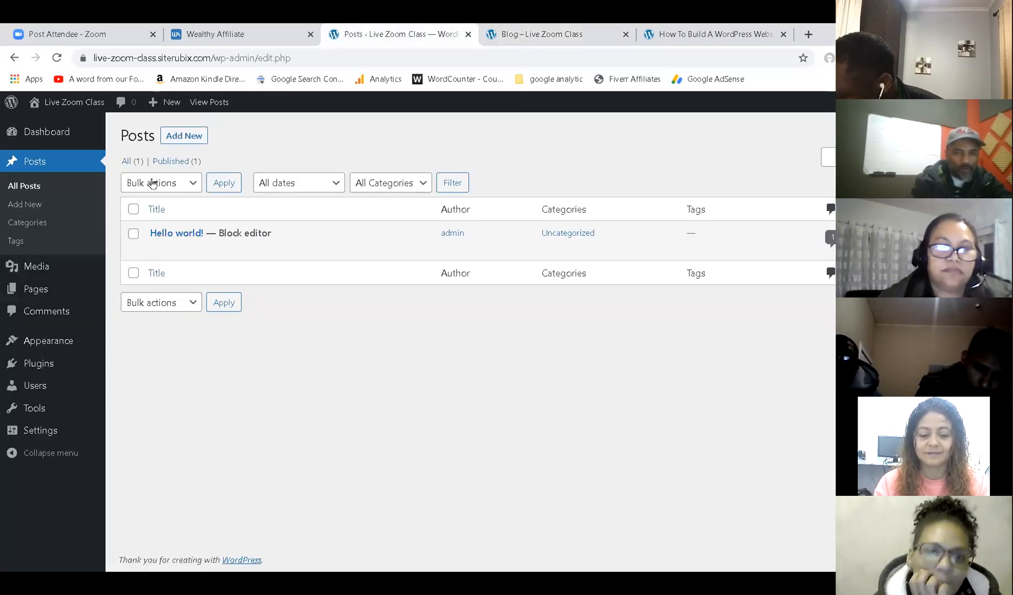
mouse_move(253, 242)
click(344, 250)
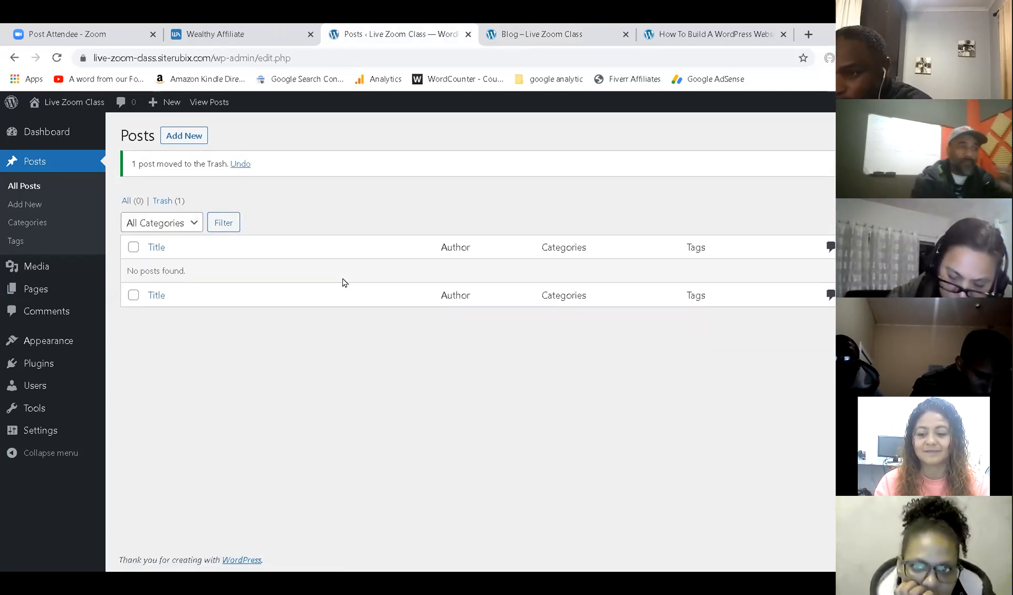
Start a new post titled 'How to build a website' with 'Today I am going to talk about how to build a website.'.
click(186, 135)
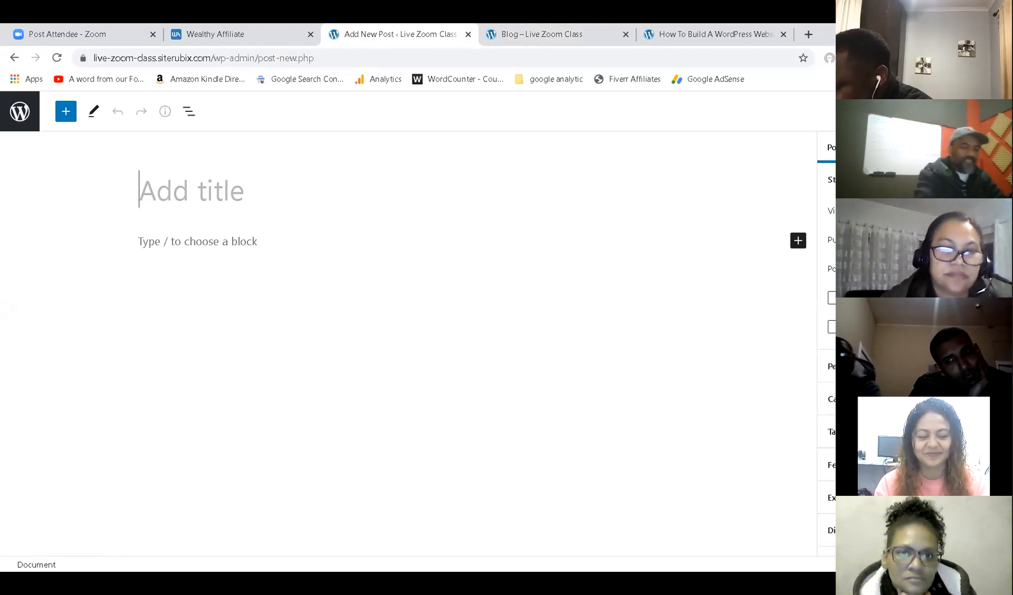
text(How to b)
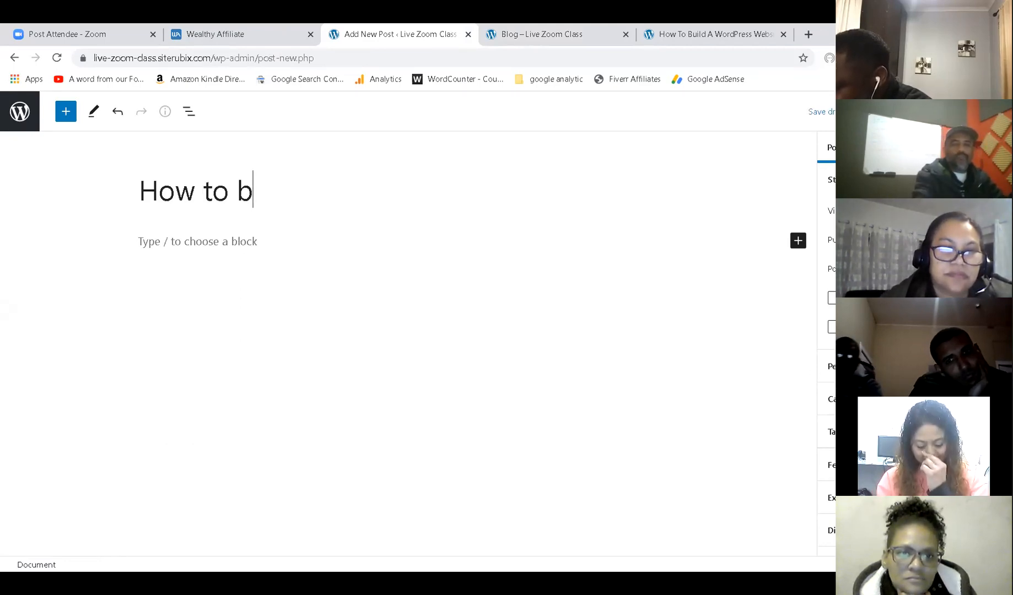
text(uild a website)
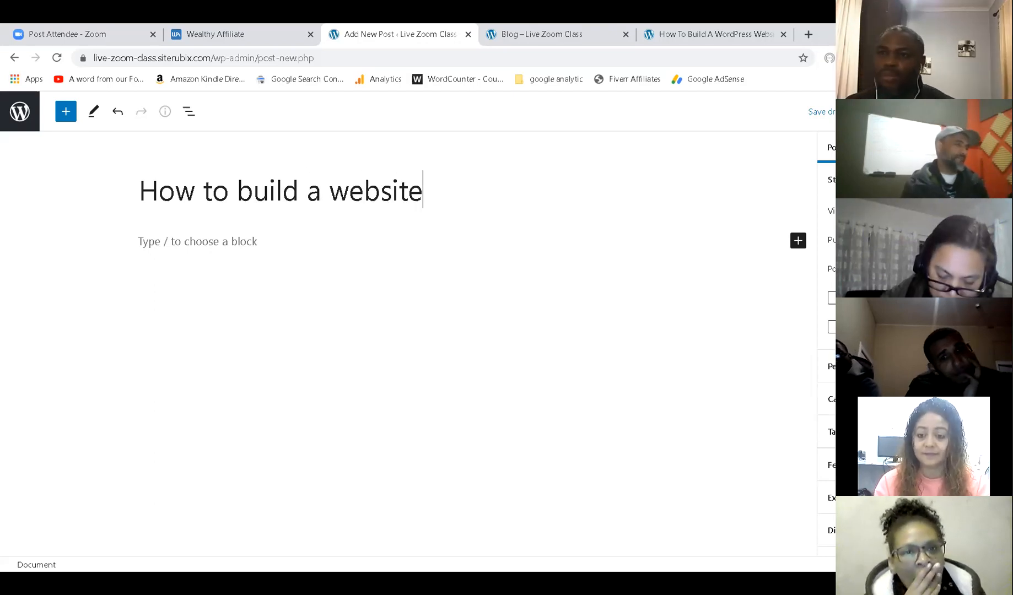
click(245, 242)
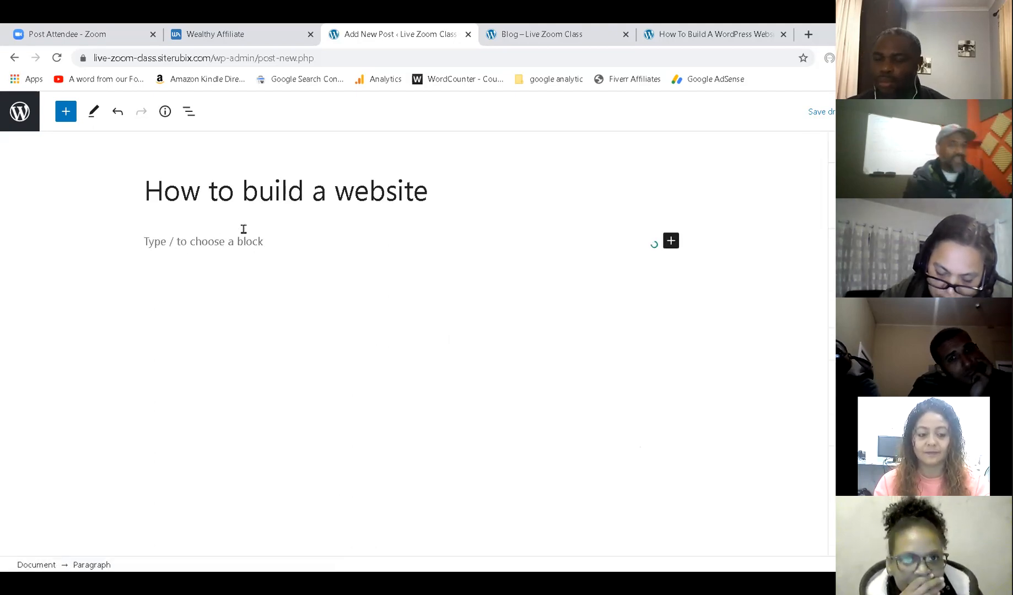
text(T)
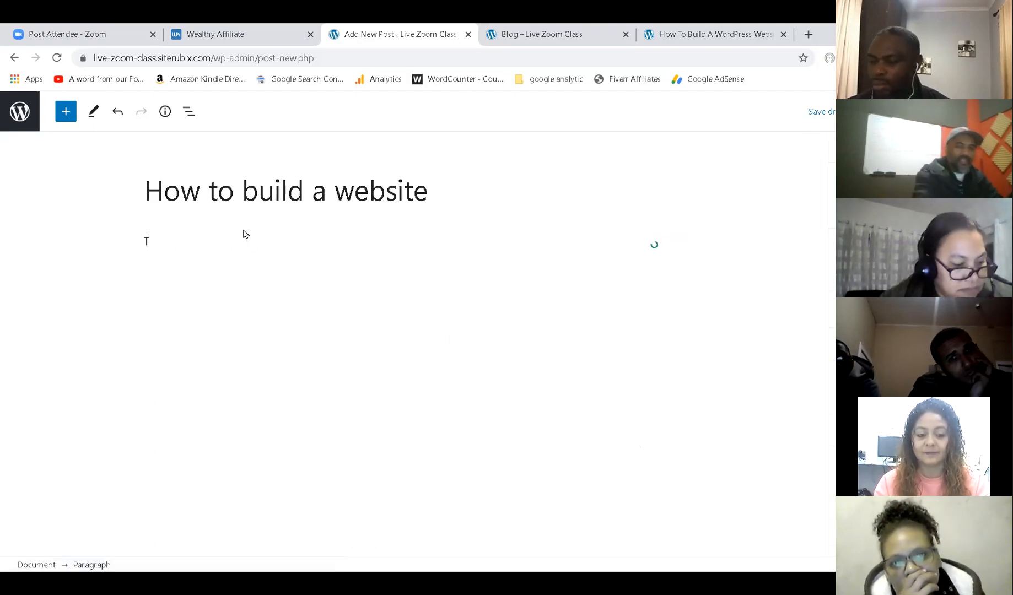
text(oday I am agoing)
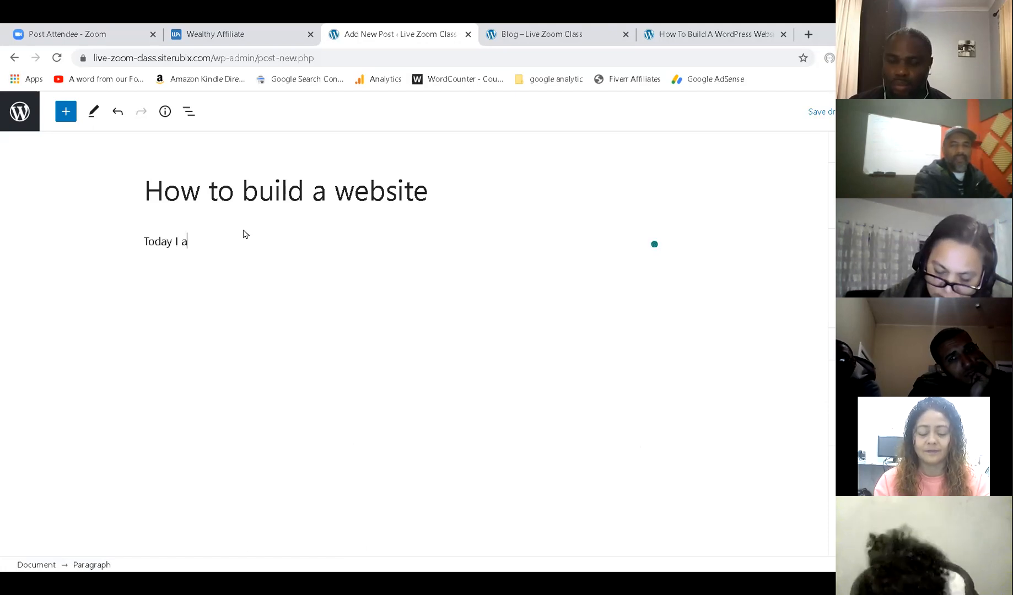
key(BackSpace)
key(BackSpace)
key(BackSpace)
key(BackSpace)
key(BackSpace)
text(go)
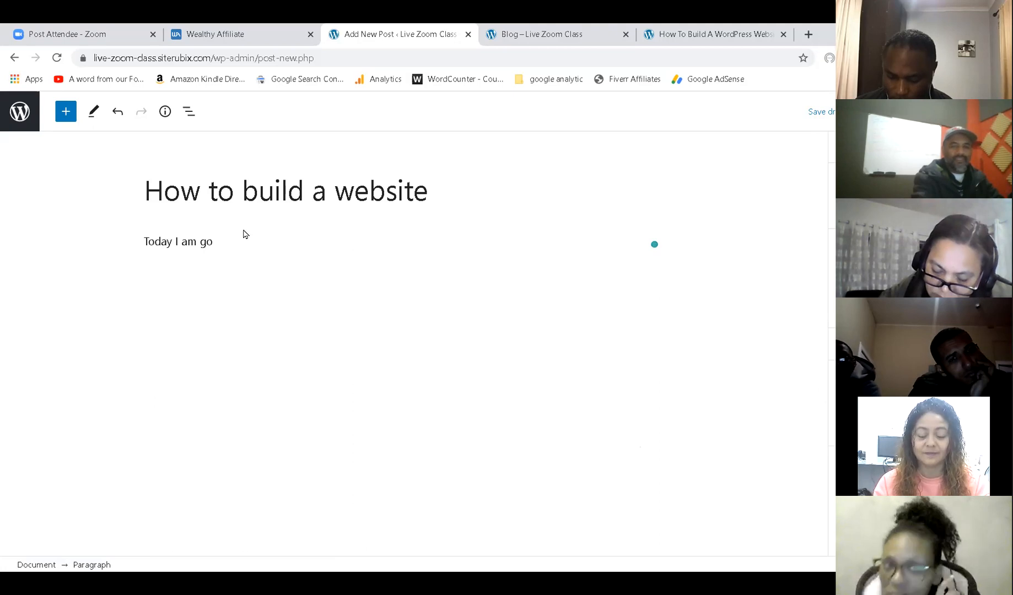
text(ing to talk about how to b)
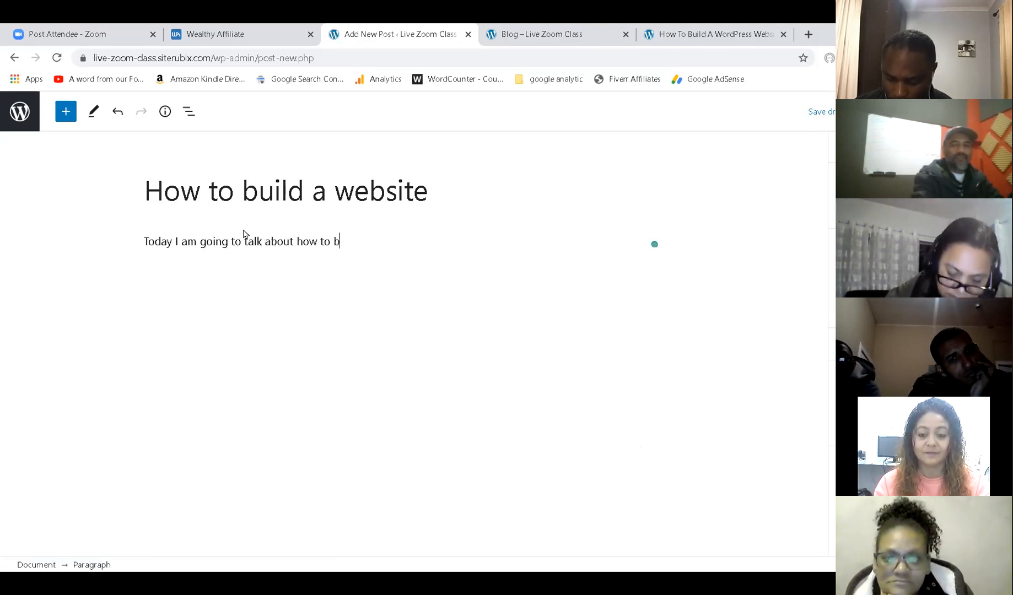
text(uild a website.)
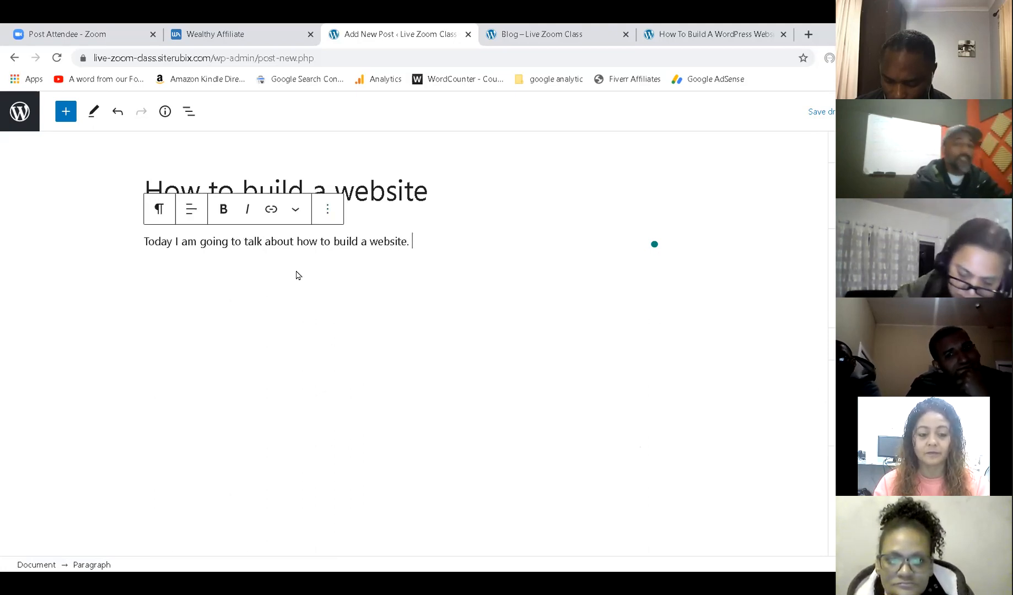
Copy that sentence repeatedly to fill three paragraphs of sample text.
triple_click(308, 242)
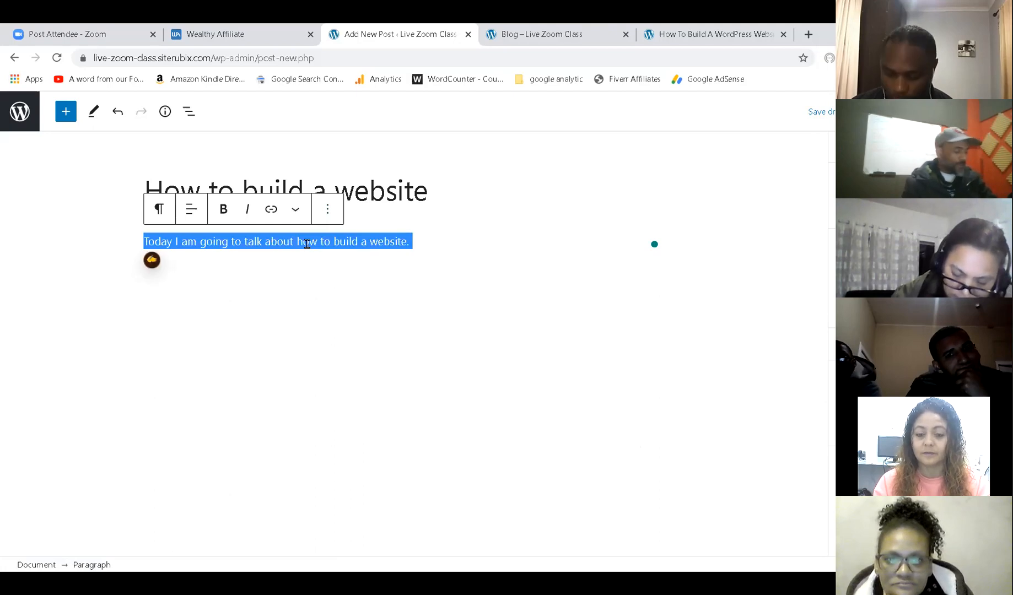
key(ctrl+c)
click(432, 246)
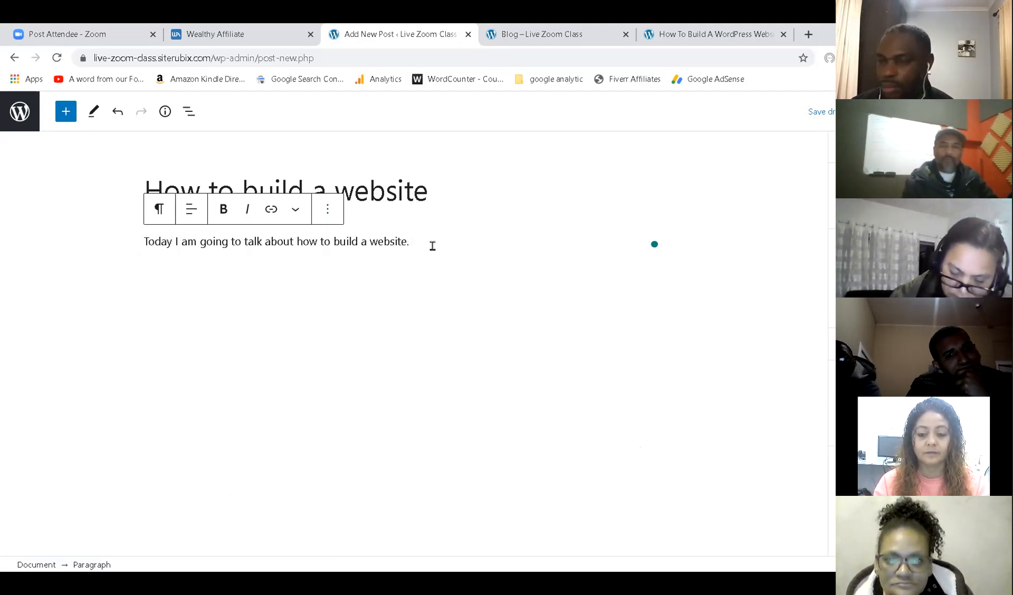
key(ctrl+v)
key(ctrl+v)
key(ctrl+v)
key(ctrl+v)
key(ctrl+v)
key(ctrl+v)
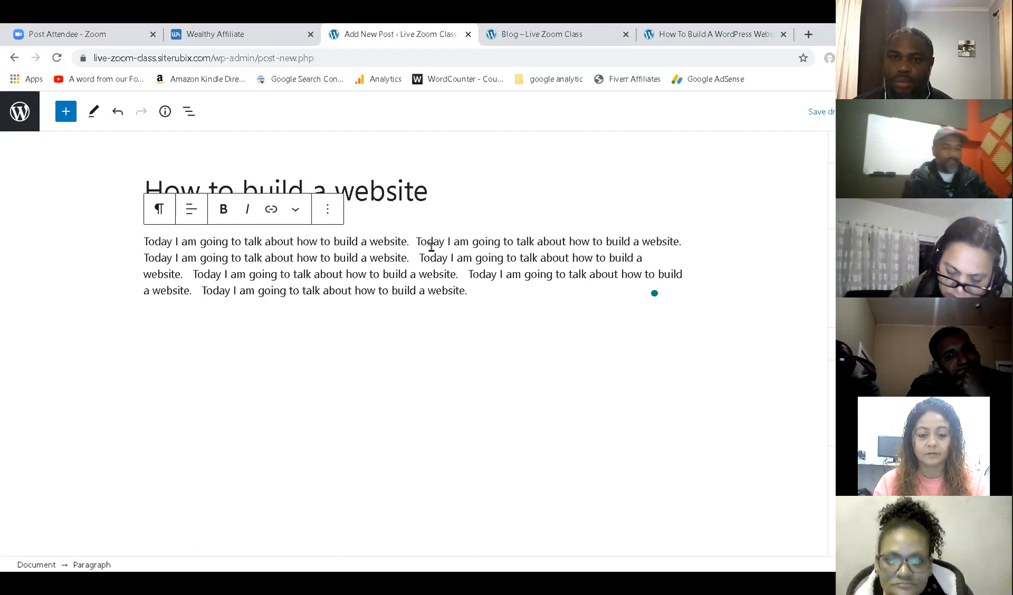
key(Return)
key(ctrl+v)
key(ctrl+v)
key(ctrl+v)
key(ctrl+v)
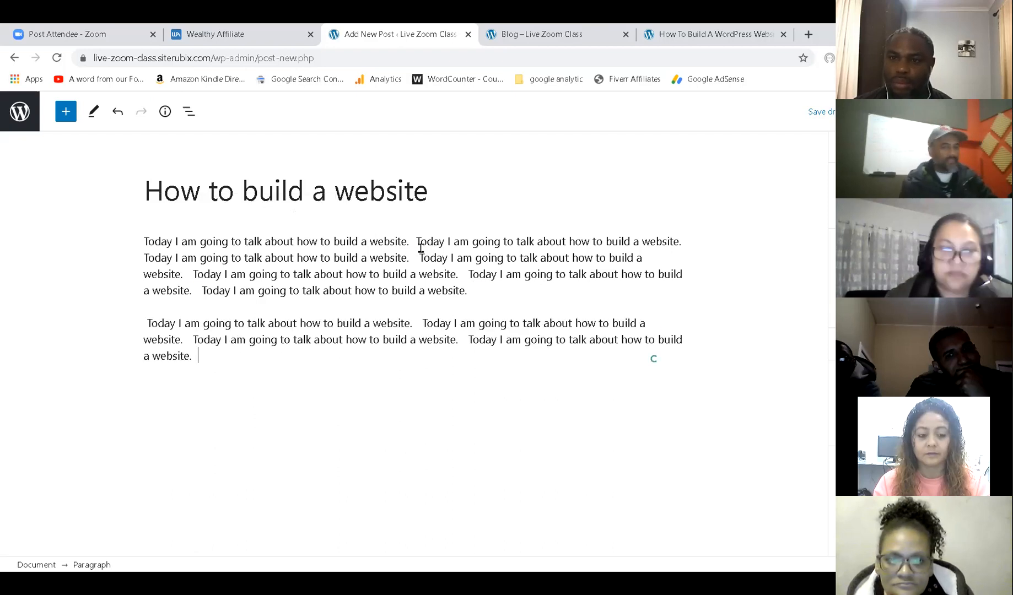
key(ctrl+v)
key(ctrl+v)
key(ctrl+v)
key(Return)
key(ctrl+v)
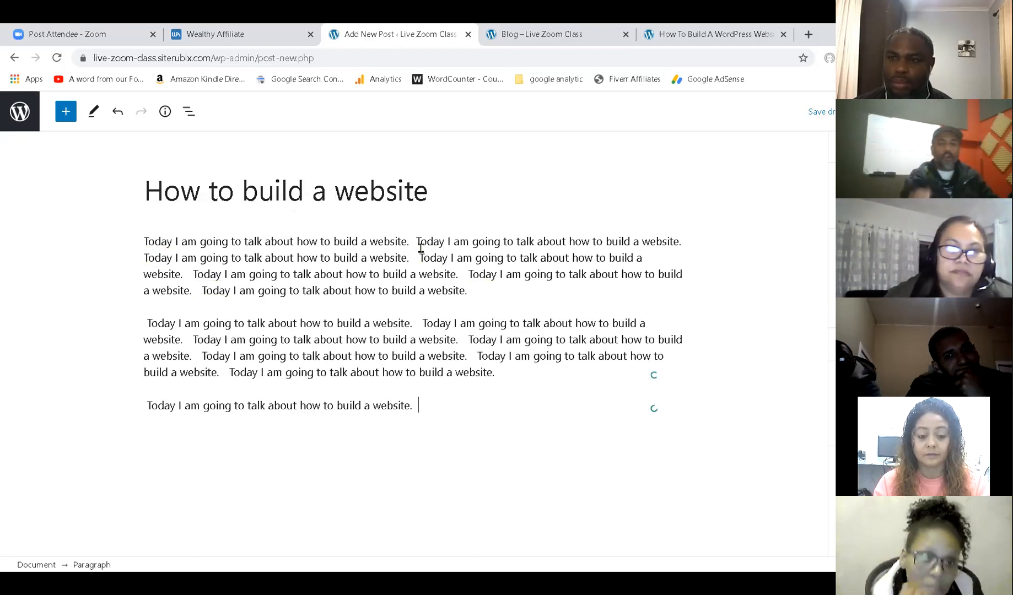
key(ctrl+v)
key(ctrl+v)
key(ctrl+v)
key(ctrl+v)
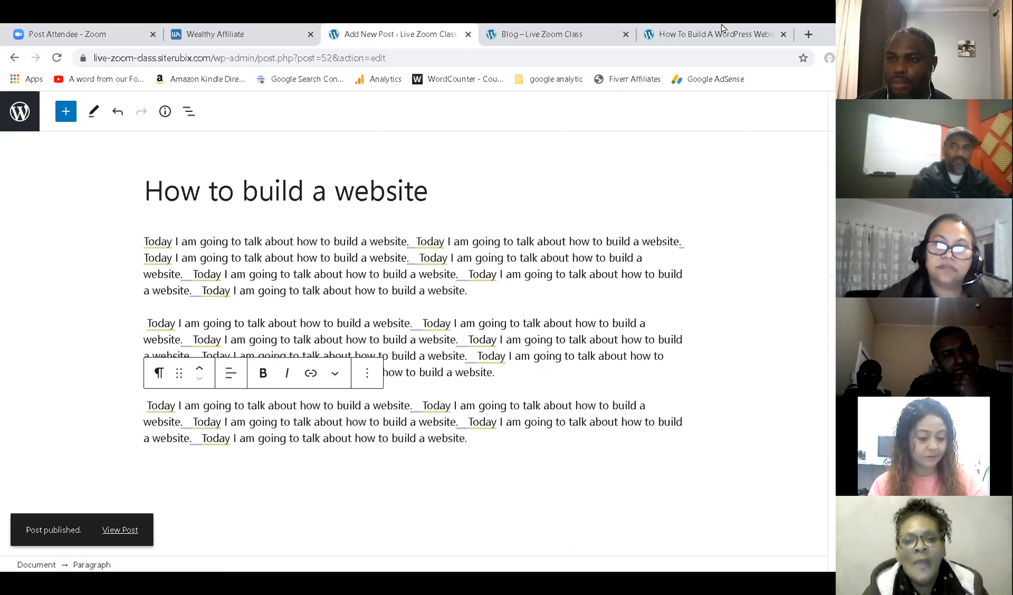
click(579, 31)
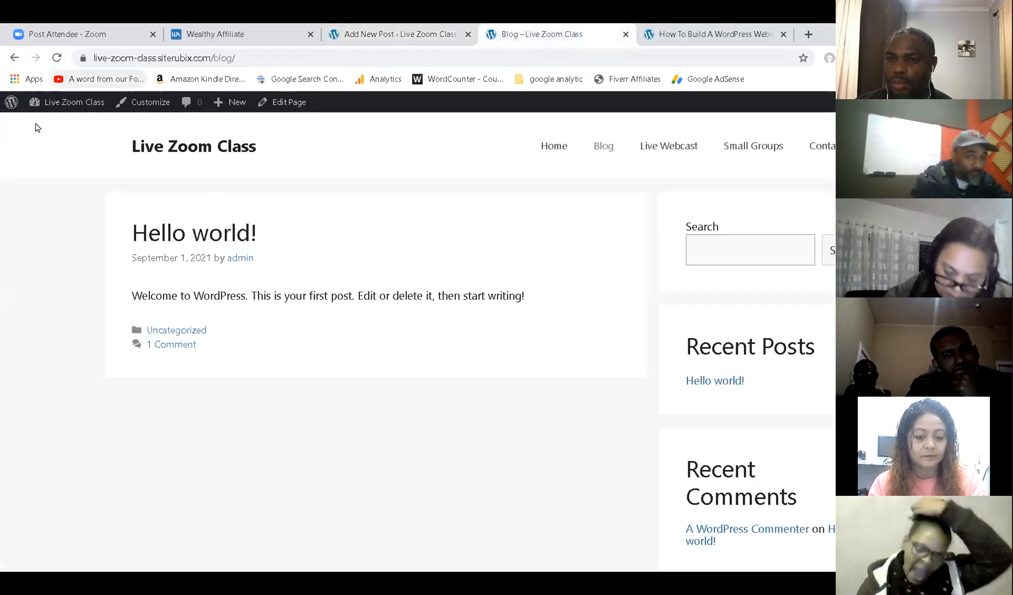
click(57, 59)
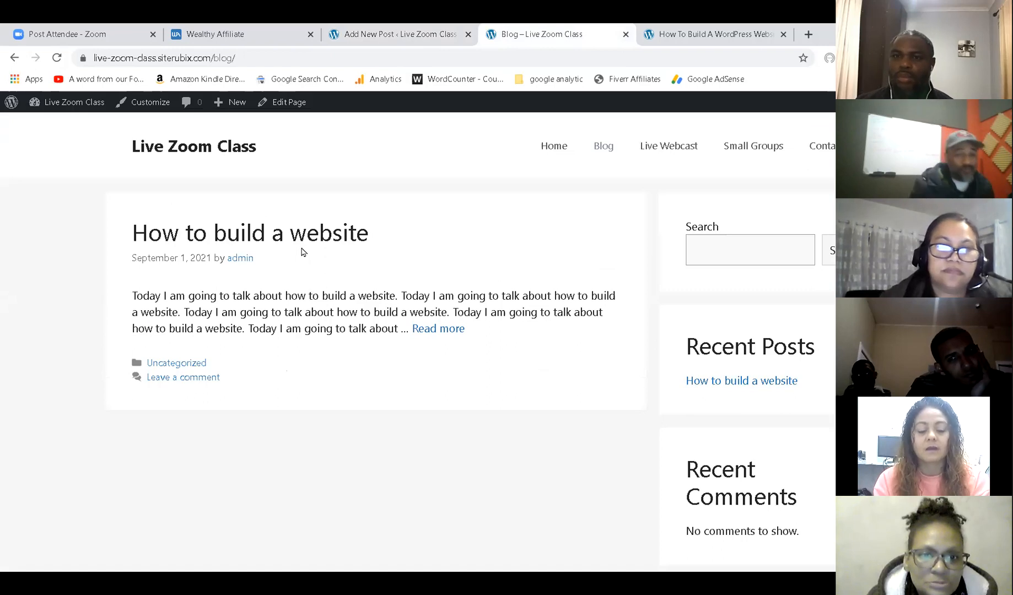
click(440, 329)
scroll(424, 306, down, 5)
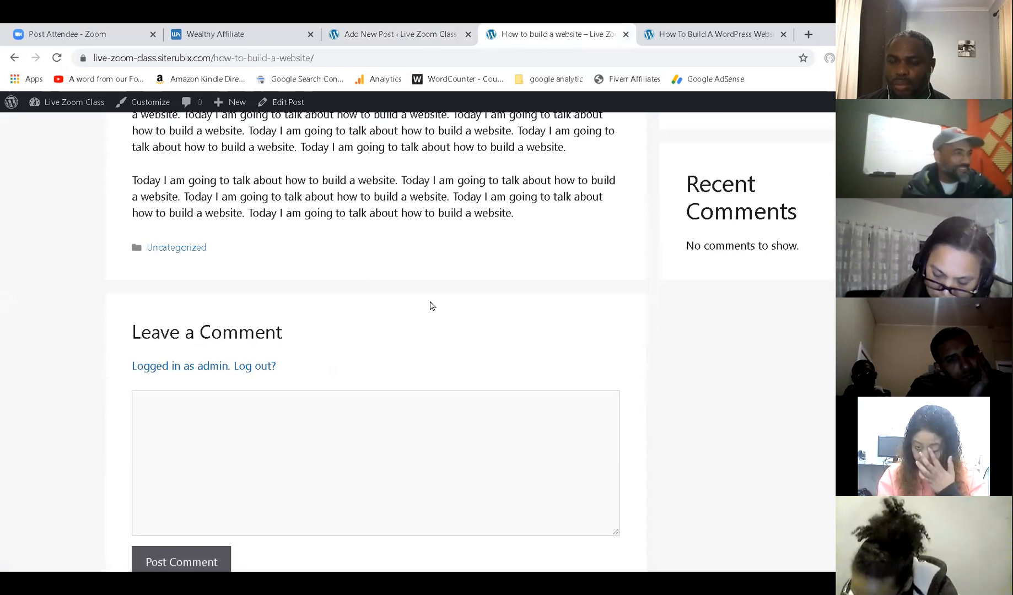
scroll(432, 306, up, 5)
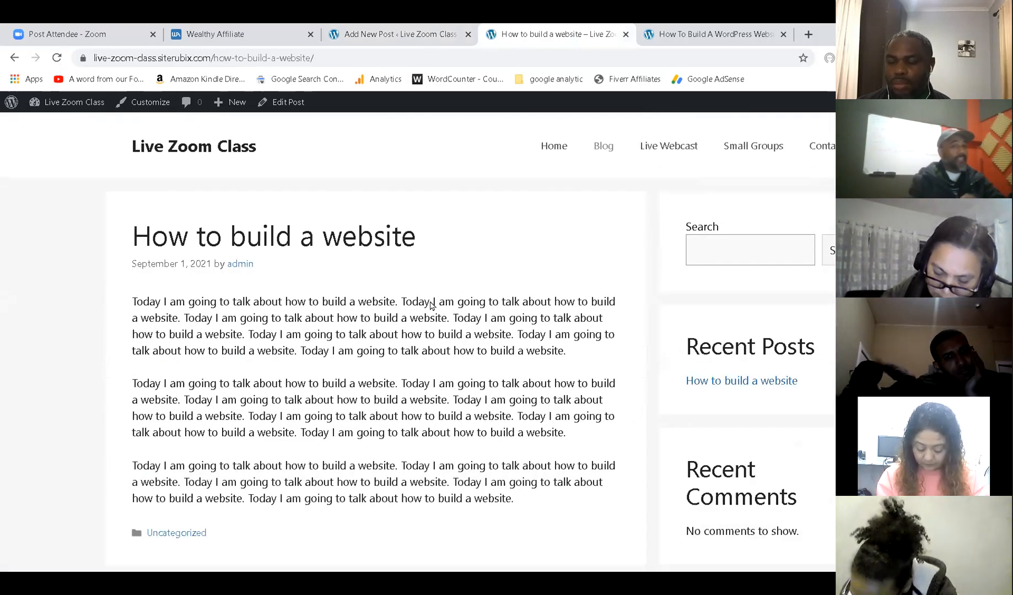
click(436, 32)
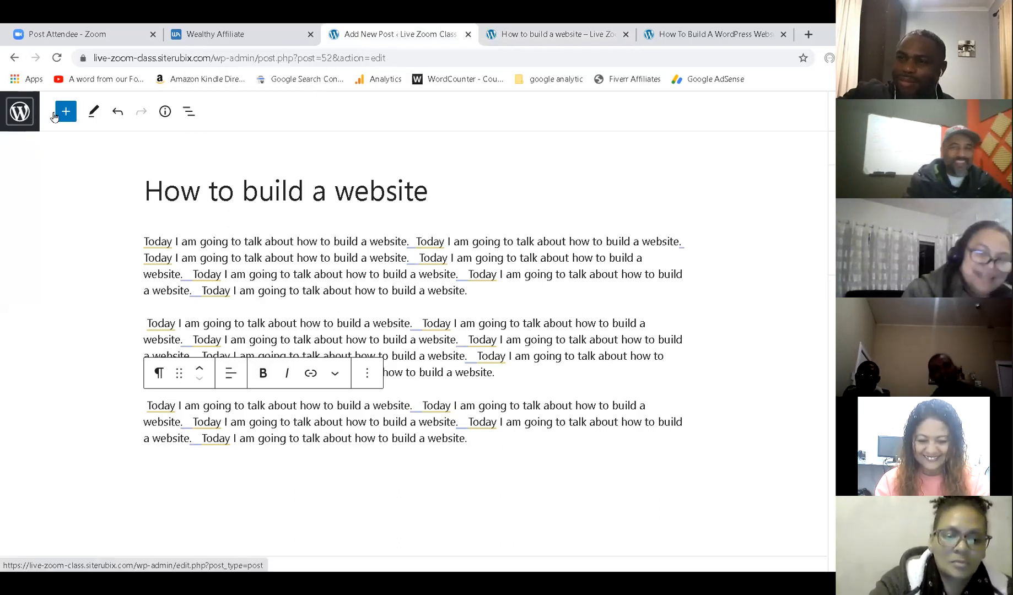
click(26, 127)
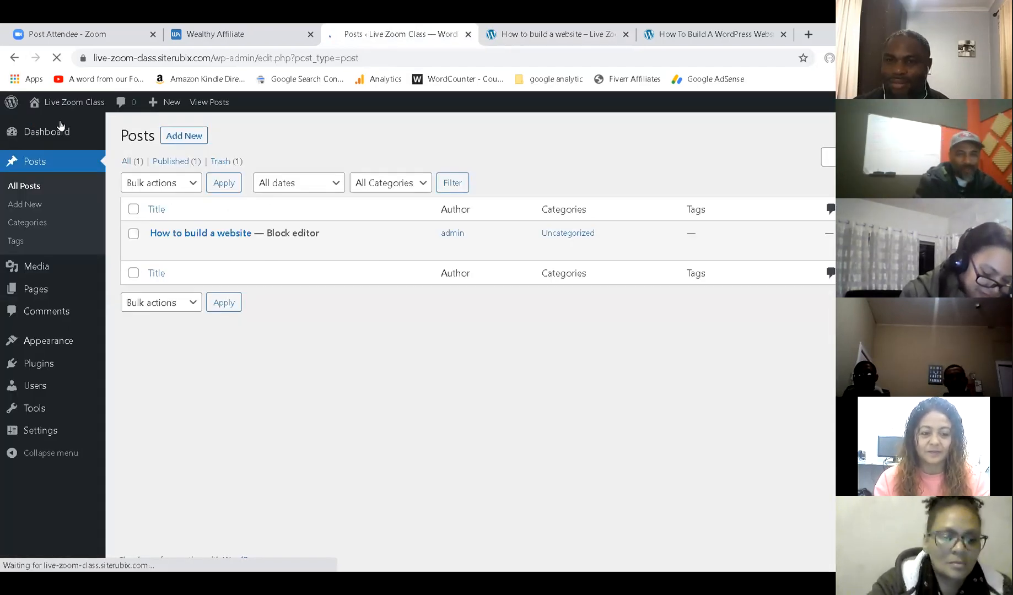
Start a new post titled 'We impacted a community' with a sentence about impacting a local community.
click(194, 141)
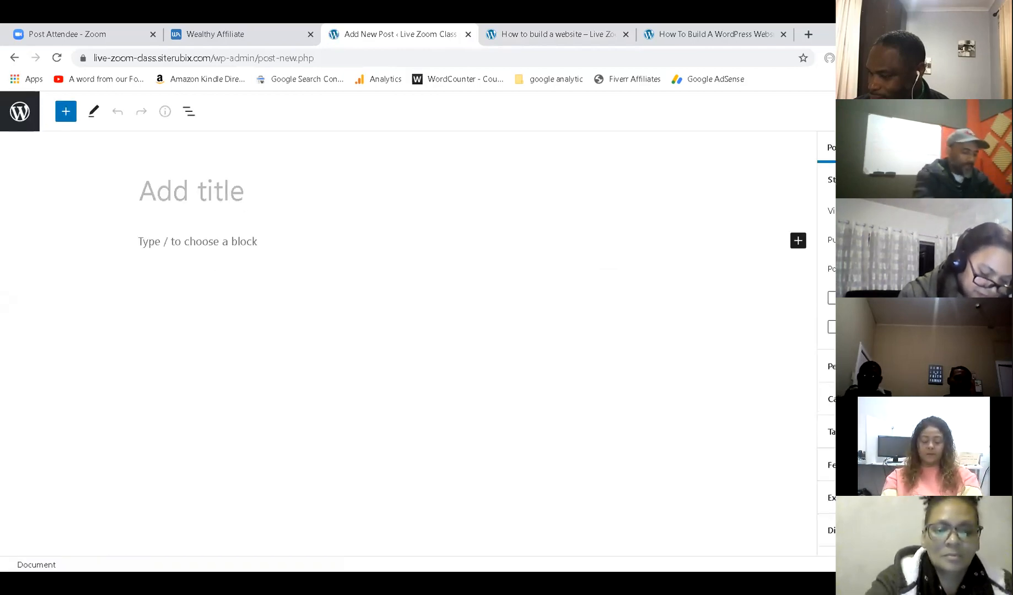
text(We)
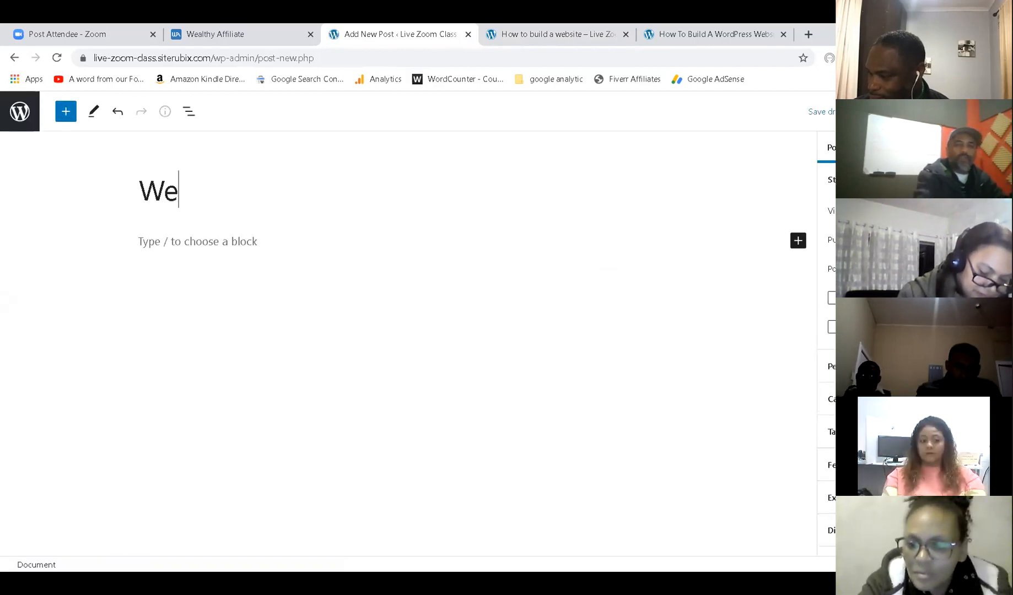
text( impac)
key(BackSpace)
text(a)
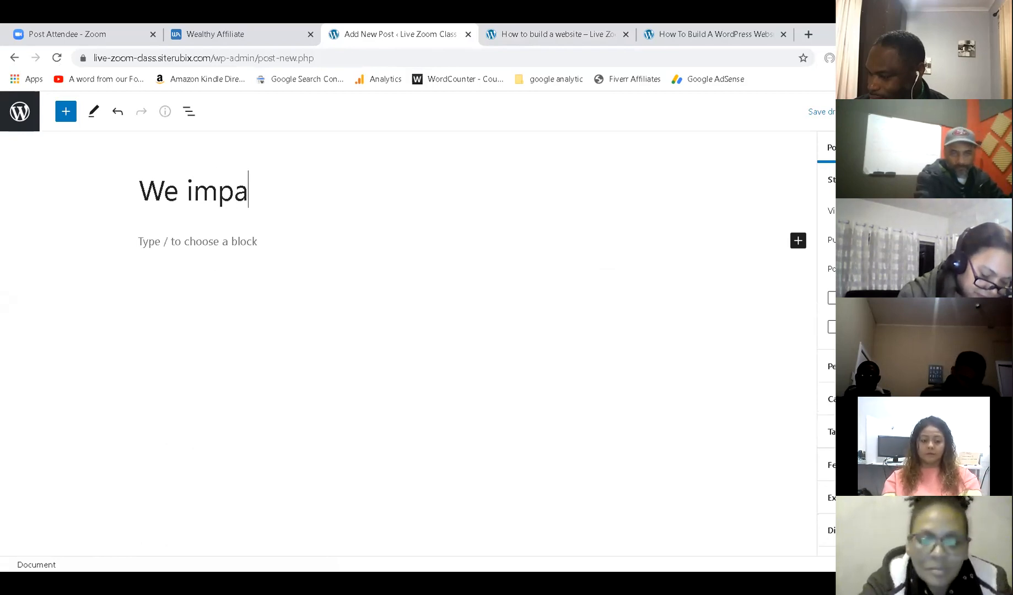
text(cted a com)
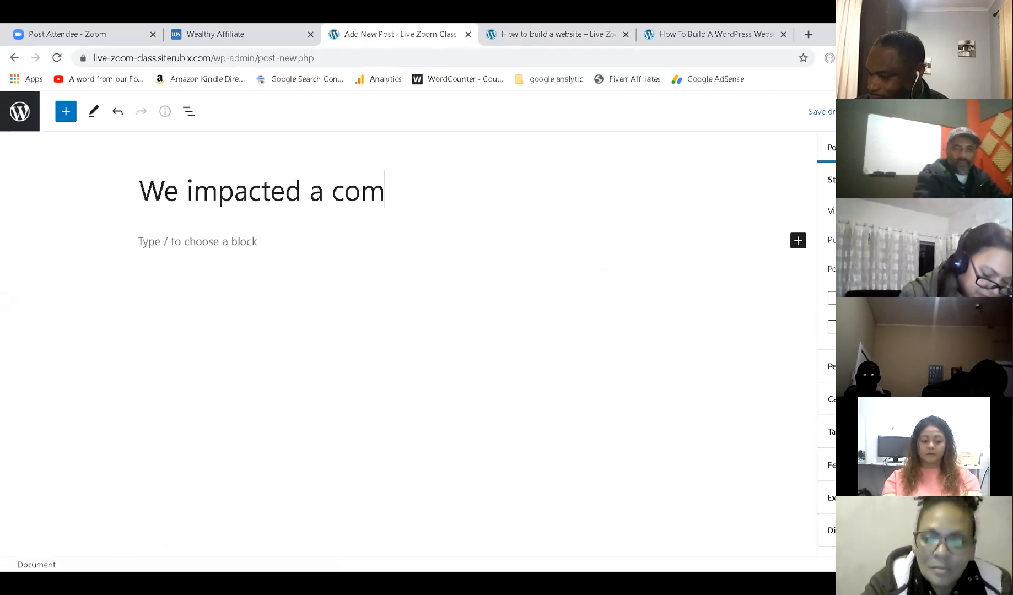
text(munity)
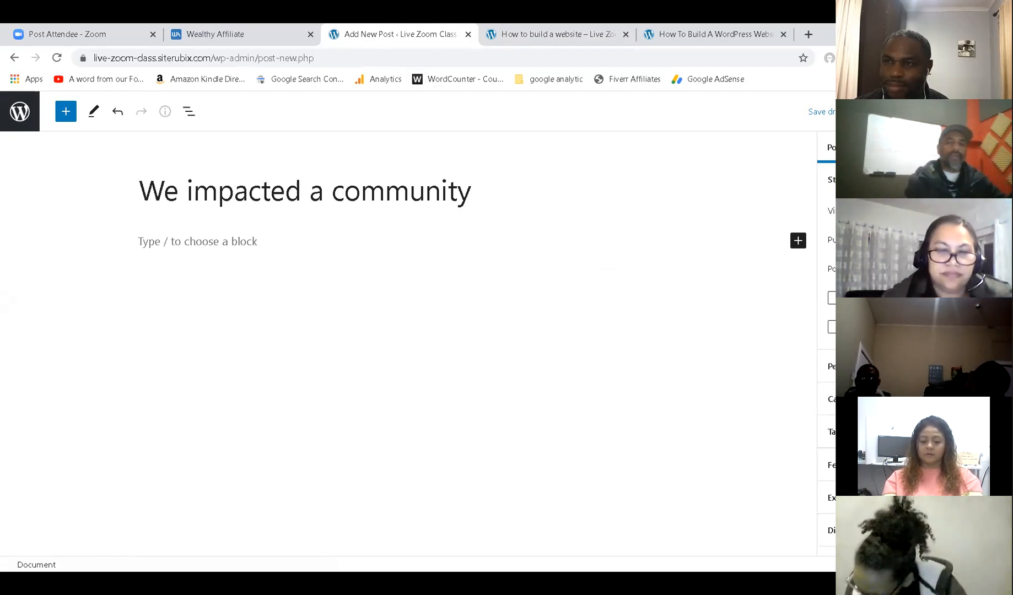
click(301, 240)
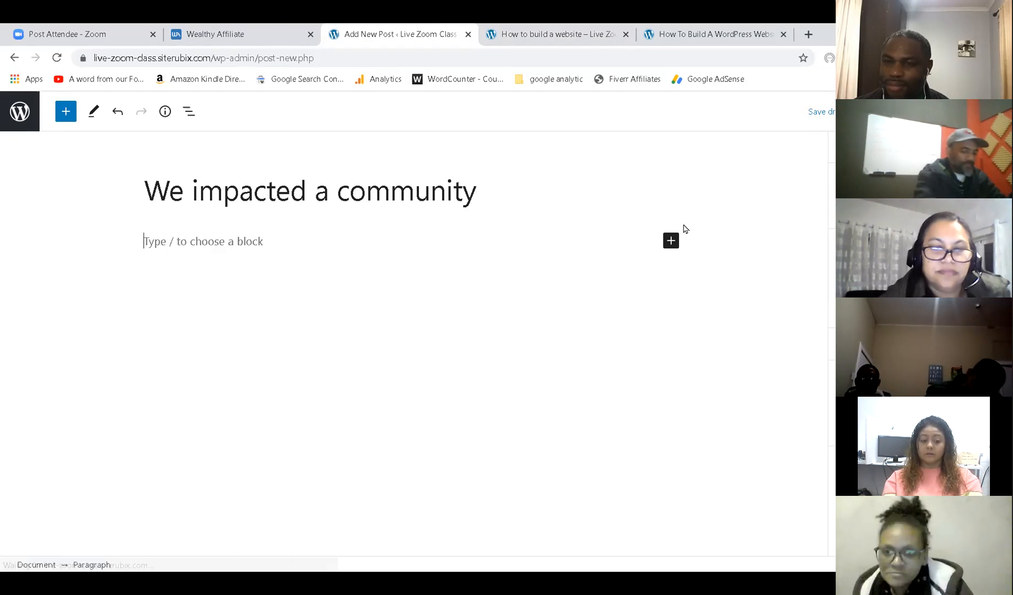
text(Hi Faim)
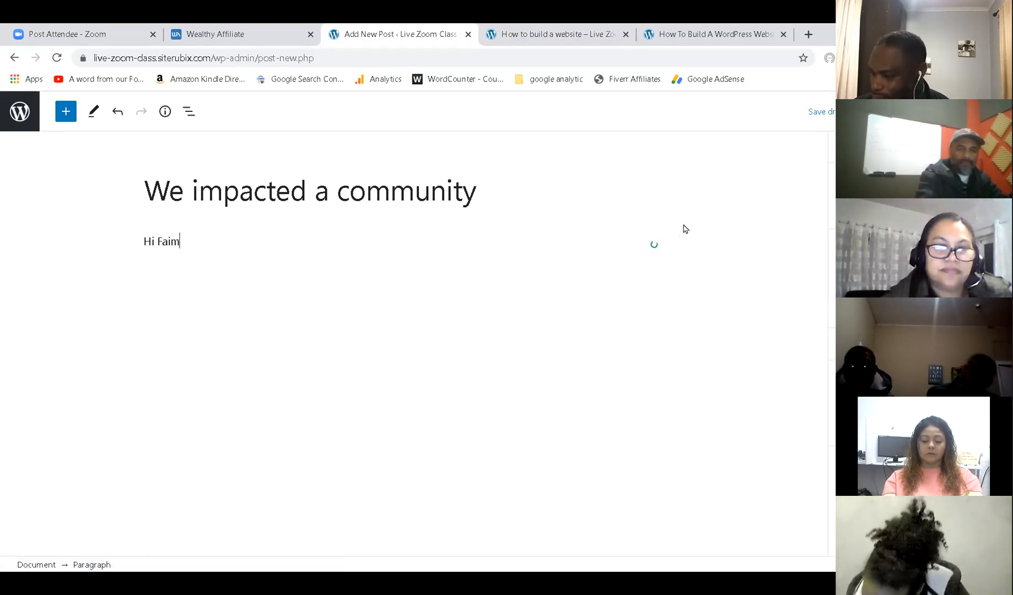
key(BackSpace)
key(BackSpace)
text(mil)
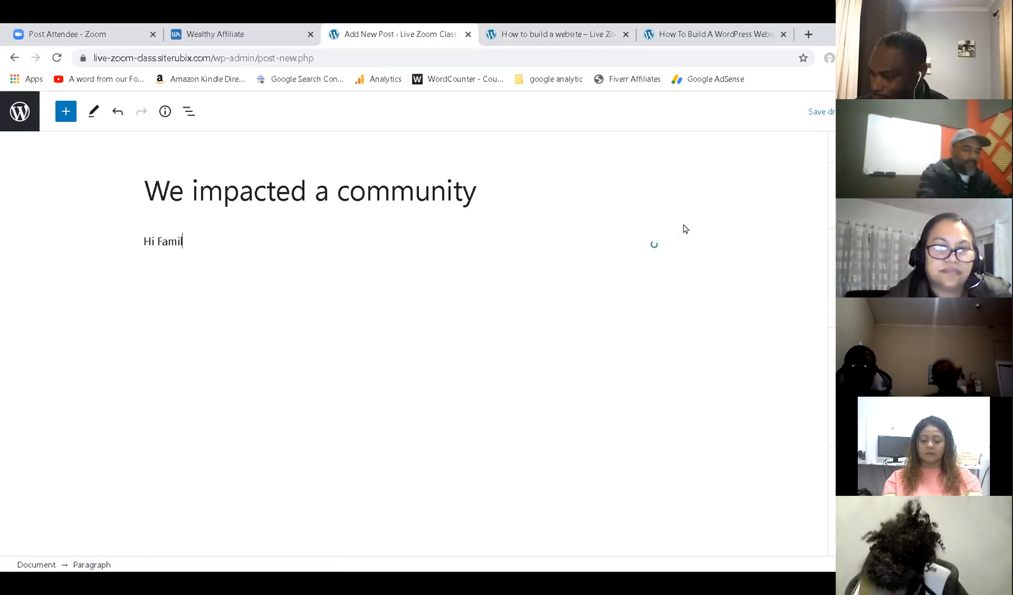
text(y here is a)
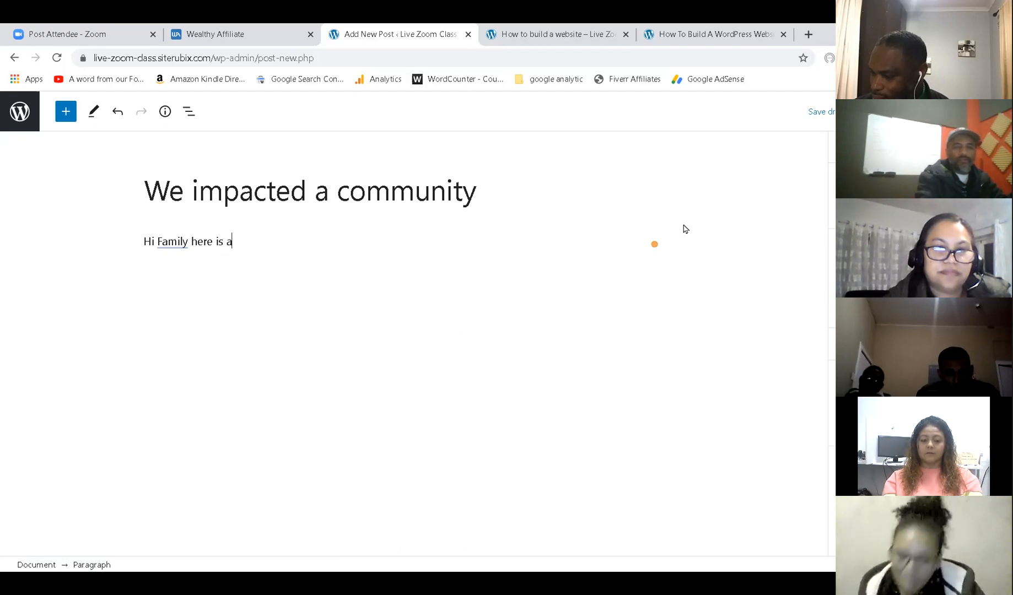
text( blog on how t)
text(e impacted a local community )
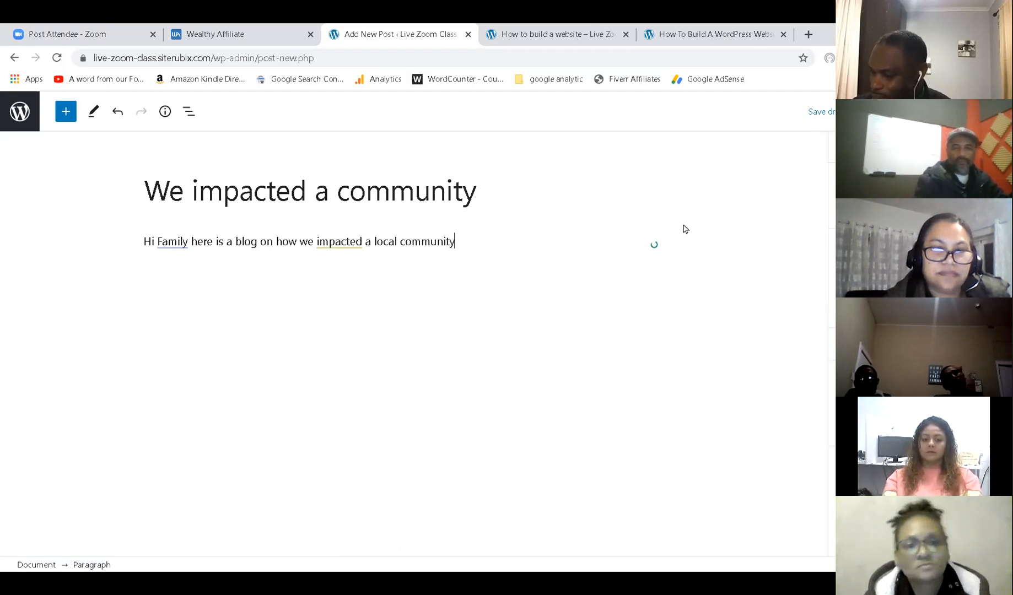
text(.)
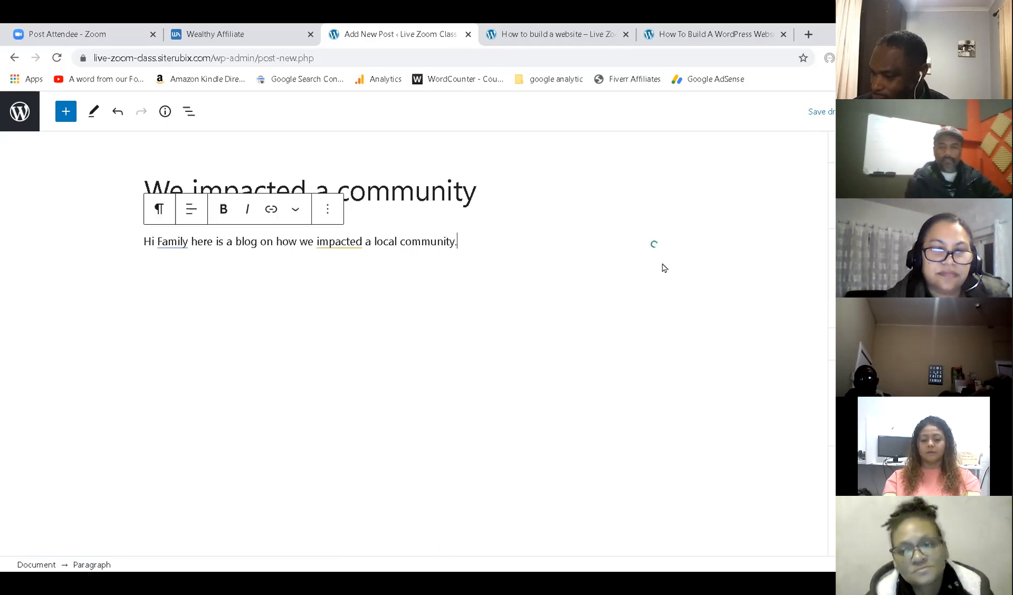
Paste copies of the sentence to build three paragraphs, then view the live post.
triple_click(335, 241)
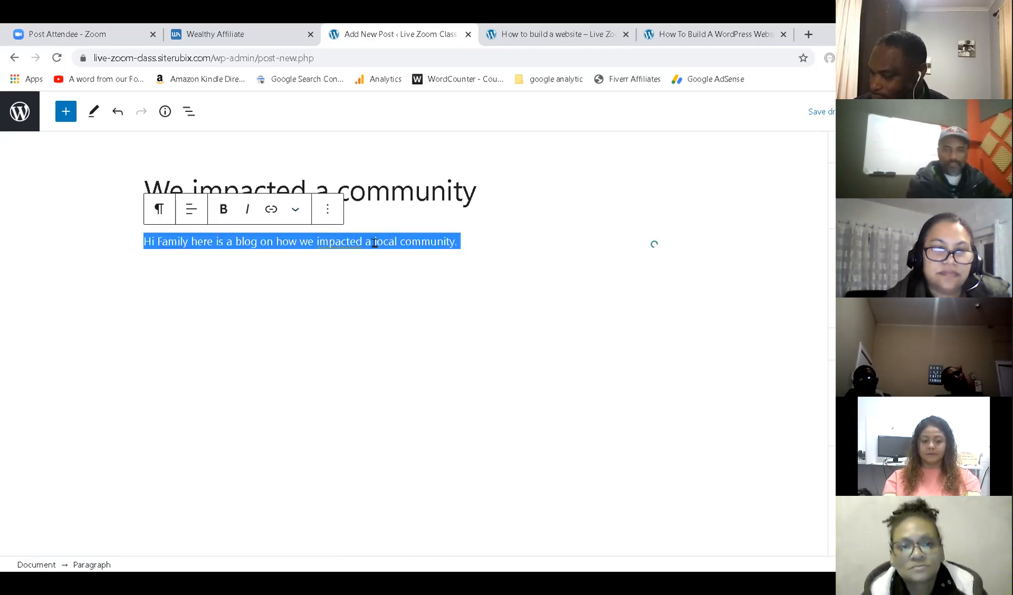
key(ctrl+c)
click(487, 247)
key(ctrl+v)
key(ctrl+v)
key(ctrl+v)
key(ctrl+v)
key(ctrl+v)
key(ctrl+v)
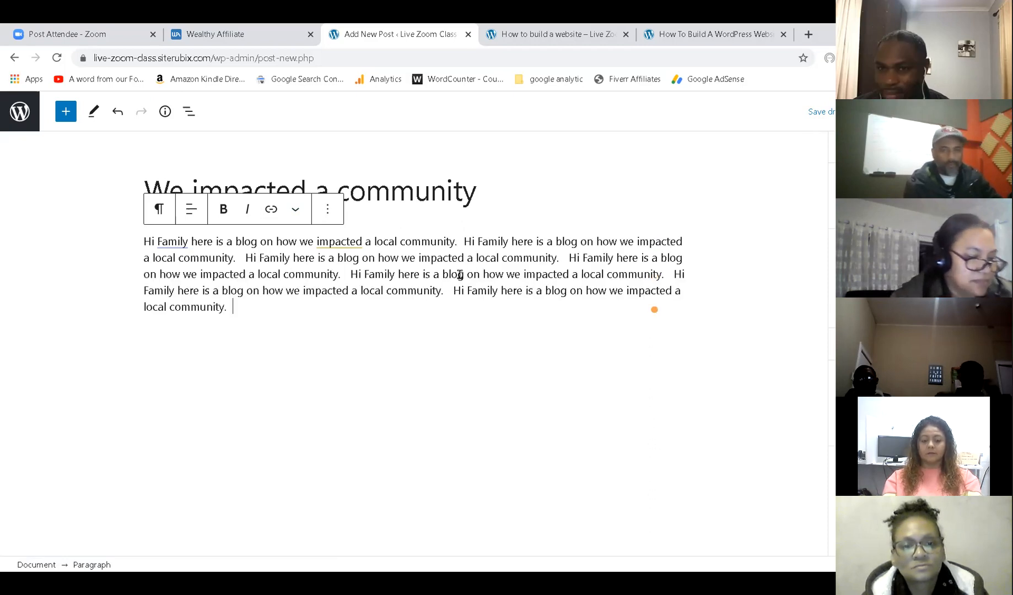
key(Return)
key(ctrl+v)
key(ctrl+v)
key(ctrl+v)
key(ctrl+v)
key(ctrl+v)
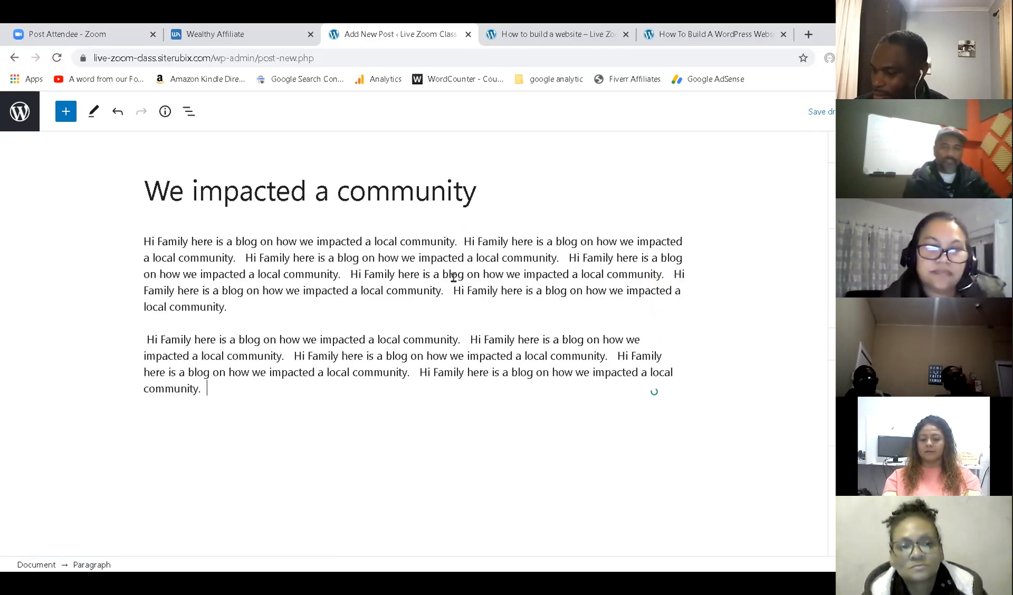
key(ctrl+v)
key(Return)
key(ctrl+v)
key(ctrl+v)
key(ctrl+v)
key(ctrl+v)
key(ctrl+v)
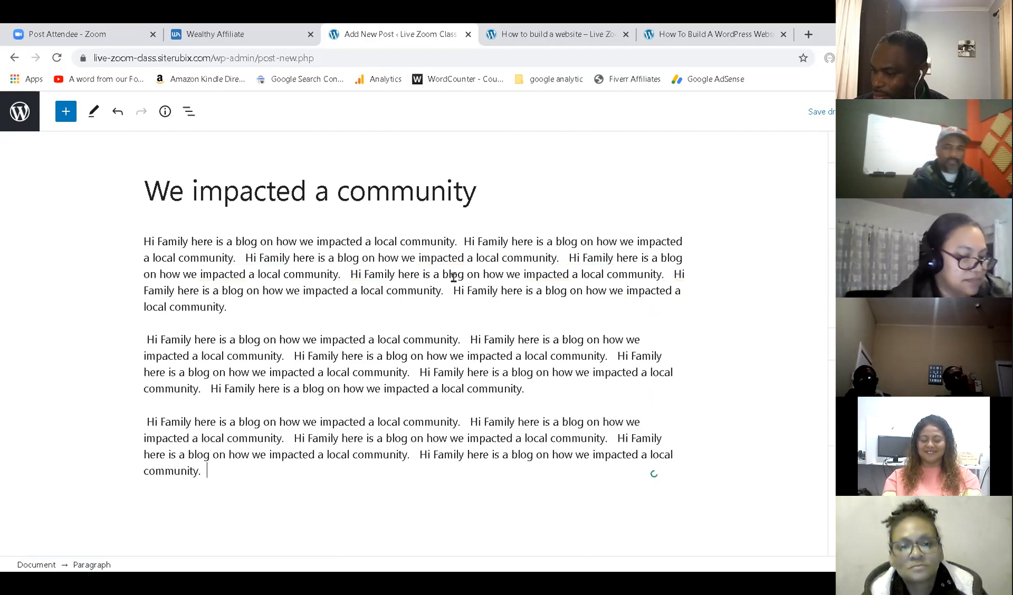
key(ctrl+v)
key(ctrl+v)
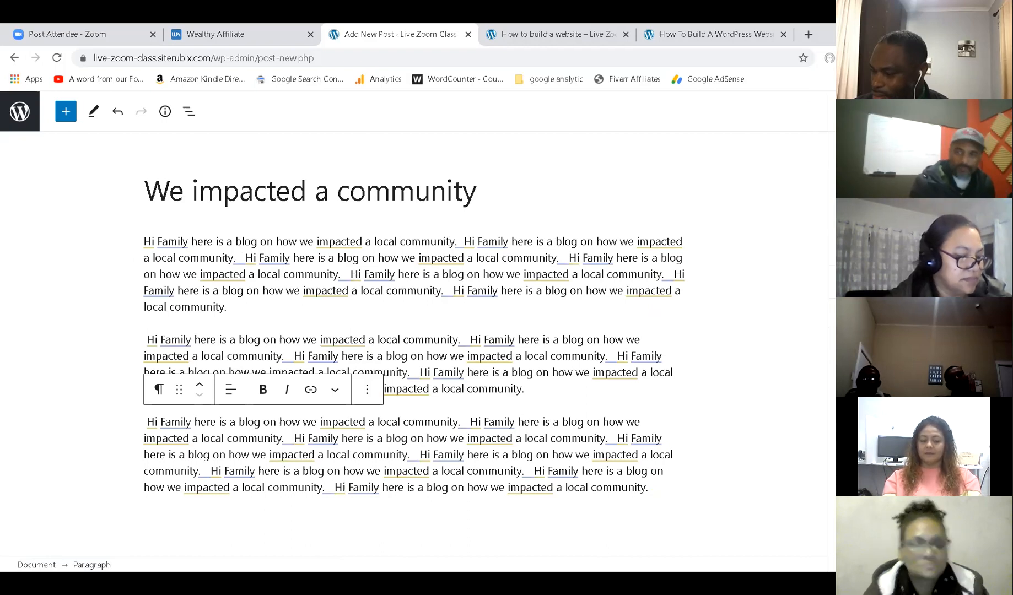
click(573, 28)
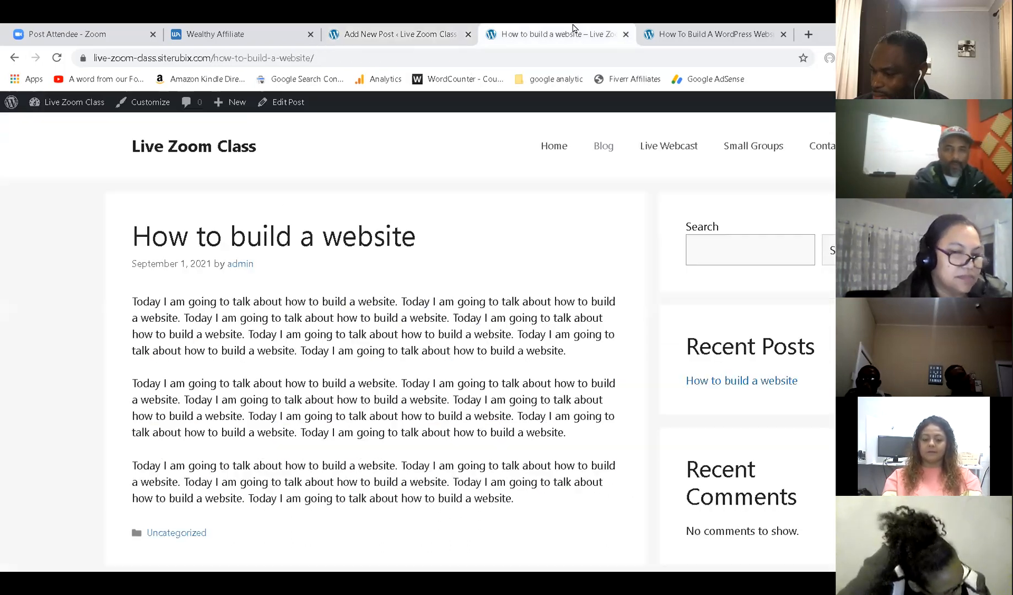
Reload the live post and open the Blog page to see the new post listed first.
click(57, 58)
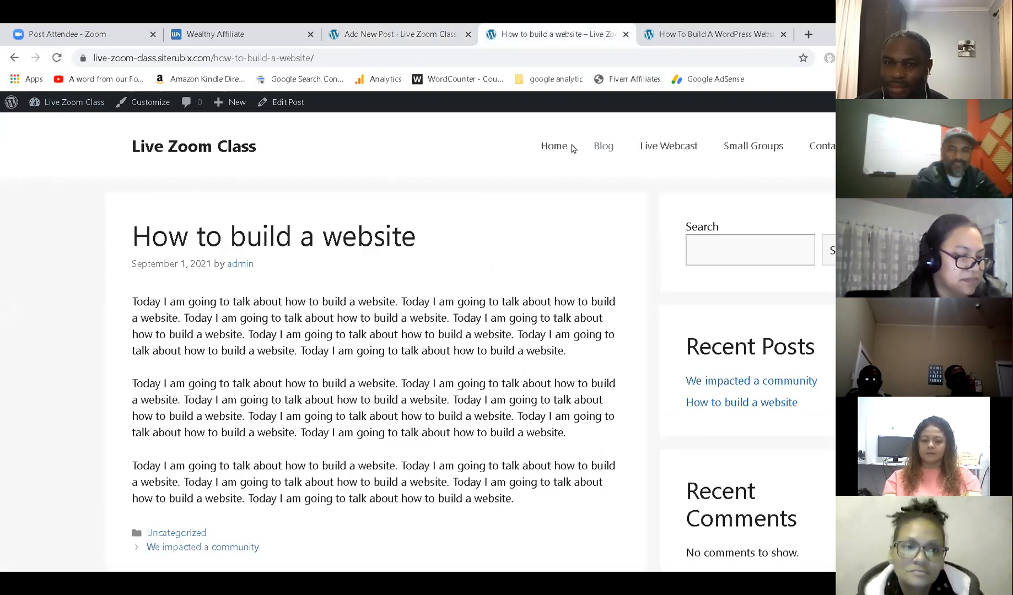
click(613, 147)
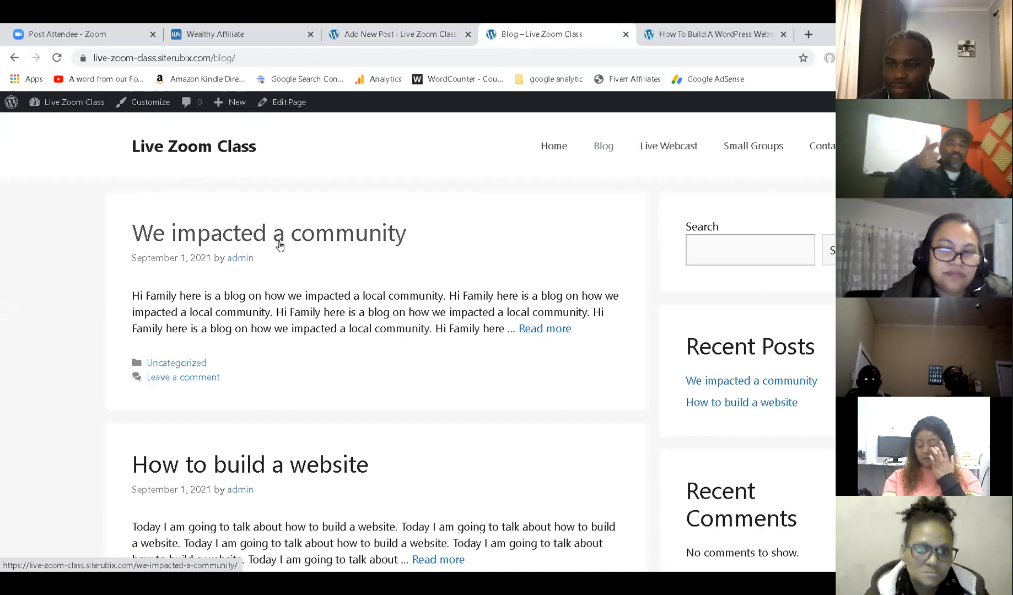
click(394, 33)
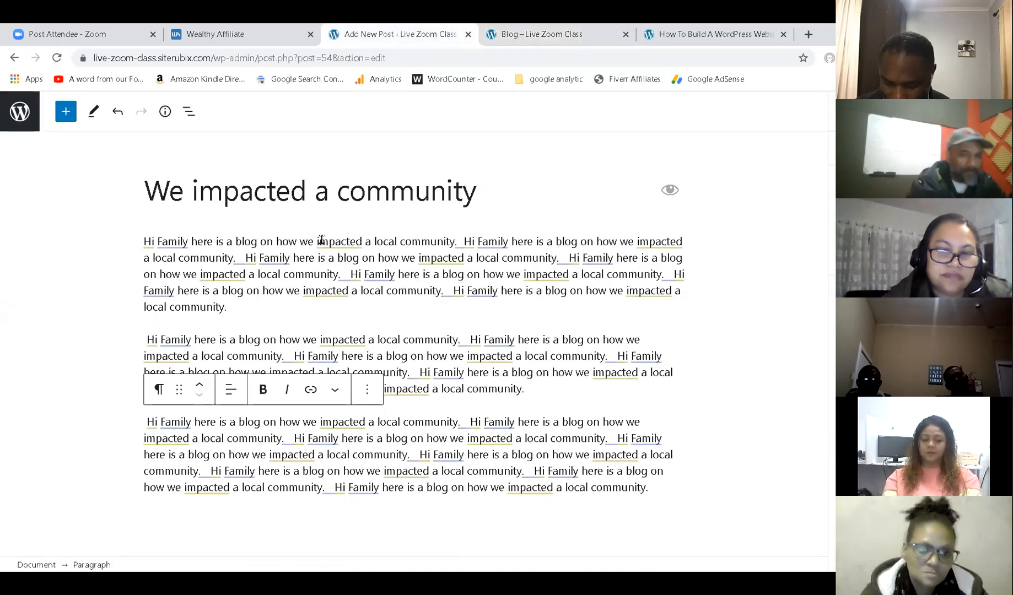
Add an Image block with the Contact Us library image after paragraph one, then update.
mouse_move(341, 283)
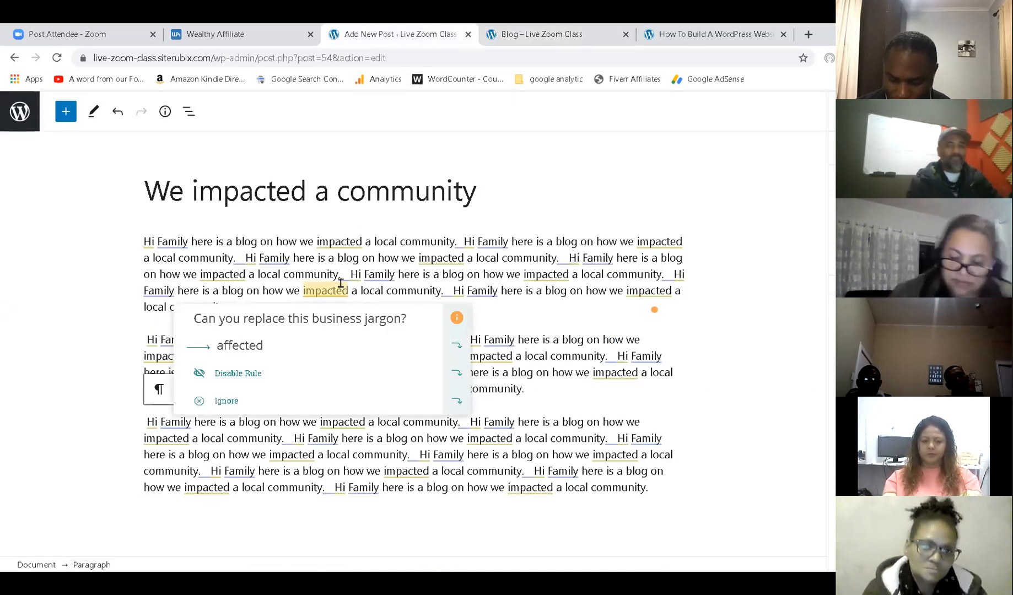
click(515, 306)
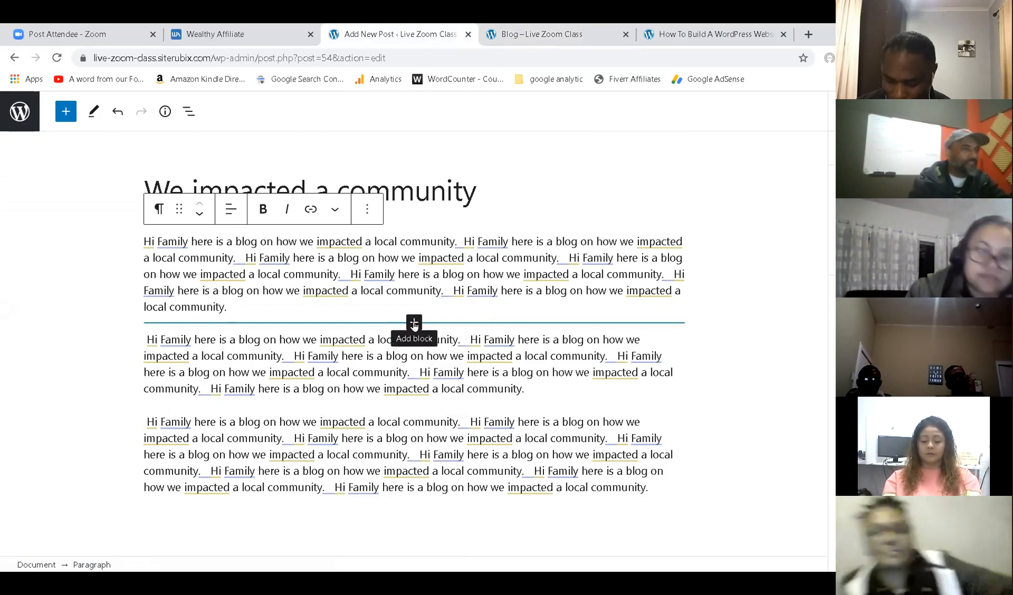
click(414, 324)
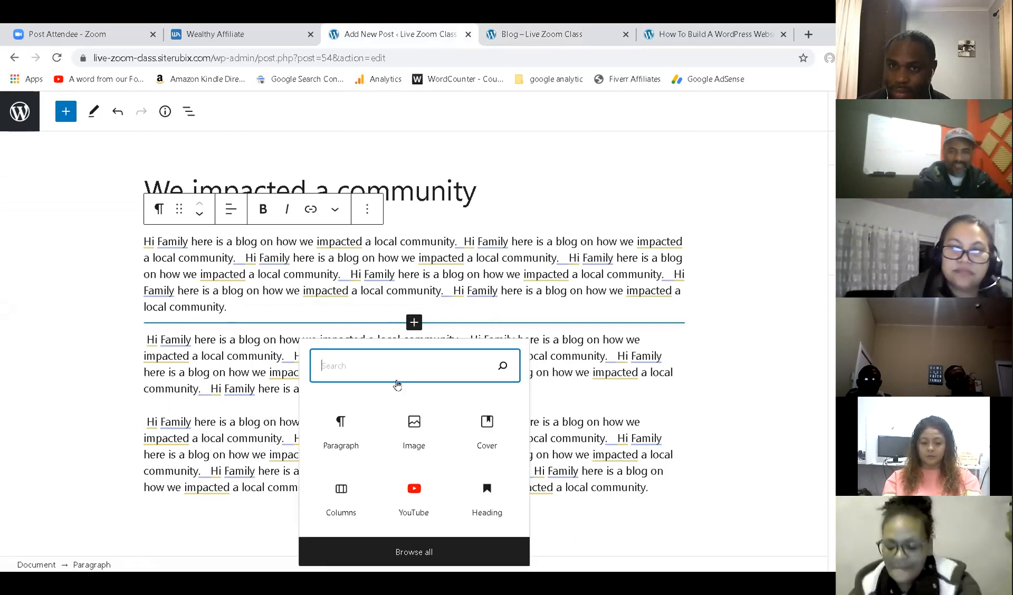
click(416, 426)
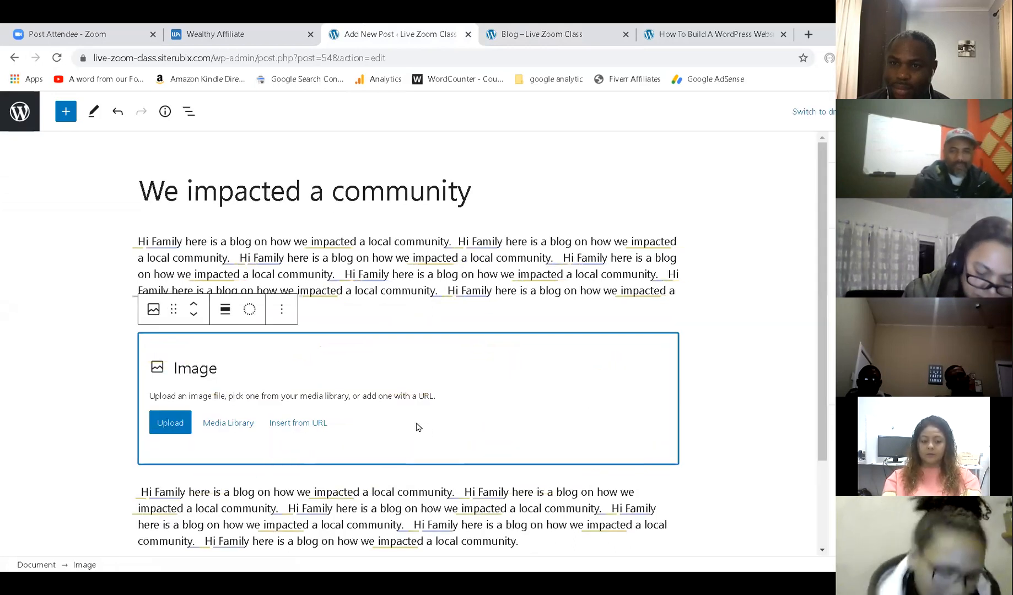
click(221, 423)
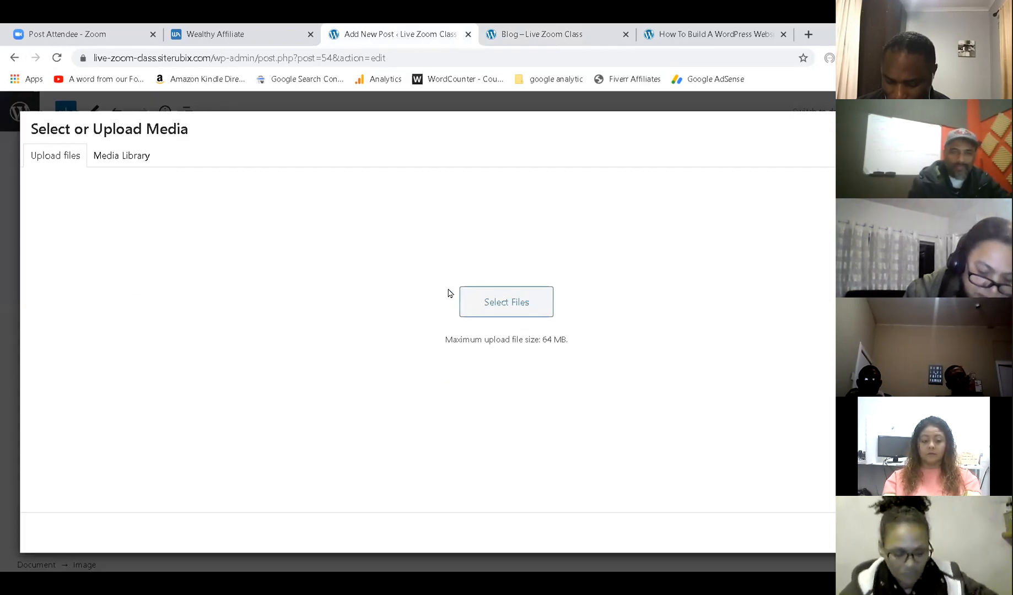
click(140, 158)
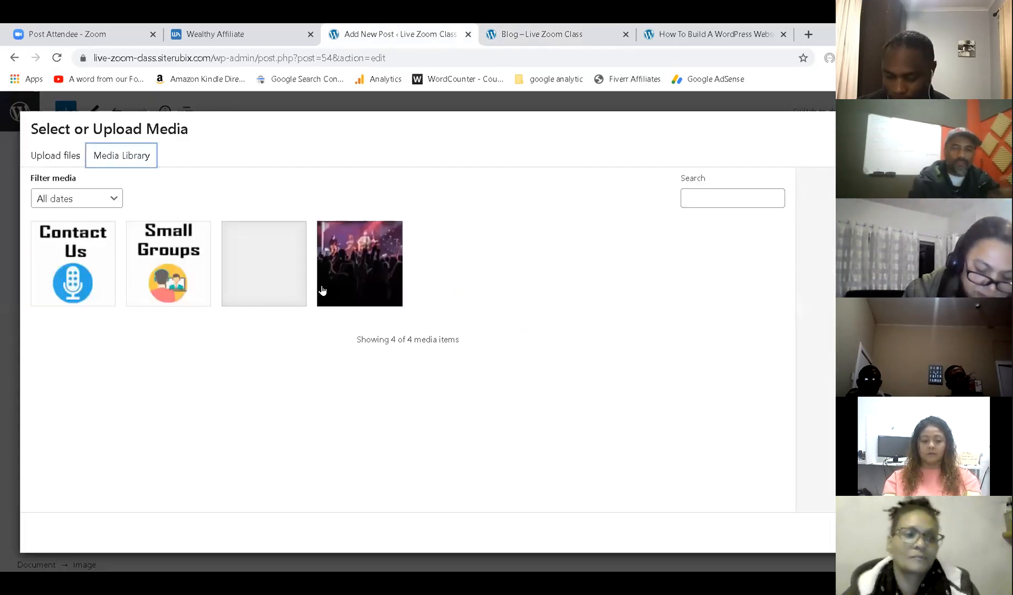
click(93, 265)
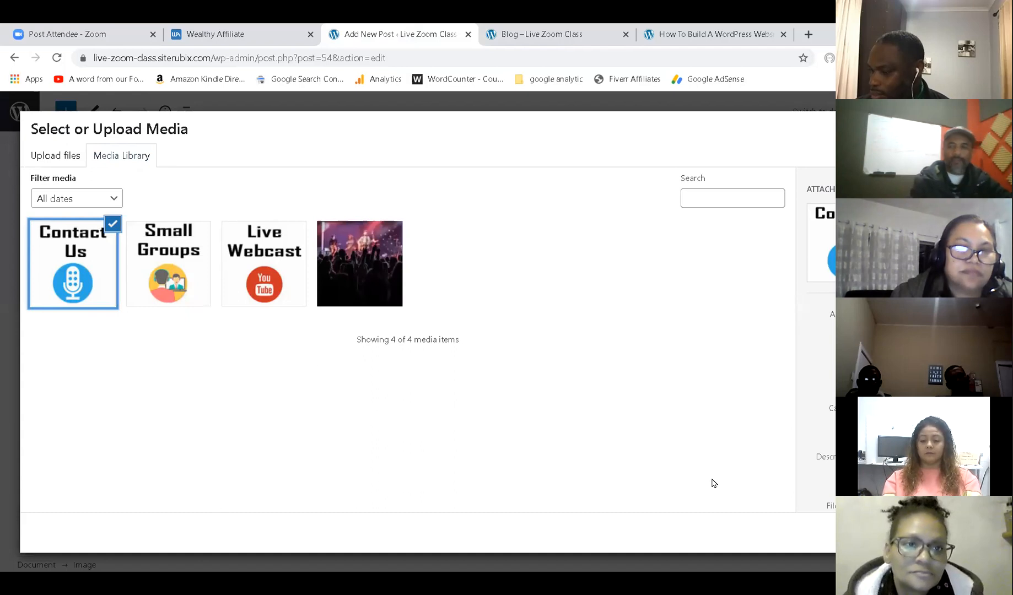
click(937, 532)
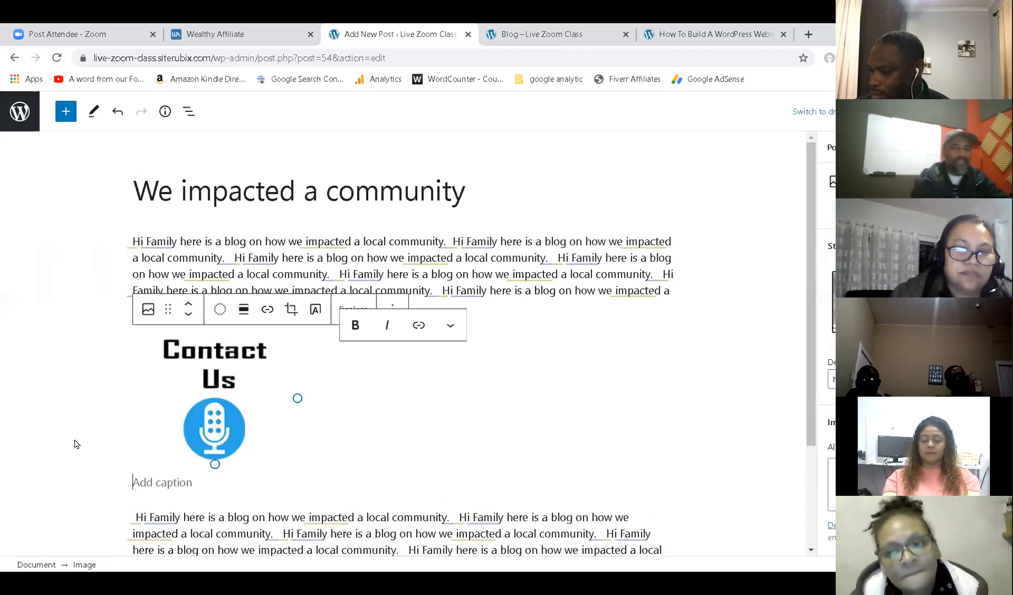
click(932, 112)
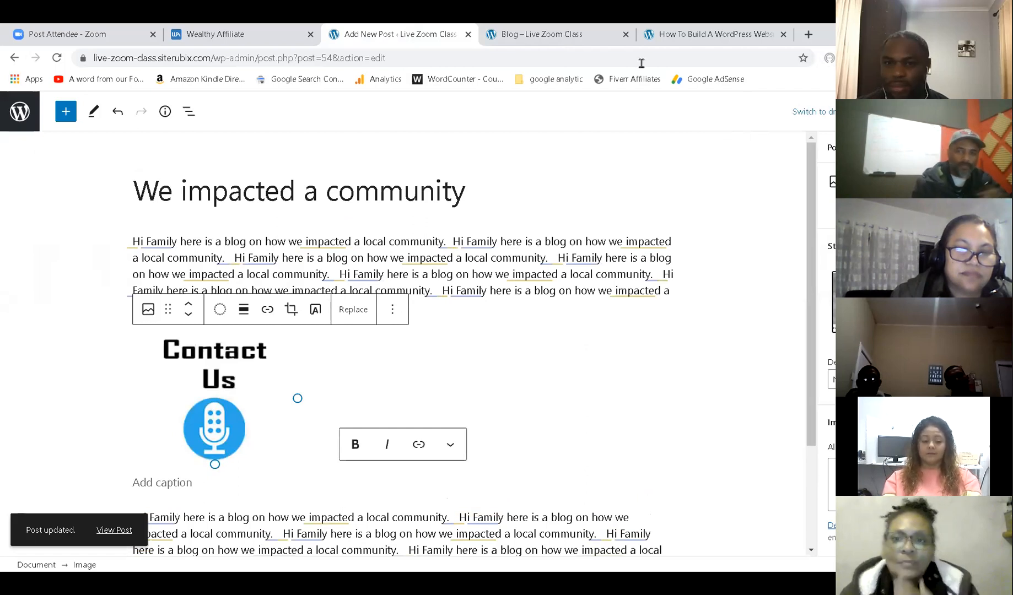
click(556, 32)
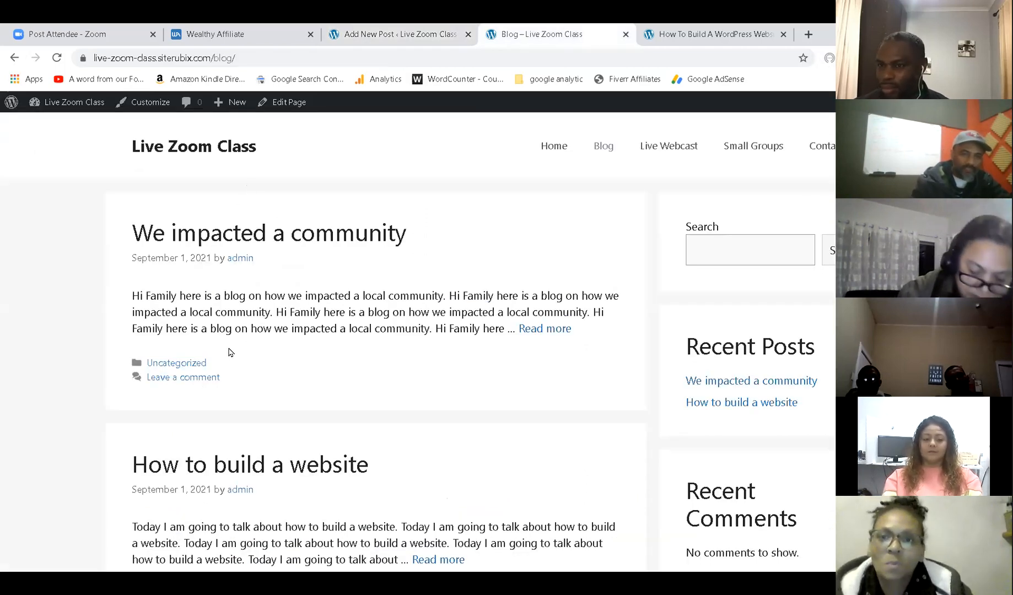
scroll(219, 353, down, 3)
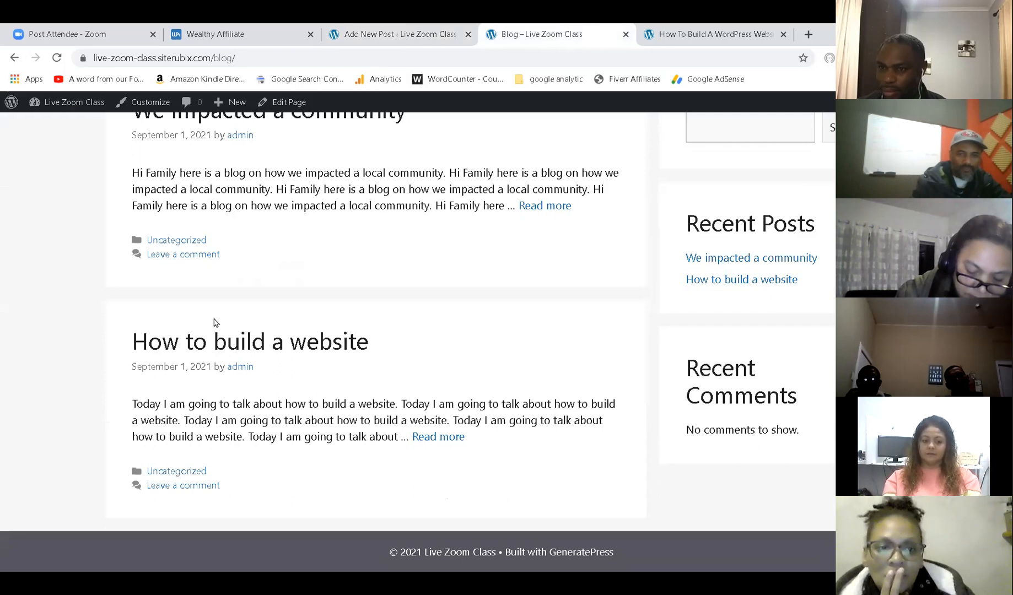
click(57, 59)
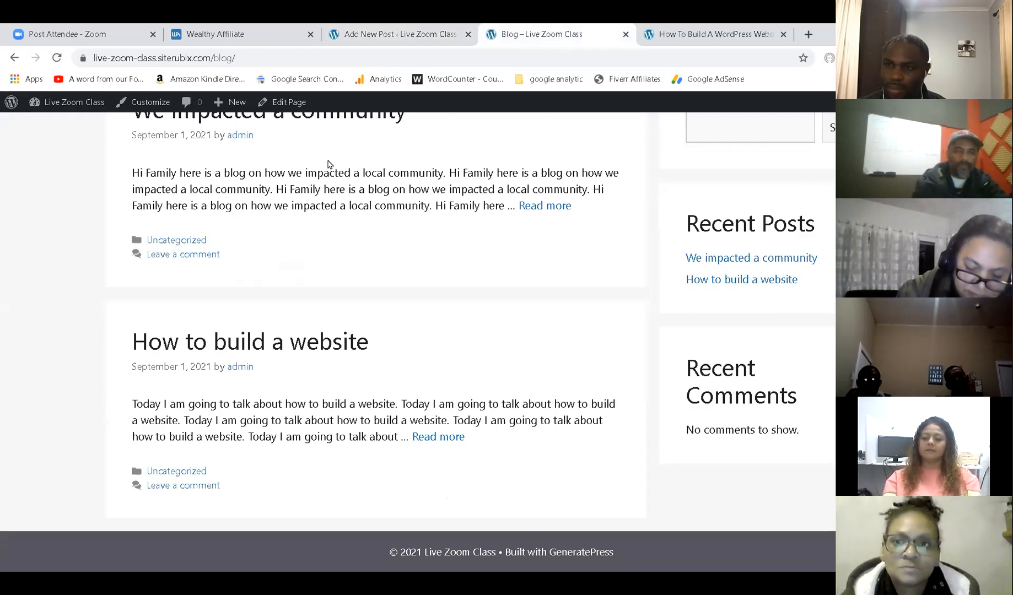
click(270, 353)
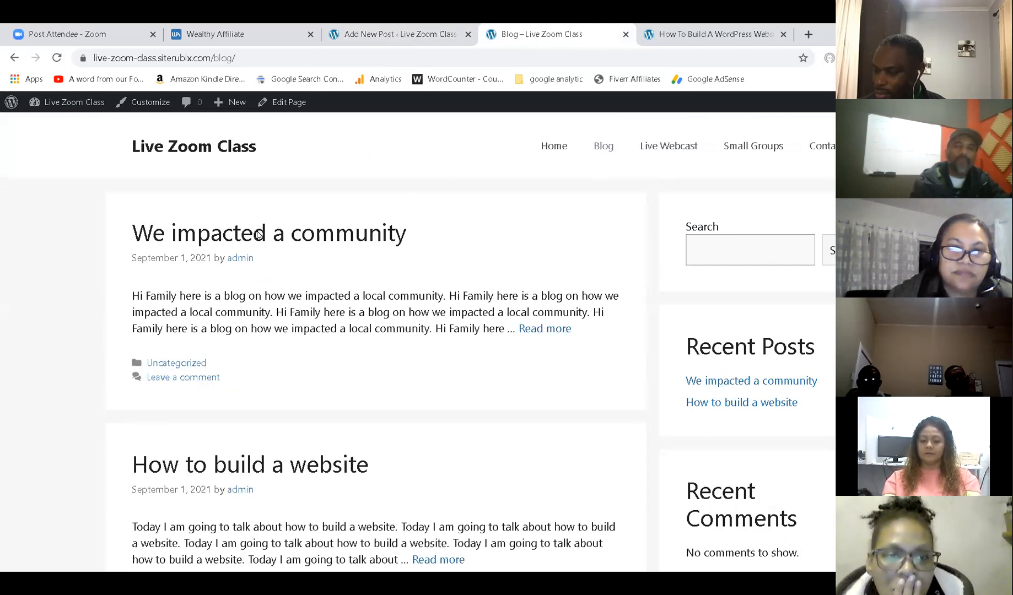
click(280, 225)
scroll(408, 264, down, 4)
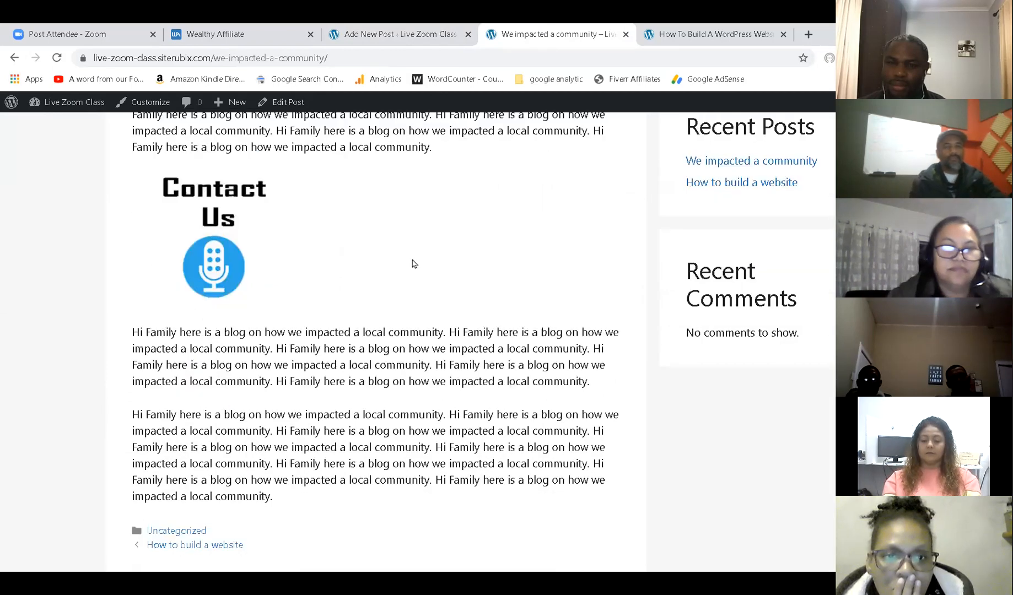
scroll(415, 264, up, 2)
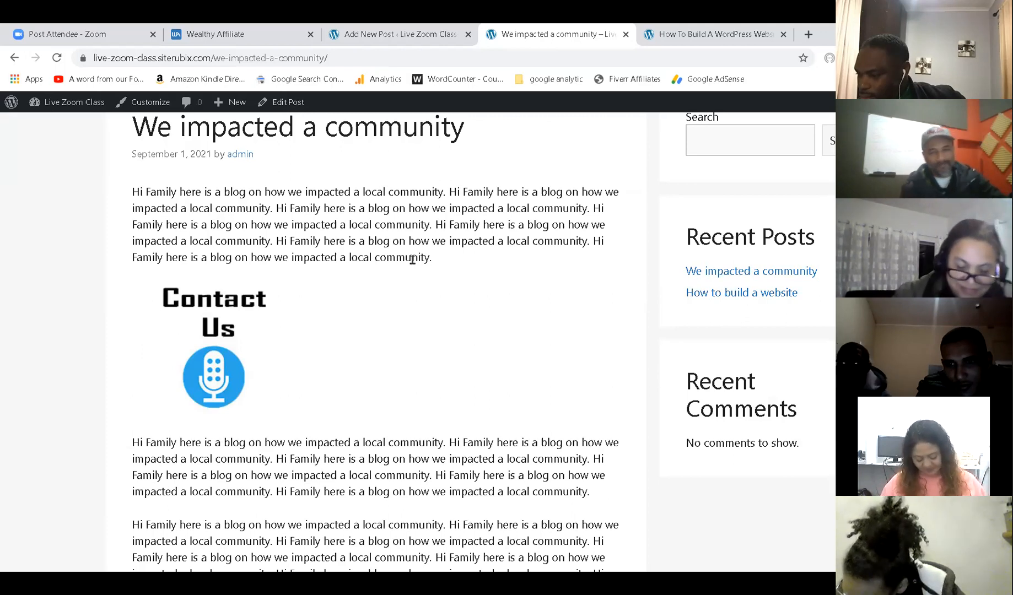
scroll(421, 265, up, 2)
scroll(443, 273, down, 4)
scroll(398, 301, up, 4)
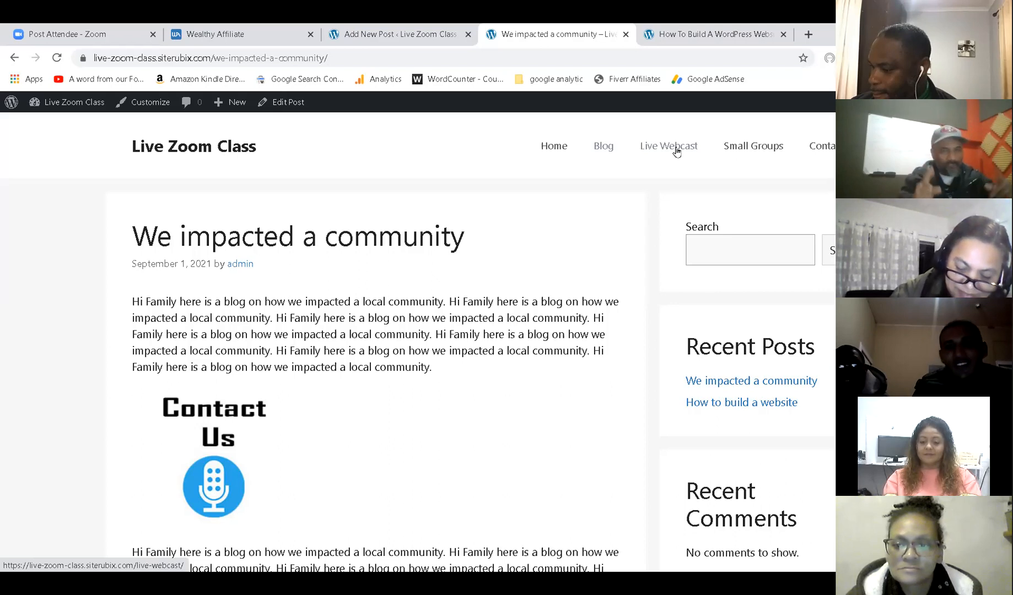
click(394, 34)
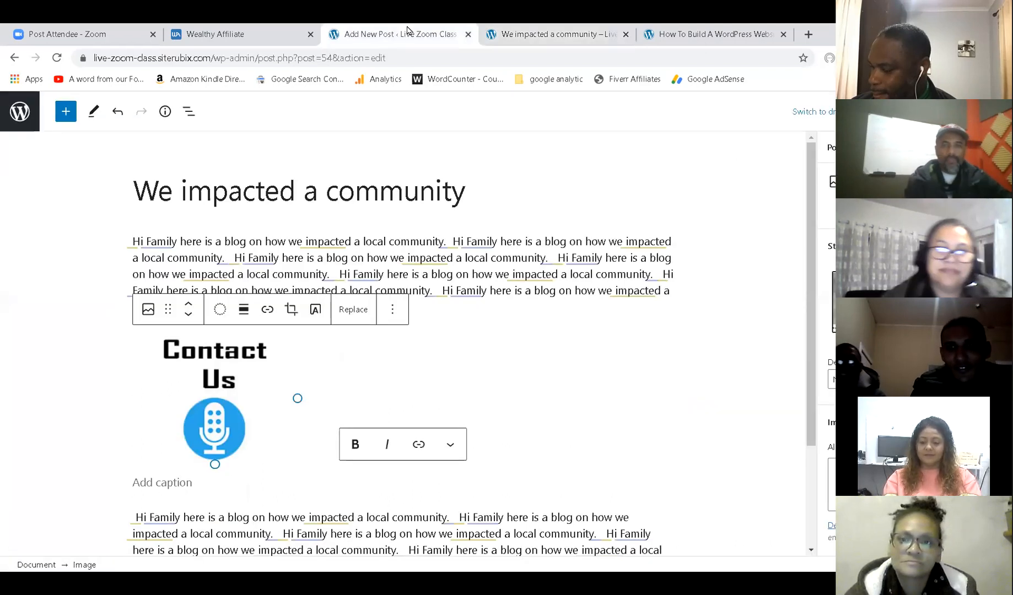
From the All Pages list, open the Live Webcast page in the block editor.
click(17, 113)
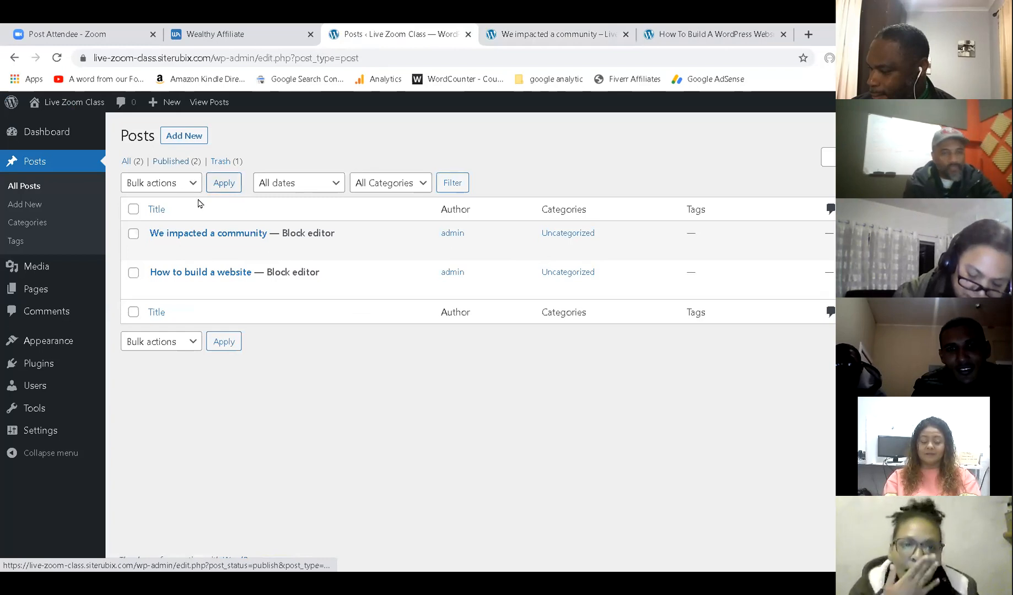
mouse_move(38, 297)
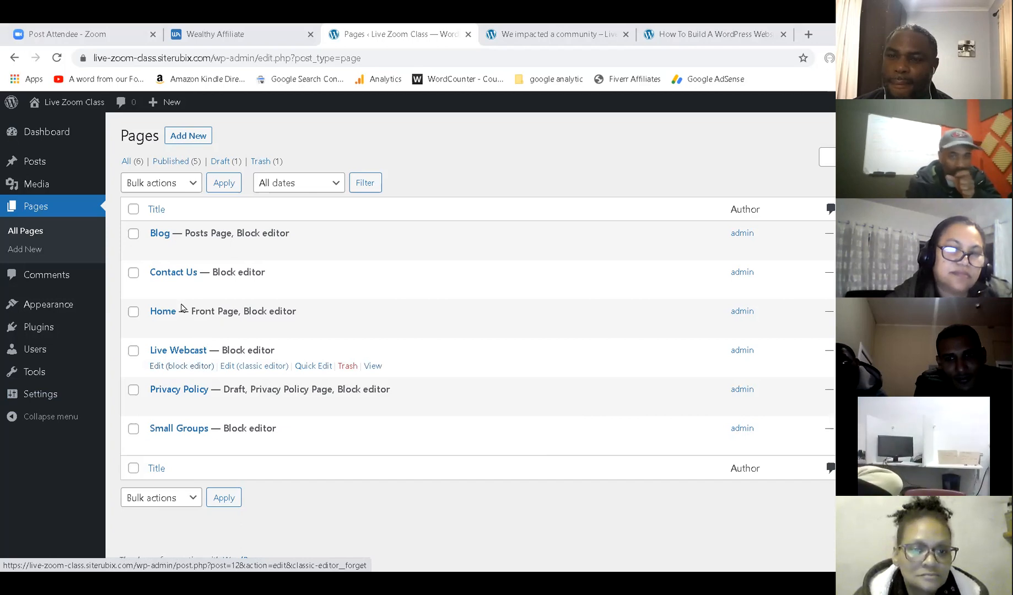
click(172, 366)
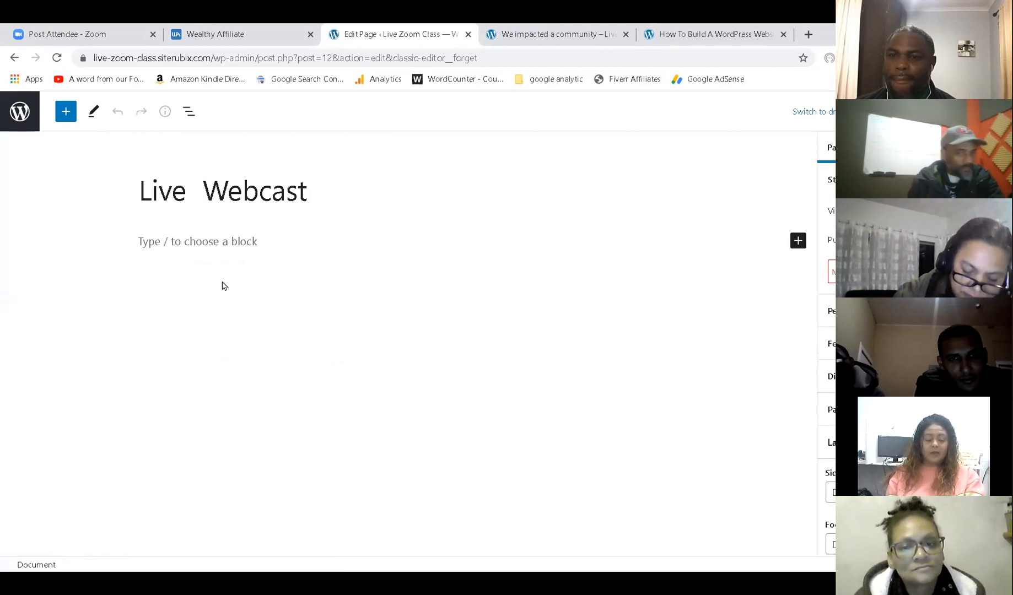
Type 'Check Out Our Live Feed Every Wednesday at 7:00pm' under the title and start a new block.
click(200, 243)
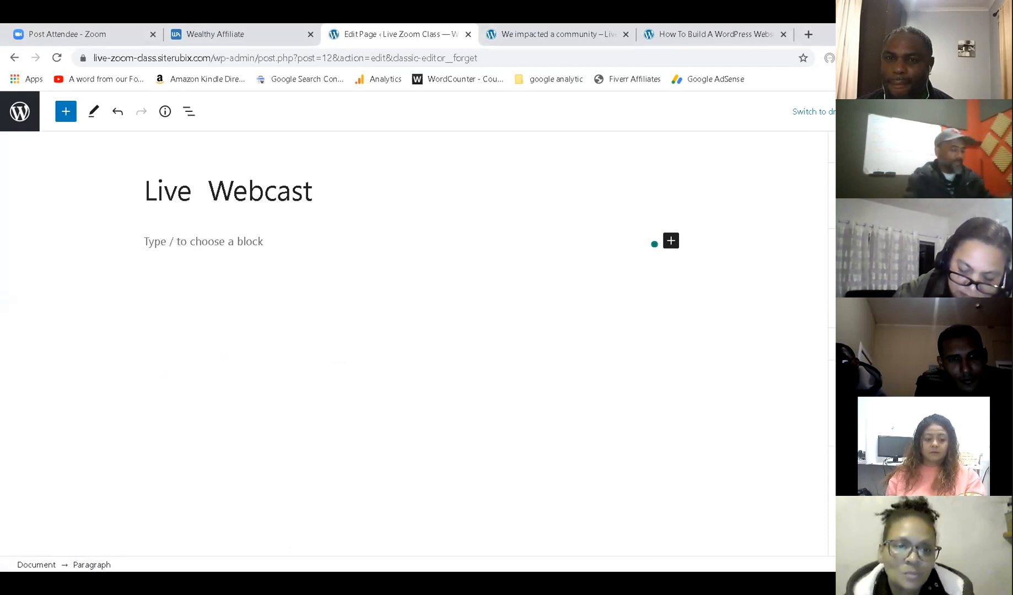
text(c)
text(heck OUt)
key(BackSpace)
text(ut )
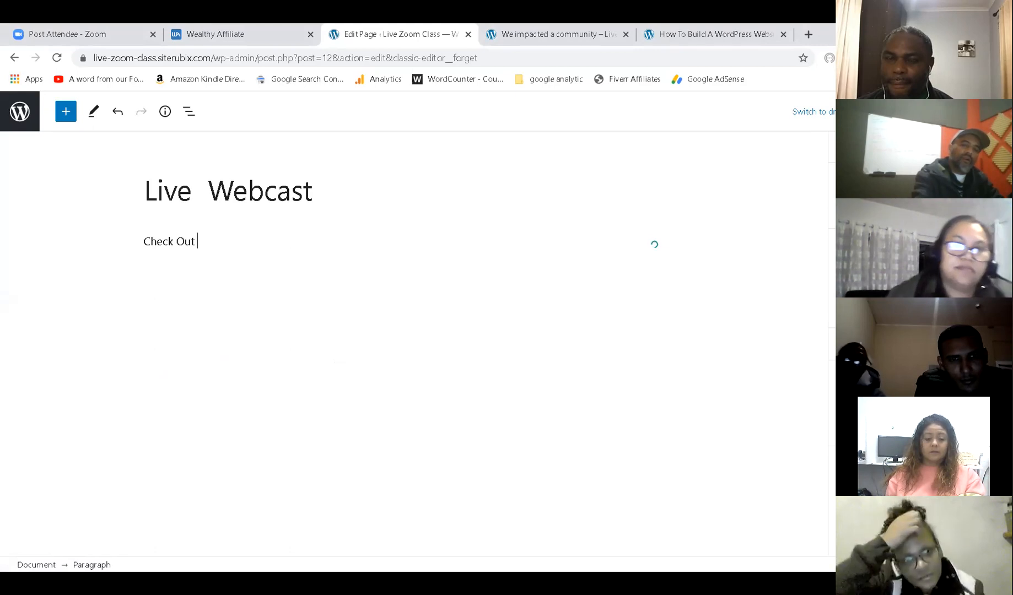
text(Our Live Fee)
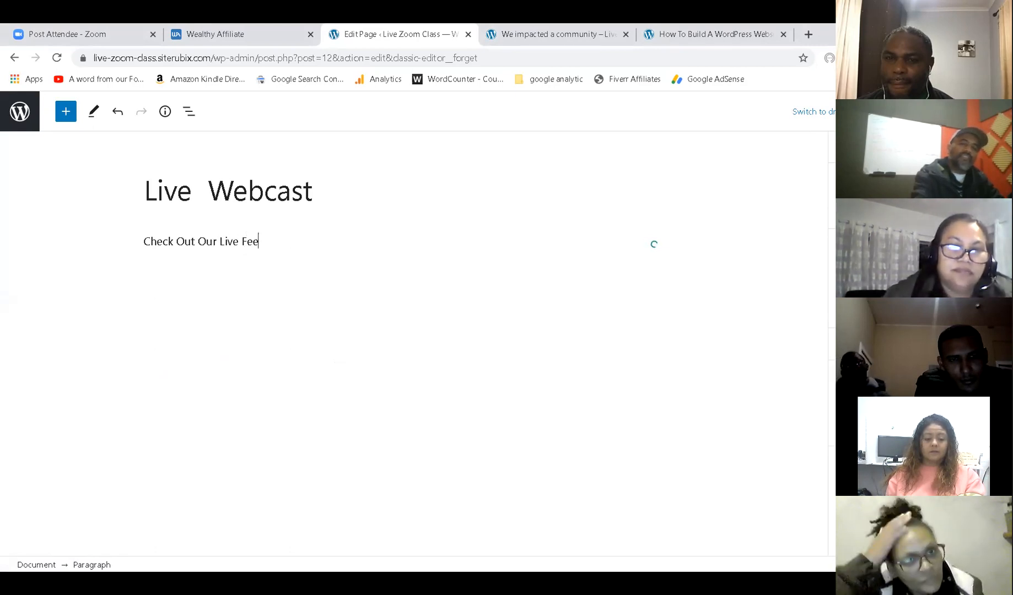
text(d Every )
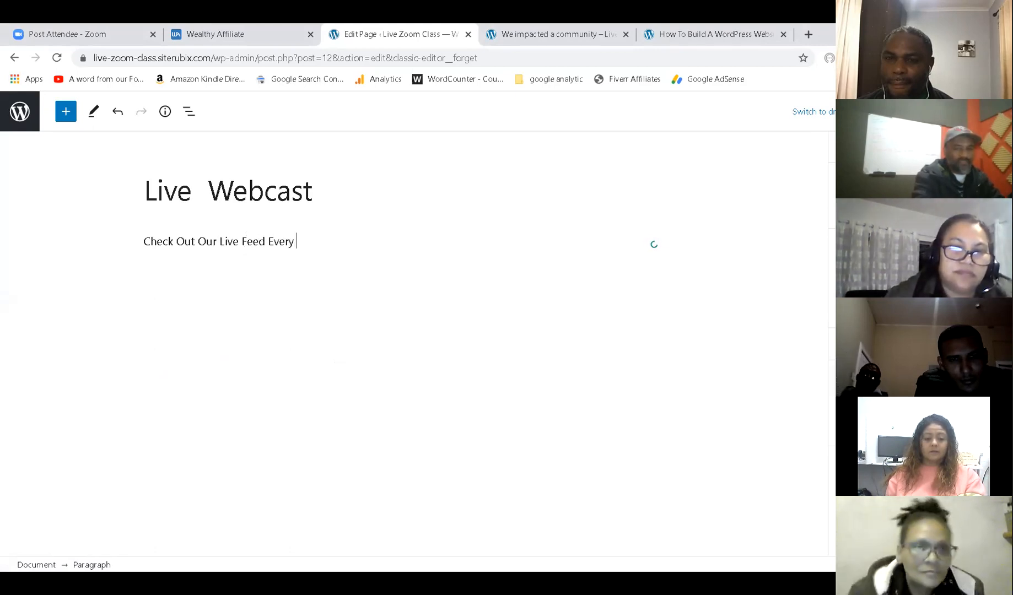
text(Wednesday)
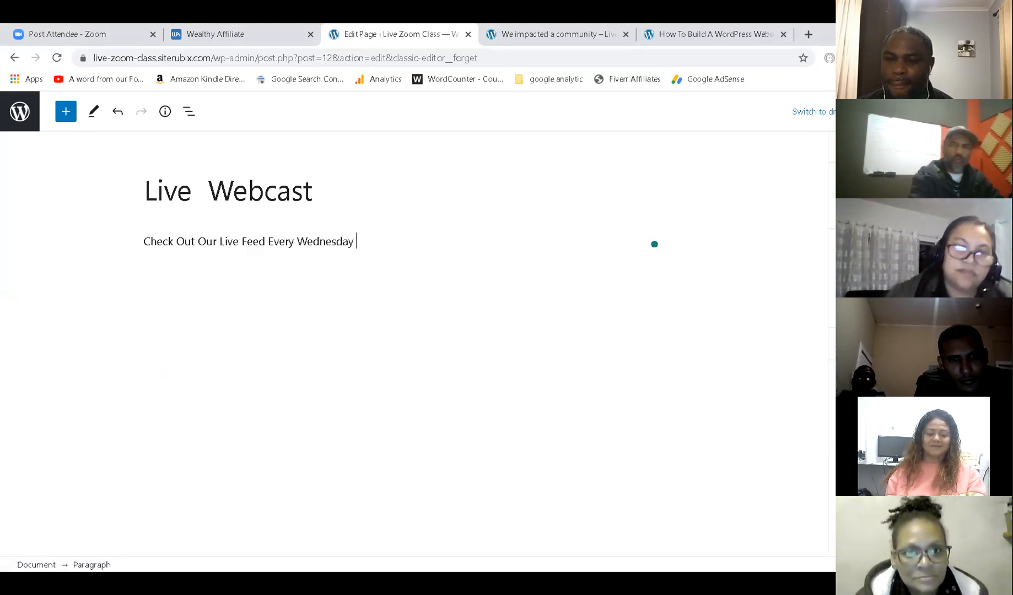
text( at)
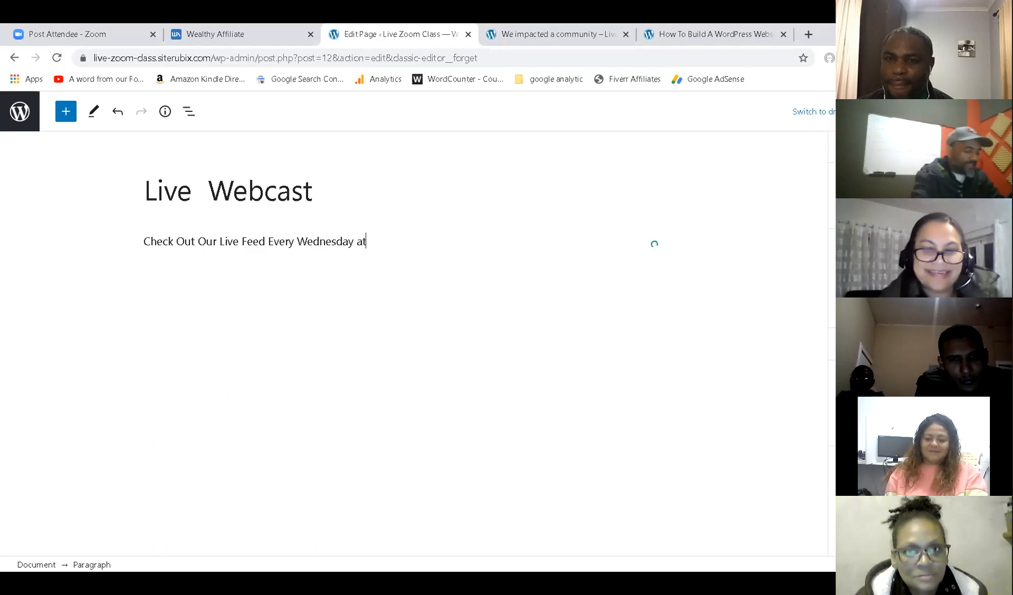
text( 7:00)
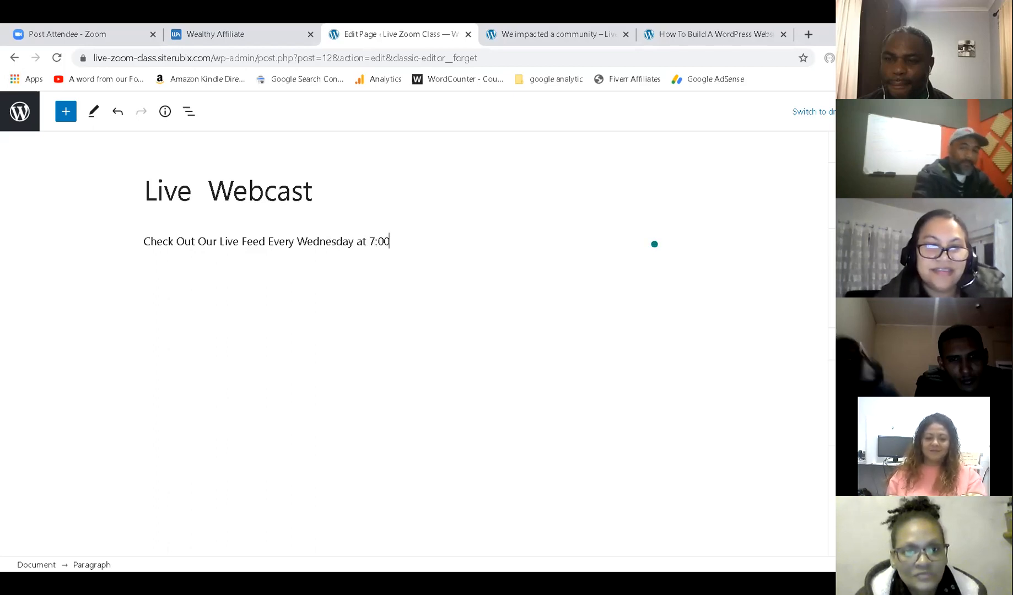
text(pm)
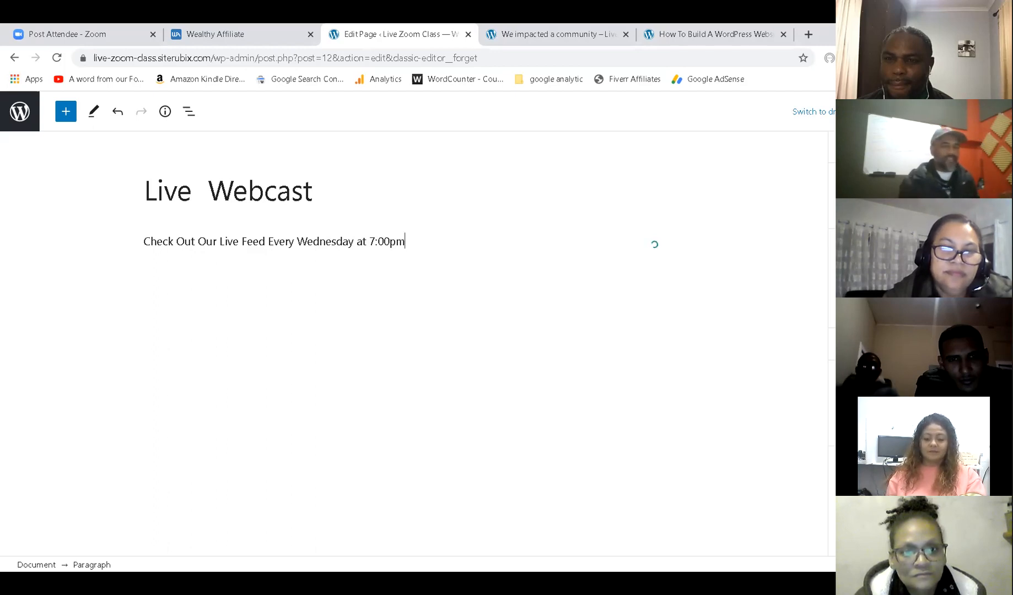
key(Return)
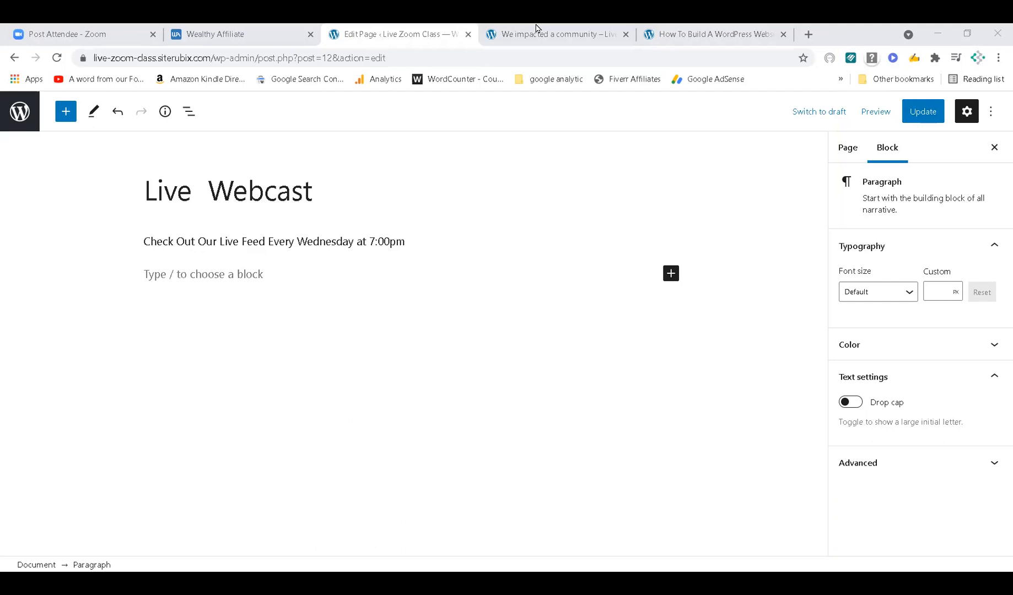
Glance at another browser tab, then return to the Live Webcast editor.
click(691, 39)
click(282, 28)
click(396, 30)
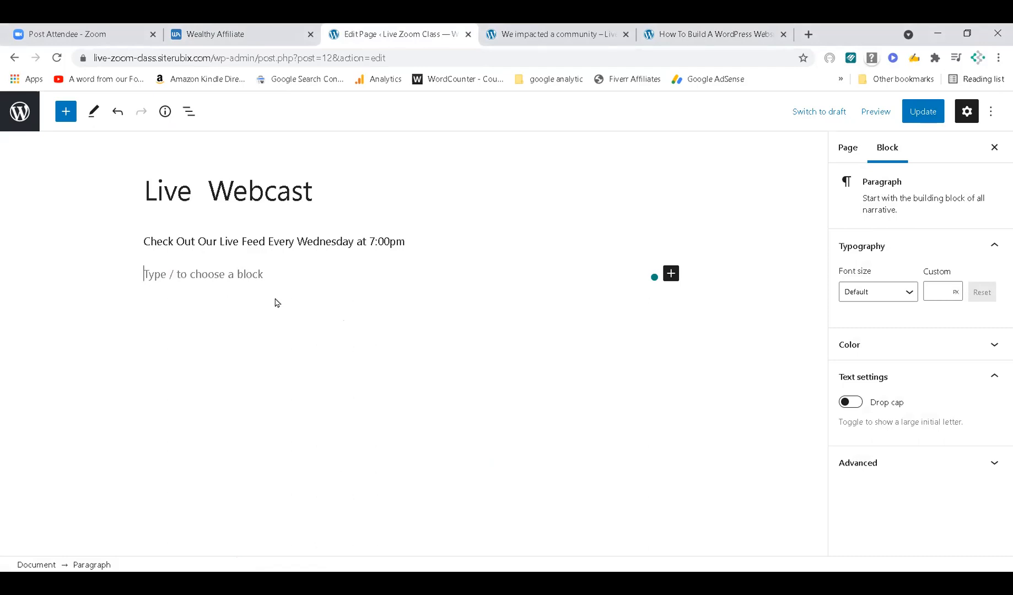
Embed the copied YouTube video link in a YouTube block below the intro line.
click(671, 275)
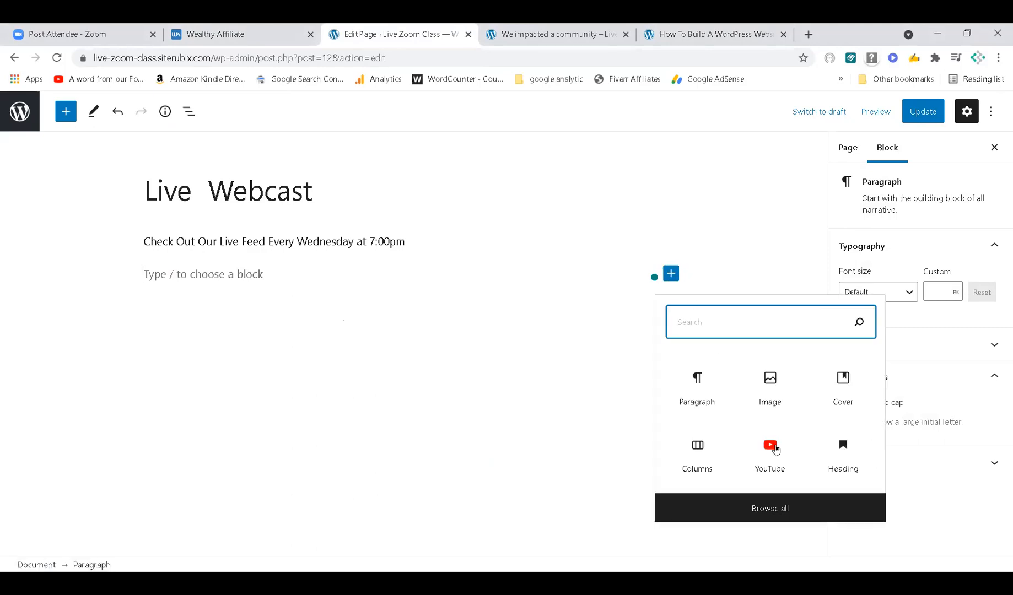
click(770, 446)
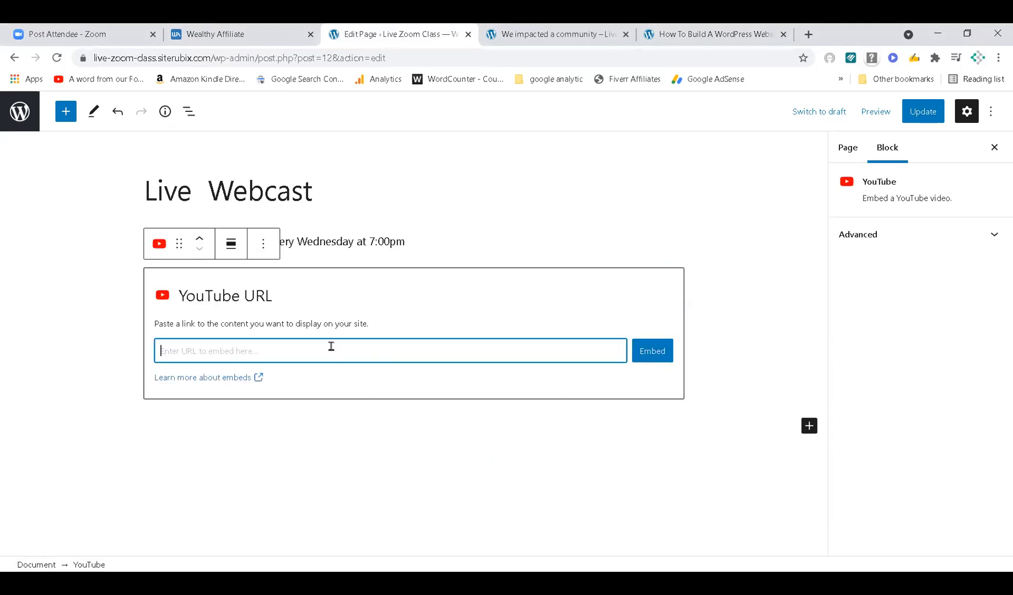
key(ctrl+v)
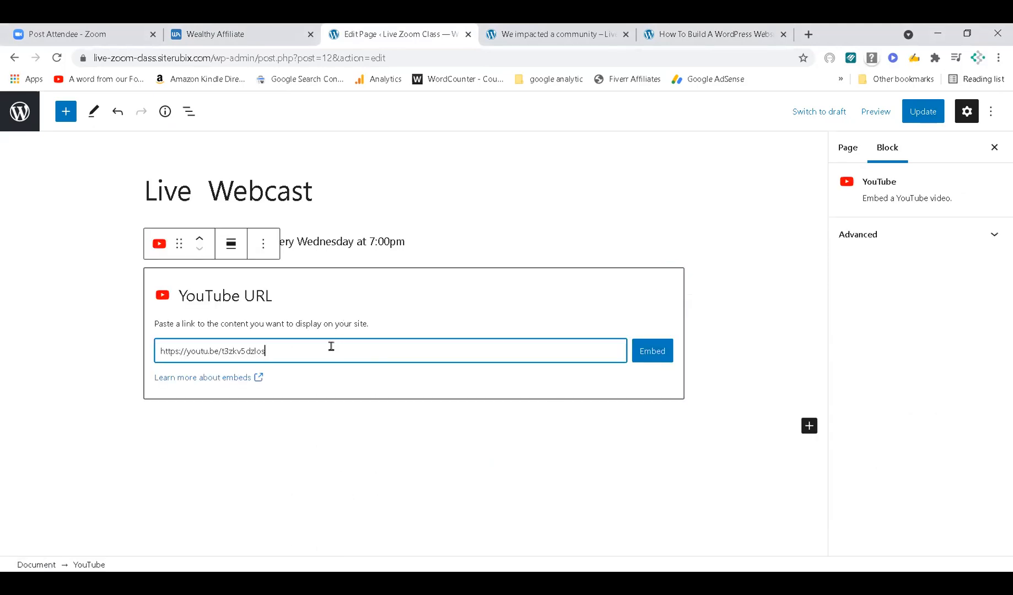
click(662, 357)
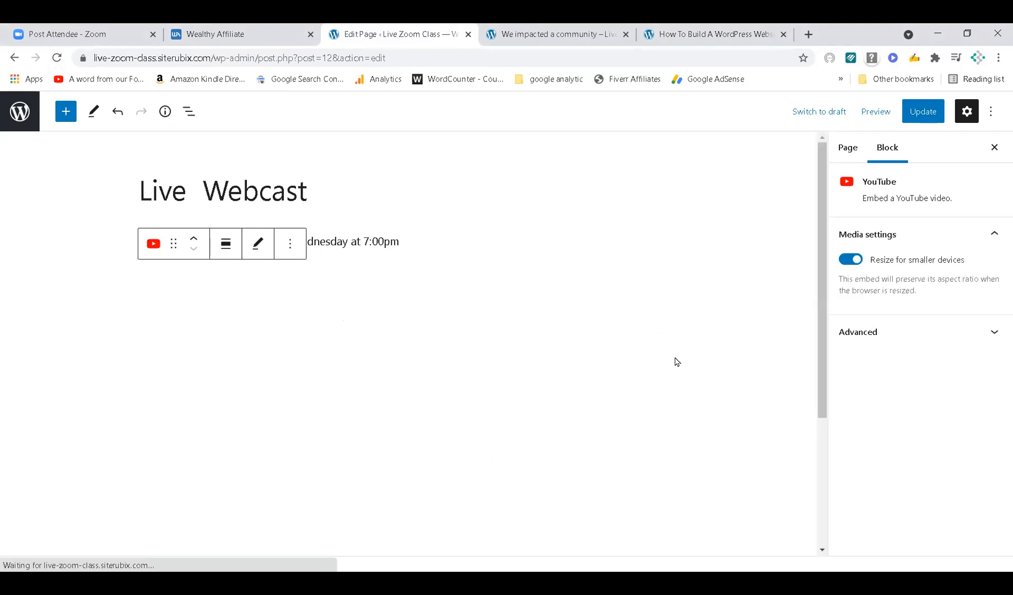
Update the Live Webcast page and view it on the live site.
click(922, 111)
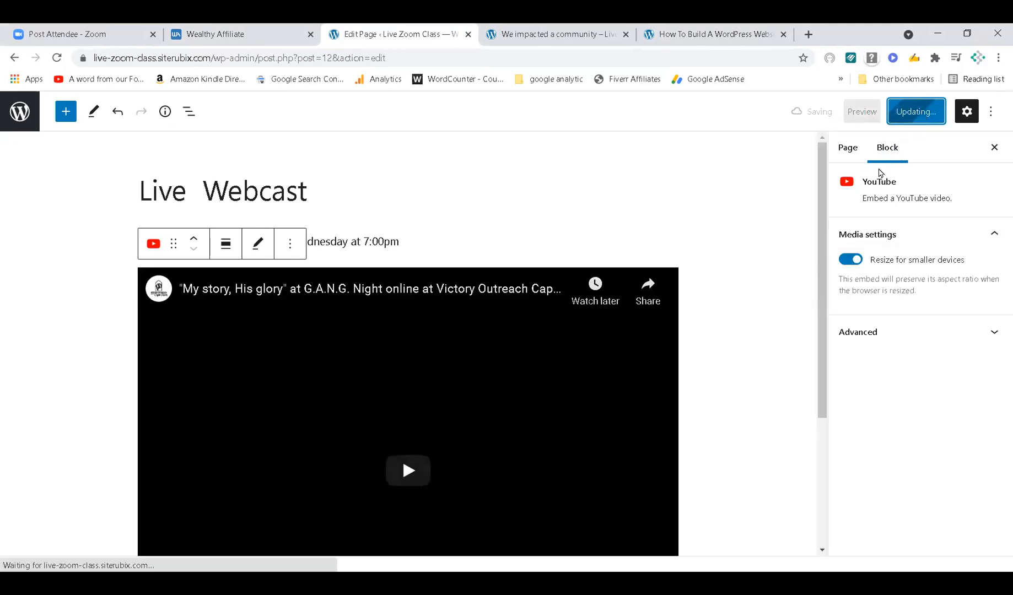
click(519, 30)
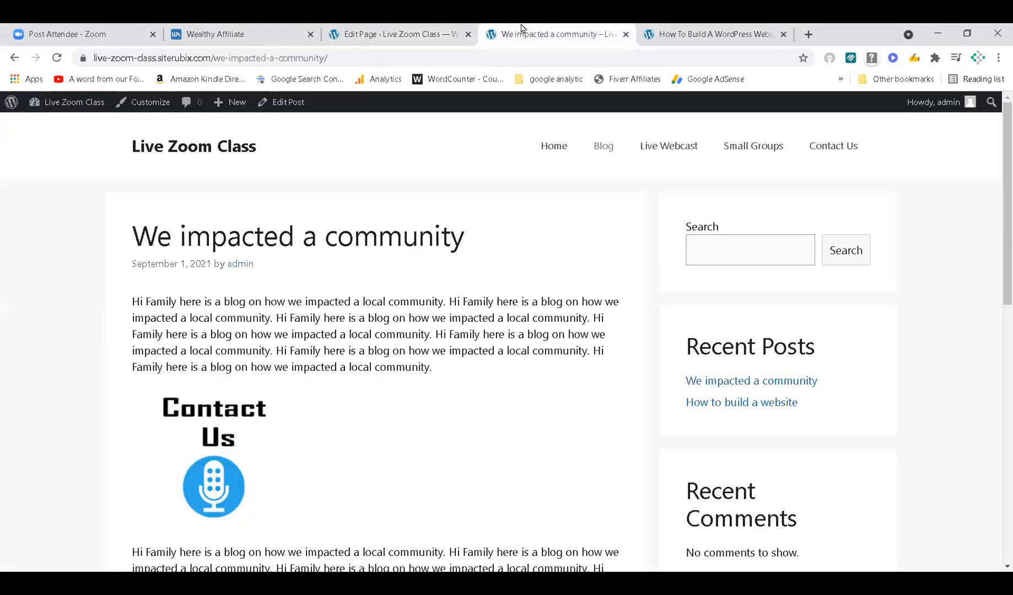
click(652, 145)
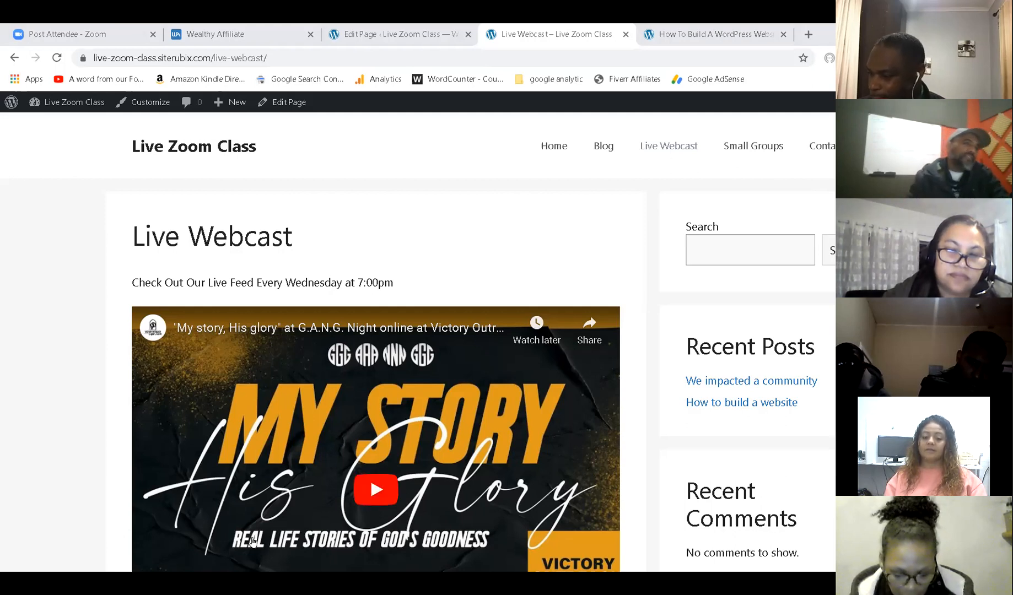
Play and pause the embedded video on the live Live Webcast page, then go to Home.
scroll(278, 524, down, 2)
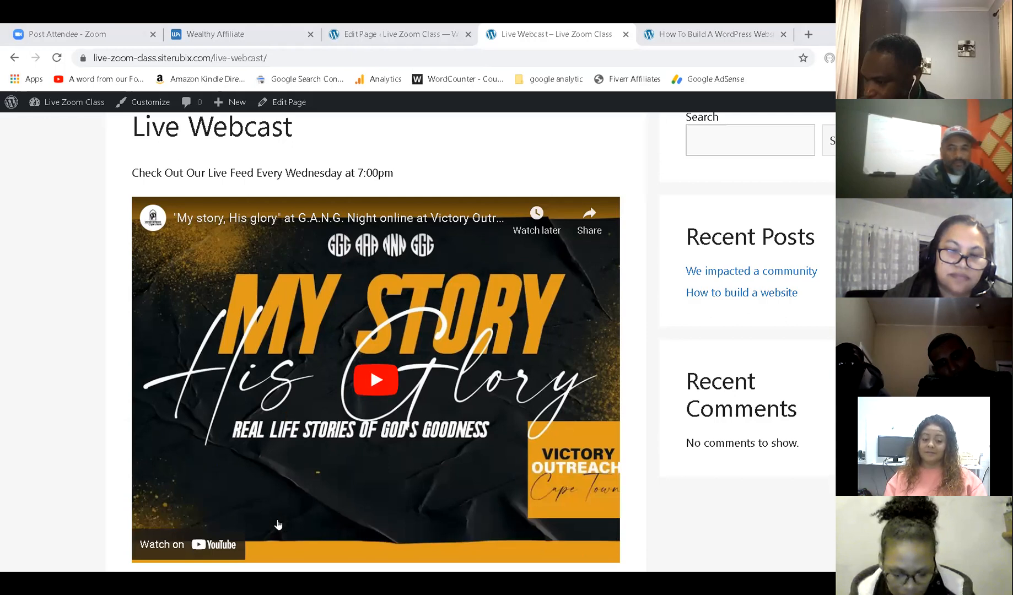
click(375, 380)
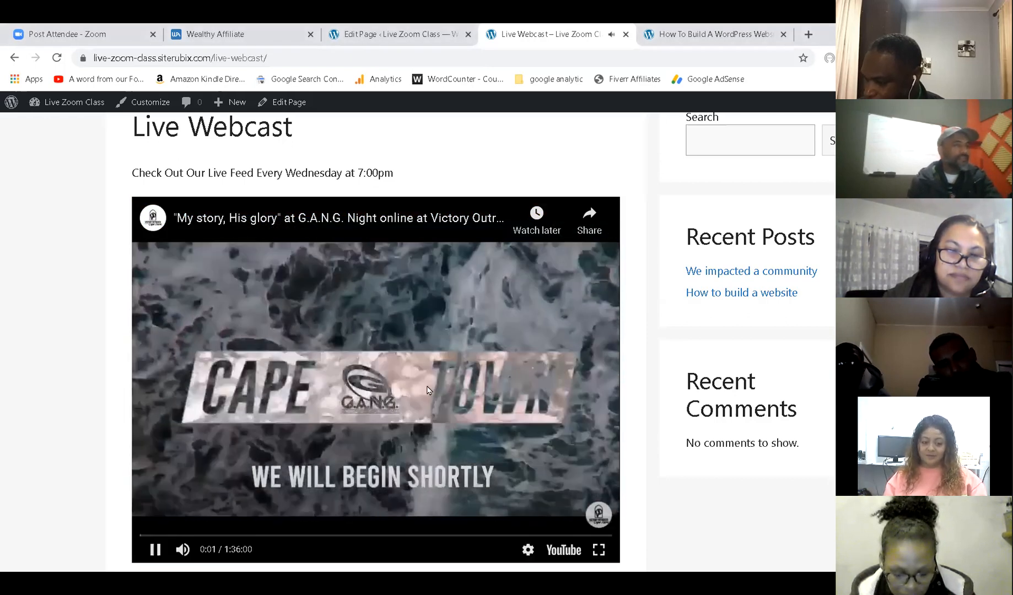
click(428, 389)
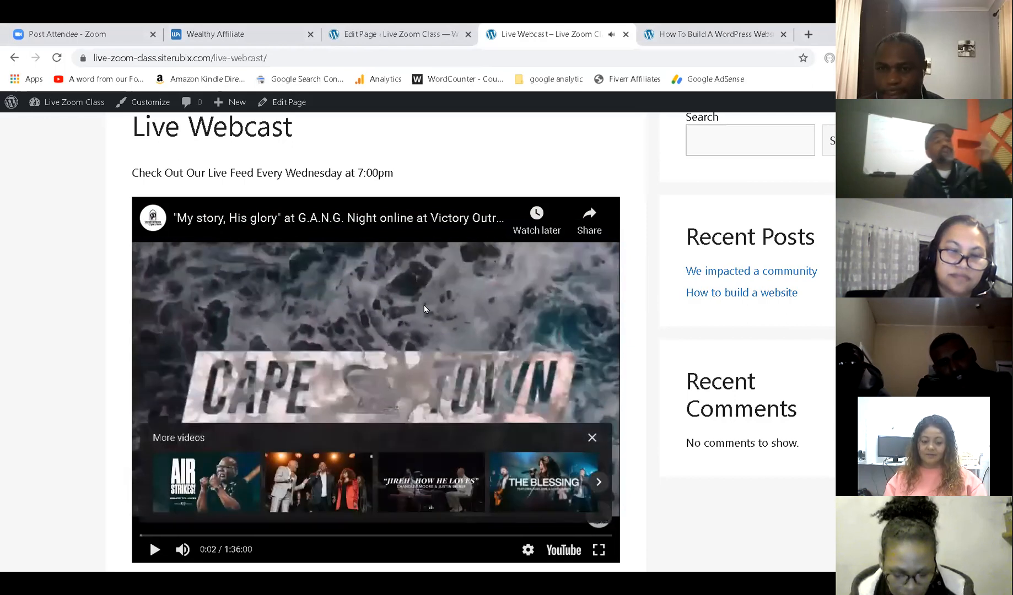
scroll(423, 305, up, 2)
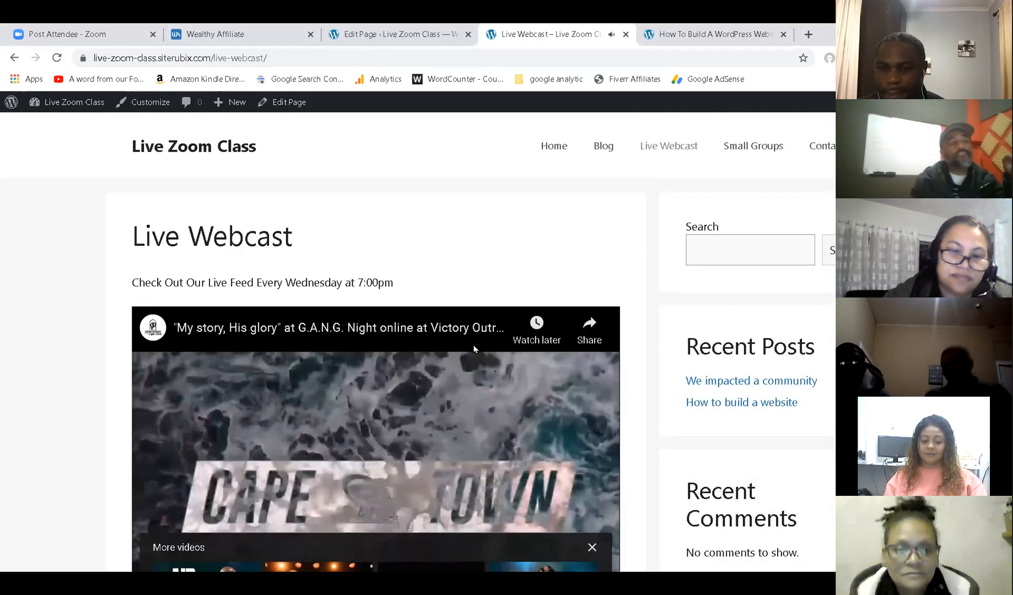
click(557, 147)
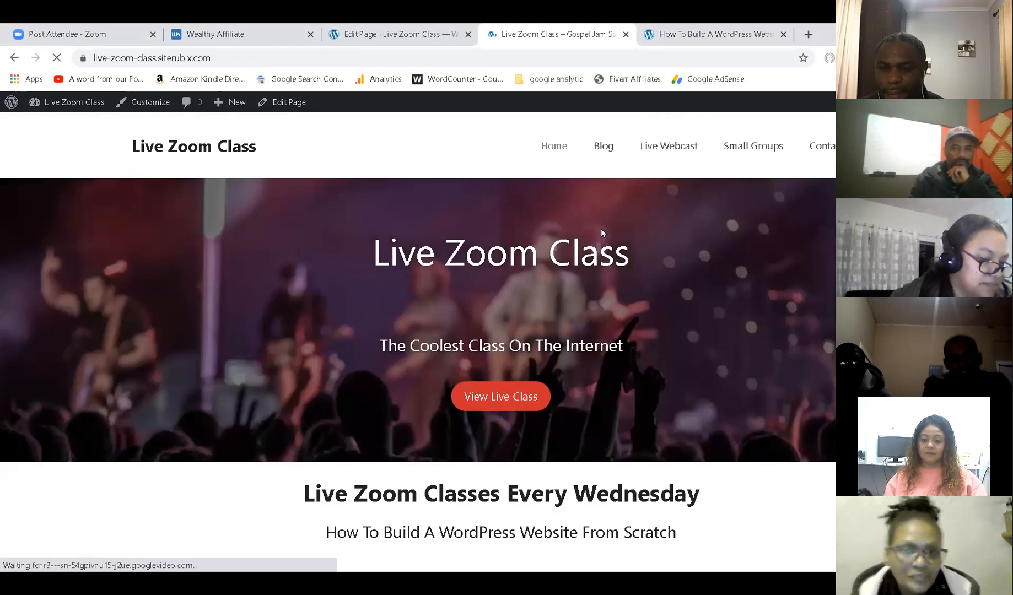
Visit the live site's Blog, Live Webcast and Home pages, then return to the editor tab.
click(603, 146)
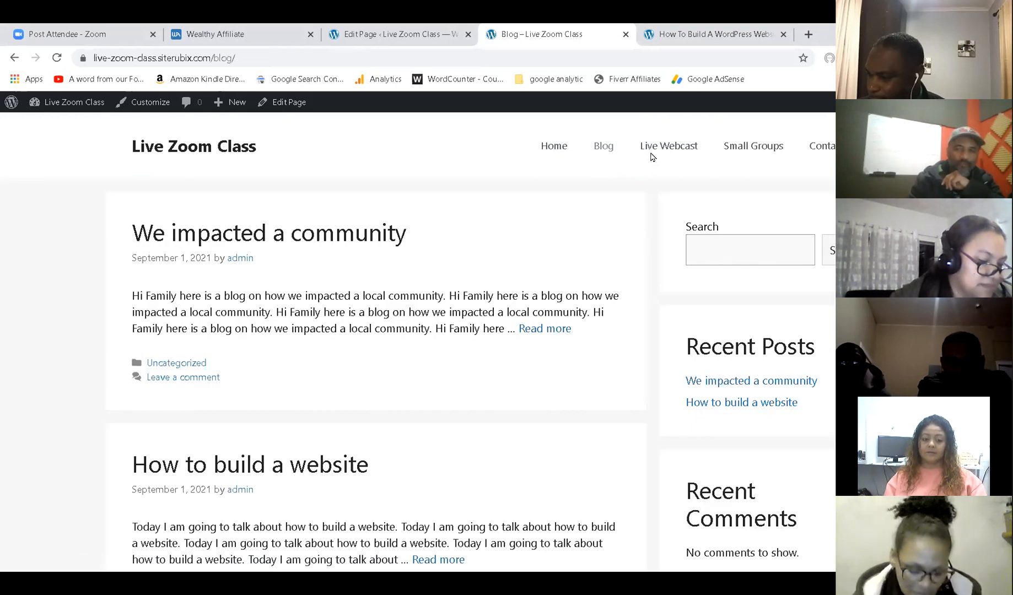
click(663, 159)
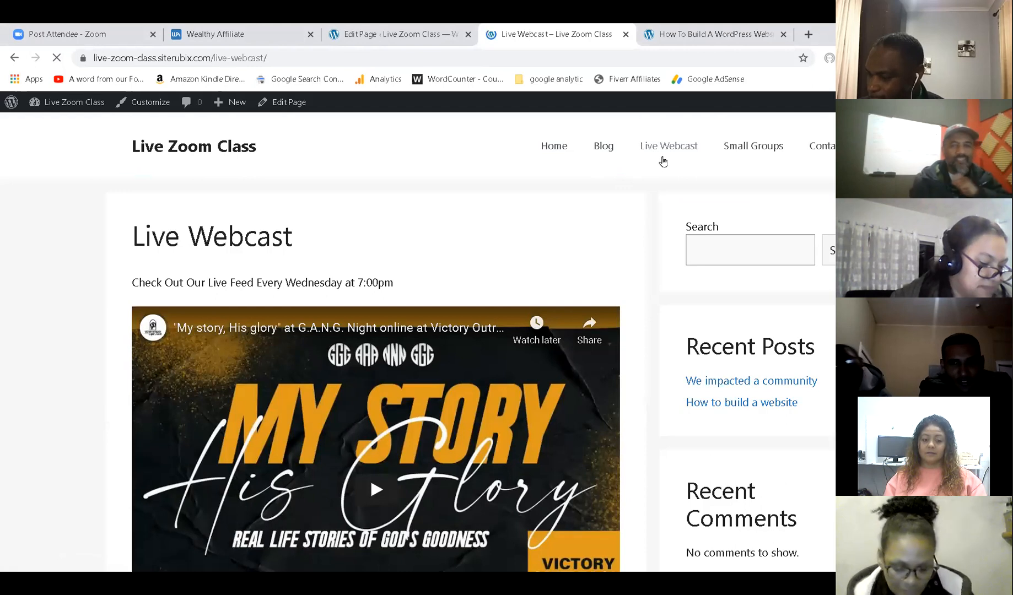
click(569, 155)
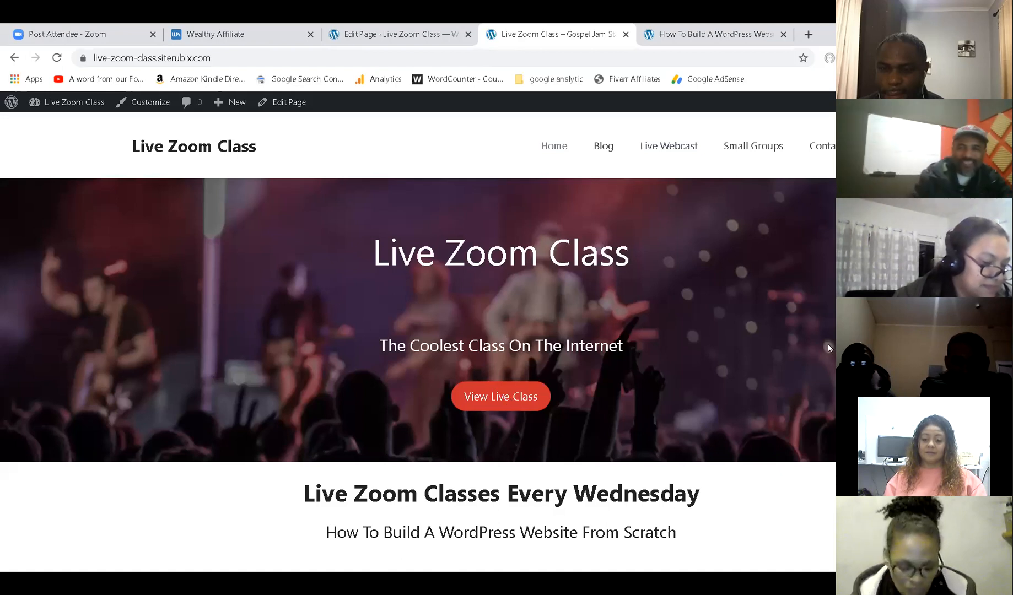
click(337, 35)
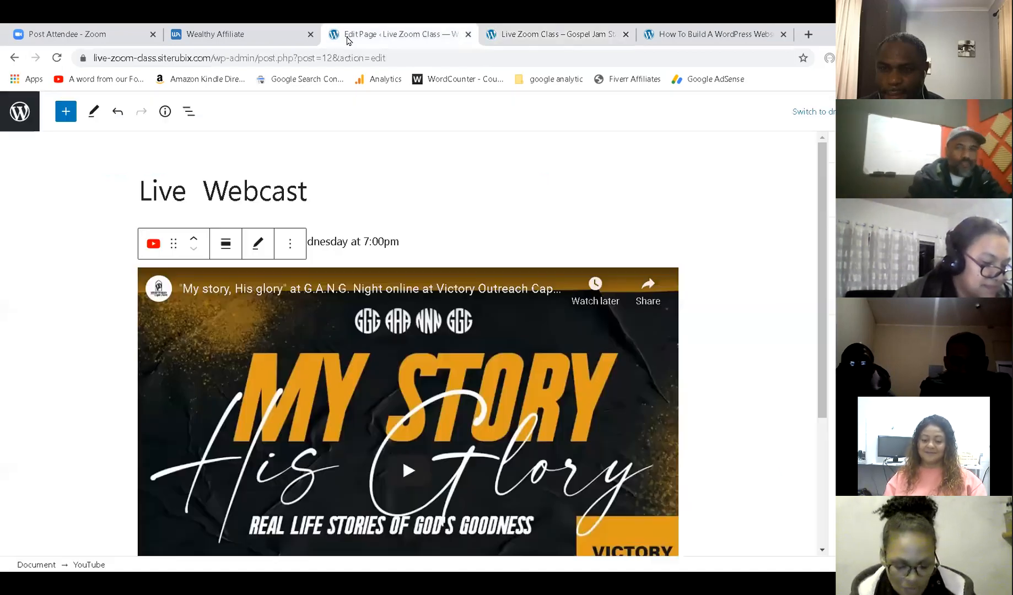
Open the Home page for editing from the Pages list.
click(19, 113)
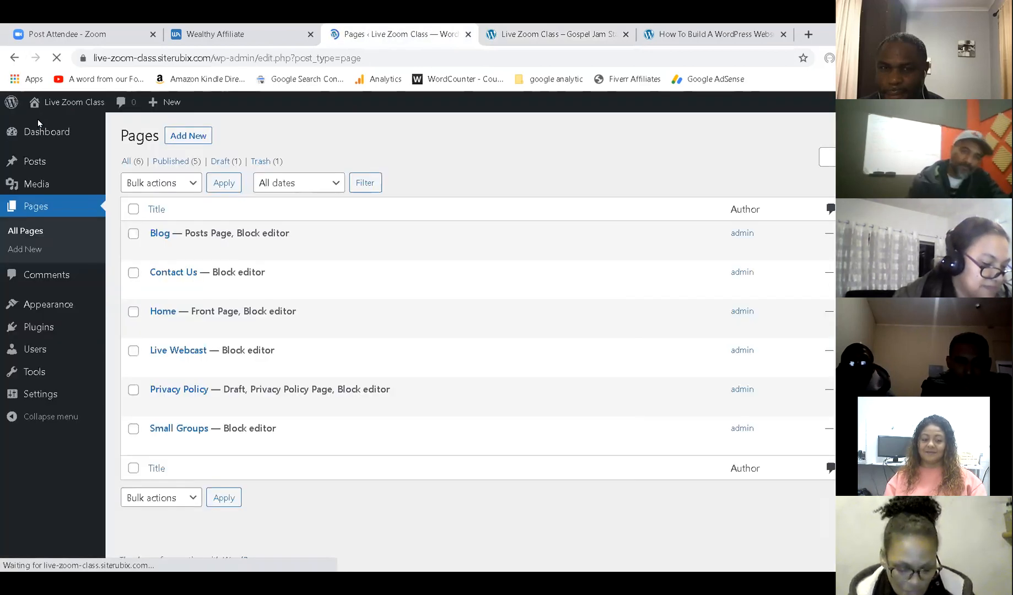
click(35, 208)
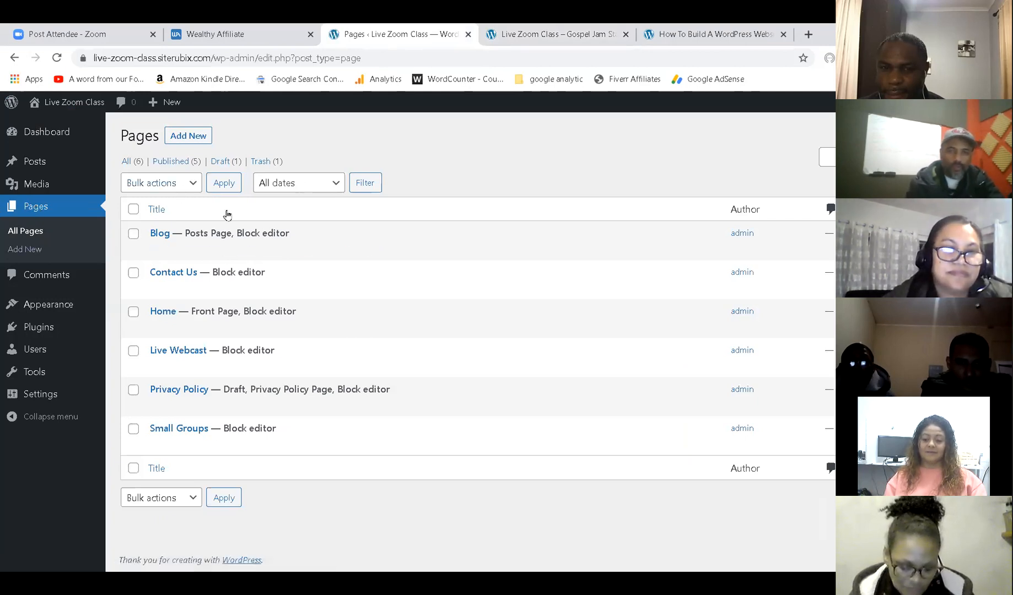
click(178, 327)
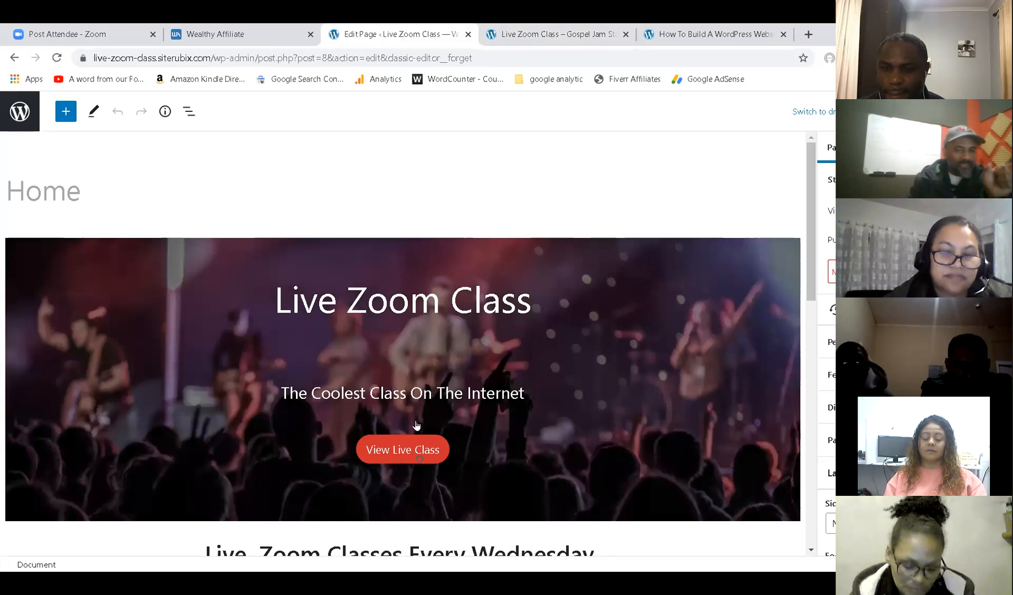
mouse_move(419, 417)
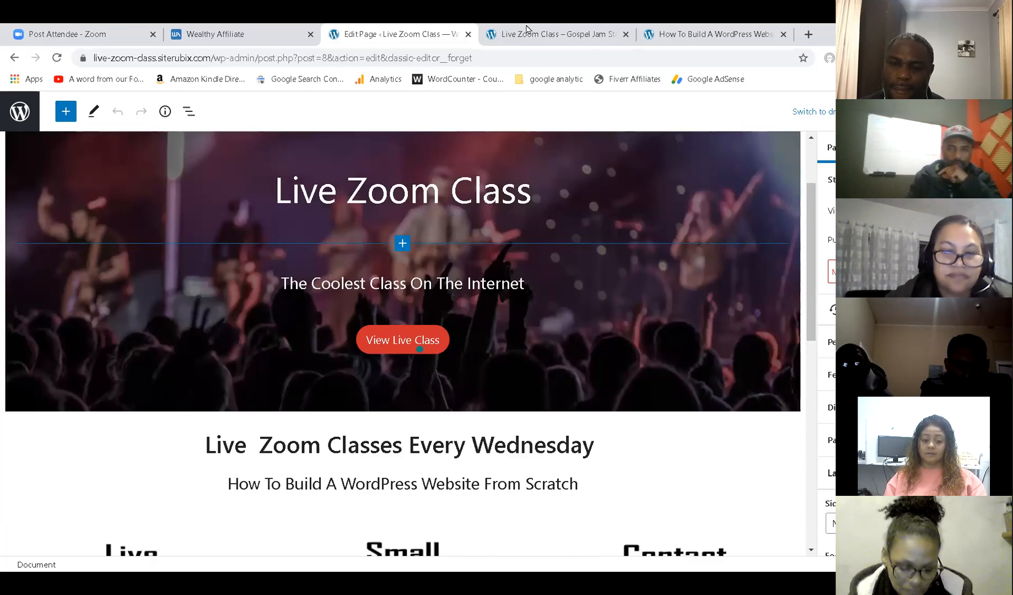
Copy the live Live Webcast page's URL from the address bar and return to the Home editor.
click(528, 32)
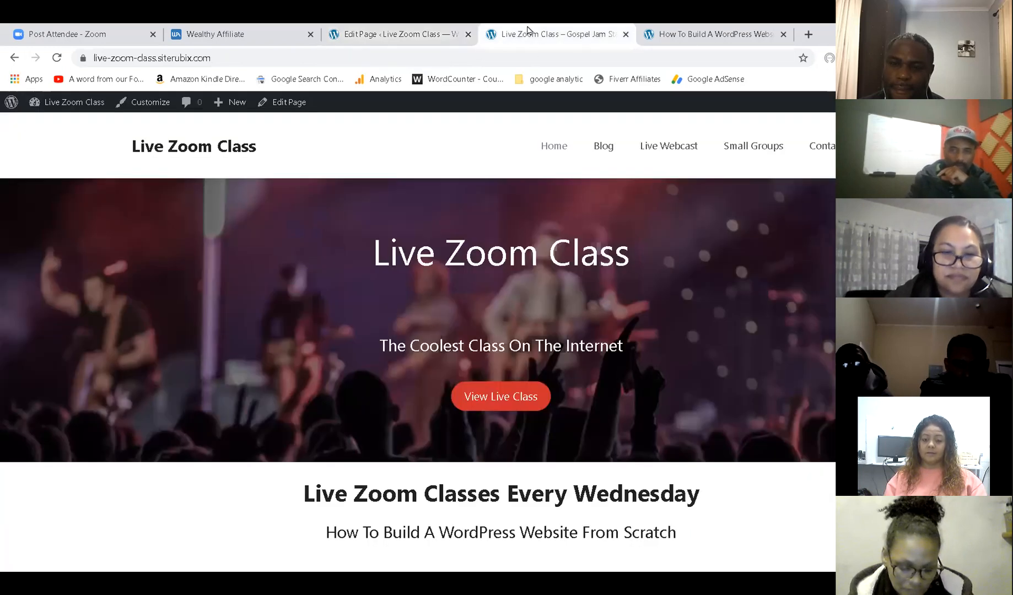
click(664, 146)
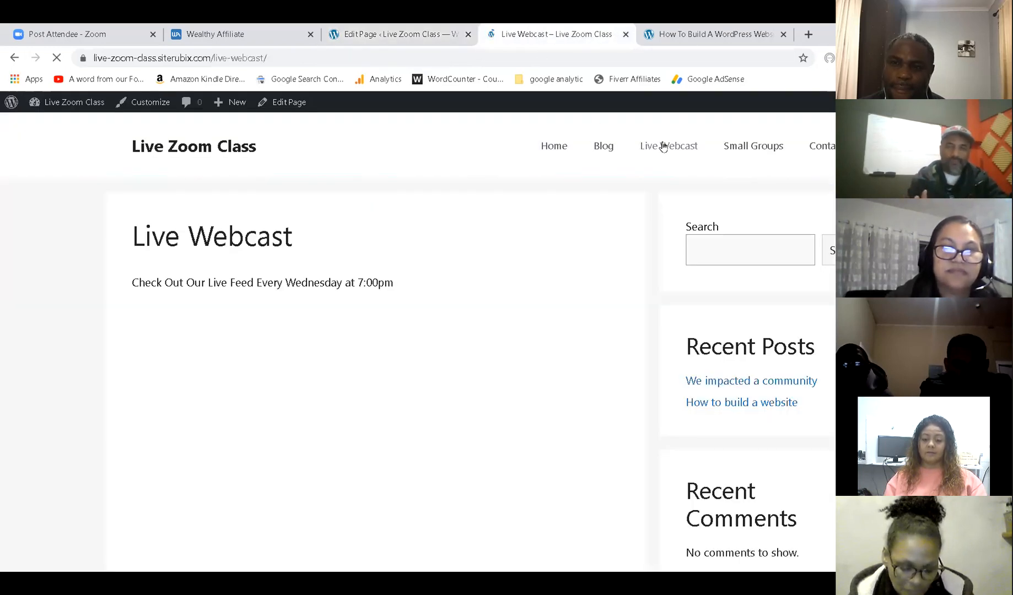
click(169, 58)
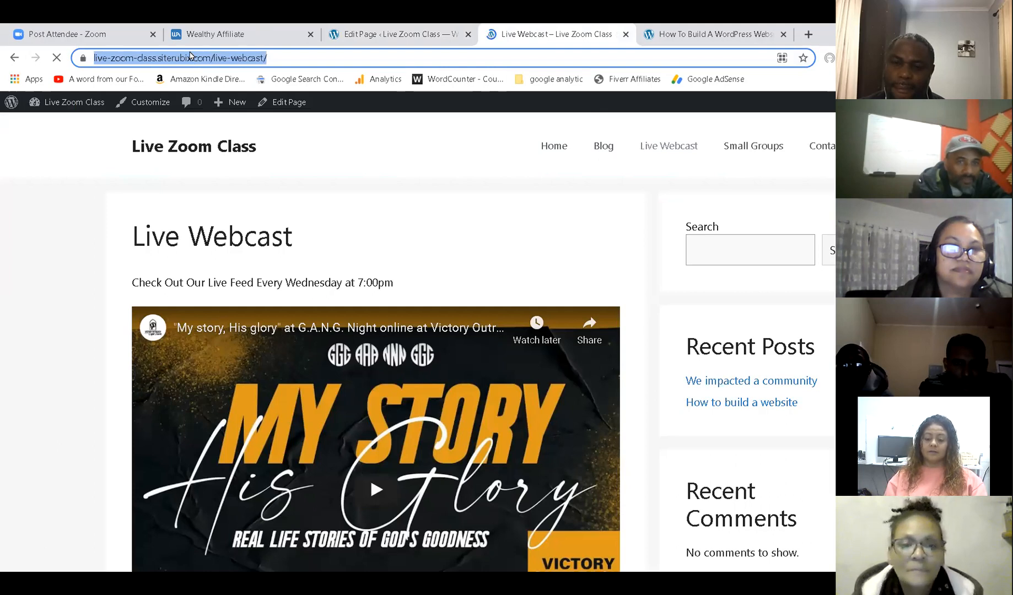
double_click(185, 57)
click(185, 58)
key(ctrl+c)
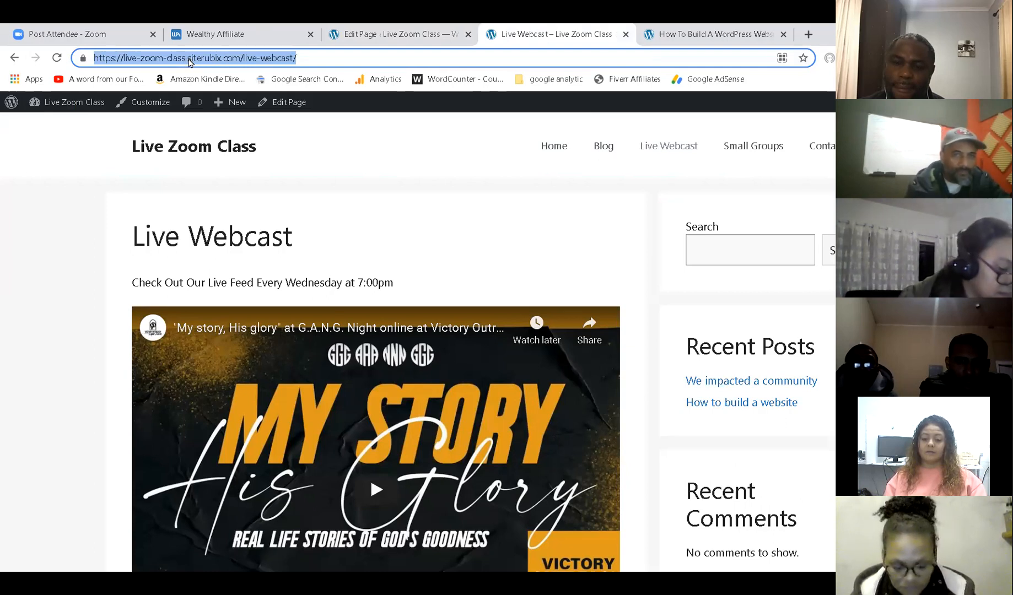
click(423, 31)
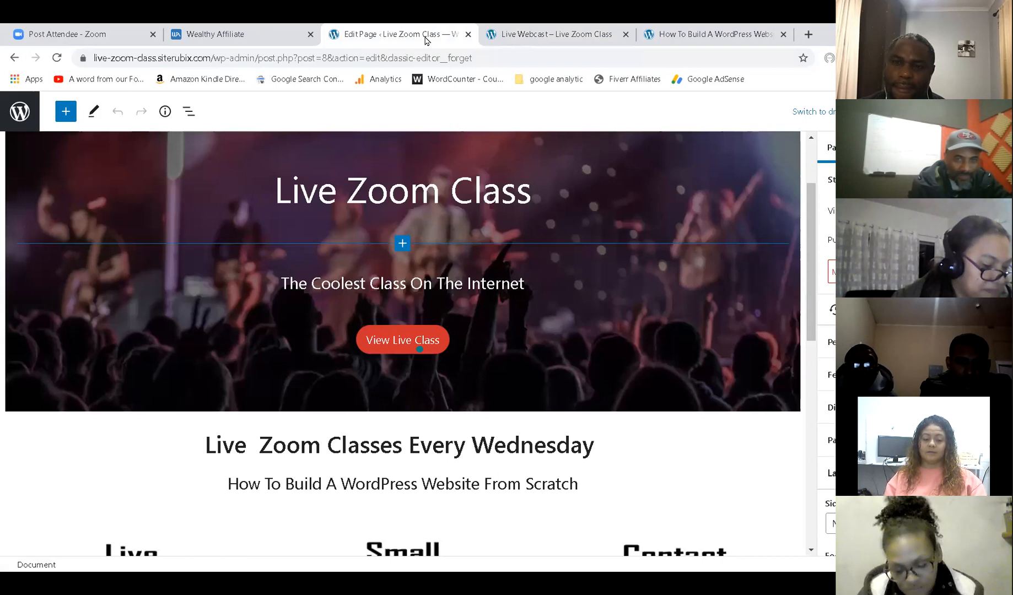
Link the View Live Class button to the Live Webcast URL and update the Home page.
click(366, 352)
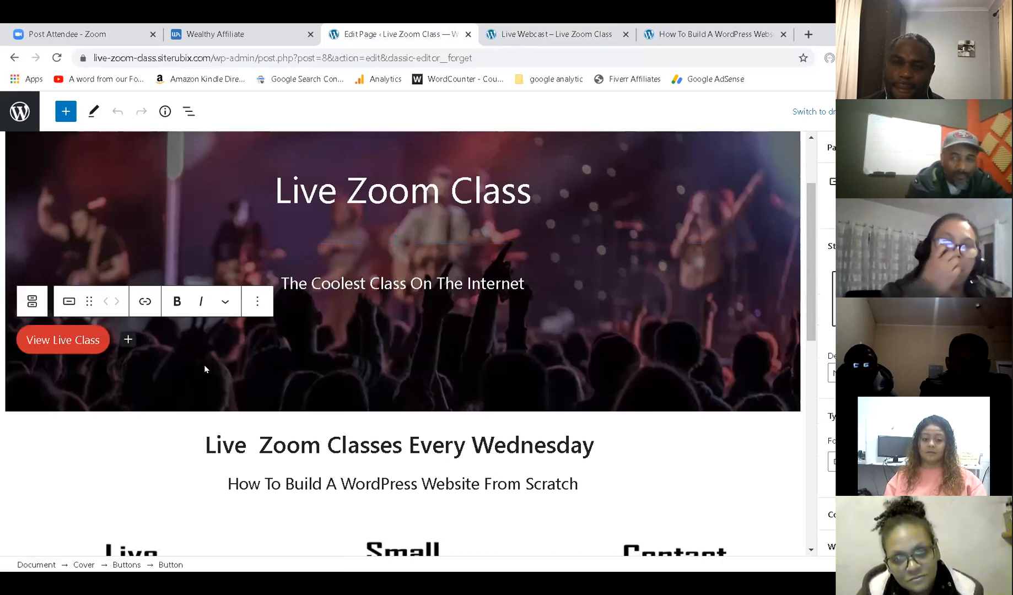
click(145, 301)
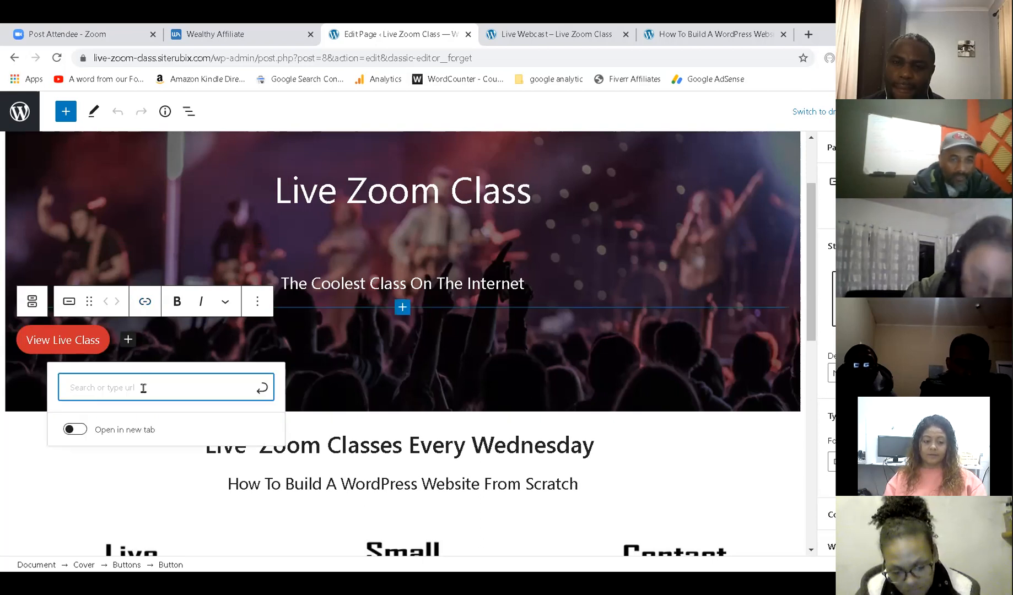
key(ctrl+v)
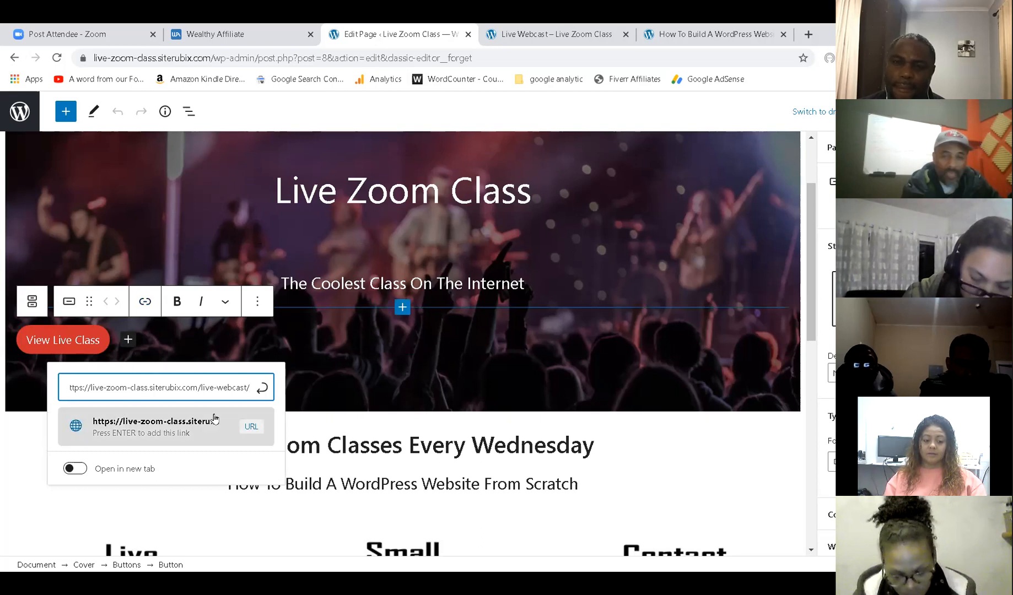
click(261, 387)
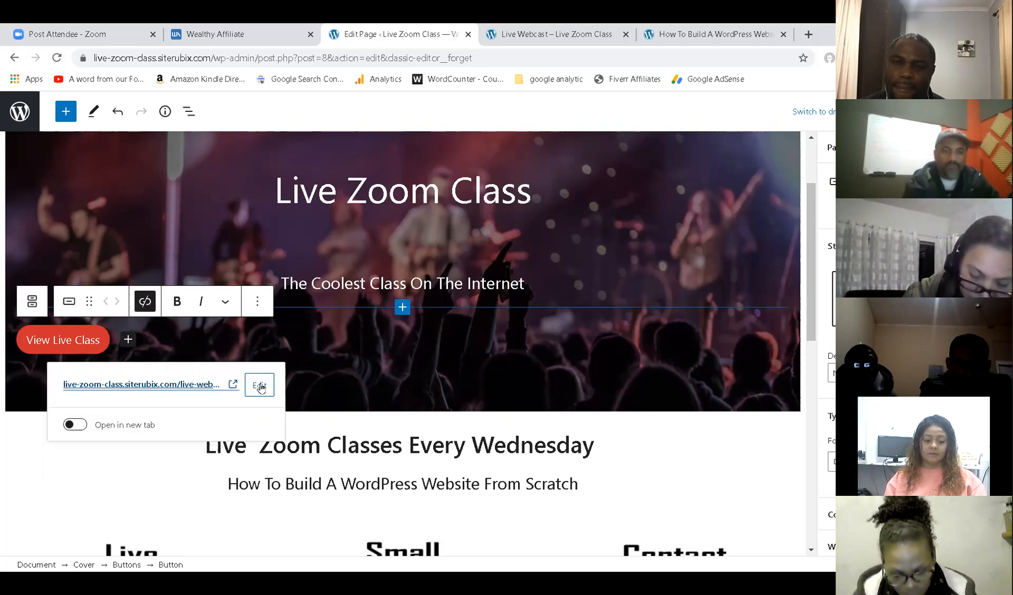
click(915, 111)
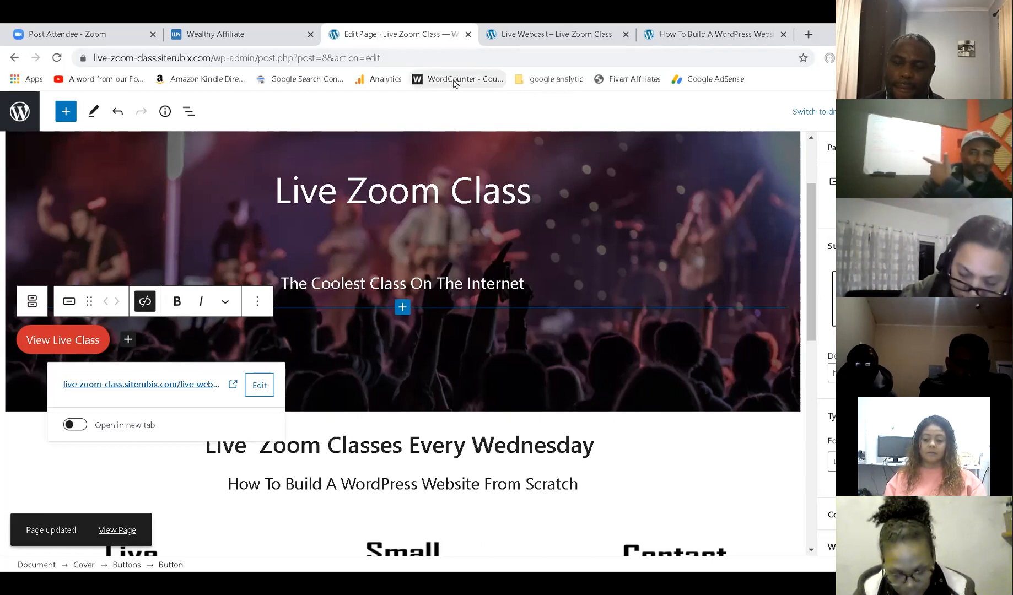
click(529, 34)
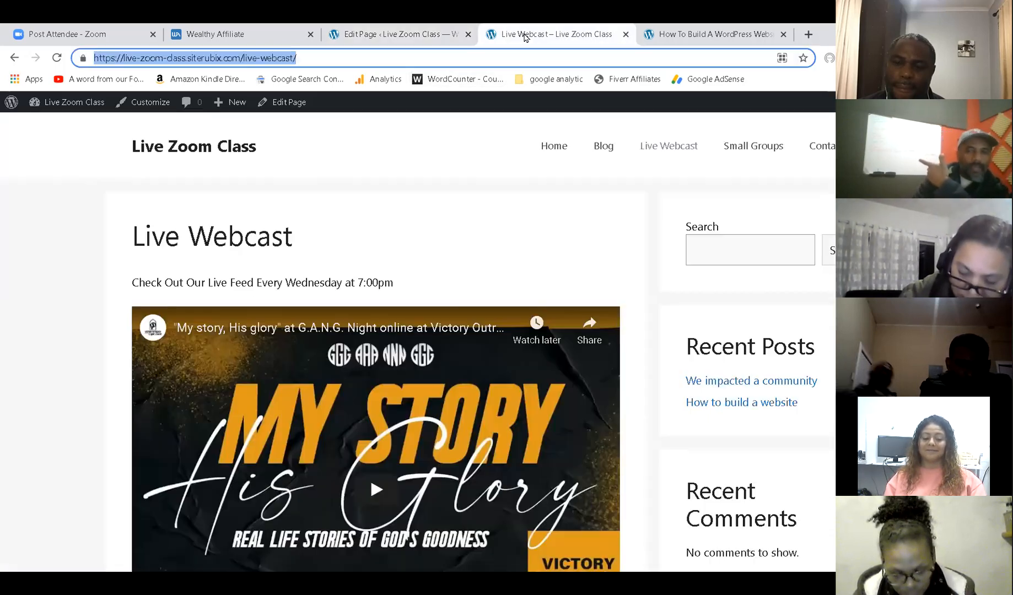
On the live home page, confirm View Live Class opens the Live Webcast page.
click(555, 148)
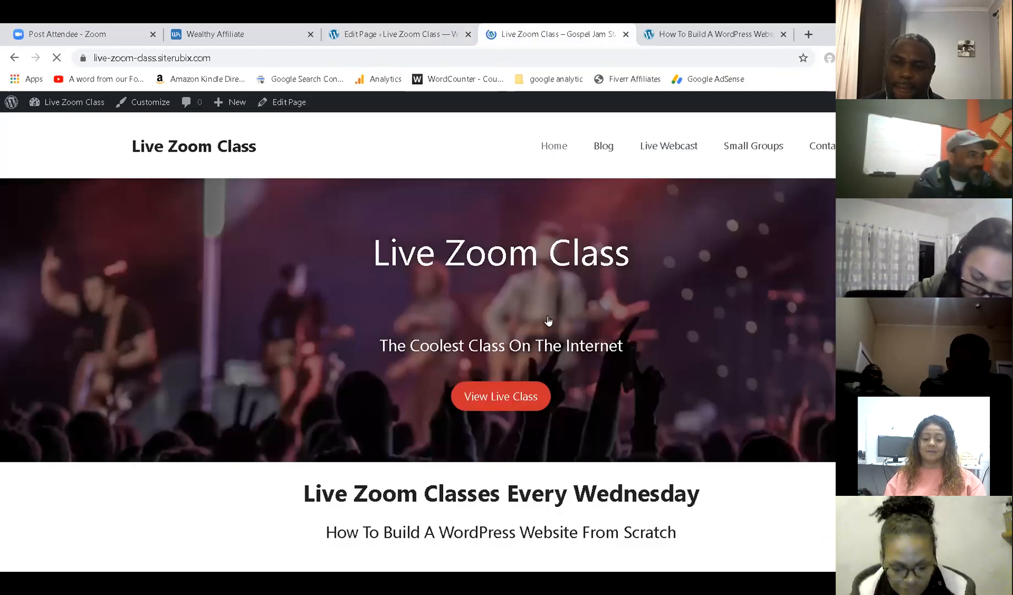
click(532, 405)
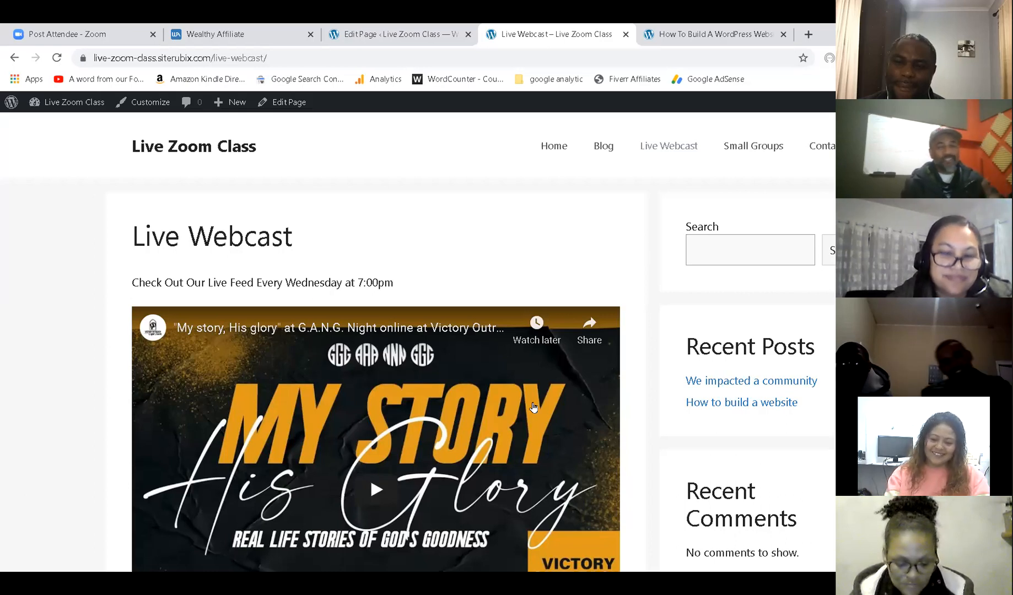
scroll(533, 408, down, 3)
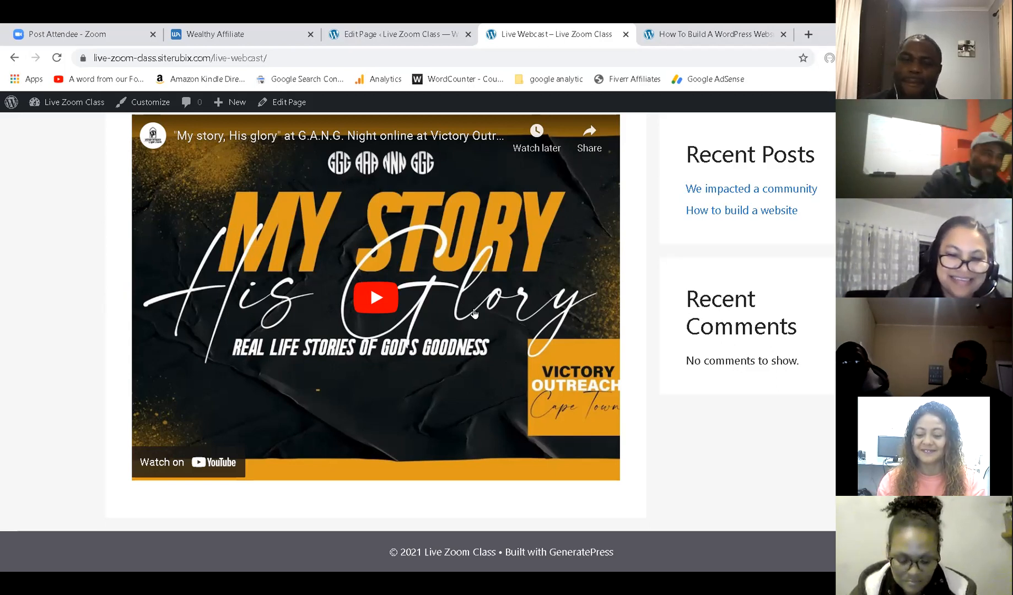
Back in WordPress admin, open the Live Webcast page for editing from Pages.
click(353, 33)
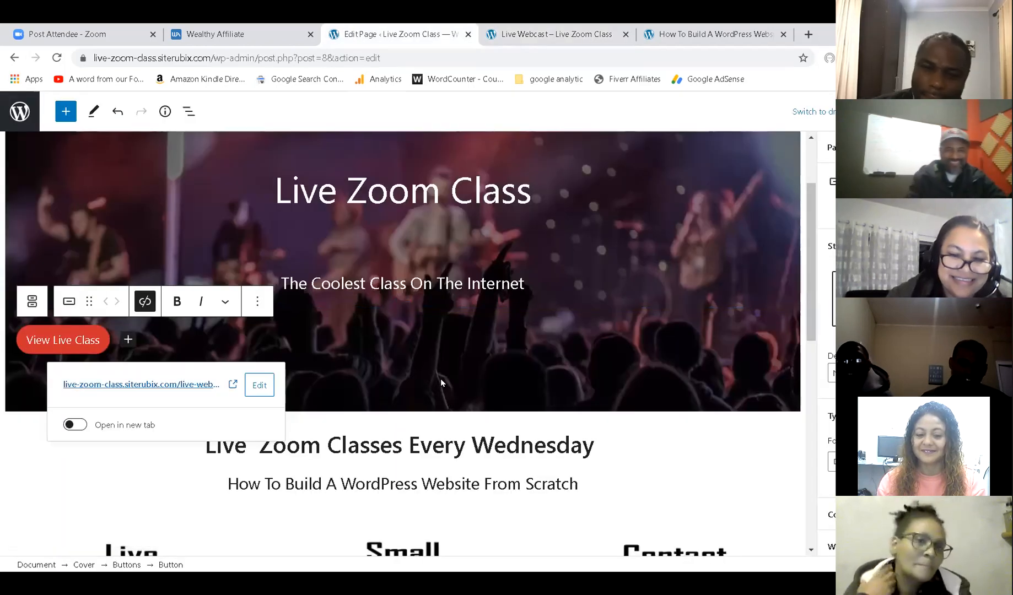
click(37, 117)
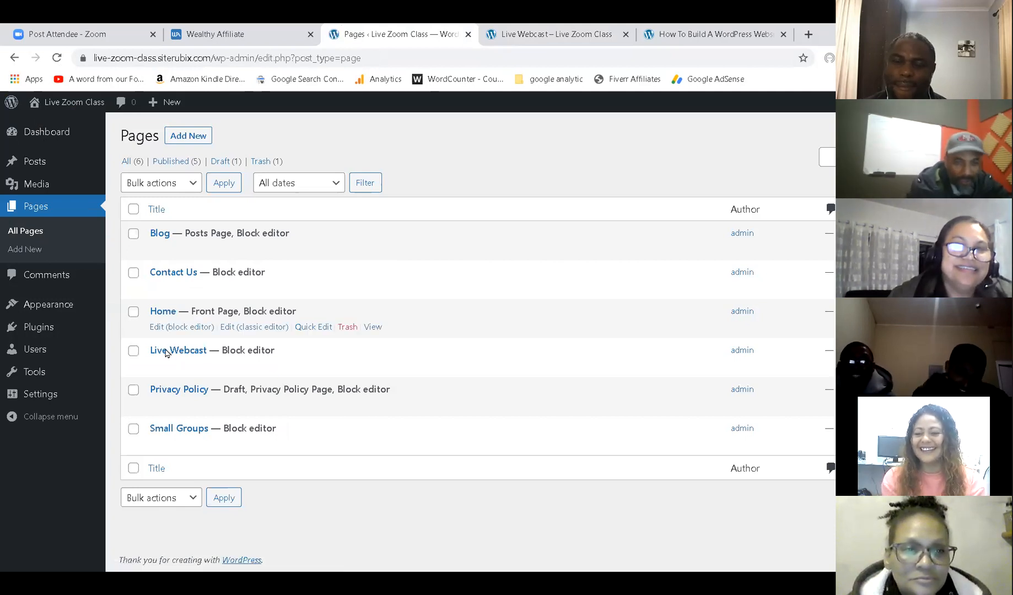
click(173, 368)
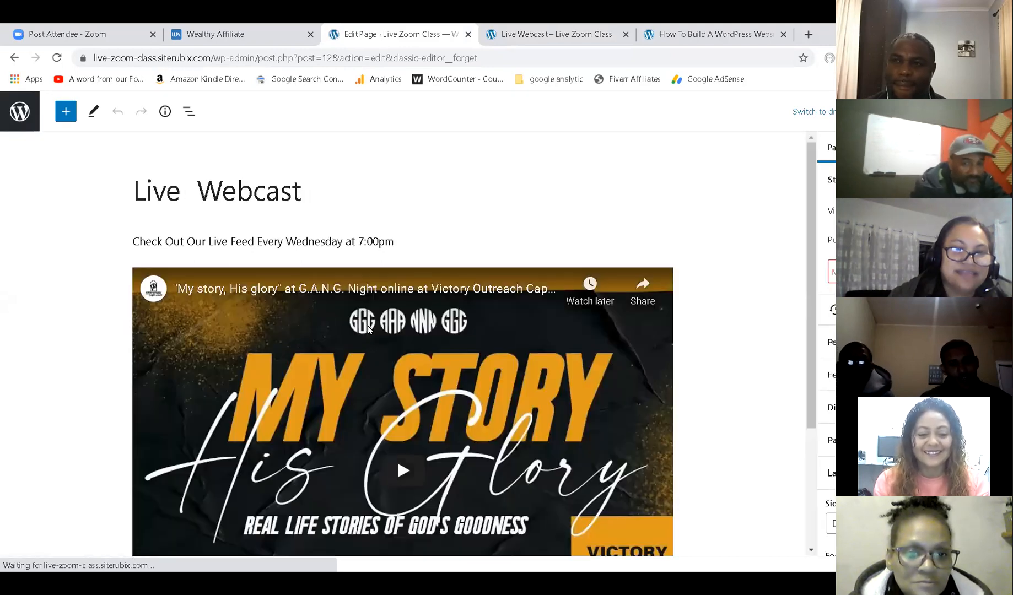
scroll(369, 328, down, 3)
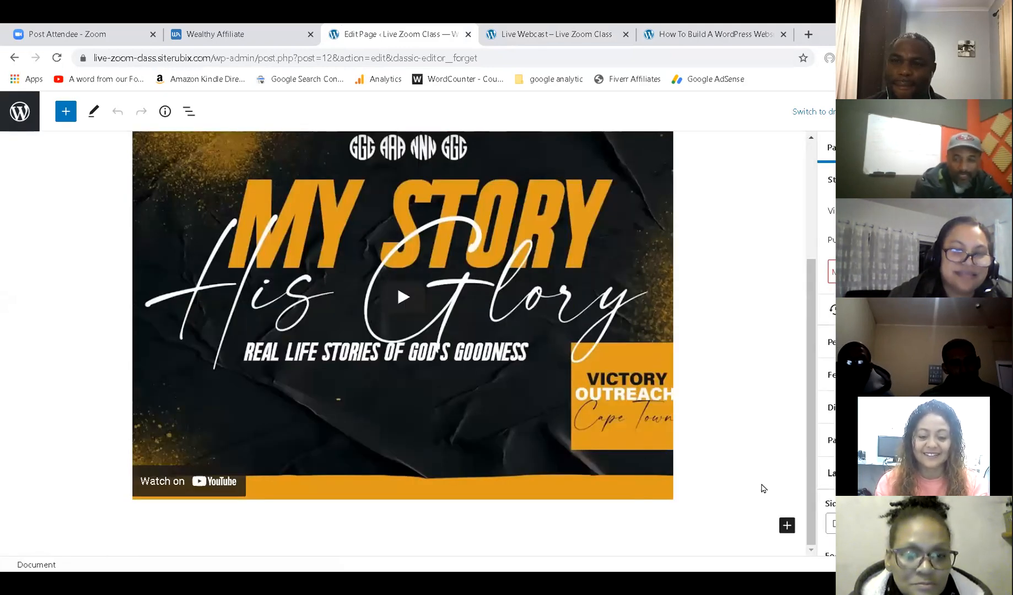
Insert a Buttons block below the video with a 'Give Now' button.
click(791, 520)
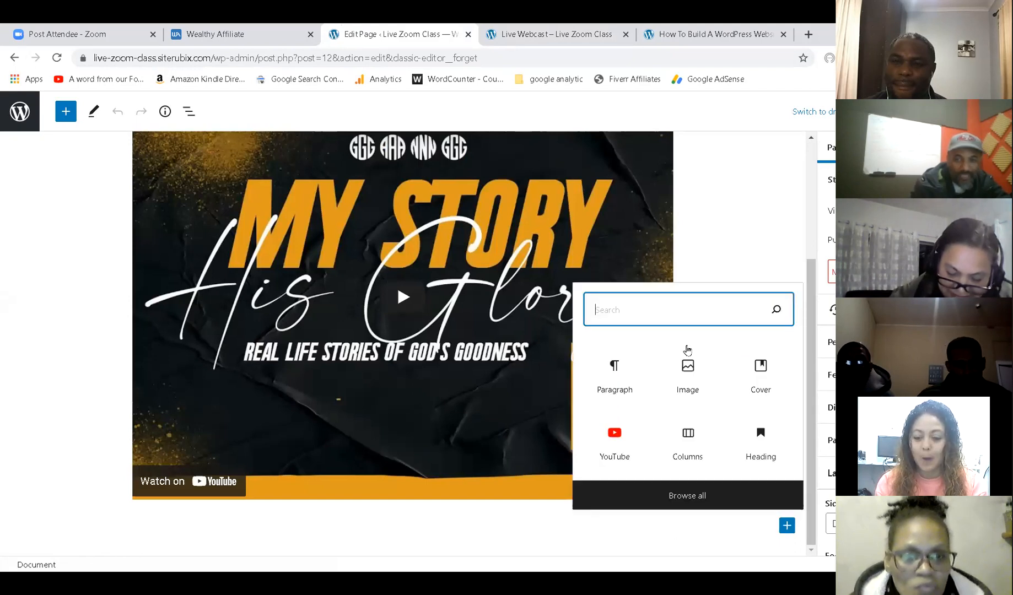
text(button)
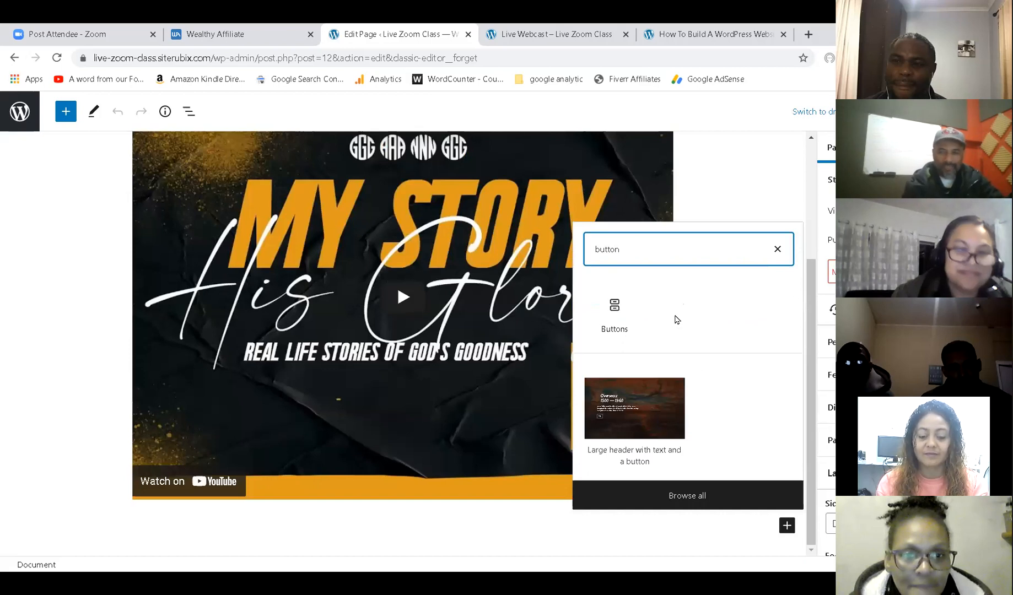
click(621, 308)
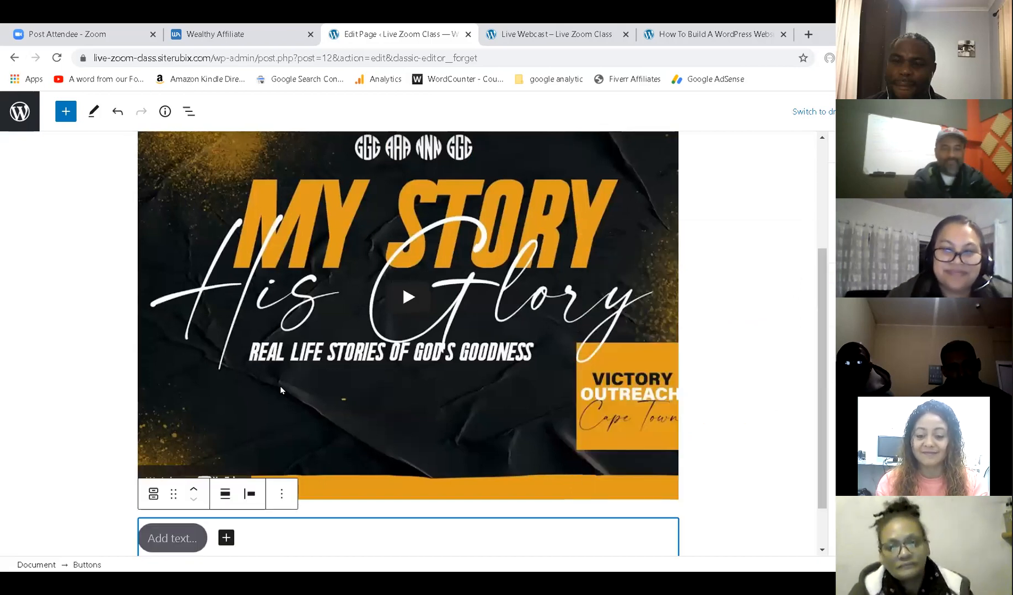
click(194, 534)
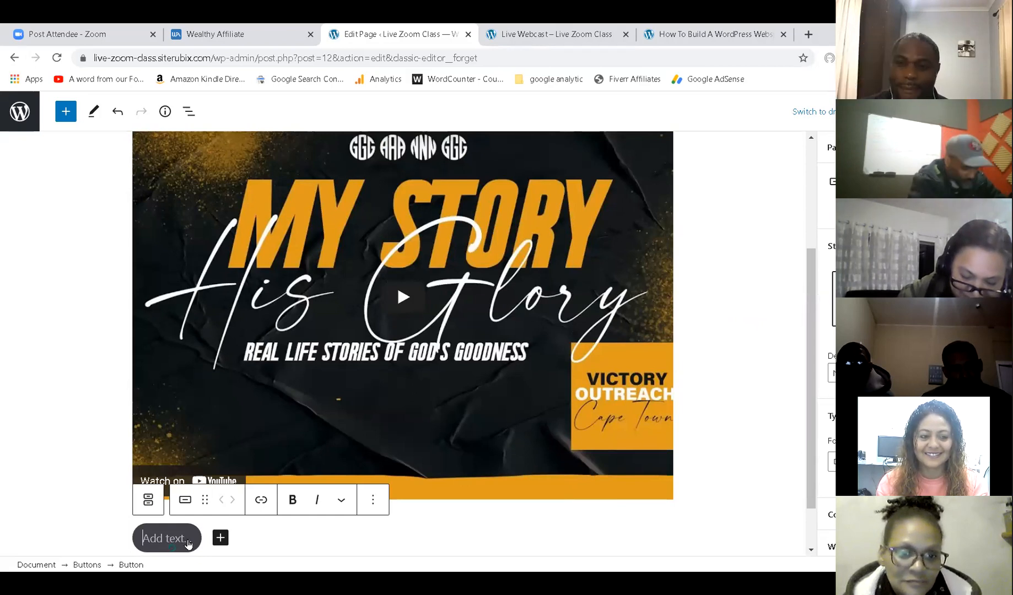
text(G)
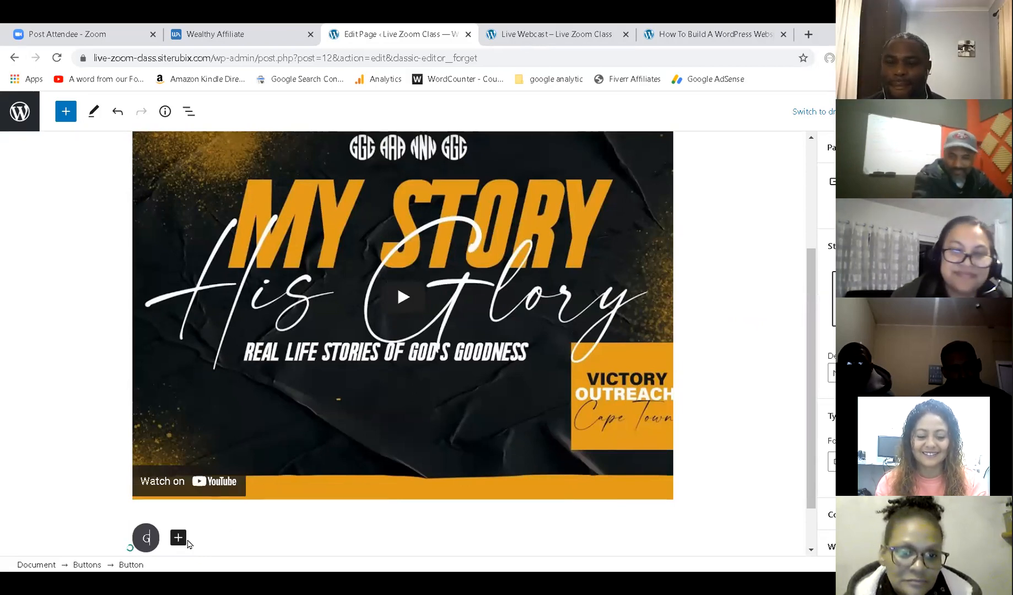
text(ive Now)
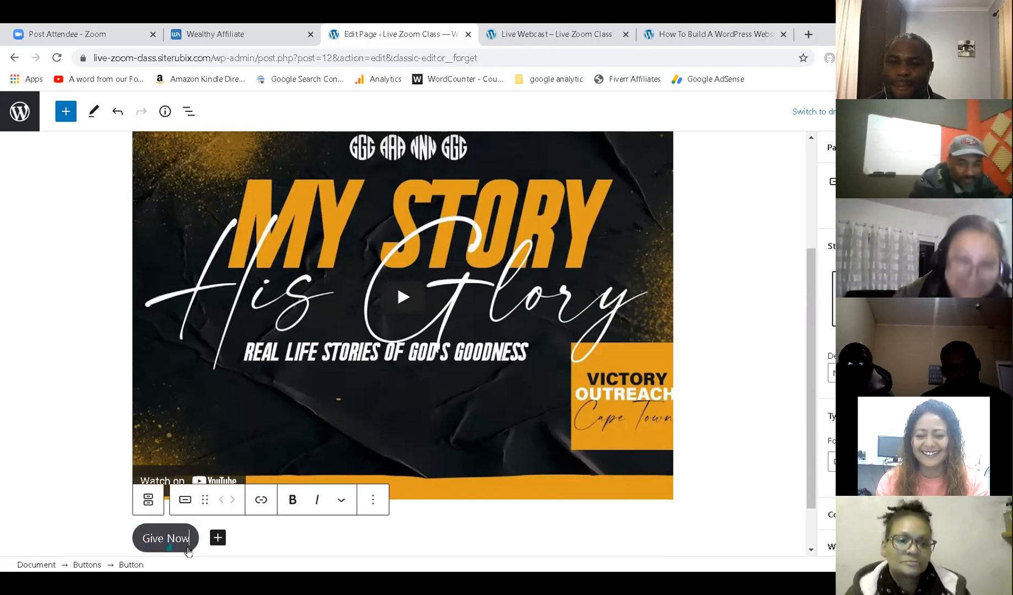
Center the Give Now button, save the page with Ctrl+S, and view the live page.
scroll(650, 435, down, 1)
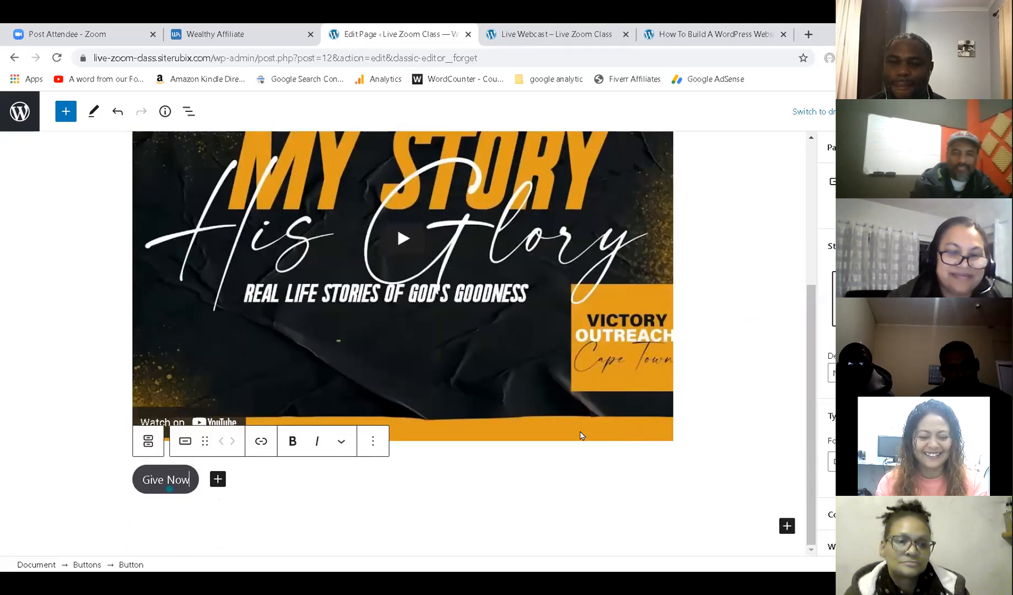
click(200, 489)
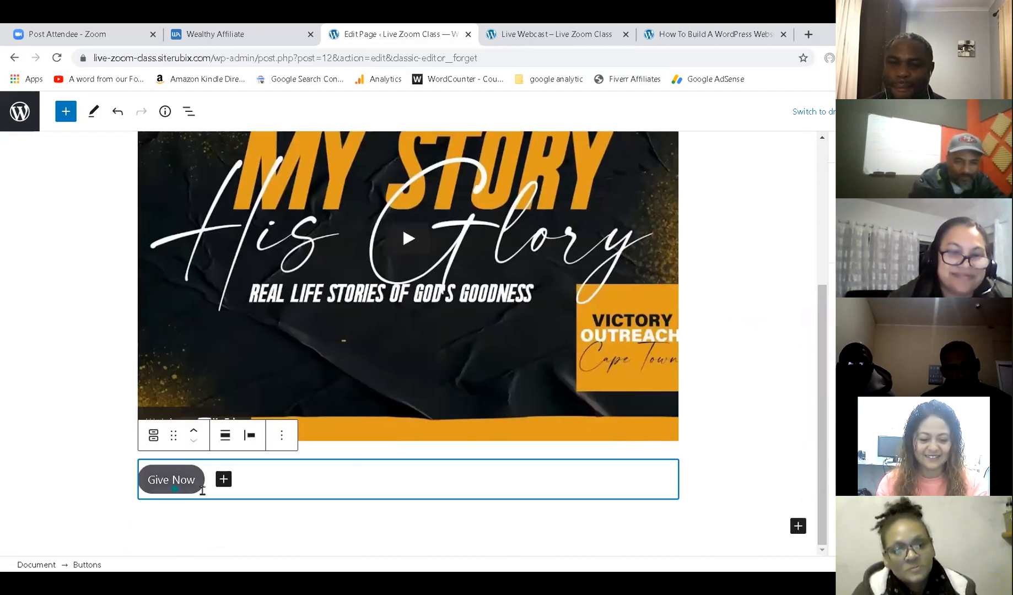
click(246, 437)
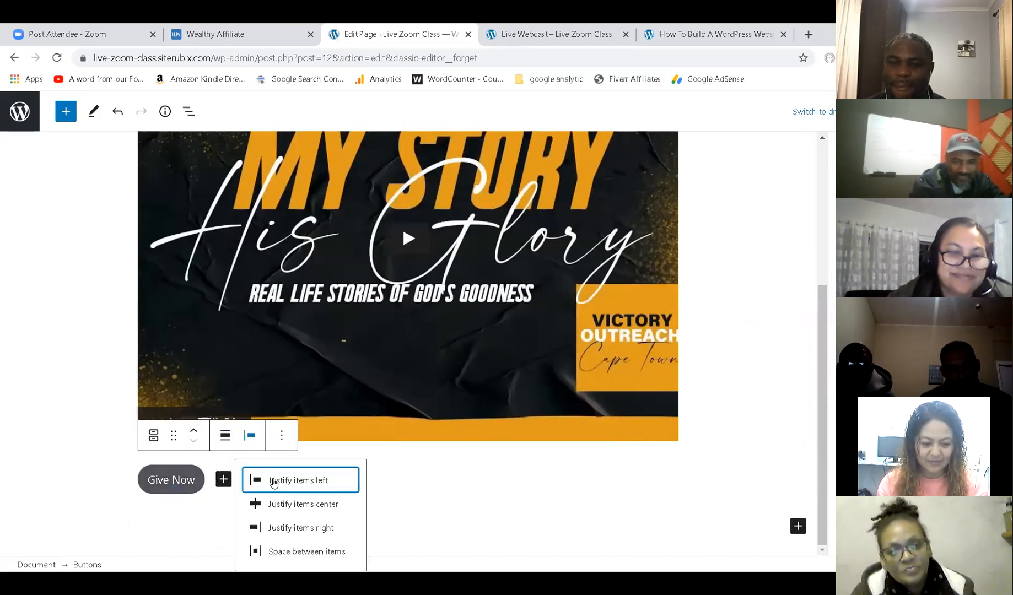
click(281, 505)
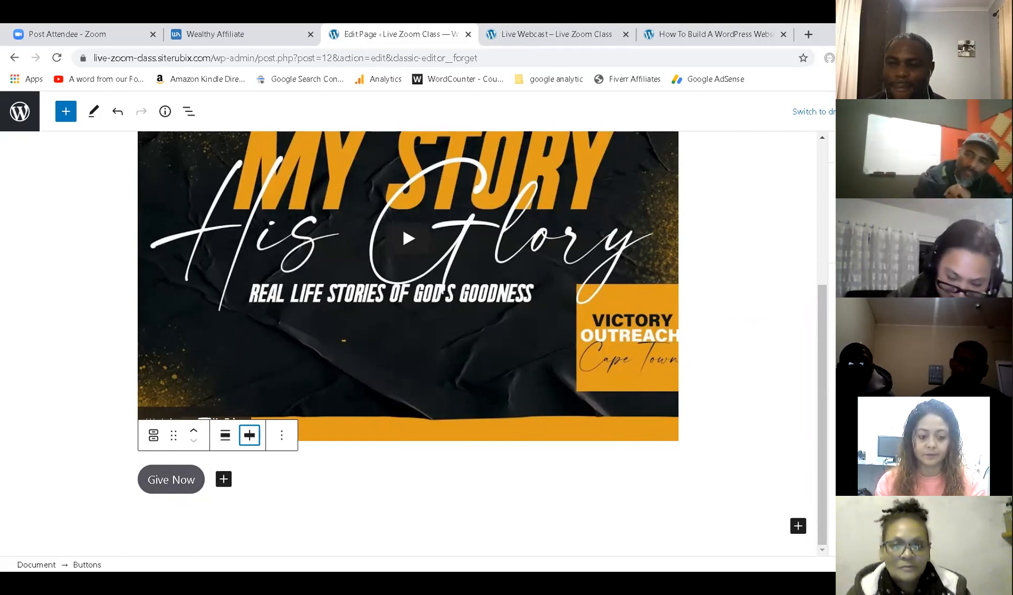
key(ctrl+s)
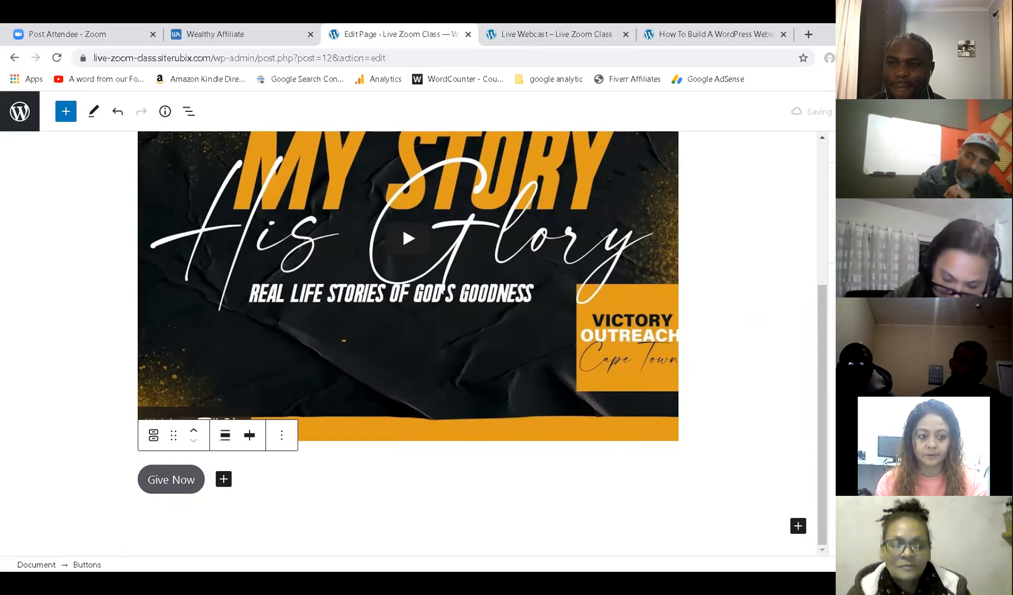
click(505, 33)
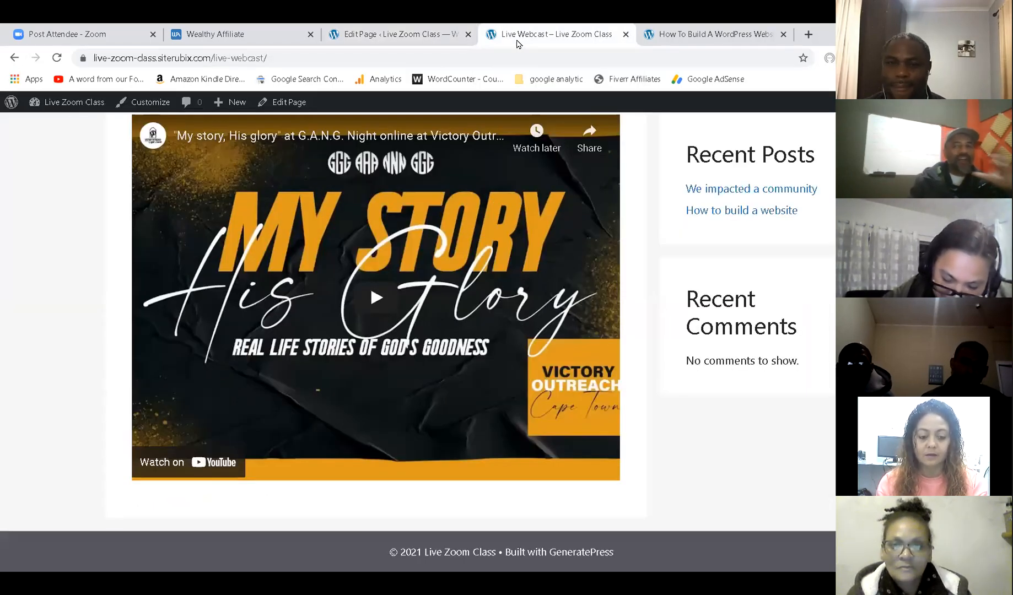
Reload the live Live Webcast page to show the Give Now button, then open a new tab.
click(57, 59)
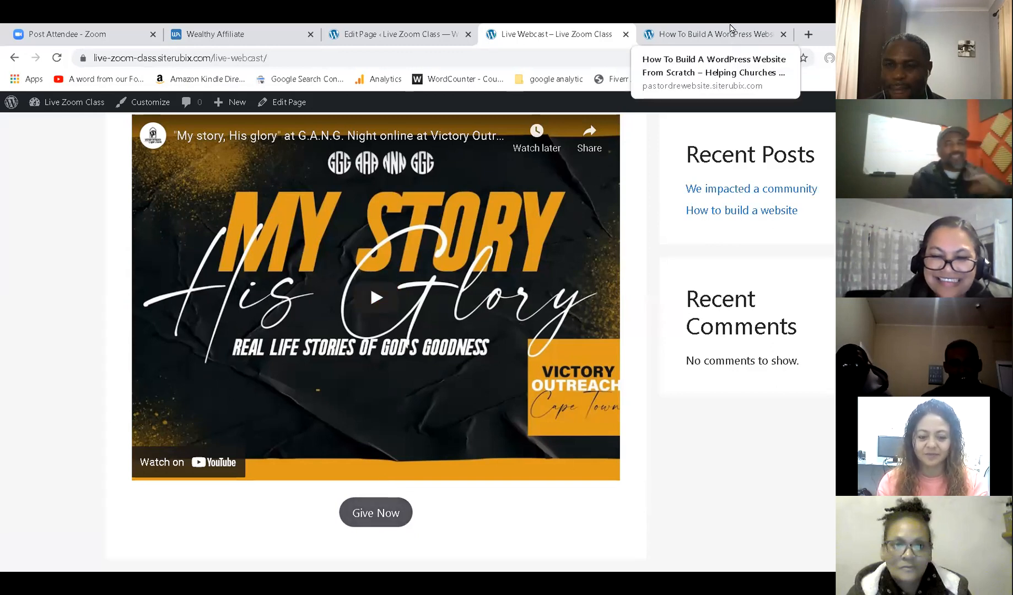
click(808, 34)
Load vocapetown.net in a new tab and open the church's GIVING page.
text(vocapetown.net)
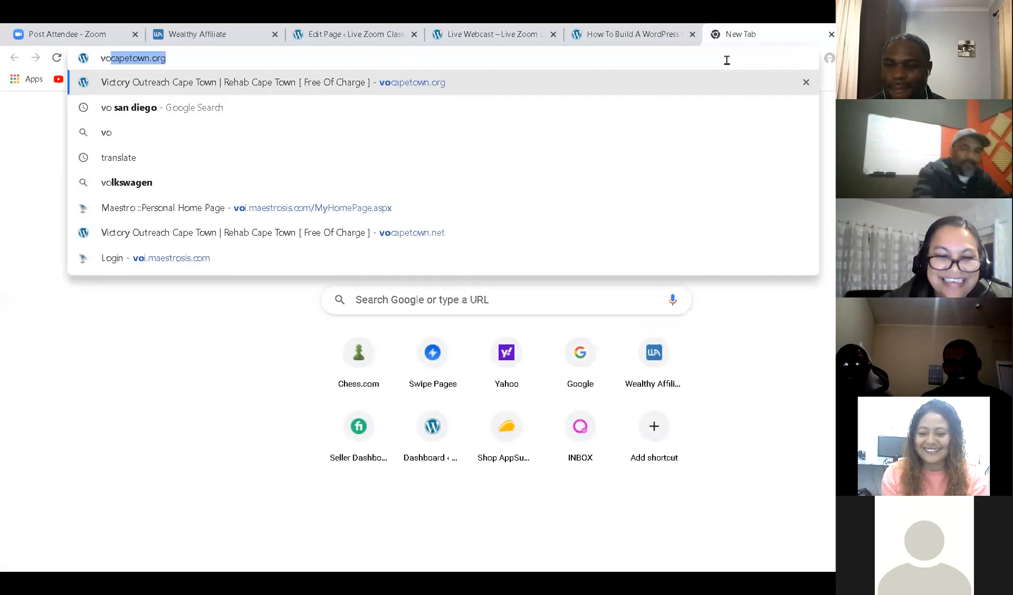
key(Return)
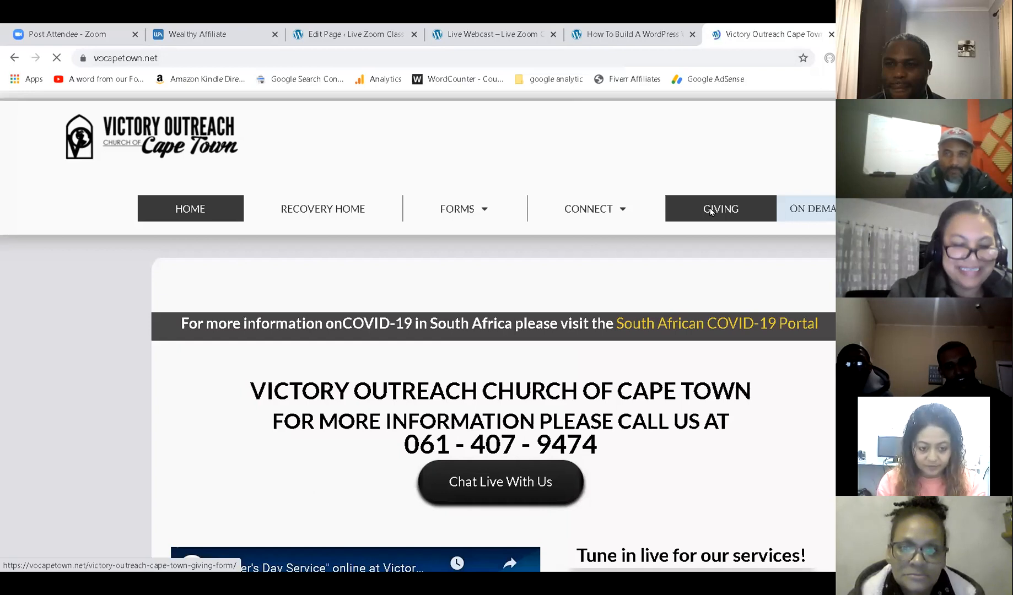
right_click(716, 210)
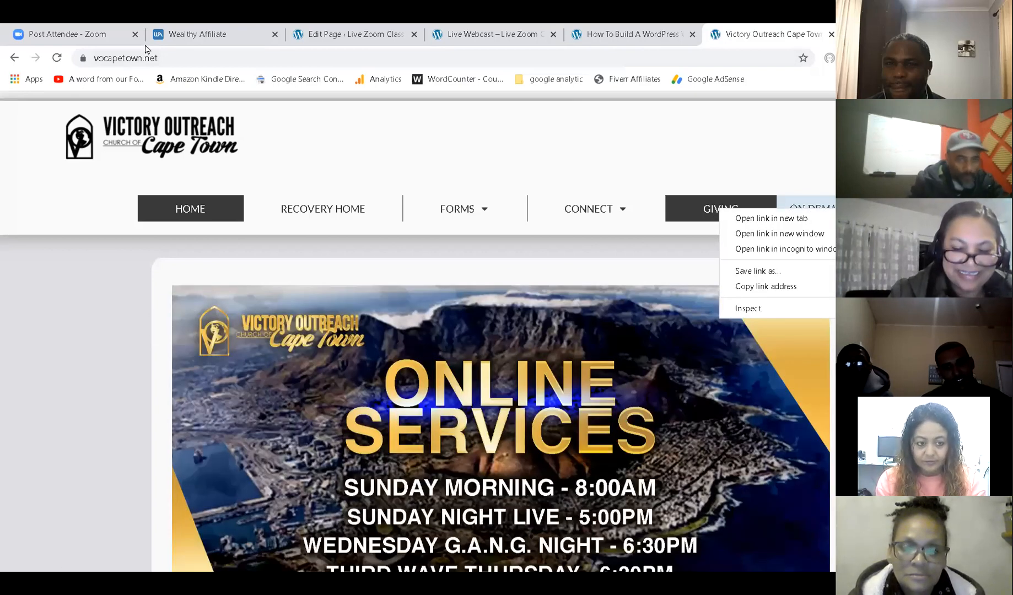
click(686, 206)
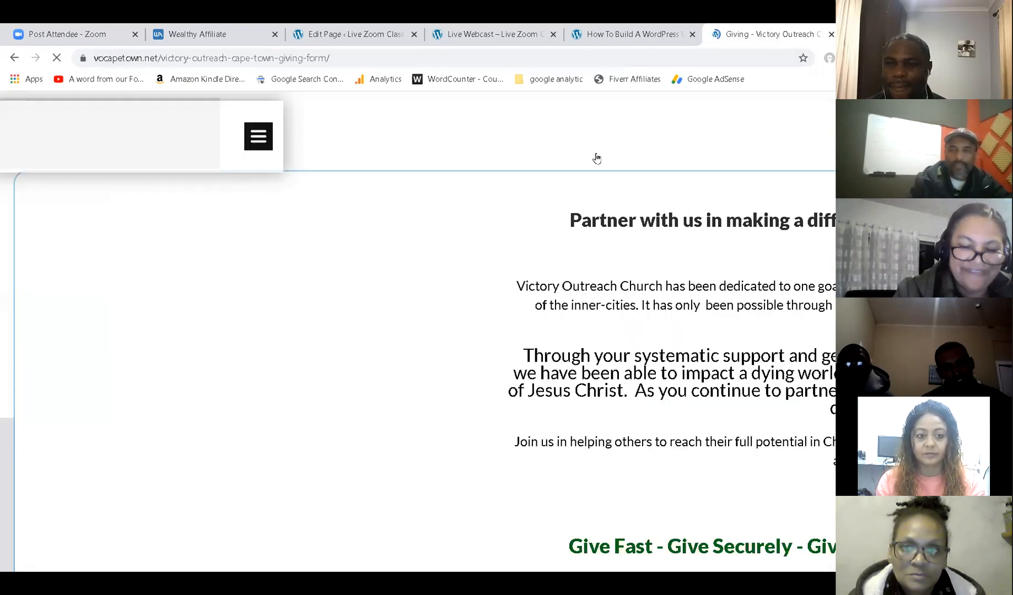
Copy the giving page's web address and return to the page editor.
click(264, 58)
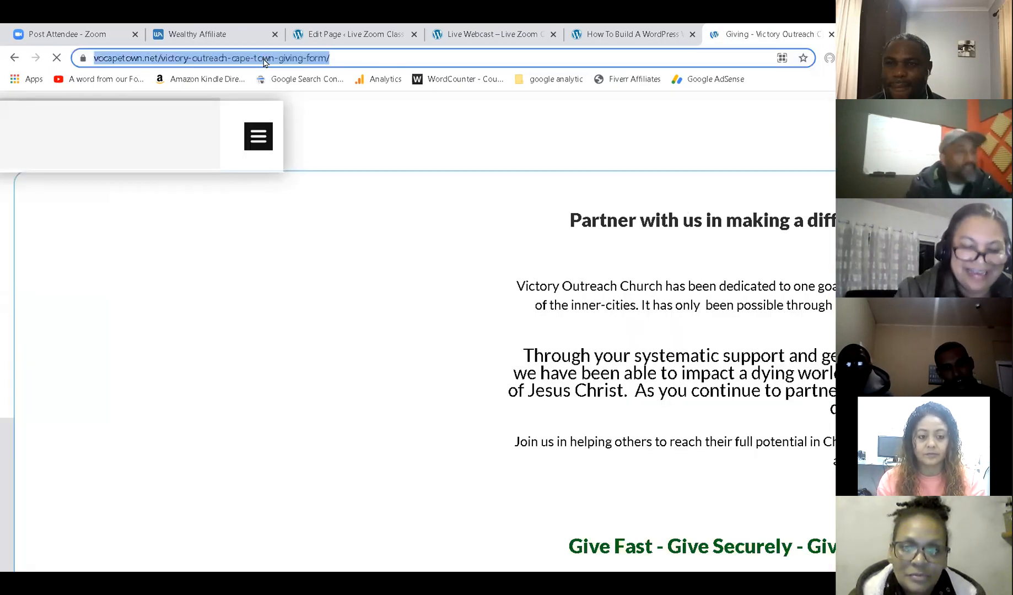
right_click(264, 59)
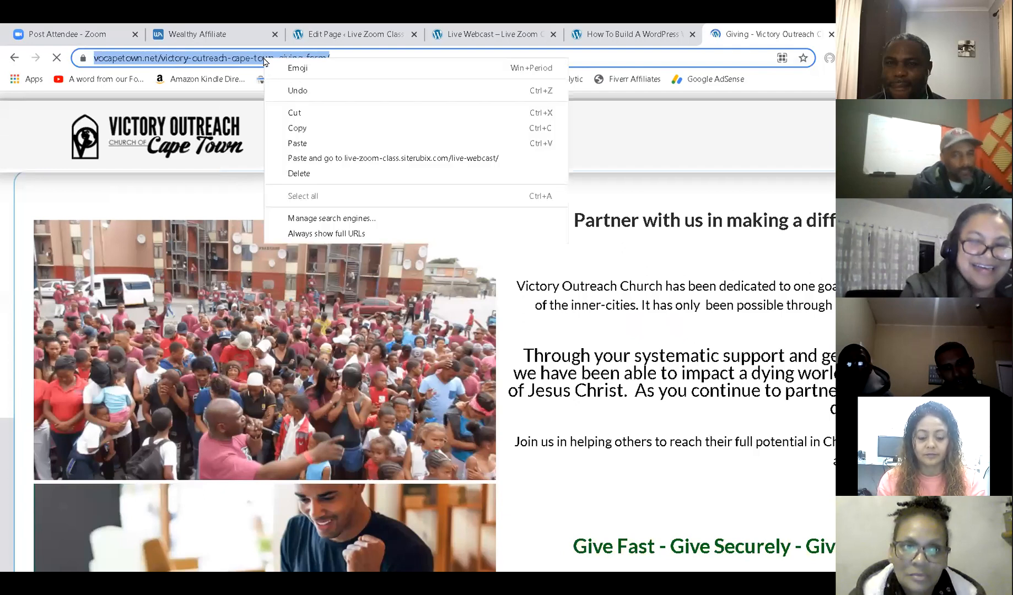
click(300, 128)
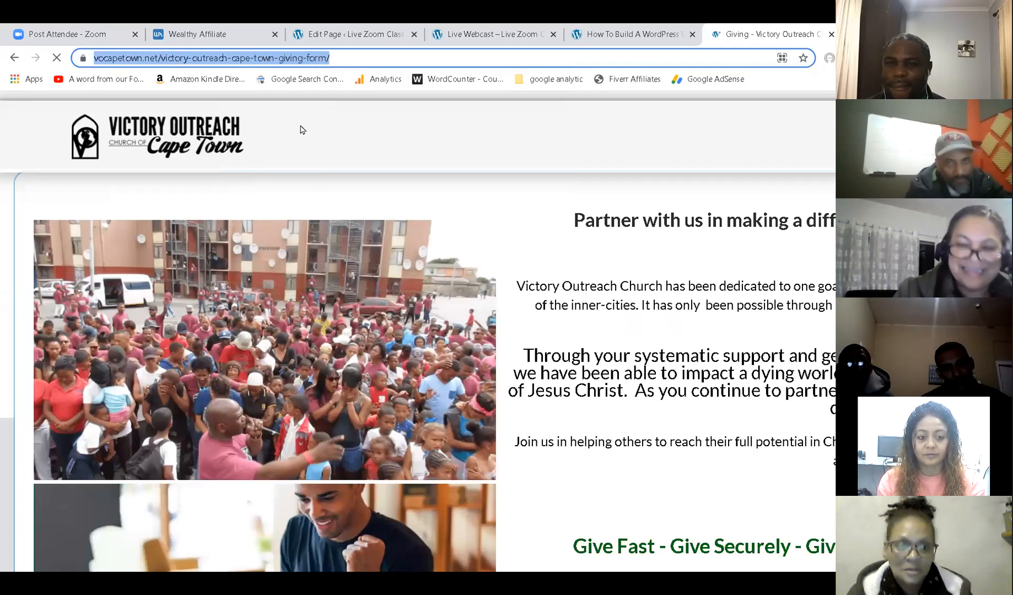
click(343, 40)
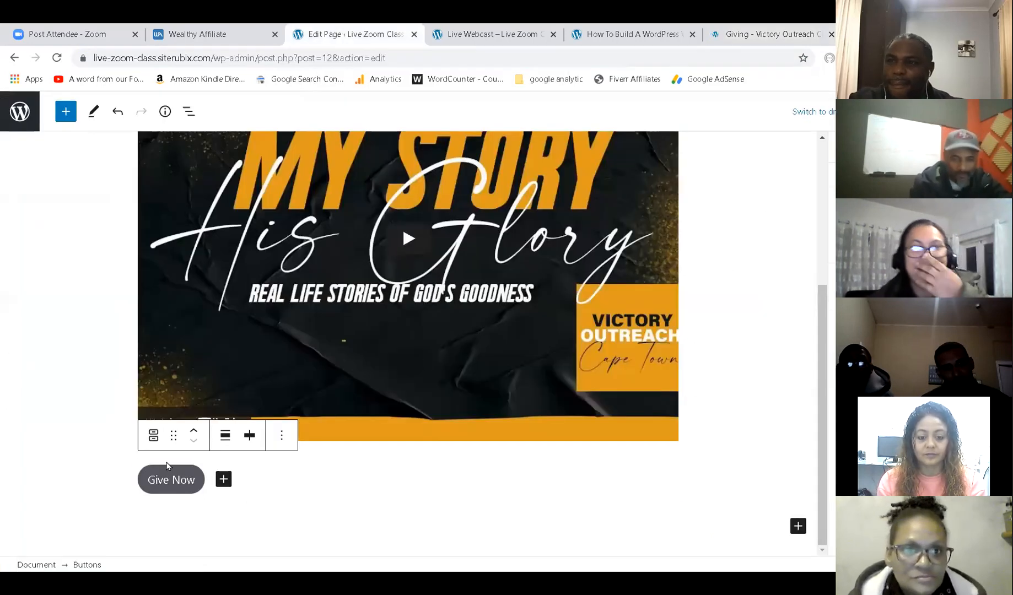
Link the Give Now button to the copied vocapetown.net giving-form address and update the page.
click(179, 492)
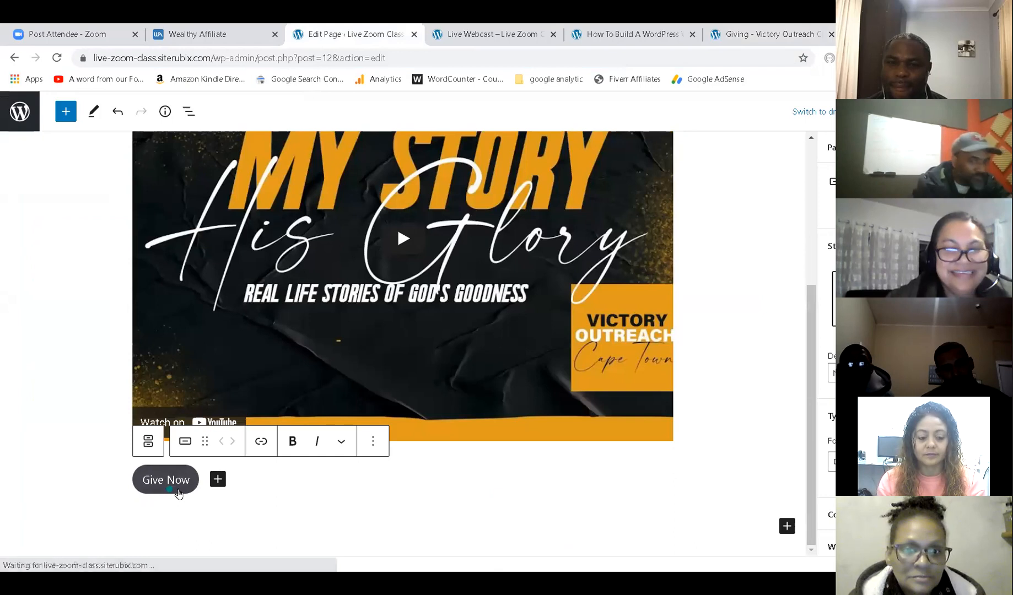
click(259, 443)
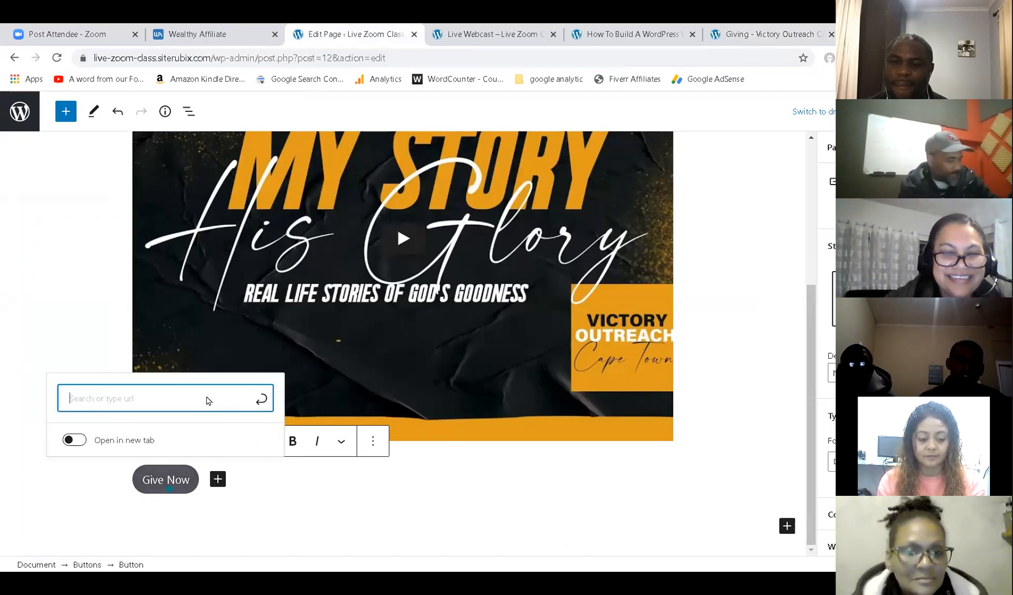
key(ctrl+v)
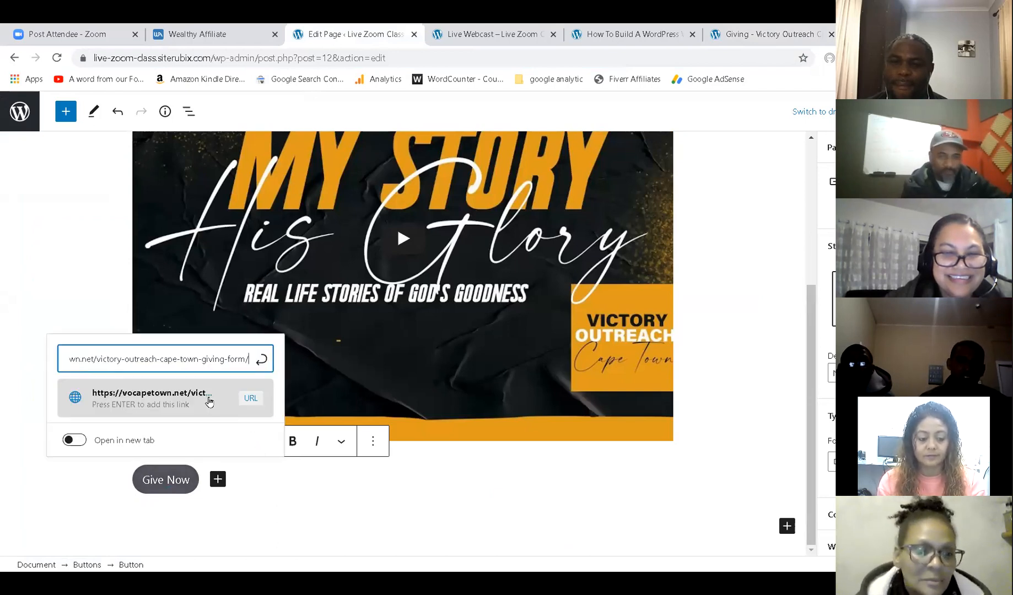
click(262, 361)
key(ctrl+s)
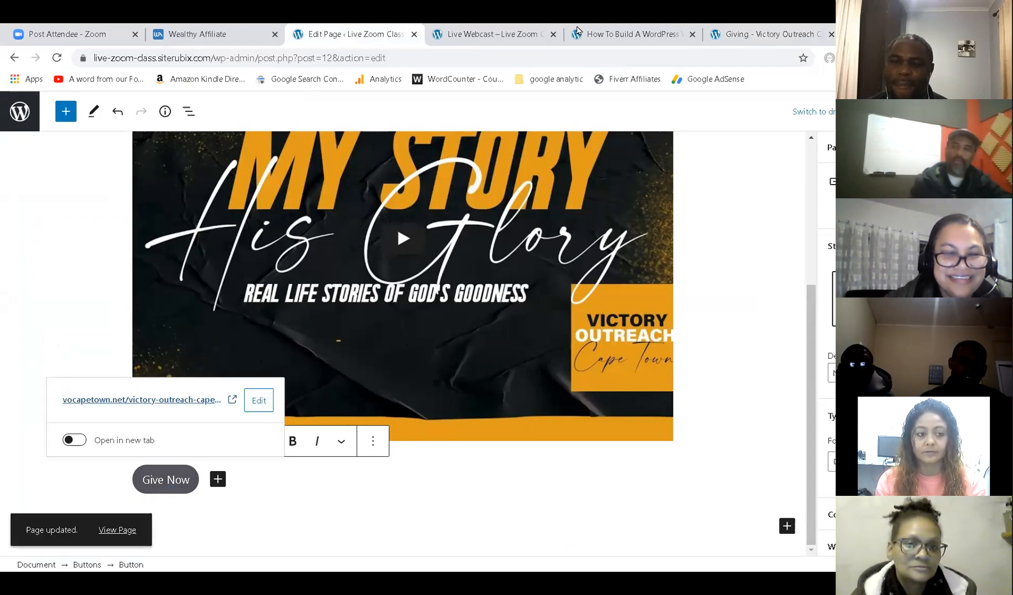
click(498, 28)
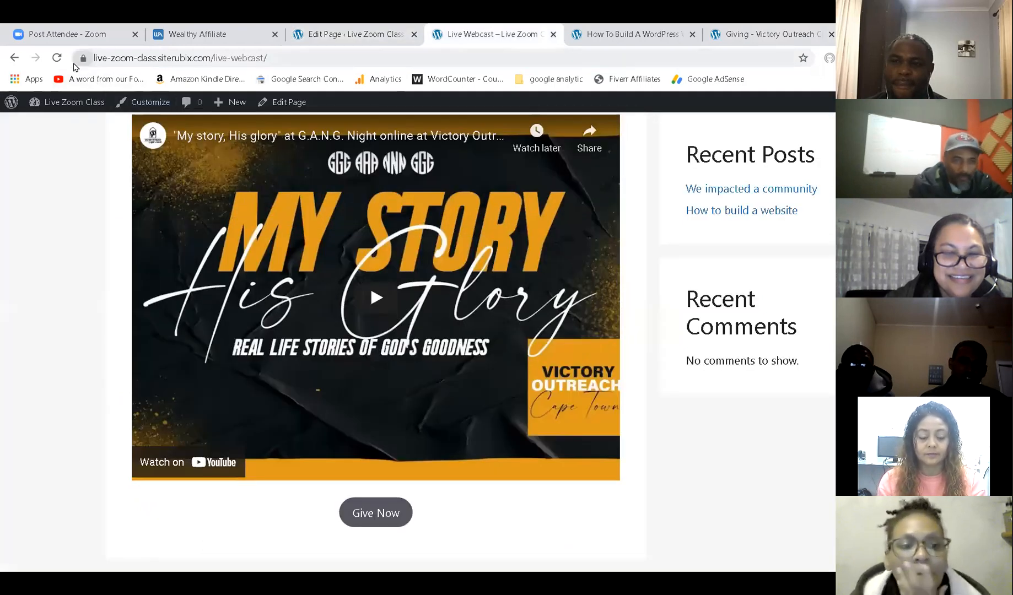
Reload the live Live Webcast page and confirm Give Now leads to the Victory Outreach giving form.
click(57, 58)
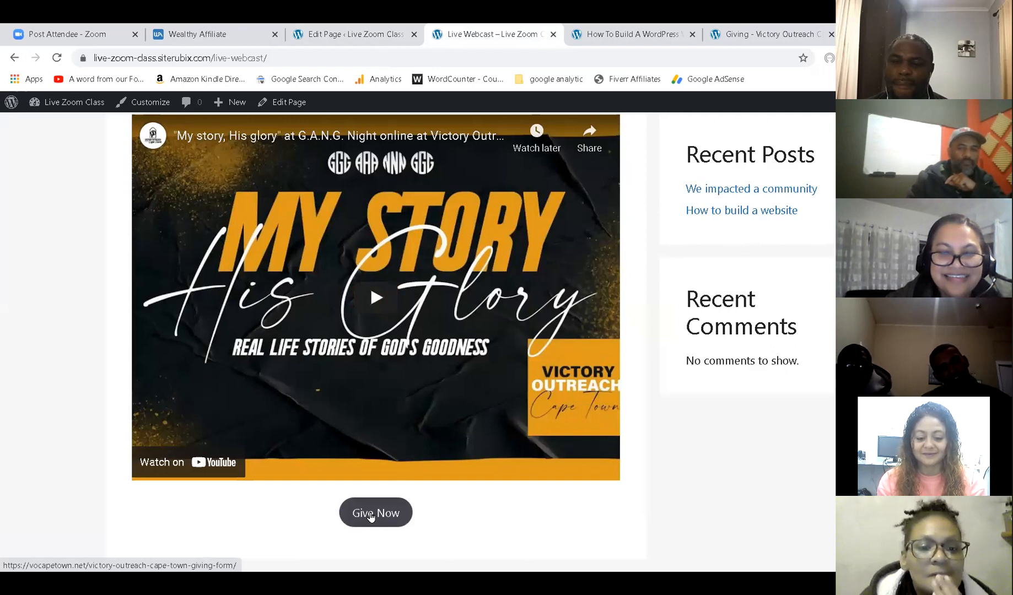
click(370, 513)
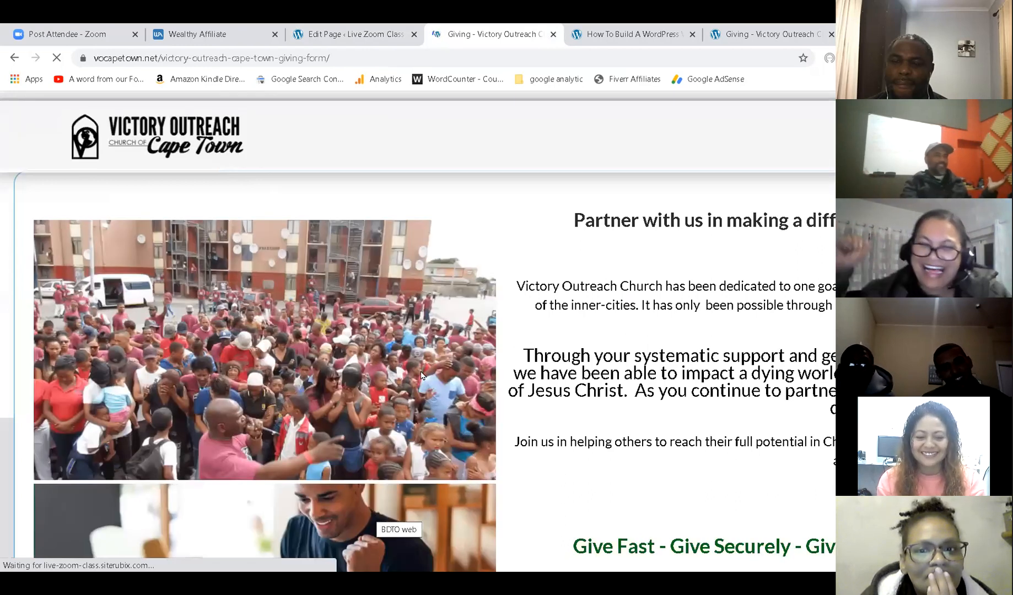
scroll(419, 364, down, 4)
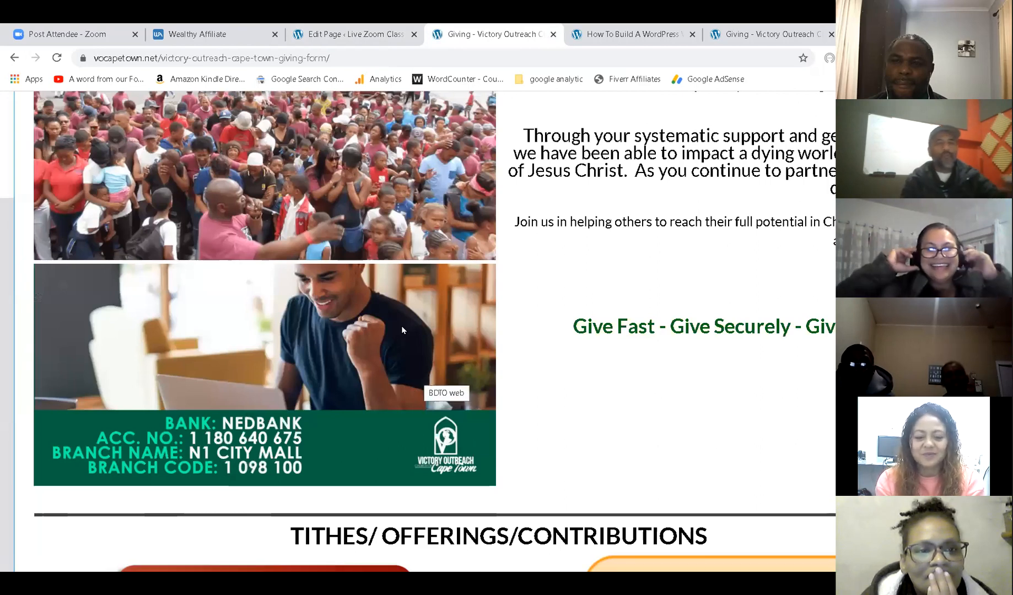
click(386, 34)
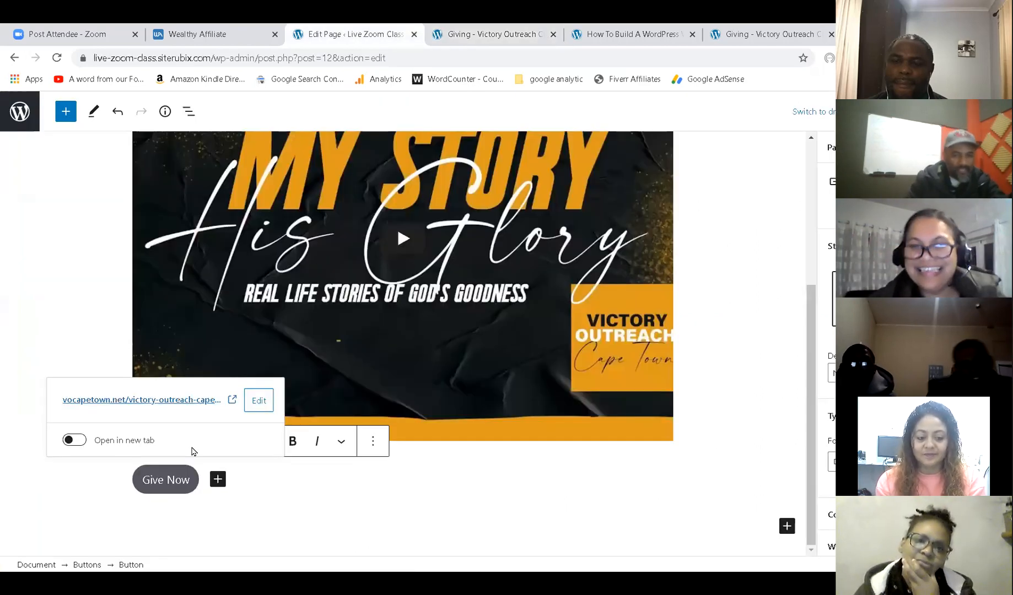
Turn on 'Open in new tab' for the Give Now link and view the live page.
click(82, 446)
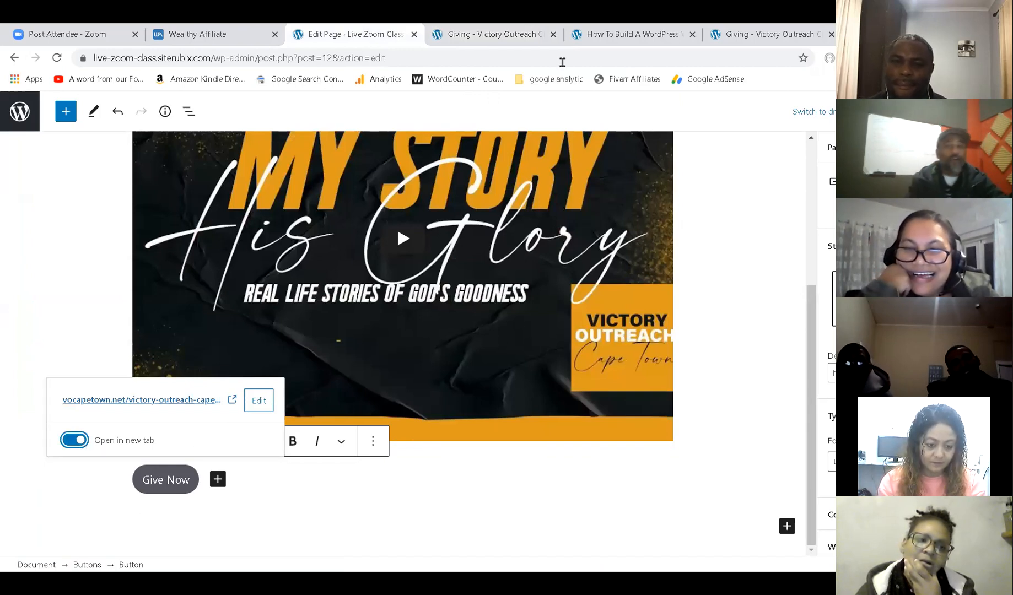
click(467, 31)
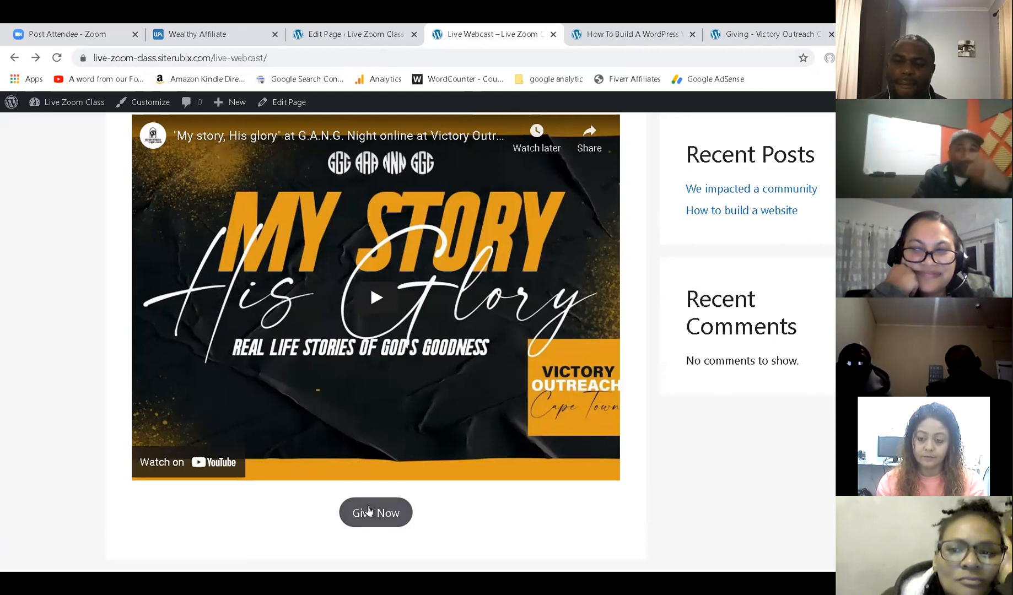
click(346, 32)
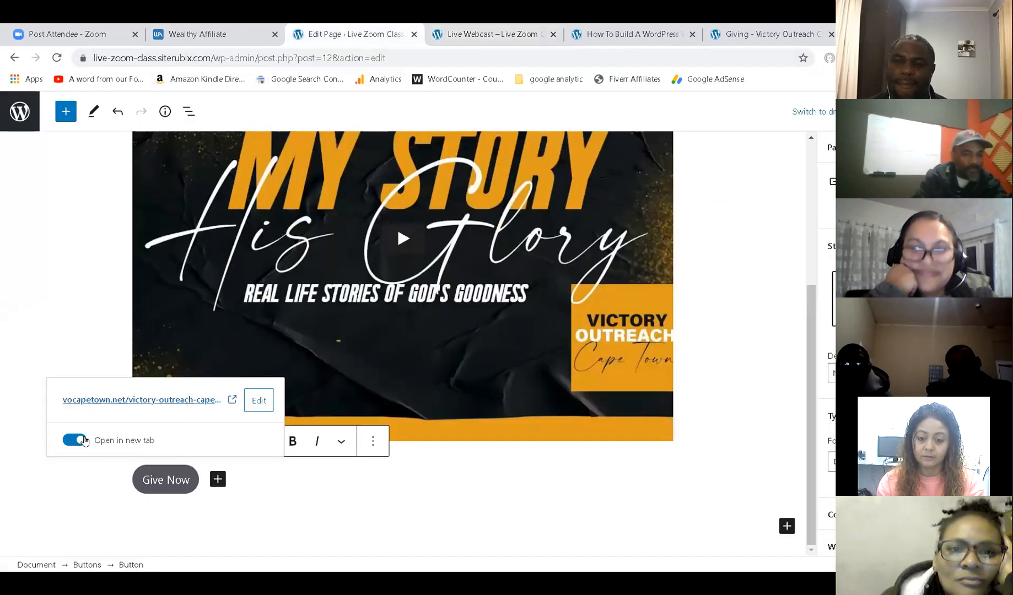
click(448, 31)
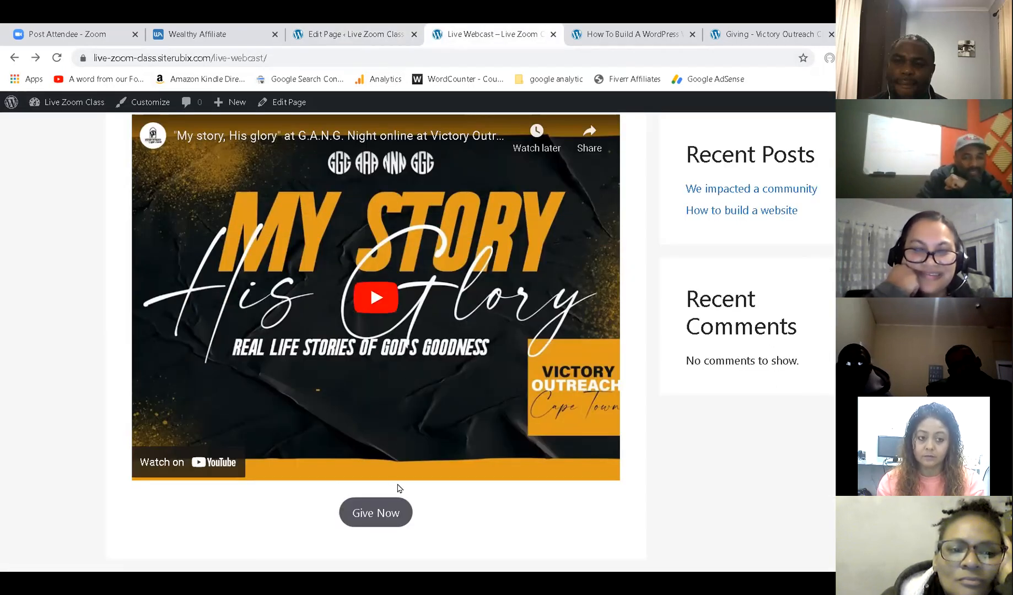
click(397, 514)
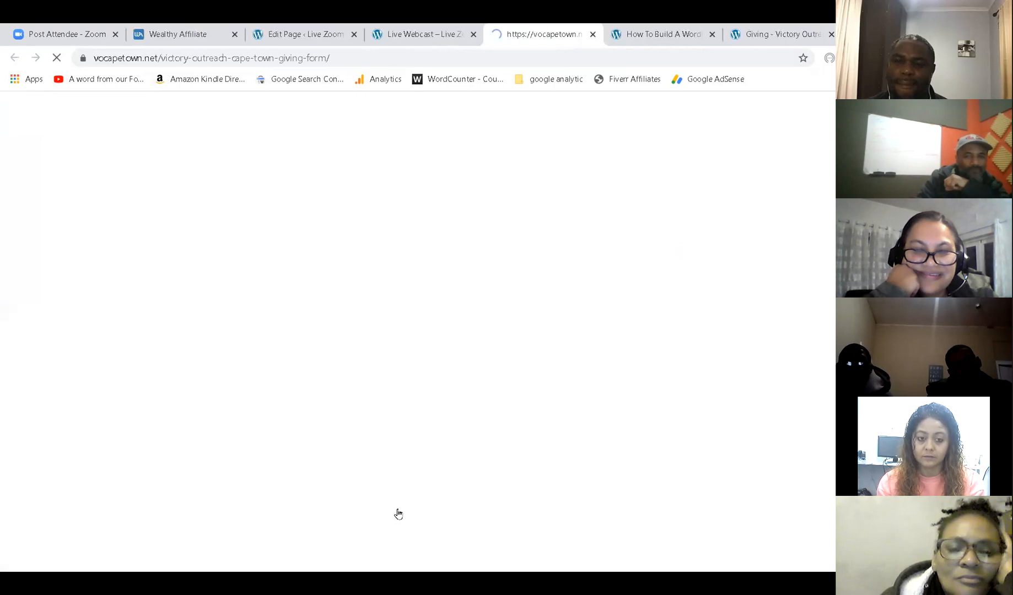
click(409, 33)
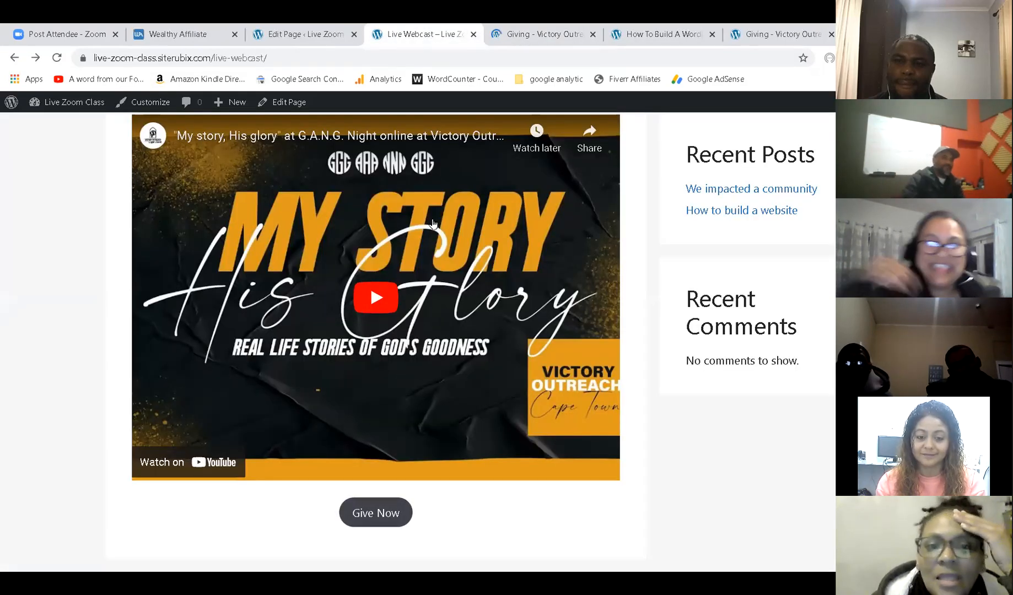
click(540, 41)
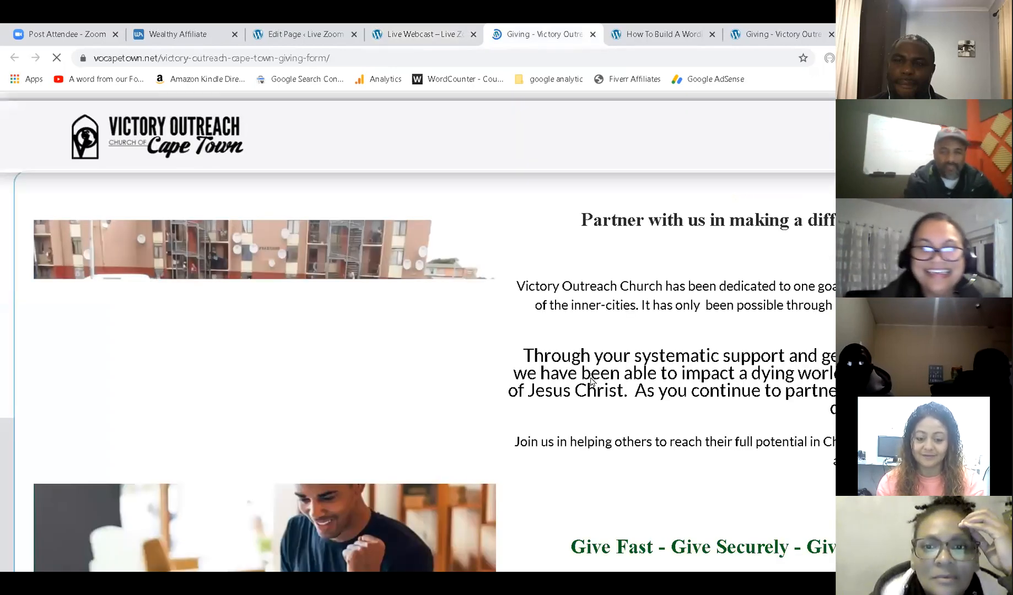
scroll(592, 382, down, 8)
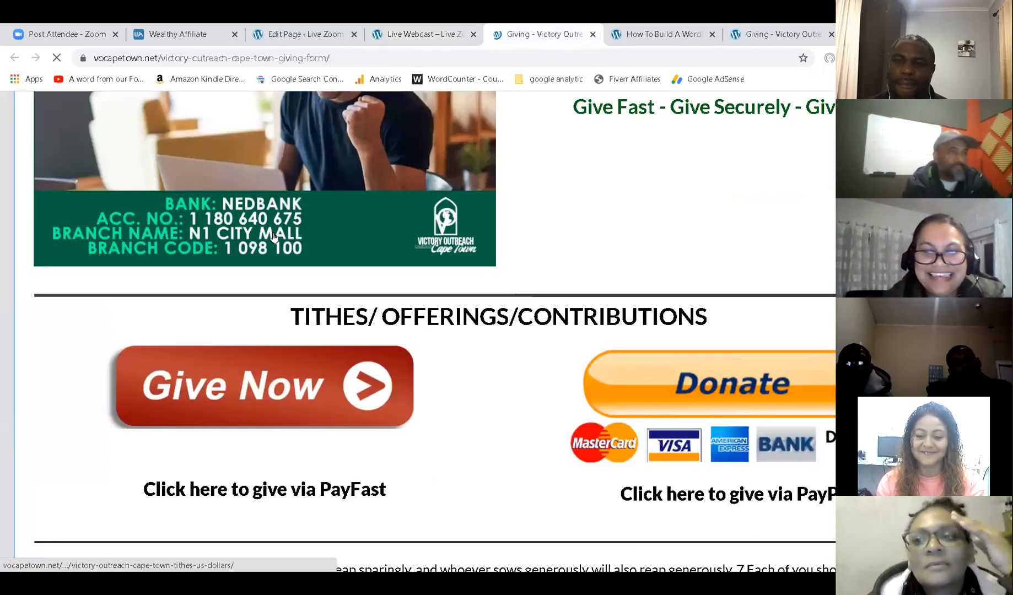
click(660, 389)
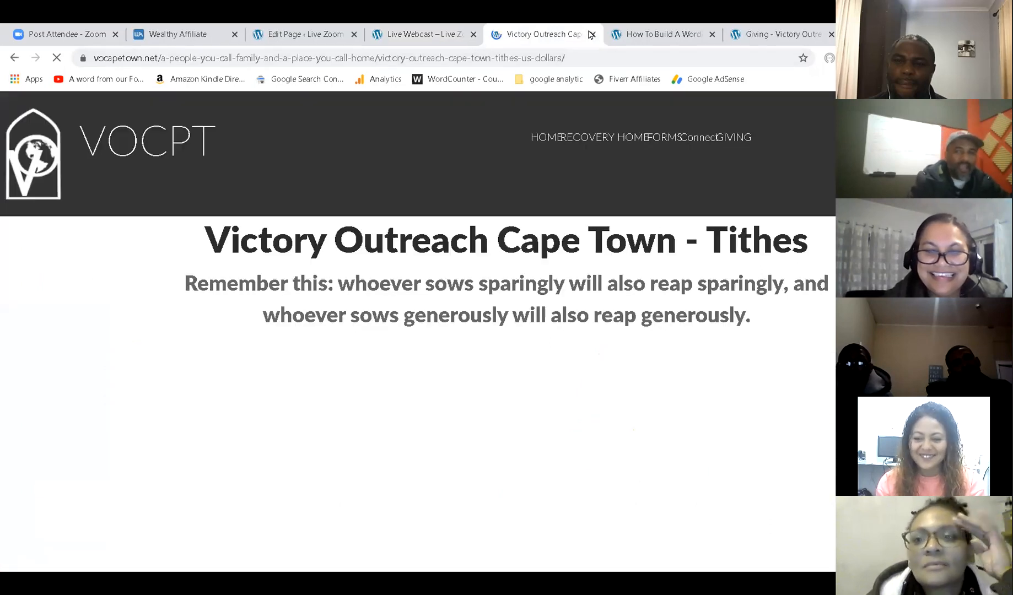
click(592, 35)
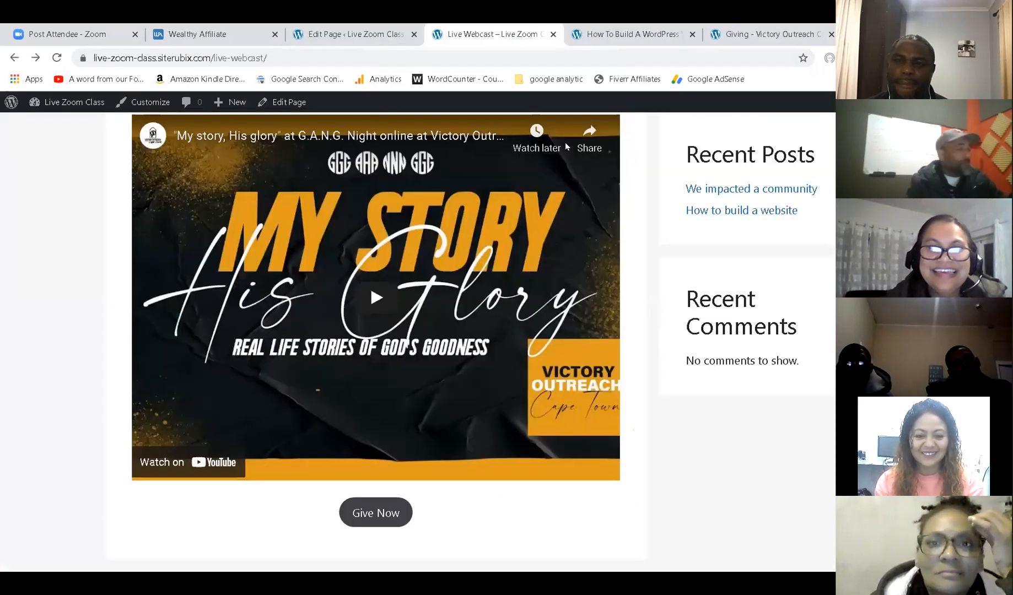
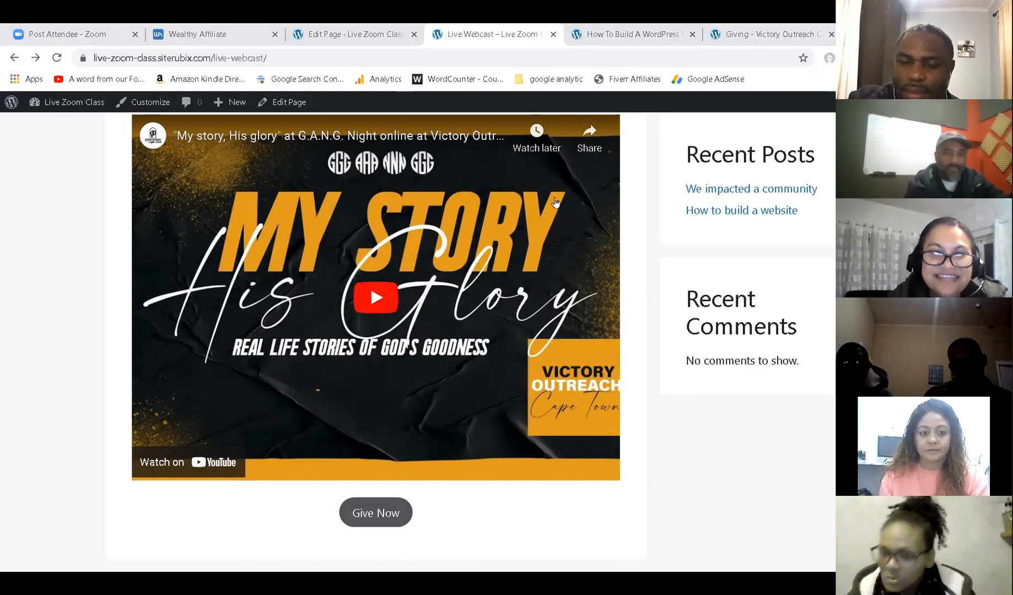
Compare with the webinar site, then browse the live Live Zoom Class home, Blog and Live Webcast pages.
click(608, 35)
scroll(554, 246, up, 2)
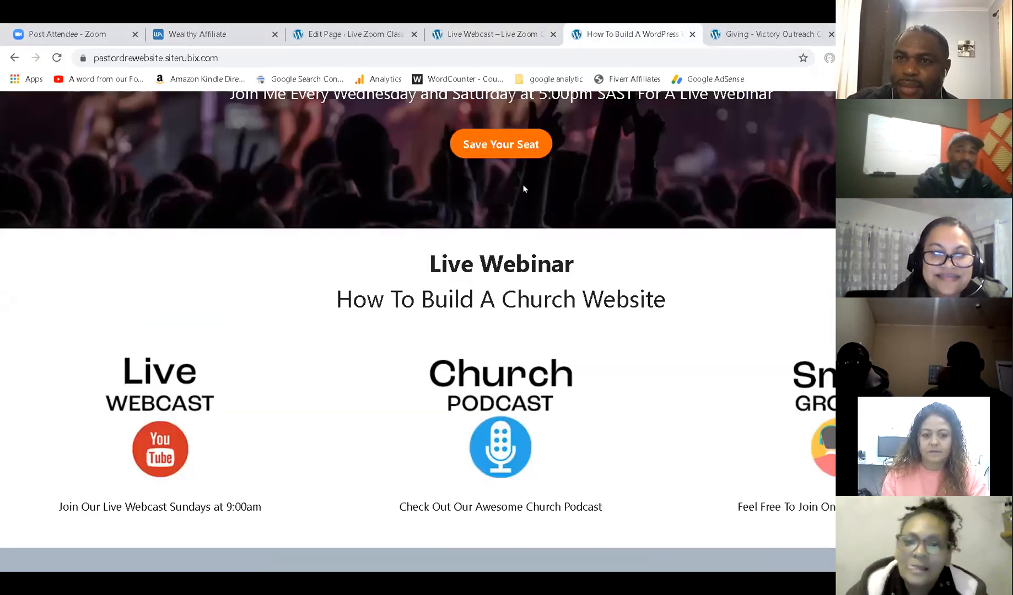
scroll(523, 189, up, 4)
click(475, 32)
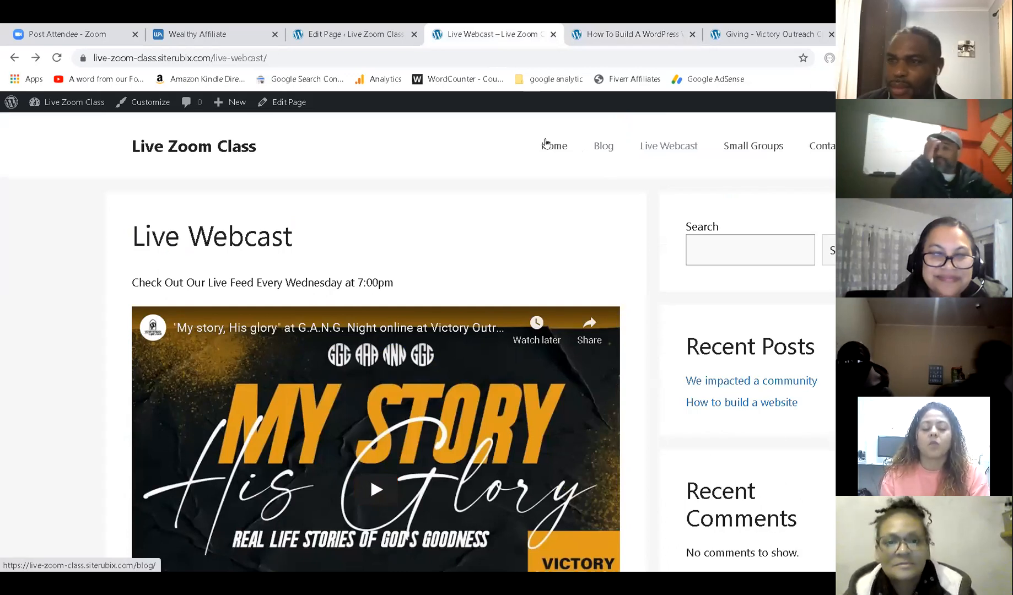
click(545, 144)
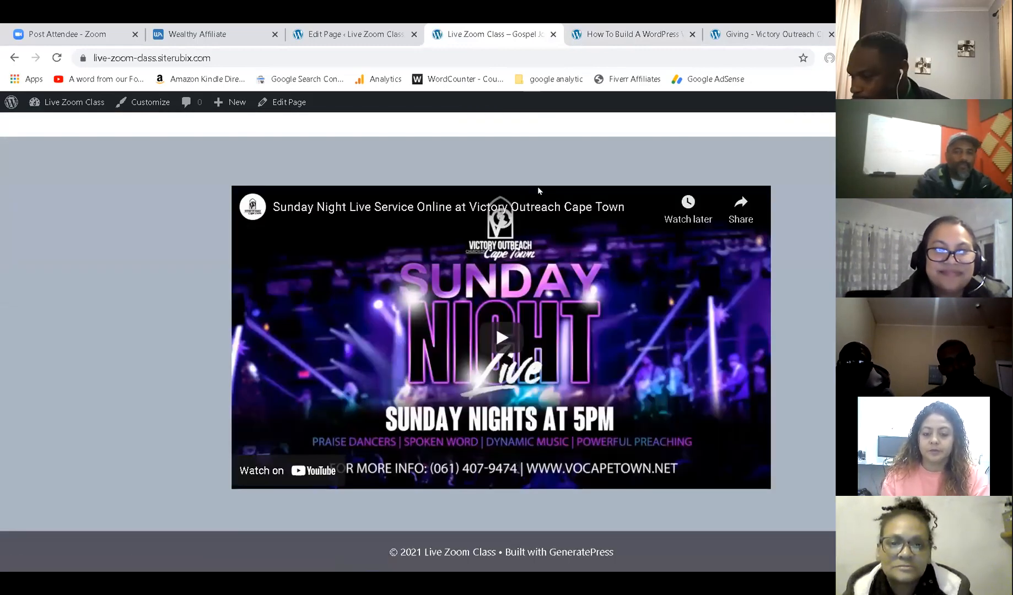
scroll(539, 191, up, 6)
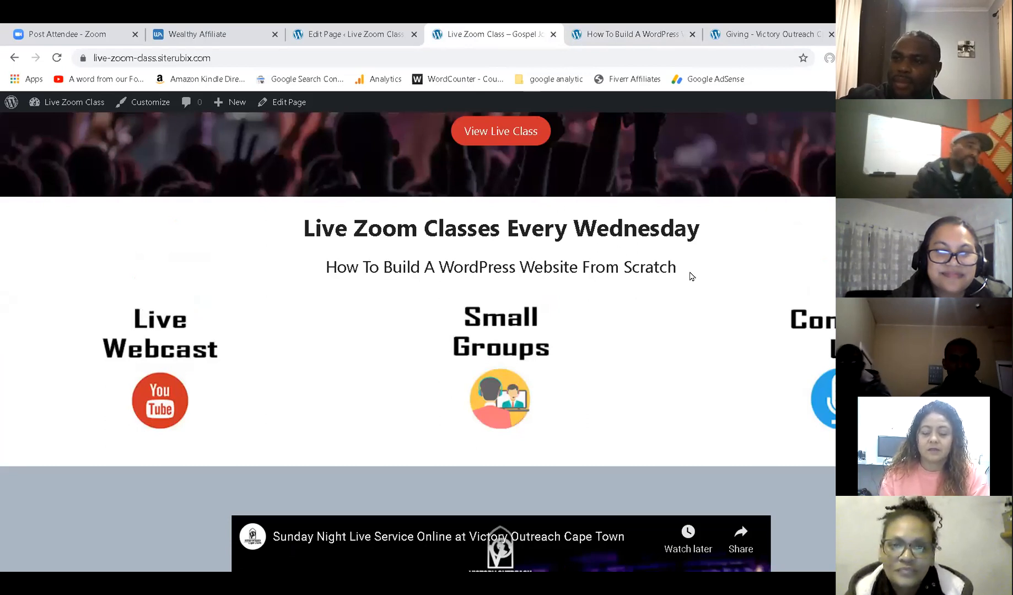
scroll(690, 275, up, 5)
click(608, 158)
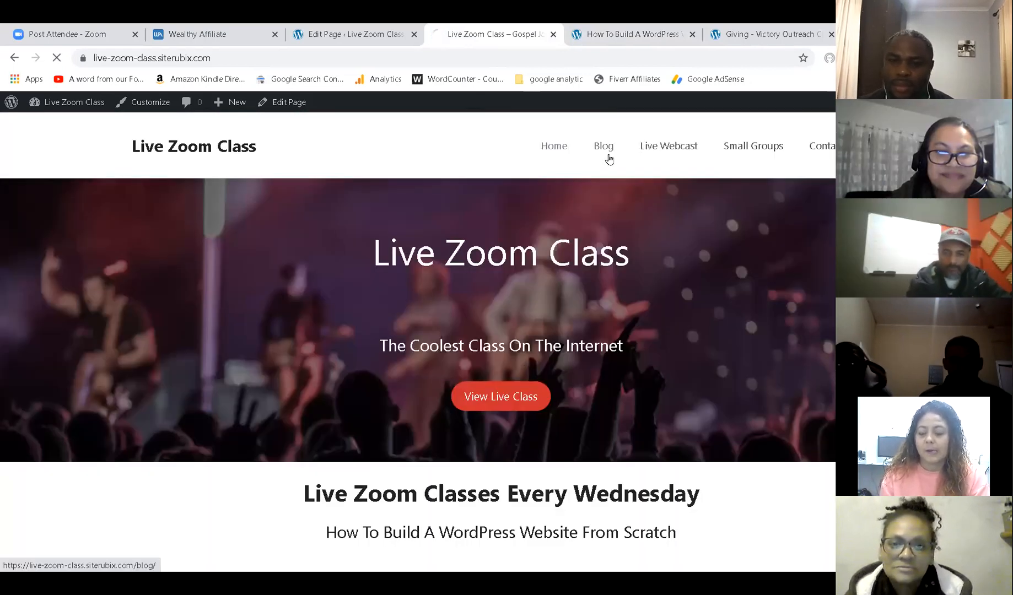
scroll(518, 296, down, 2)
scroll(520, 301, up, 2)
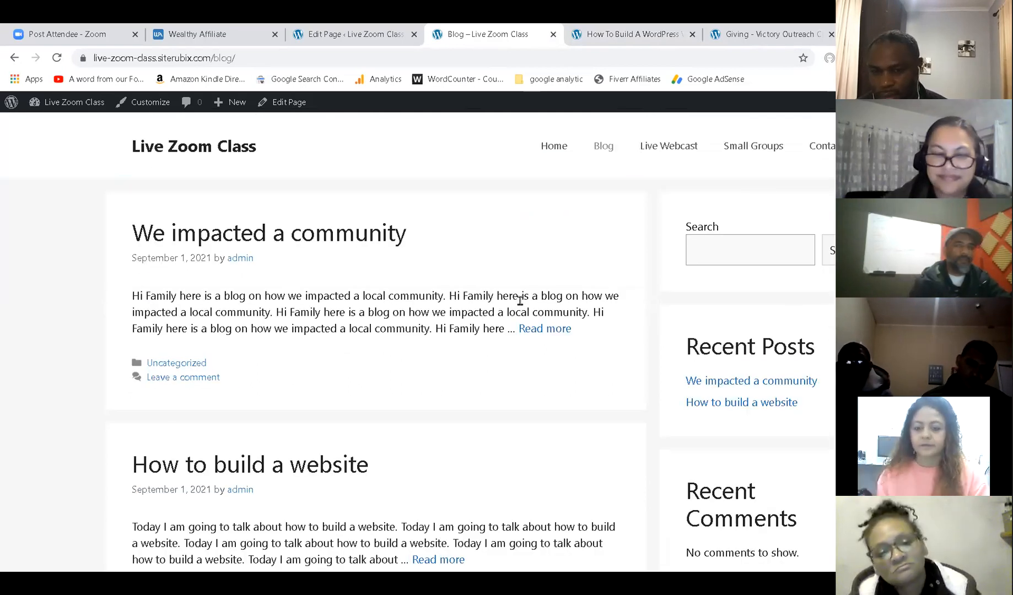
click(658, 142)
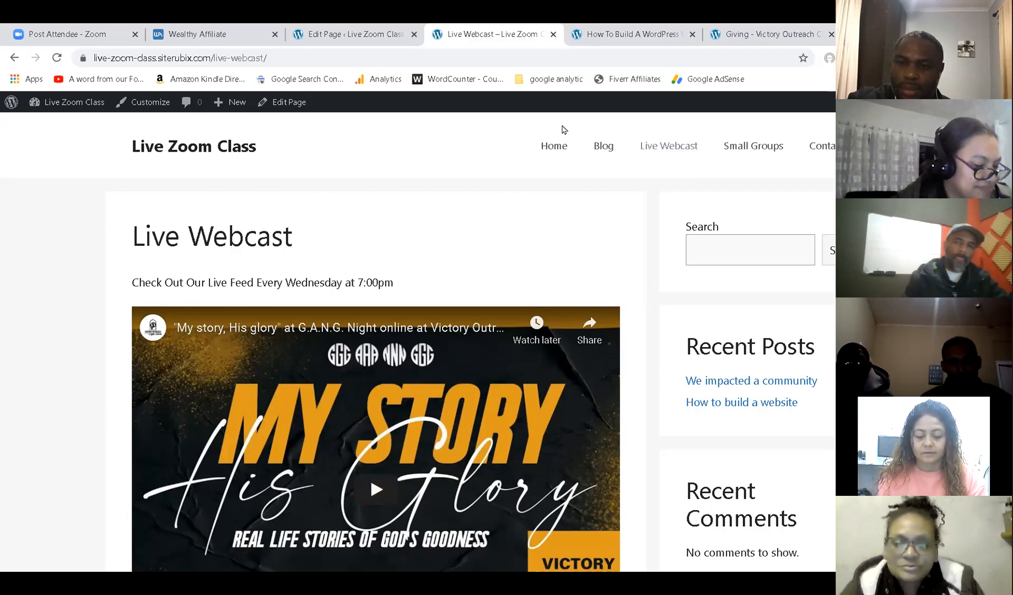
Open the Small Groups page in the WordPress editor from the All Pages list.
click(314, 33)
click(20, 112)
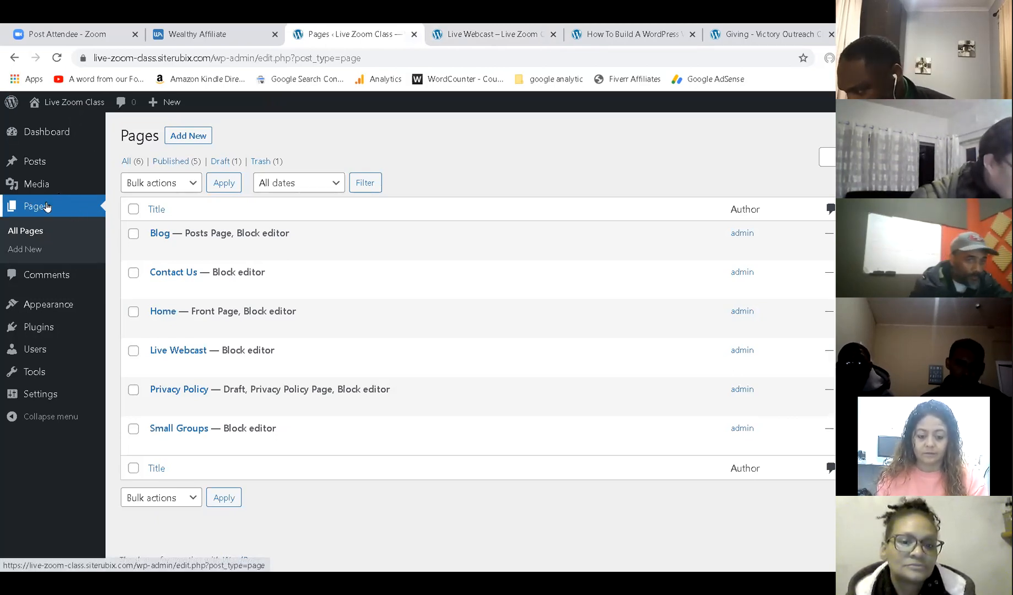
click(162, 446)
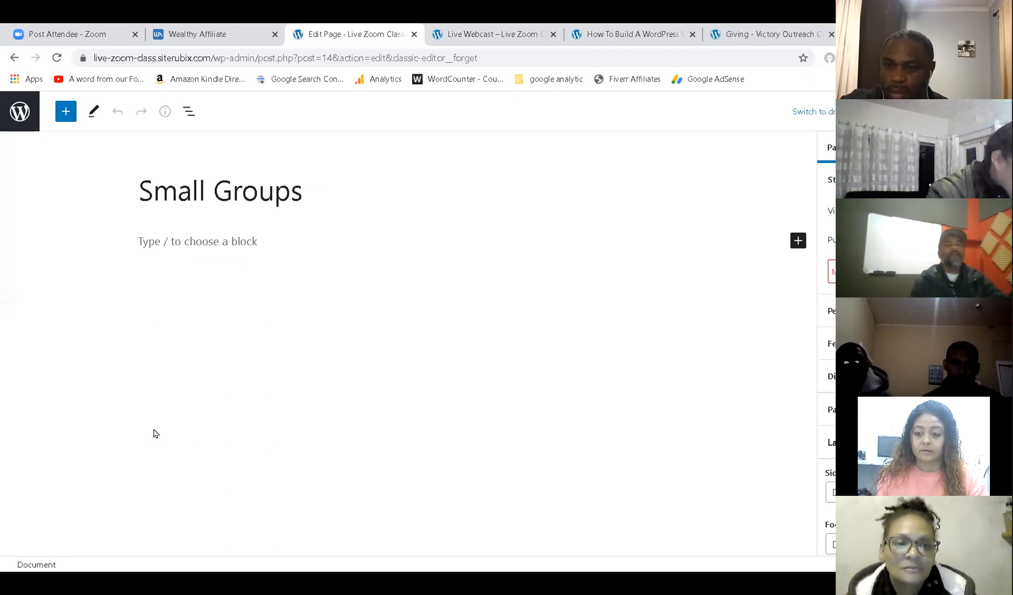
Insert a 33/33/33 Columns block and start a paragraph in the first column.
click(247, 240)
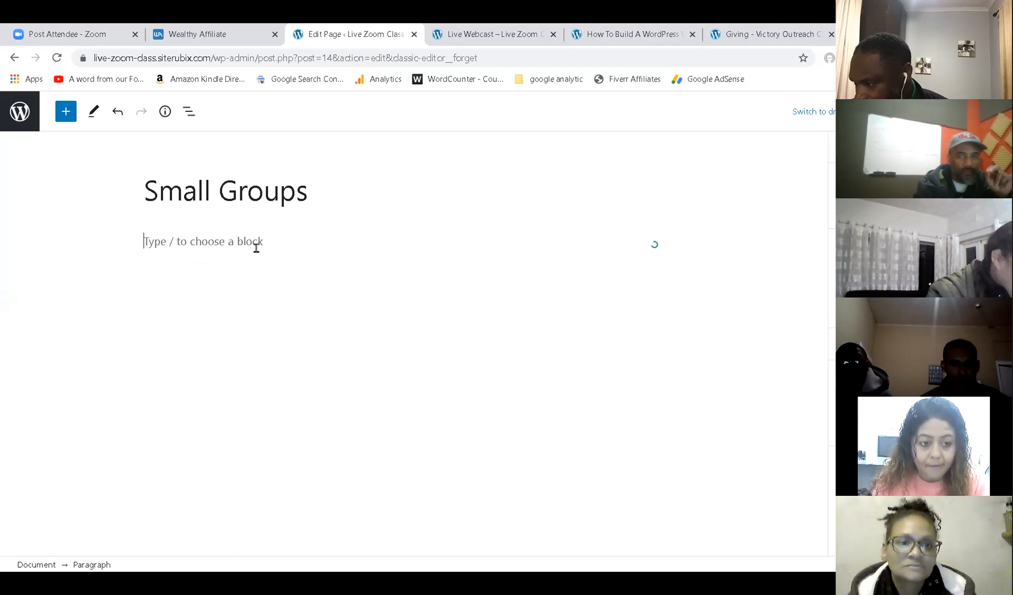
click(672, 241)
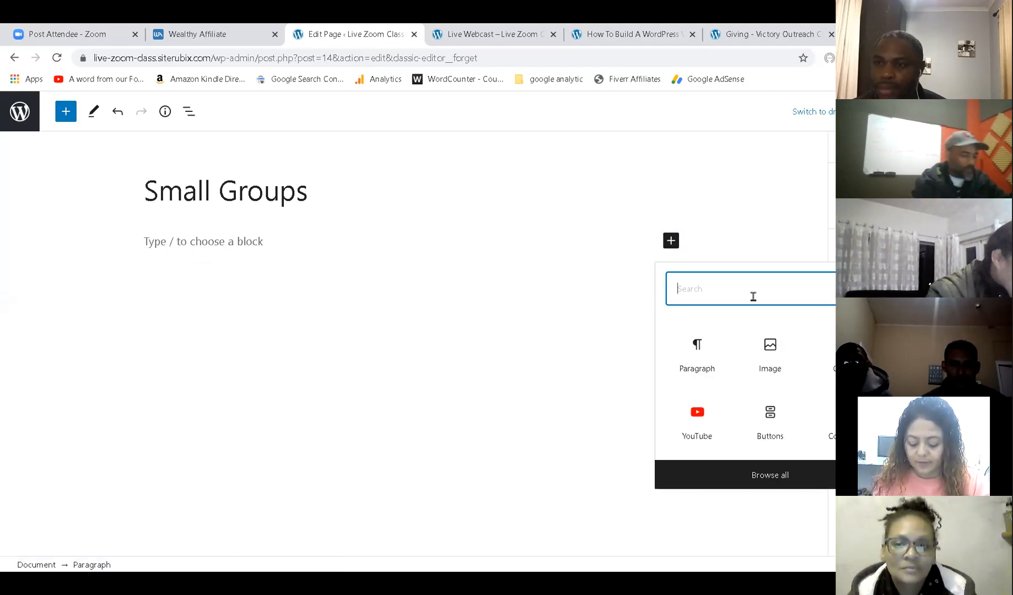
text(columns)
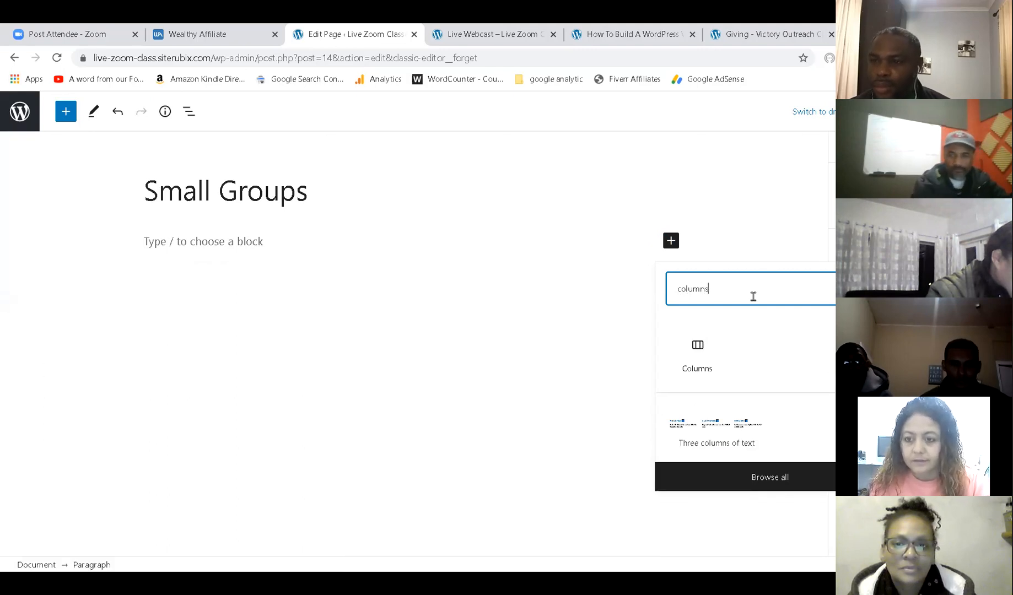
click(714, 348)
click(429, 332)
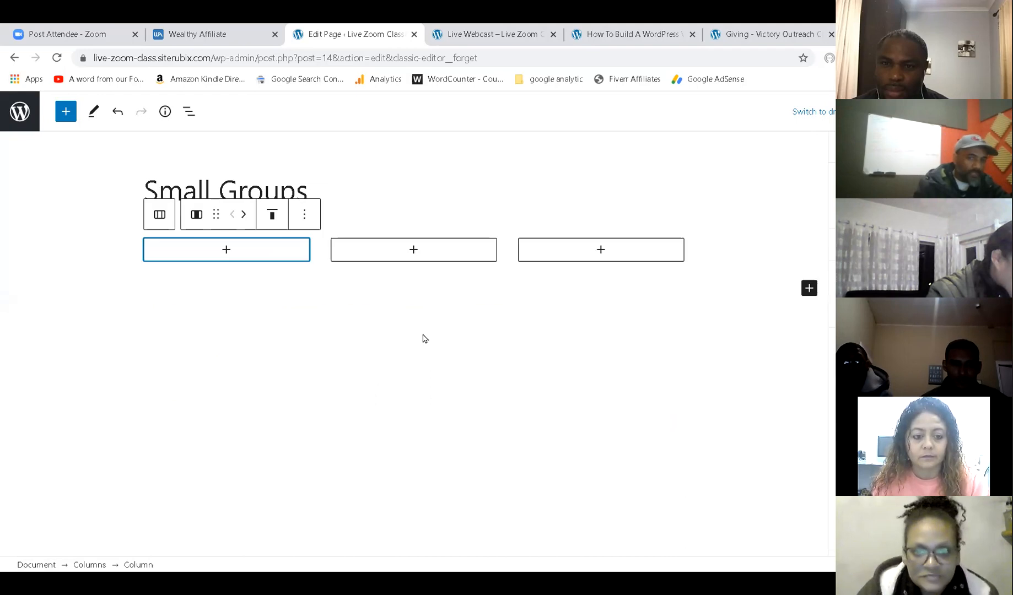
click(226, 251)
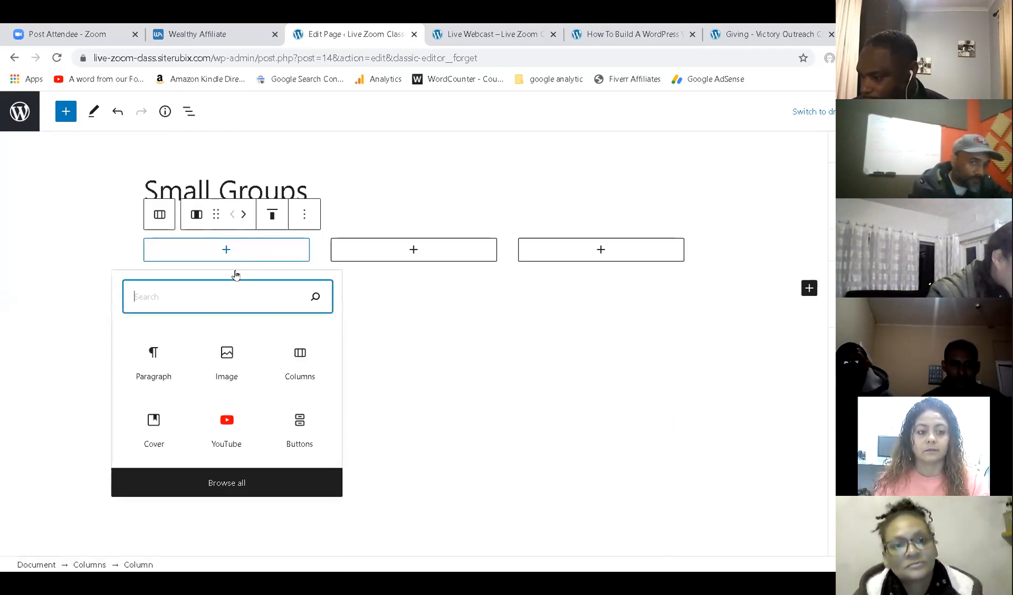
click(154, 356)
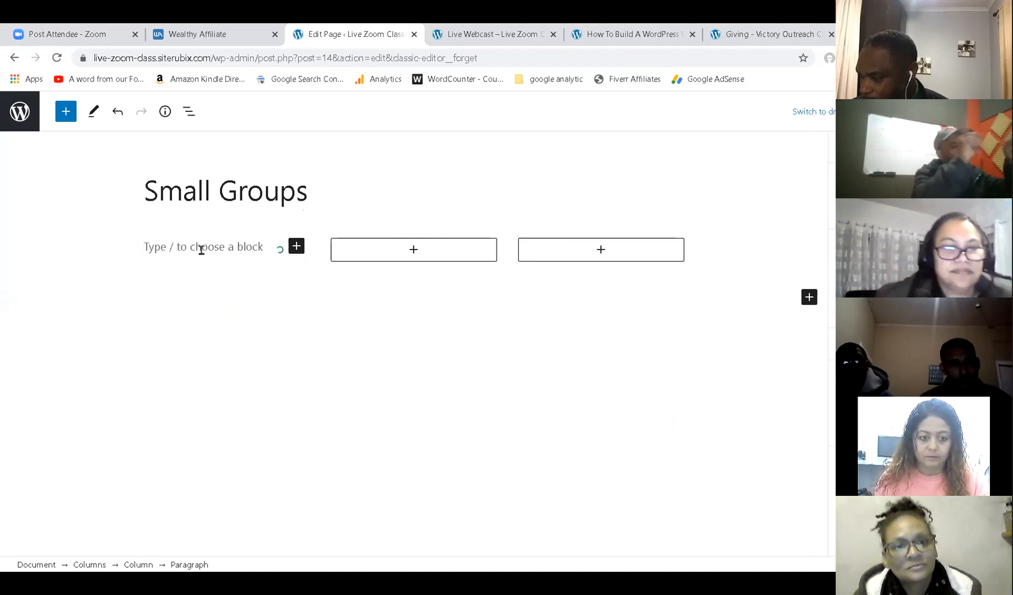
Write the On Fire Group name with its When (Wednesdays) and Where lines in the first column.
text(The on)
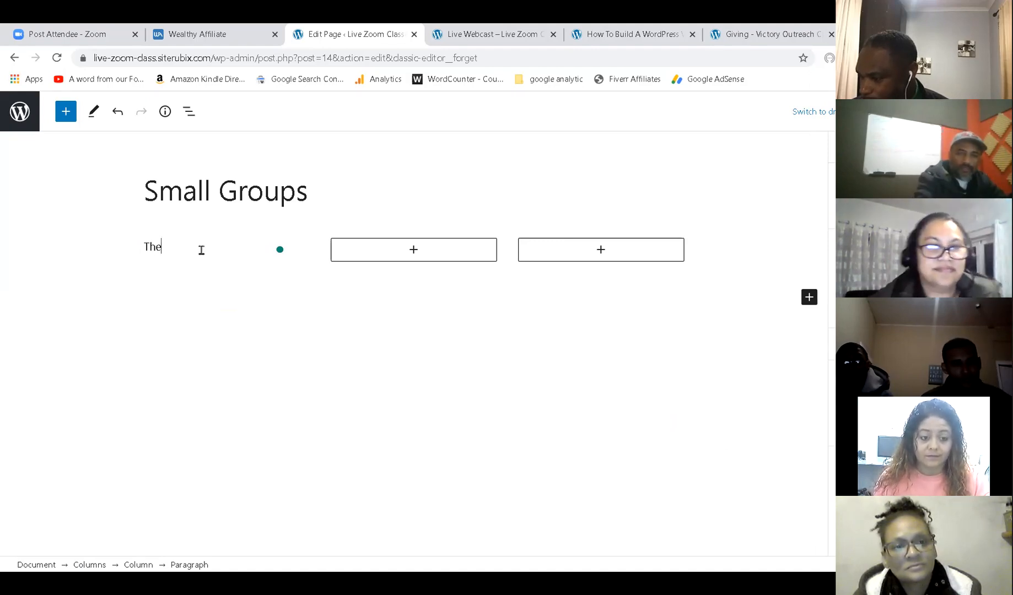
key(BackSpace)
key(BackSpace)
text(On)
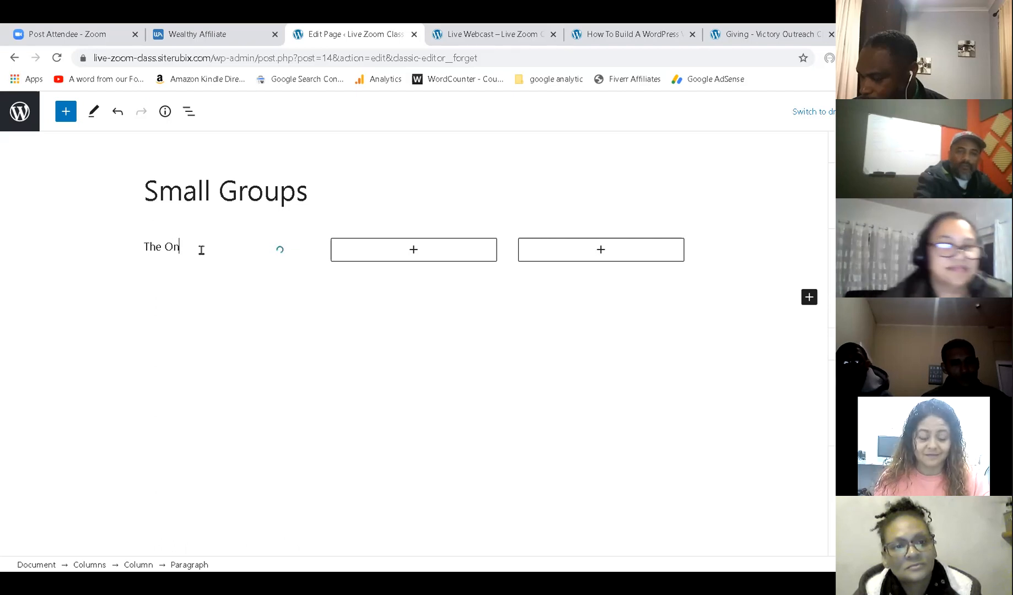
text( Fire Group)
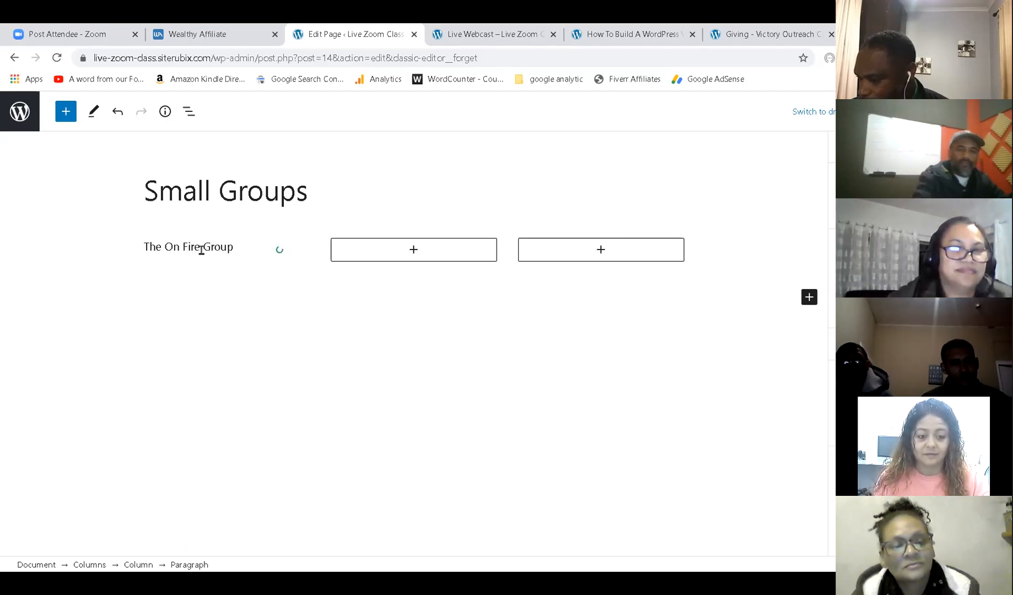
key(Return)
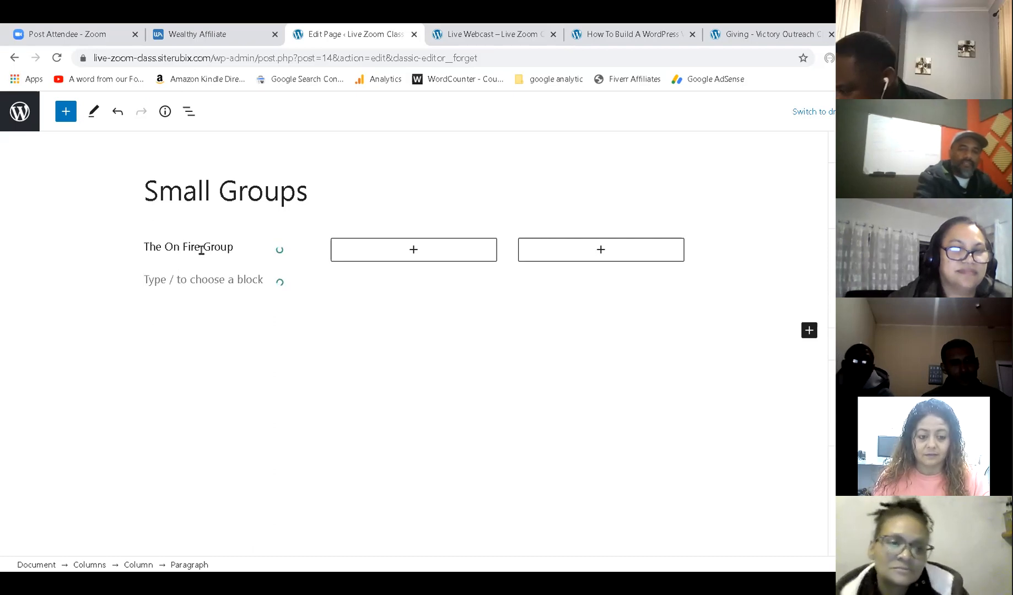
text(When: )
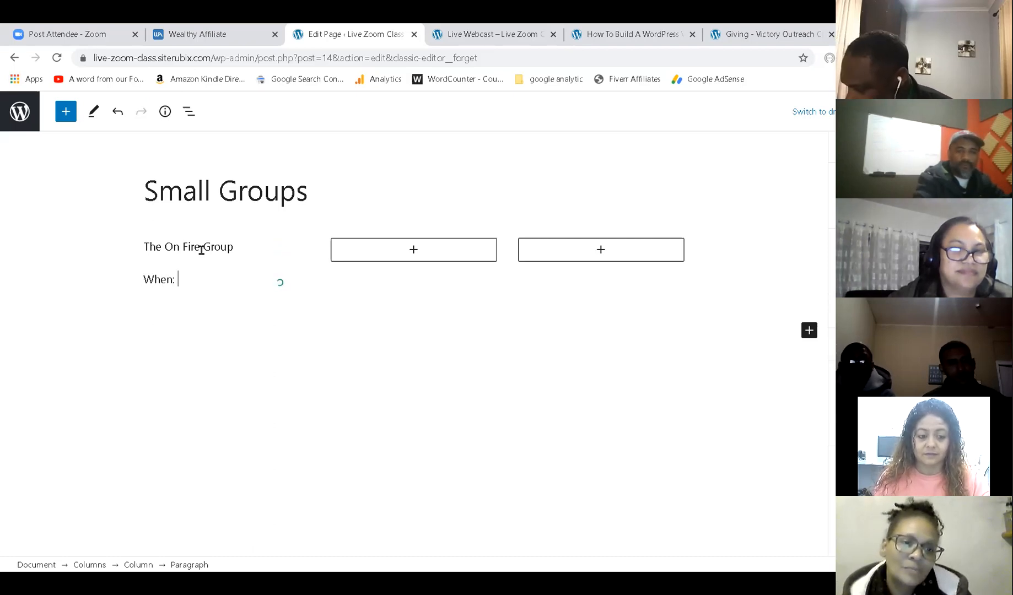
text(Wednes)
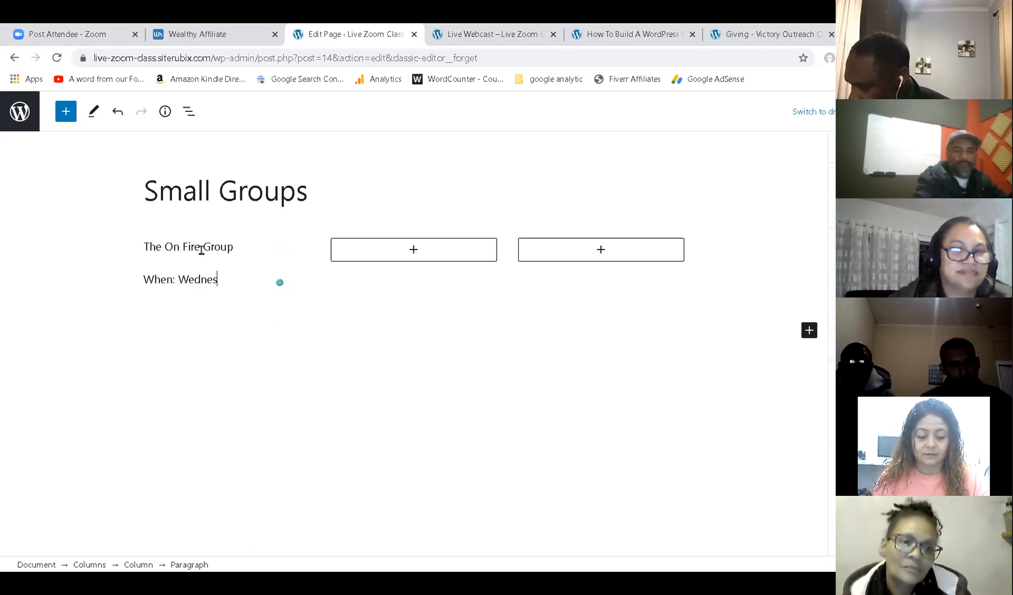
text(da)
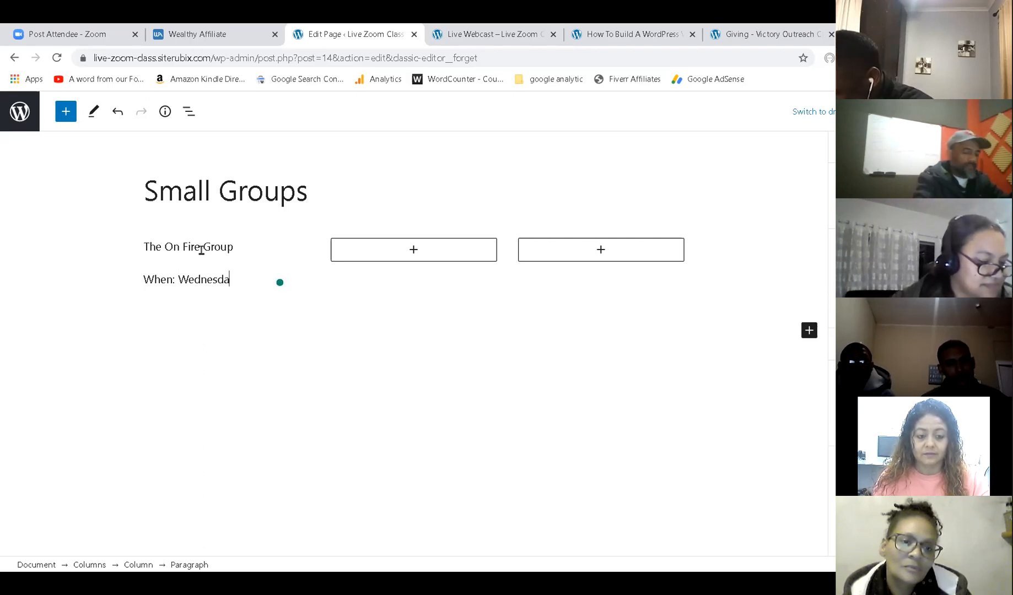
text(ts at 7:00p)
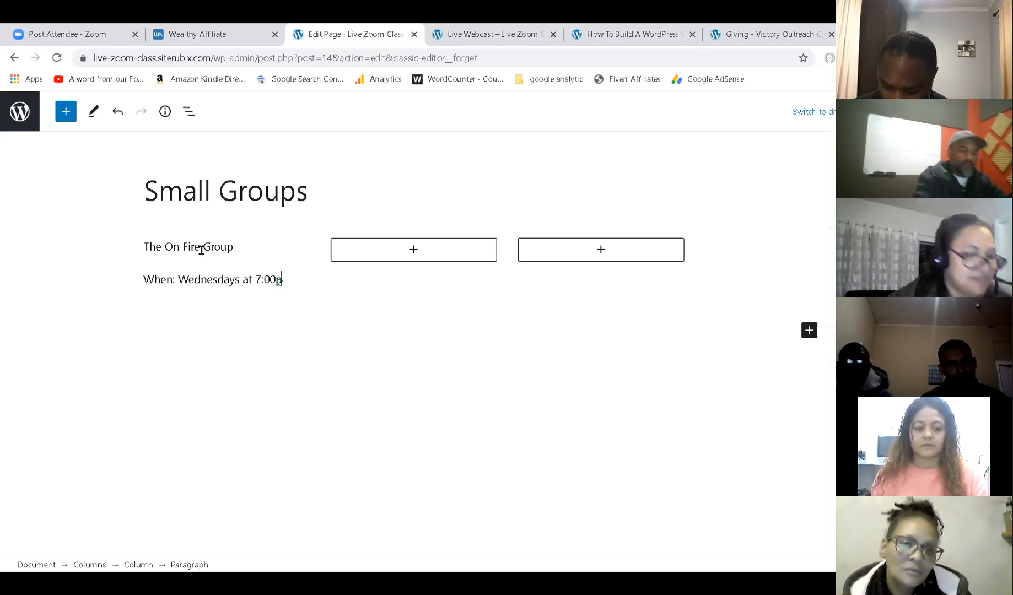
key(Return)
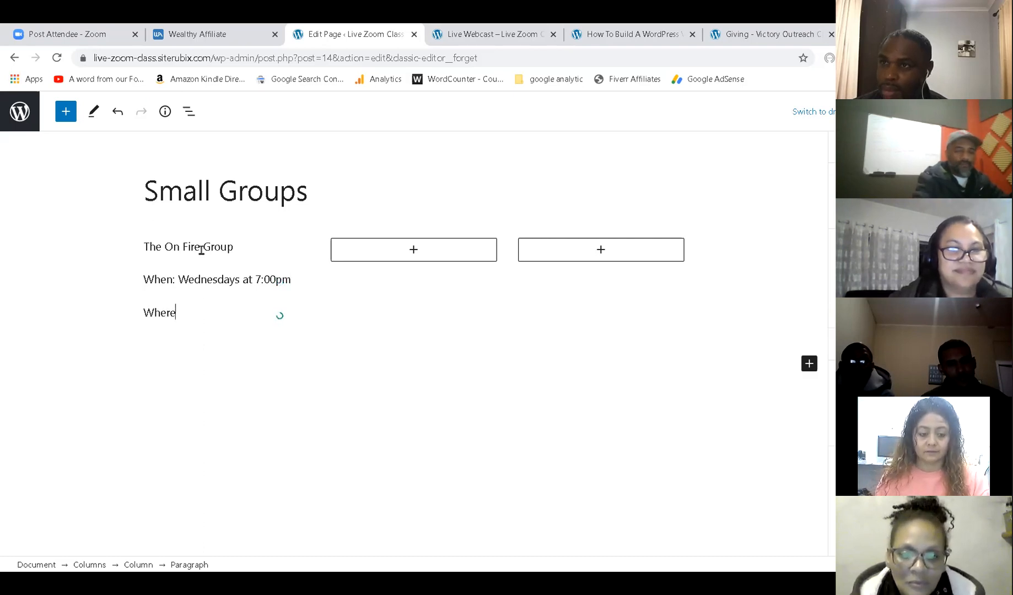
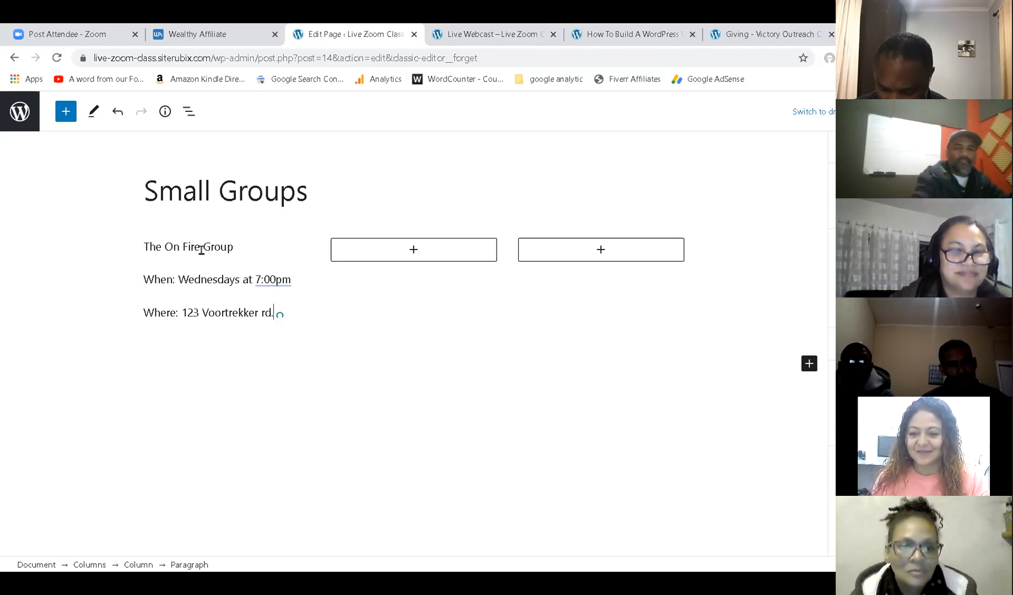
Add a 'For More Info.' line with the contact number and save the page.
key(Return)
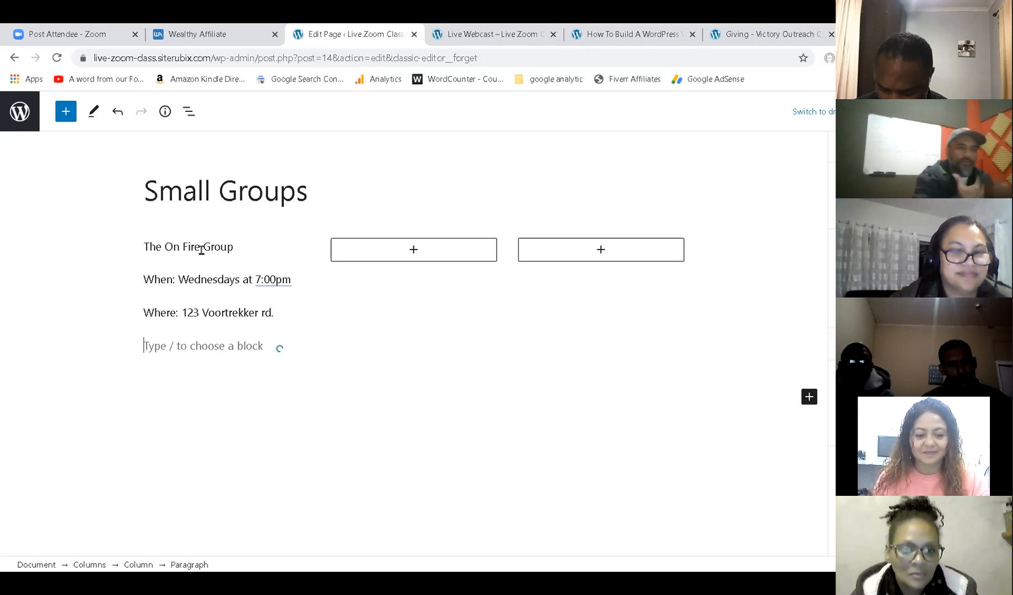
text(F)
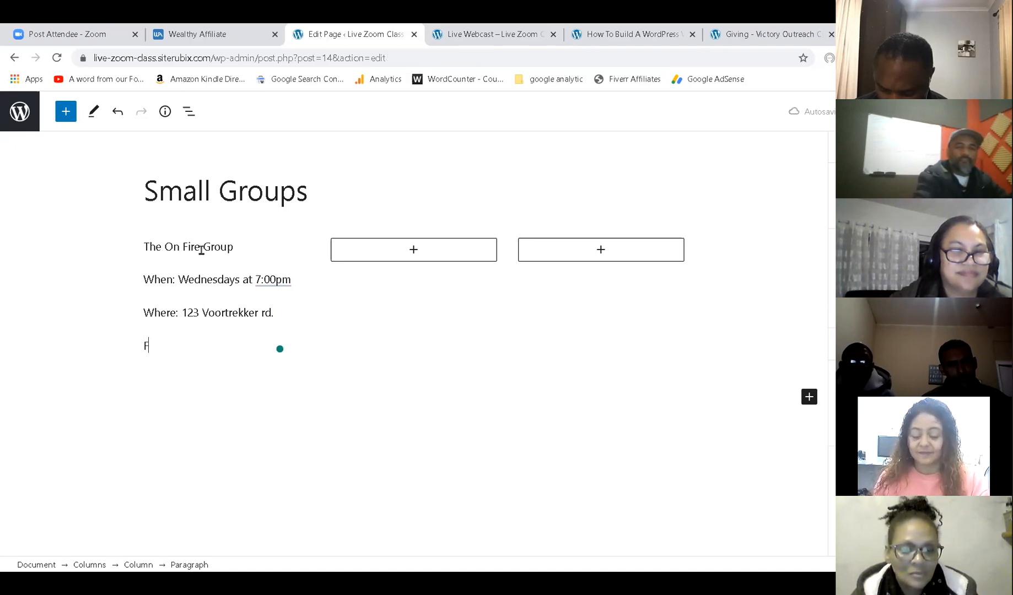
text(or M)
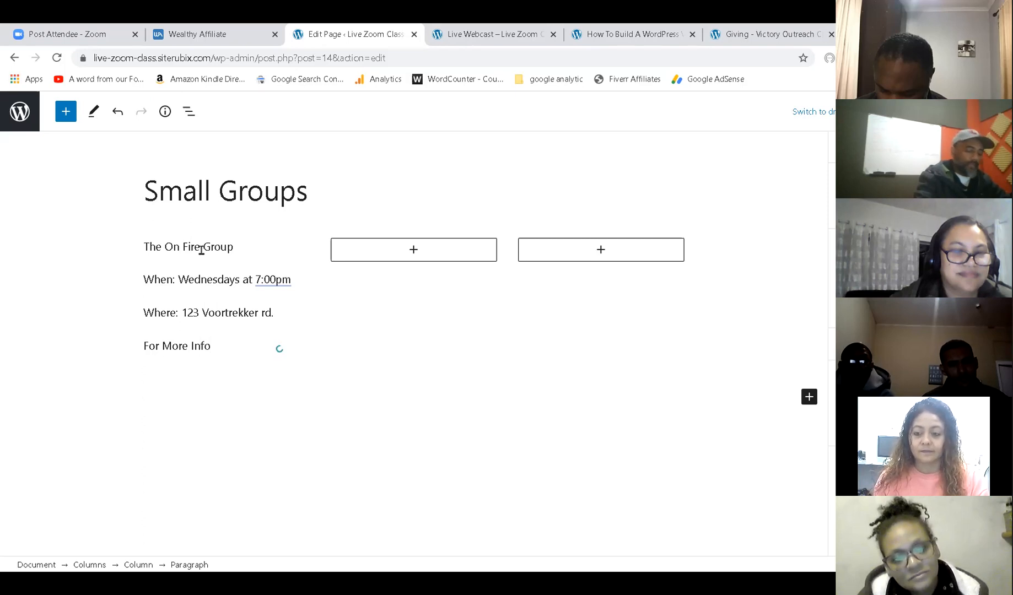
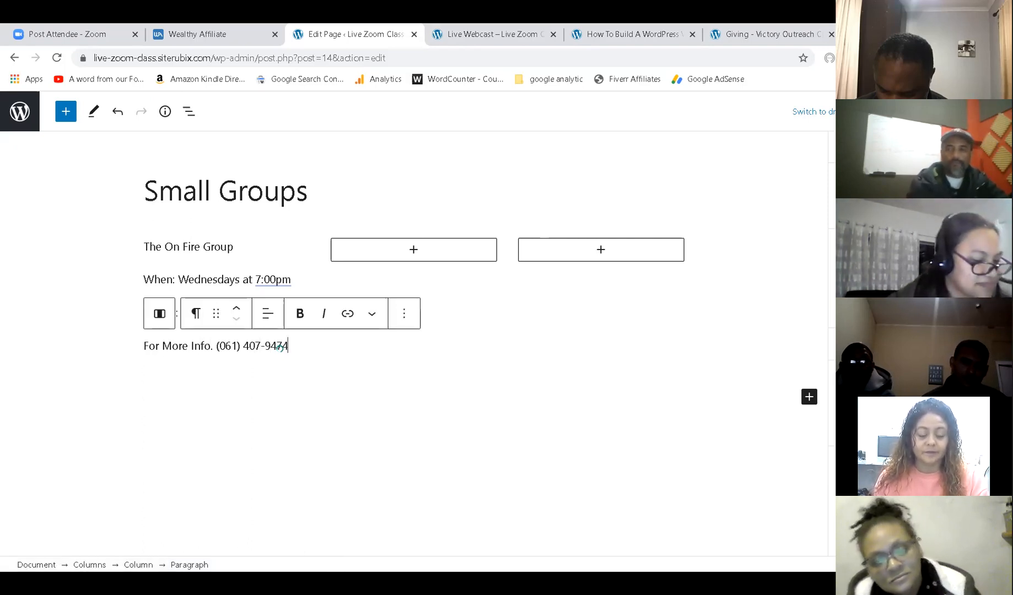
key(ctrl+s)
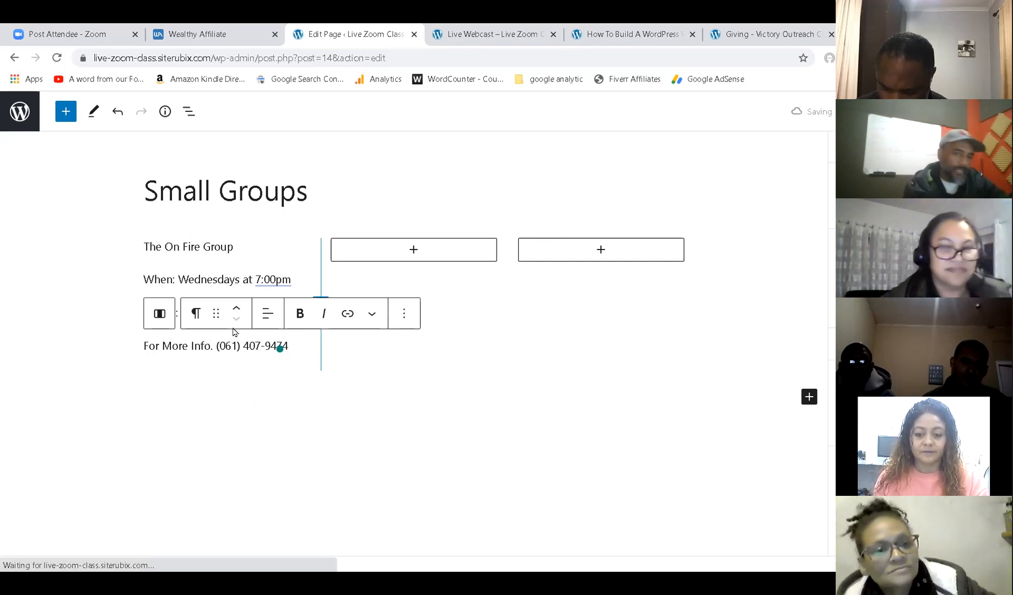
Add 'Marriage and Ministry' and 'When: Tuesdays at 6:30pm' to the second column.
click(426, 255)
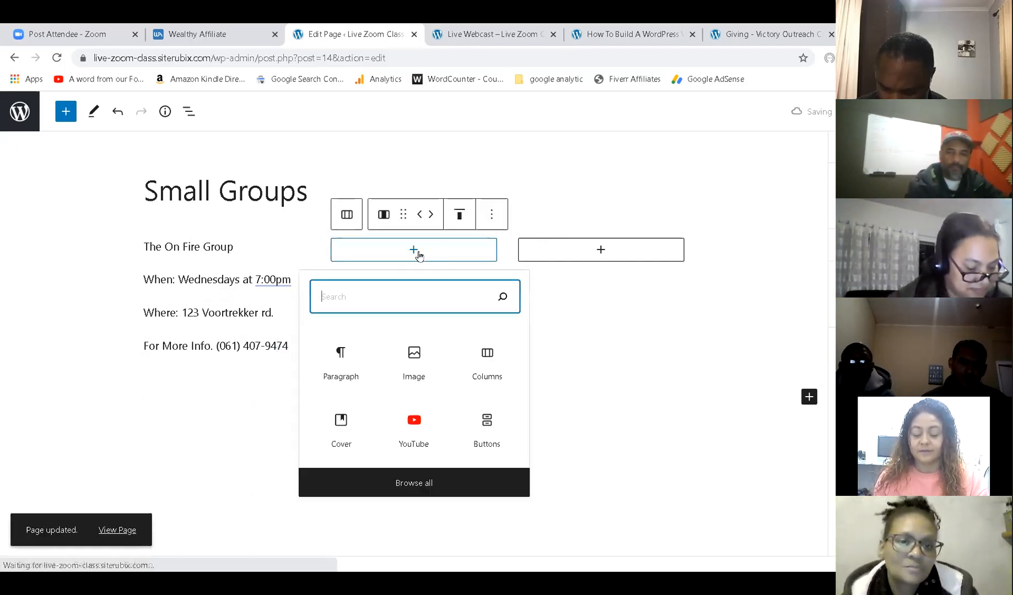
click(350, 368)
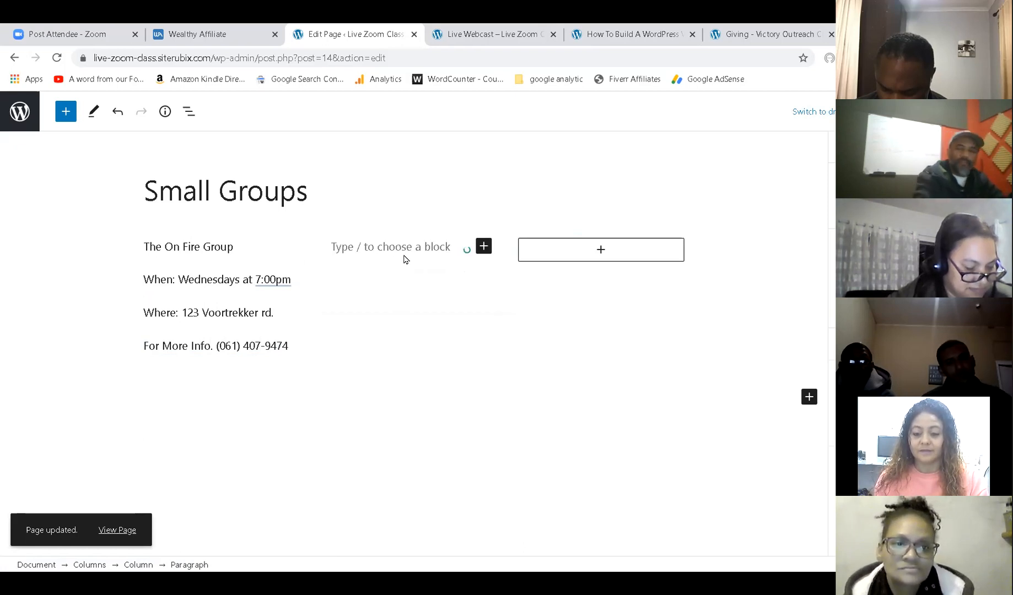
text(Marriage a)
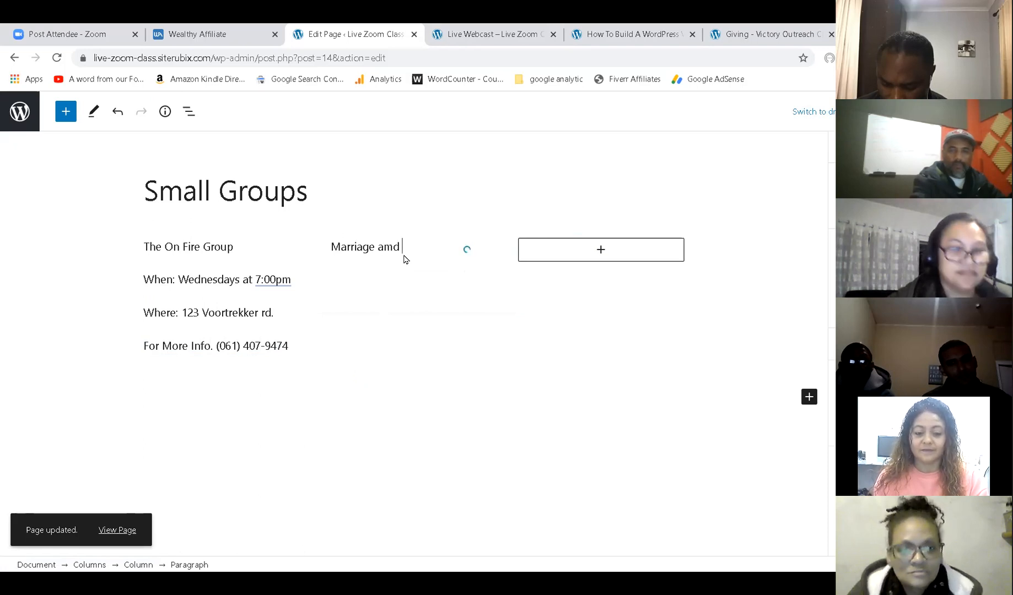
text(nd Ministry)
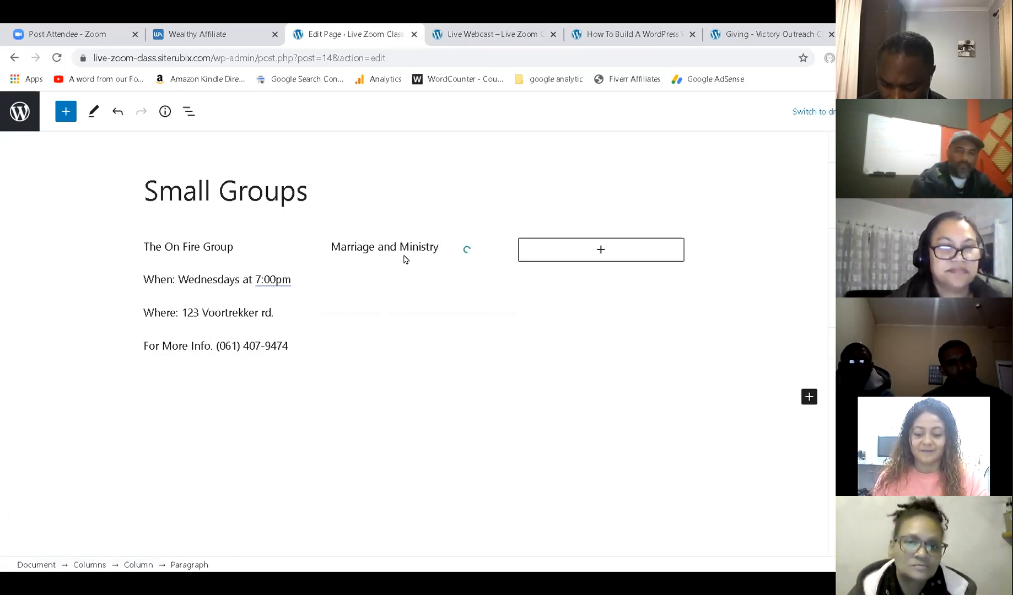
click(375, 285)
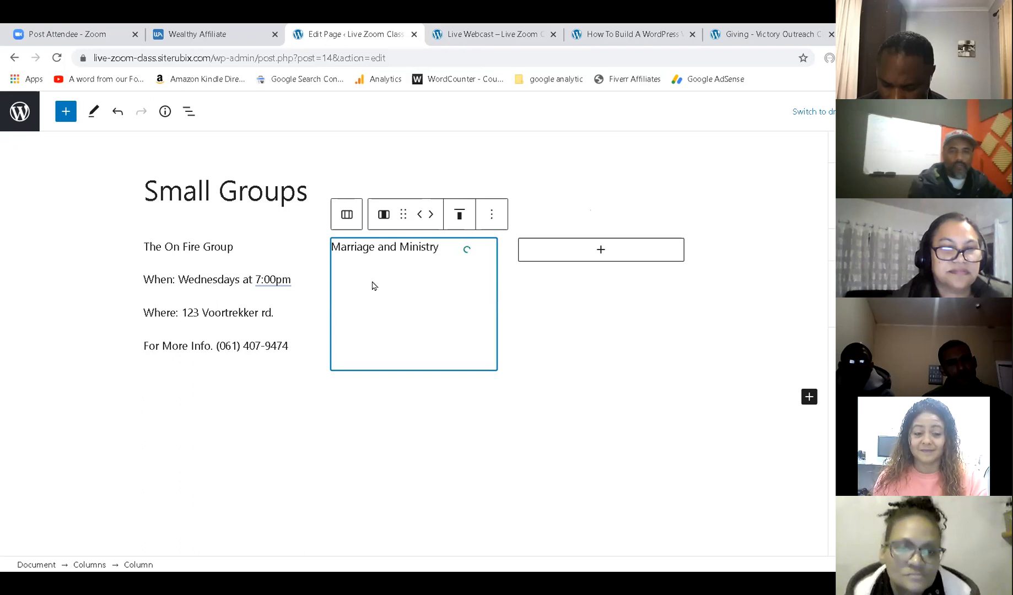
click(431, 253)
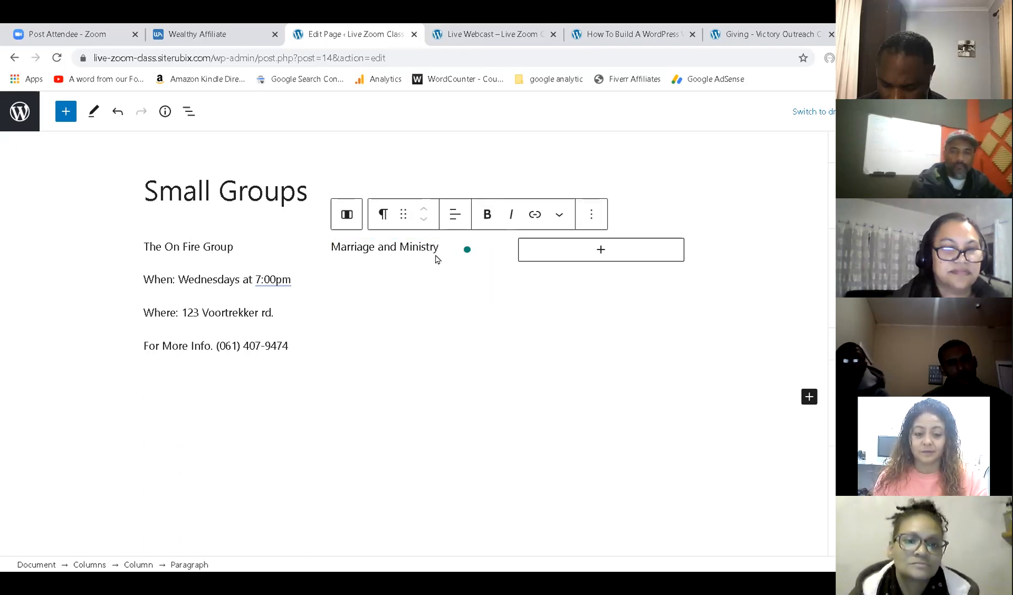
key(Return)
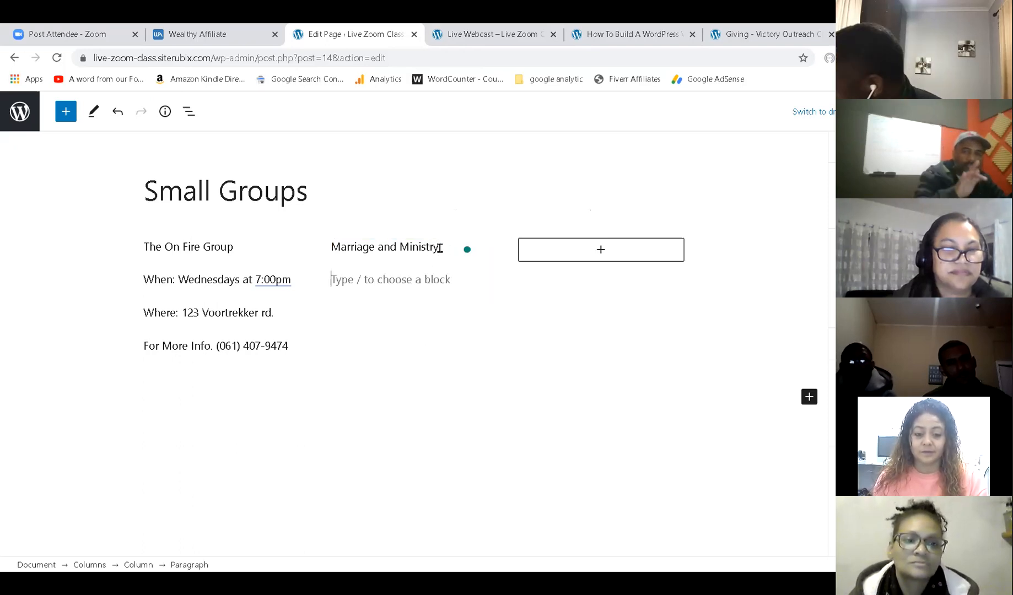
text(T)
key(BackSpace)
text(When: Tu)
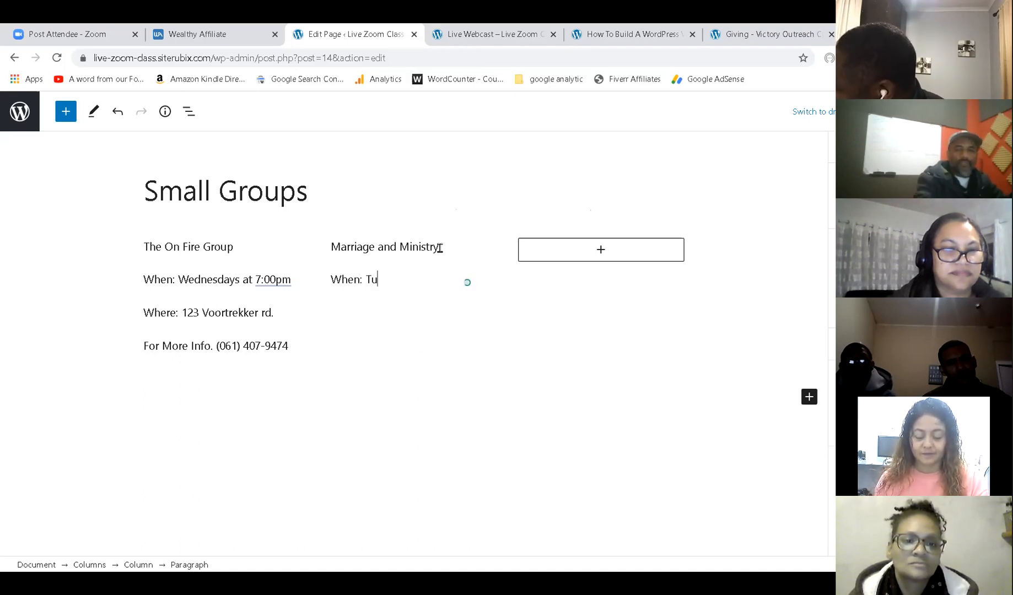
text(esdays a)
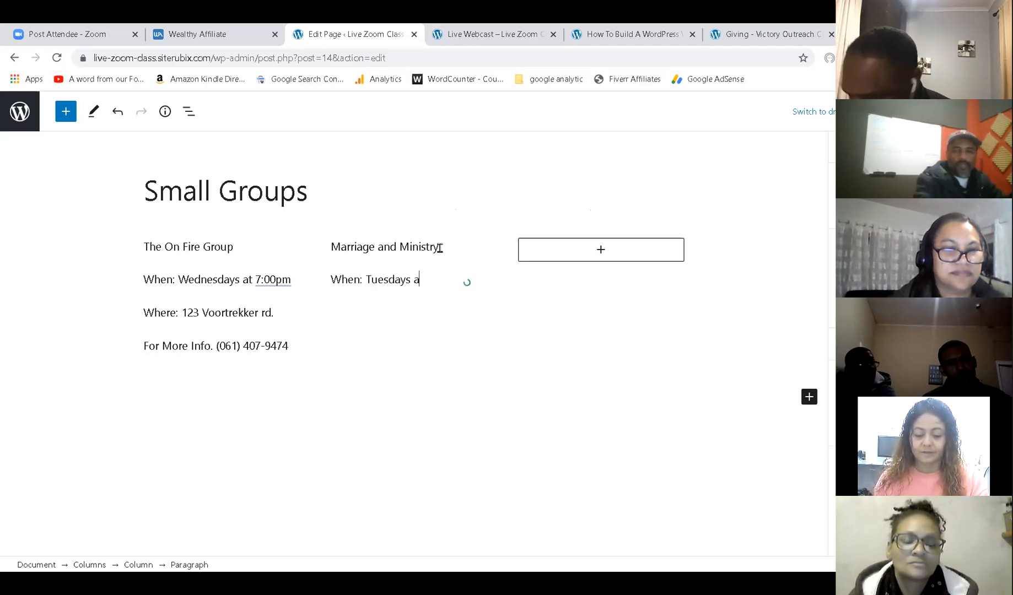
text(t 6:30p)
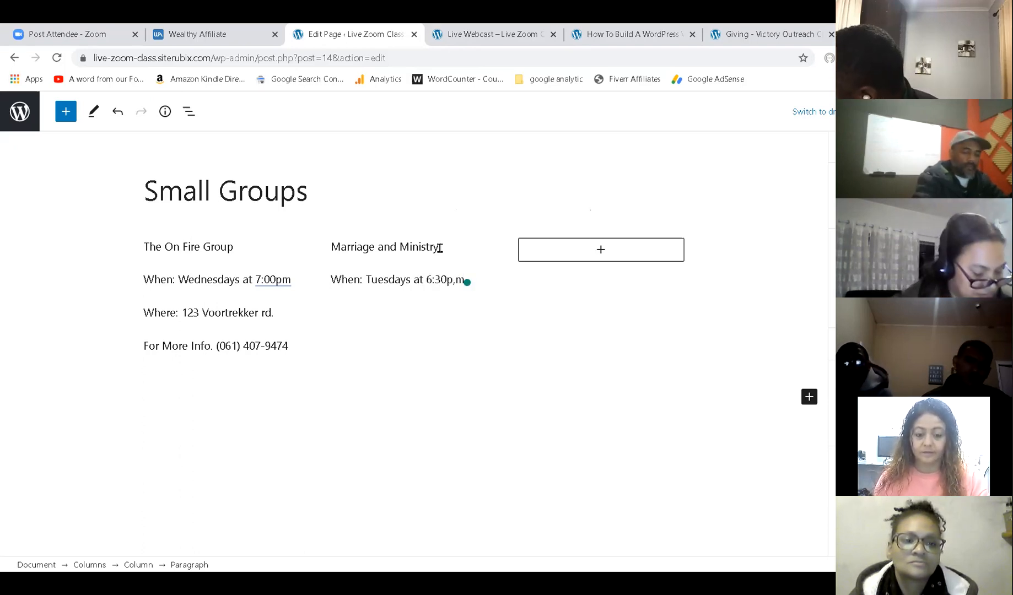
text(m)
Add the Where meeting-address line and the 'For more info.' contact-number line below it.
key(Return)
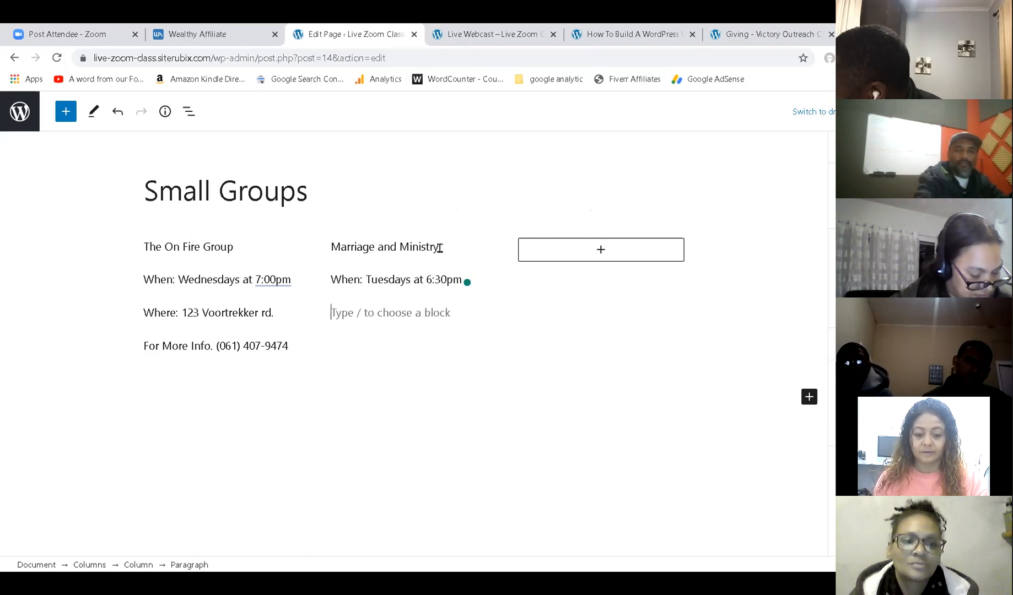
text(Where)
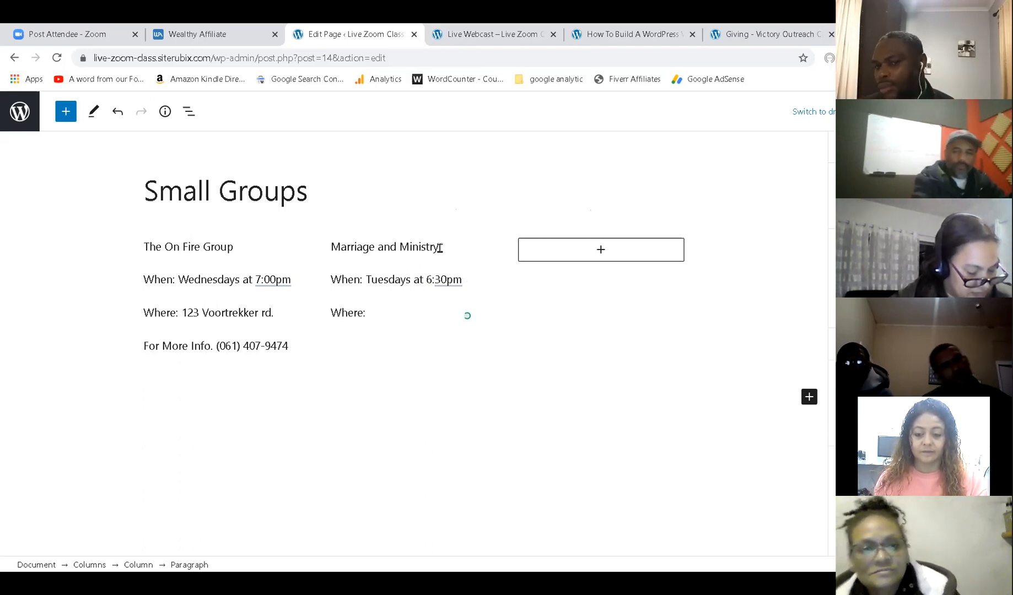
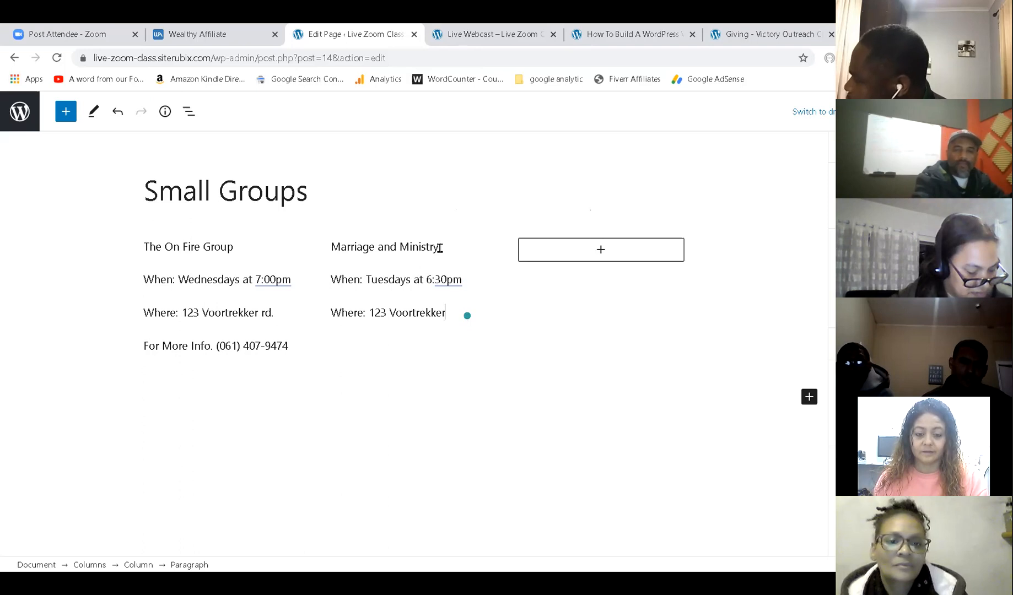
key(Return)
text(For more ion)
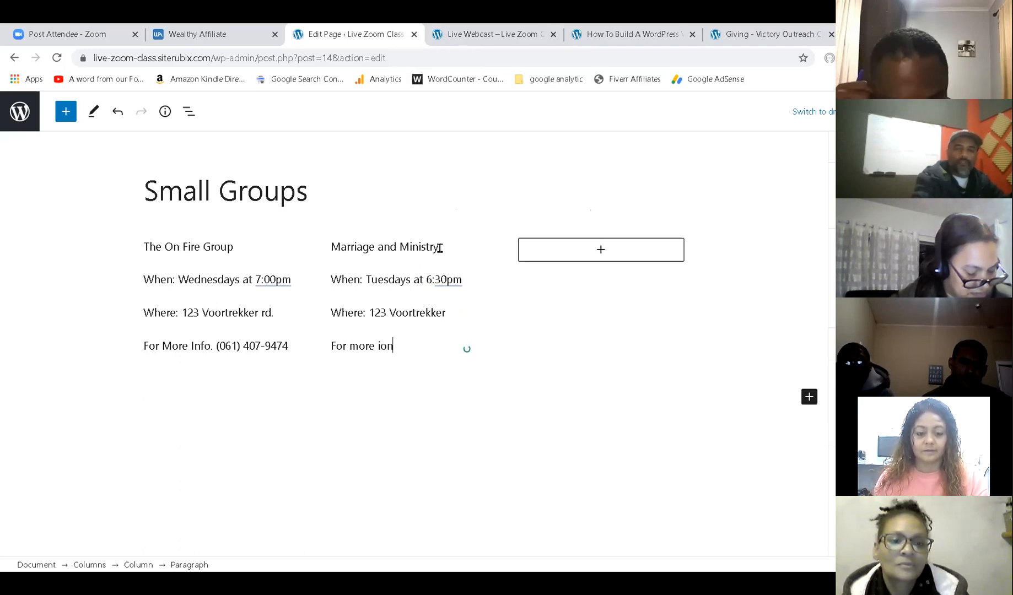
key(BackSpace)
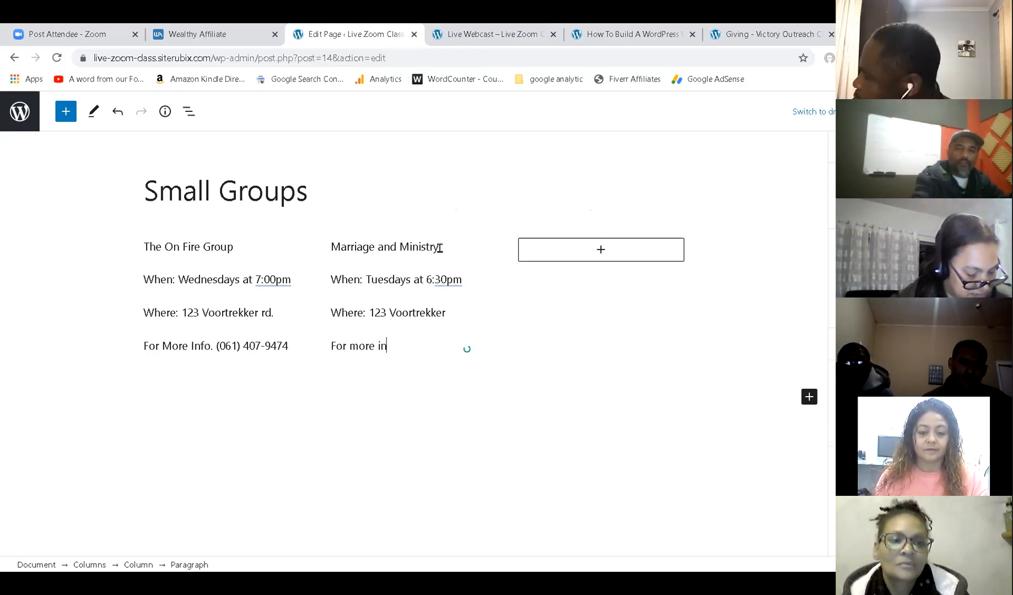
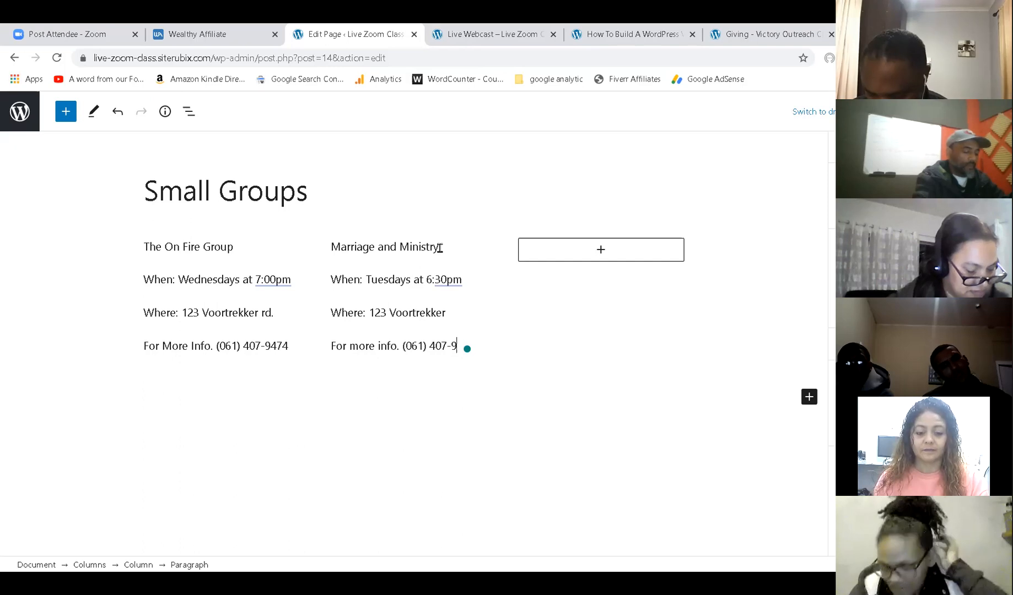
click(602, 254)
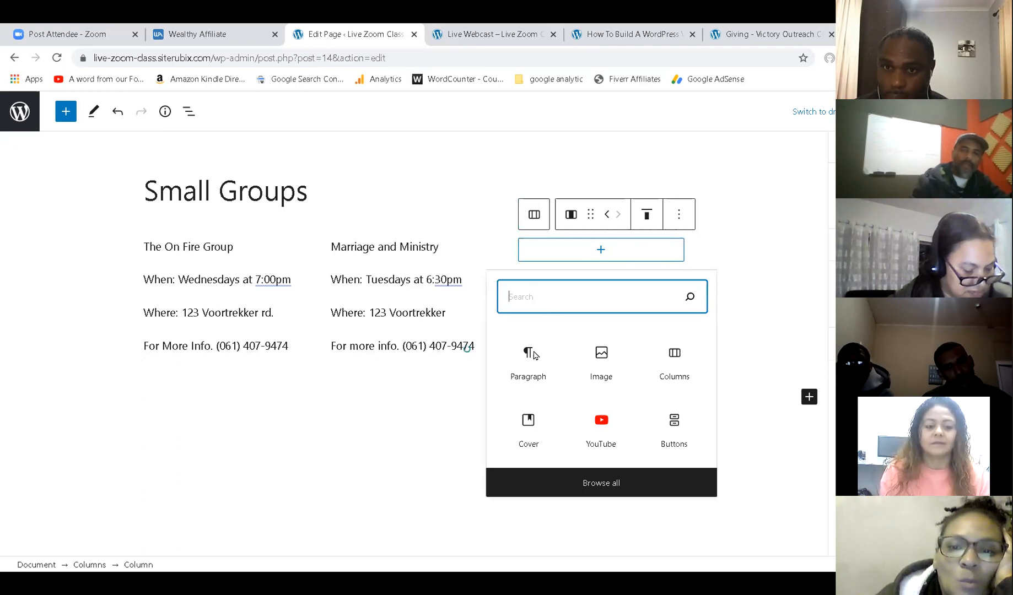
Add 'G Fire' and 'When: Tuesdays at 7:00pm' as paragraphs in the third column.
click(530, 356)
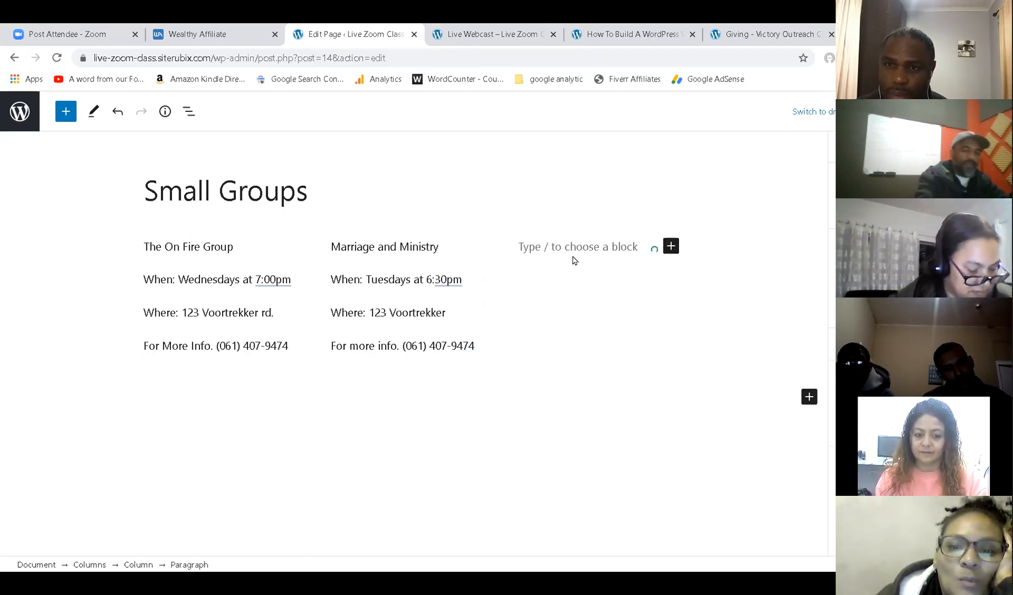
text(G Fire)
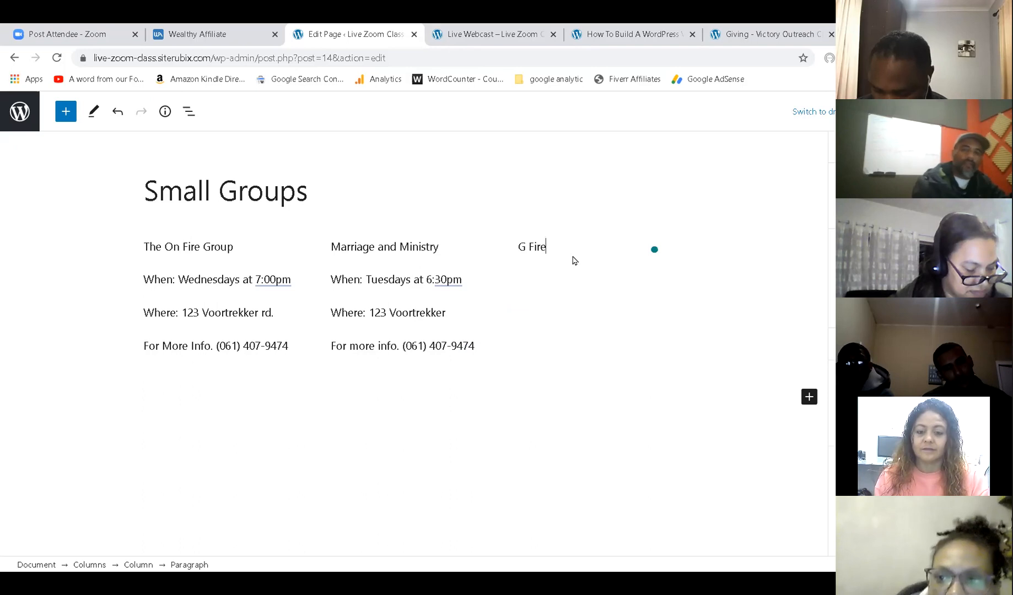
key(Return)
text(When: Tuesdays)
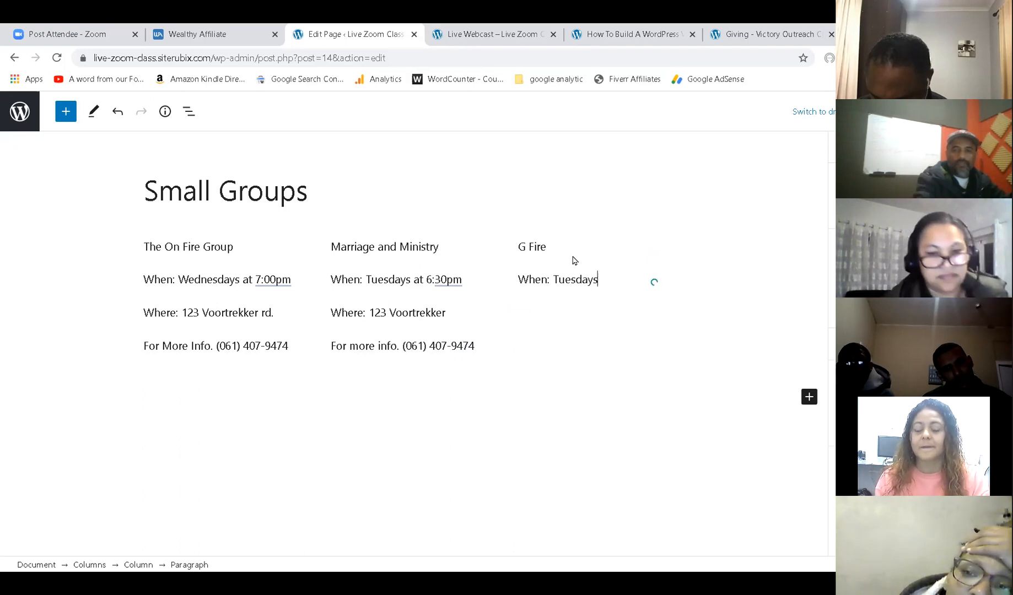
text(at 7:00pm)
key(Return)
Add the Where meeting-address line and 'For more info.' contact line, then update the page.
text(W)
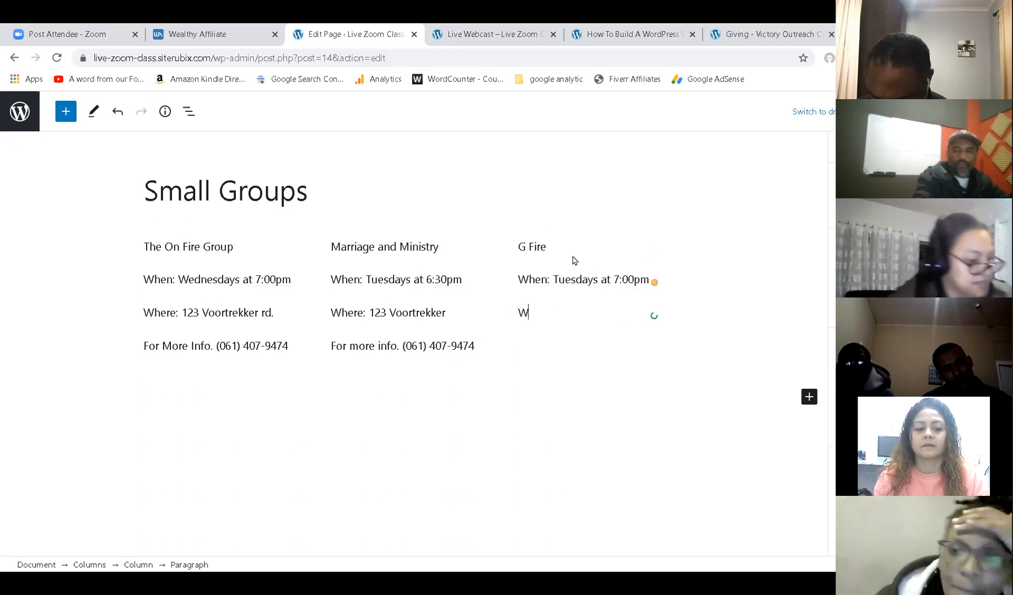
text(here: )
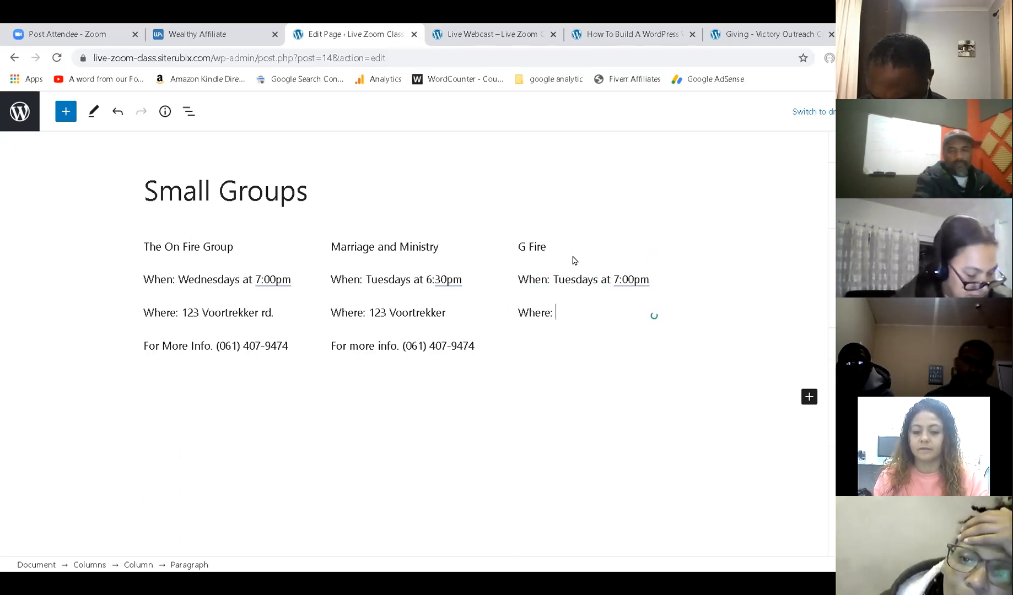
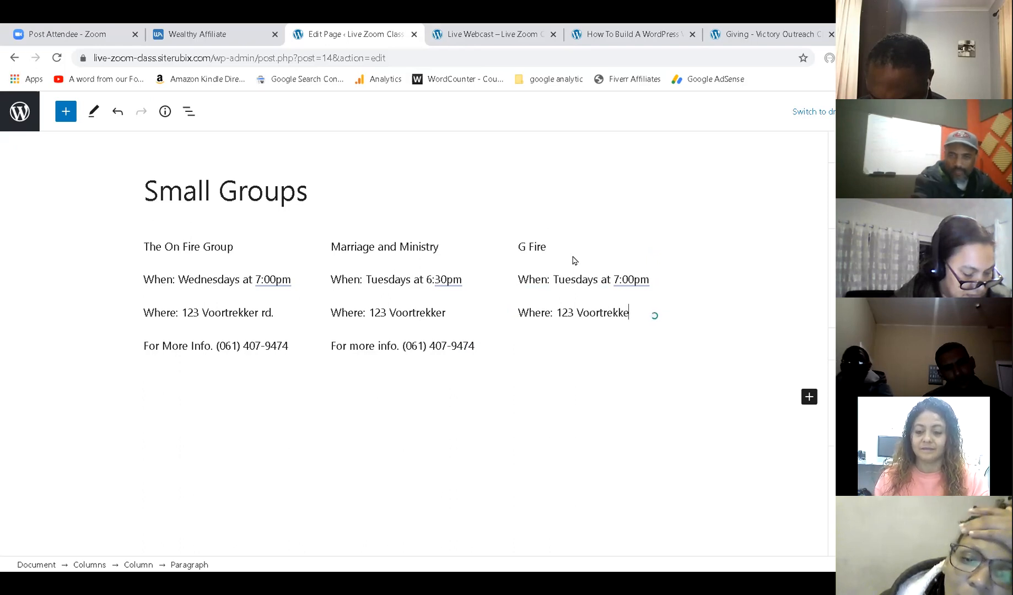
key(Return)
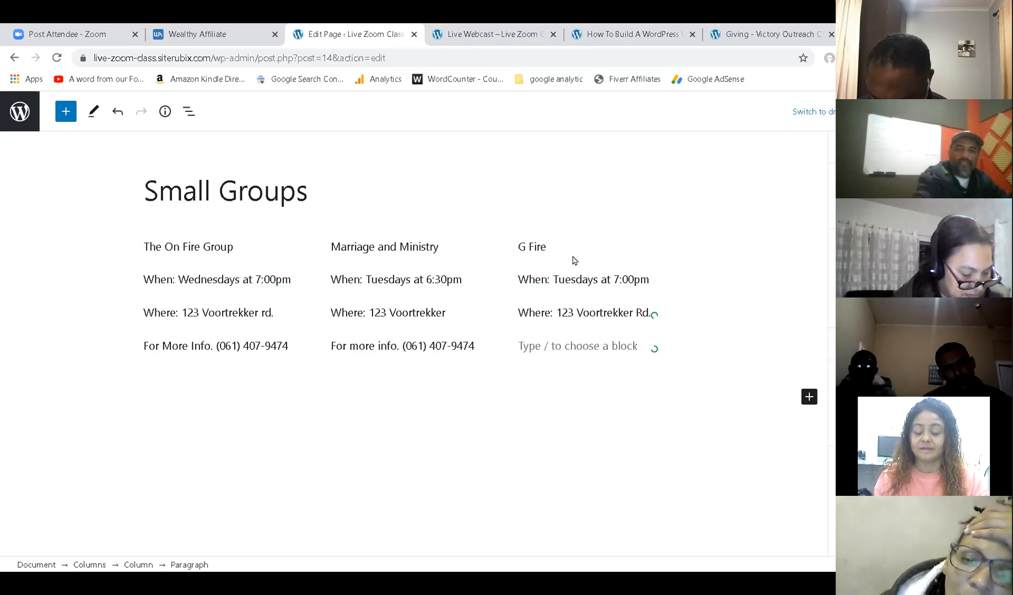
text(f)
key(BackSpace)
text(F)
key(BackSpace)
text(For more i)
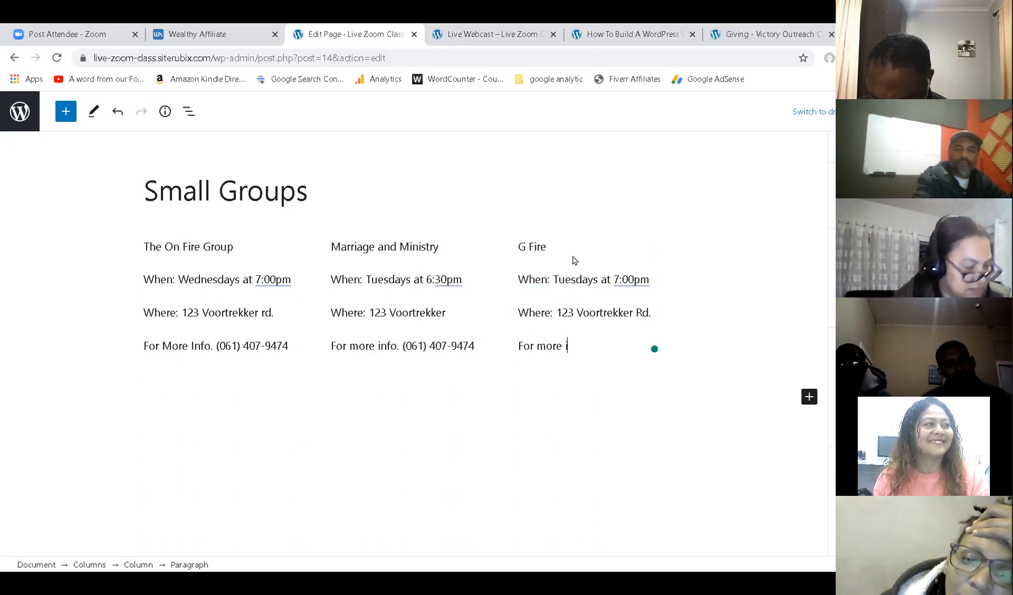
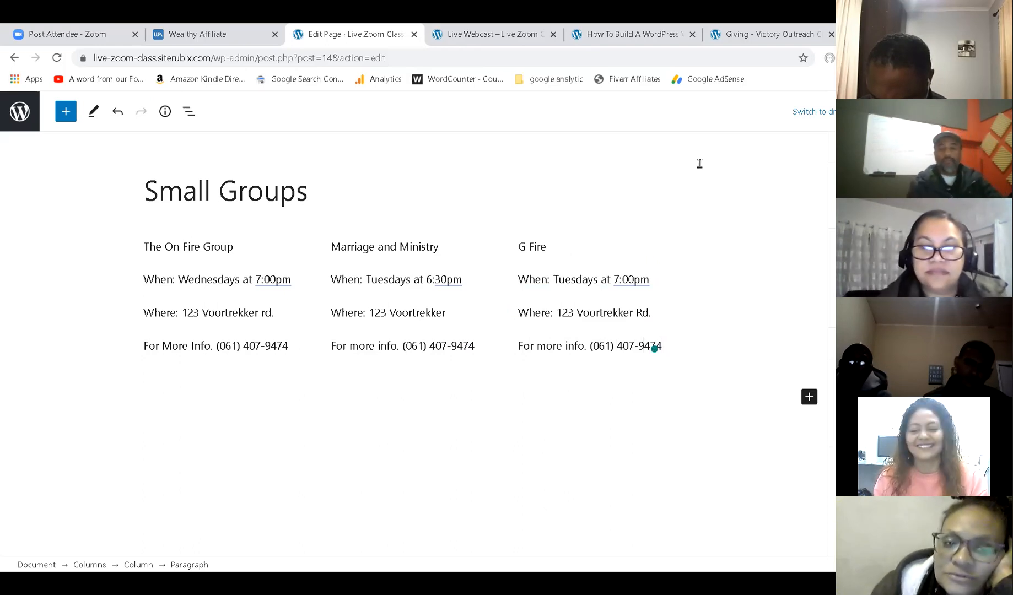
click(924, 111)
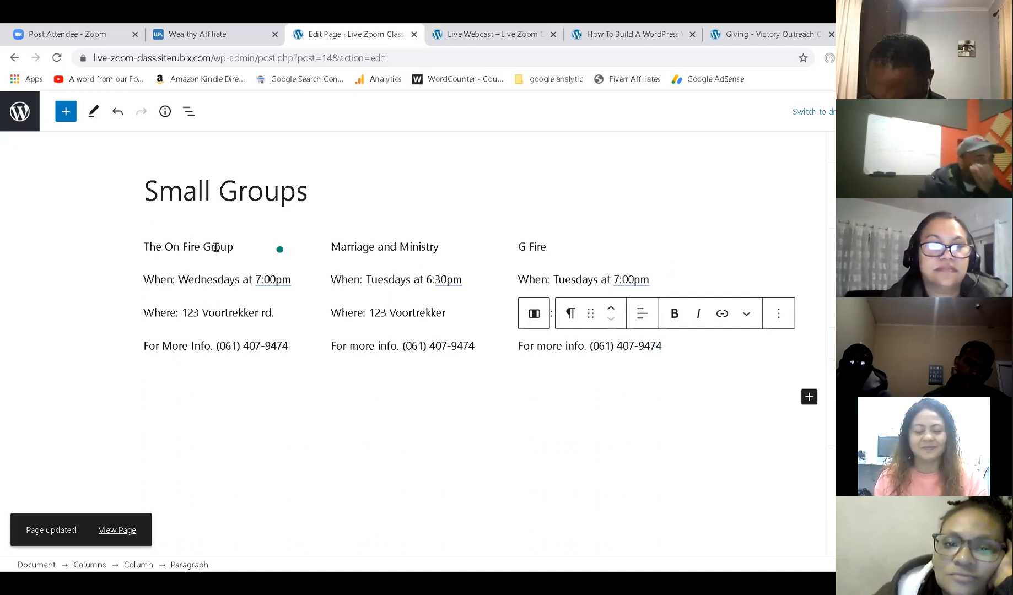
Make the group names 'The On Fire Group' and 'Marriage and Ministry' bold.
triple_click(211, 248)
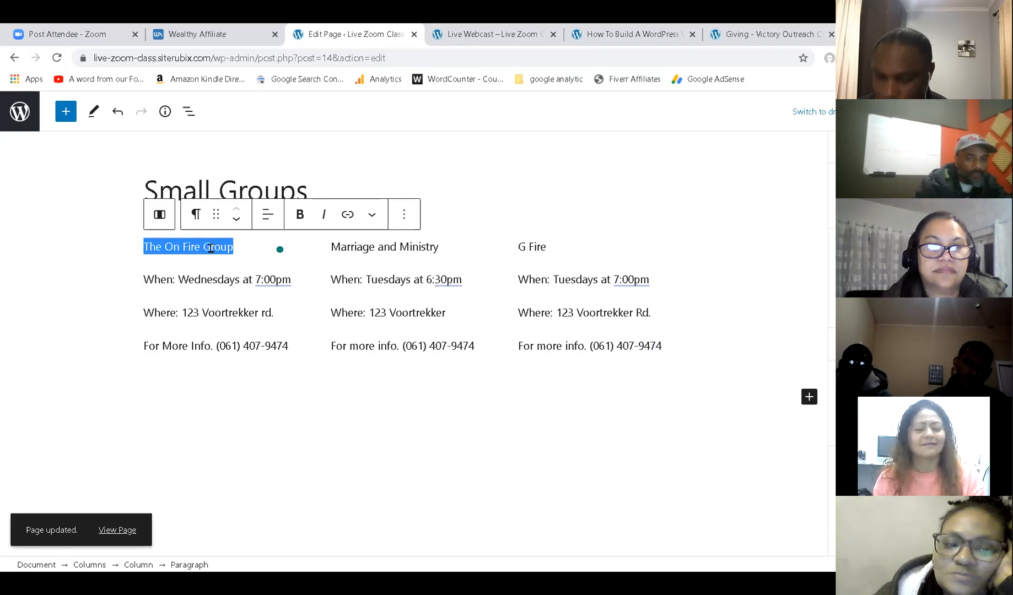
click(307, 217)
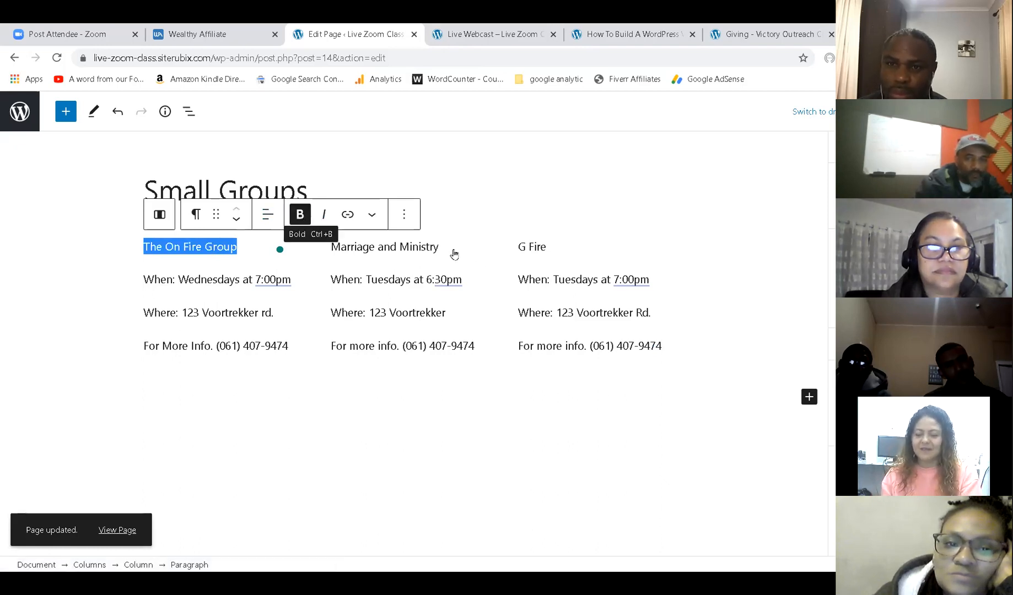
double_click(414, 248)
triple_click(414, 248)
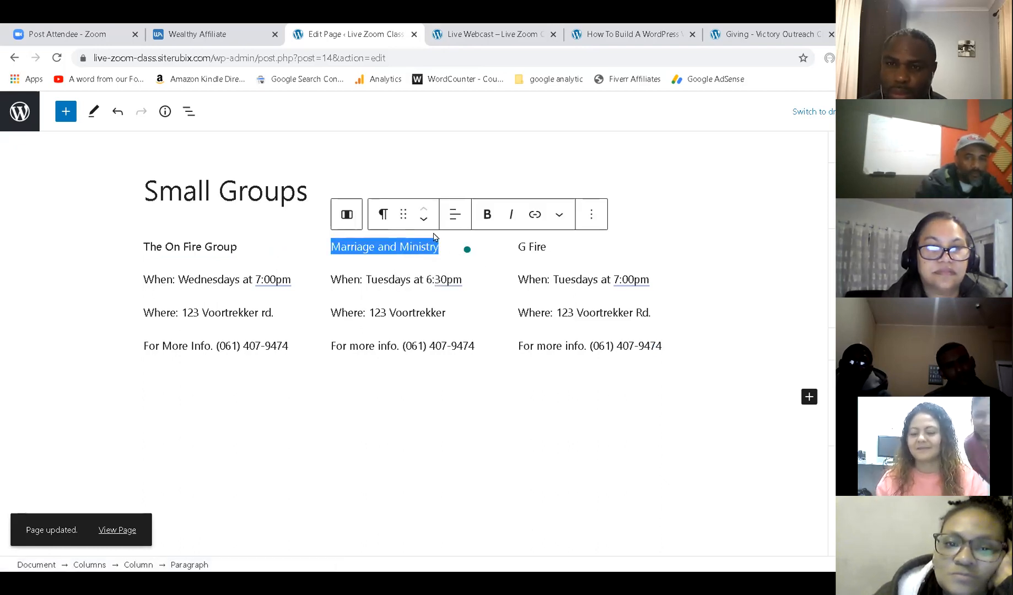
click(487, 214)
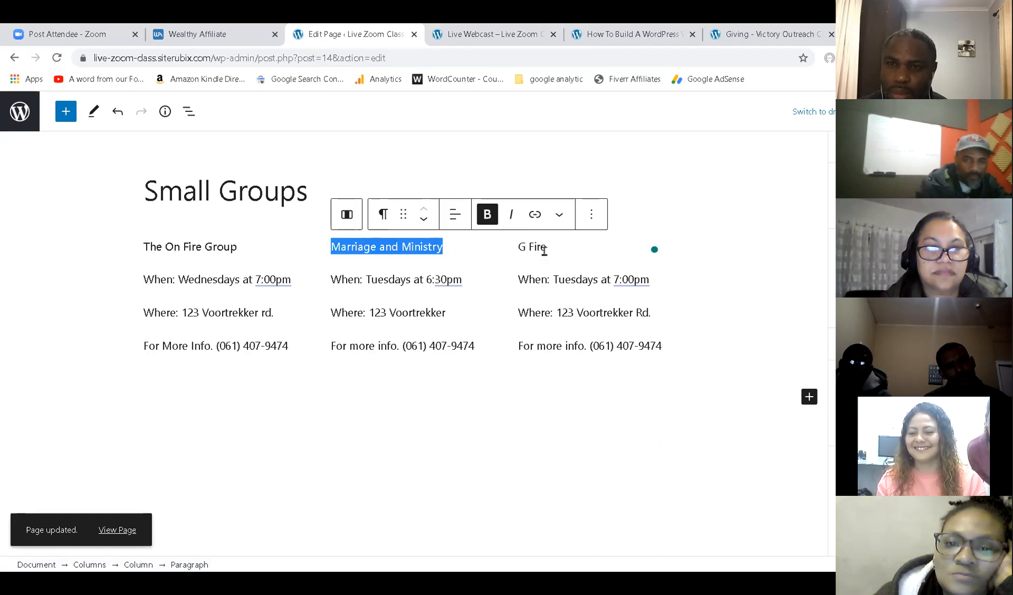
Bold G Fire, undo the accidental drop cap, enlarge all three group names, and save.
triple_click(544, 248)
click(673, 216)
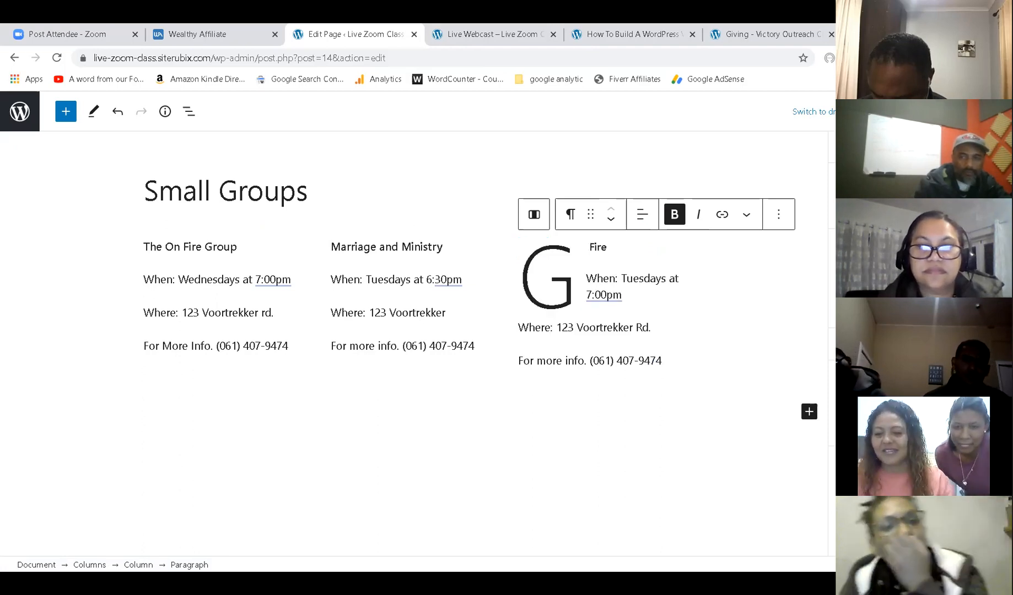
key(ctrl+z)
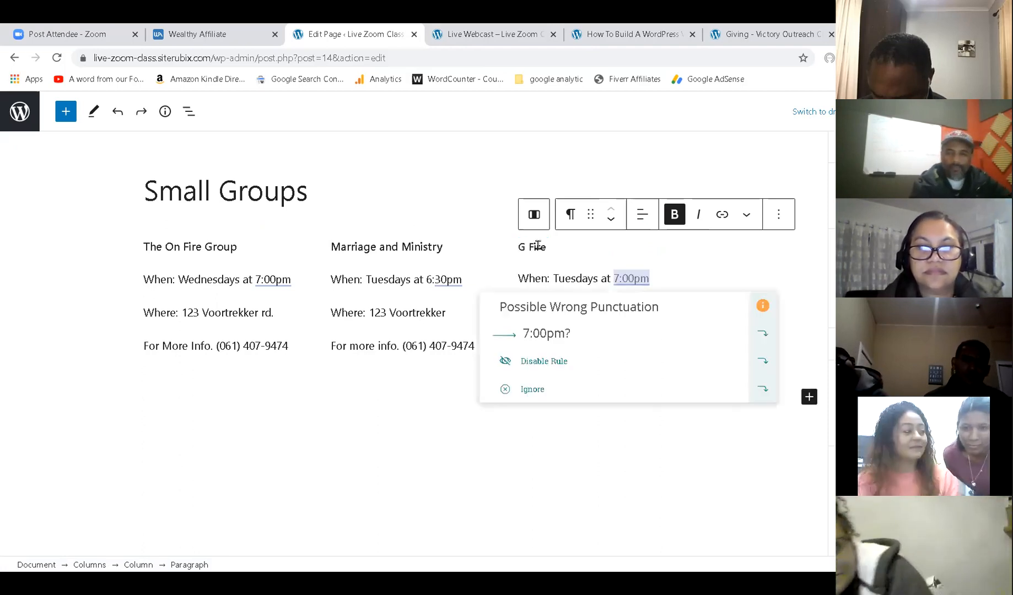
triple_click(538, 246)
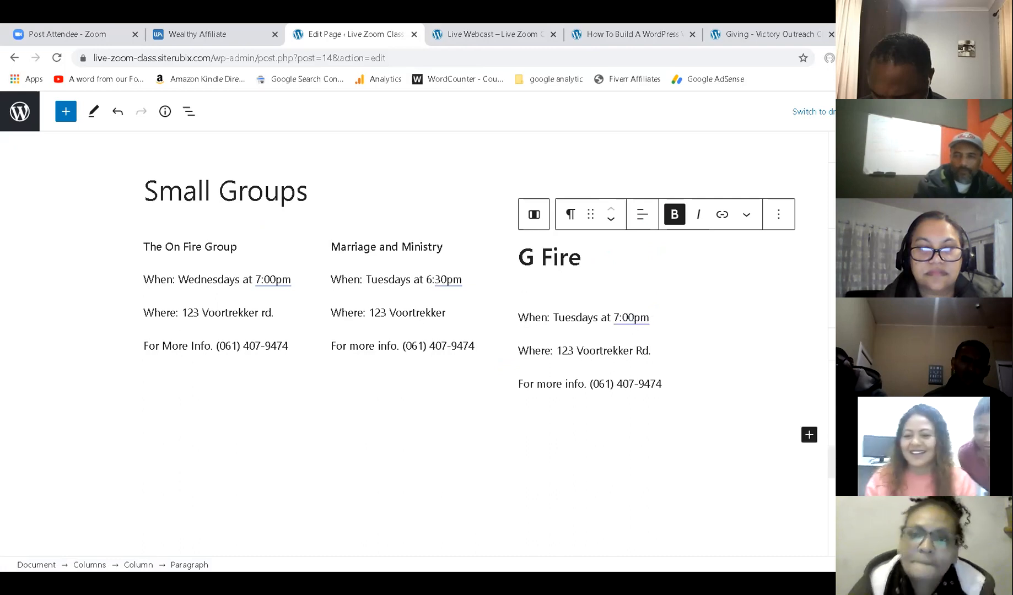
triple_click(399, 246)
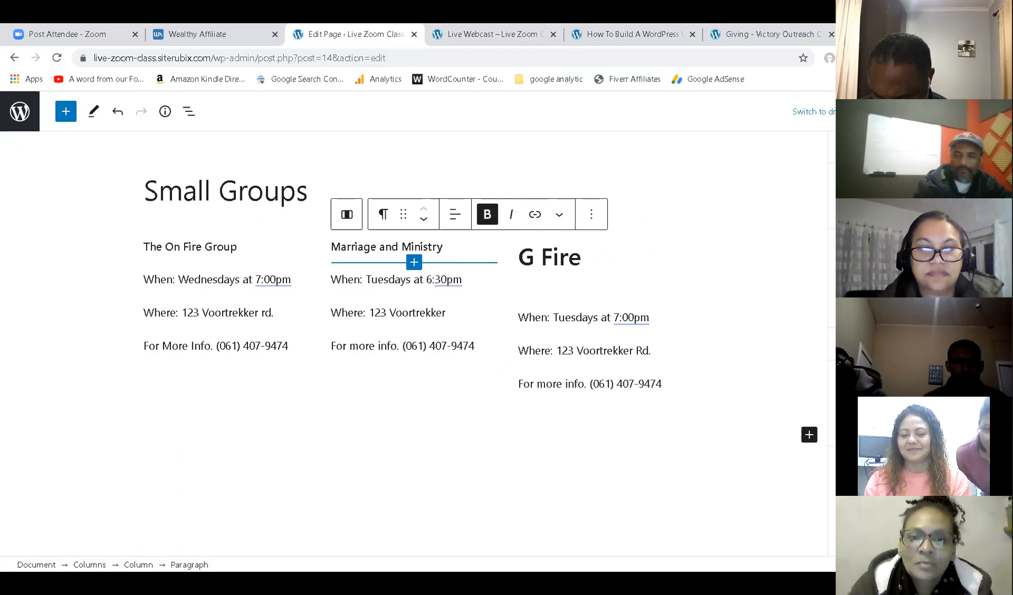
triple_click(208, 246)
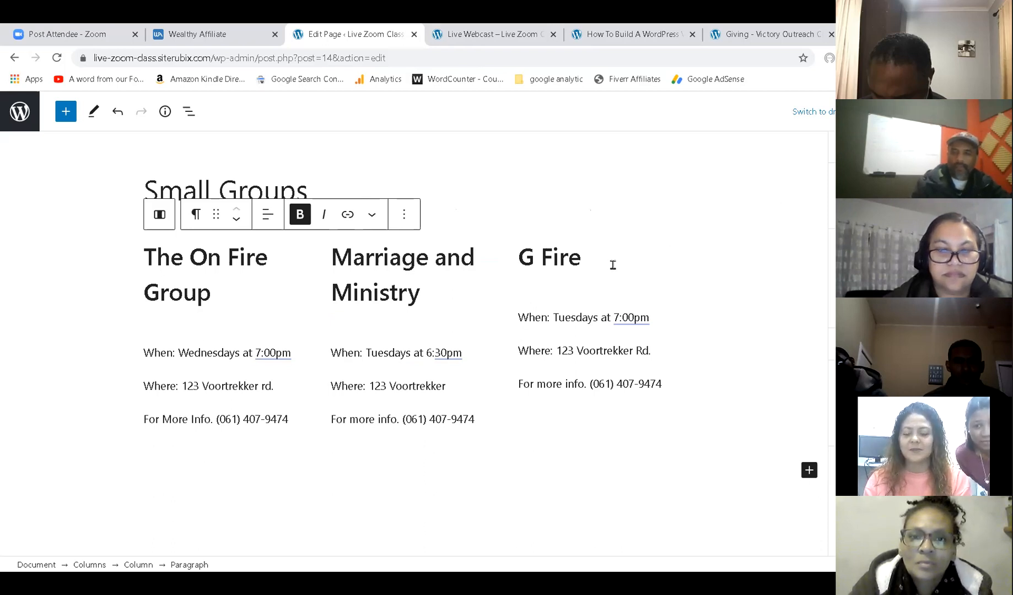
key(ctrl+s)
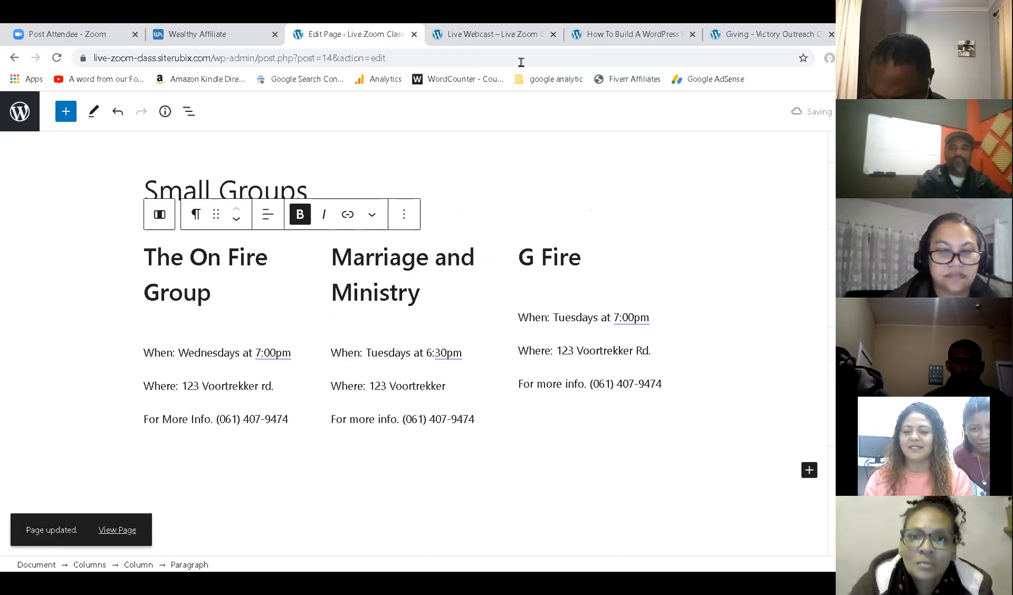
Look through the PastorDre website's Small Groups page for comparison.
click(602, 29)
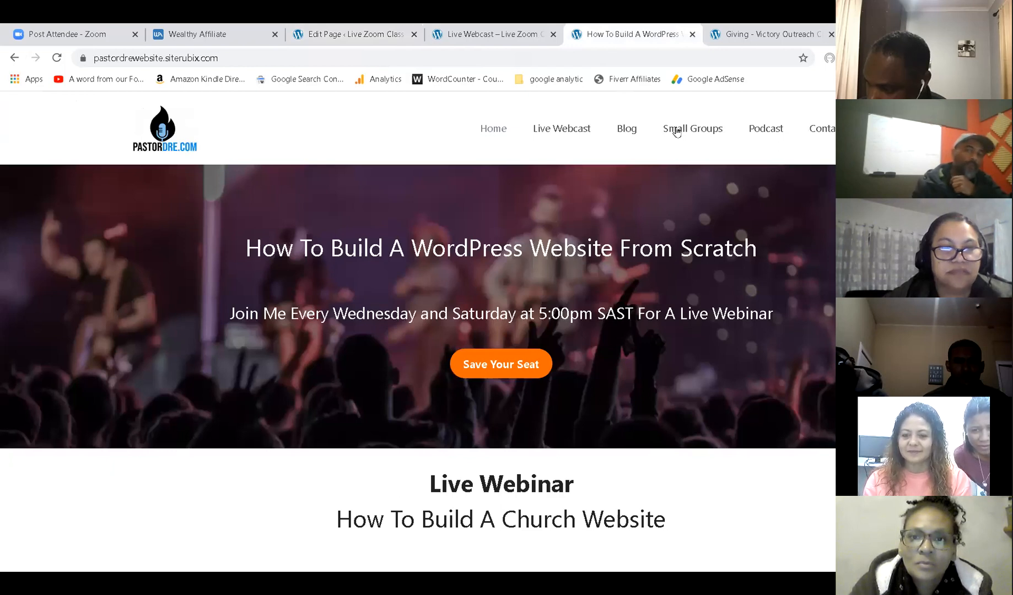
click(692, 132)
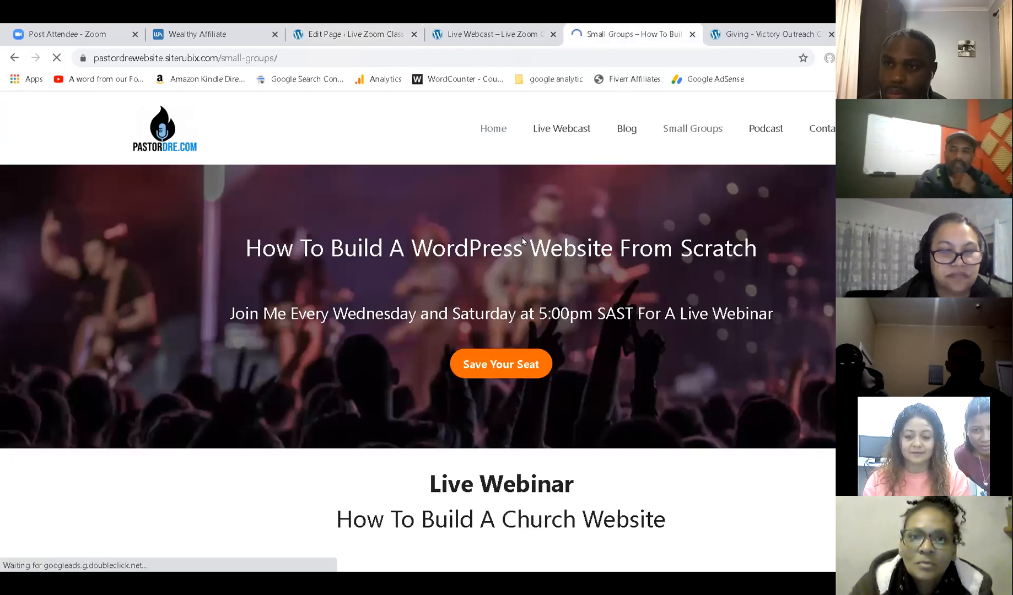
scroll(541, 232, down, 2)
scroll(541, 232, down, 1)
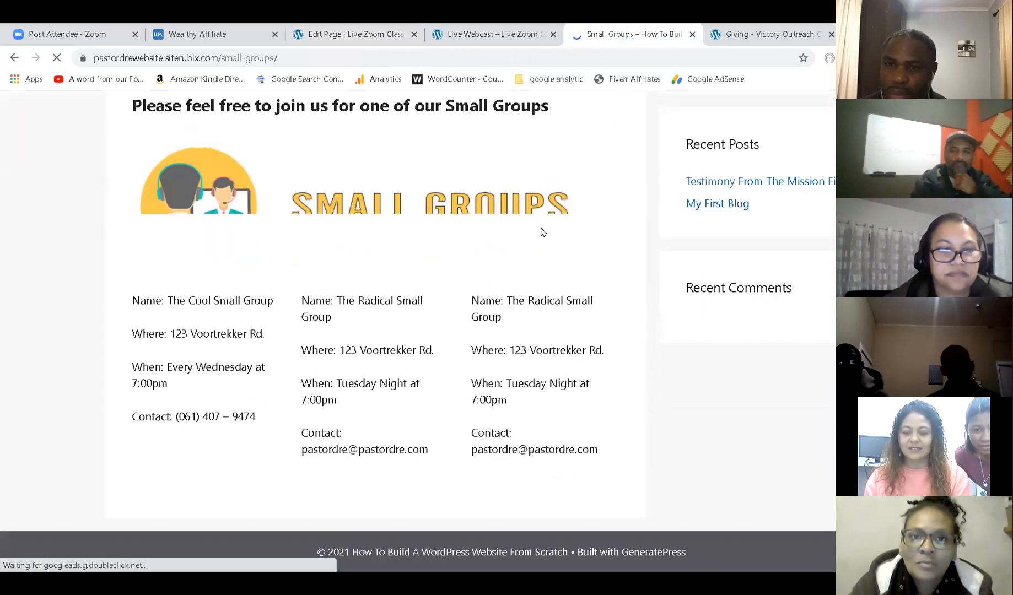
scroll(633, 113, up, 2)
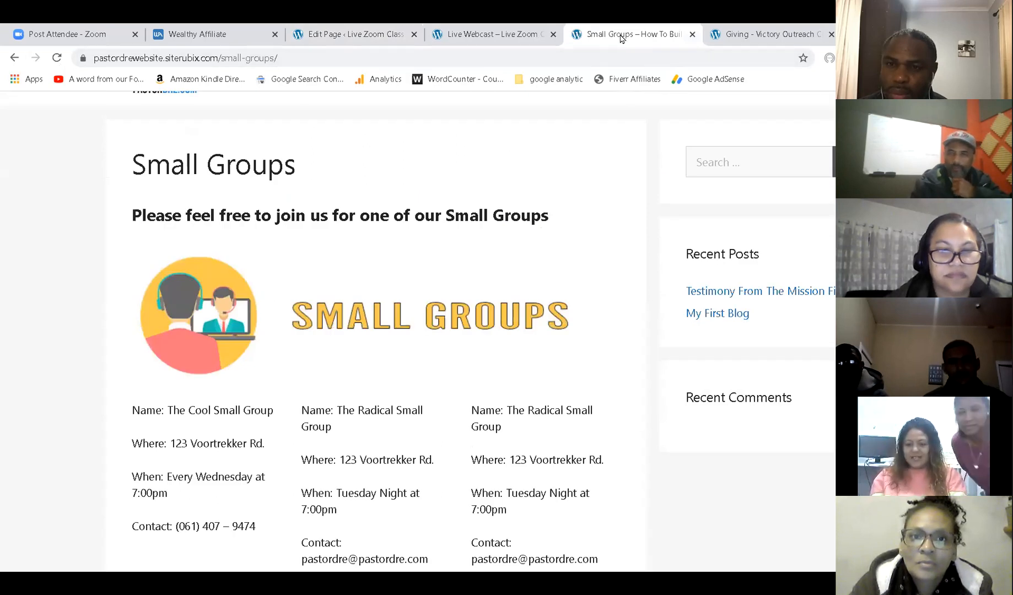
scroll(488, 218, up, 1)
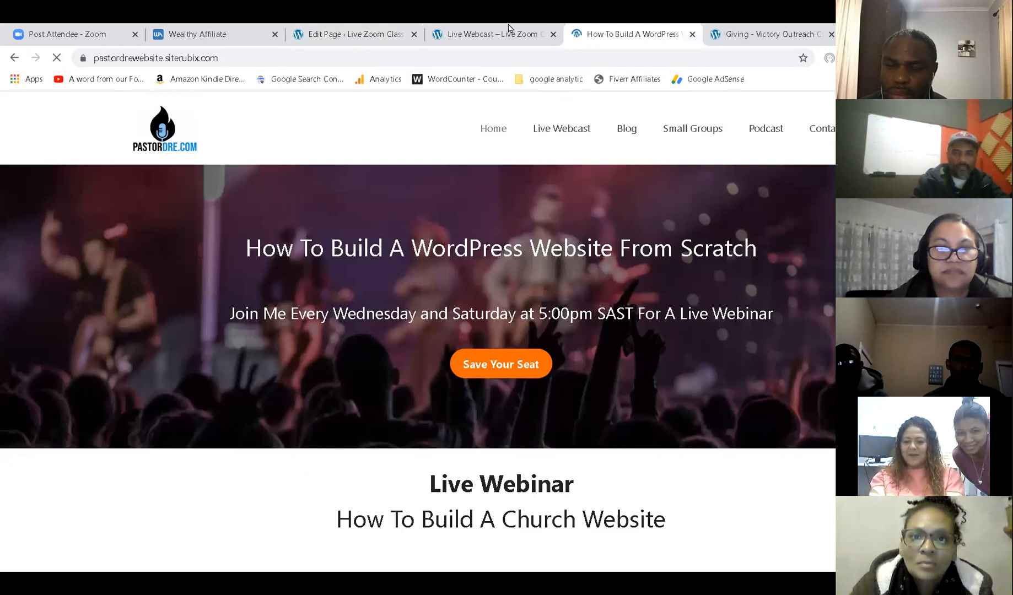
View the live site's Live Webcast page, then its Small Groups page with the three groups.
click(510, 30)
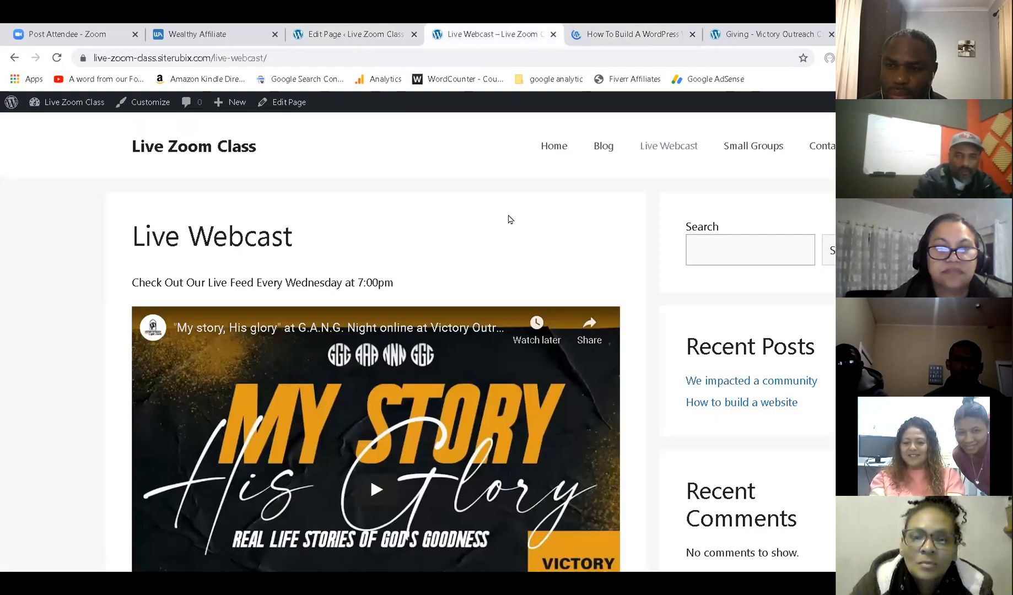
click(739, 148)
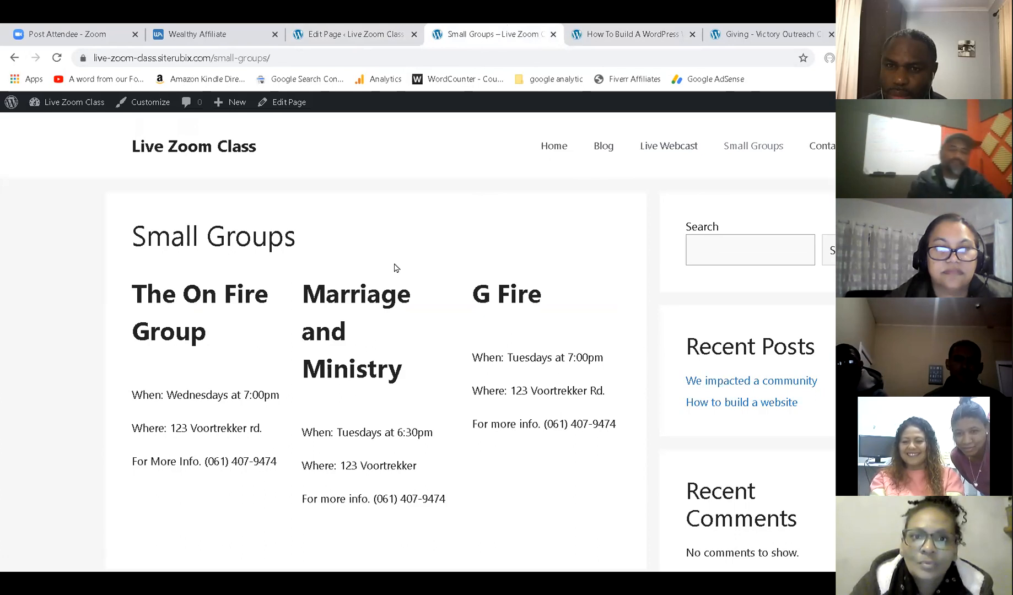
scroll(395, 268, down, 2)
scroll(394, 268, up, 2)
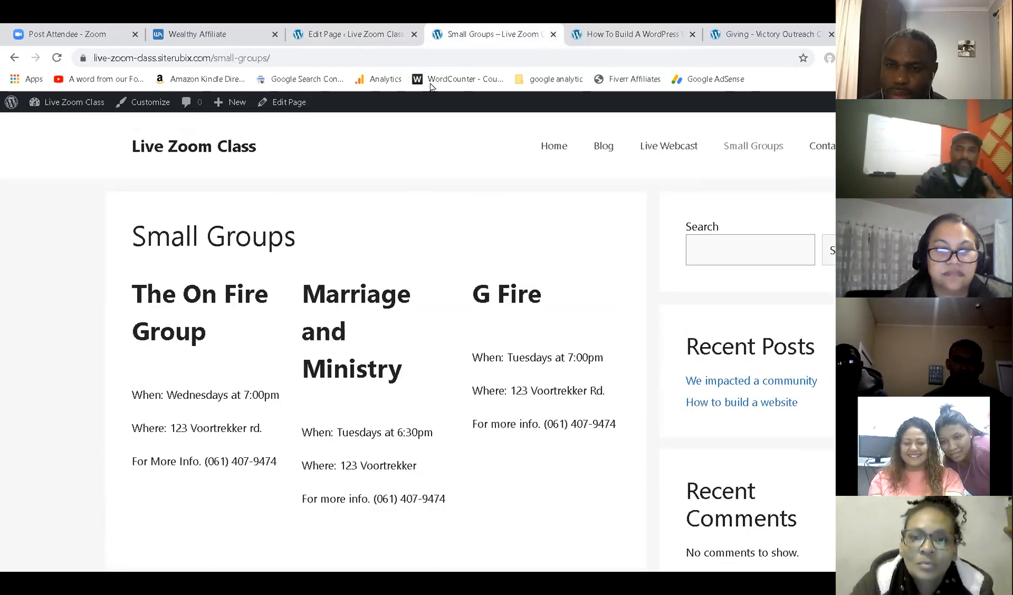
click(369, 30)
Shrink the group headings, setting The On Fire Group to font size 24, and save the page.
click(198, 259)
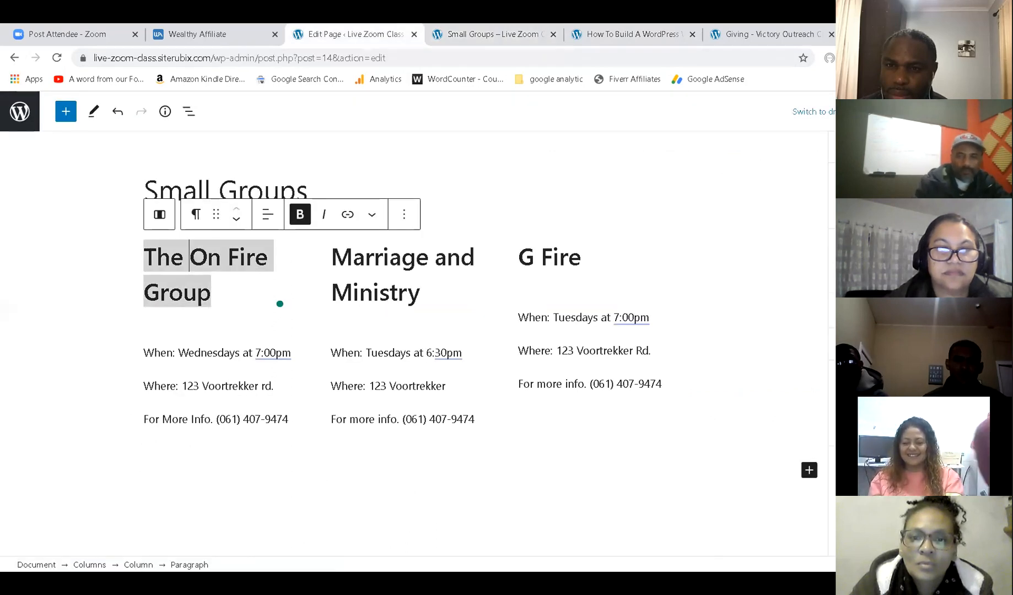
click(198, 259)
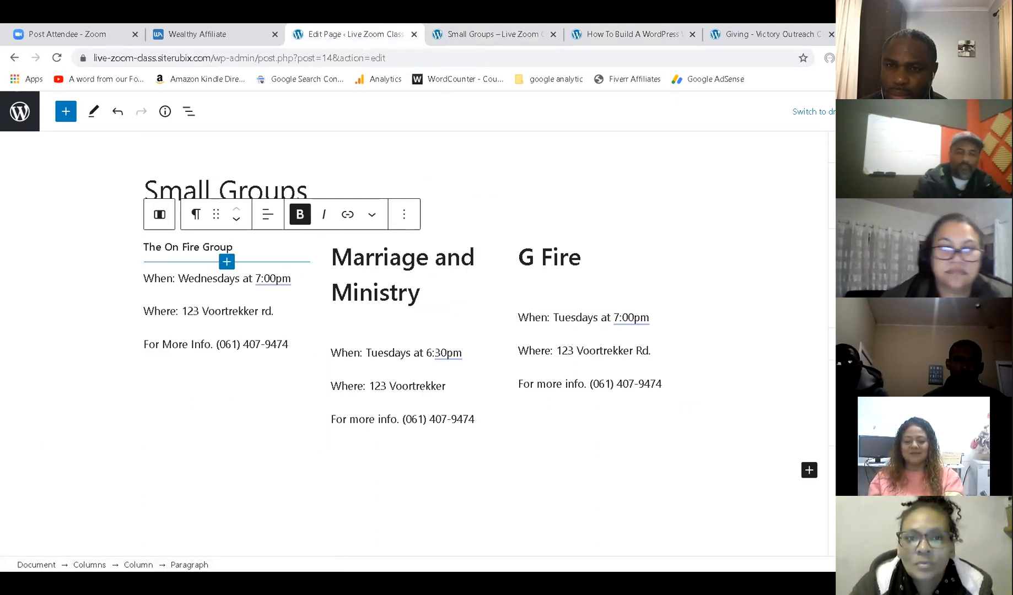
text(24)
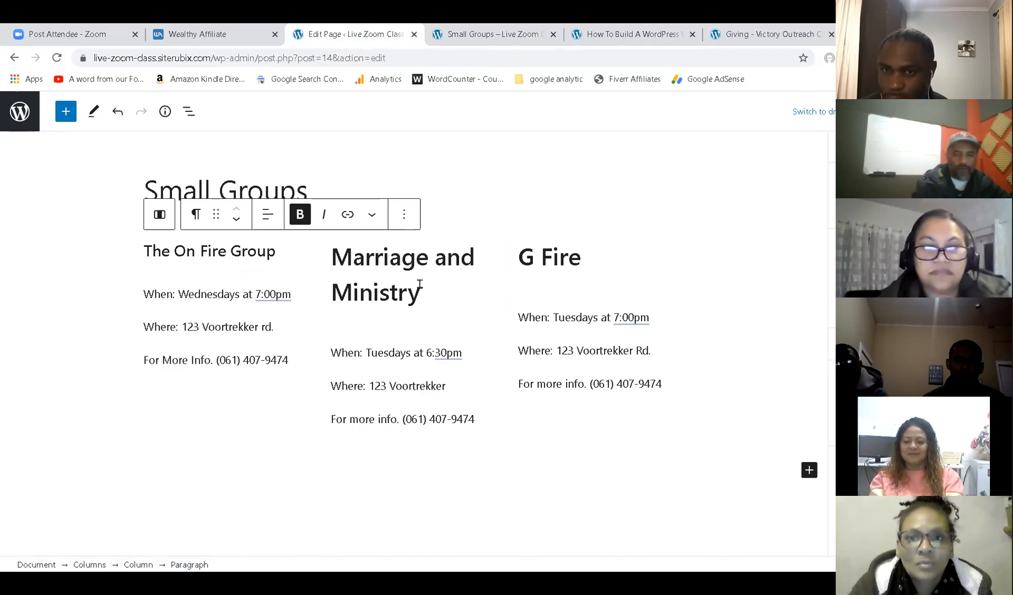
triple_click(396, 284)
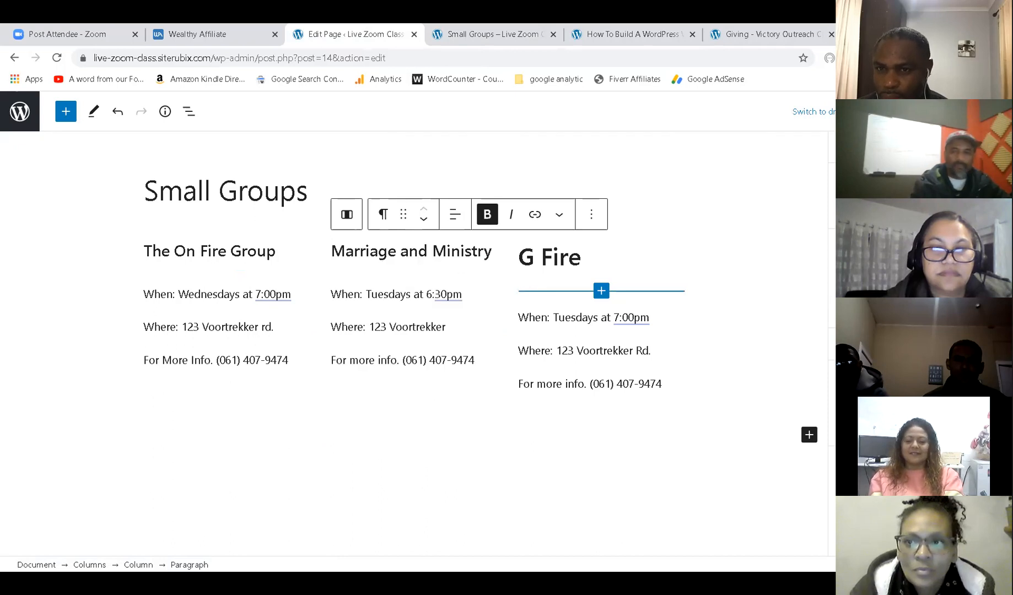
triple_click(567, 257)
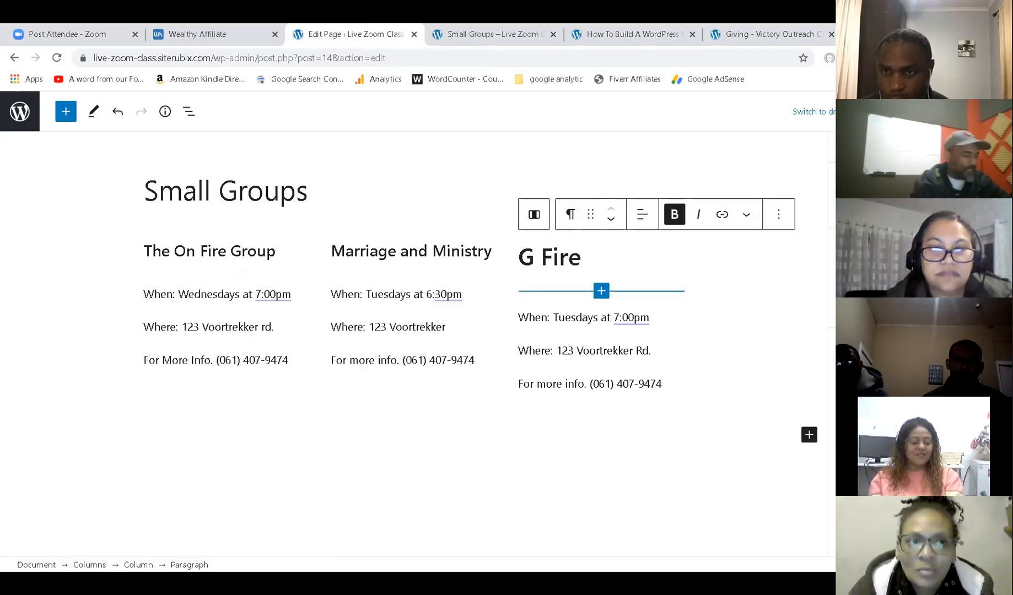
key(ctrl+s)
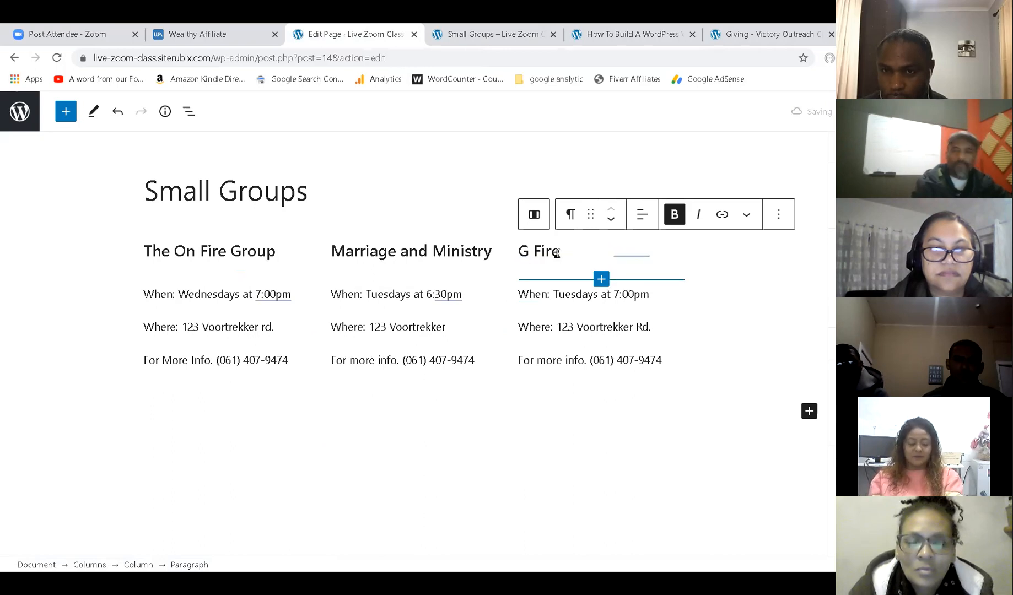
click(523, 36)
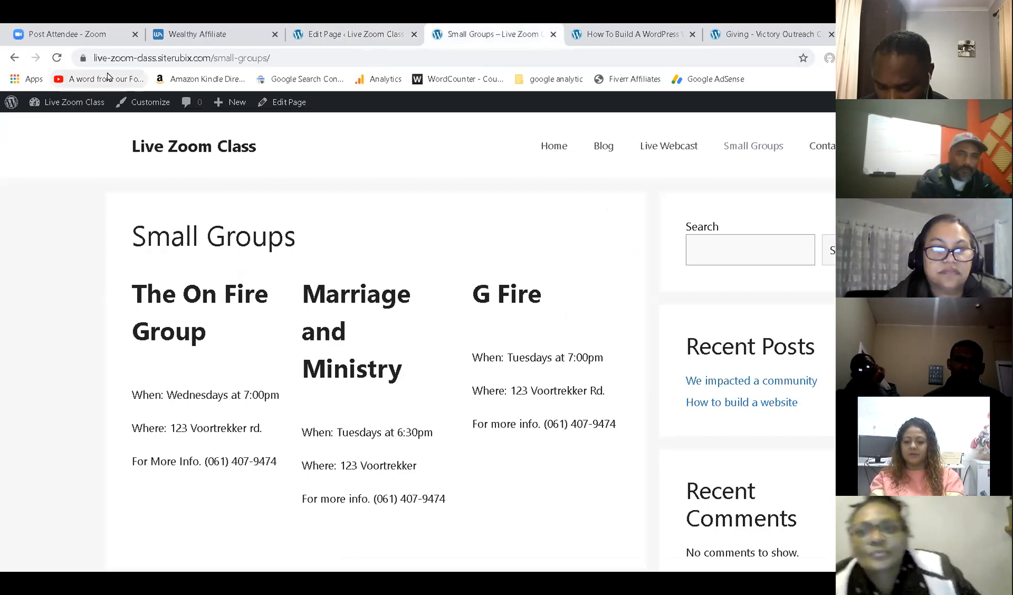
Reload the live Small Groups page twice to check the headings, revisiting them in the editor between checks.
click(54, 58)
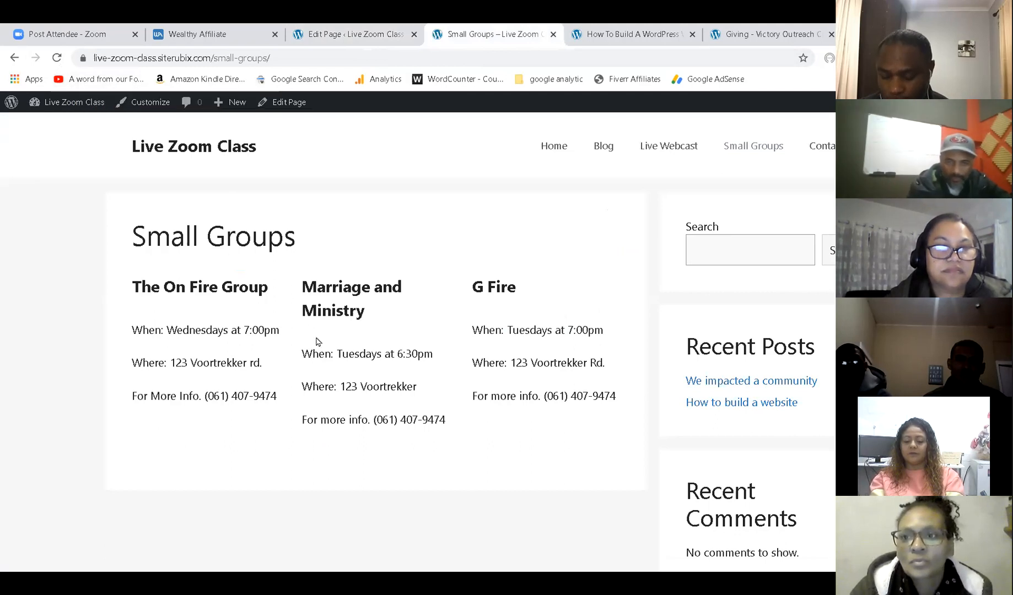
click(324, 32)
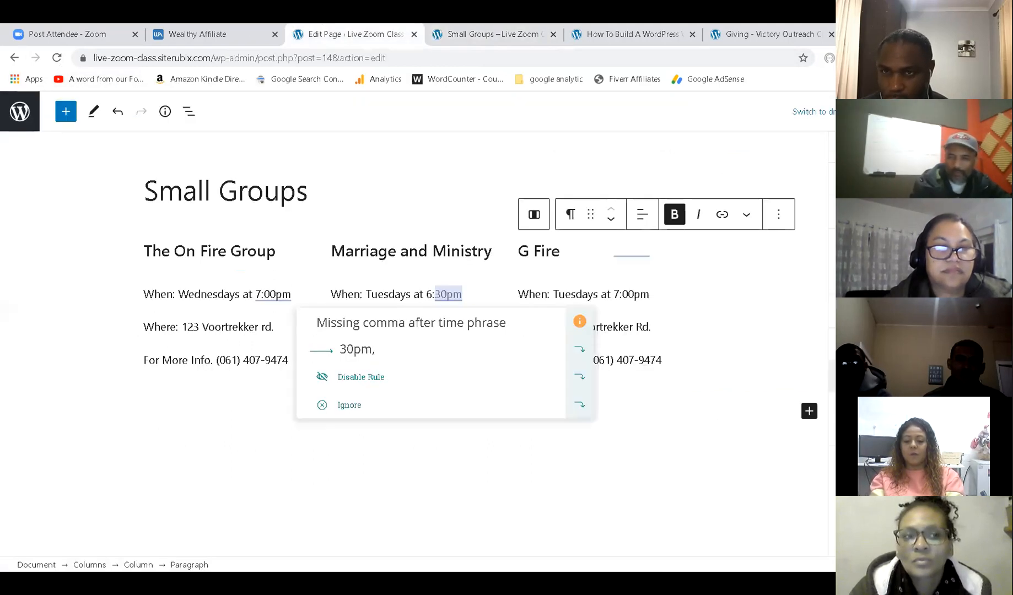
click(432, 251)
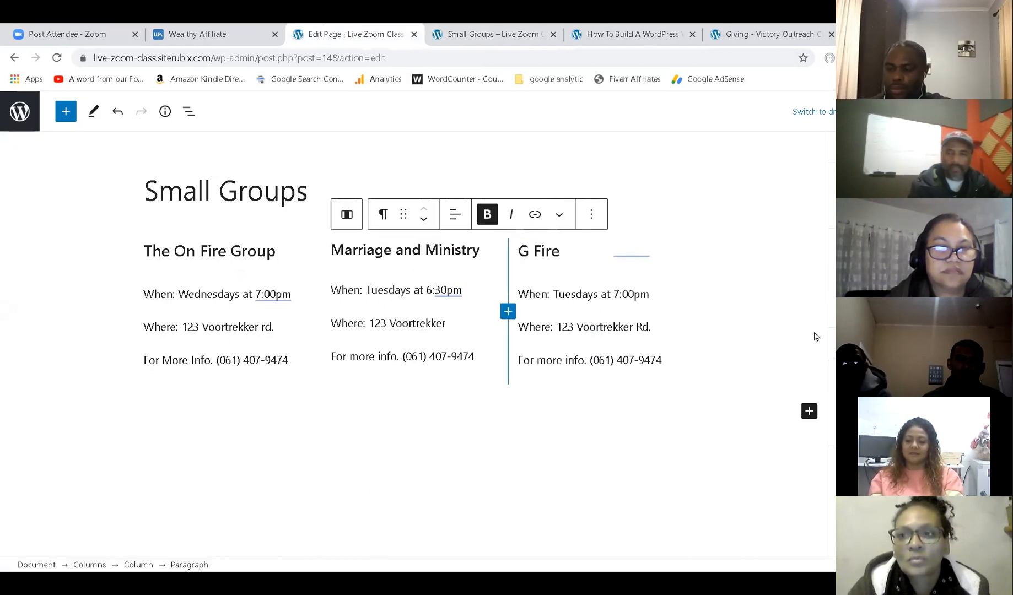
click(551, 251)
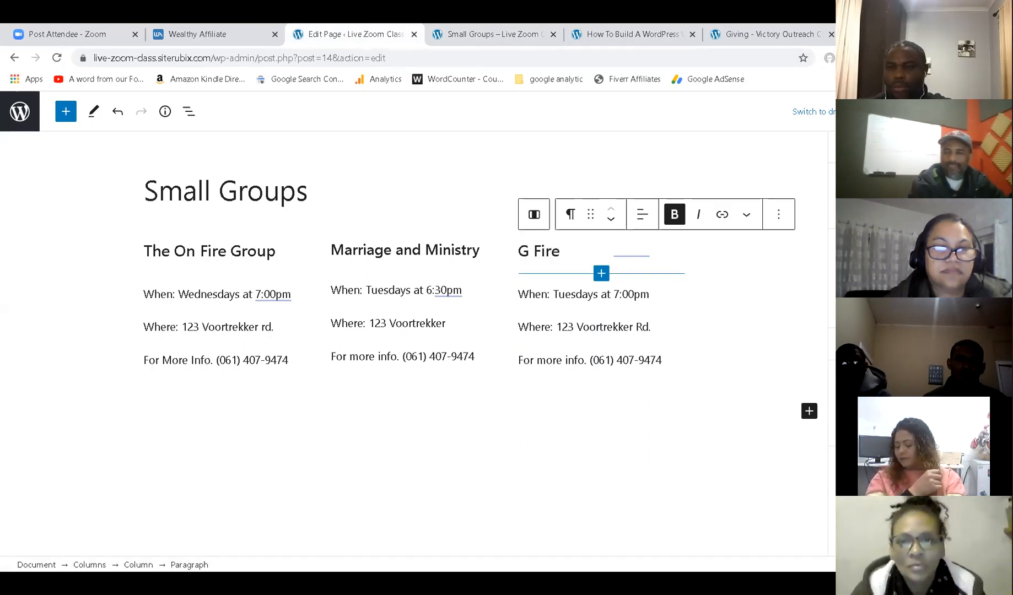
click(165, 251)
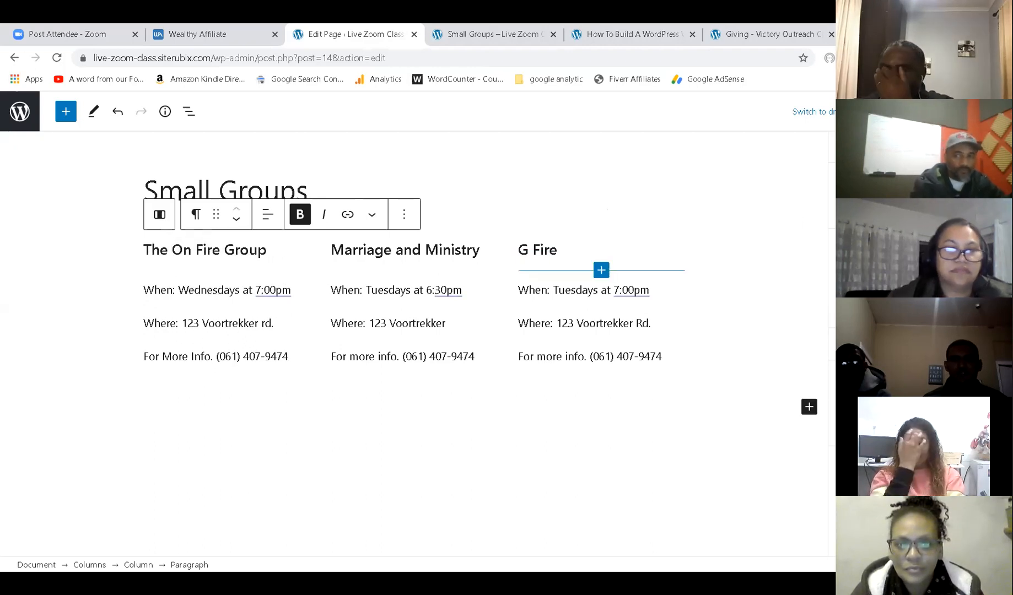
click(522, 28)
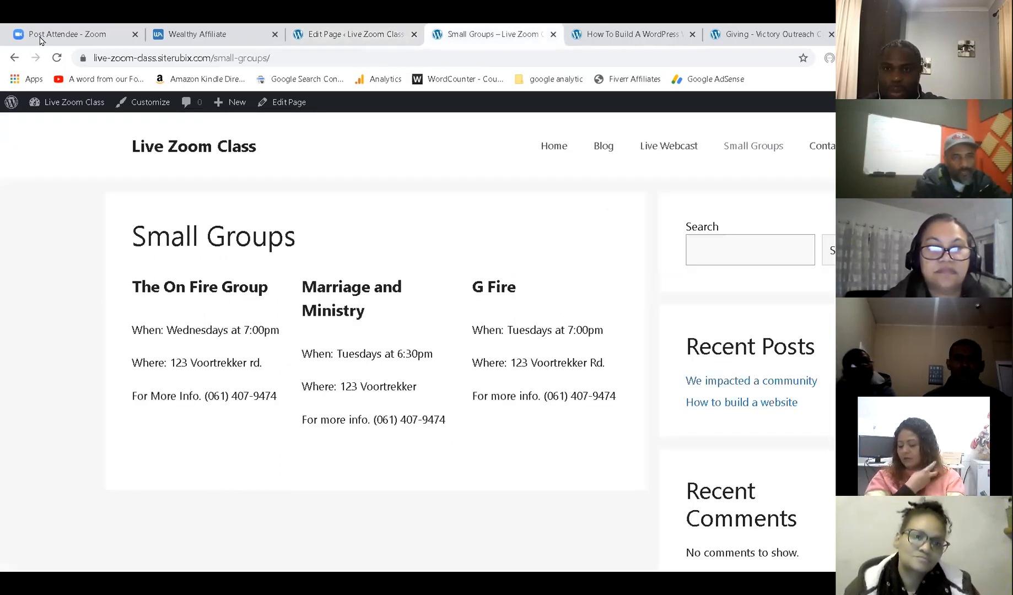
click(58, 63)
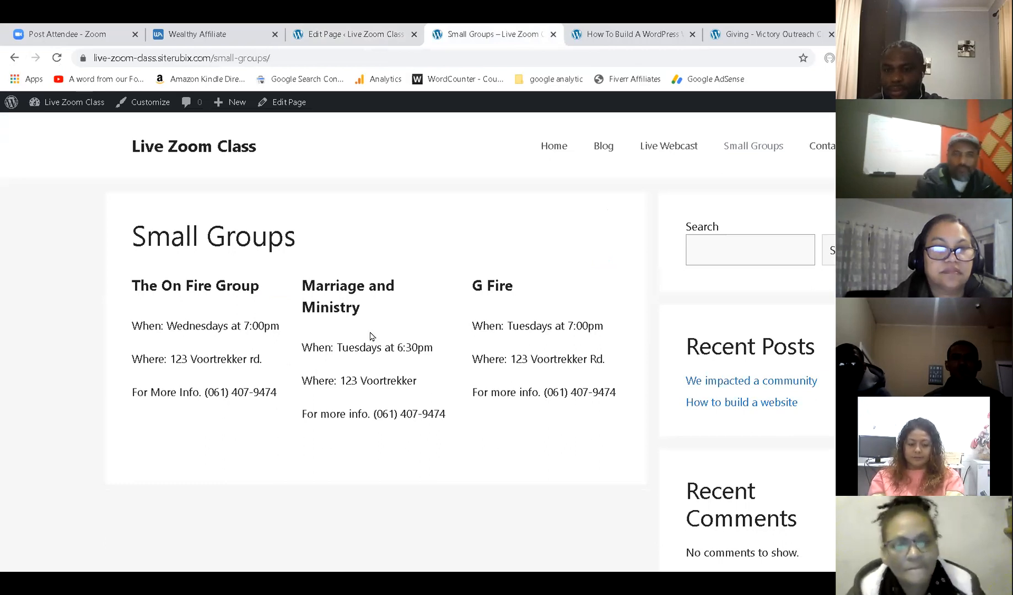
click(242, 33)
click(326, 31)
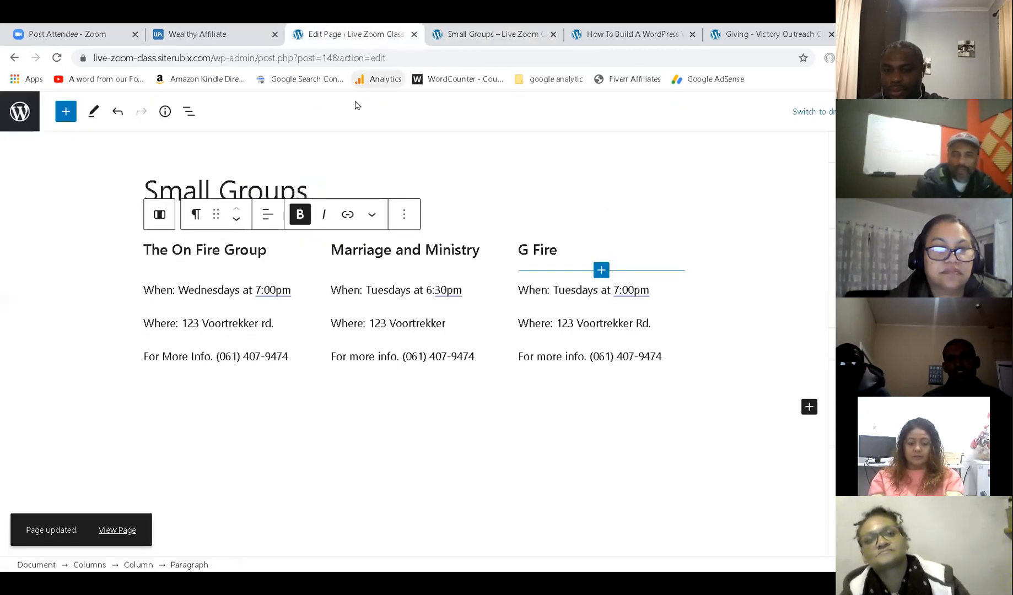
Set the Marriage and Ministry and G Fire headings to font size 18, then select The On Fire Group.
triple_click(463, 251)
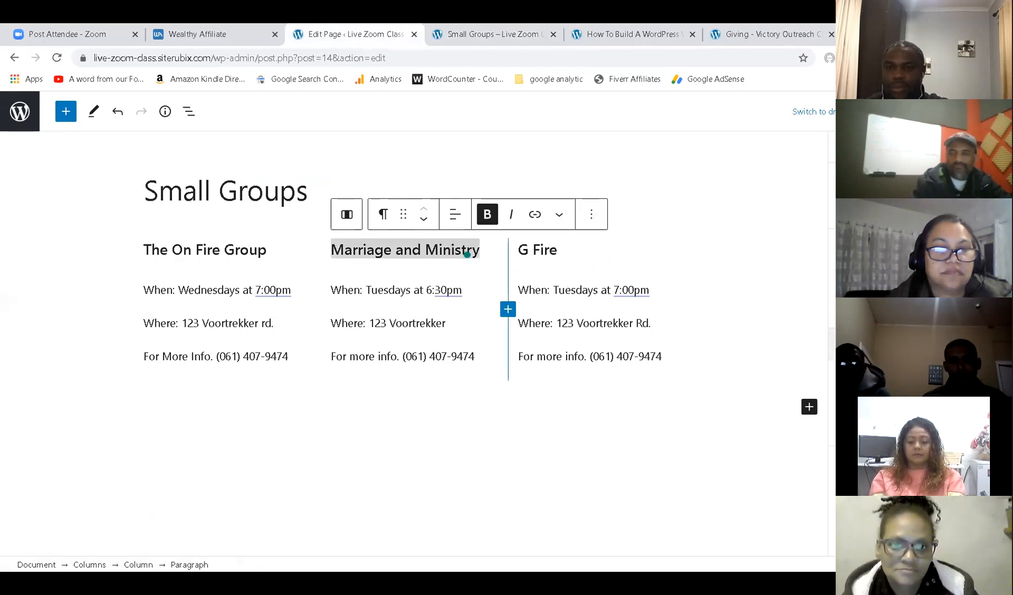
click(467, 254)
text(18)
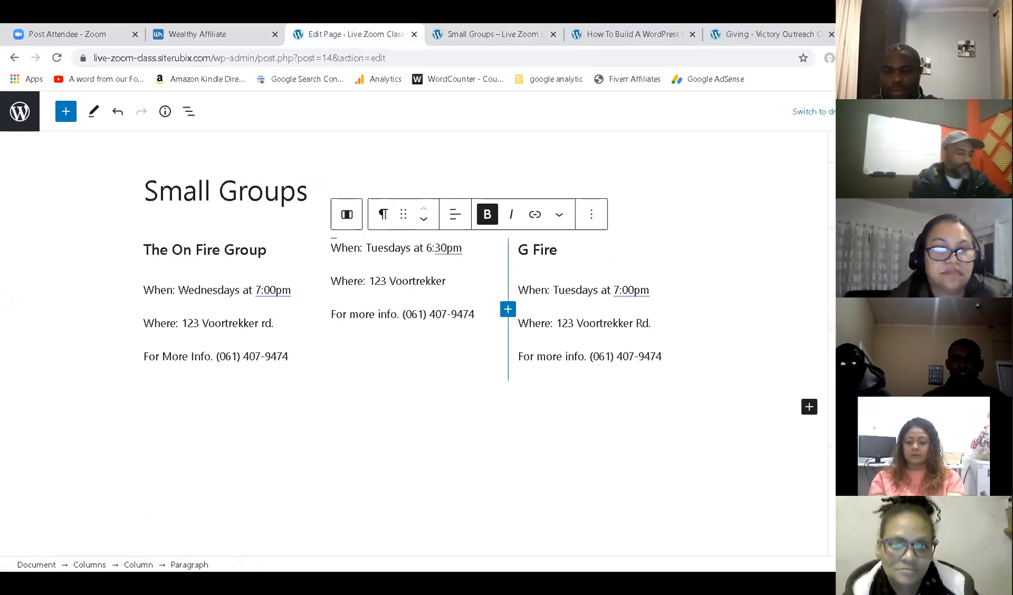
click(532, 250)
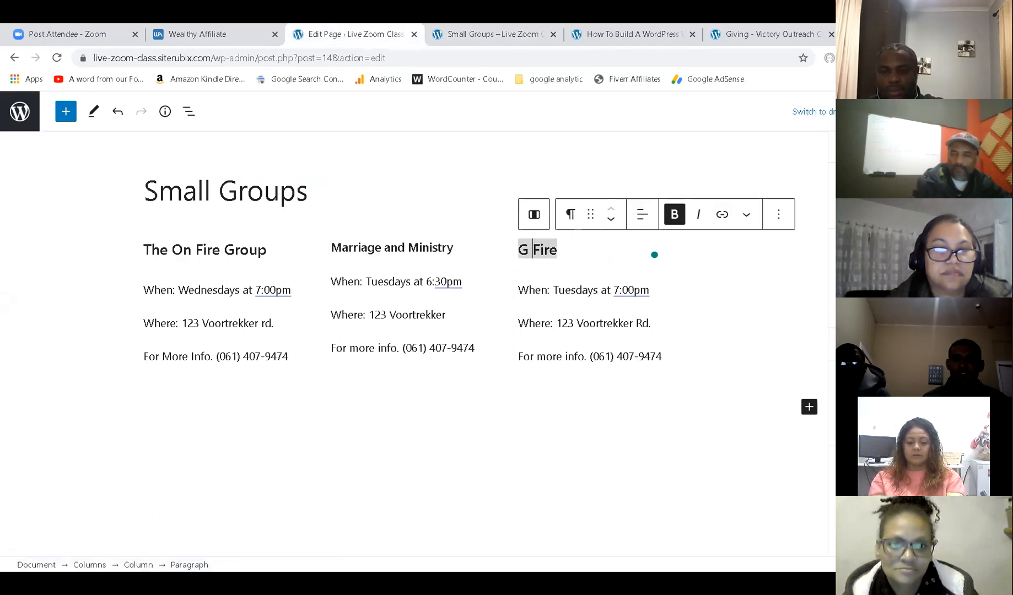
text(18)
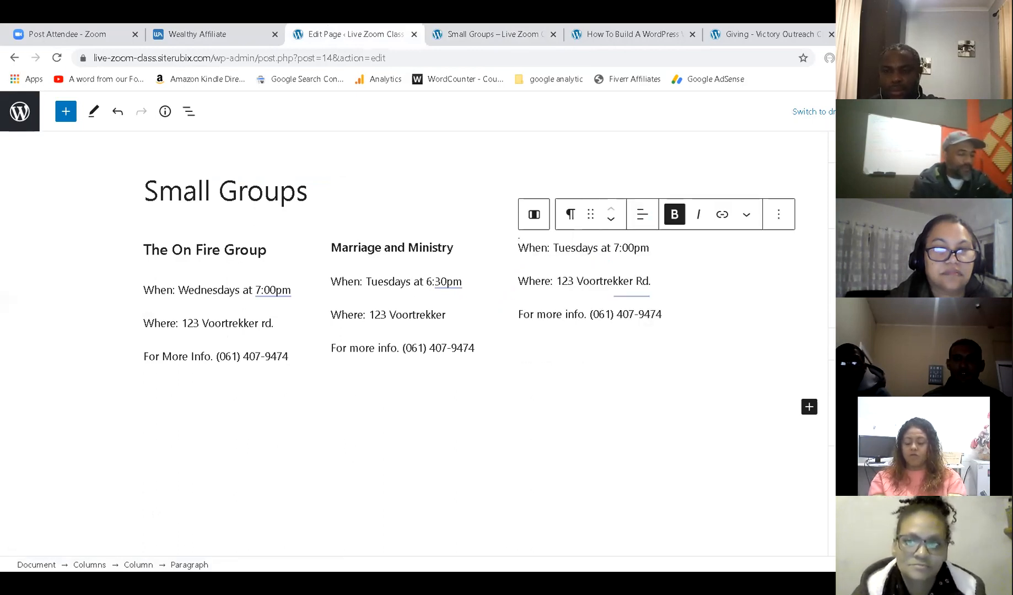
click(221, 249)
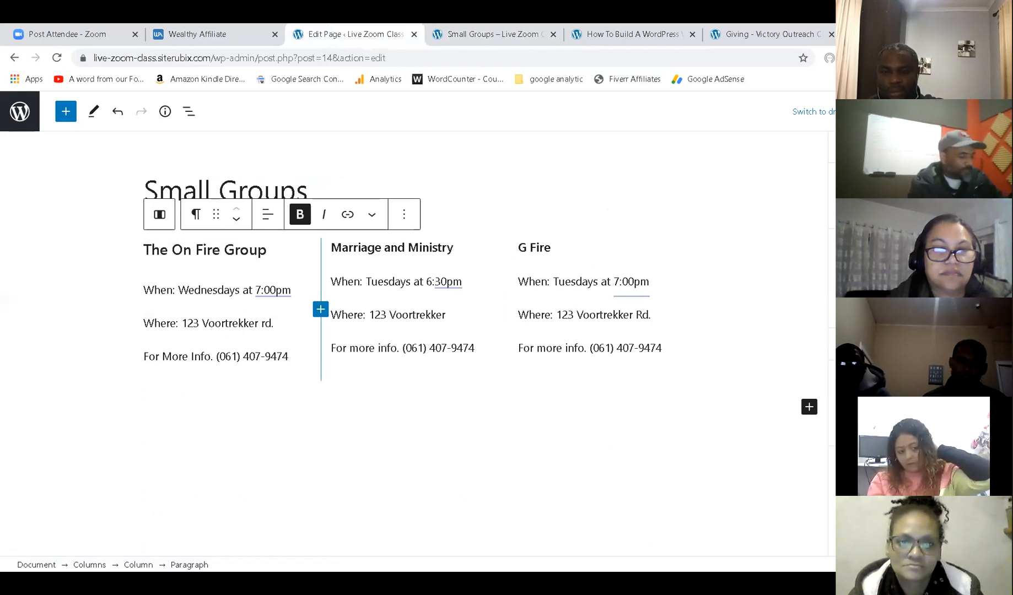
Set the heading size to 18, save, confirm all three group headings match live, and return to editing.
text(18)
key(ctrl+s)
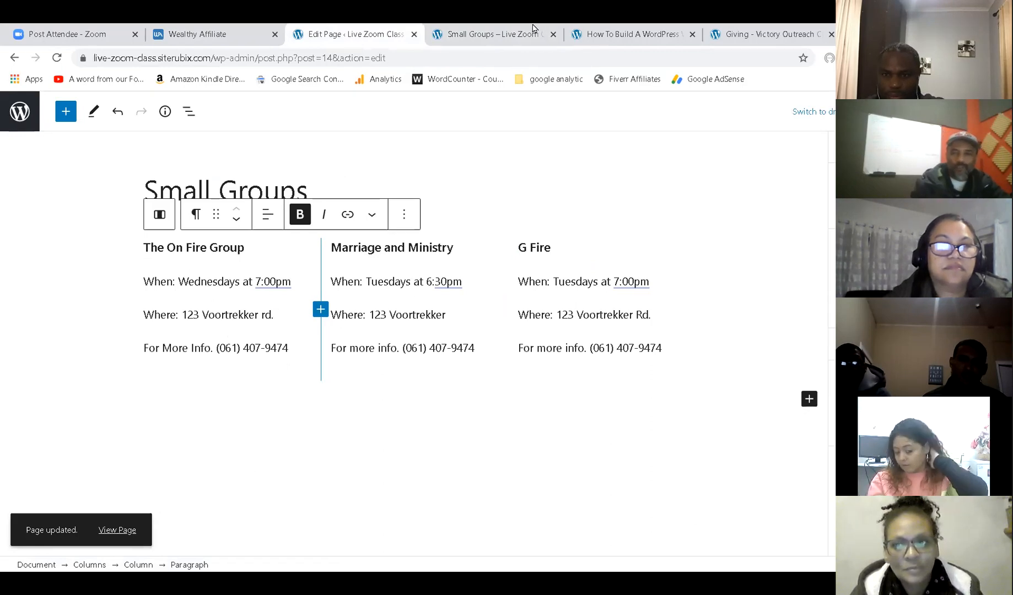
click(532, 31)
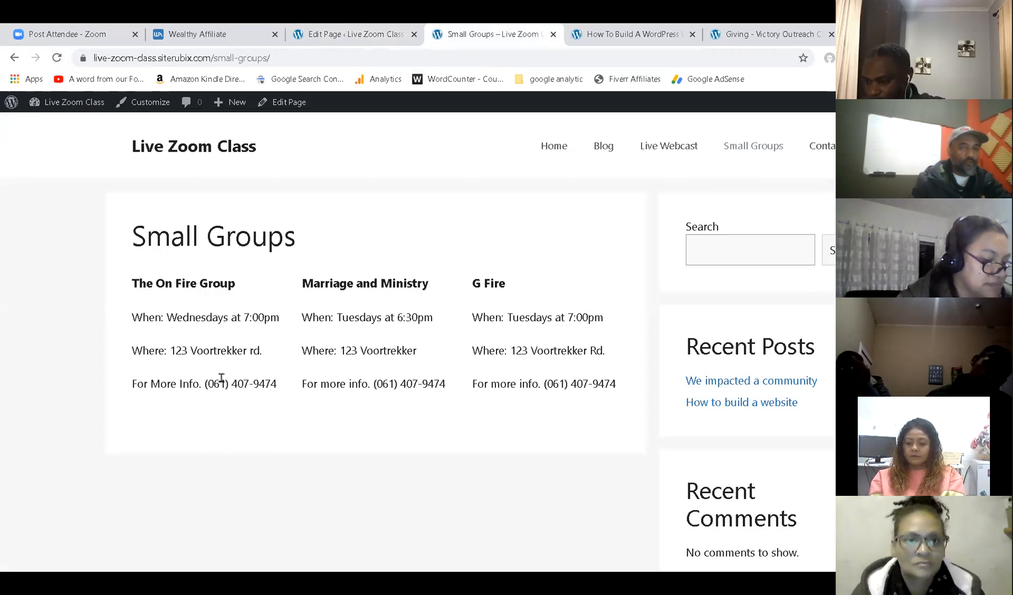
click(364, 33)
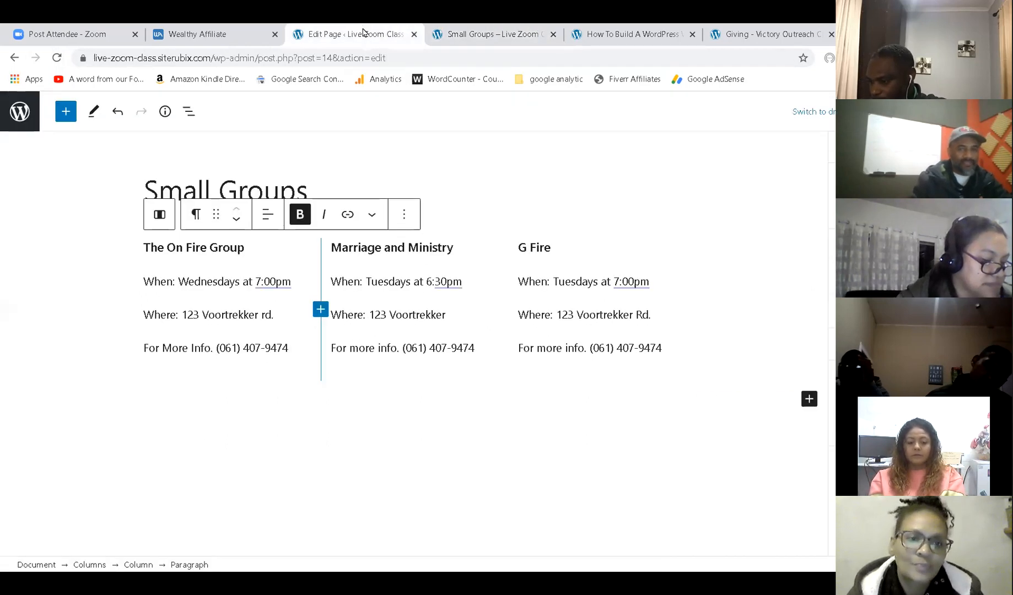
click(403, 213)
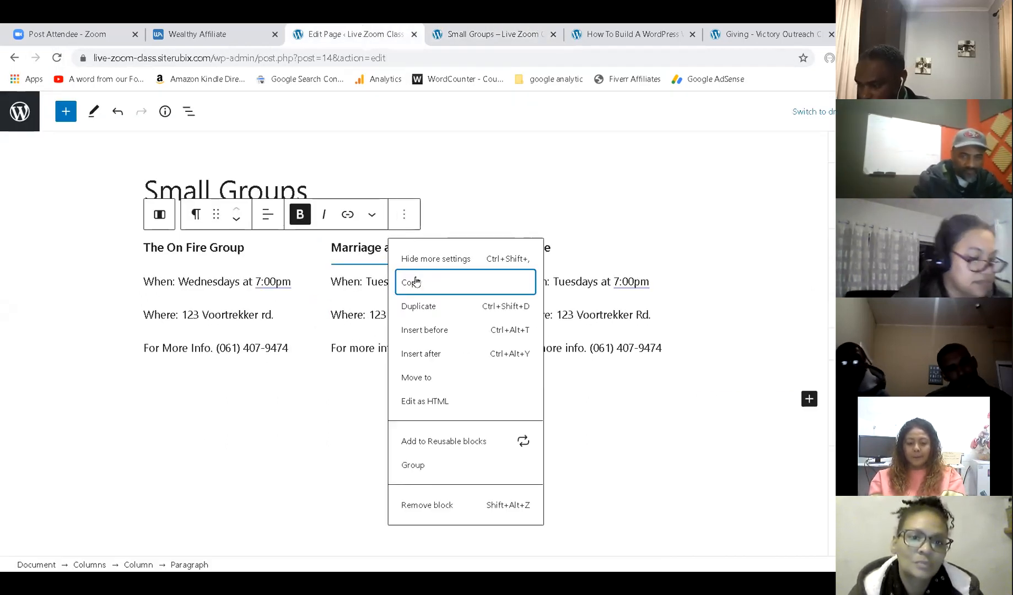
click(419, 306)
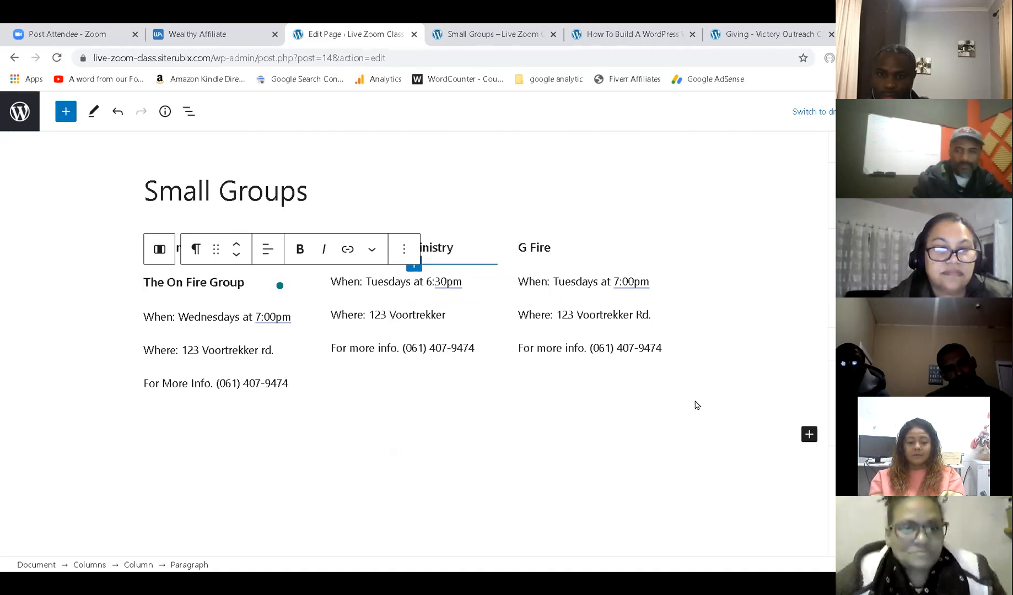
click(271, 318)
click(468, 262)
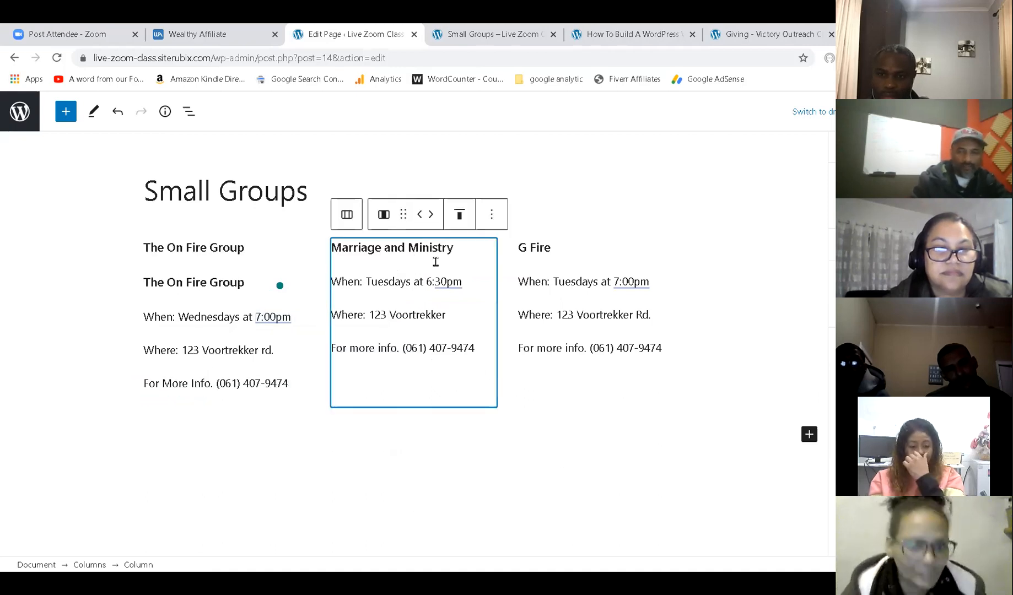
click(593, 219)
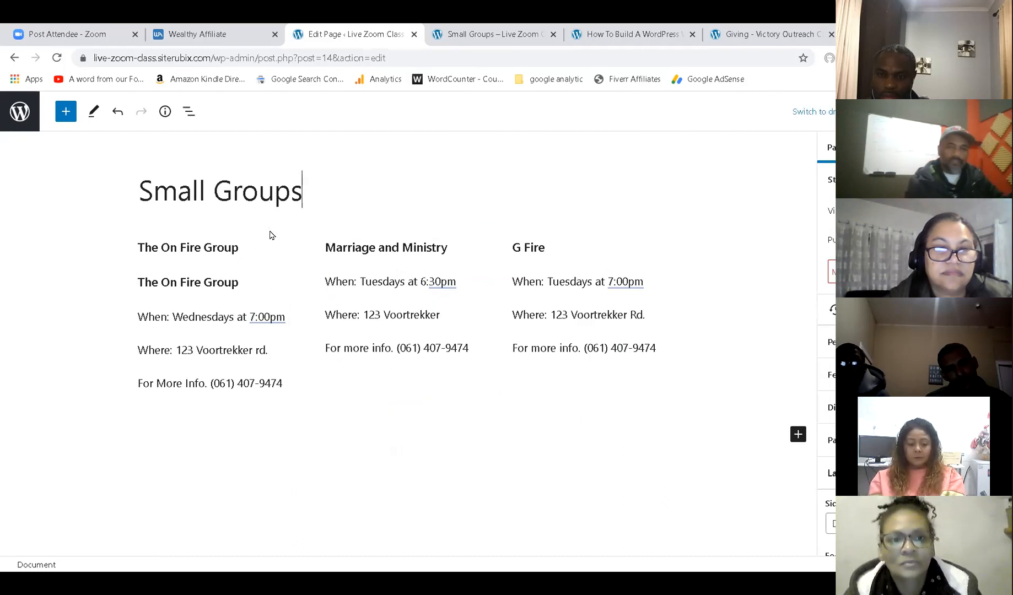
key(ctrl+z)
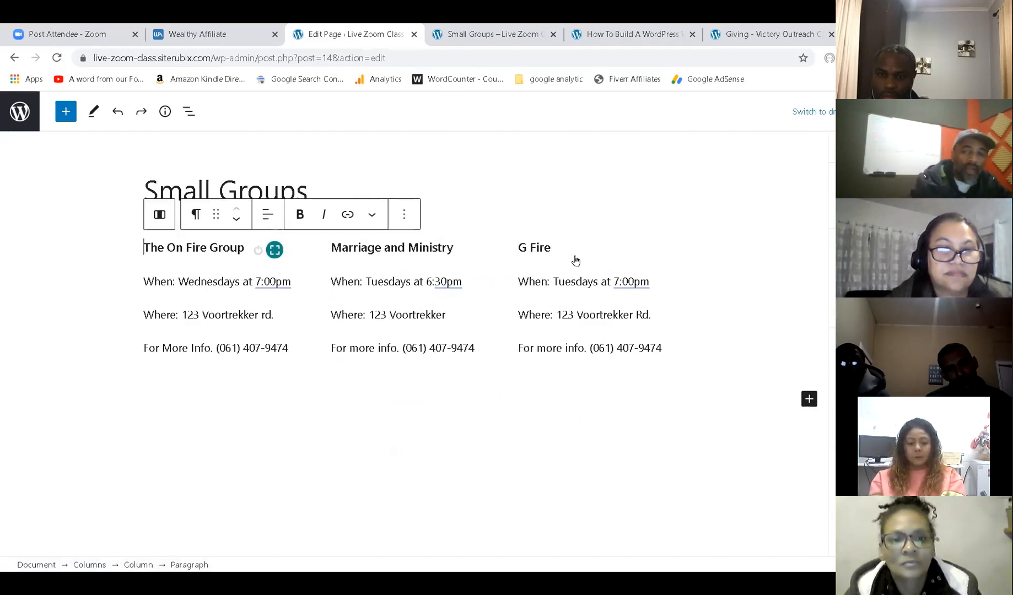
click(548, 219)
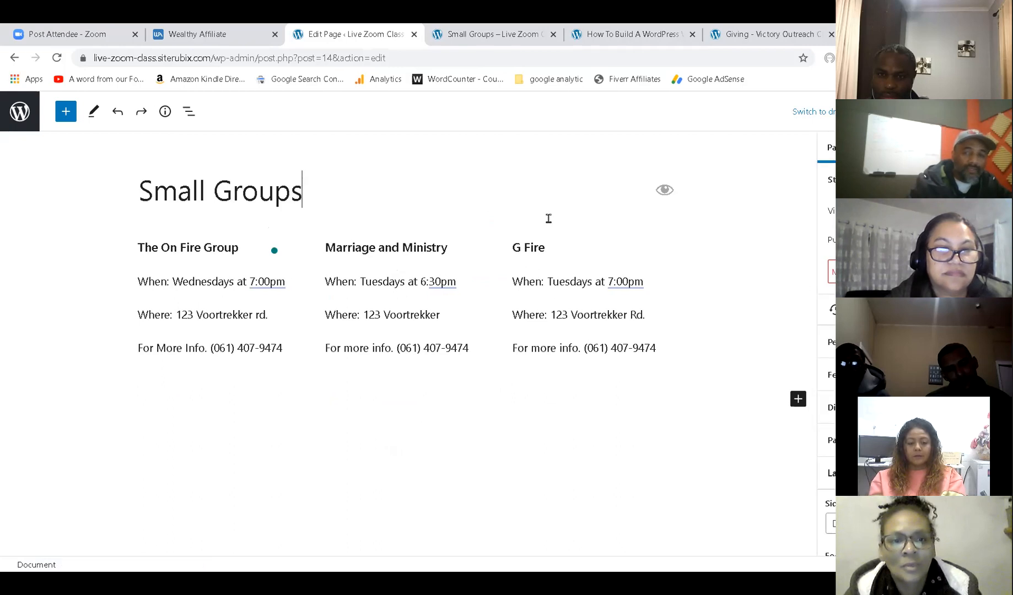
click(485, 246)
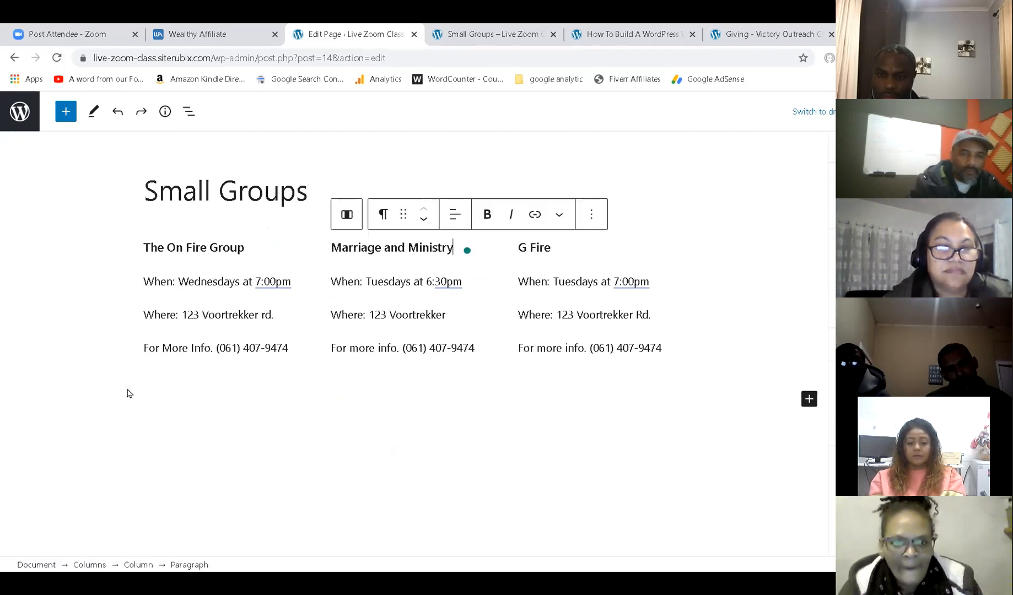
click(132, 262)
click(131, 262)
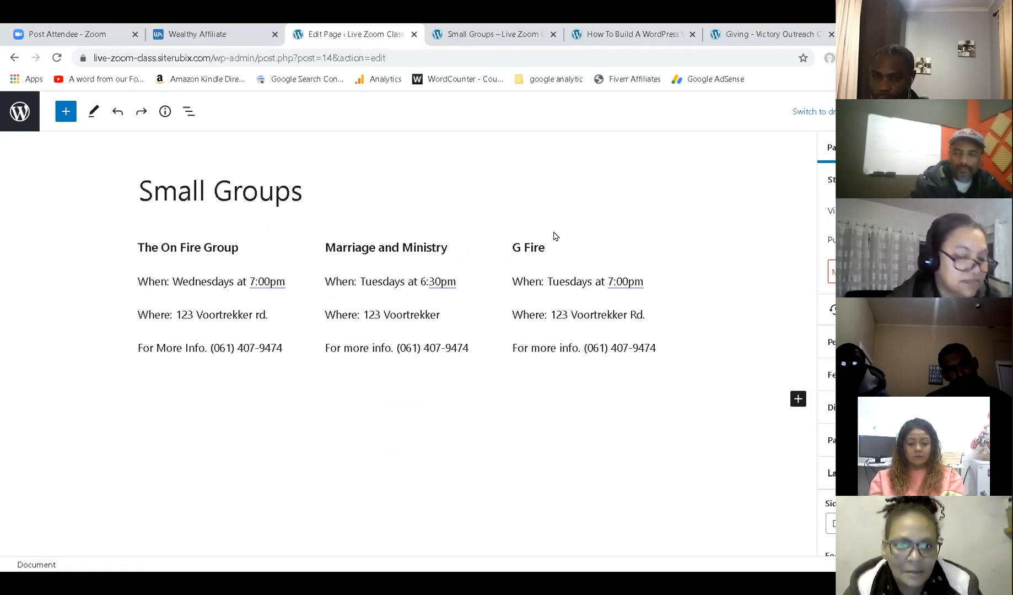
click(452, 241)
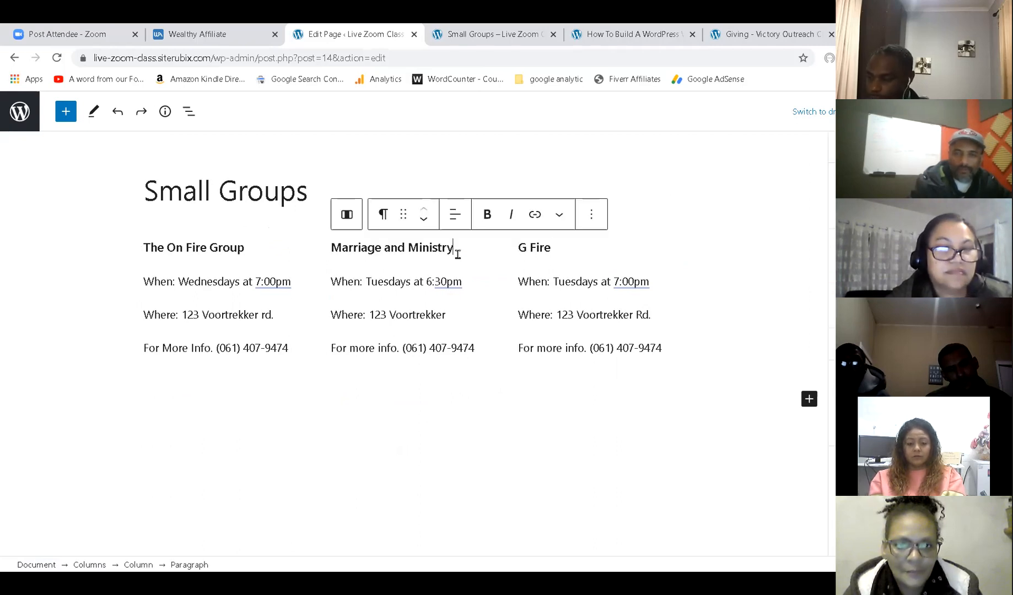
click(600, 217)
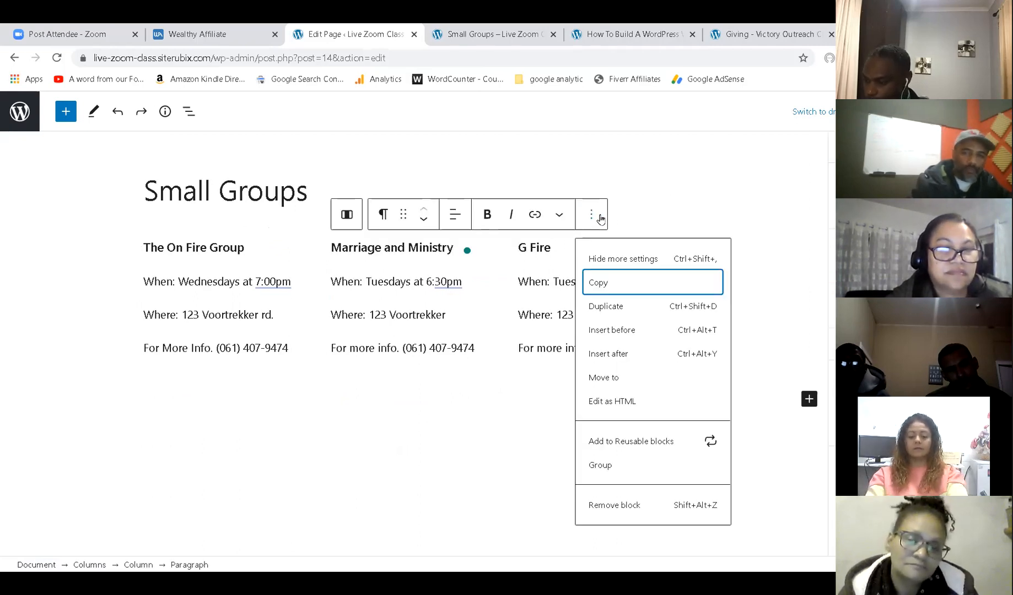
click(620, 311)
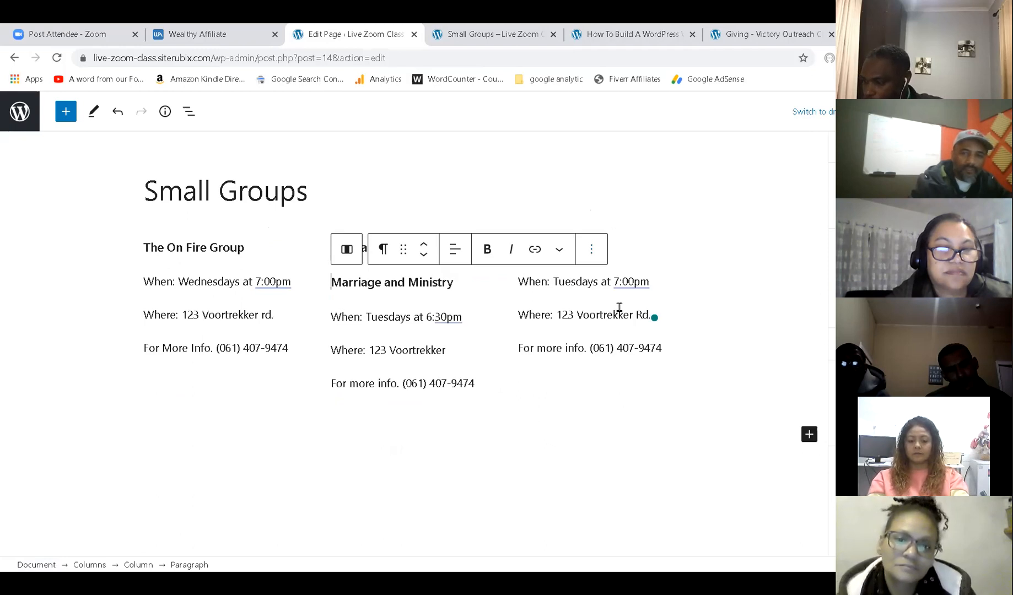
key(ctrl+z)
click(554, 217)
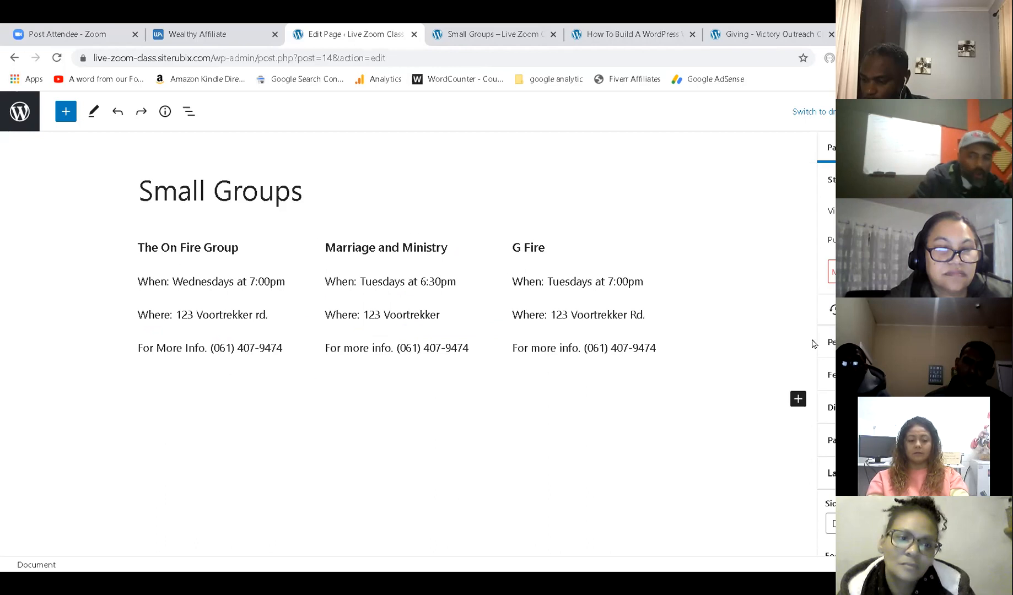
click(653, 361)
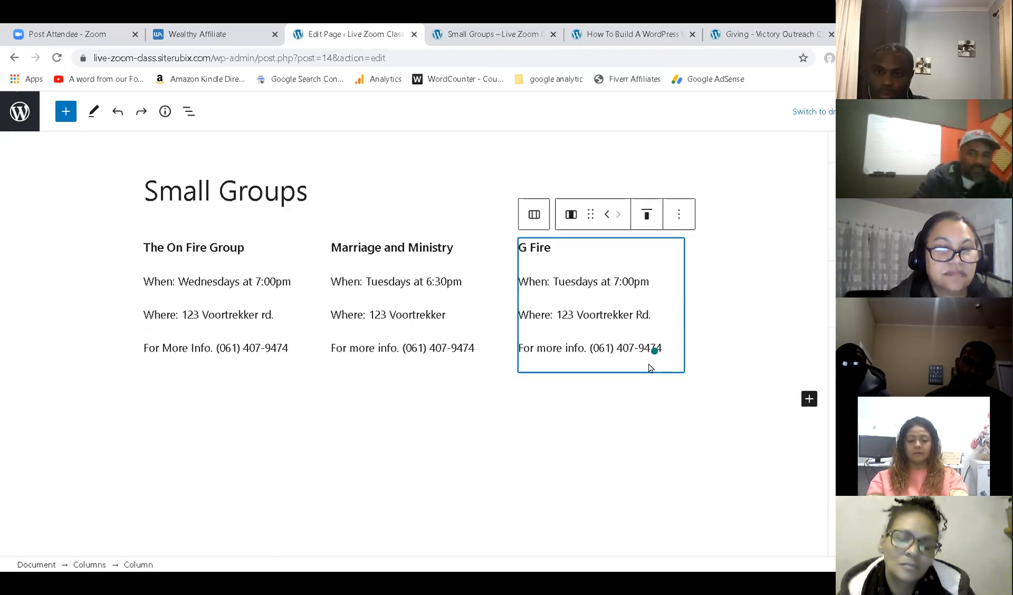
click(468, 372)
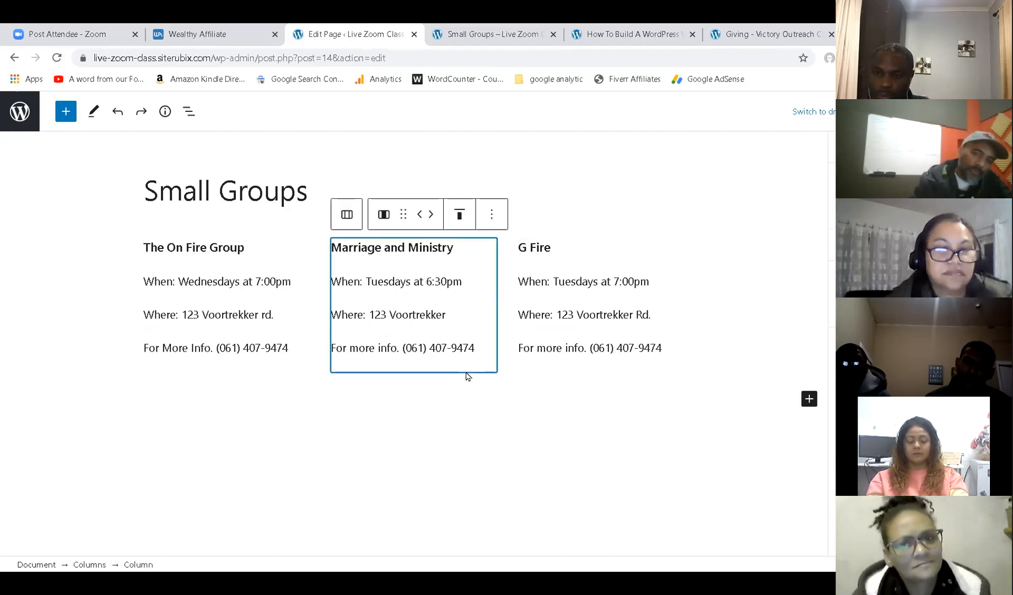
click(245, 219)
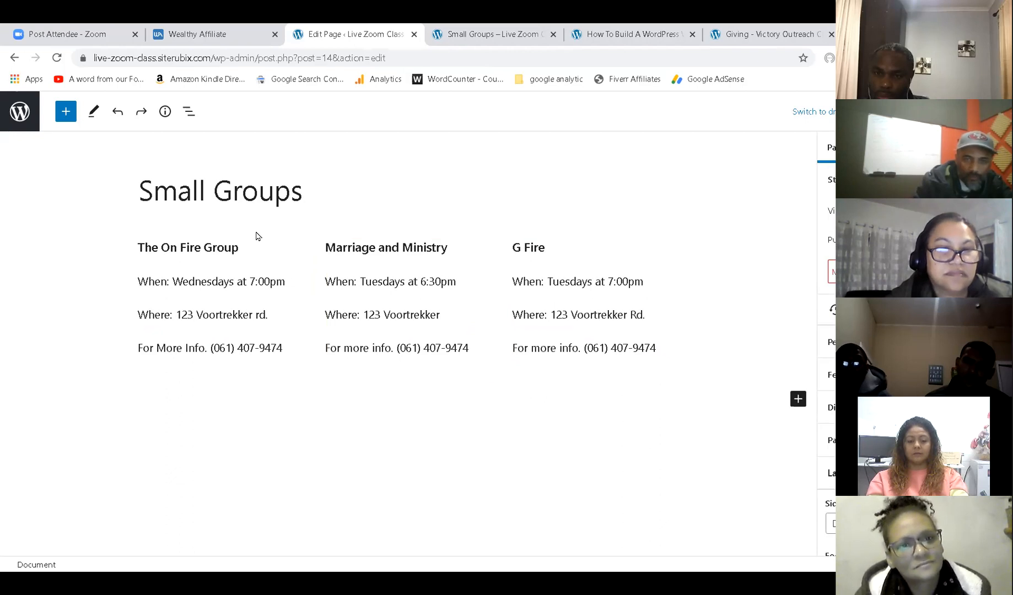
click(296, 250)
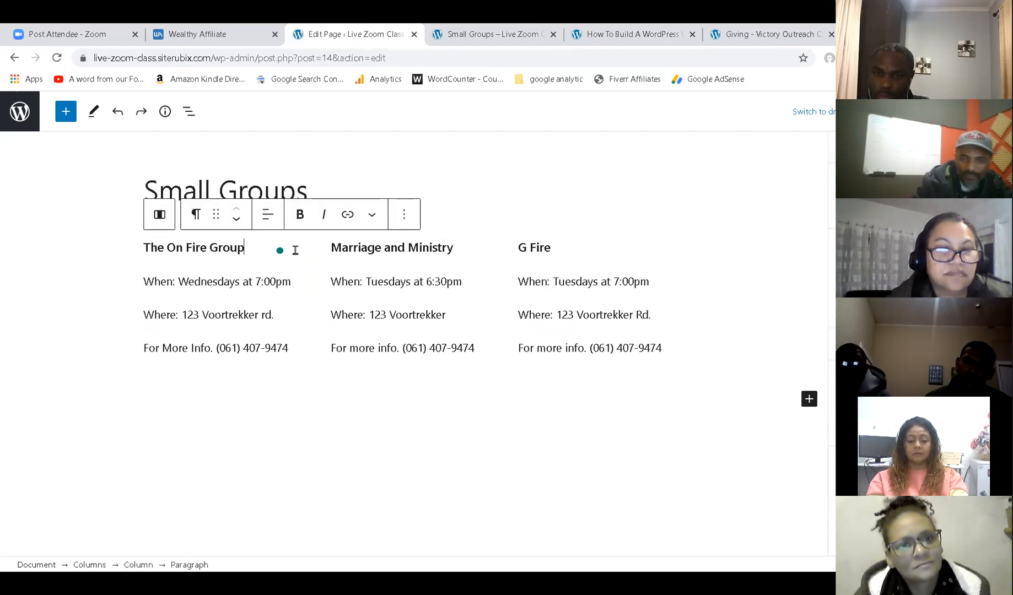
click(449, 230)
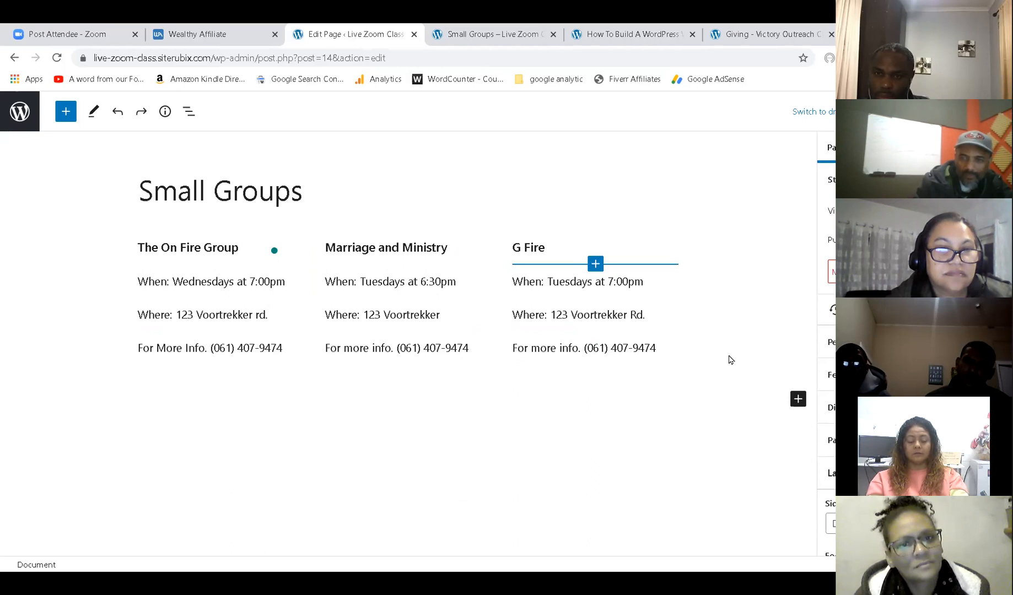
click(109, 331)
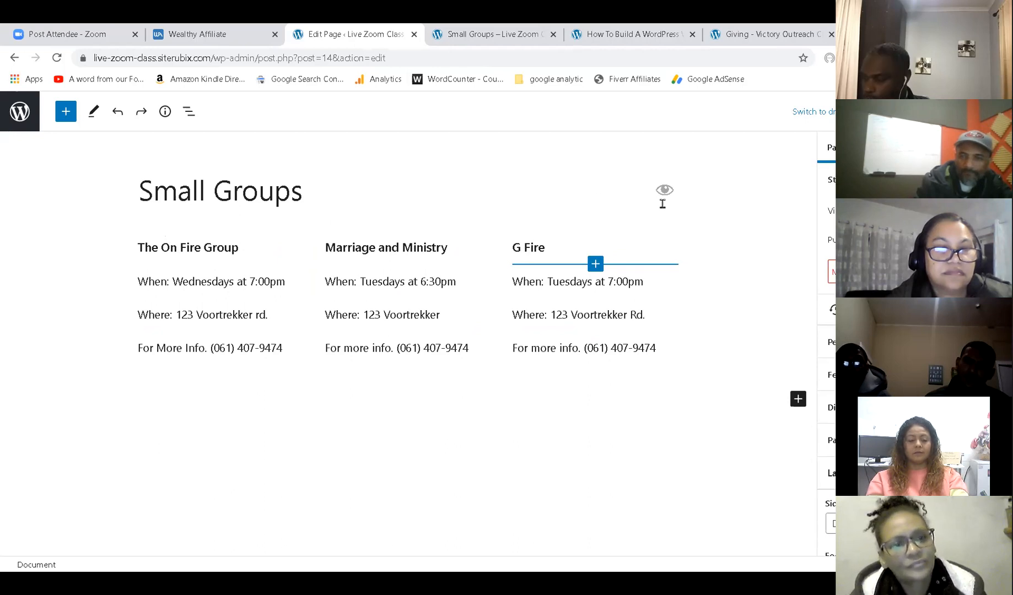
click(639, 375)
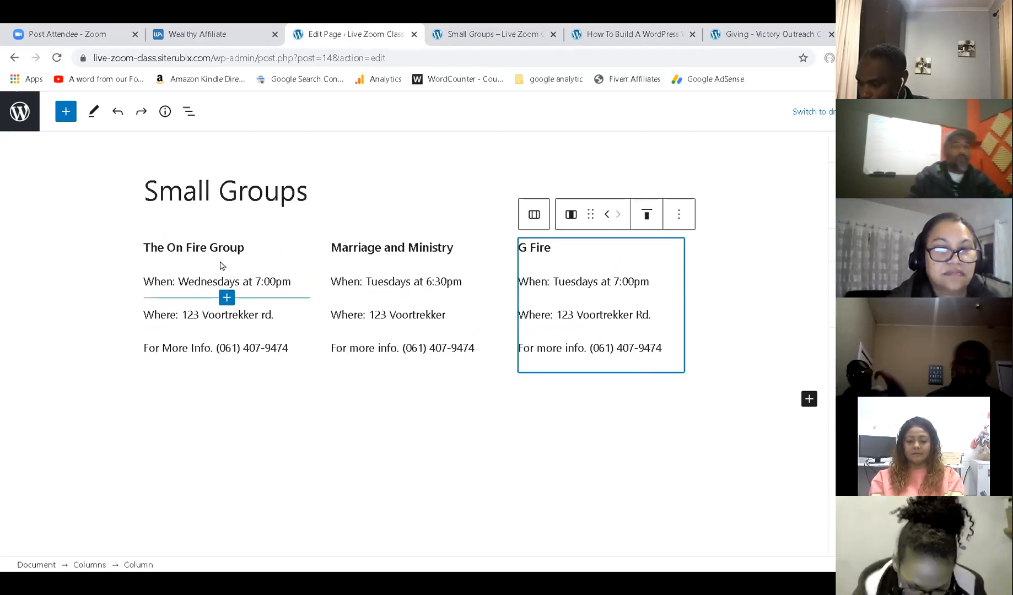
click(264, 246)
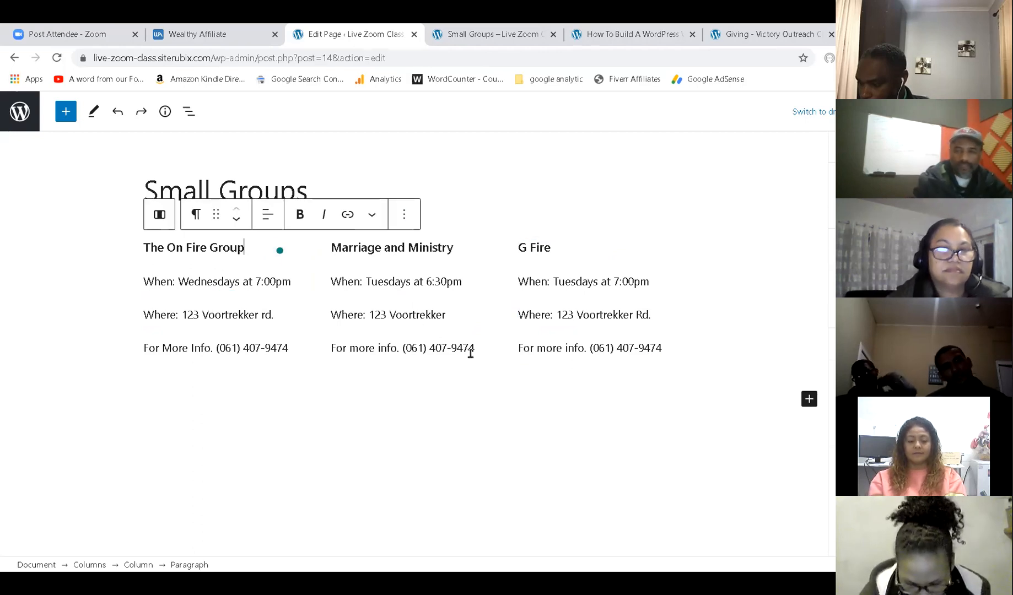
Insert a Columns block split into three equal columns below the existing groups.
click(808, 399)
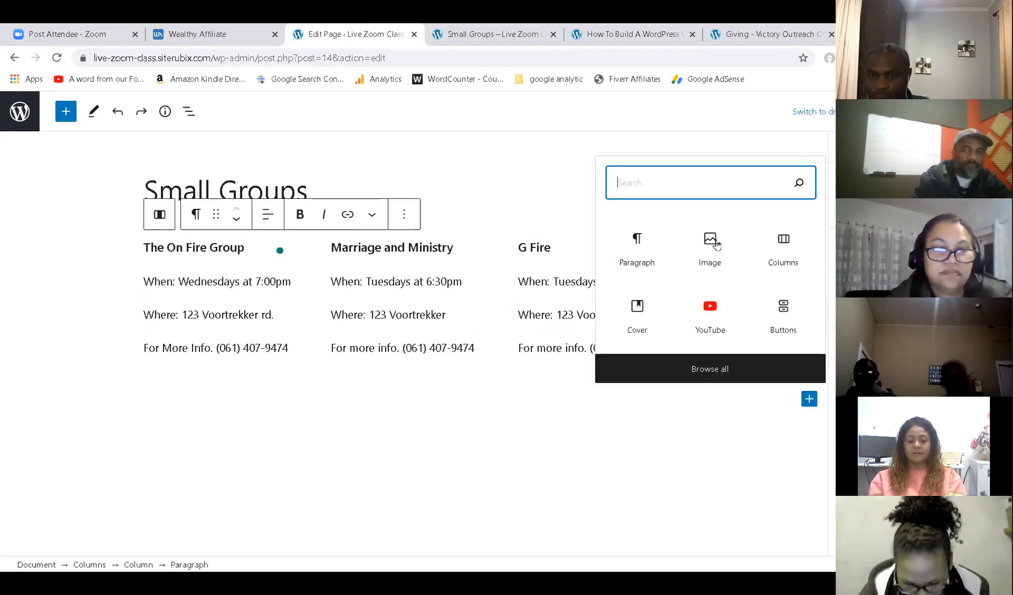
click(783, 251)
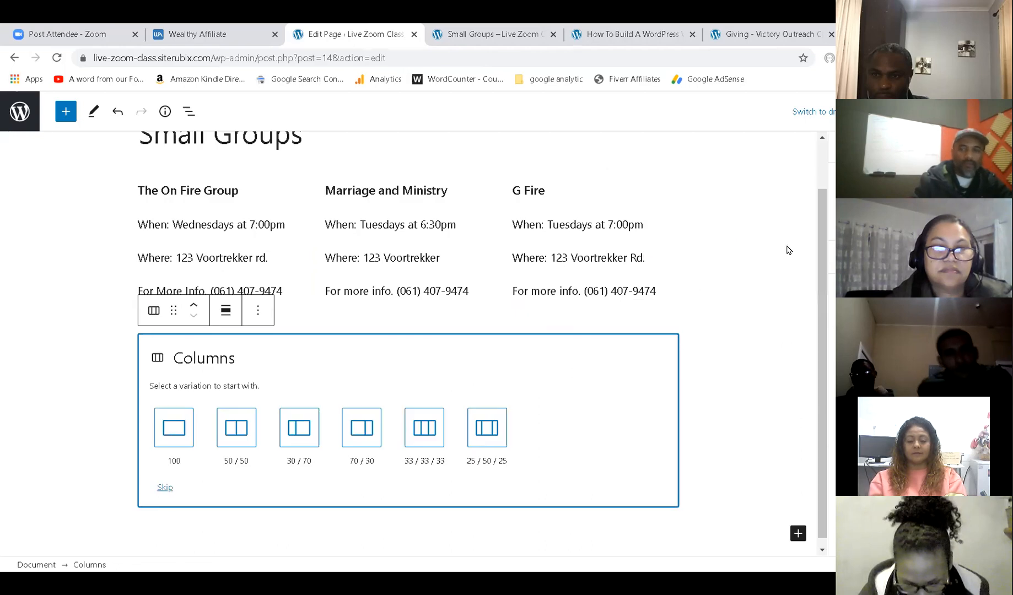
click(421, 414)
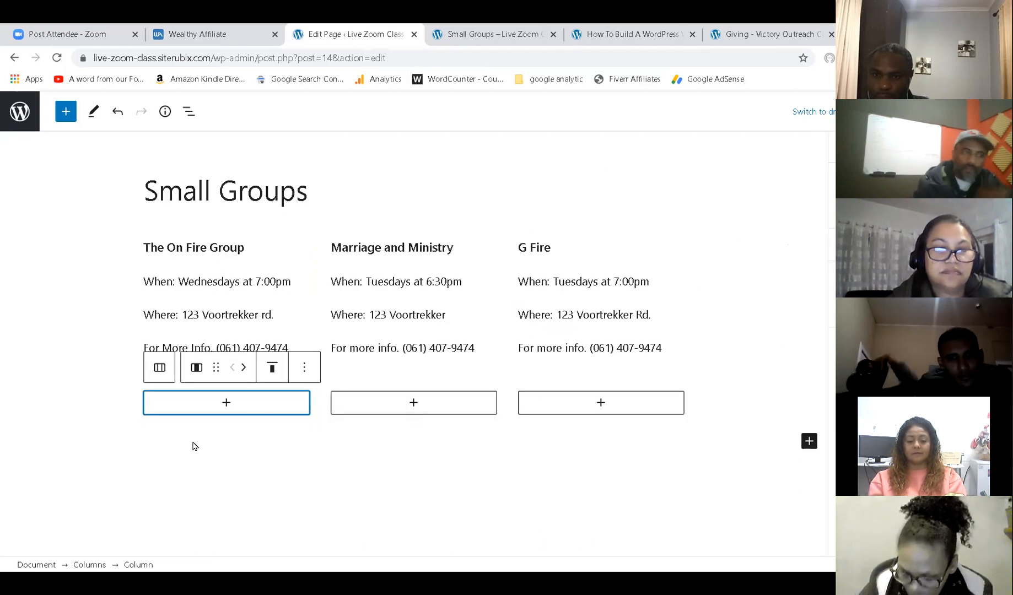
Copy The On Fire Group's four paragraphs and paste them into the first new column.
drag(171, 254, 285, 339)
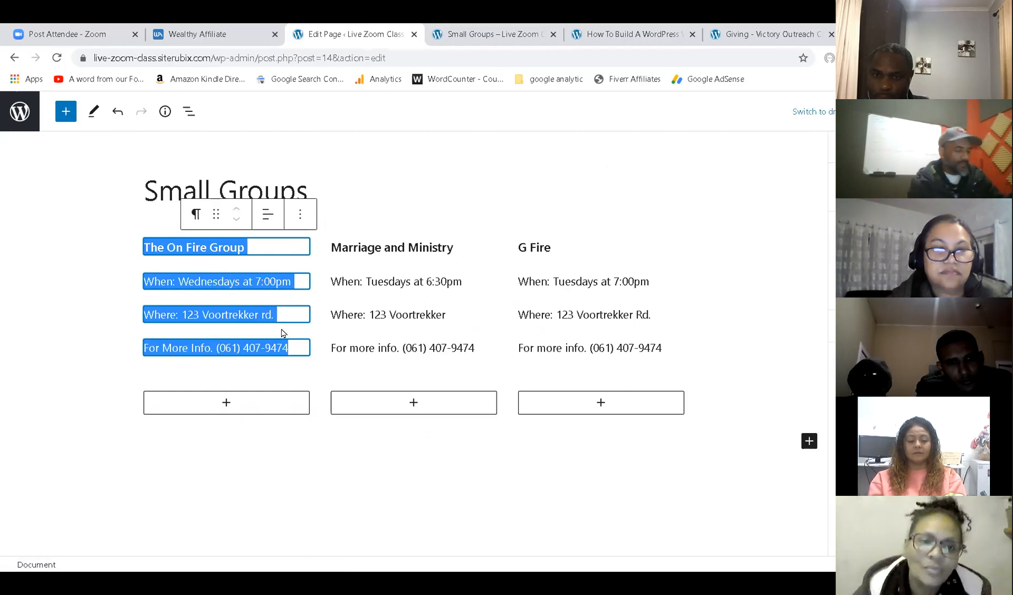
key(ctrl+c)
click(234, 403)
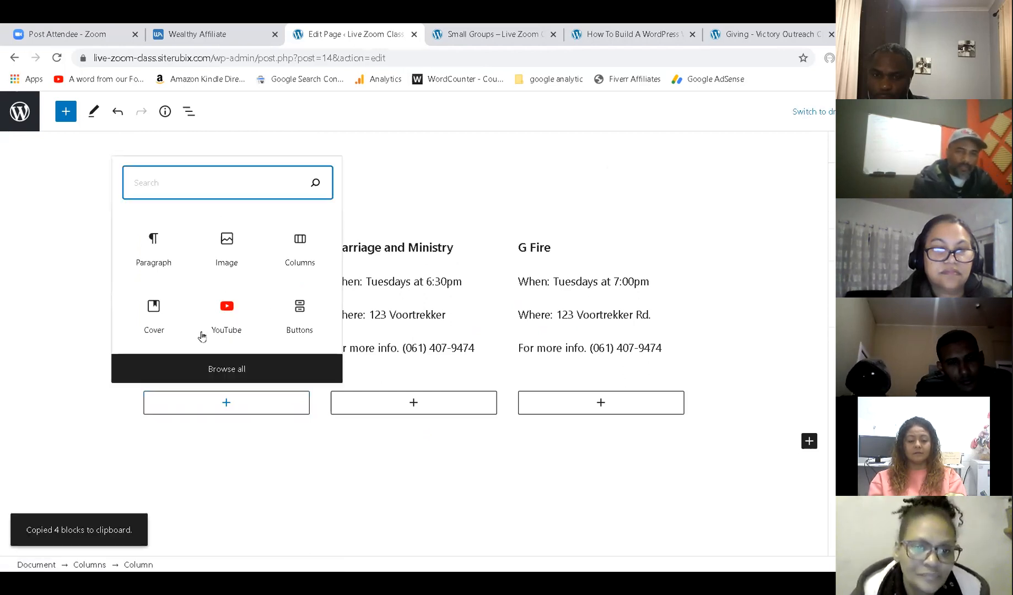
click(212, 406)
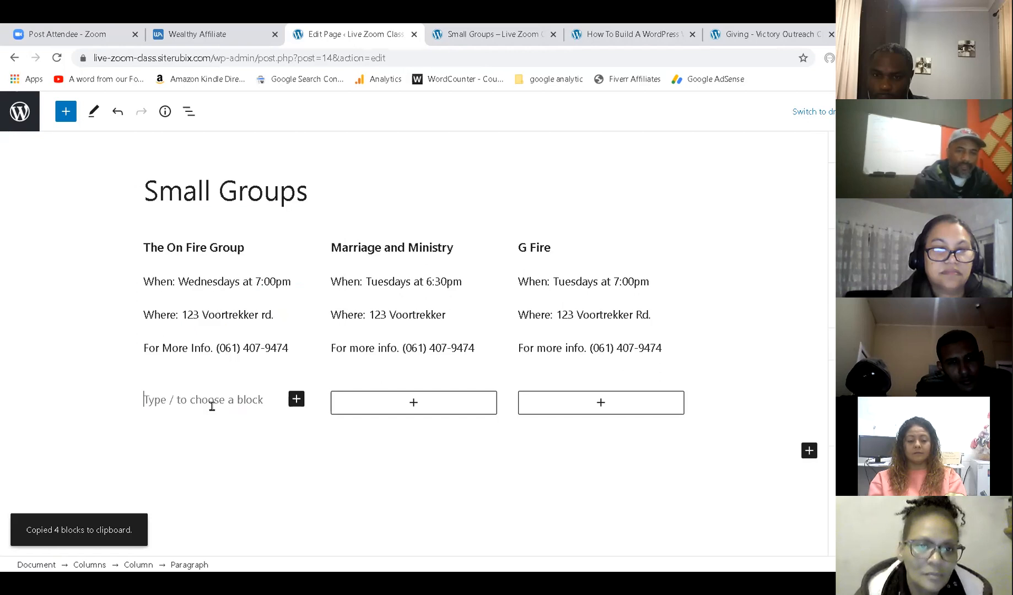
key(ctrl+v)
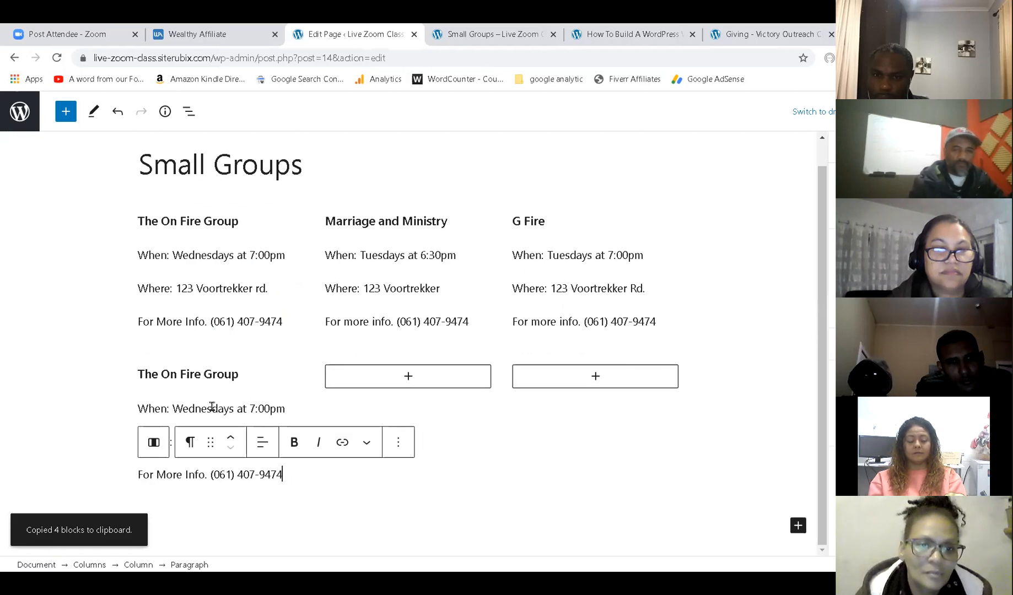
Paste the same On Fire Group details into the second and third columns and save the page.
click(407, 376)
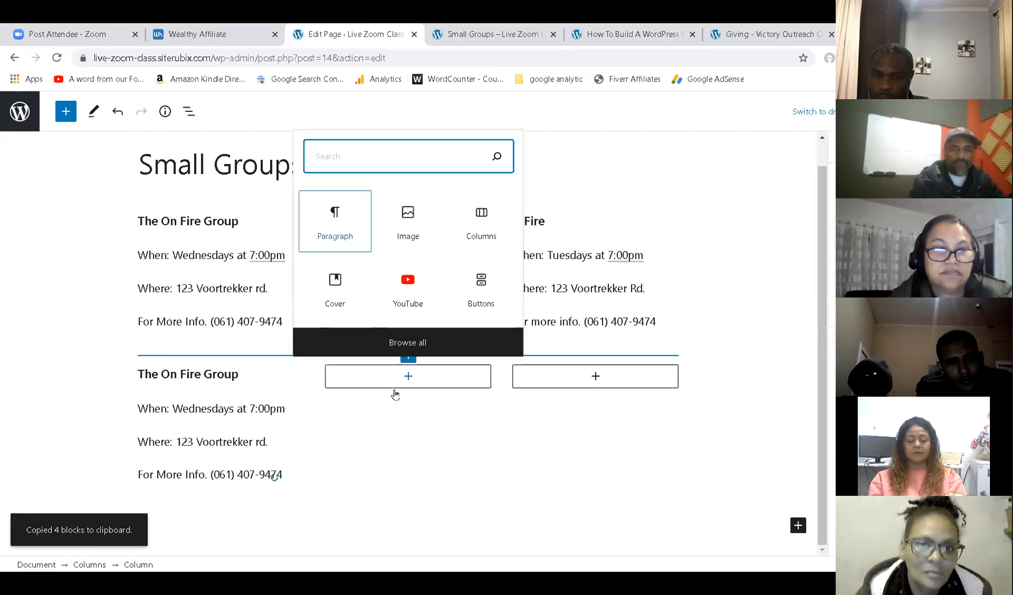
click(341, 236)
key(ctrl+v)
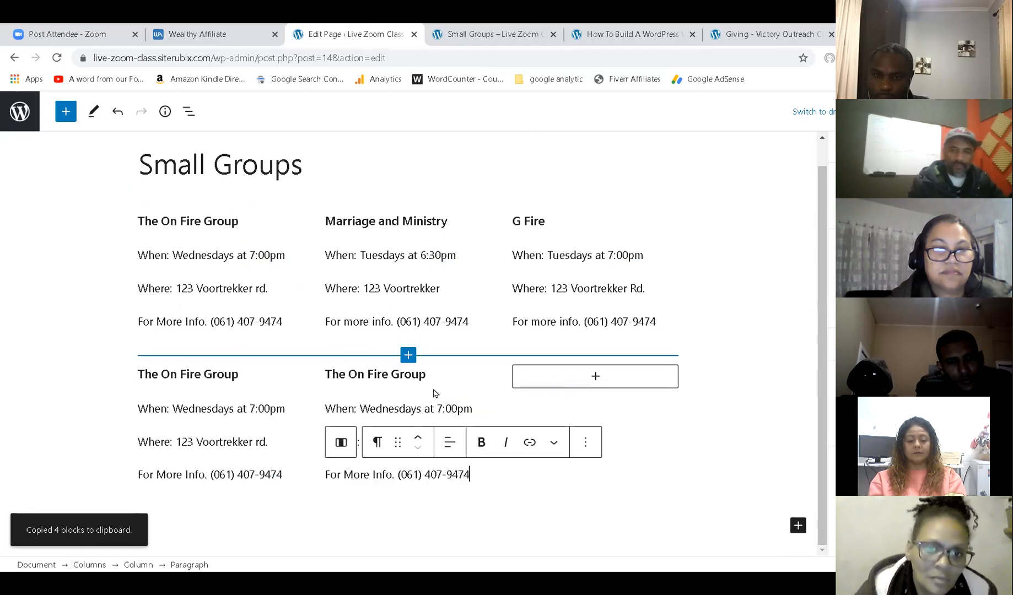
click(586, 379)
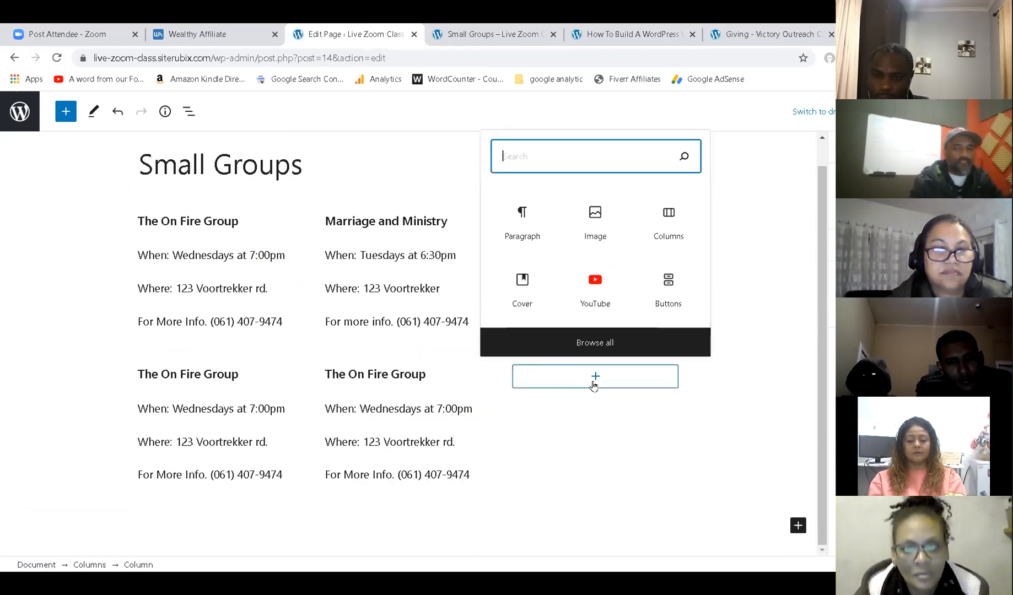
click(532, 236)
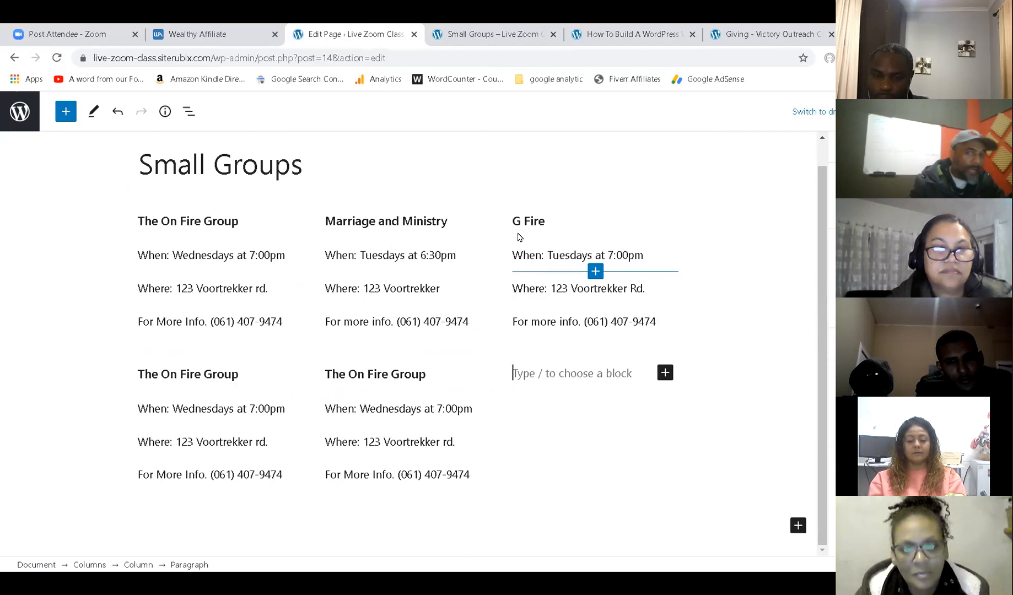
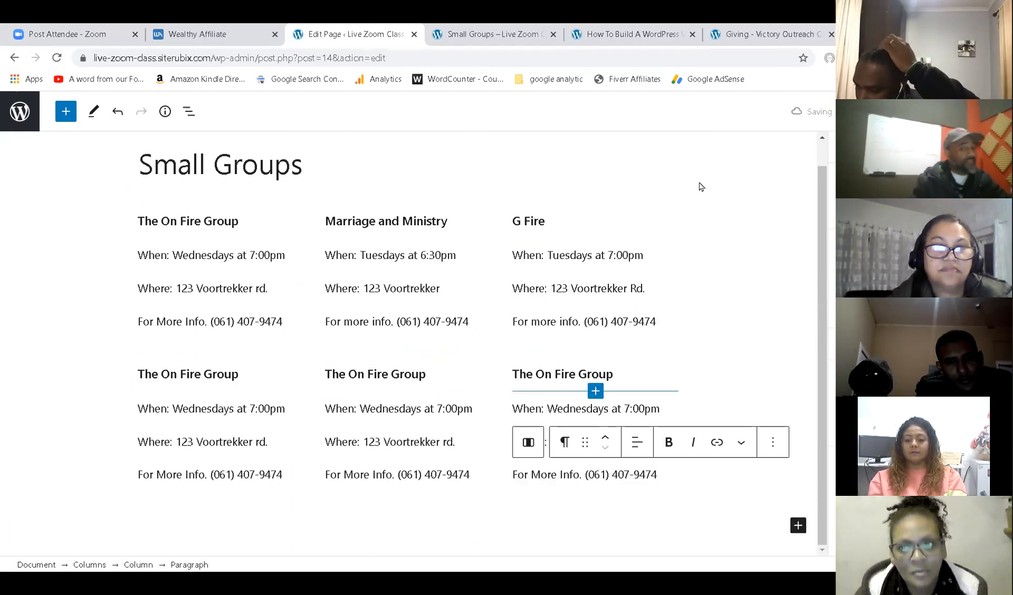
key(ctrl+s)
click(547, 30)
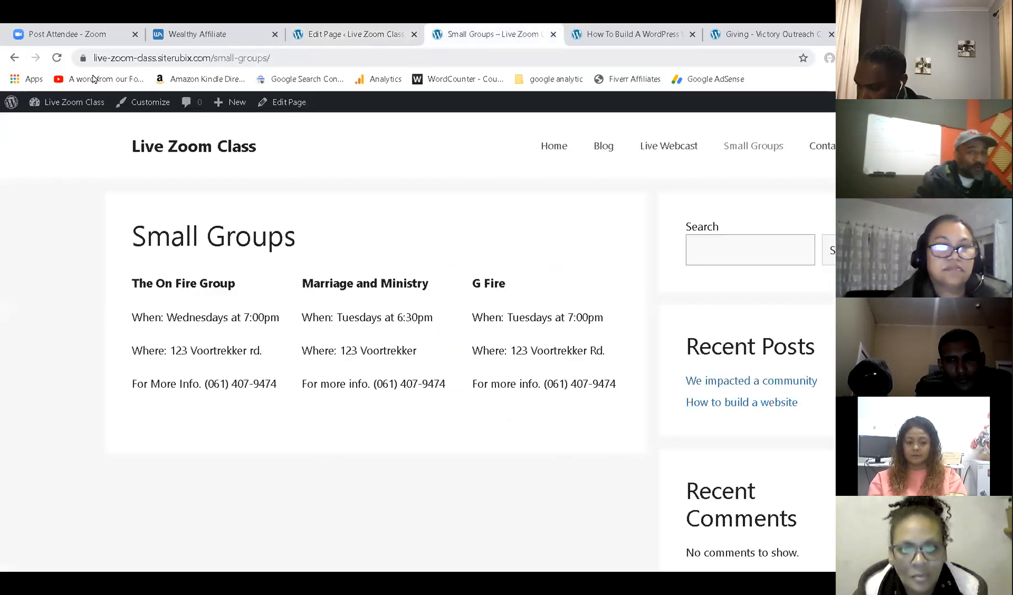
click(55, 62)
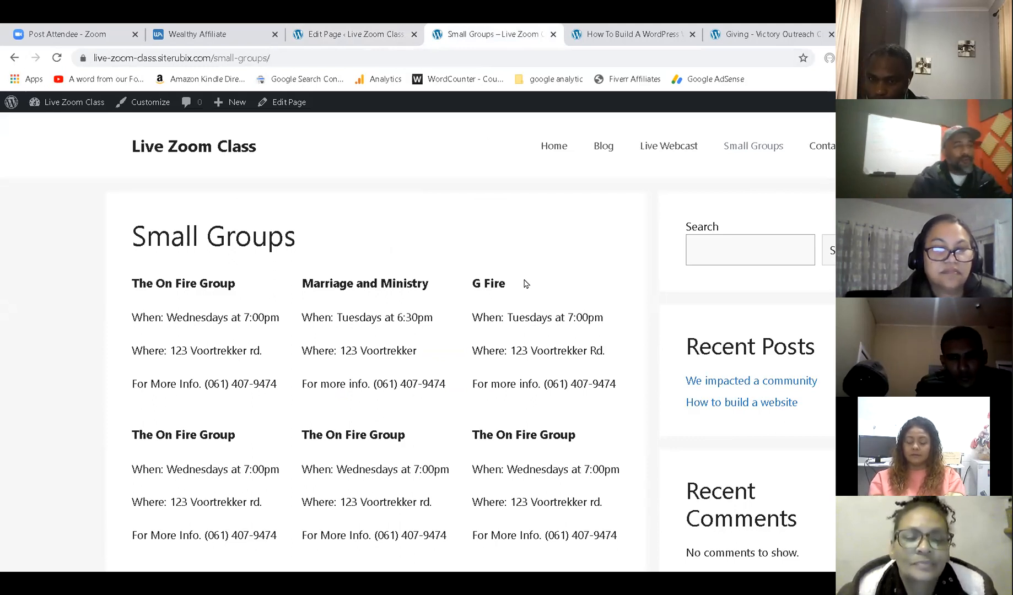
click(552, 141)
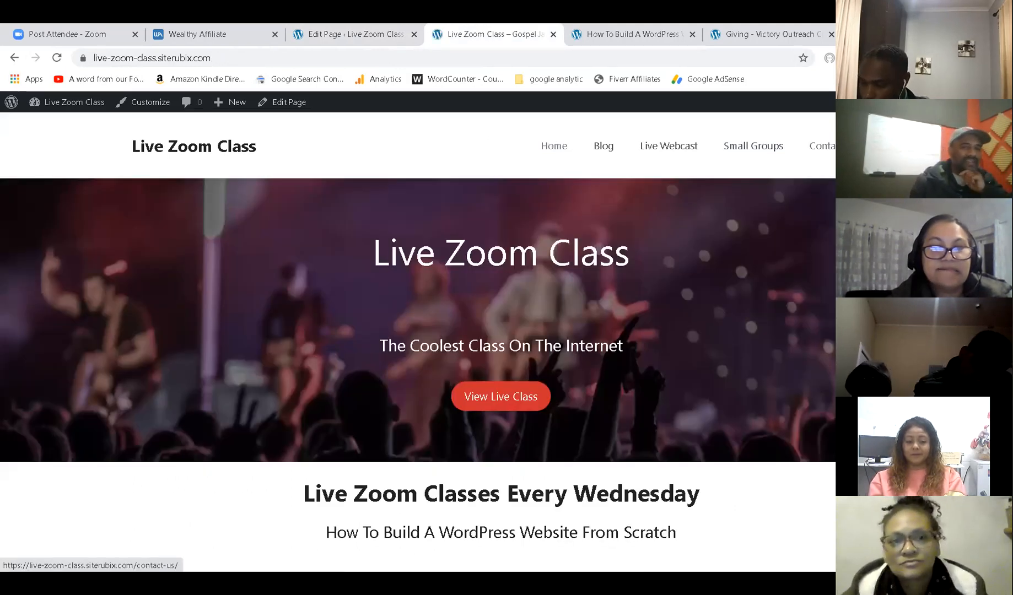
click(343, 28)
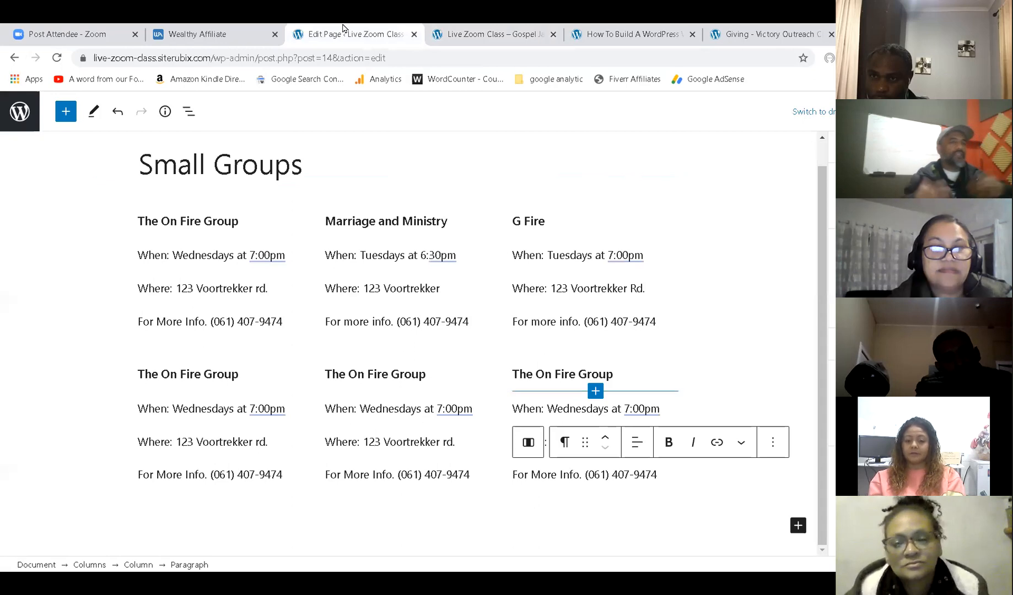
Go to the Pages list, open Contact Us in the block editor, and select its empty body block.
click(26, 126)
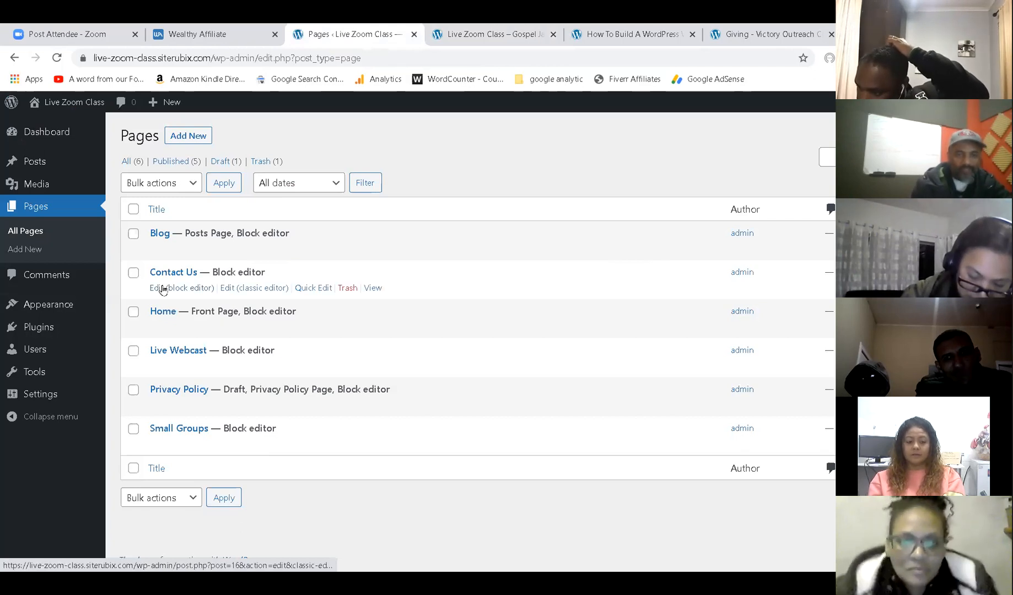
click(165, 287)
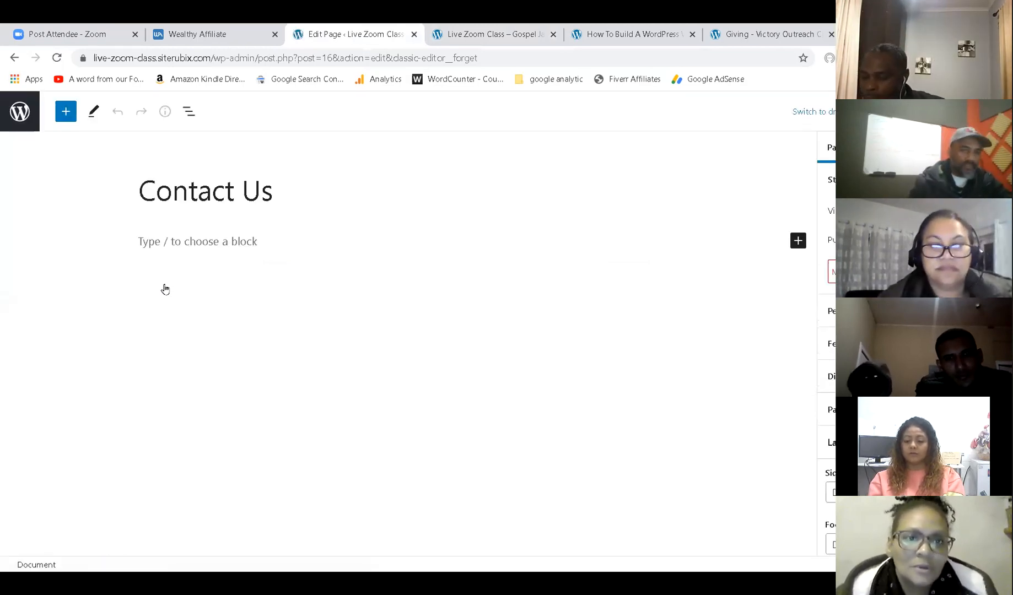
click(207, 244)
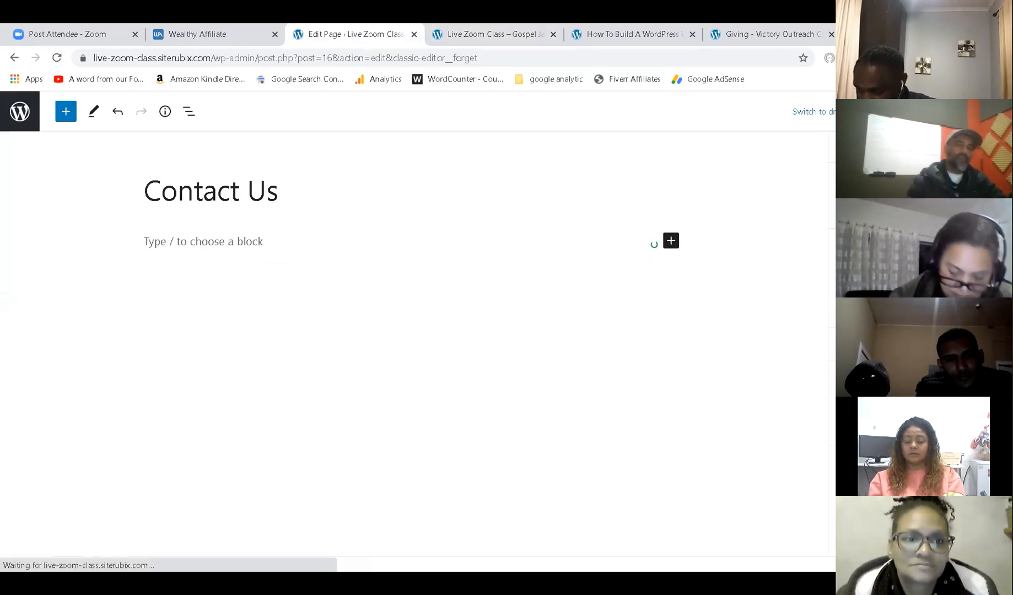
Write the intro line 'If you would like to contact us here is our details:'.
text(If yo)
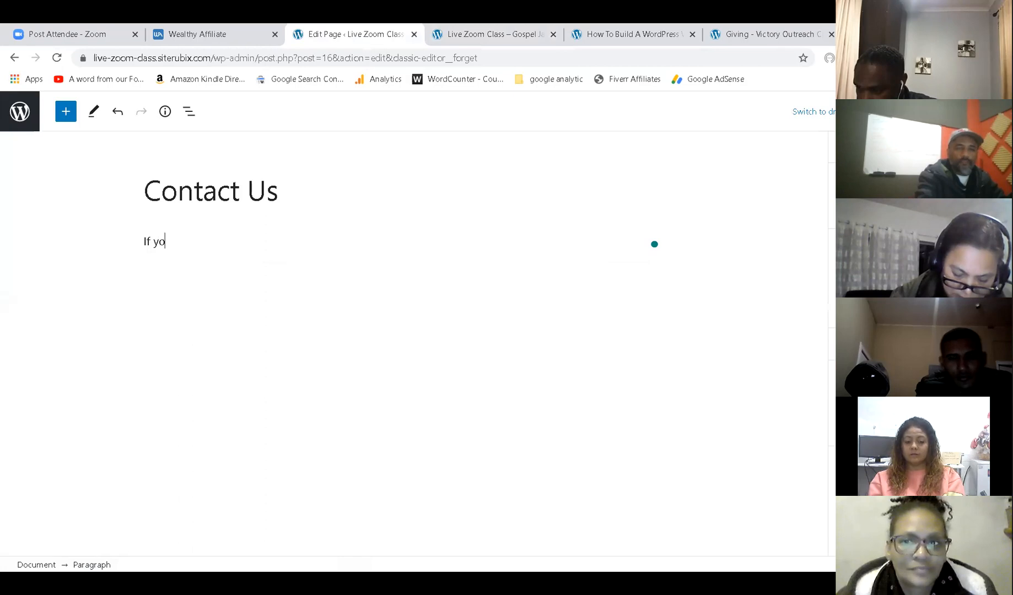
text(u would like to con)
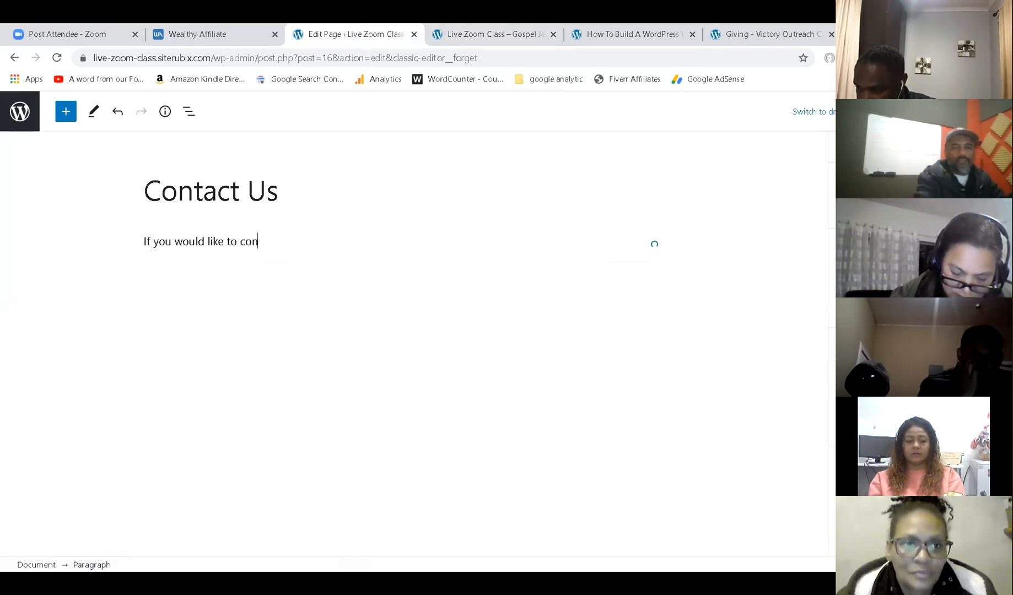
text(tact)
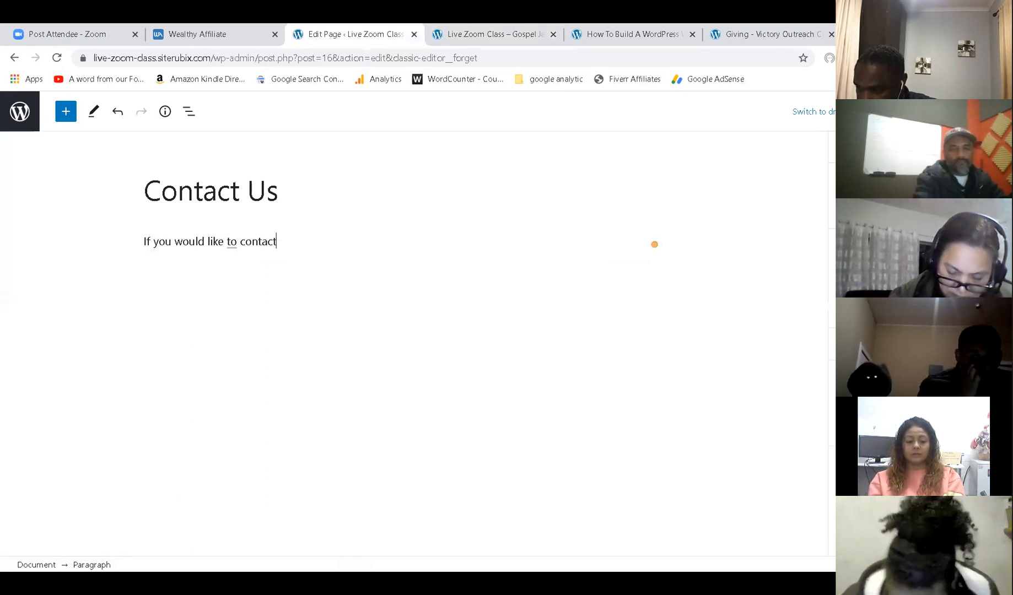
text( us here is our deti)
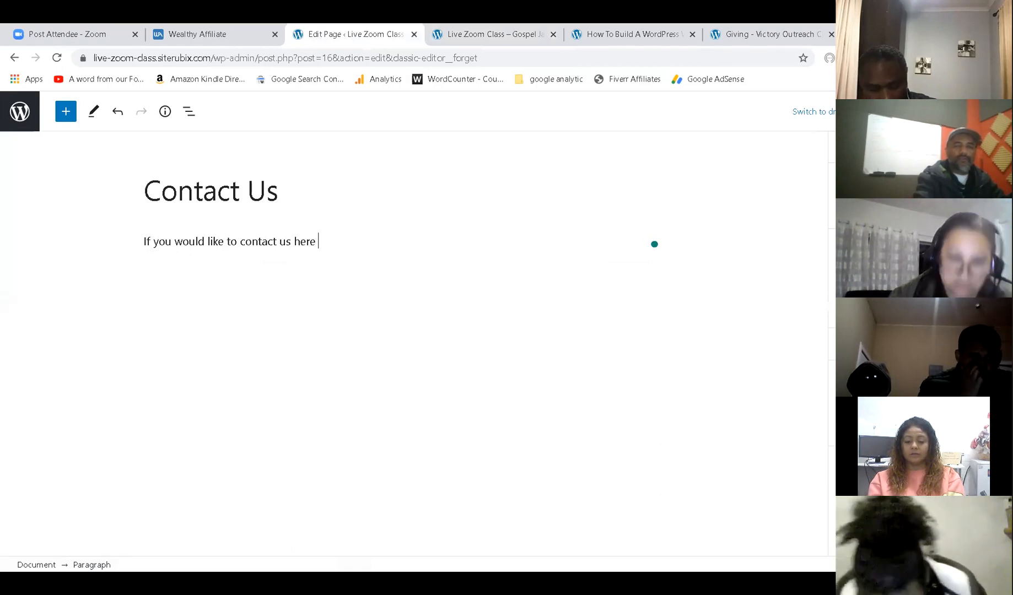
key(BackSpace)
text(ails:)
key(Return)
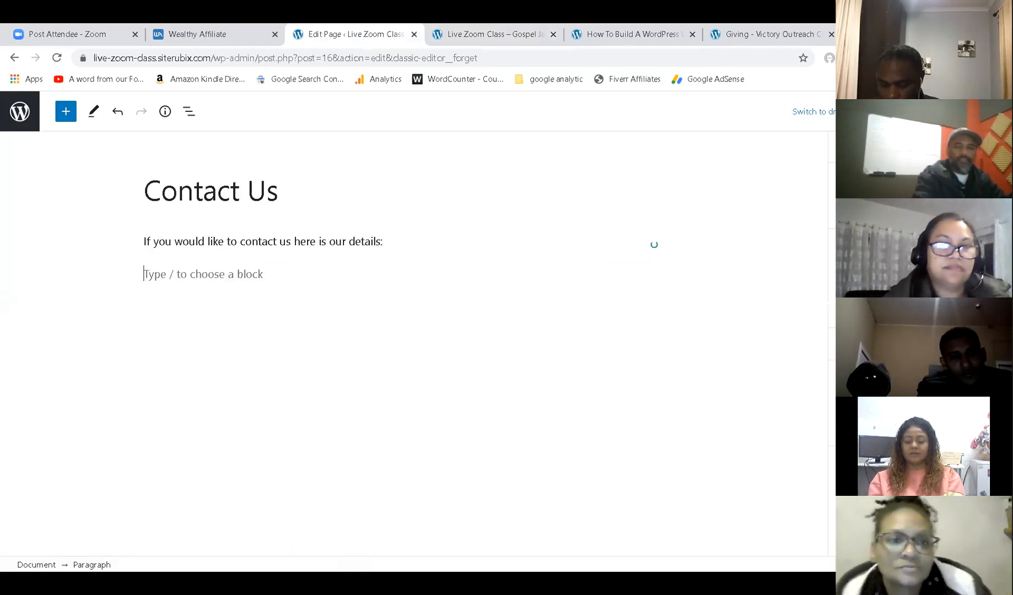
Add separate Phone, email and Address lines with the organisation's contact details.
key(Return)
text(Phone)
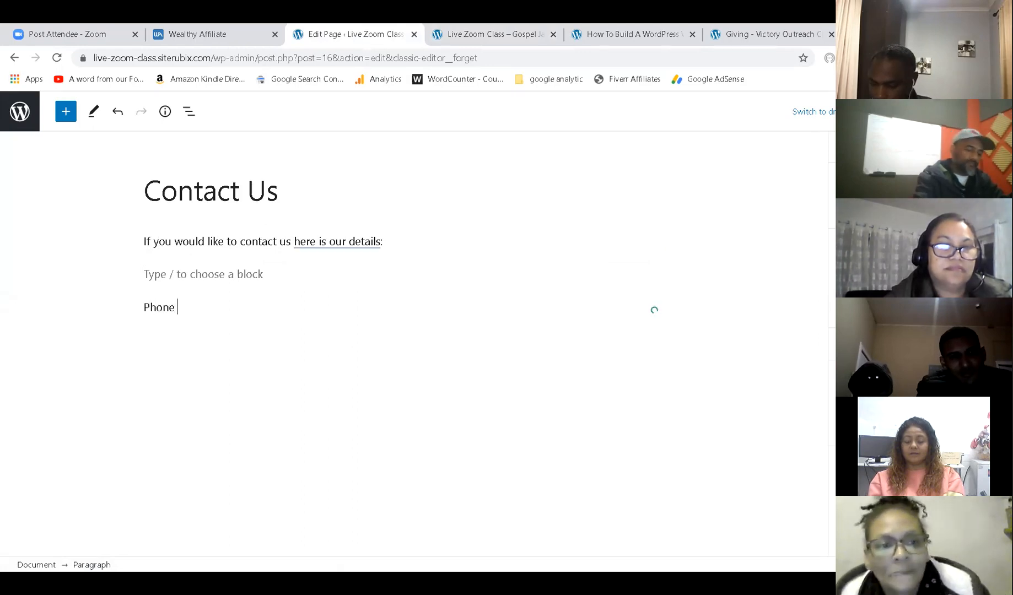
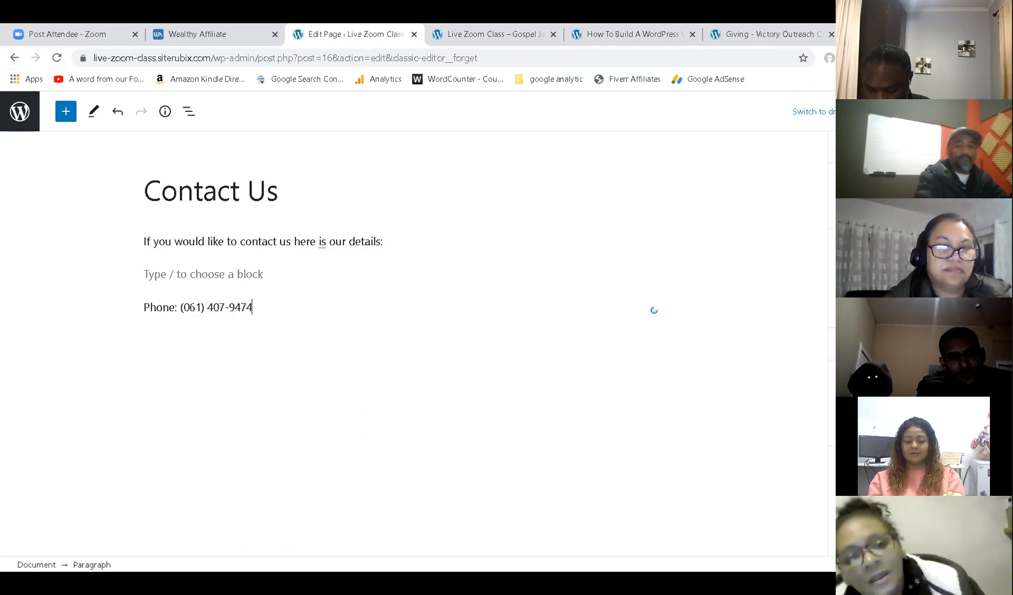
key(Return)
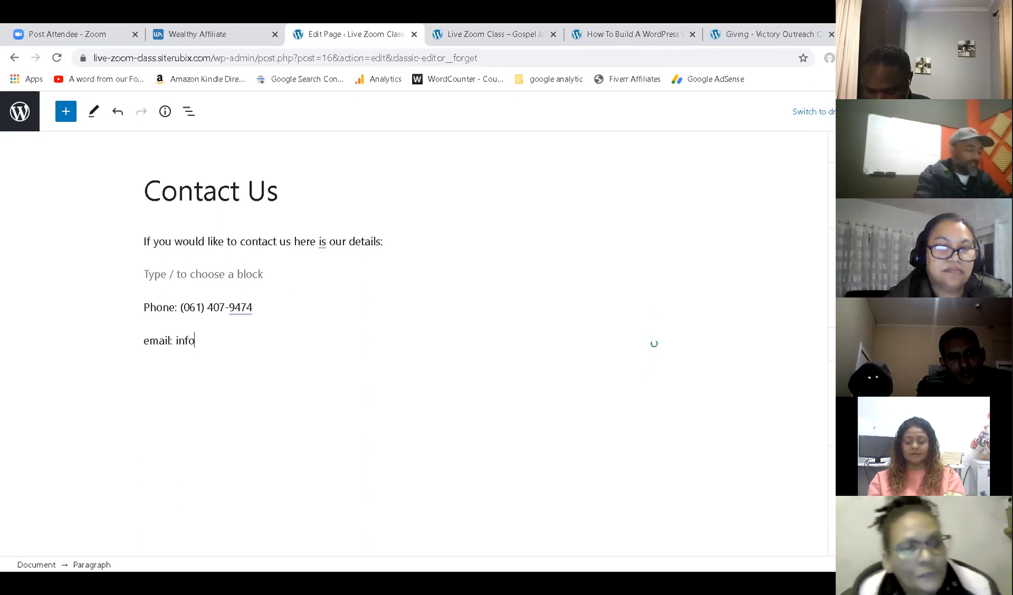
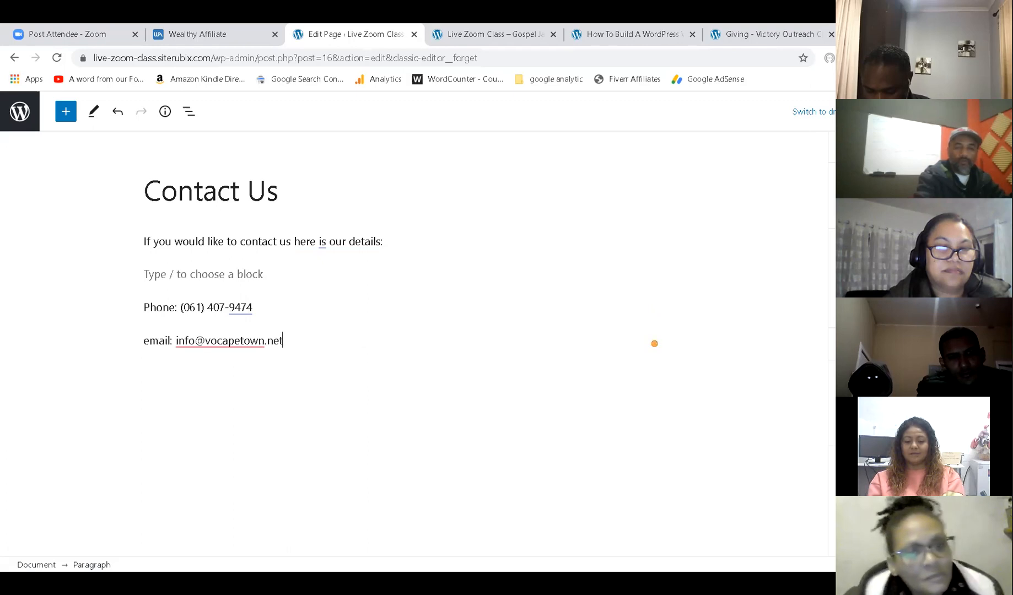
key(Return)
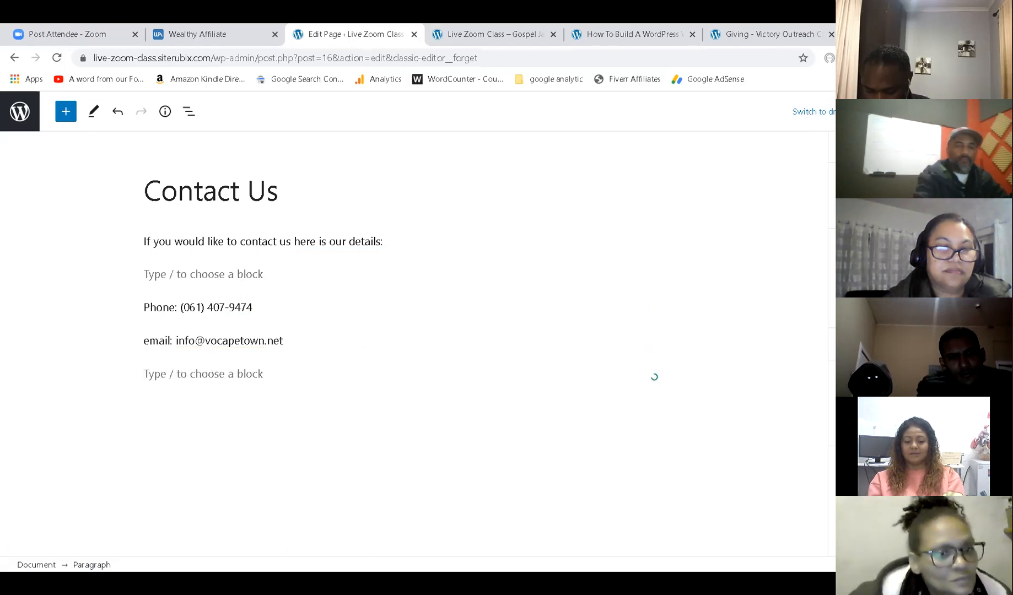
text(Address)
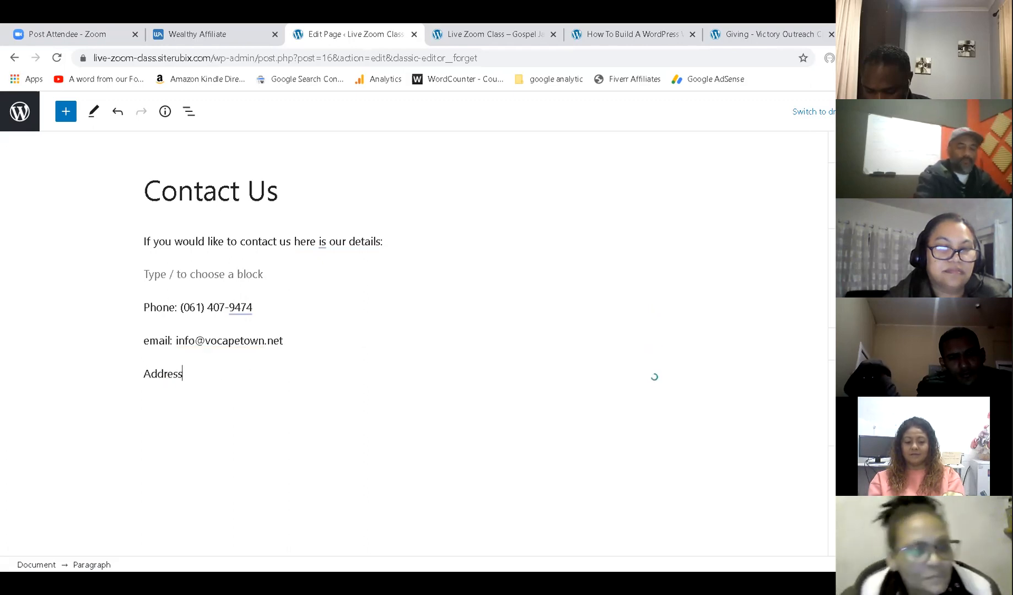
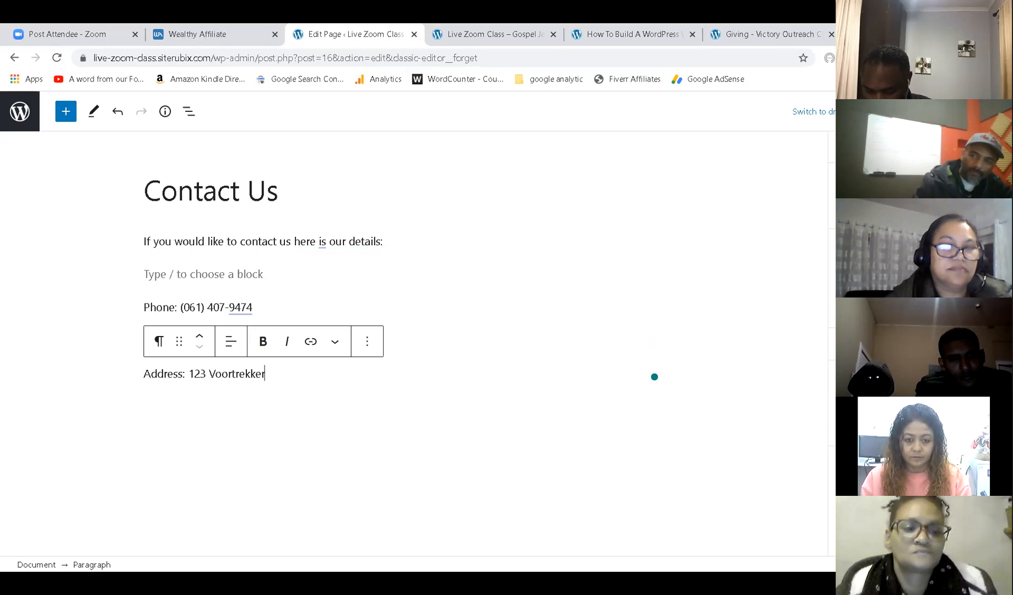
click(509, 32)
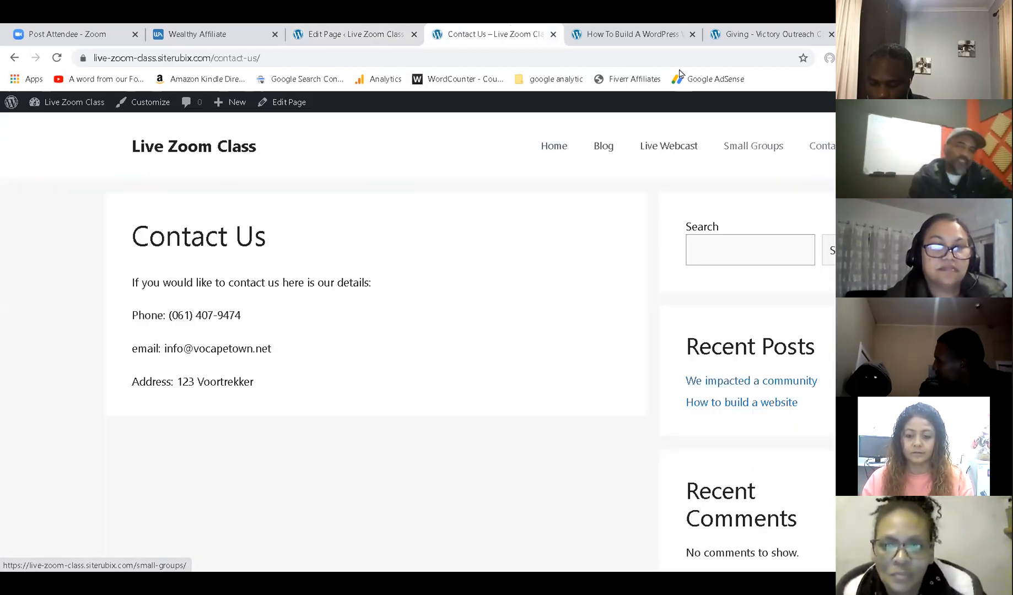
click(375, 28)
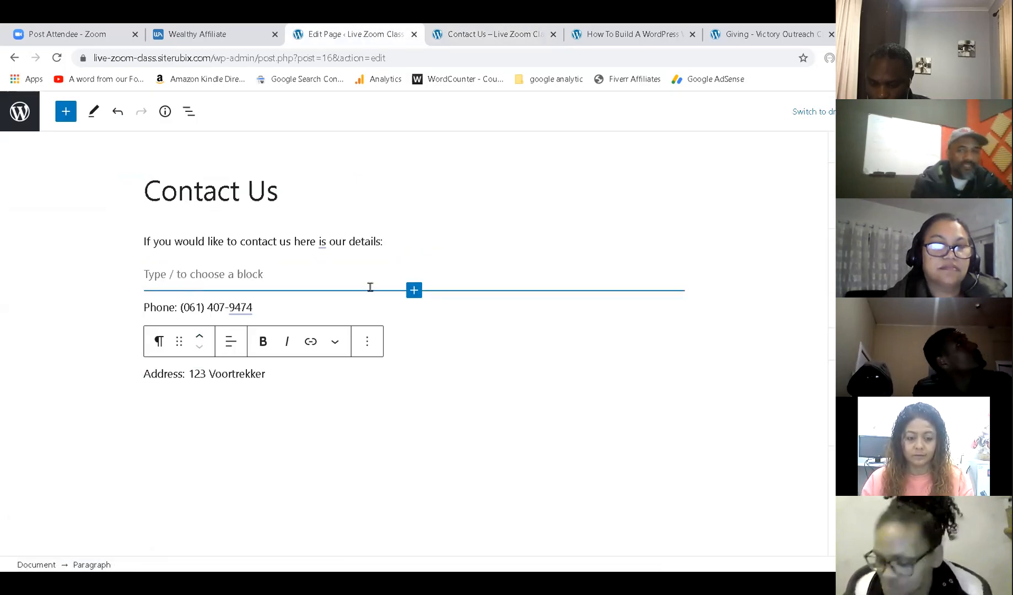
Insert the uploaded live-webcast image below the Contact Us intro line and view the published page.
click(372, 285)
click(414, 292)
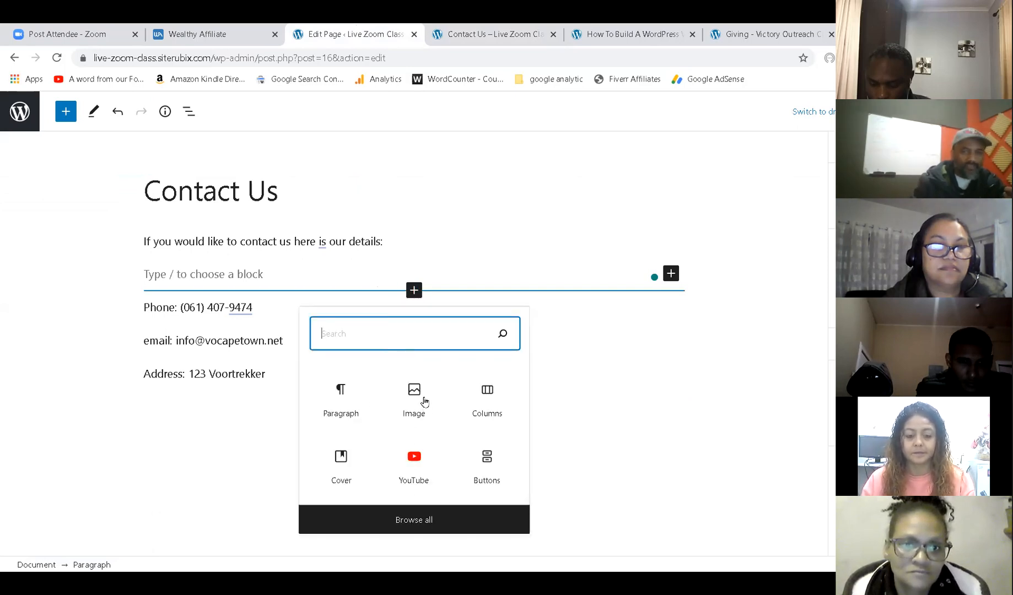
click(424, 401)
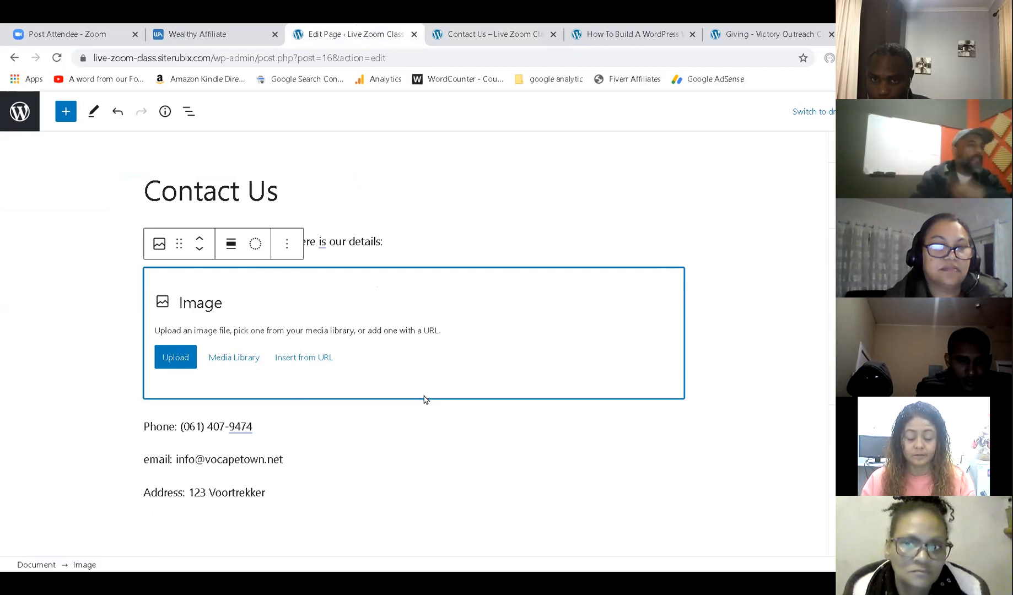
click(178, 358)
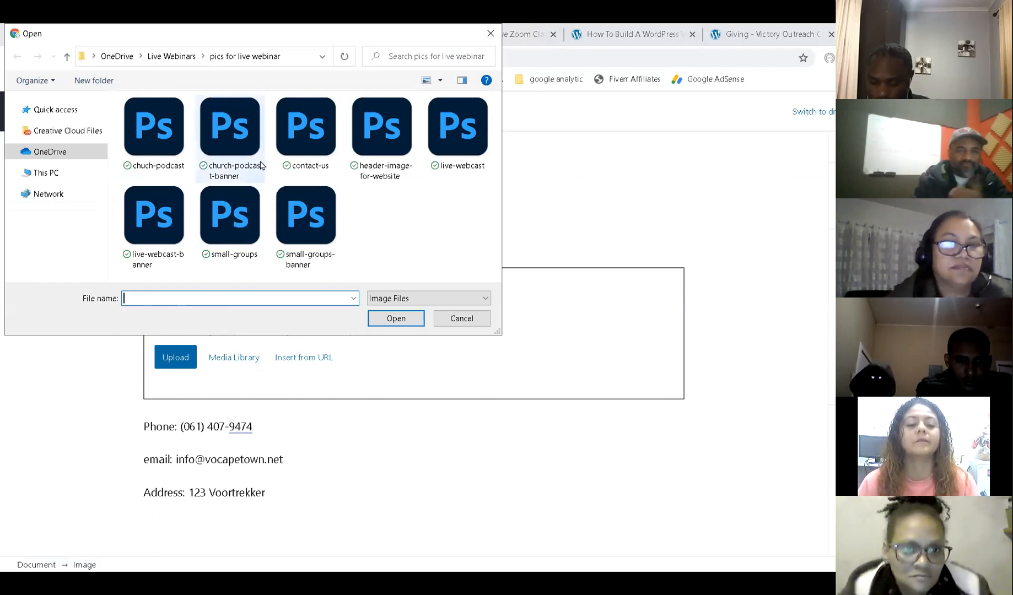
click(455, 134)
double_click(455, 134)
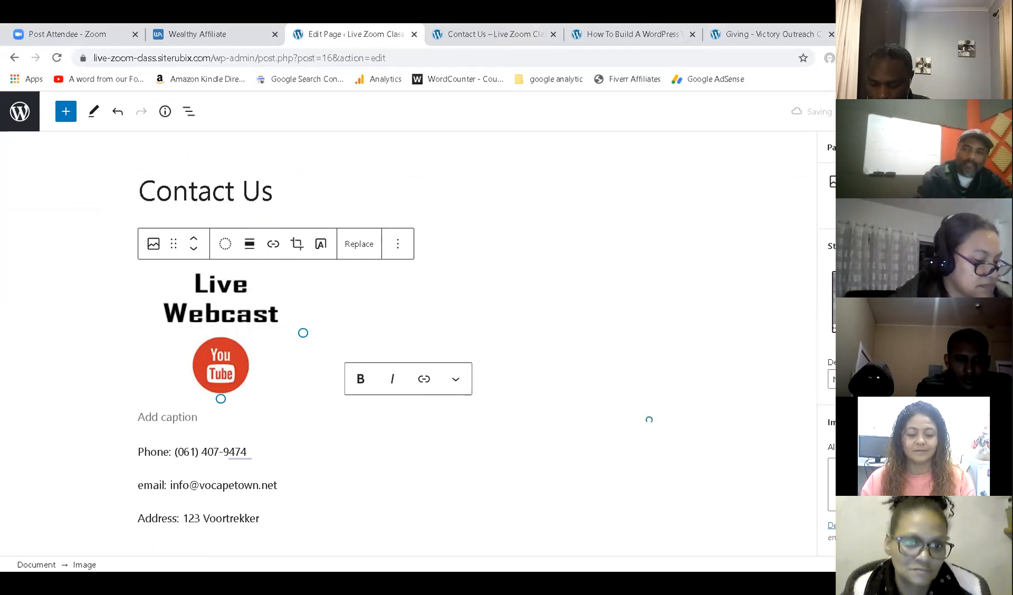
click(534, 28)
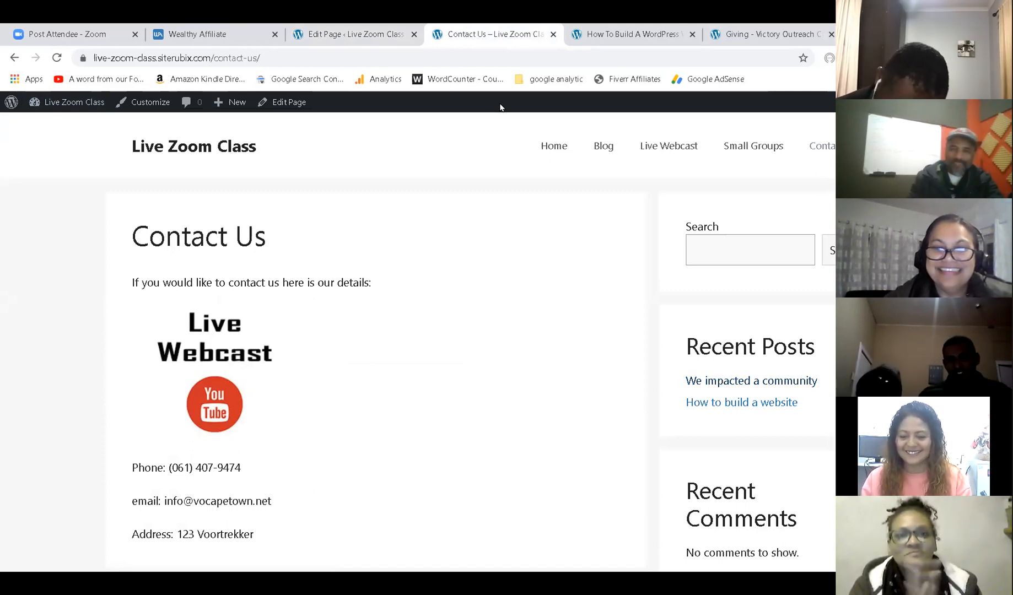
click(537, 148)
key(ctrl+Tab)
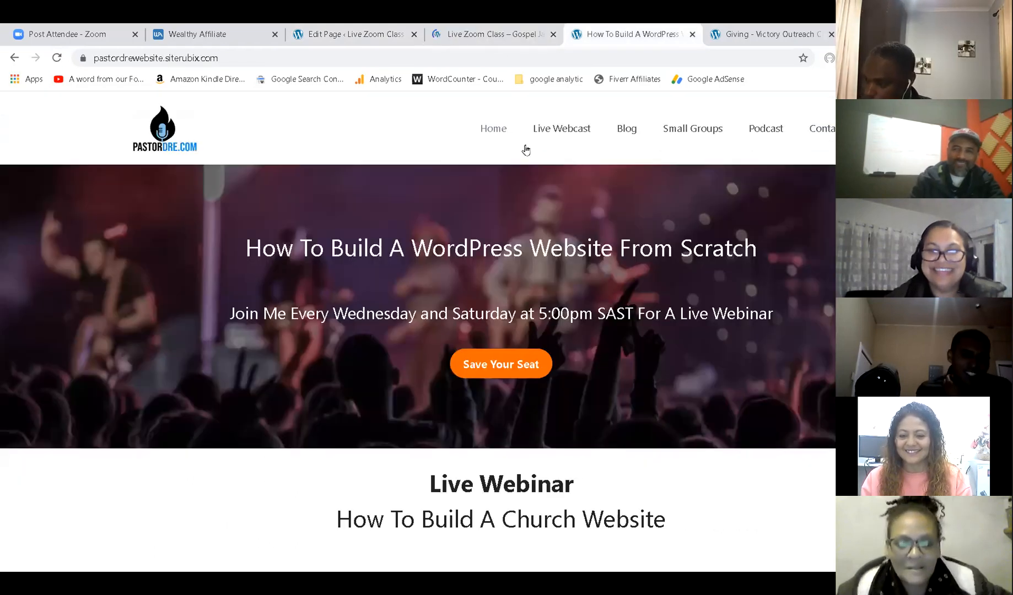
click(518, 146)
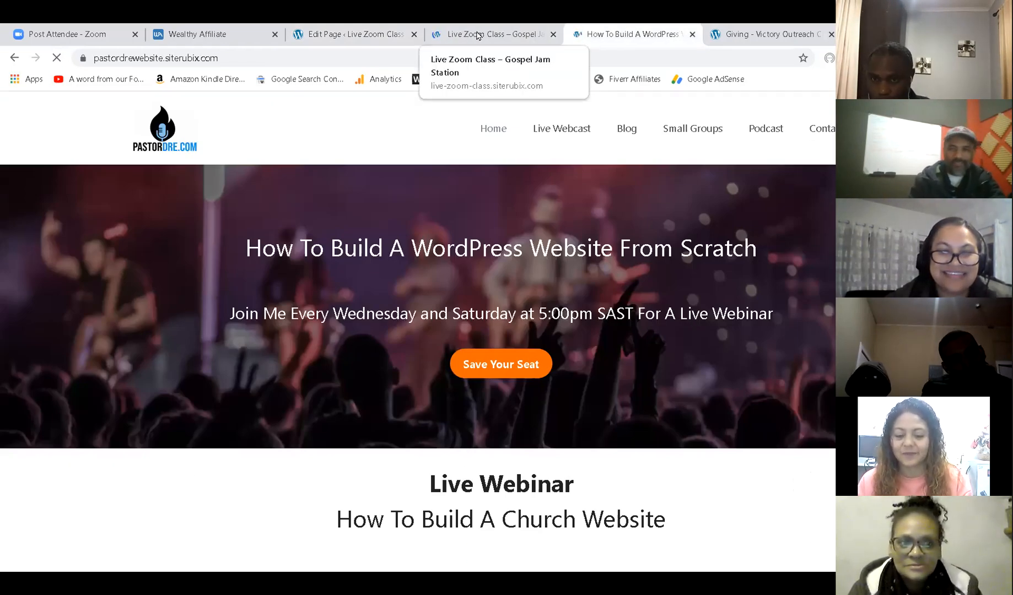
click(459, 32)
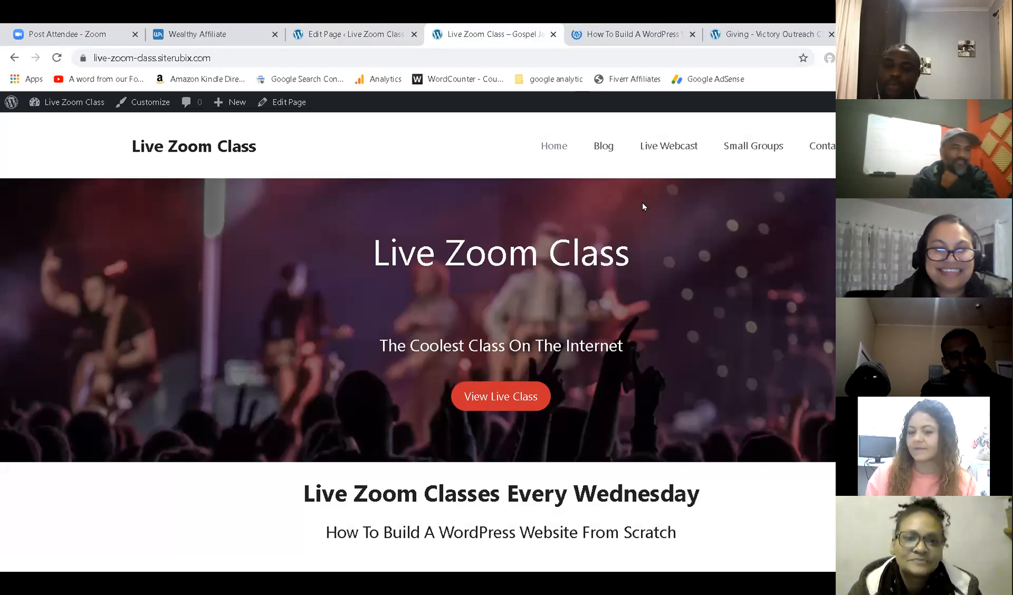
scroll(642, 207, down, 10)
scroll(644, 204, down, 5)
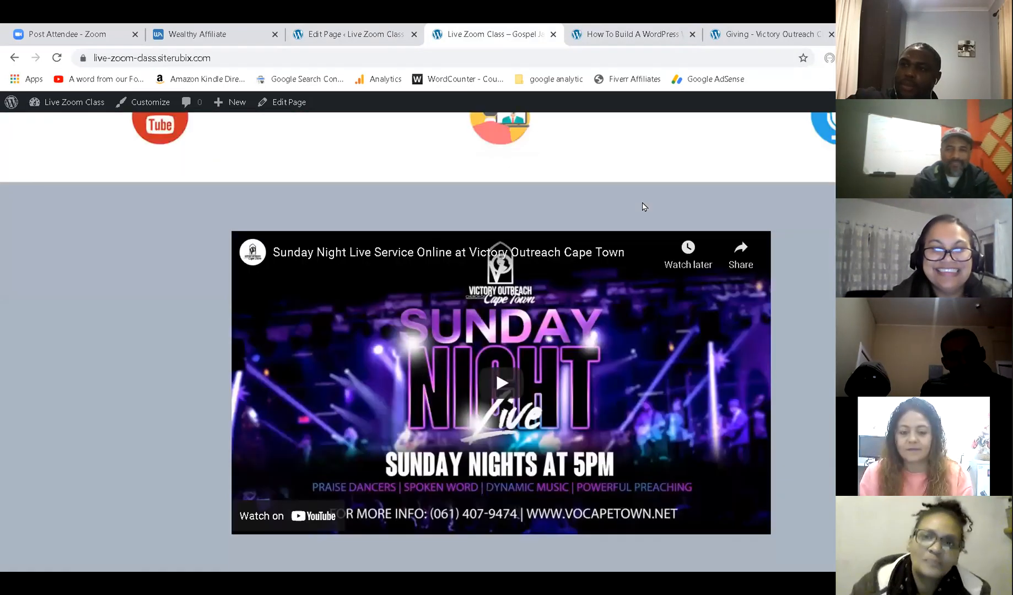
scroll(642, 203, up, 15)
click(610, 145)
scroll(654, 254, down, 5)
scroll(655, 254, up, 3)
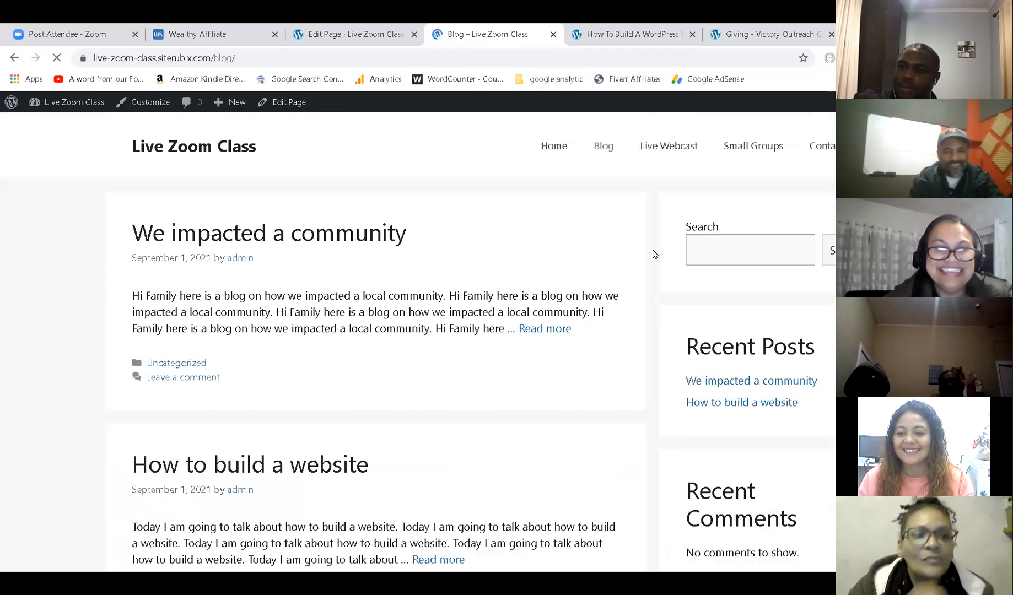
click(671, 152)
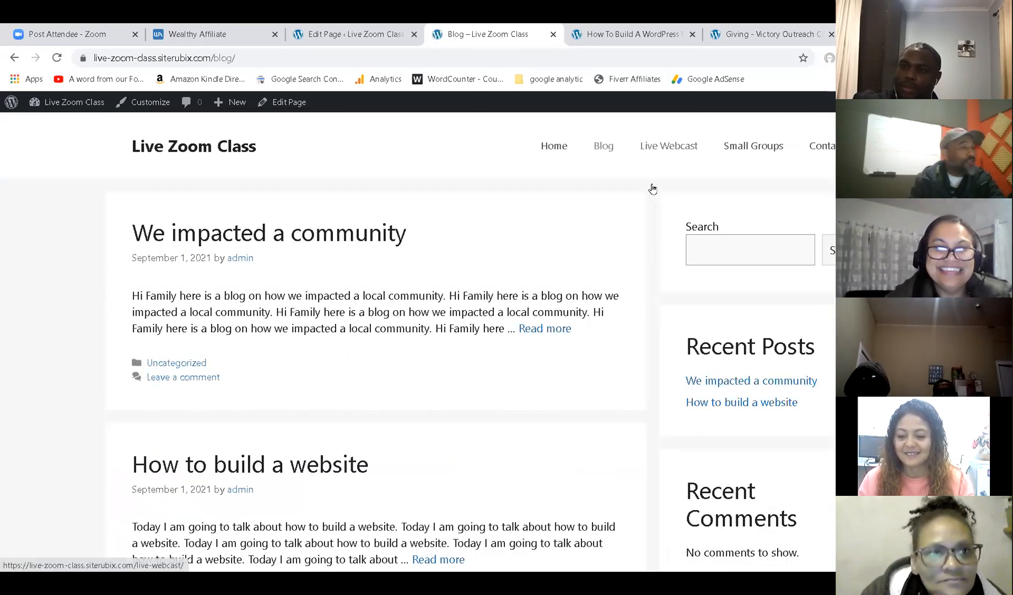
scroll(629, 205, down, 4)
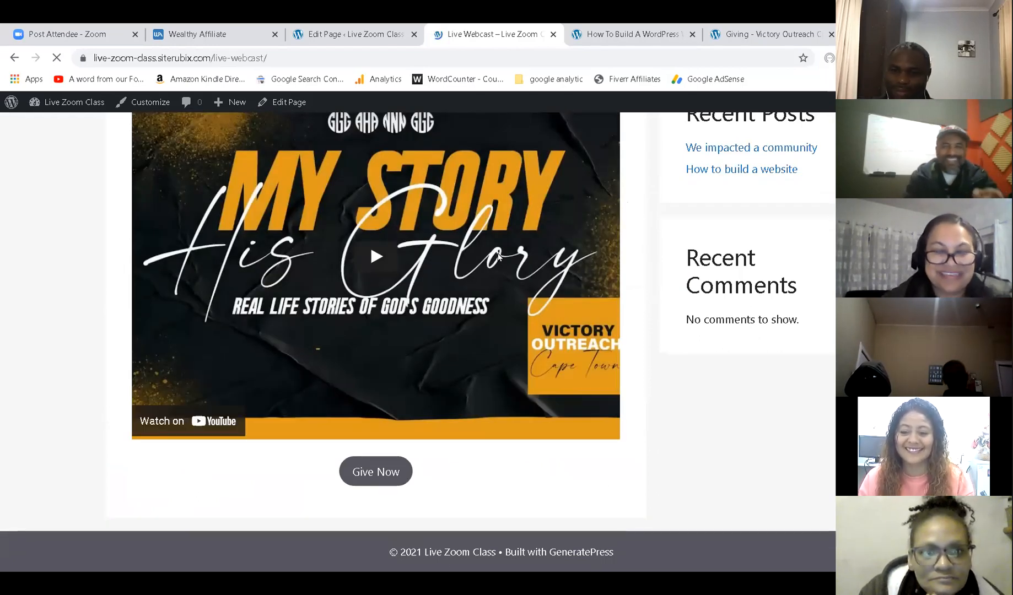
scroll(499, 261, up, 4)
click(759, 151)
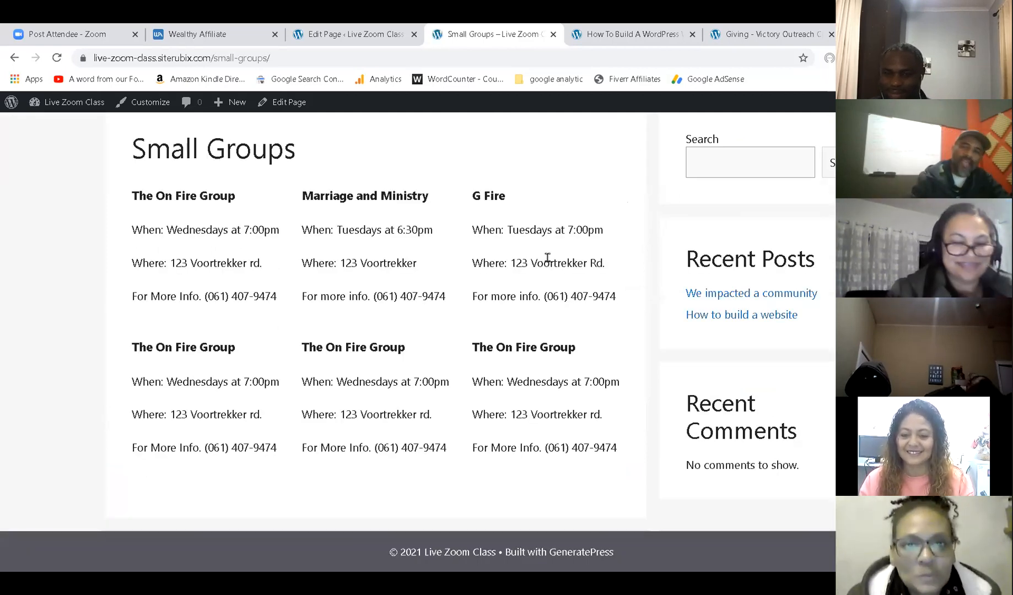
scroll(547, 258, up, 2)
click(825, 146)
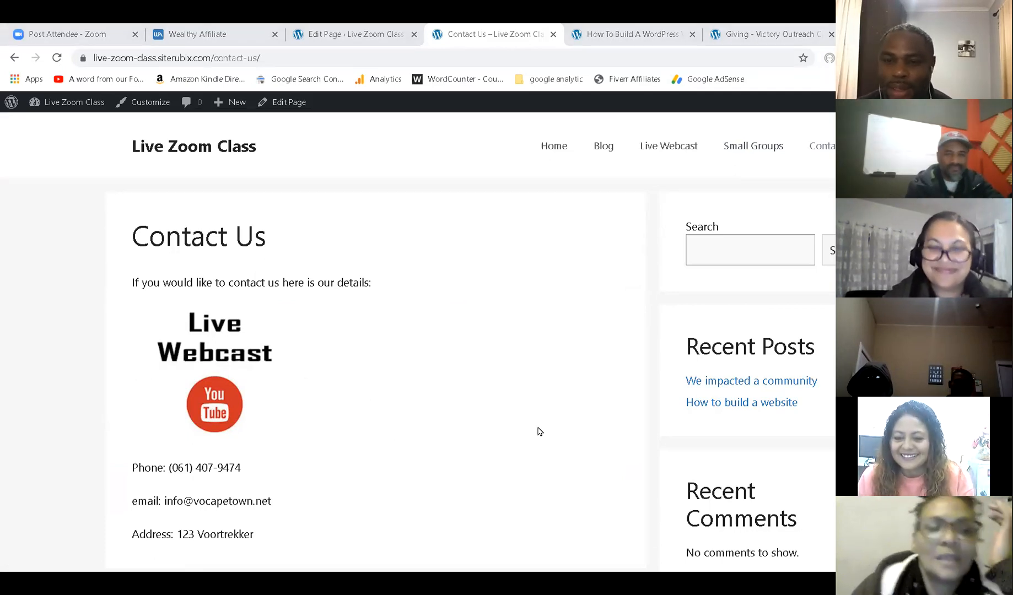
click(550, 151)
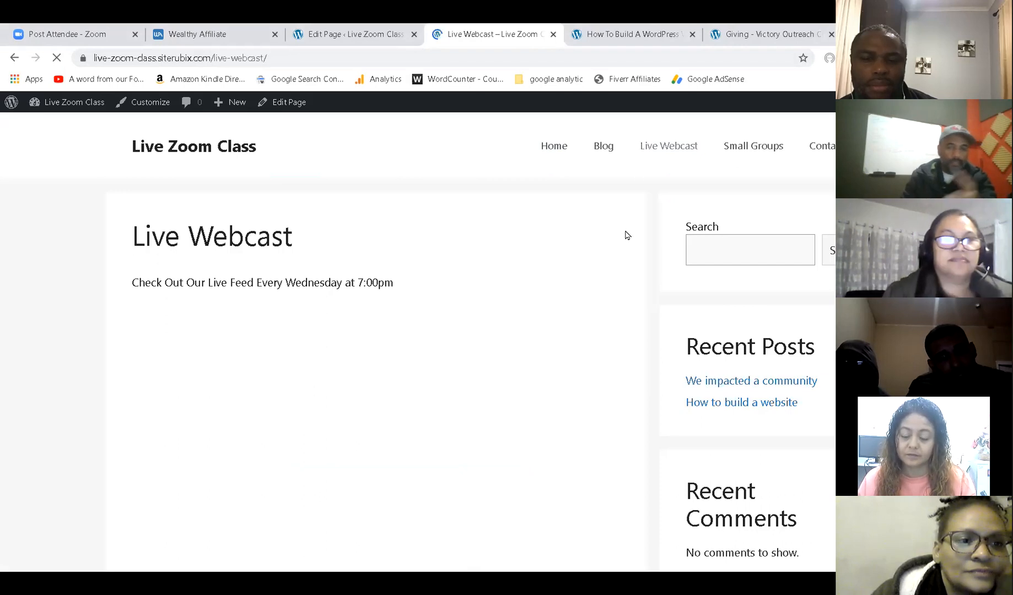
Open the Victory Outreach giving form from the Live Webcast page's Give Now button, then close it.
scroll(626, 235, down, 4)
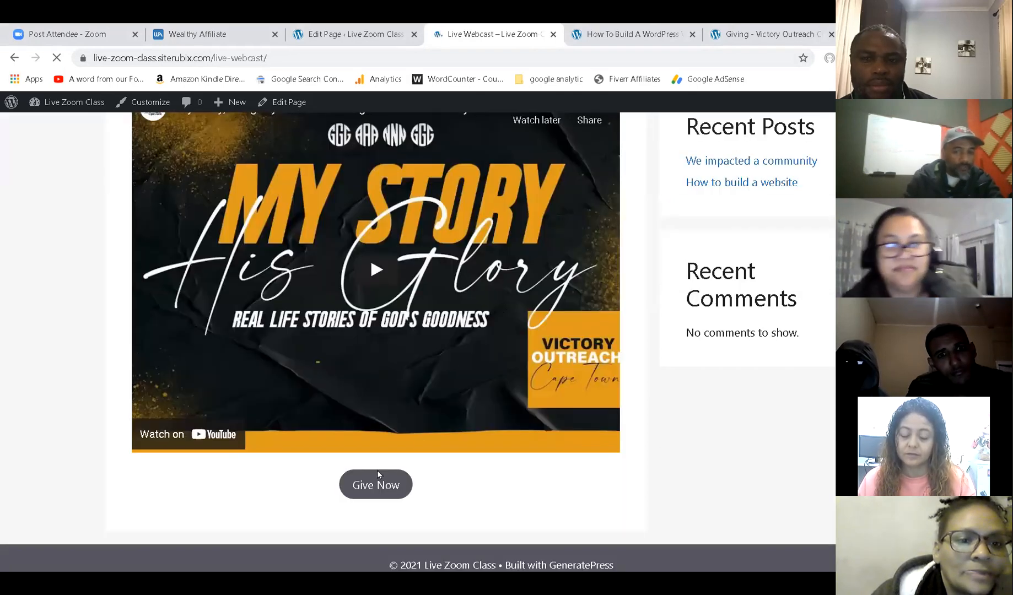
click(377, 486)
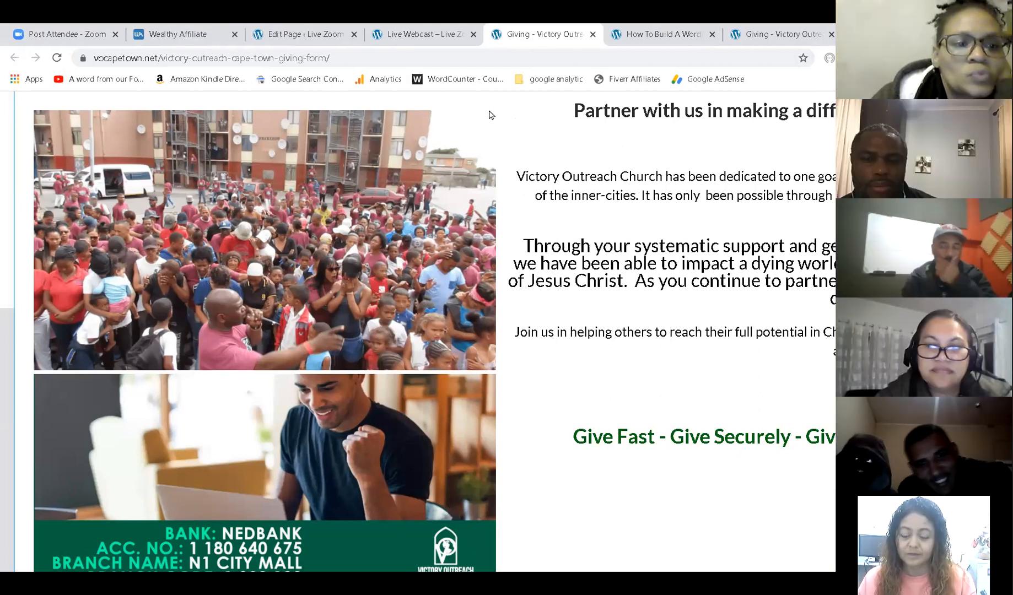
scroll(644, 159, up, 2)
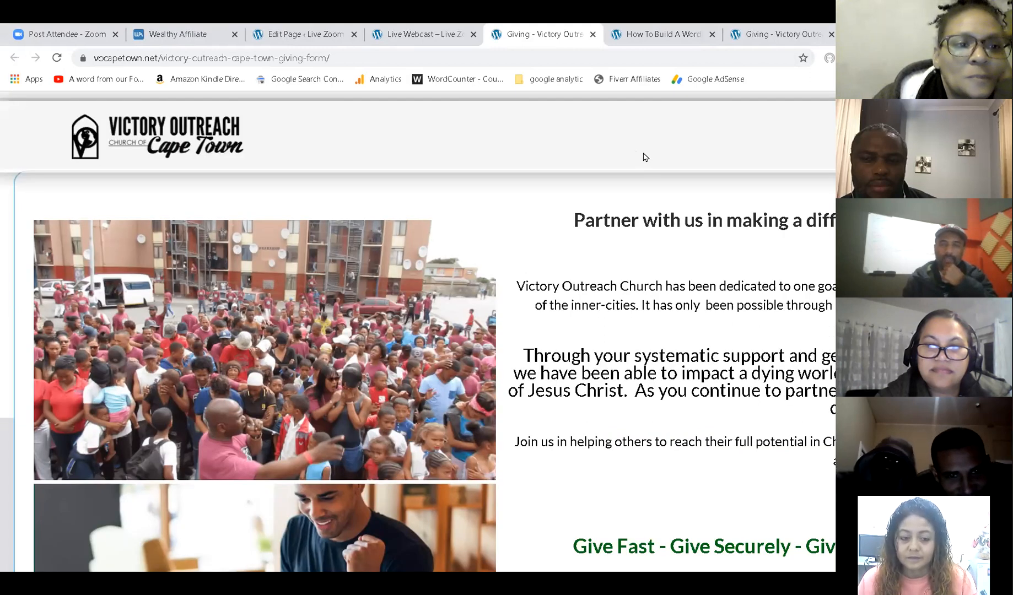
click(593, 34)
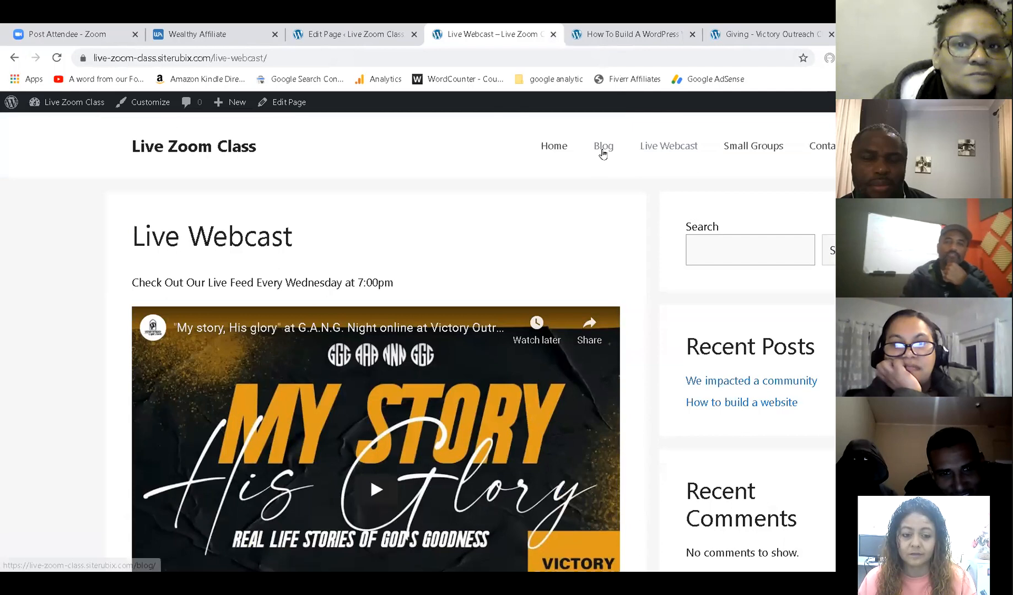
Open the 'How to build a website' post from the Blog page and select its Leave a Comment box.
click(604, 155)
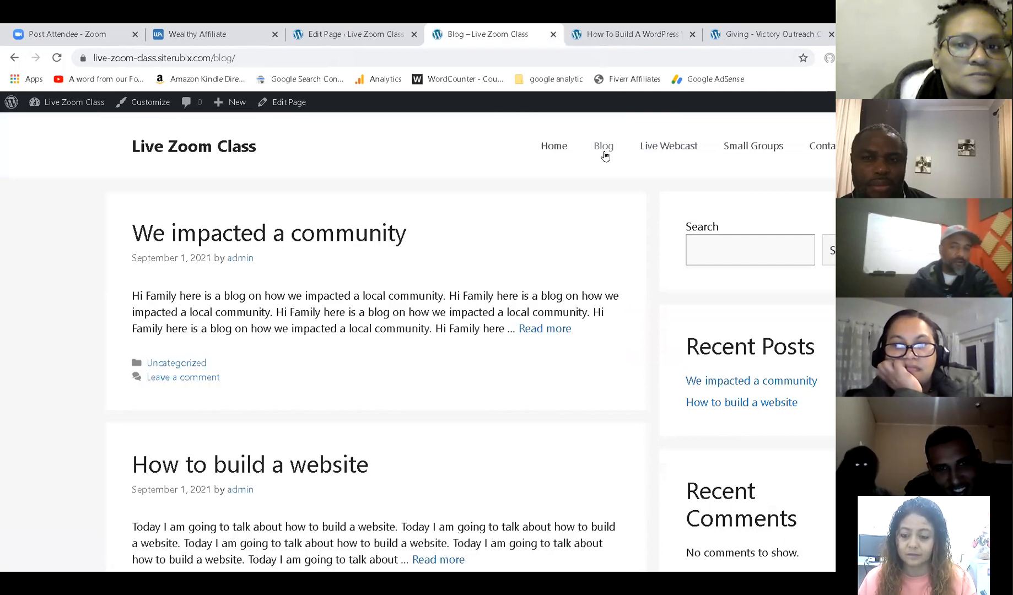
scroll(512, 204, down, 3)
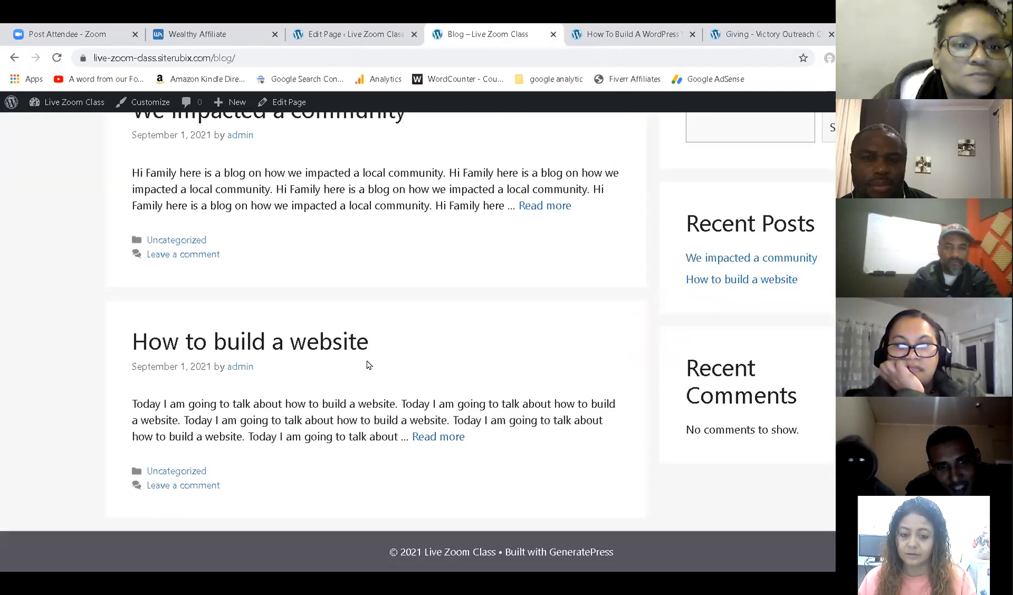
scroll(367, 362, up, 1)
scroll(367, 361, down, 1)
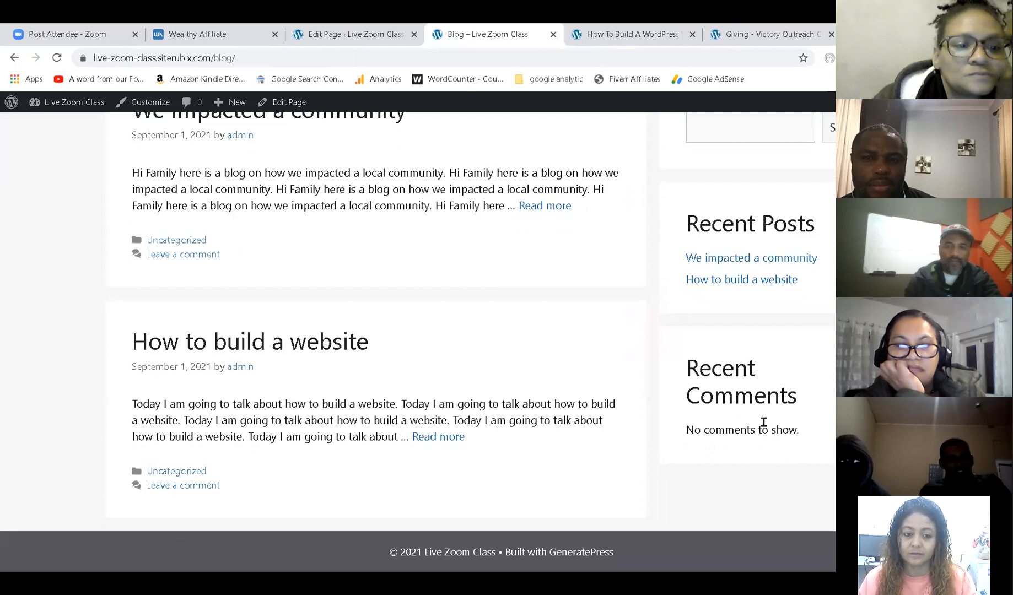
click(252, 347)
scroll(364, 283, down, 7)
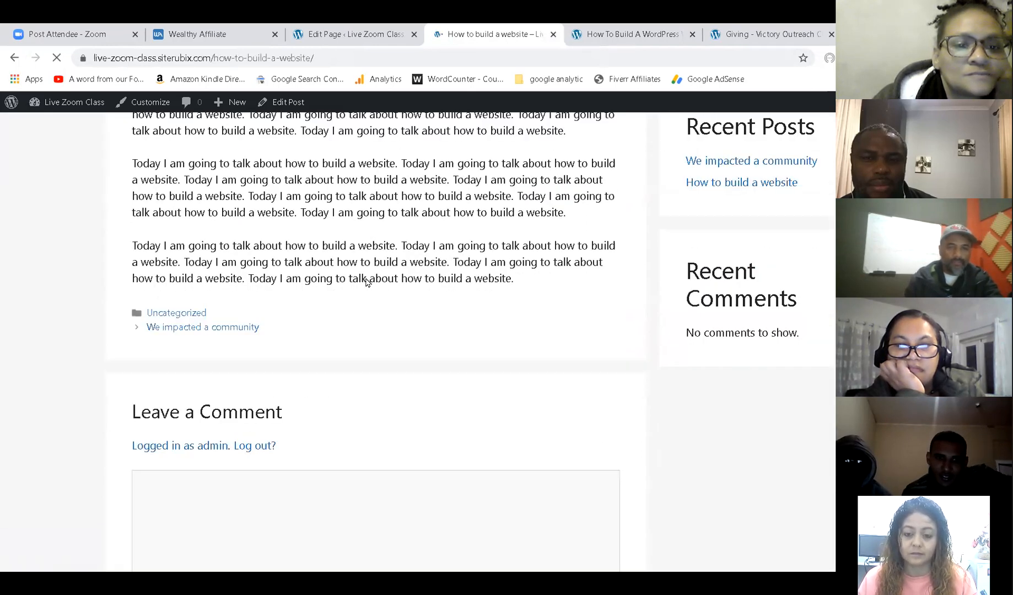
click(253, 315)
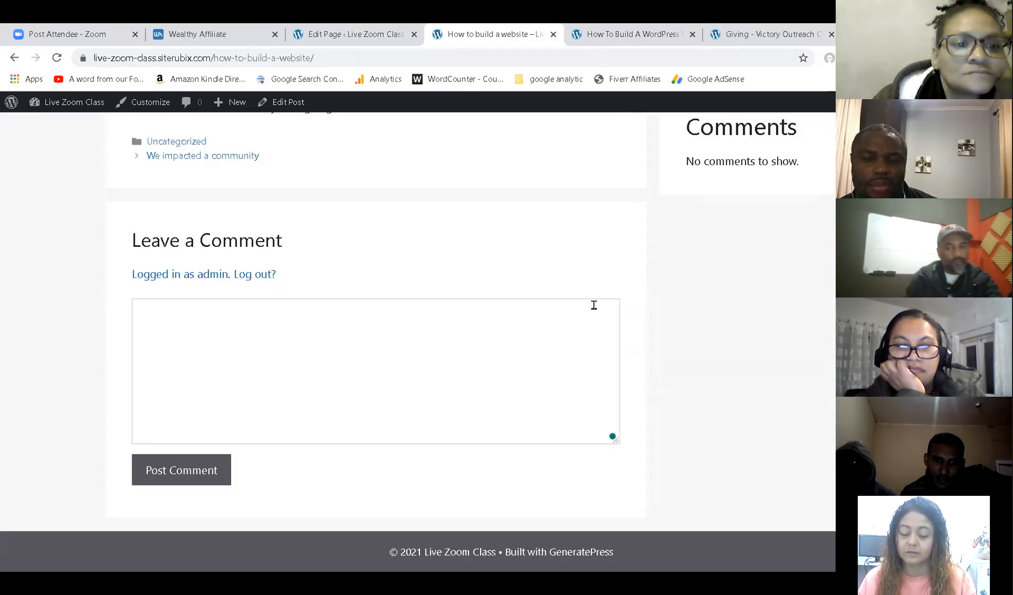
scroll(738, 167, up, 2)
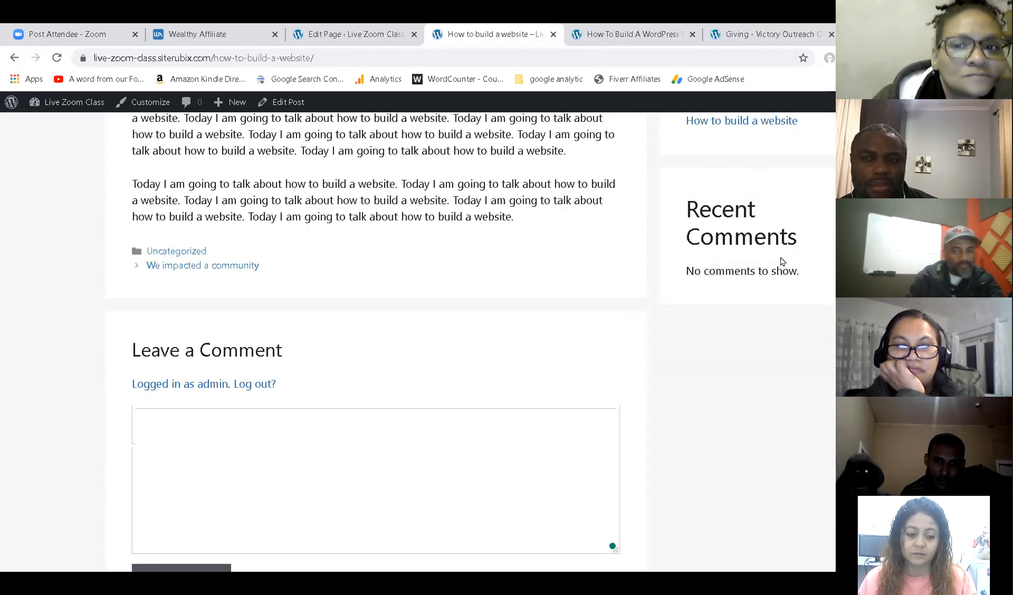
Scroll back to the top of the post, then return to the Blog page listing both posts.
scroll(482, 333, up, 5)
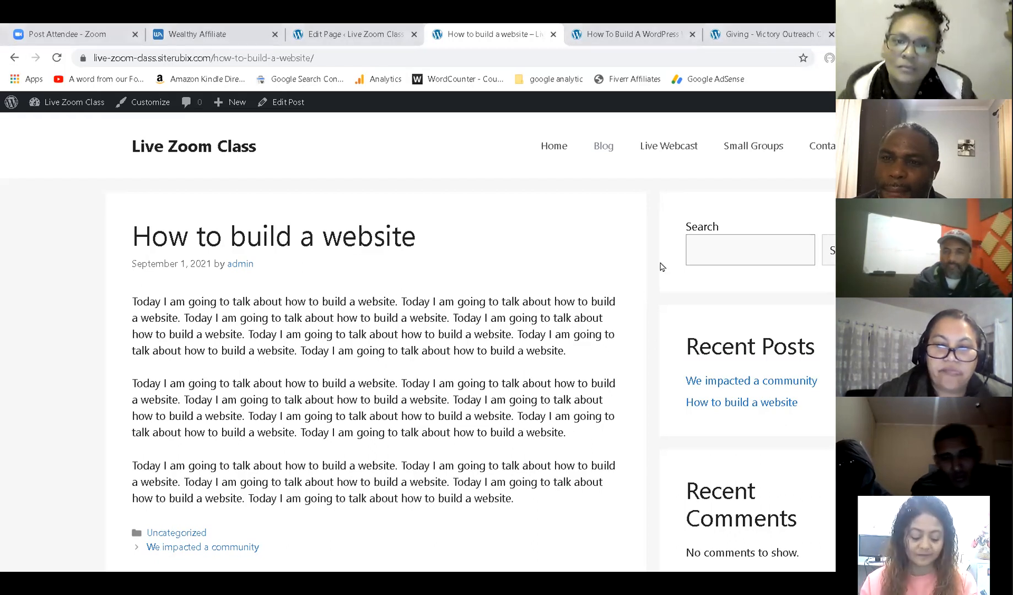
click(603, 149)
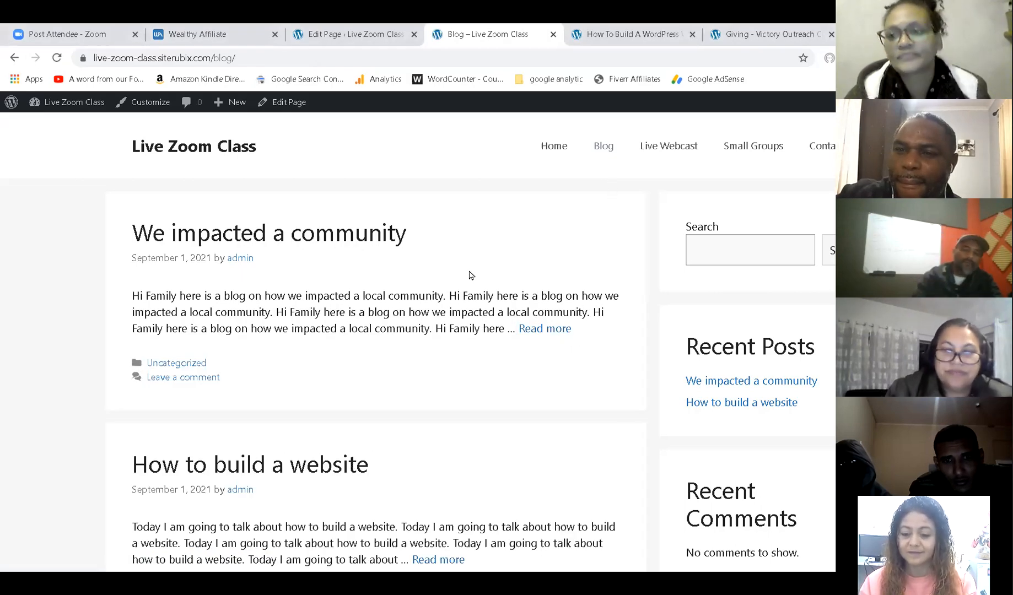
scroll(439, 365, down, 1)
scroll(440, 365, up, 1)
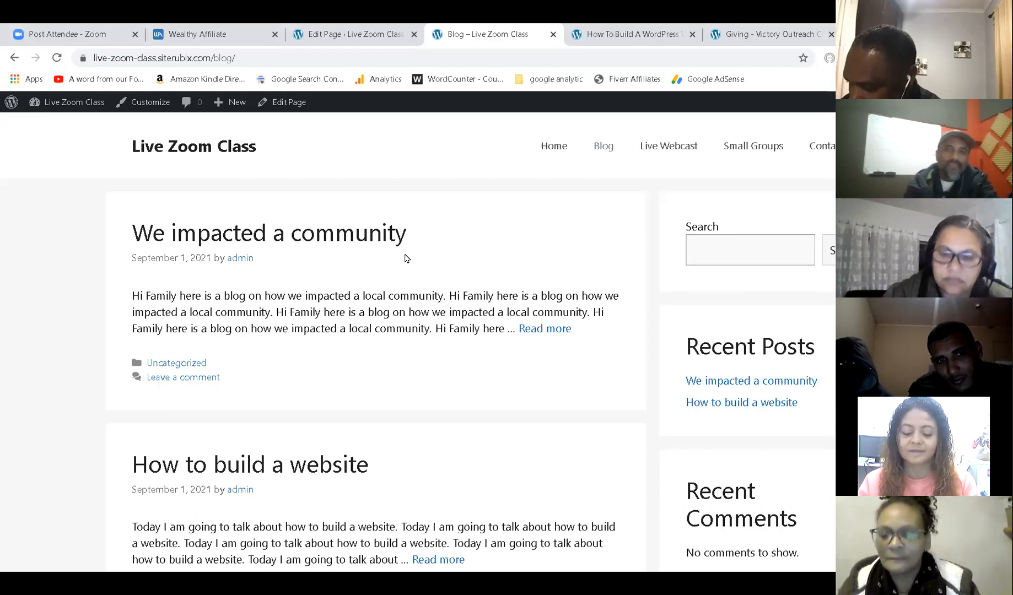
click(773, 35)
click(631, 51)
click(623, 54)
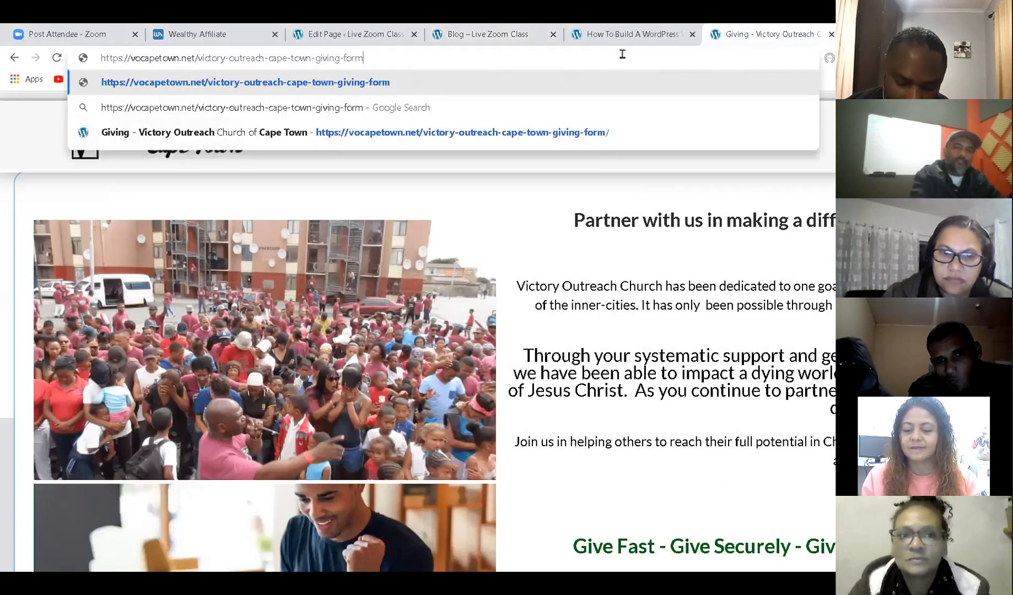
Load pastordre.com in the giving tab, then switch to the 'How To Build A WordPress Website From Scratch' site.
key(BackSpace)
key(BackSpace)
key(BackSpace)
key(BackSpace)
key(BackSpace)
key(BackSpace)
key(BackSpace)
key(BackSpace)
key(BackSpace)
key(BackSpace)
key(BackSpace)
key(BackSpace)
key(BackSpace)
key(BackSpace)
key(BackSpace)
key(BackSpace)
key(BackSpace)
key(BackSpace)
key(BackSpace)
key(BackSpace)
key(BackSpace)
key(BackSpace)
key(BackSpace)
key(BackSpace)
key(BackSpace)
key(BackSpace)
key(BackSpace)
key(BackSpace)
key(BackSpace)
key(BackSpace)
key(BackSpace)
key(BackSpace)
key(BackSpace)
key(BackSpace)
key(BackSpace)
key(BackSpace)
key(BackSpace)
key(BackSpace)
key(BackSpace)
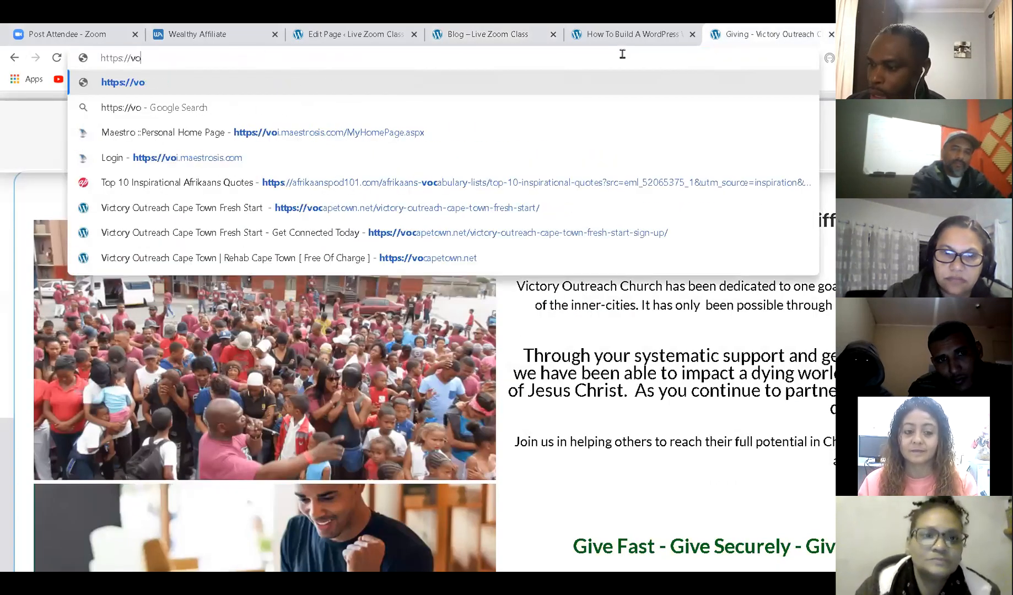
text(pastor)
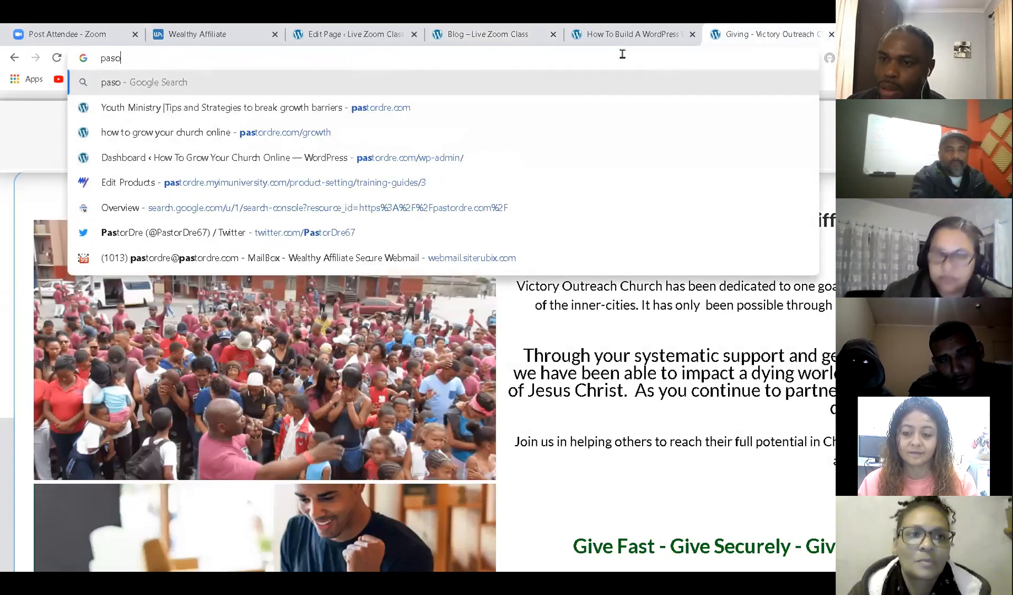
text(dre.com)
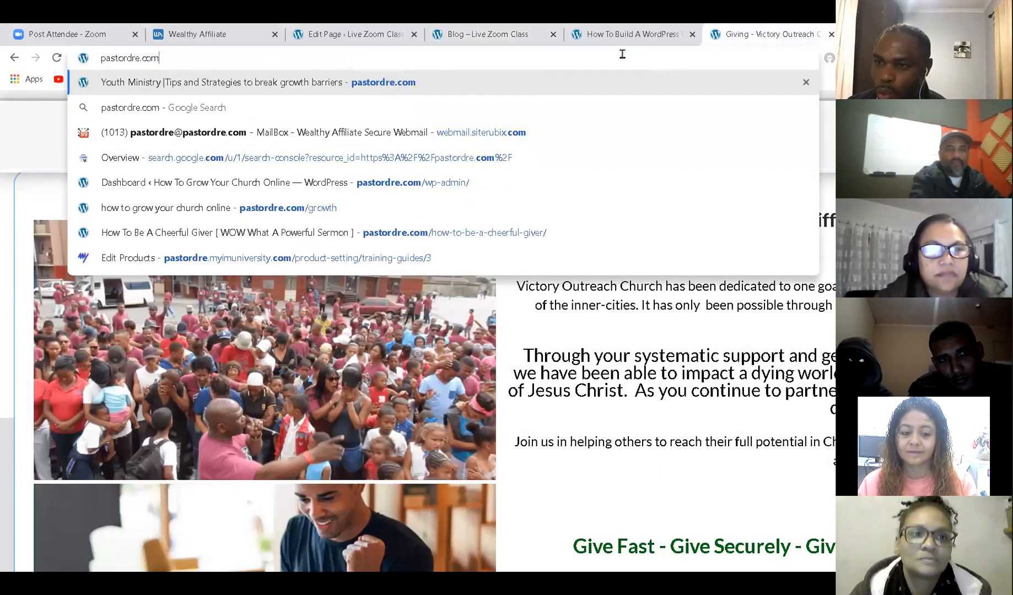
key(Return)
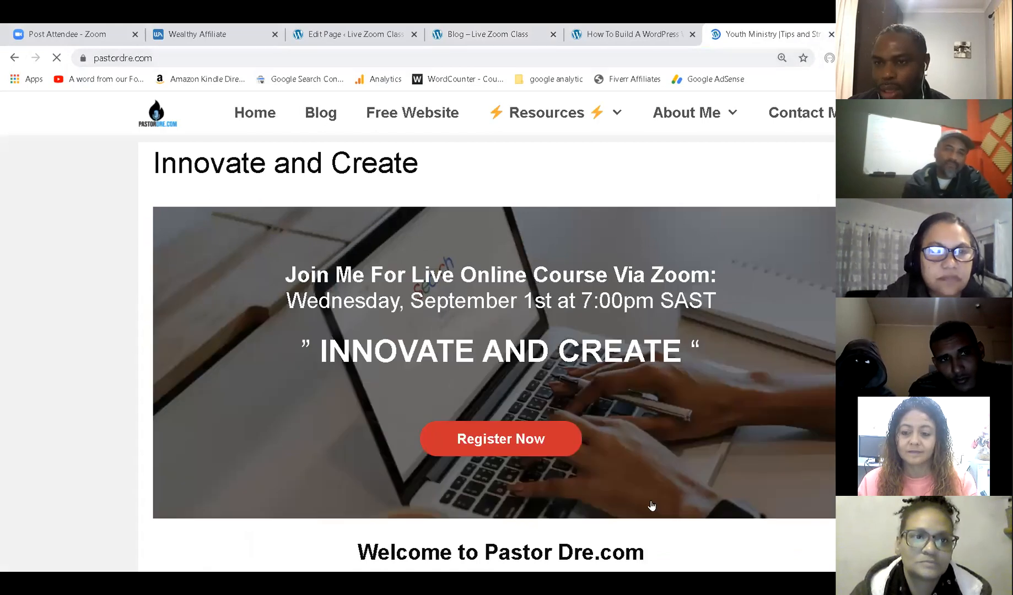
scroll(498, 324, down, 7)
scroll(499, 328, down, 5)
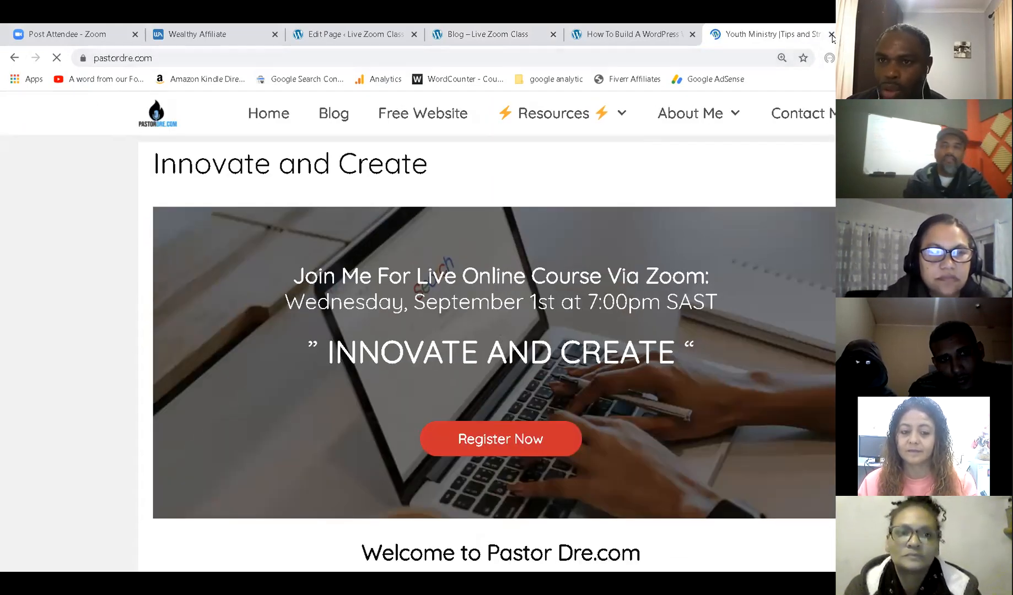
click(648, 31)
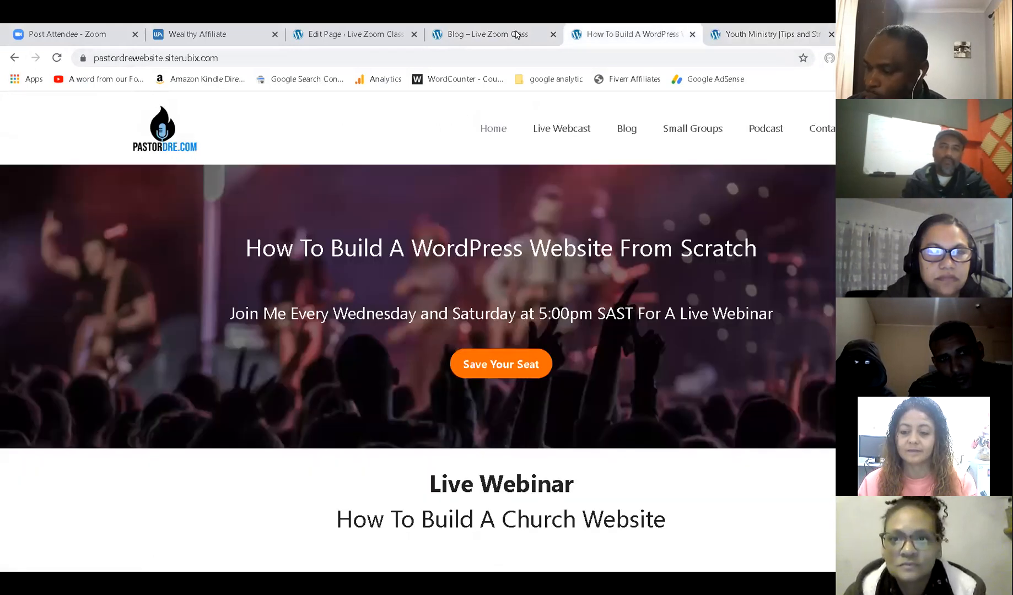
Return to the Live Zoom Class blog tab, then bring up the site's Wealthy Affiliate details page.
click(513, 33)
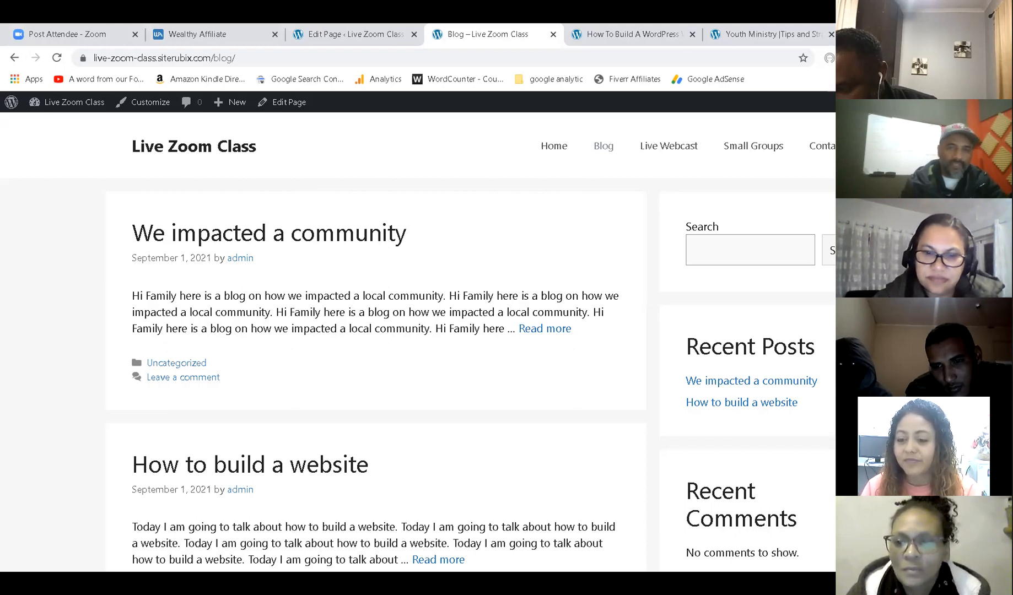
click(231, 34)
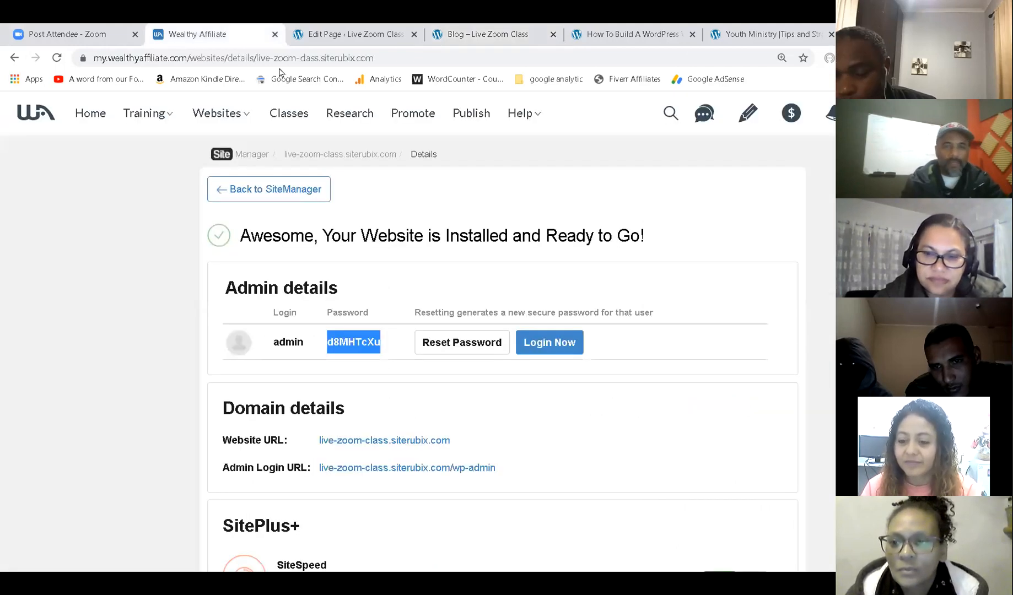
Leave the Wealthy Affiliate home feed and return to the live Live Zoom Class blog.
click(91, 117)
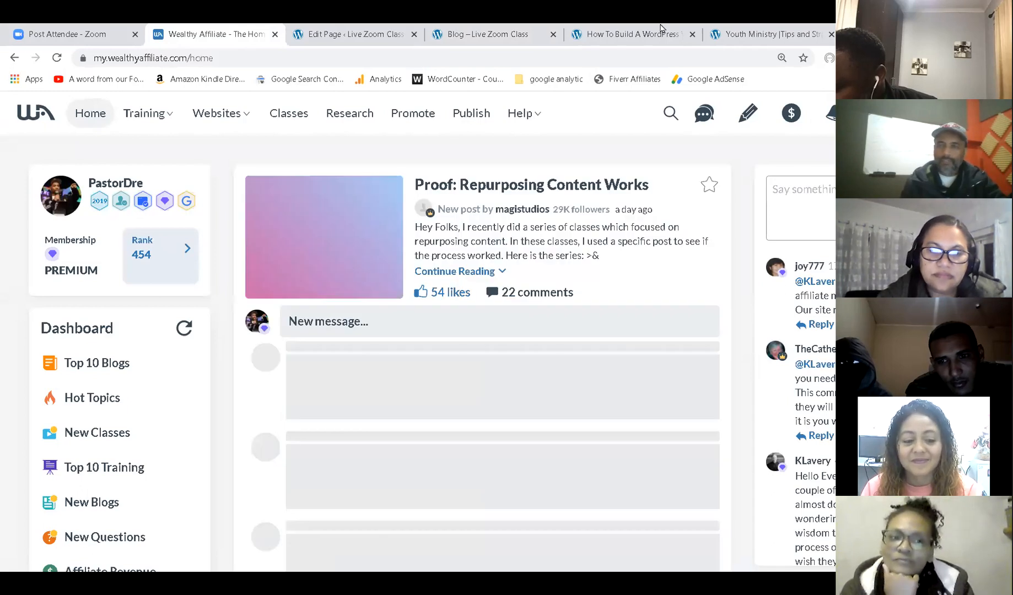
click(275, 35)
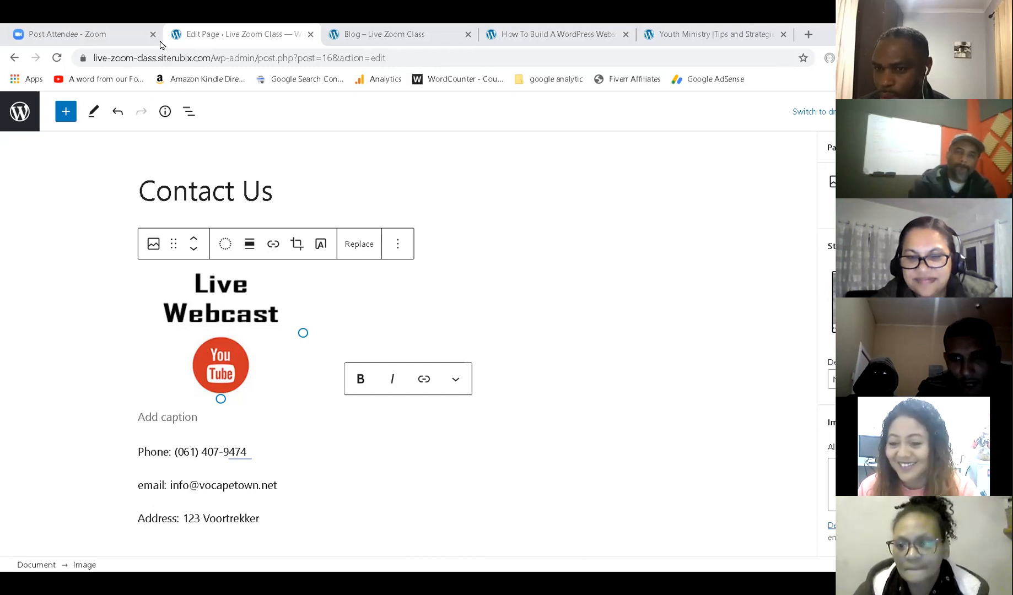
click(375, 36)
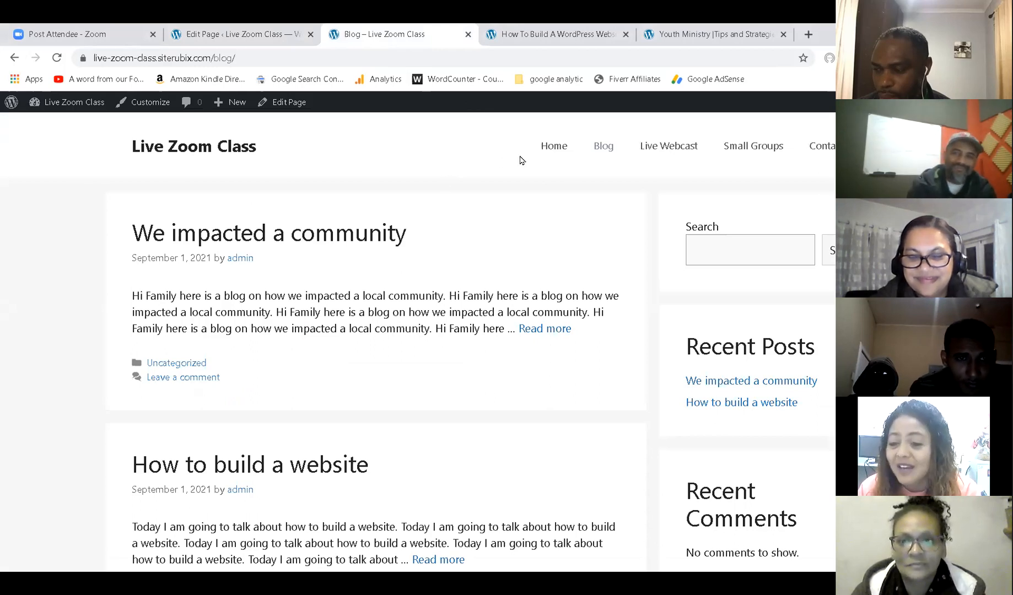
Show the Live Zoom Class home page with its hero banner, then start a new browser tab.
click(553, 154)
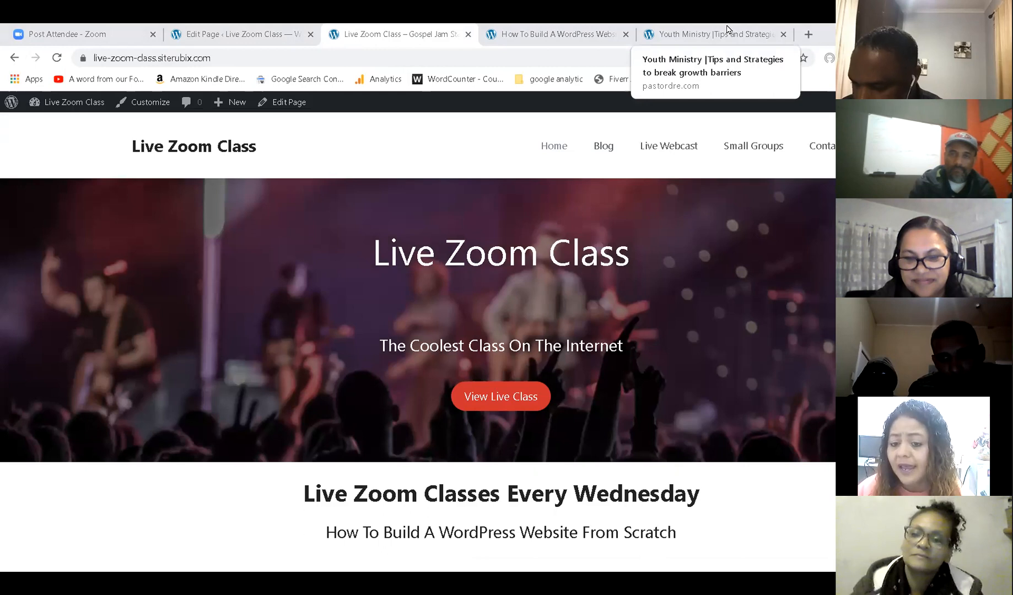
click(809, 34)
Load the wealthyaffiliate.com home page in the new tab from the address bar.
click(725, 57)
text(wea)
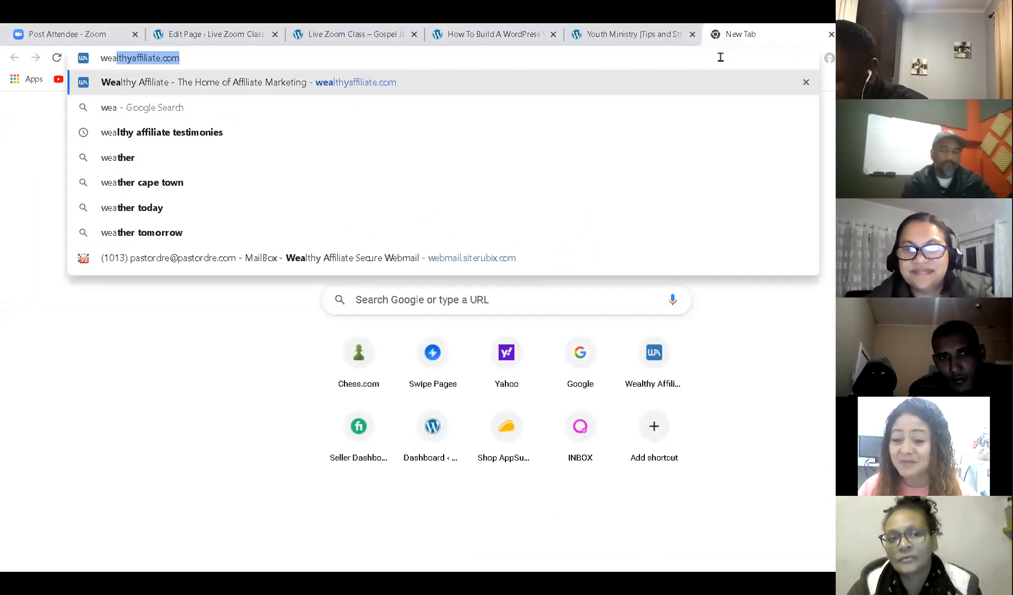
key(Return)
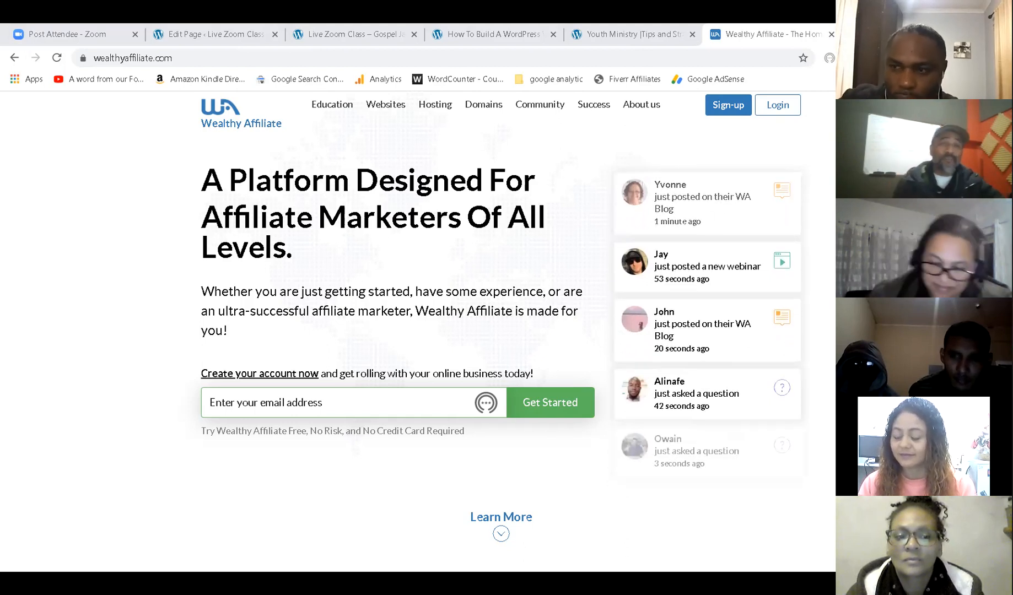
Return to the Live Zoom Class home page and scroll through its sections and back to the top.
click(361, 31)
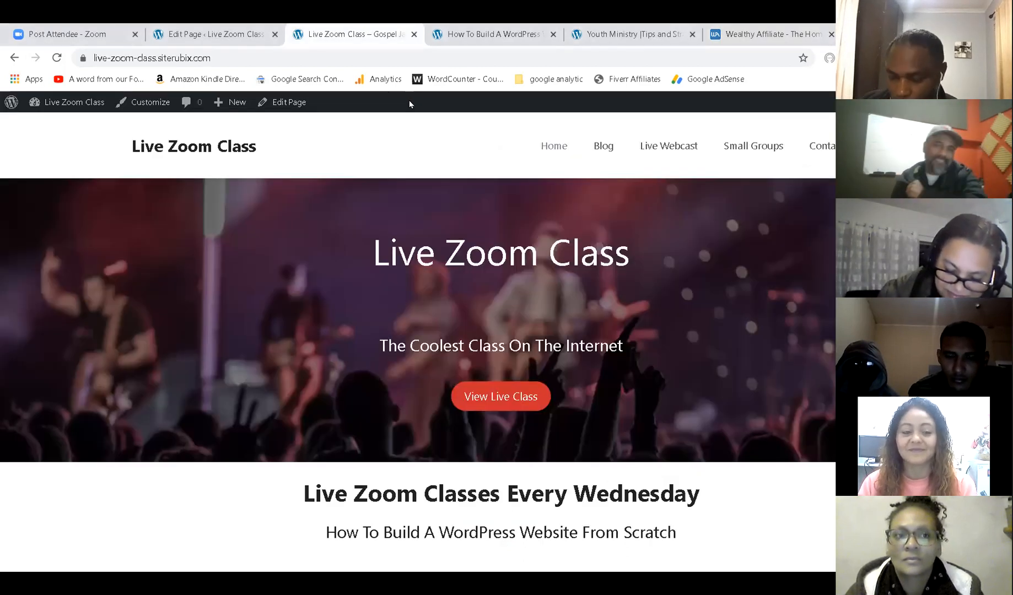
scroll(462, 301, down, 5)
scroll(463, 300, up, 5)
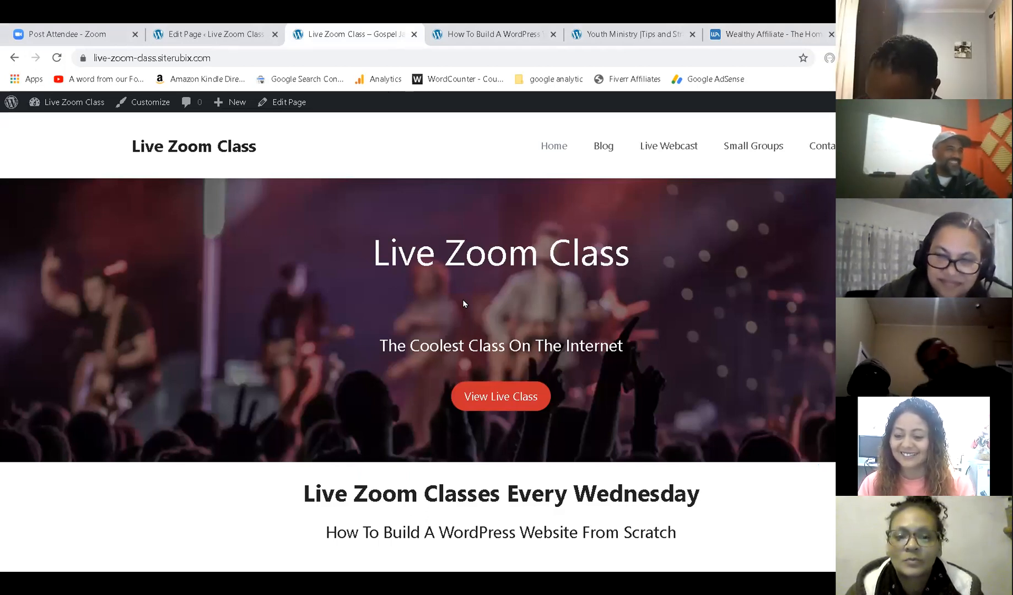
scroll(464, 301, down, 5)
scroll(466, 297, up, 5)
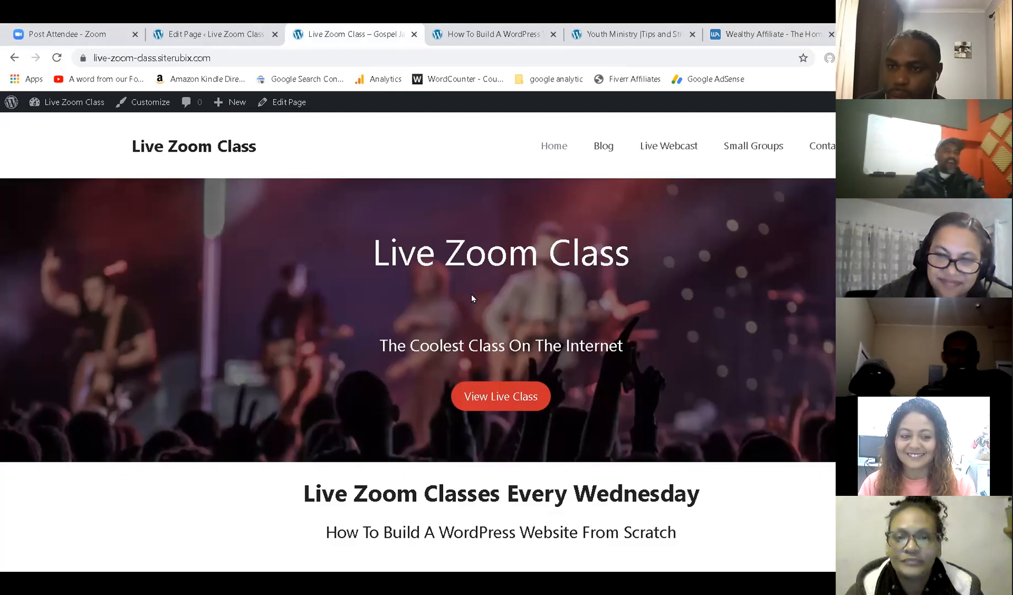
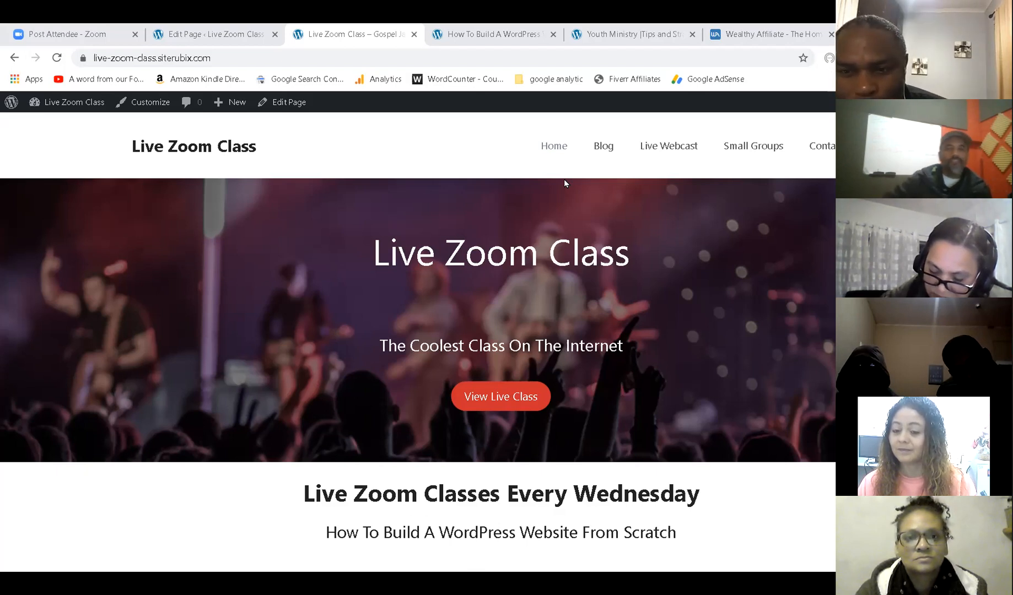
Leave the Contact Us editor for Pages, view the live Home page, then begin a new page.
click(240, 32)
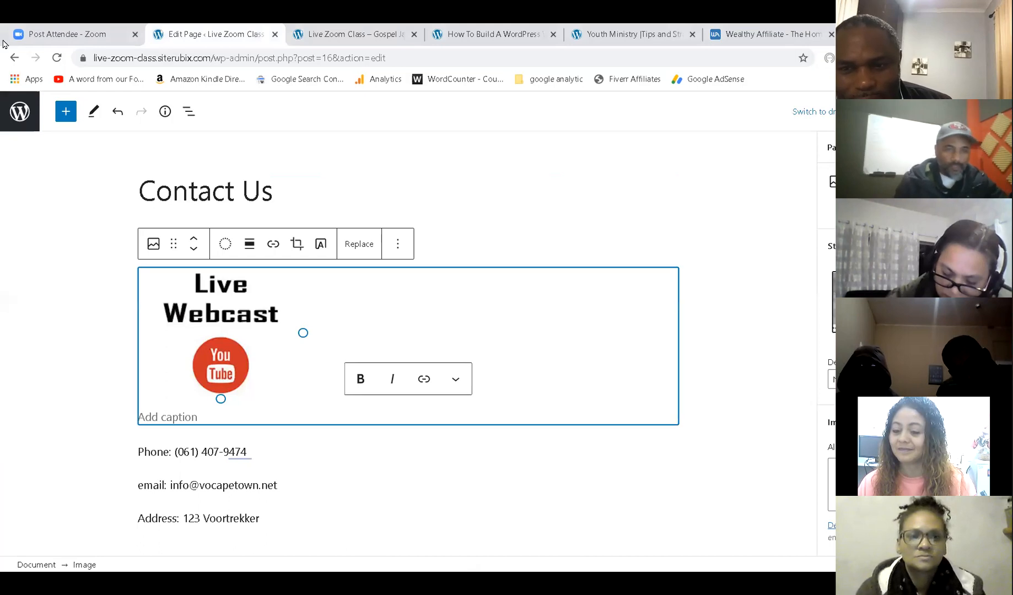
click(26, 119)
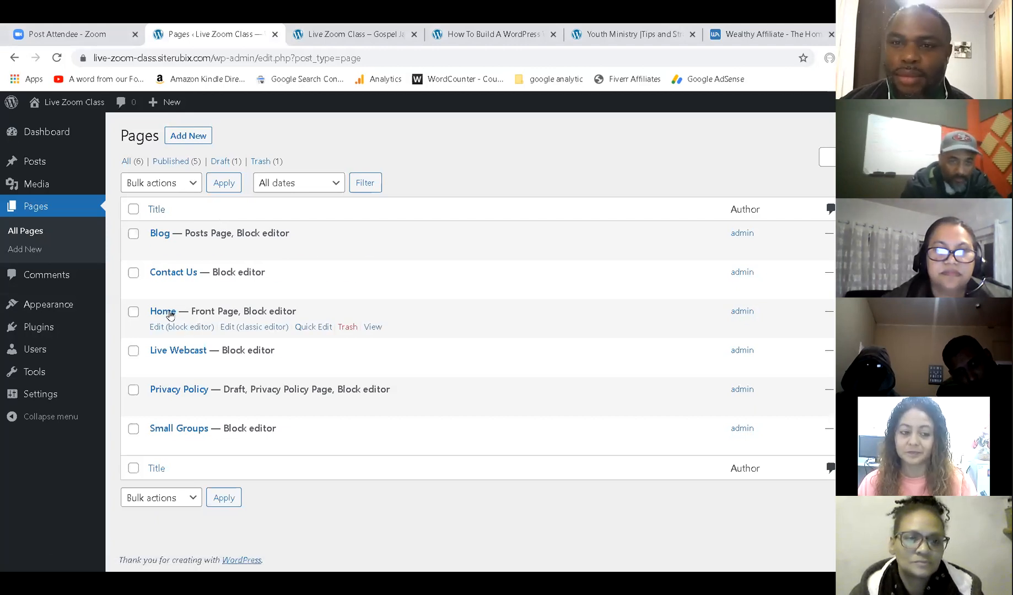
click(372, 327)
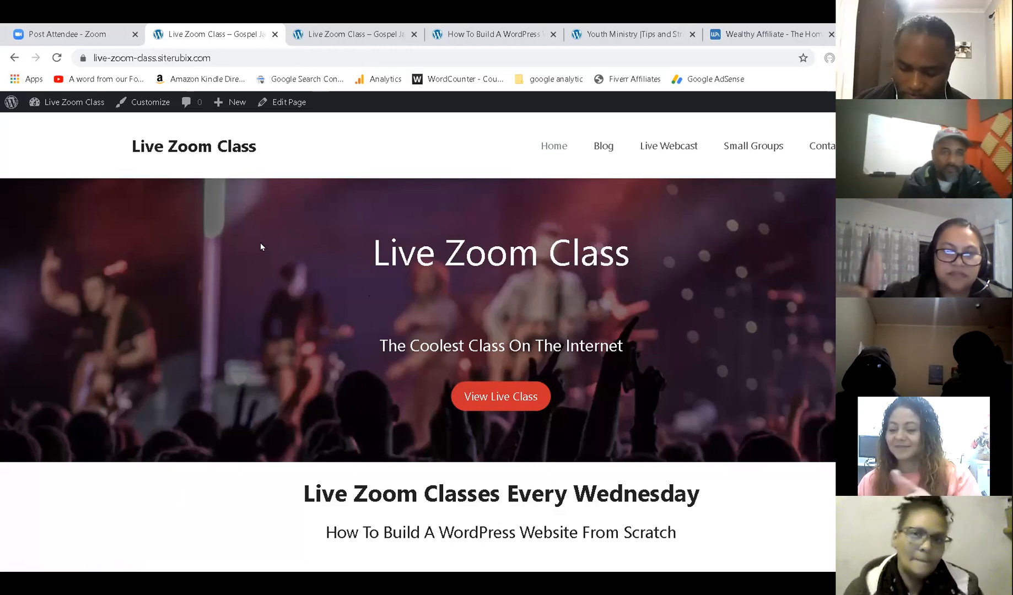
click(11, 102)
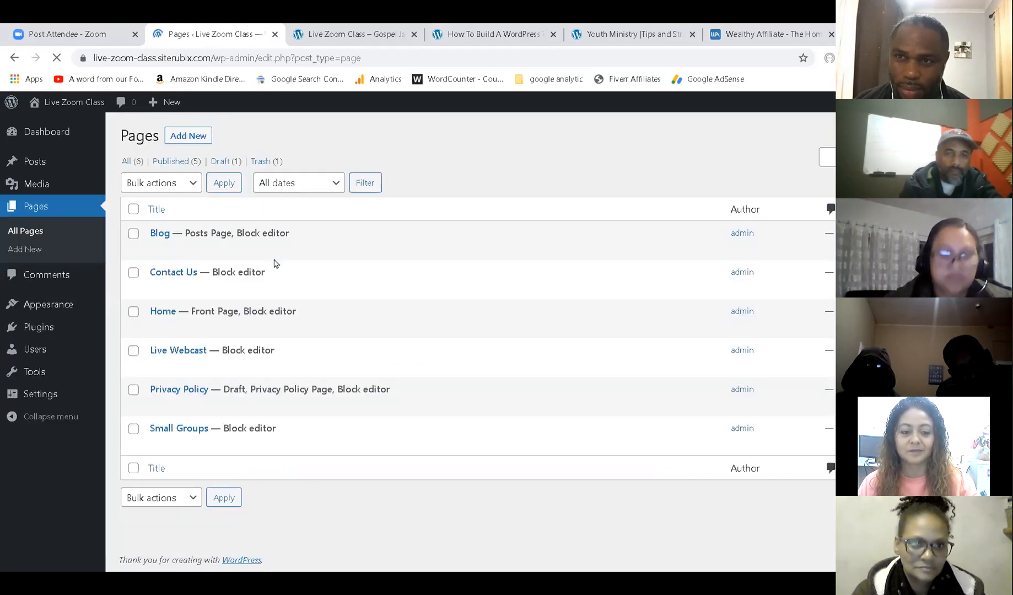
click(182, 137)
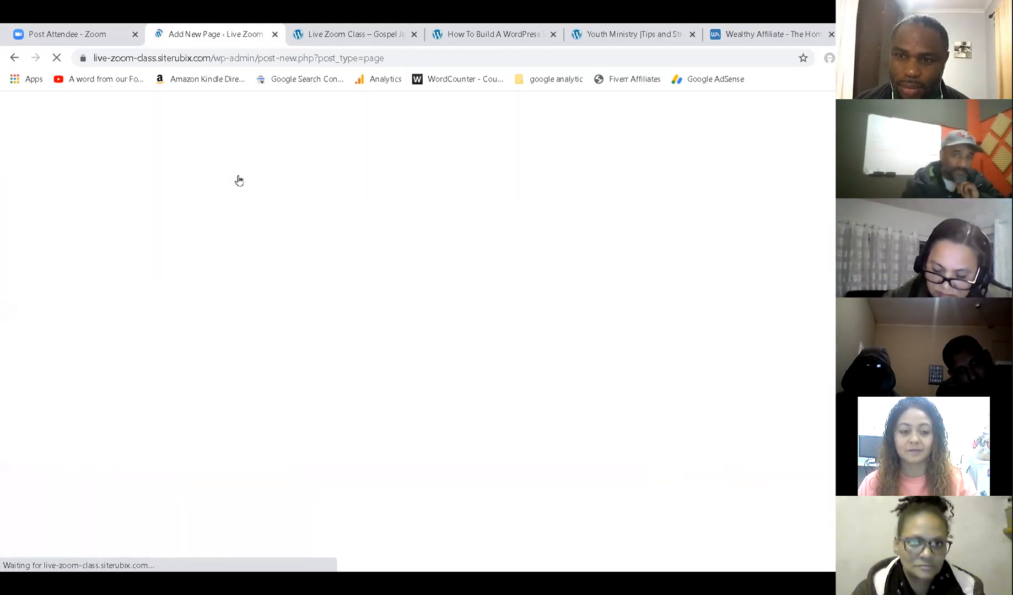
Title the new page 'Home Page II'.
click(381, 31)
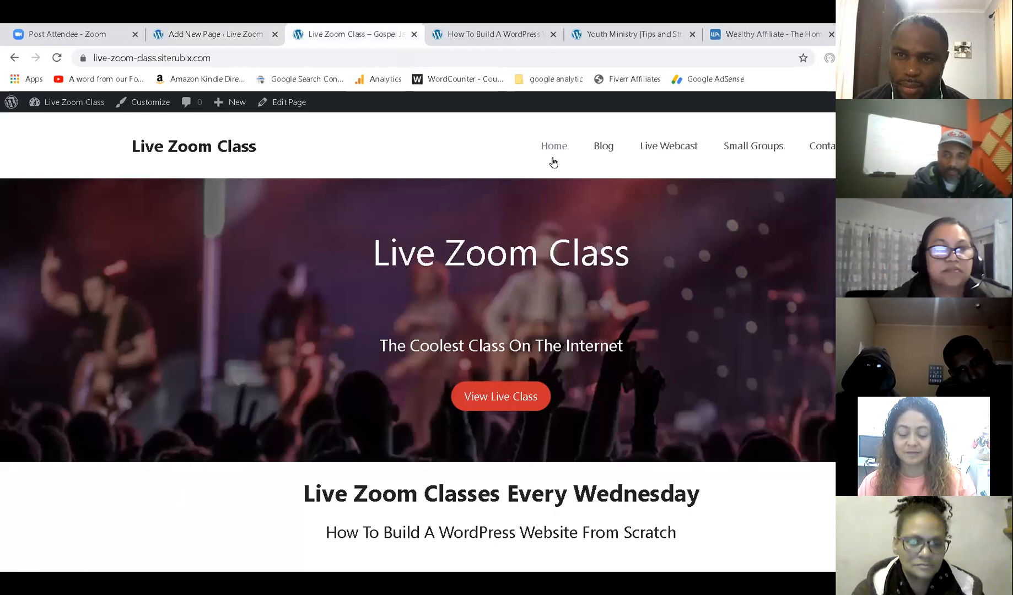
click(239, 30)
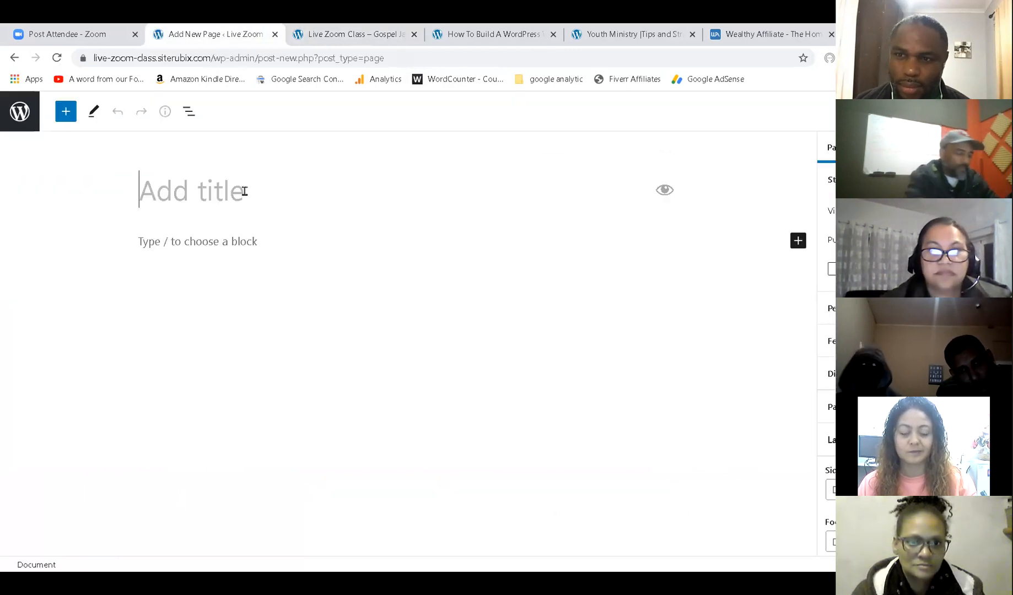
text(Home p)
key(BackSpace)
text(Page II)
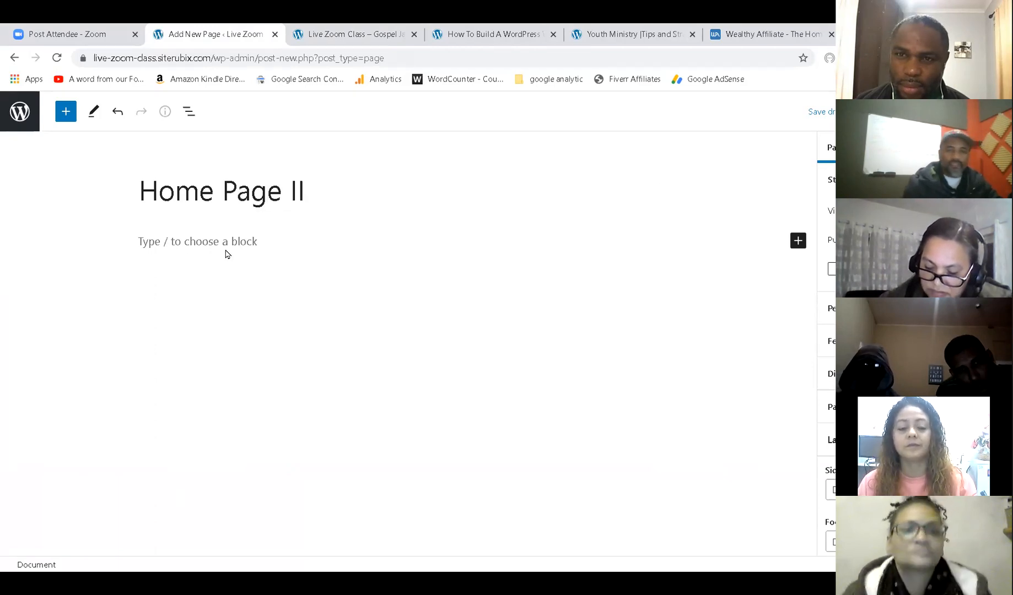
Add the paragraph 'hi Folksss', publish, and return to the pages list.
click(224, 241)
text(hi Fo)
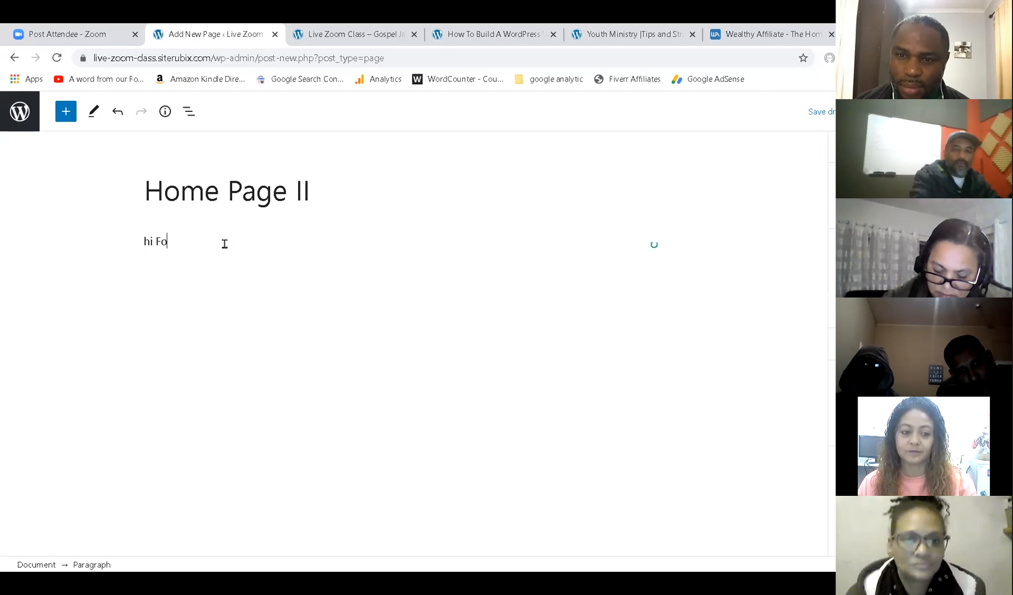
text(lksss)
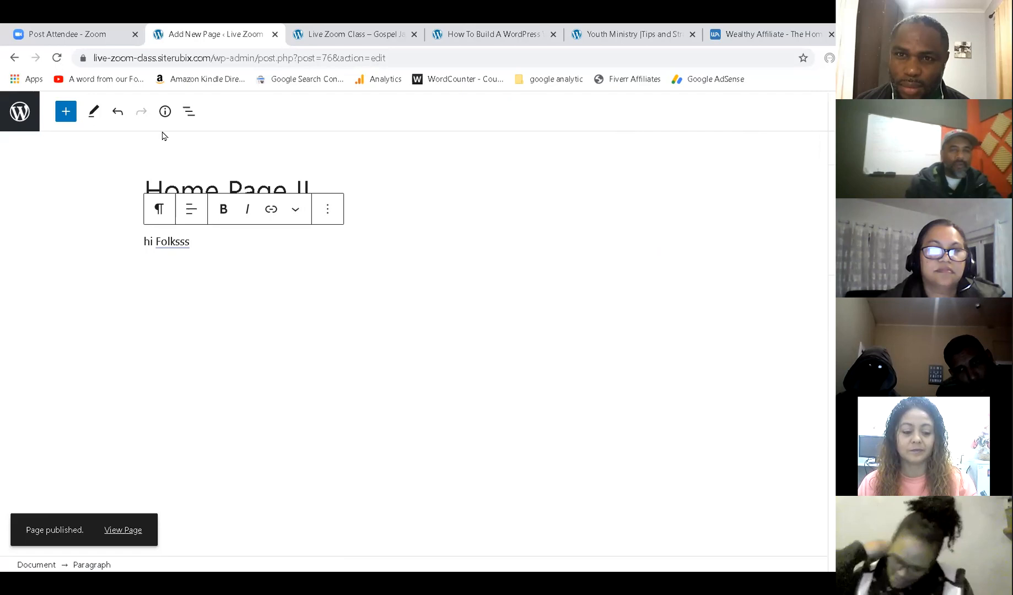
click(21, 113)
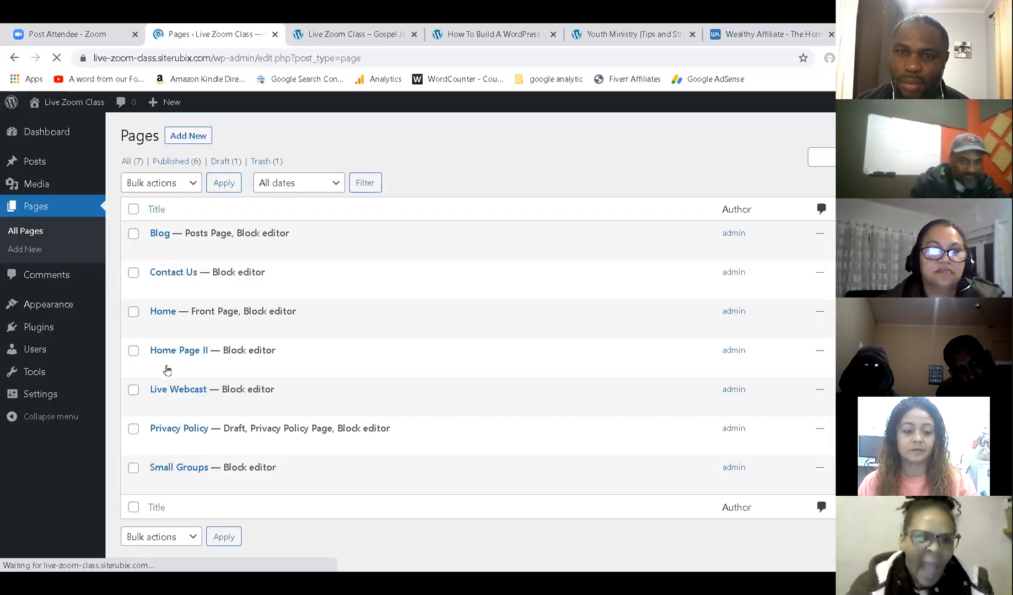
In Reading Settings, set the static homepage to Home Page II and save.
mouse_move(181, 361)
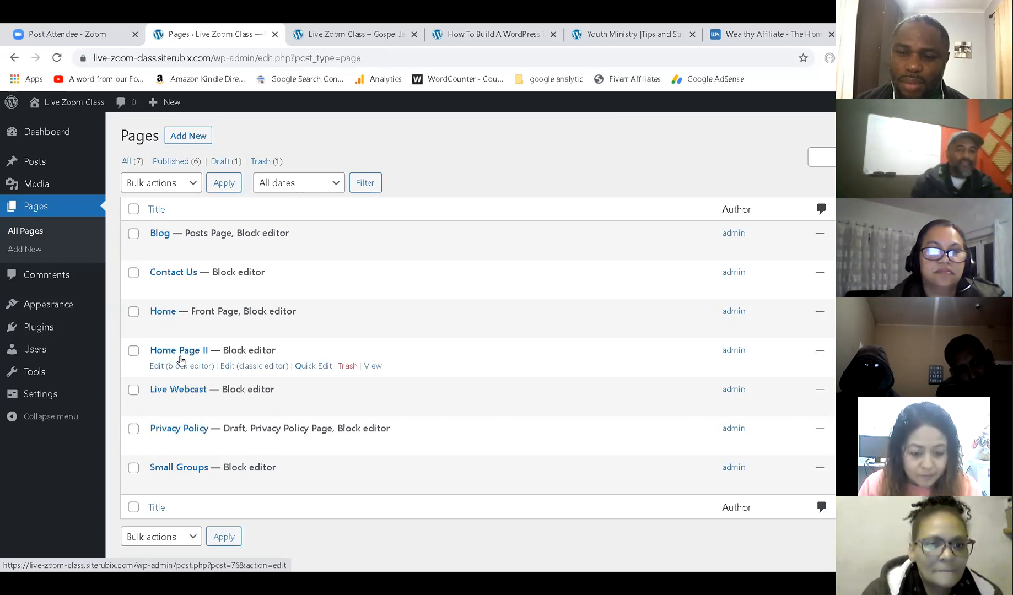
mouse_move(61, 310)
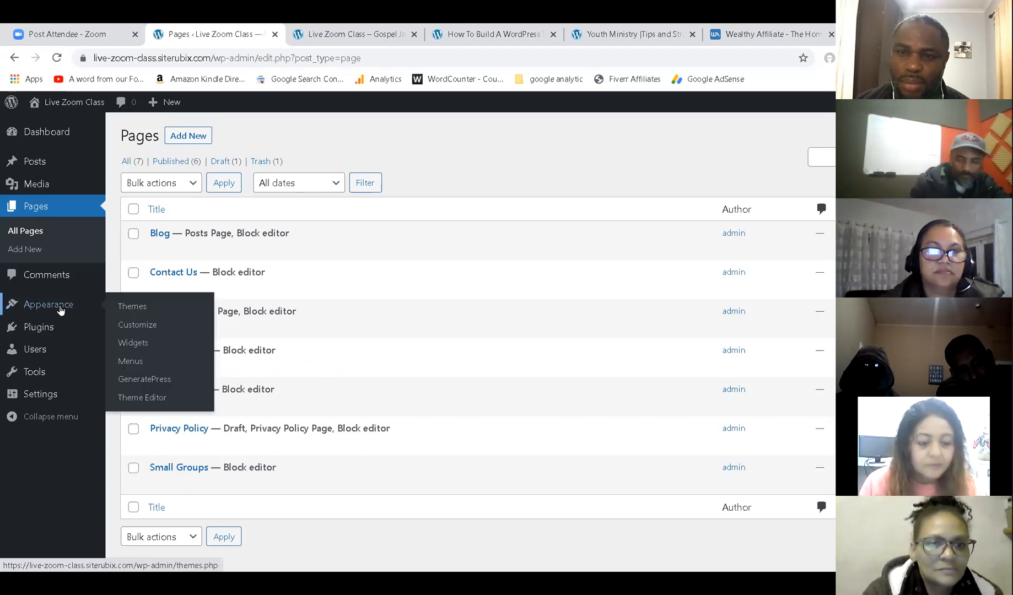
click(40, 394)
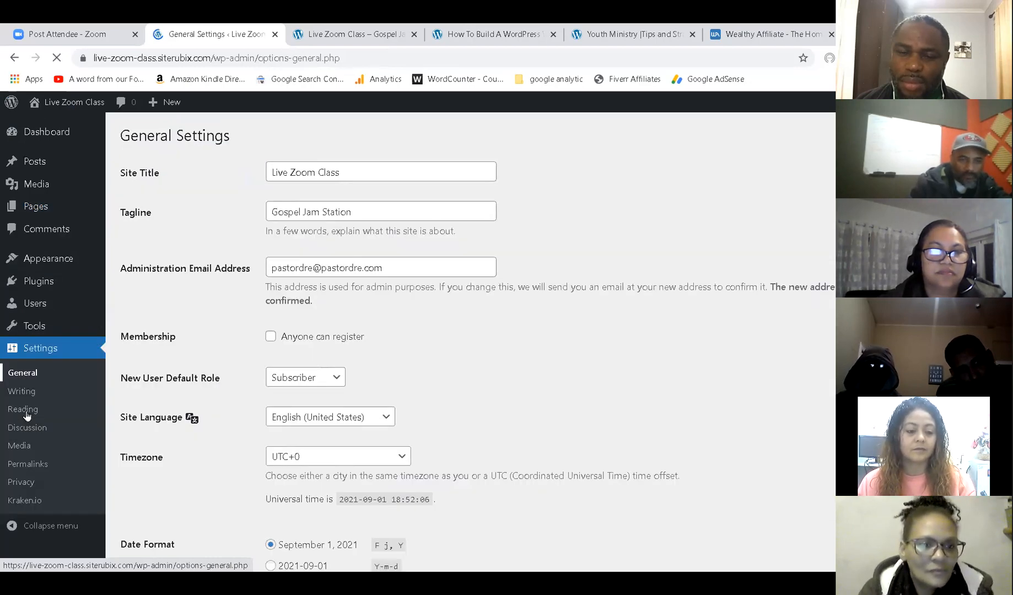
click(22, 408)
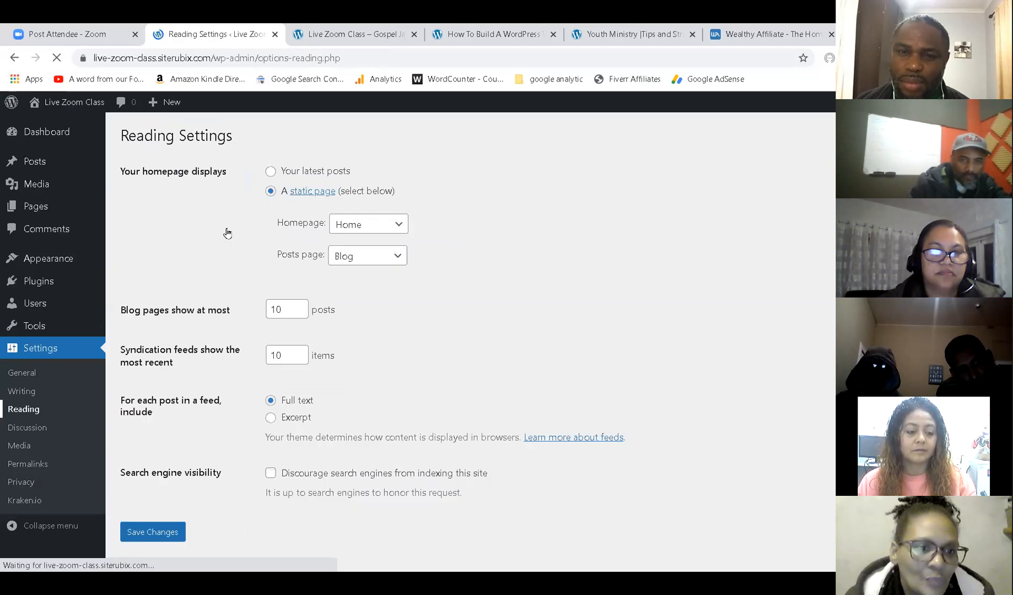
click(365, 226)
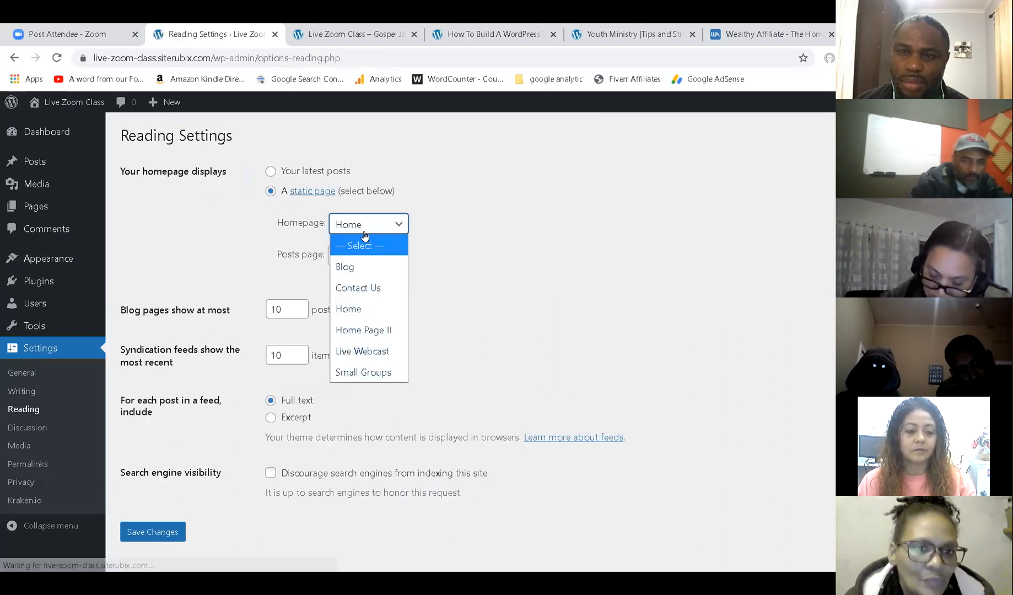
click(365, 332)
click(154, 530)
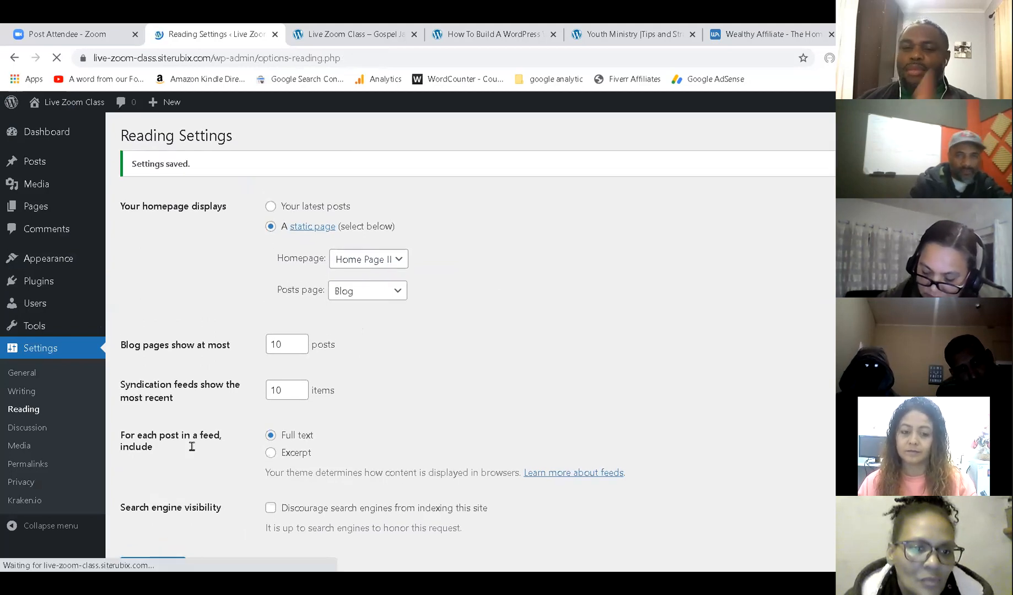
click(380, 33)
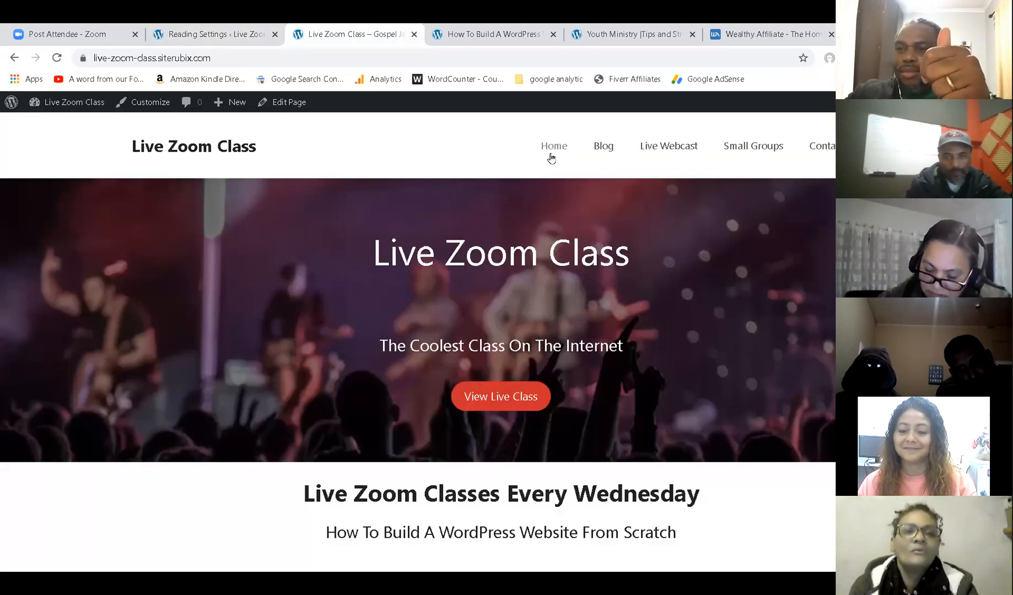
Check the live site opens on Home Page II, then revert the homepage to Home and save.
click(550, 150)
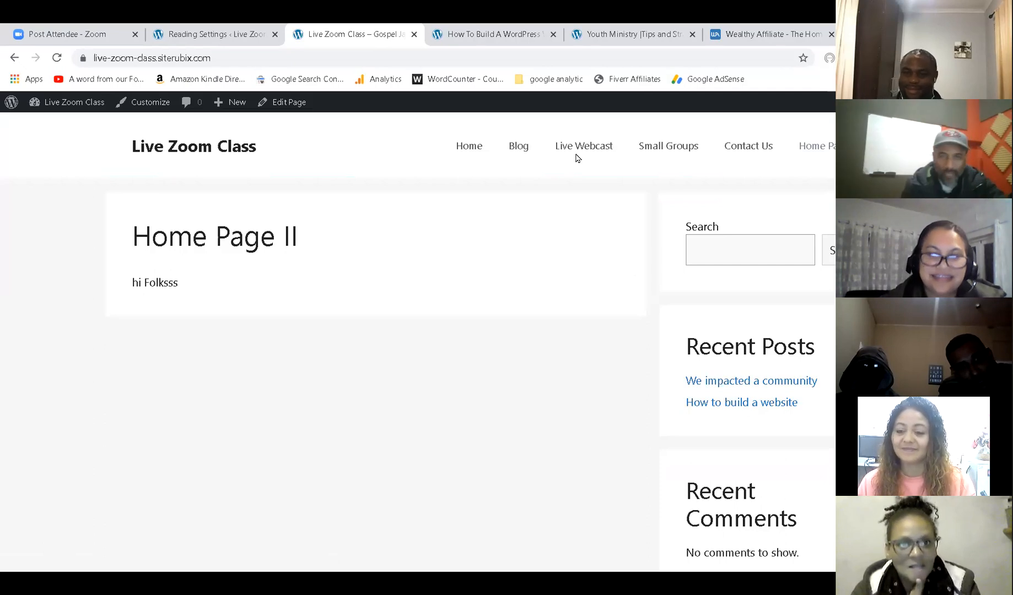
click(244, 30)
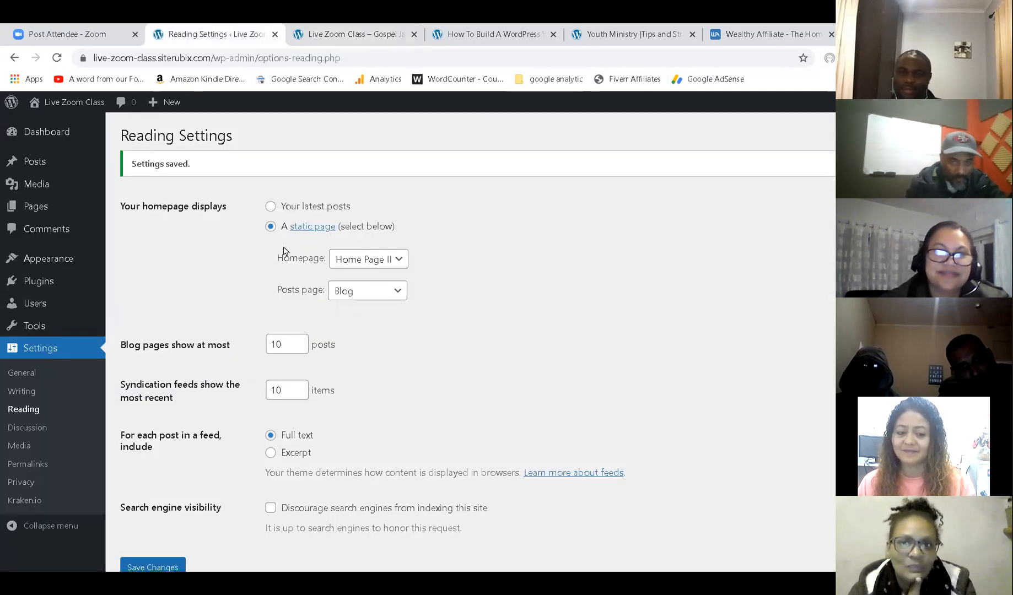
click(386, 265)
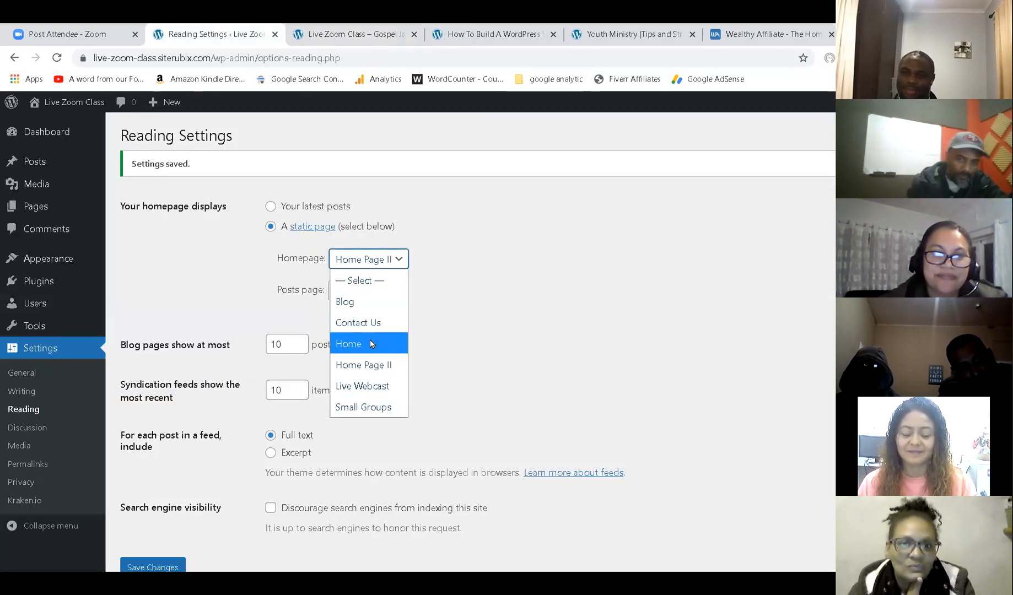
click(370, 339)
click(168, 561)
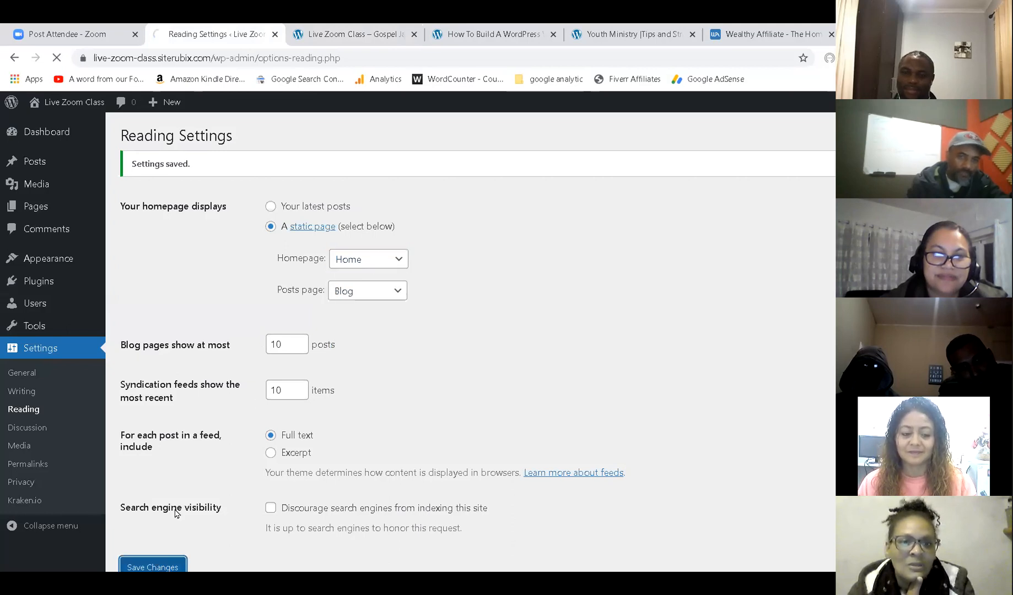
click(340, 37)
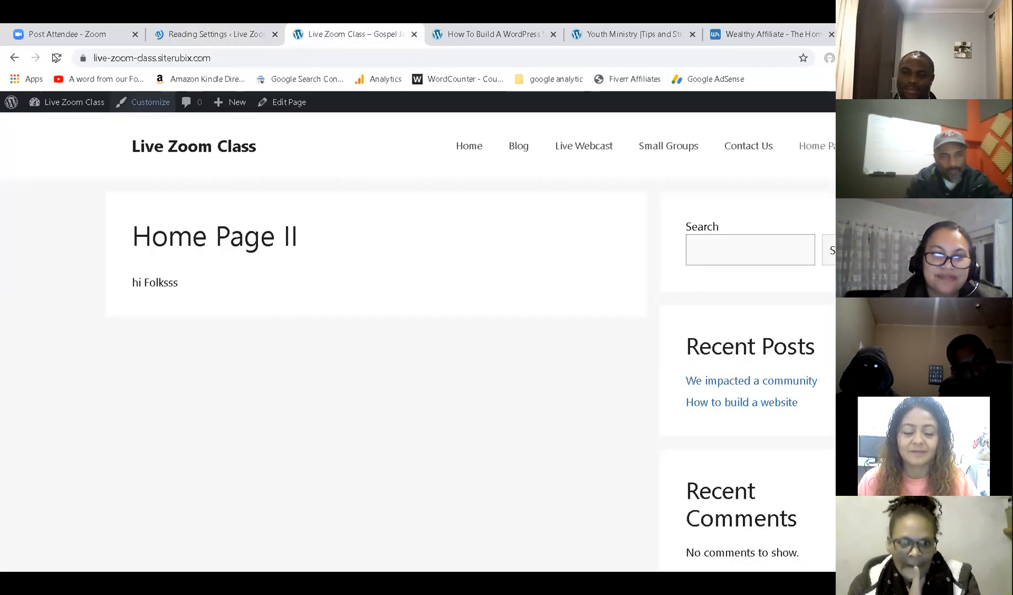